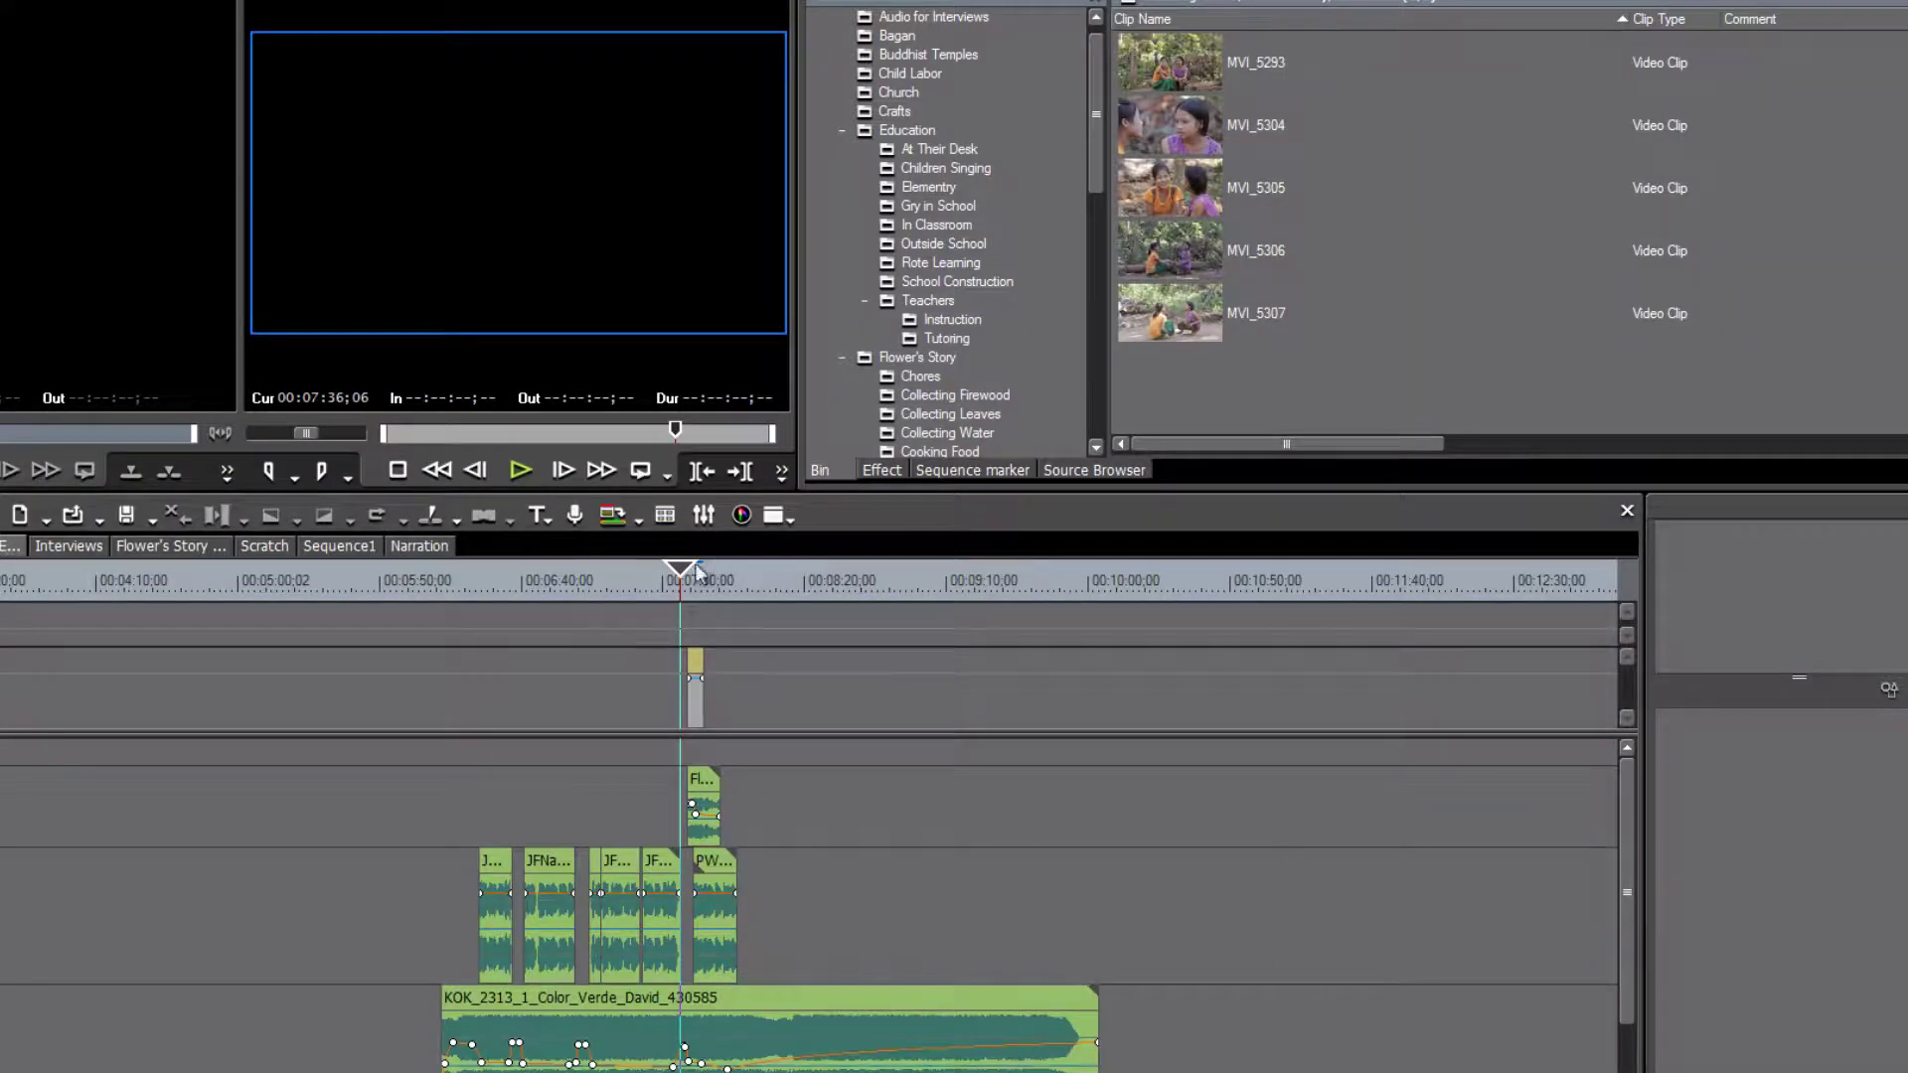
Place the playhead at the start of the music clip, 00:06:11;27, and expand the 1 Ambient Audio track
drag(679, 572, 394, 611)
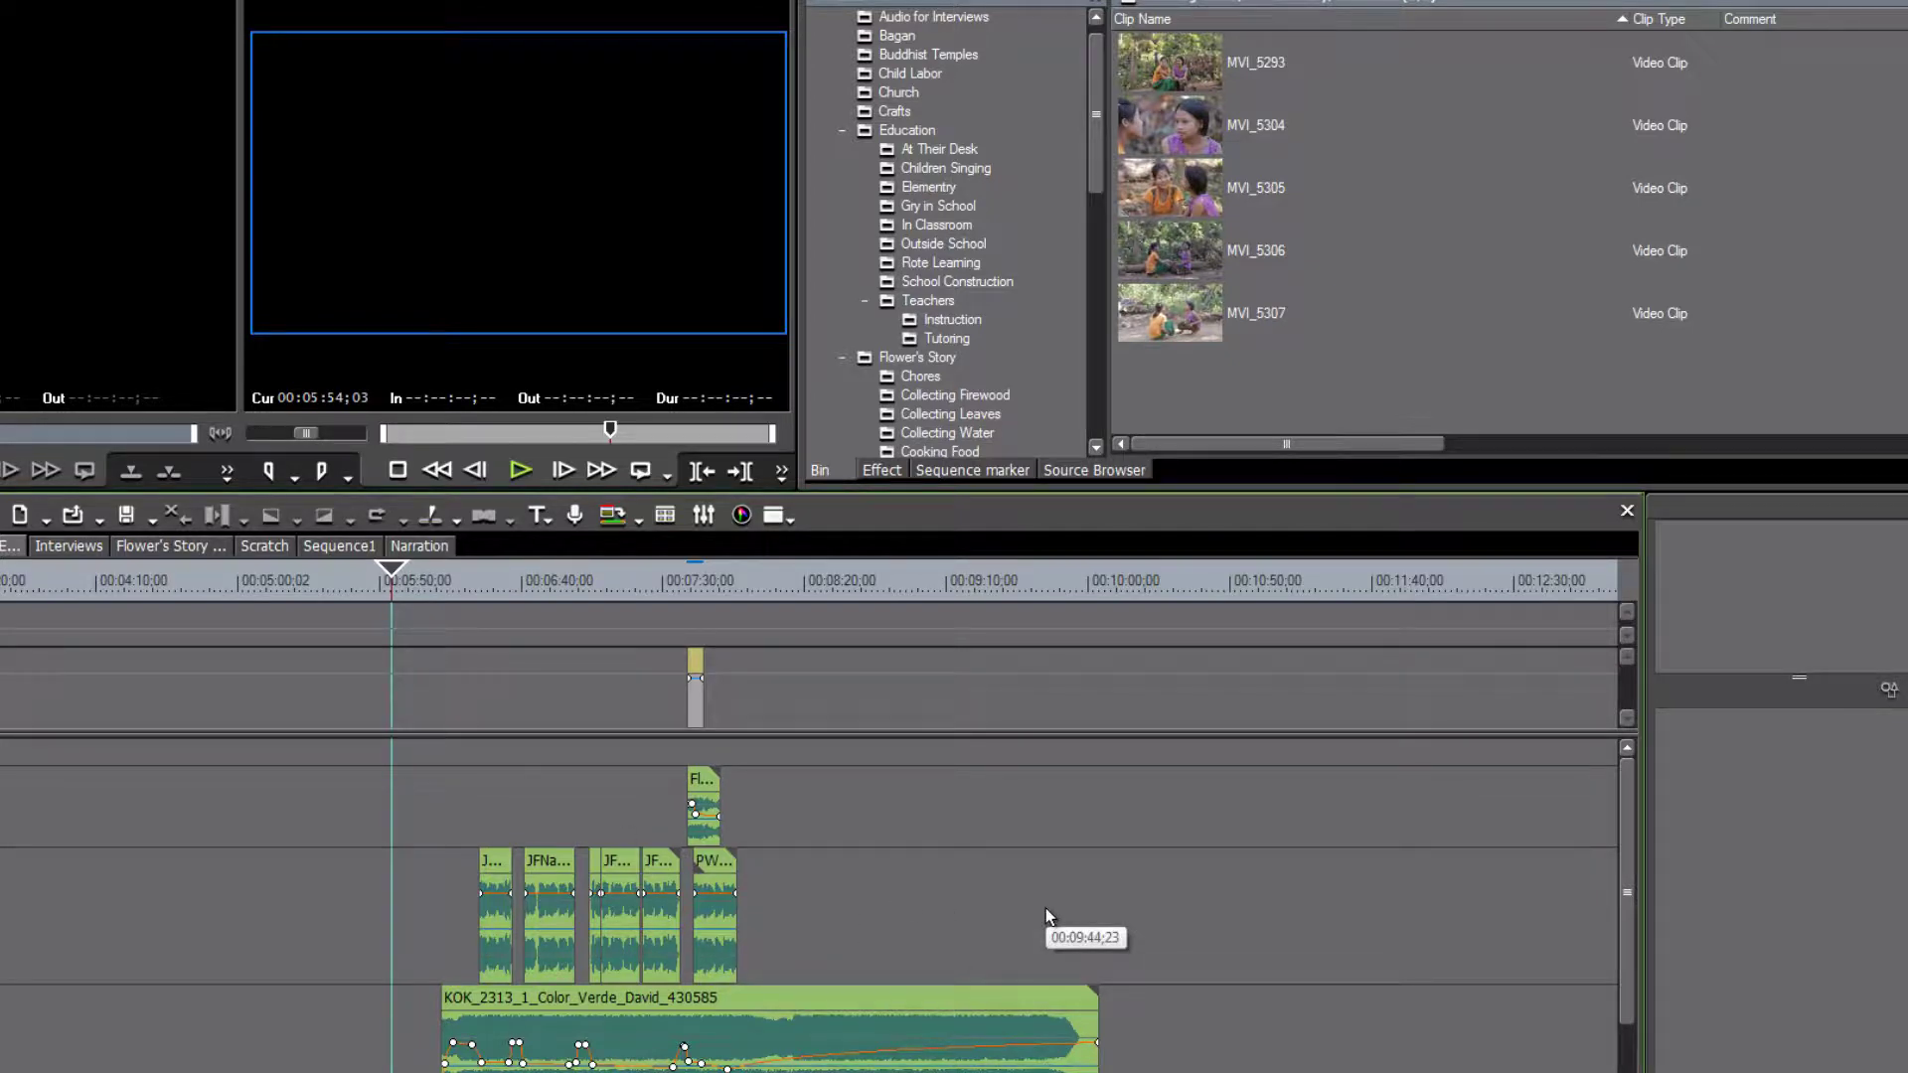
drag(628, 577, 433, 594)
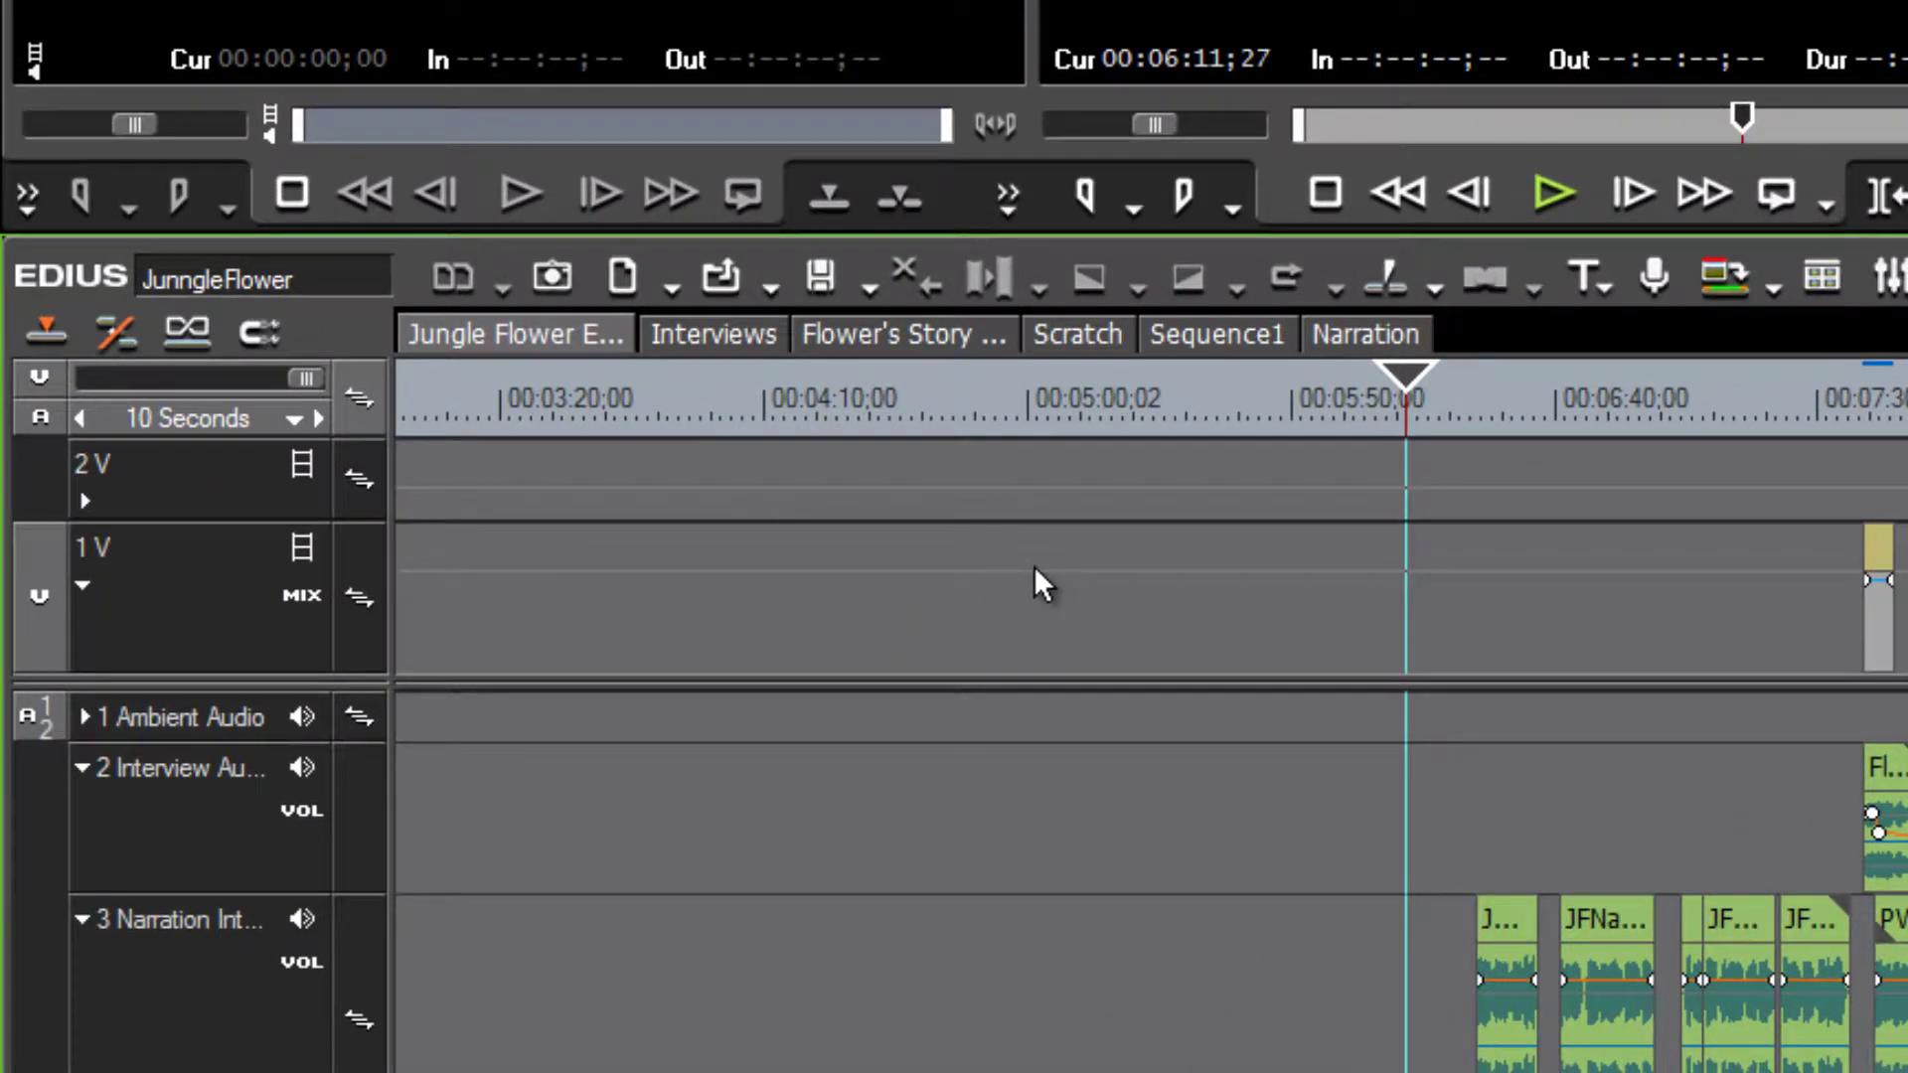
mouse_move(1034, 570)
mouse_move(32, 604)
mouse_down()
mouse_move(33, 475)
mouse_move(35, 645)
mouse_move(41, 576)
mouse_up()
mouse_move(44, 715)
mouse_down()
mouse_move(45, 894)
mouse_move(64, 720)
mouse_up()
click(84, 715)
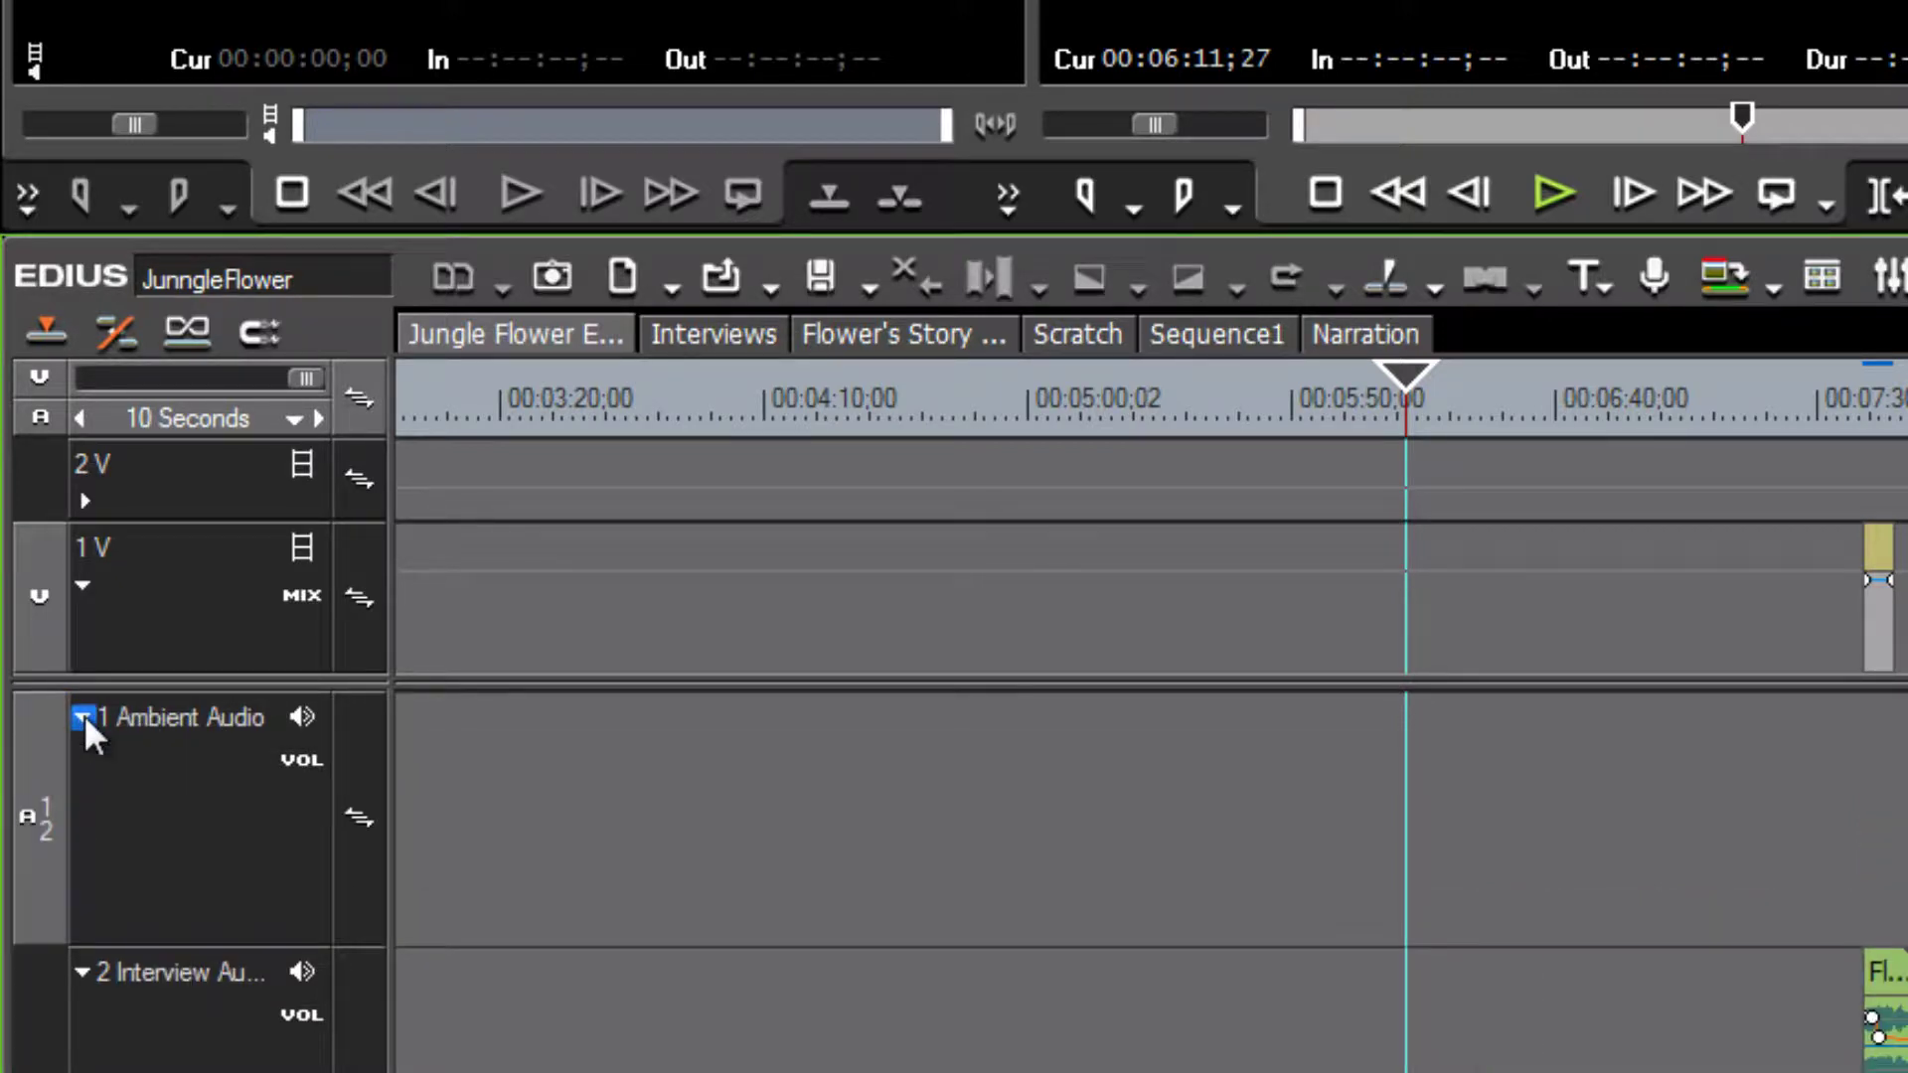
click(80, 714)
click(79, 715)
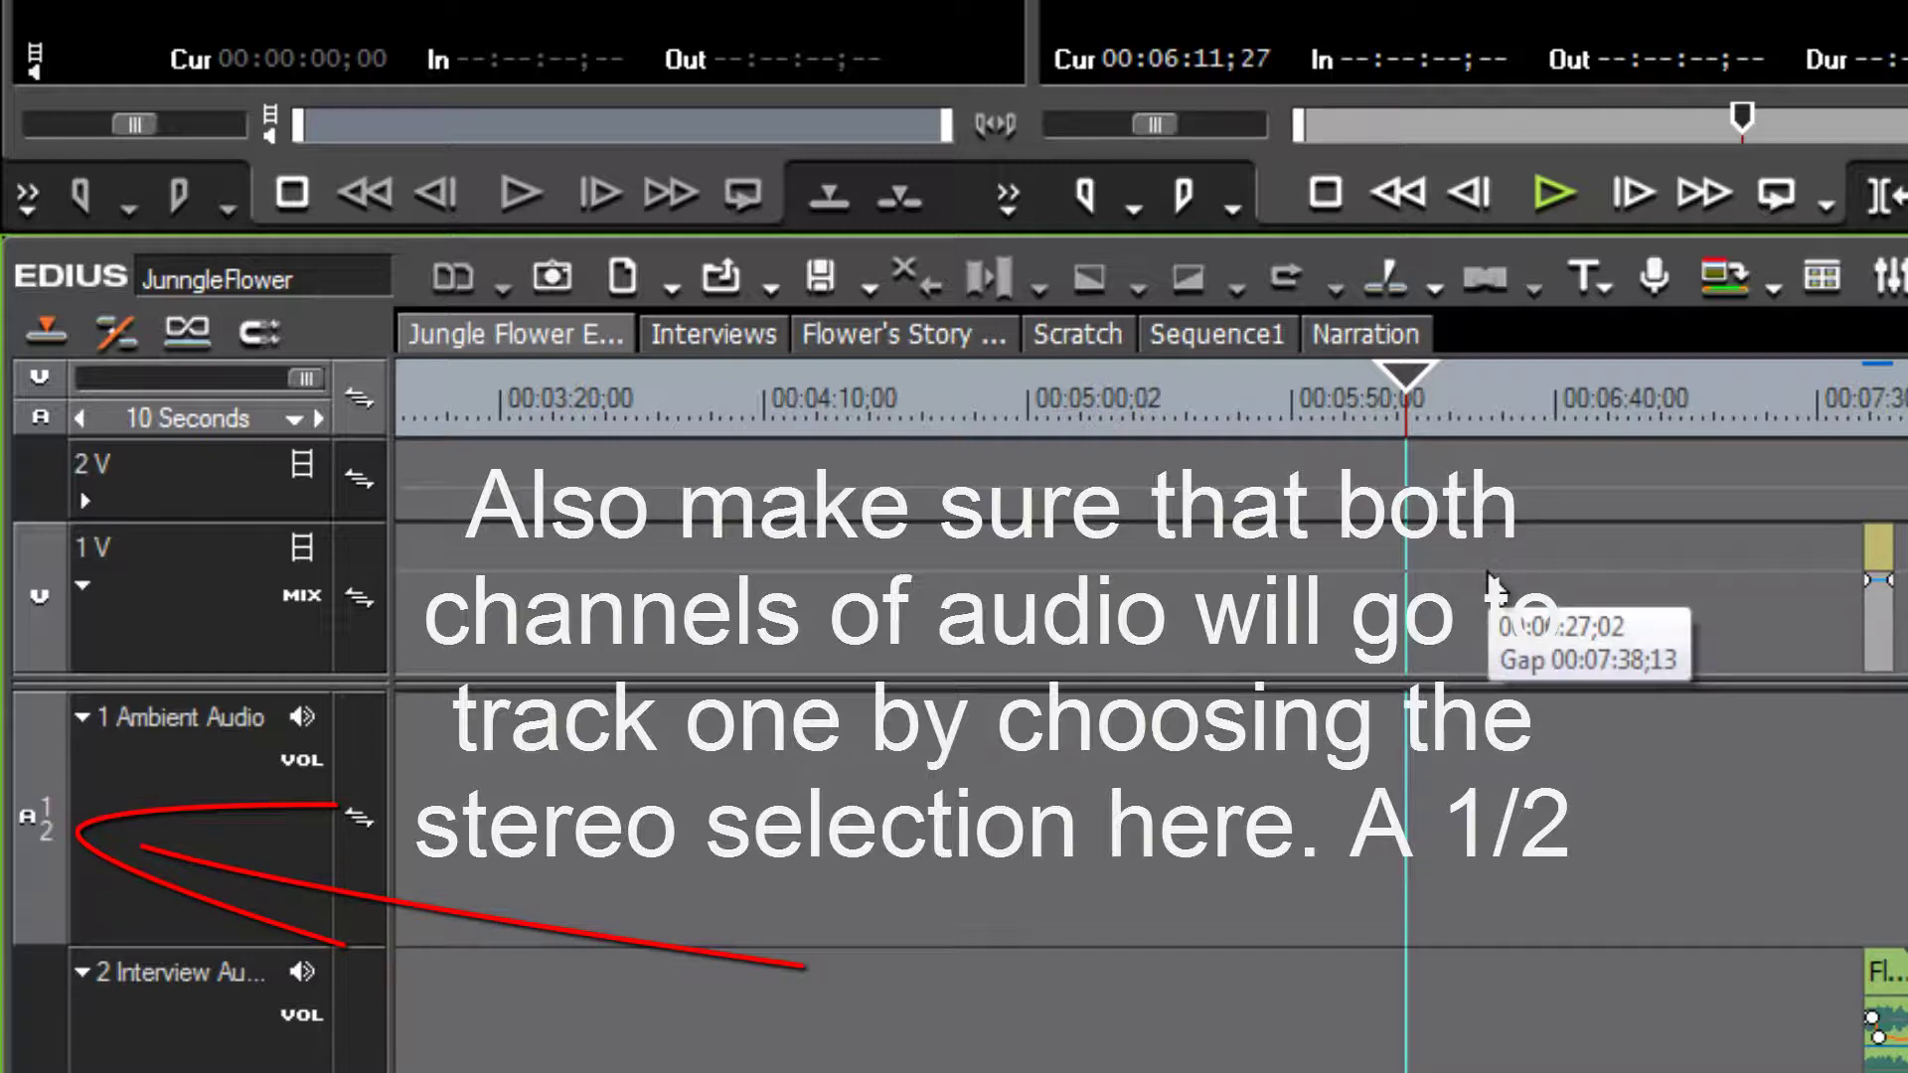
Route the stereo source audio to the narration track, try placing a bin clip on the timeline, and undo
click(50, 793)
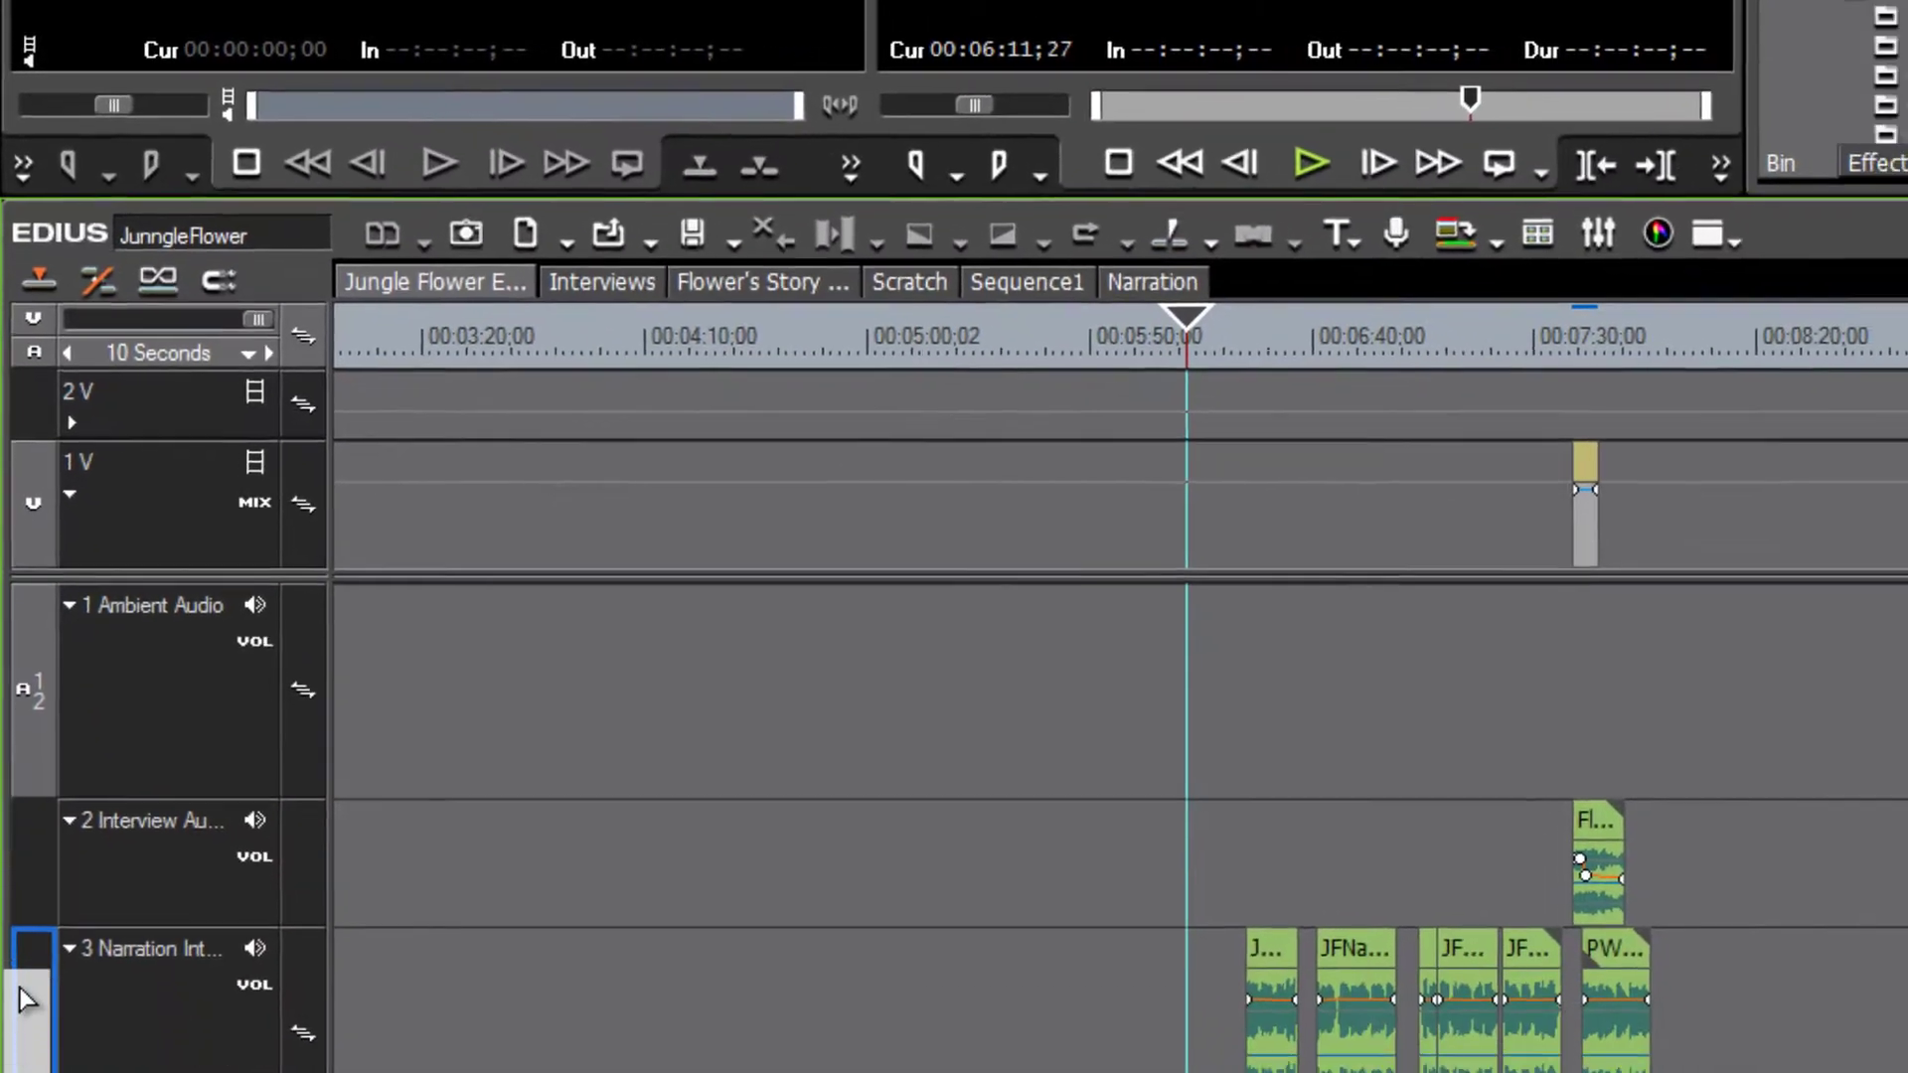
click(28, 1008)
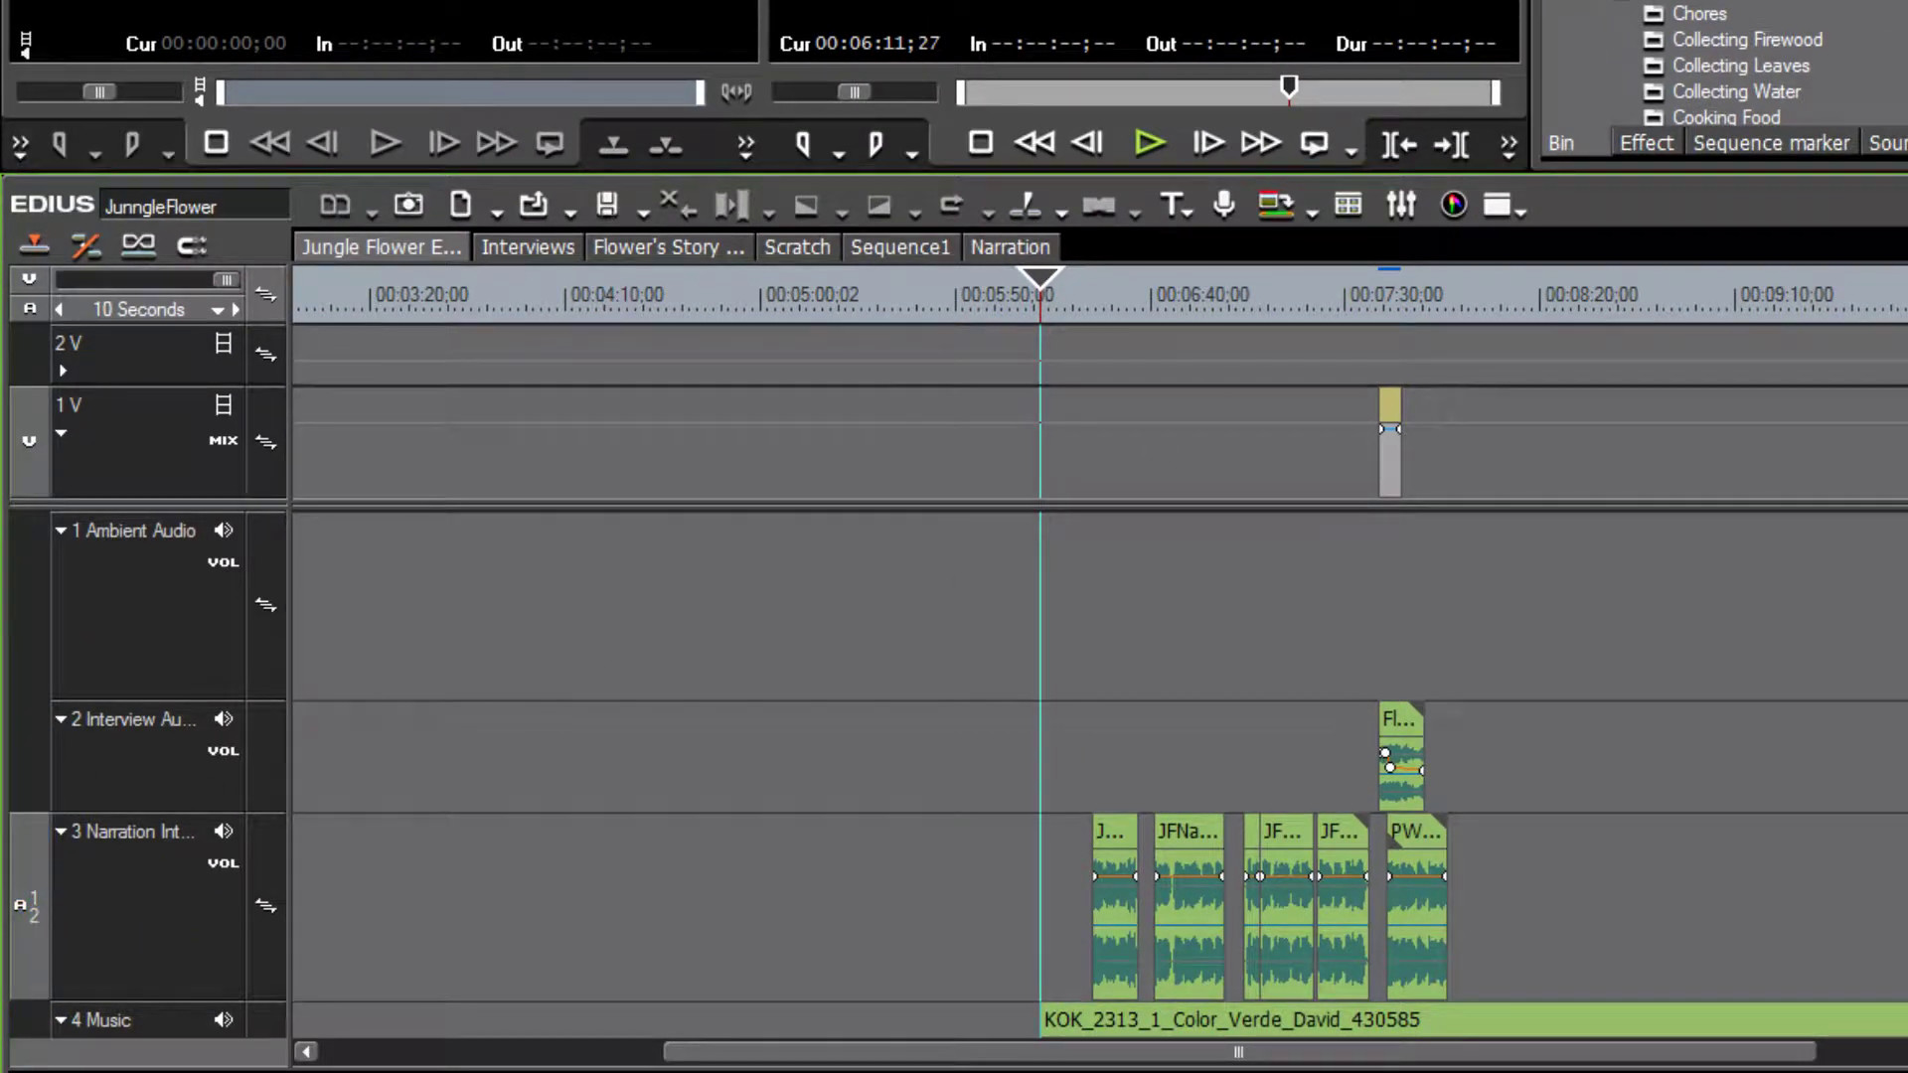
drag(1650, 110, 706, 498)
key(ctrl+z)
Route the source audio back to 1 Ambient Audio and try placing clip MVI_5306 on 1 V, removing it again
click(24, 909)
drag(24, 909, 41, 568)
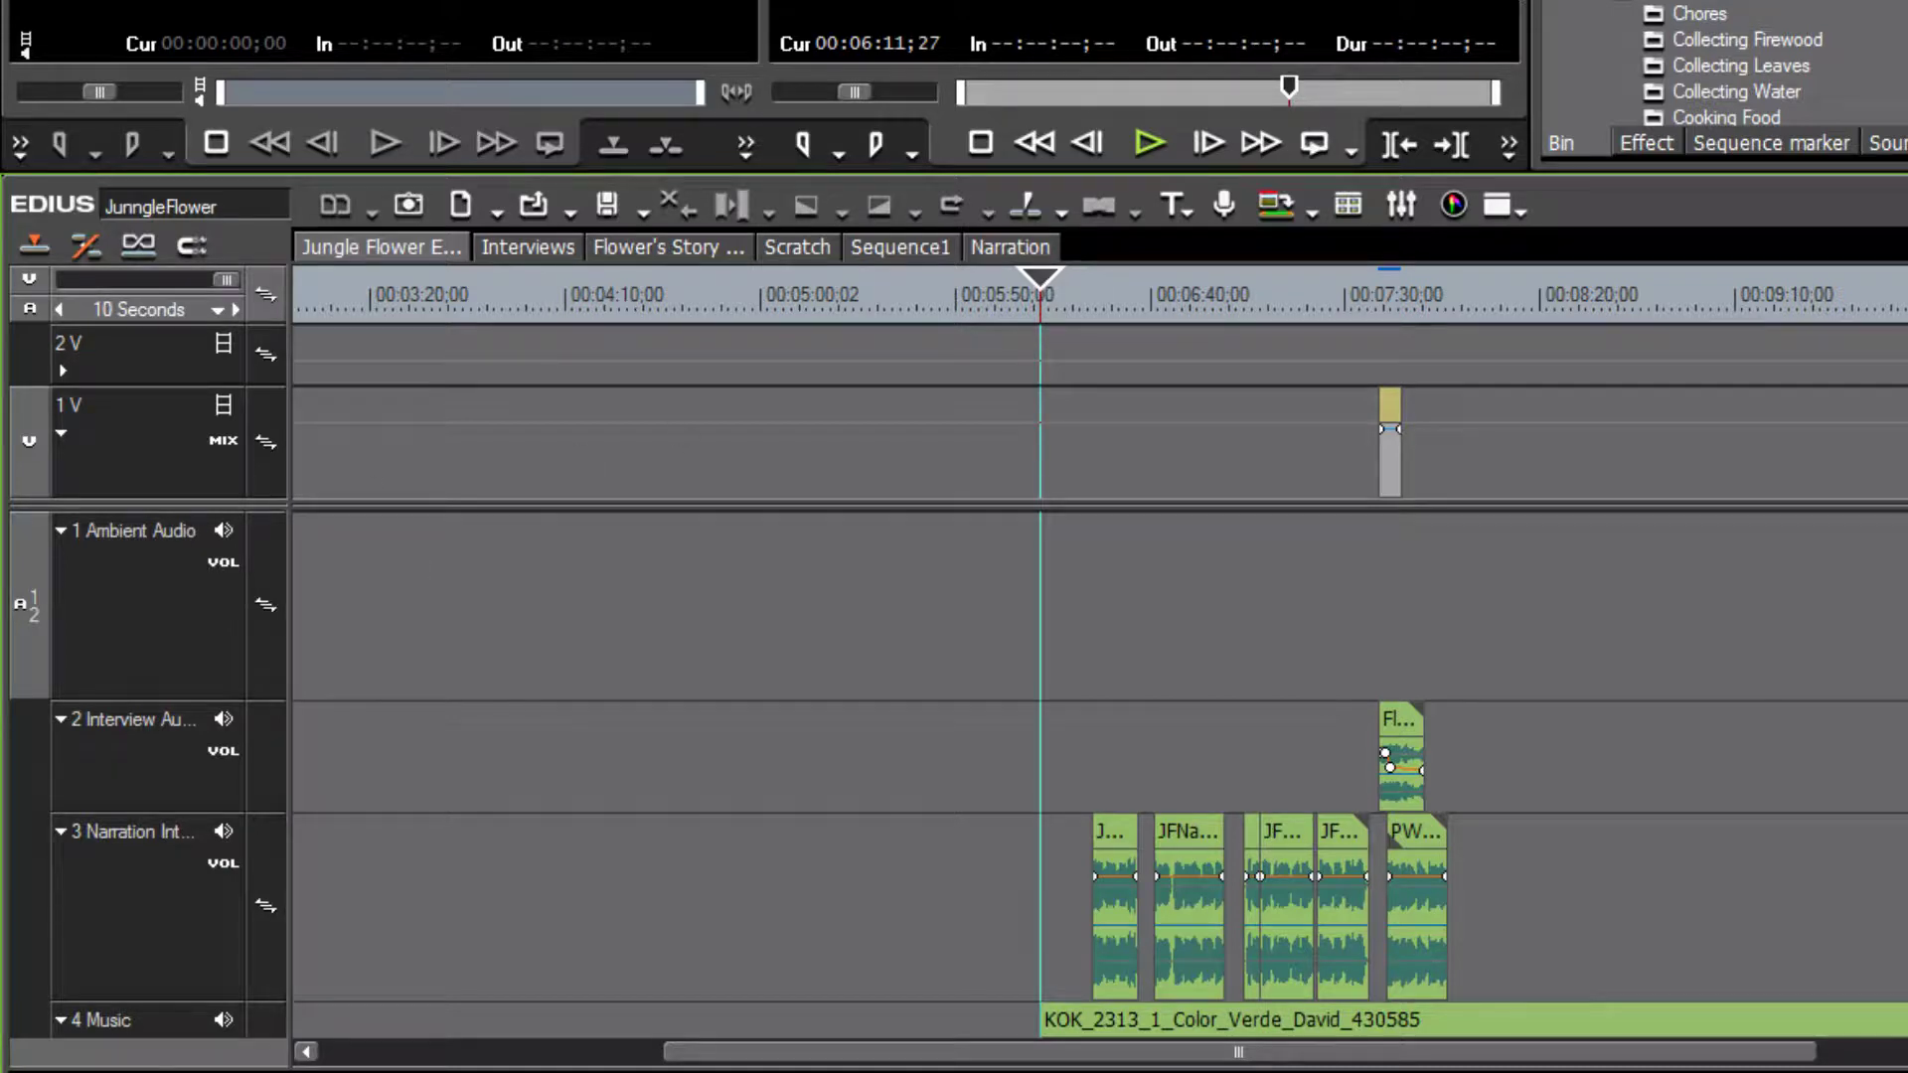
drag(1064, 224, 658, 431)
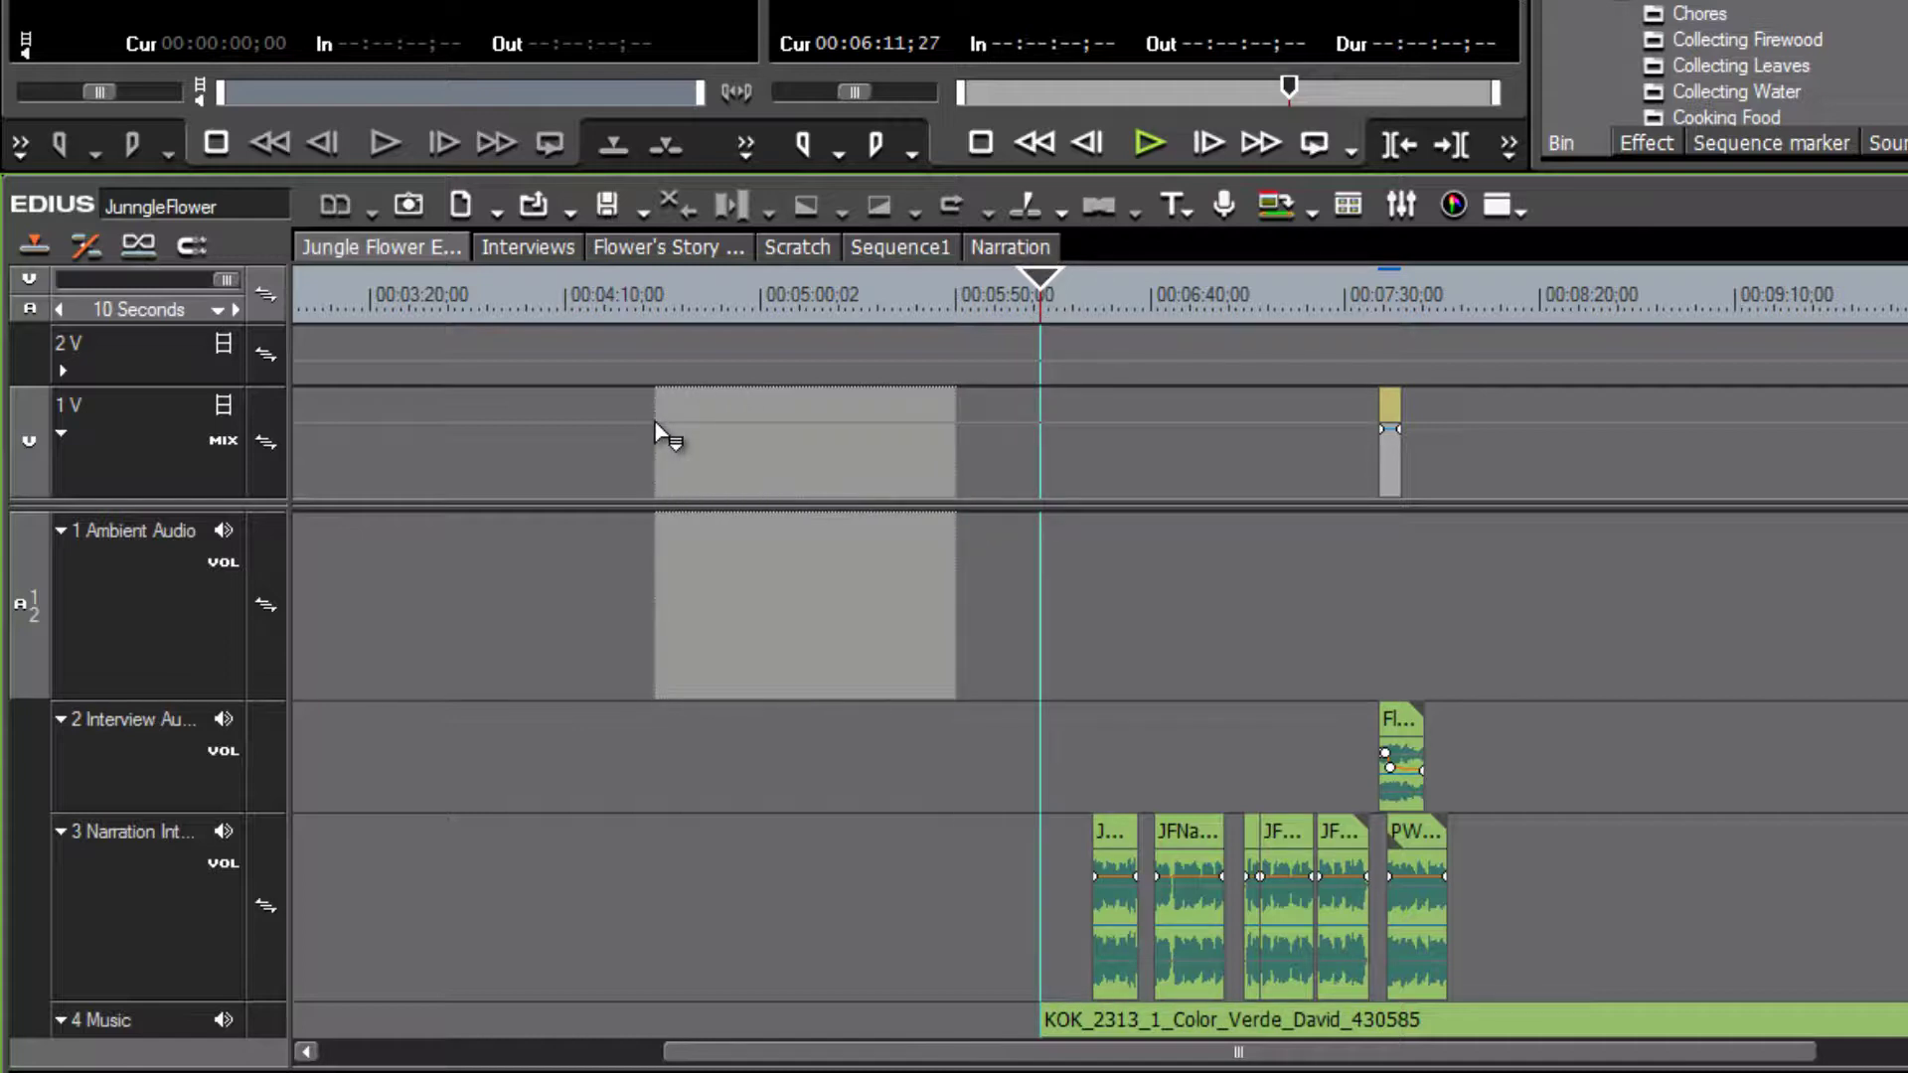
drag(655, 429, 657, 432)
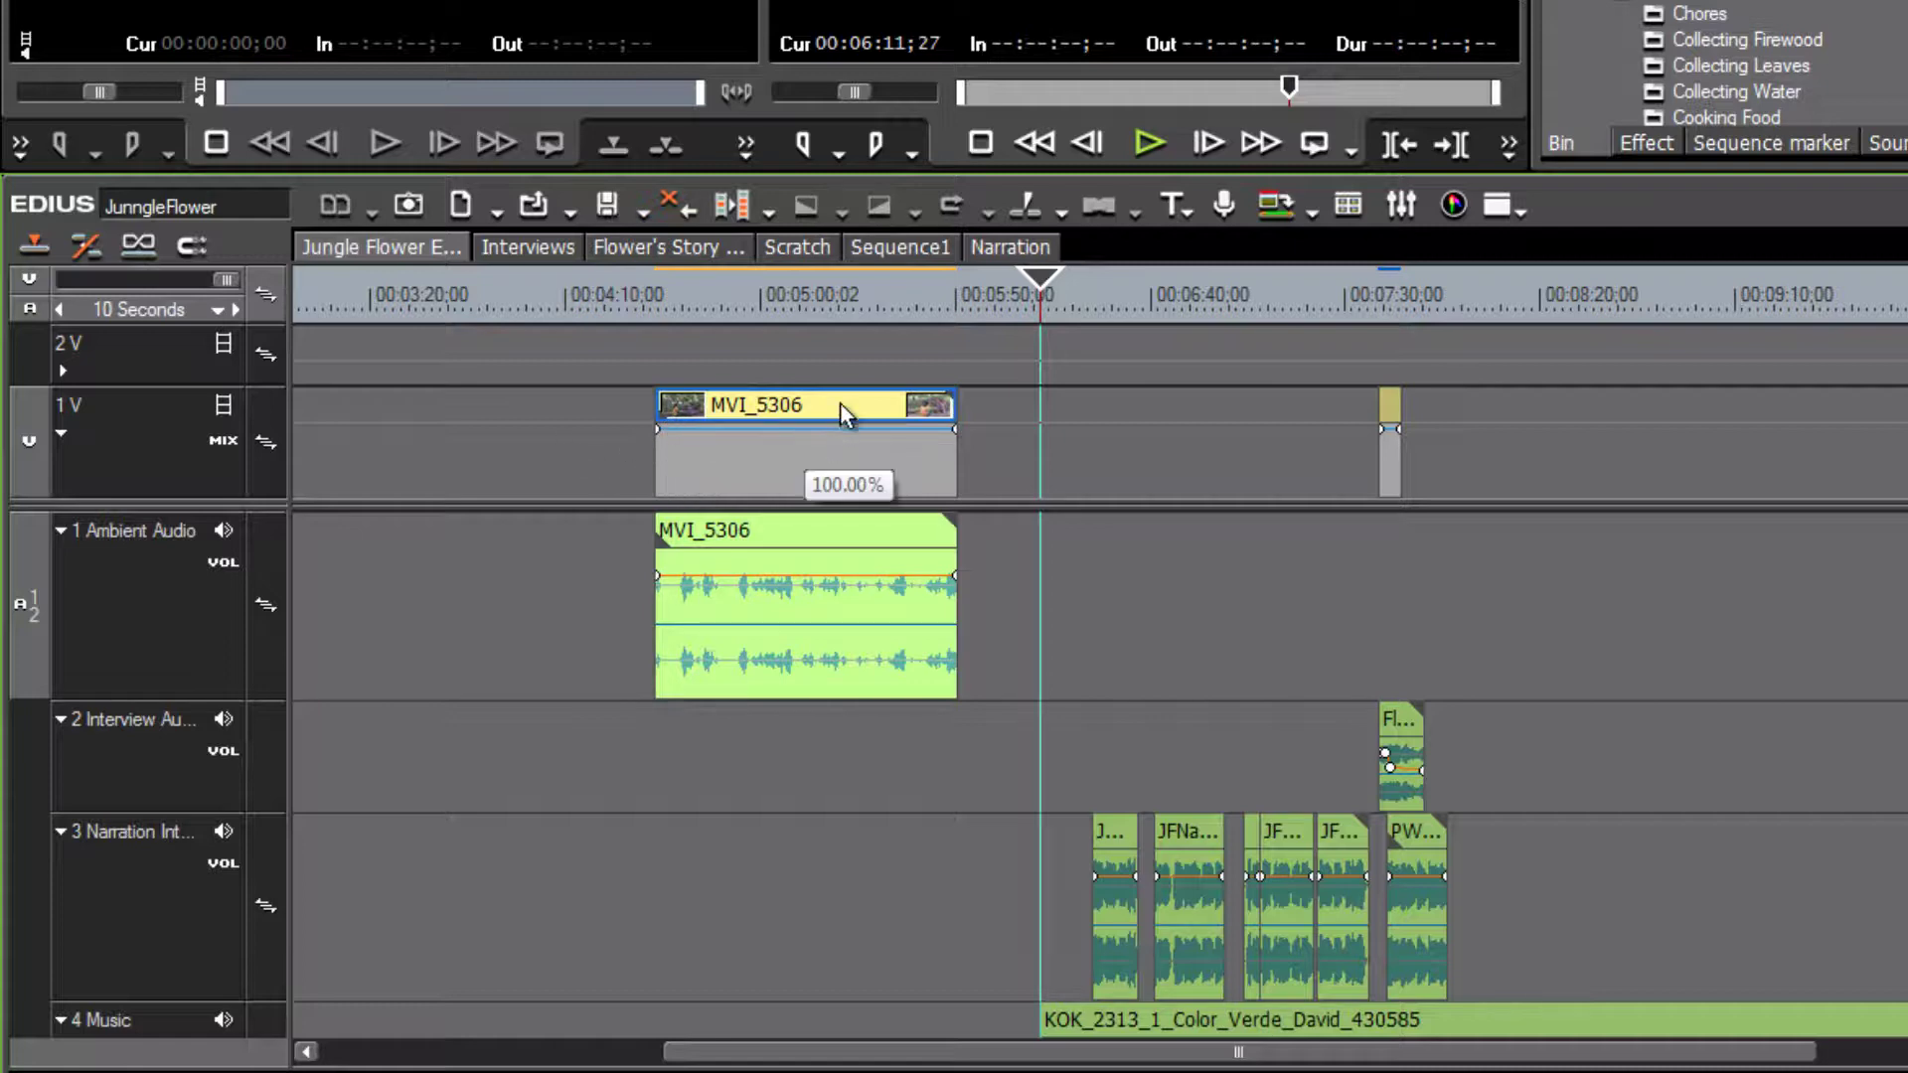
key(Delete)
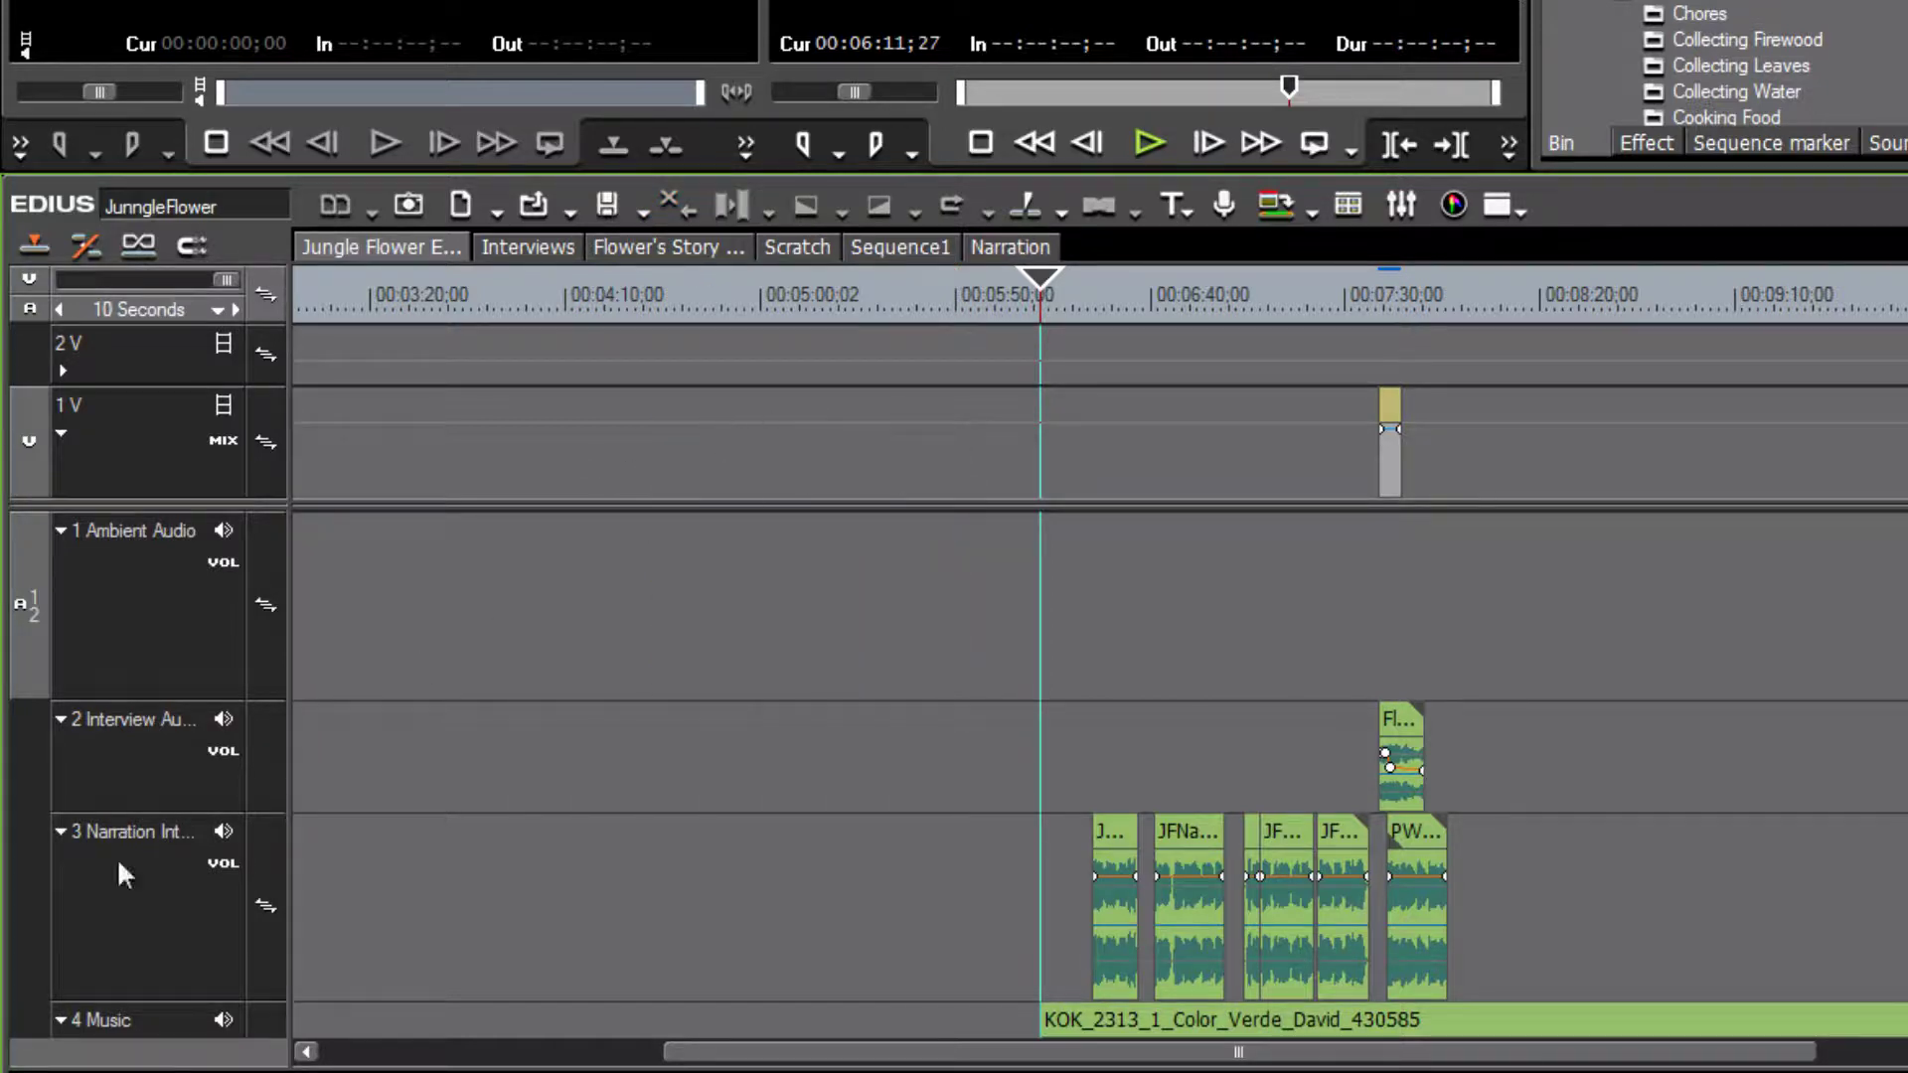
Assign stereo source audio to the narration track and try positioning MVI_5306 over 1 V and 1 Ambient Audio
click(27, 875)
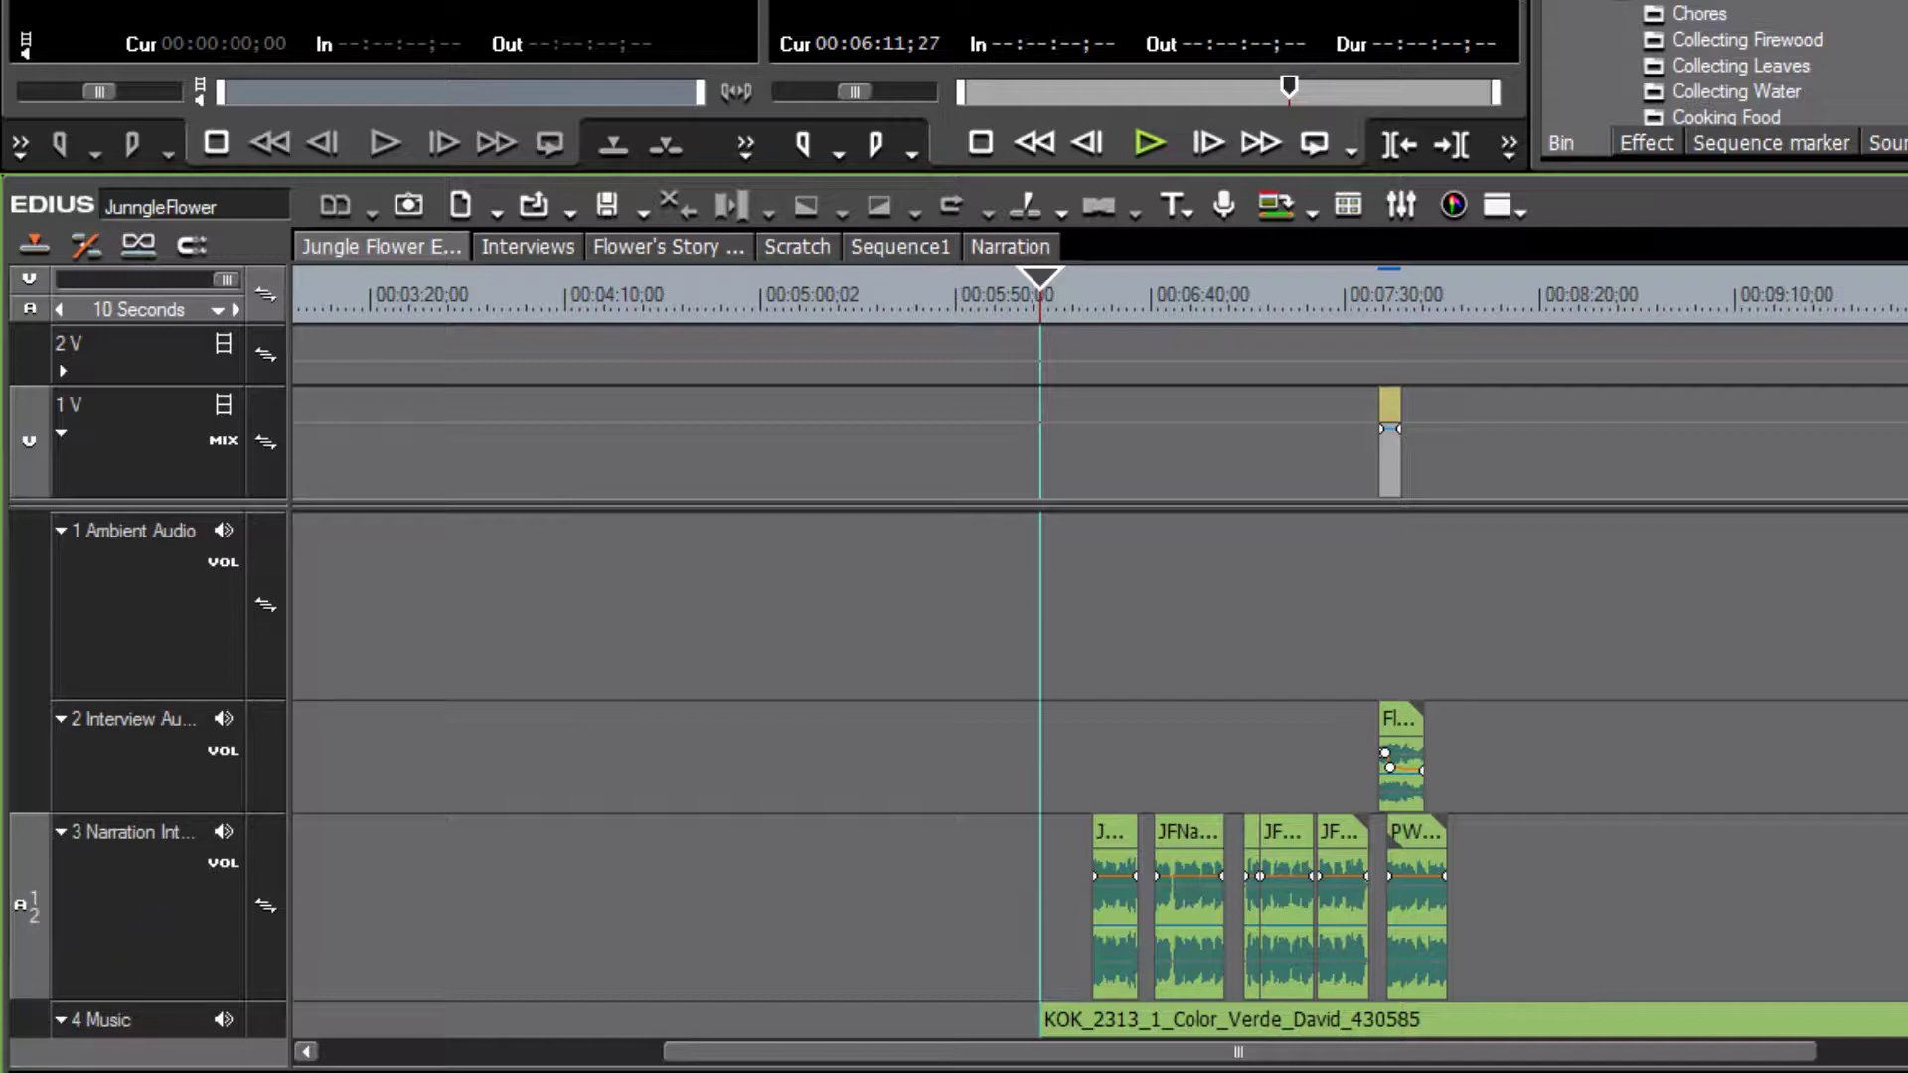
drag(1709, 40, 692, 459)
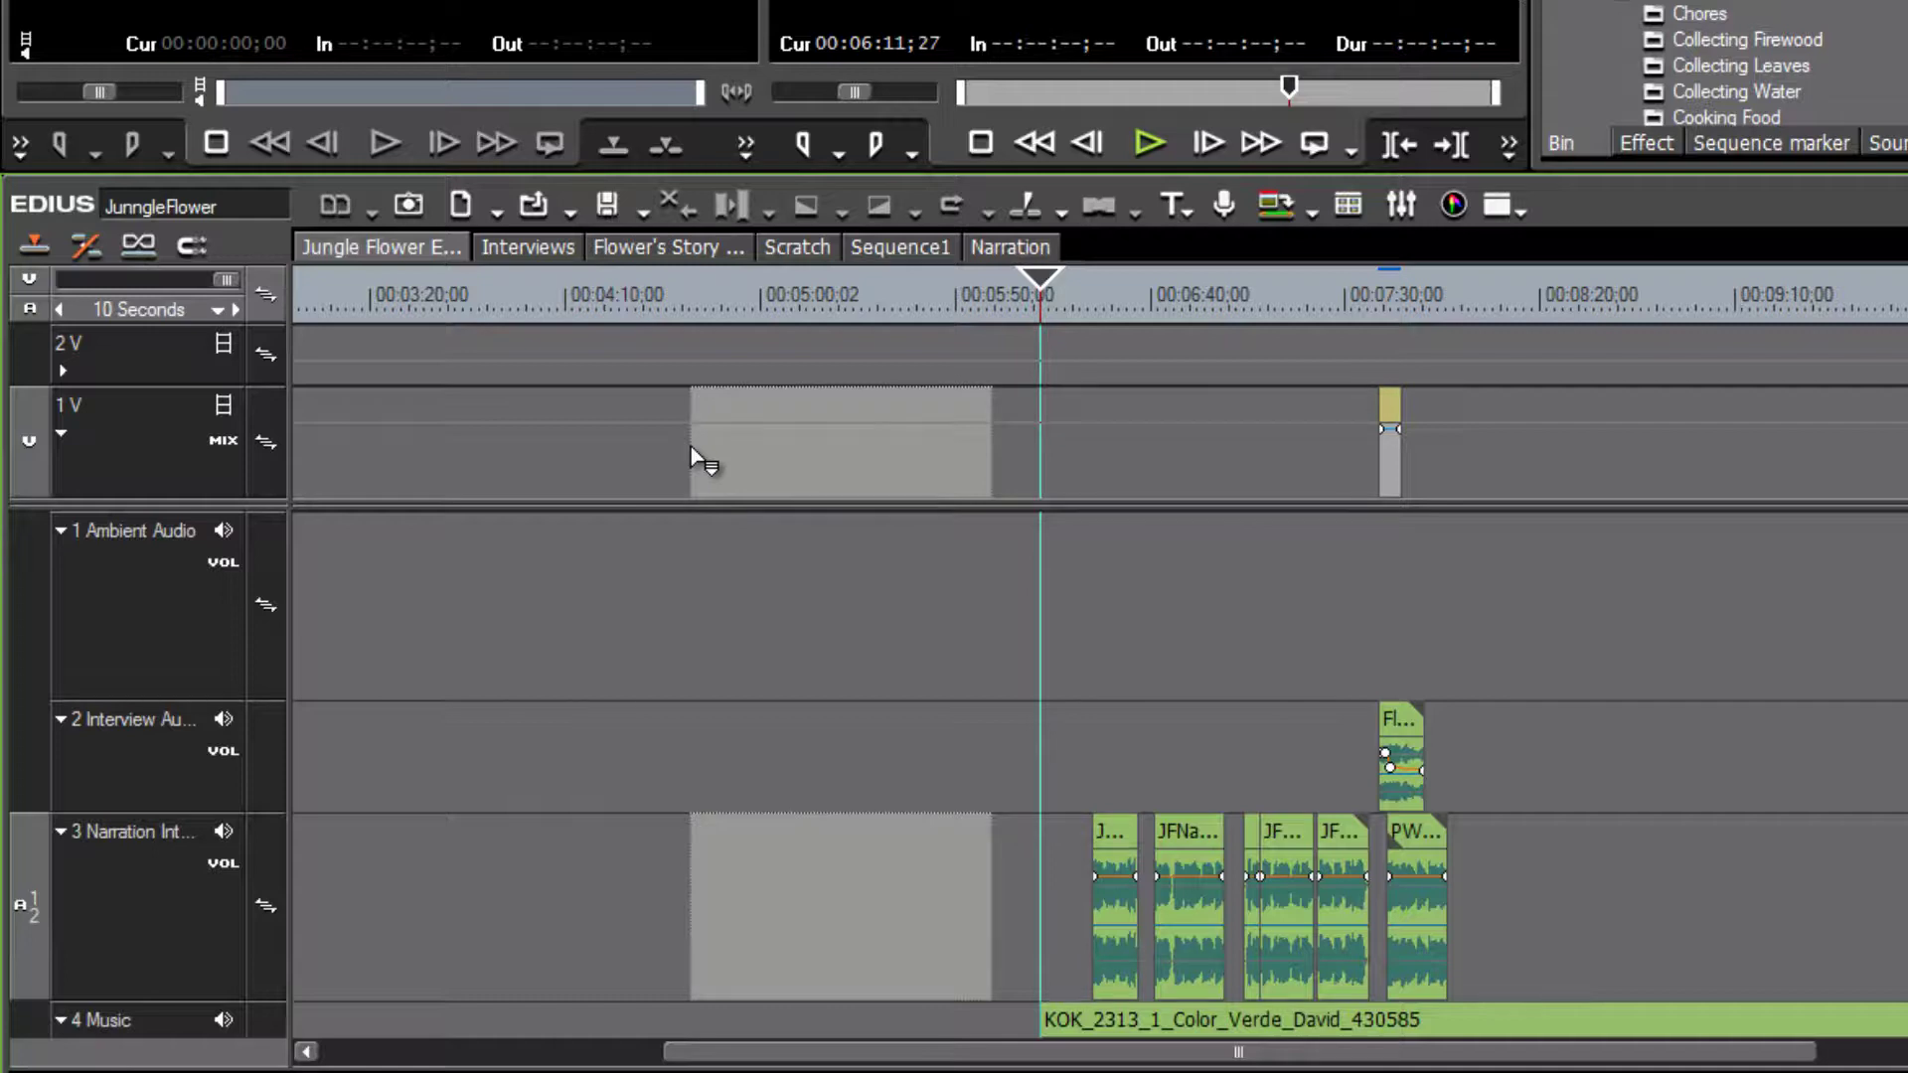
drag(691, 449, 676, 553)
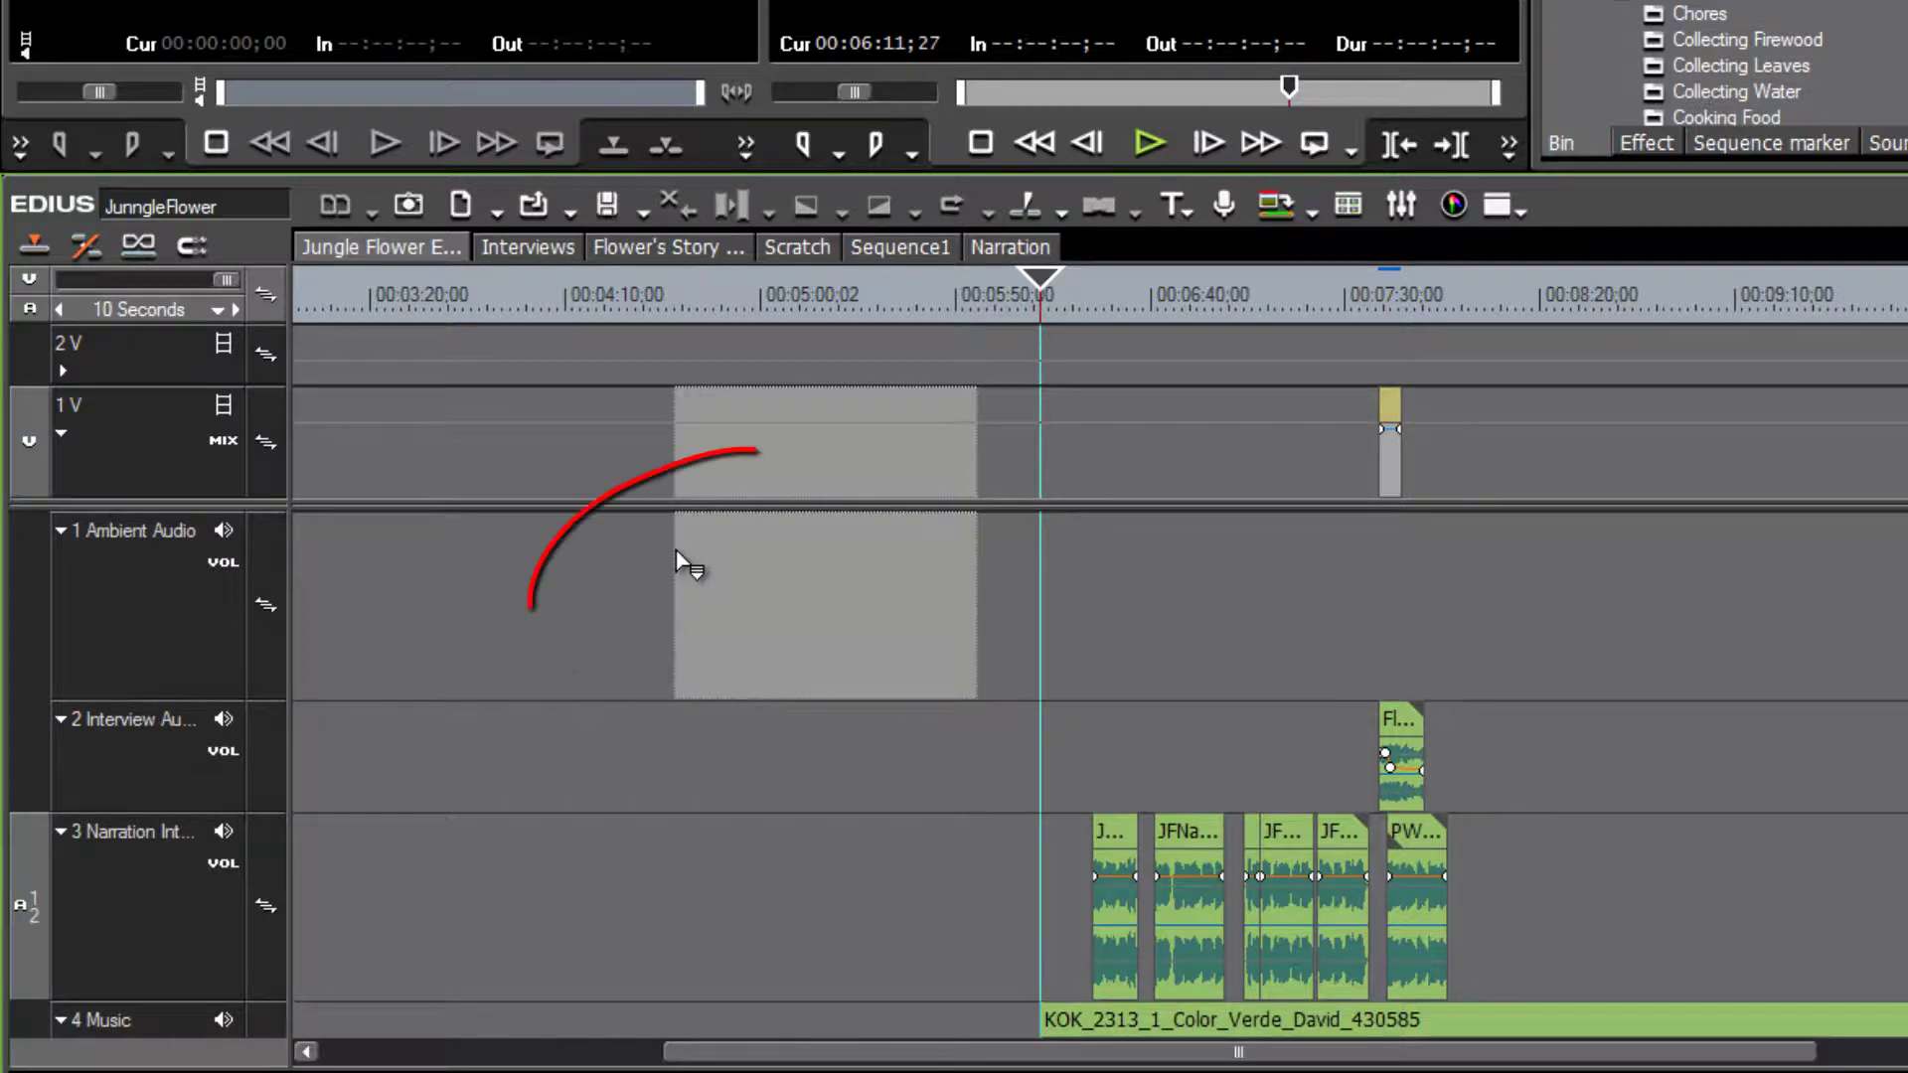
drag(676, 551, 656, 1034)
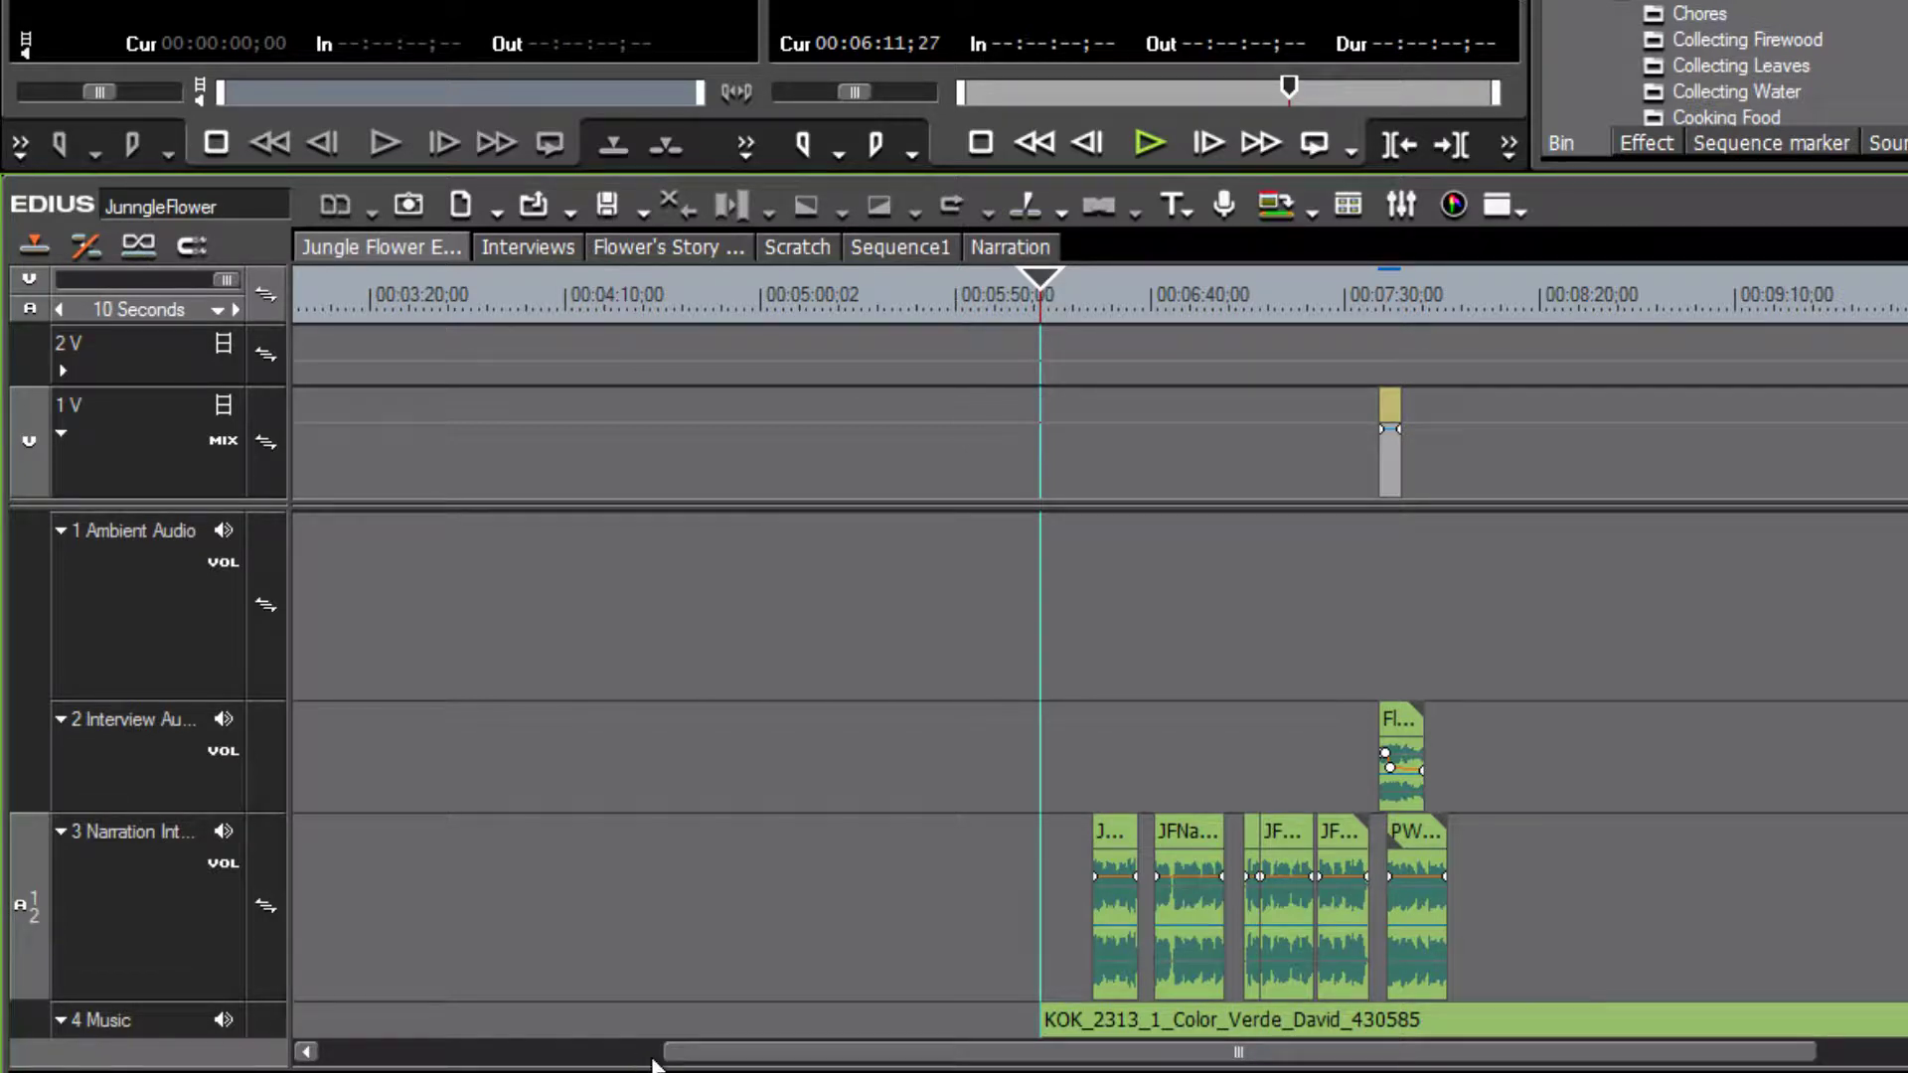
Place clip MVI_5306 before the music clip, with its video on 2 V and its audio on 4 Music
scroll(652, 1063, down, 3)
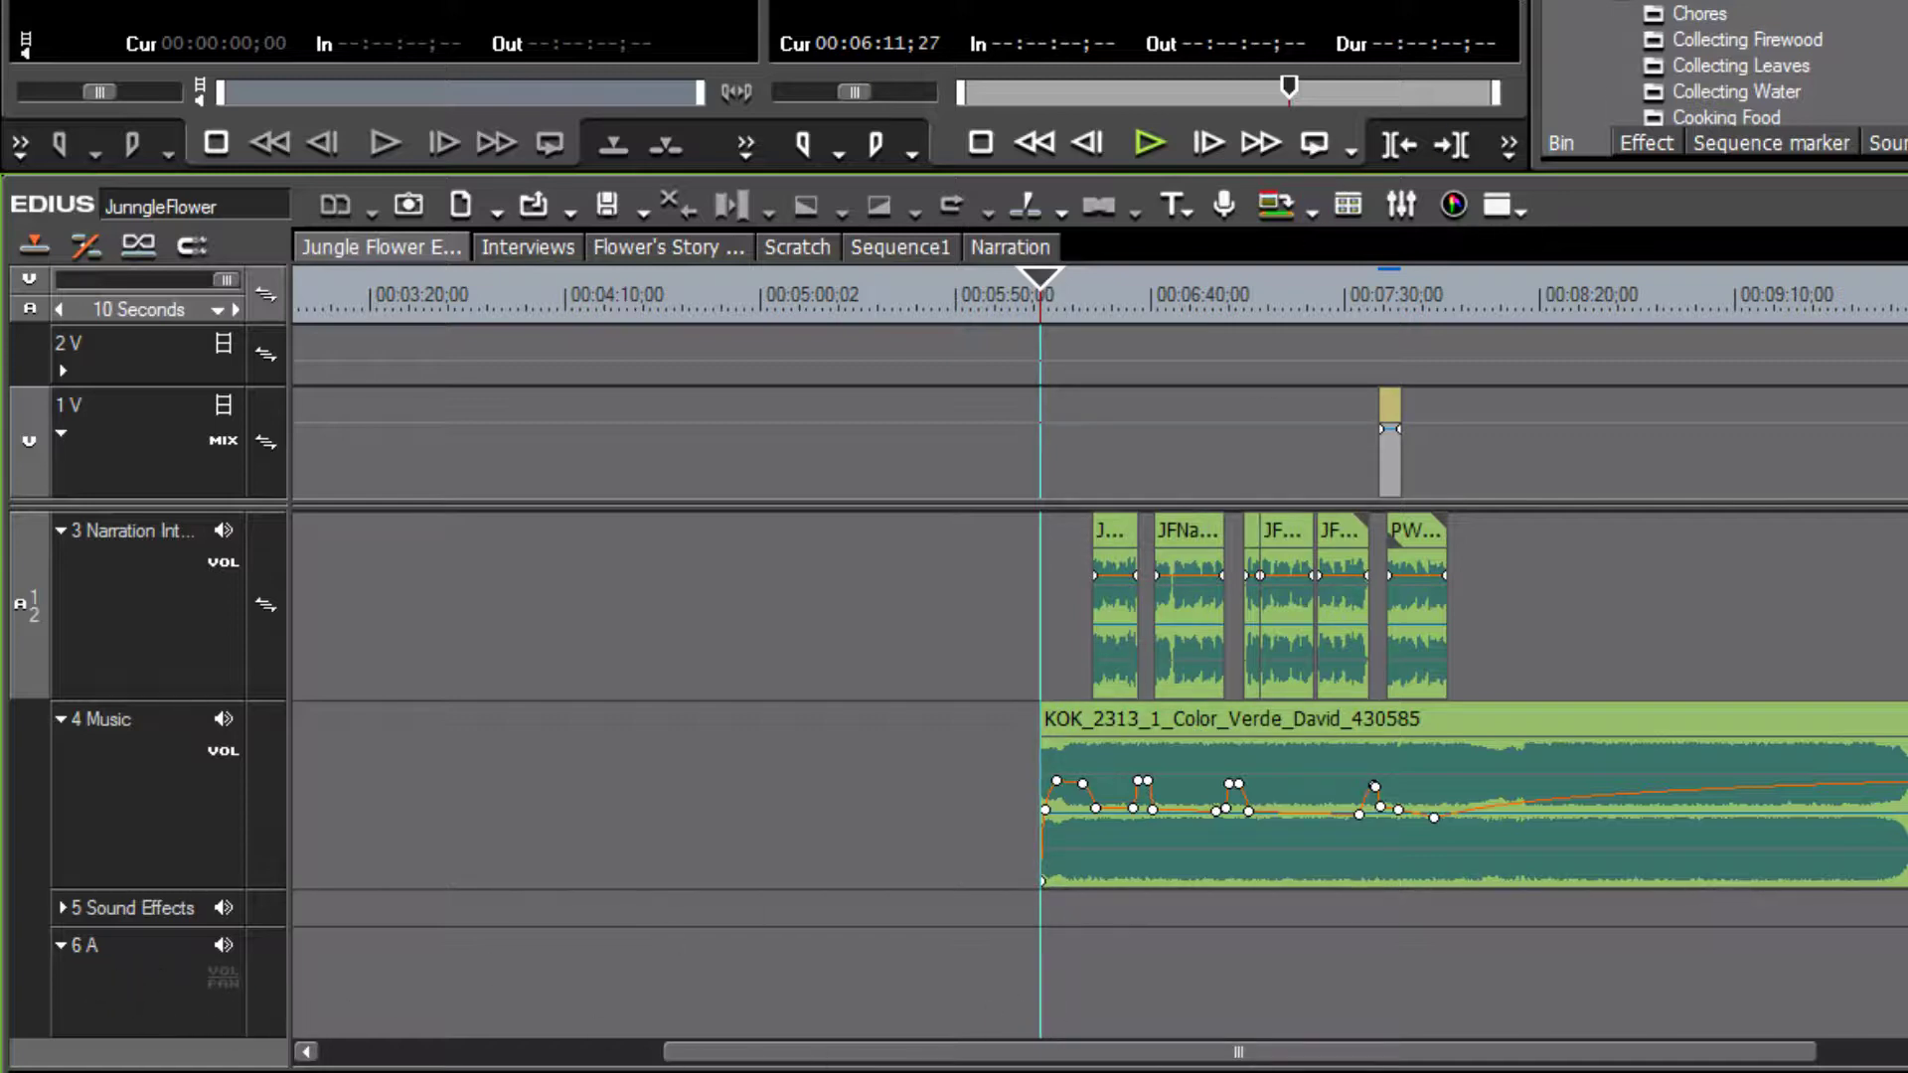
drag(1407, 131, 462, 632)
scroll(462, 633, up, 2)
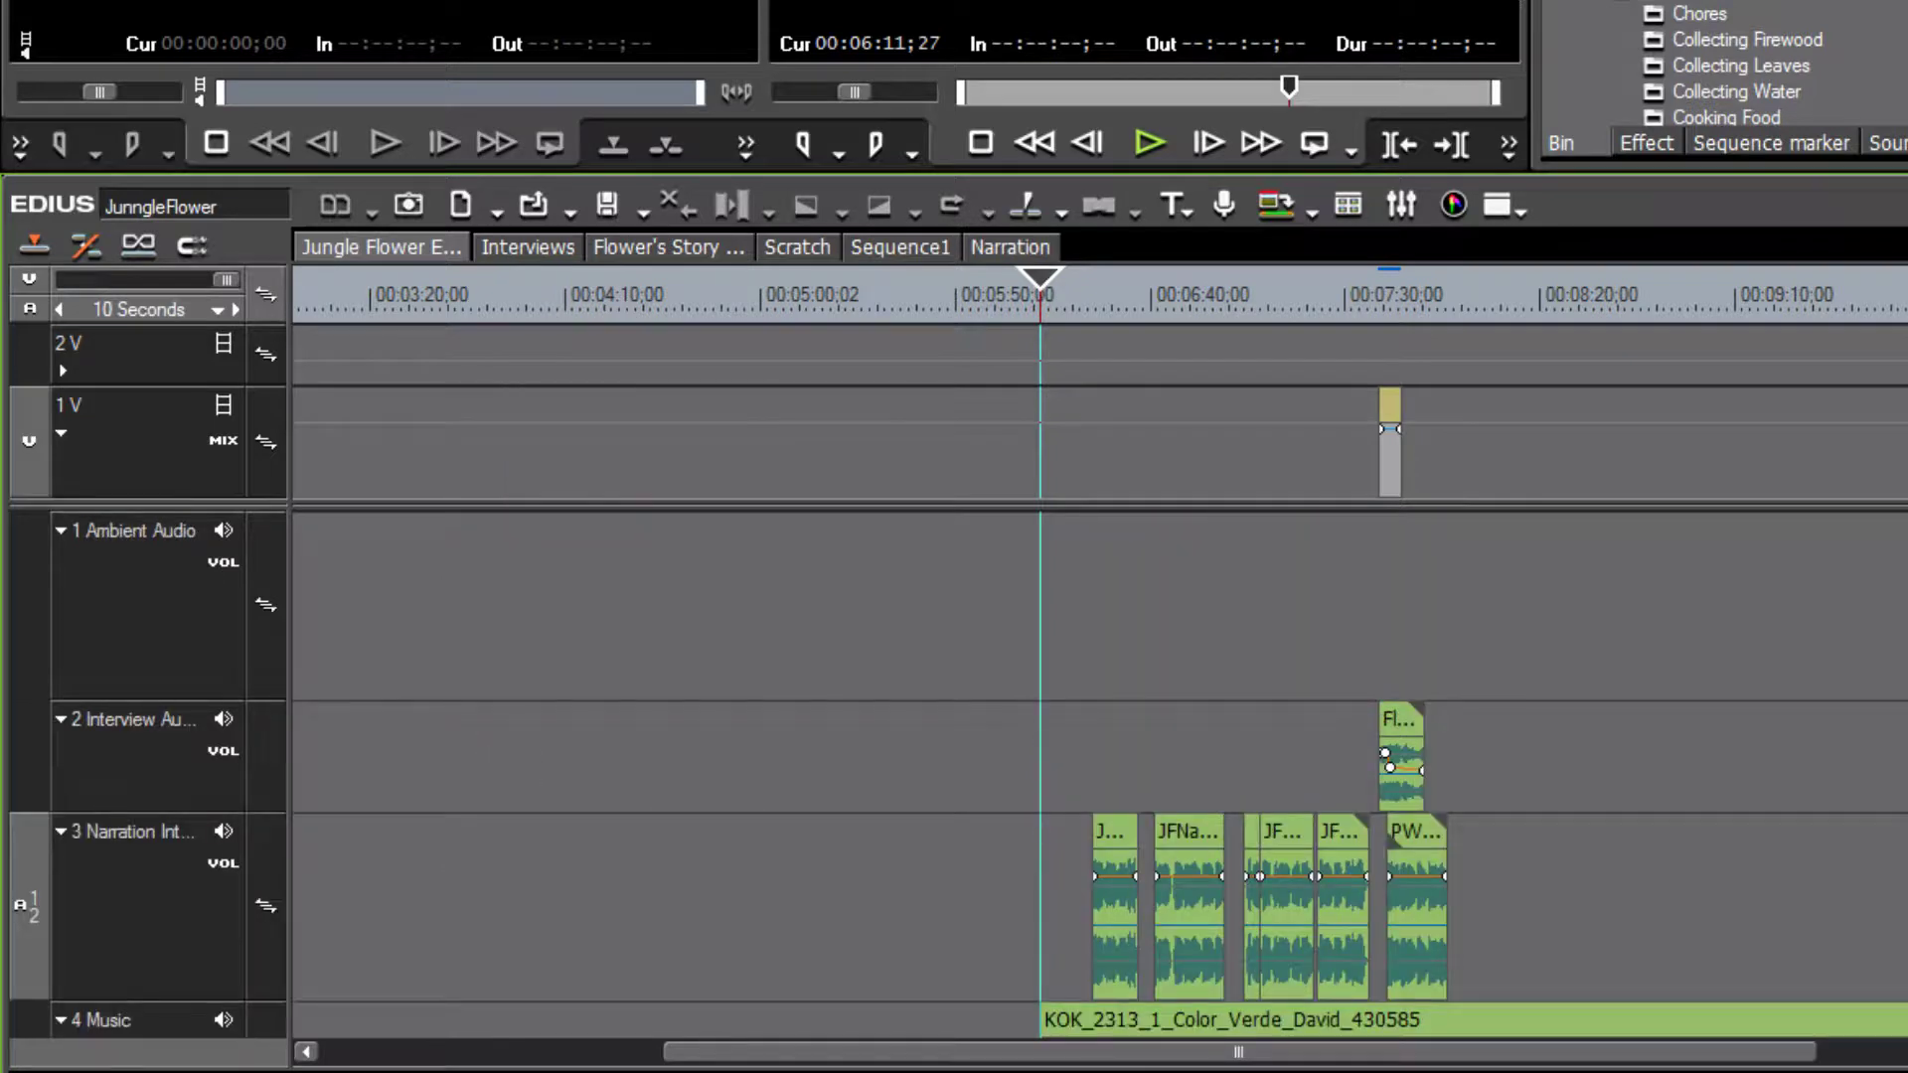
mouse_move(1739, 64)
mouse_down()
mouse_move(807, 474)
mouse_move(688, 551)
mouse_move(634, 755)
mouse_move(656, 695)
mouse_move(641, 840)
mouse_up()
scroll(634, 755, down, 2)
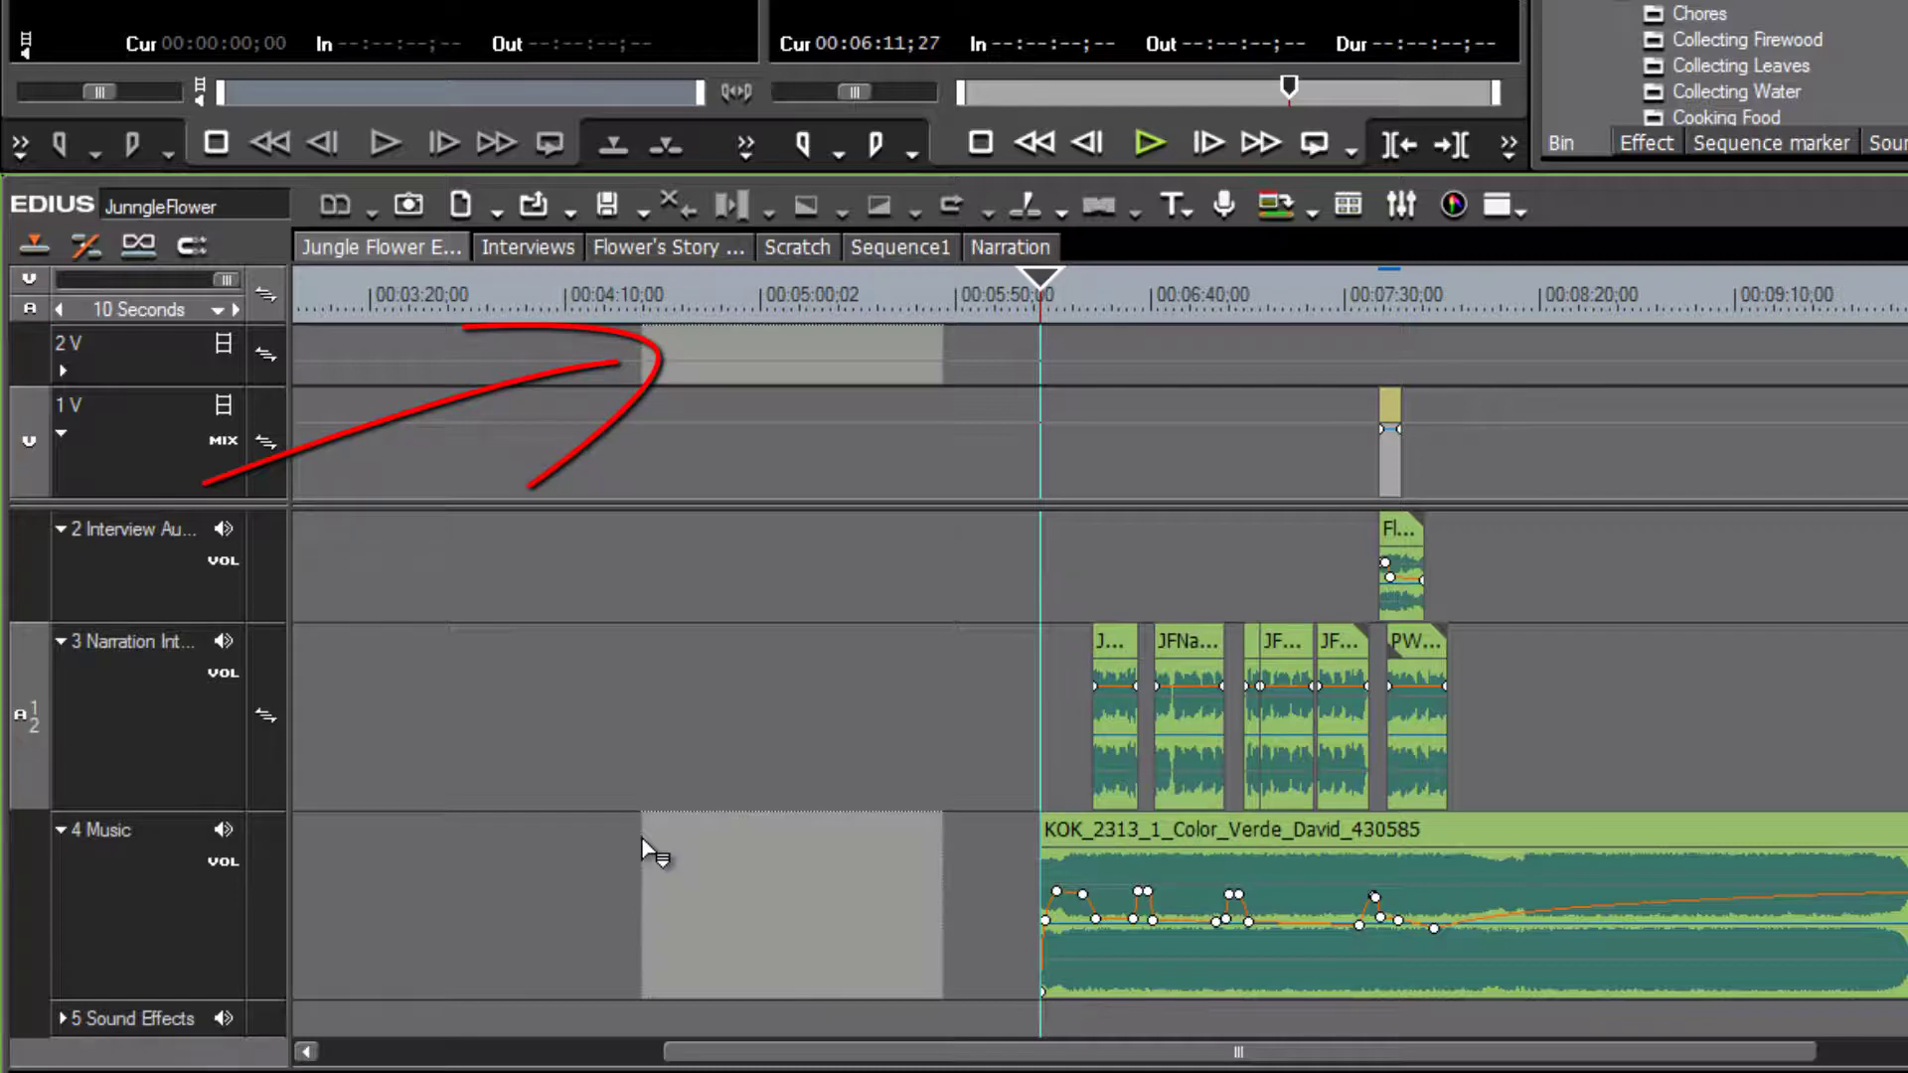
drag(641, 837, 659, 939)
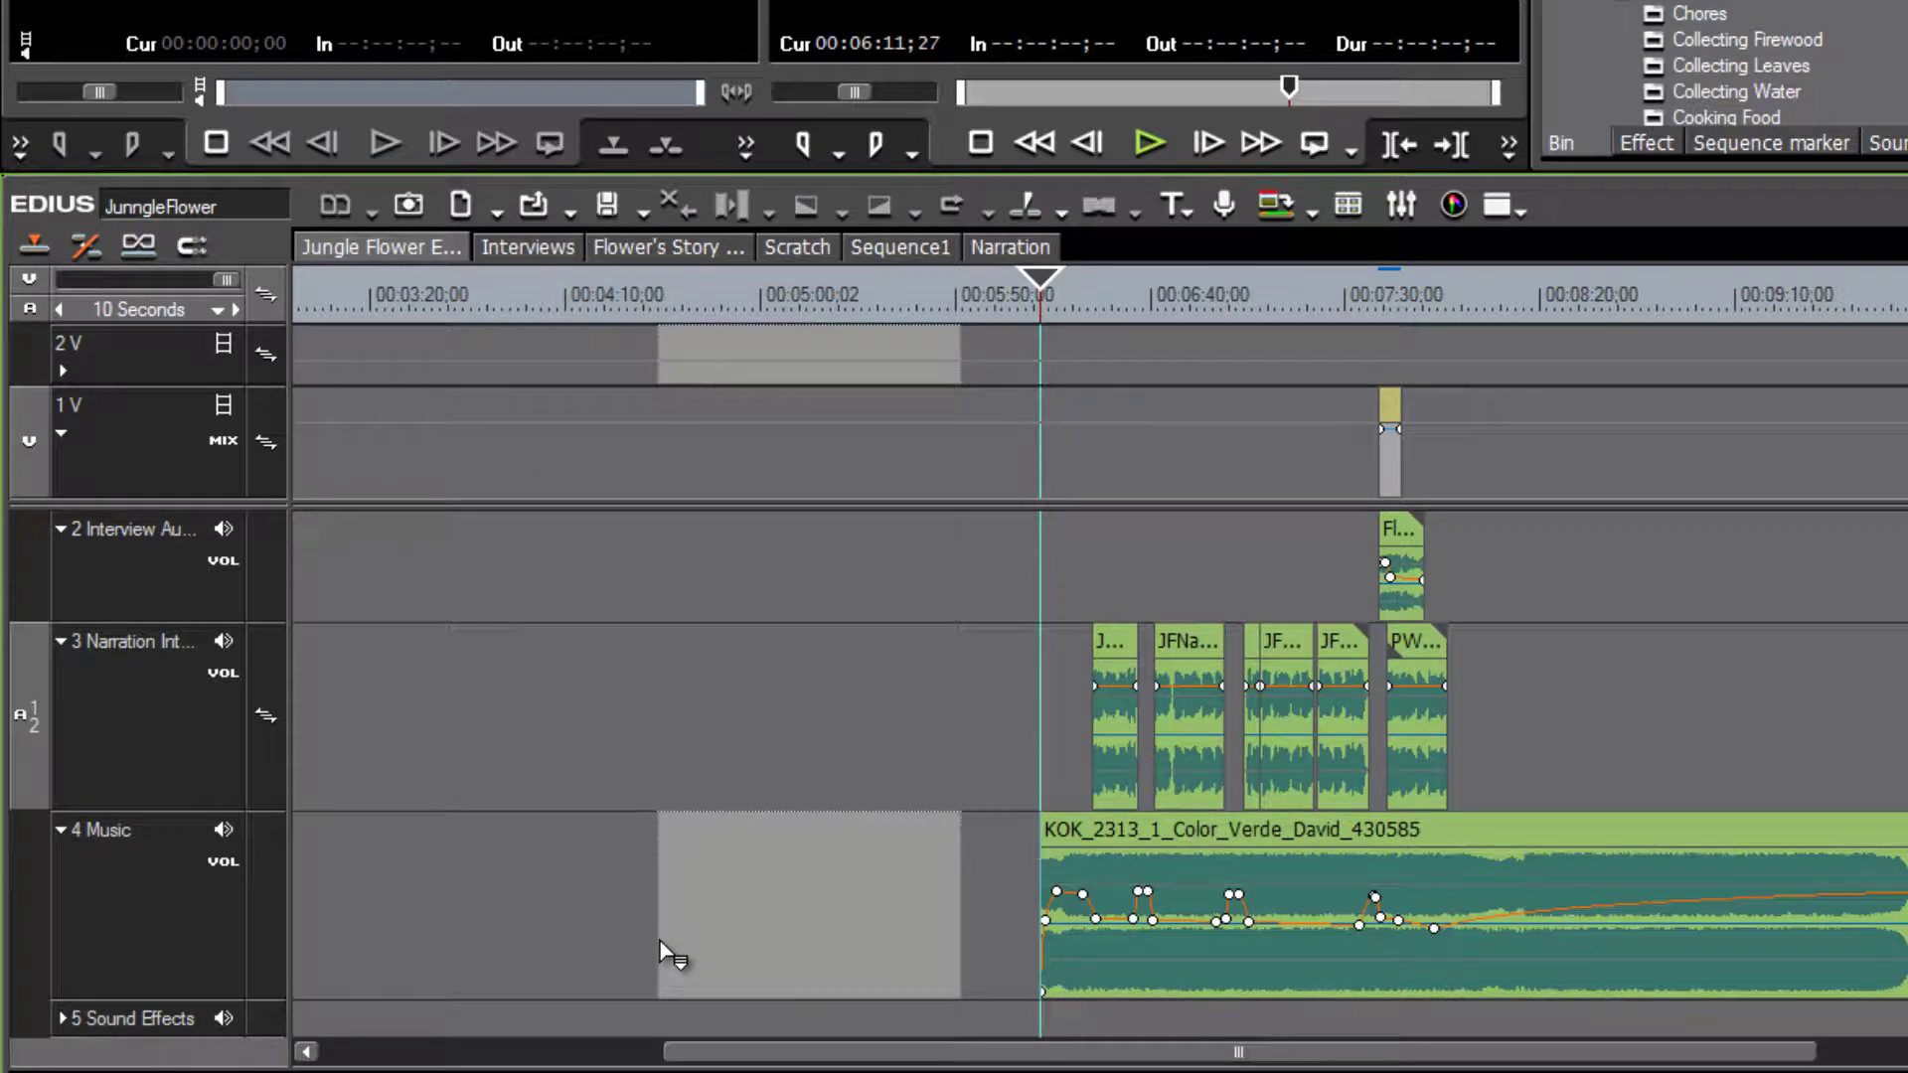
drag(662, 952, 662, 944)
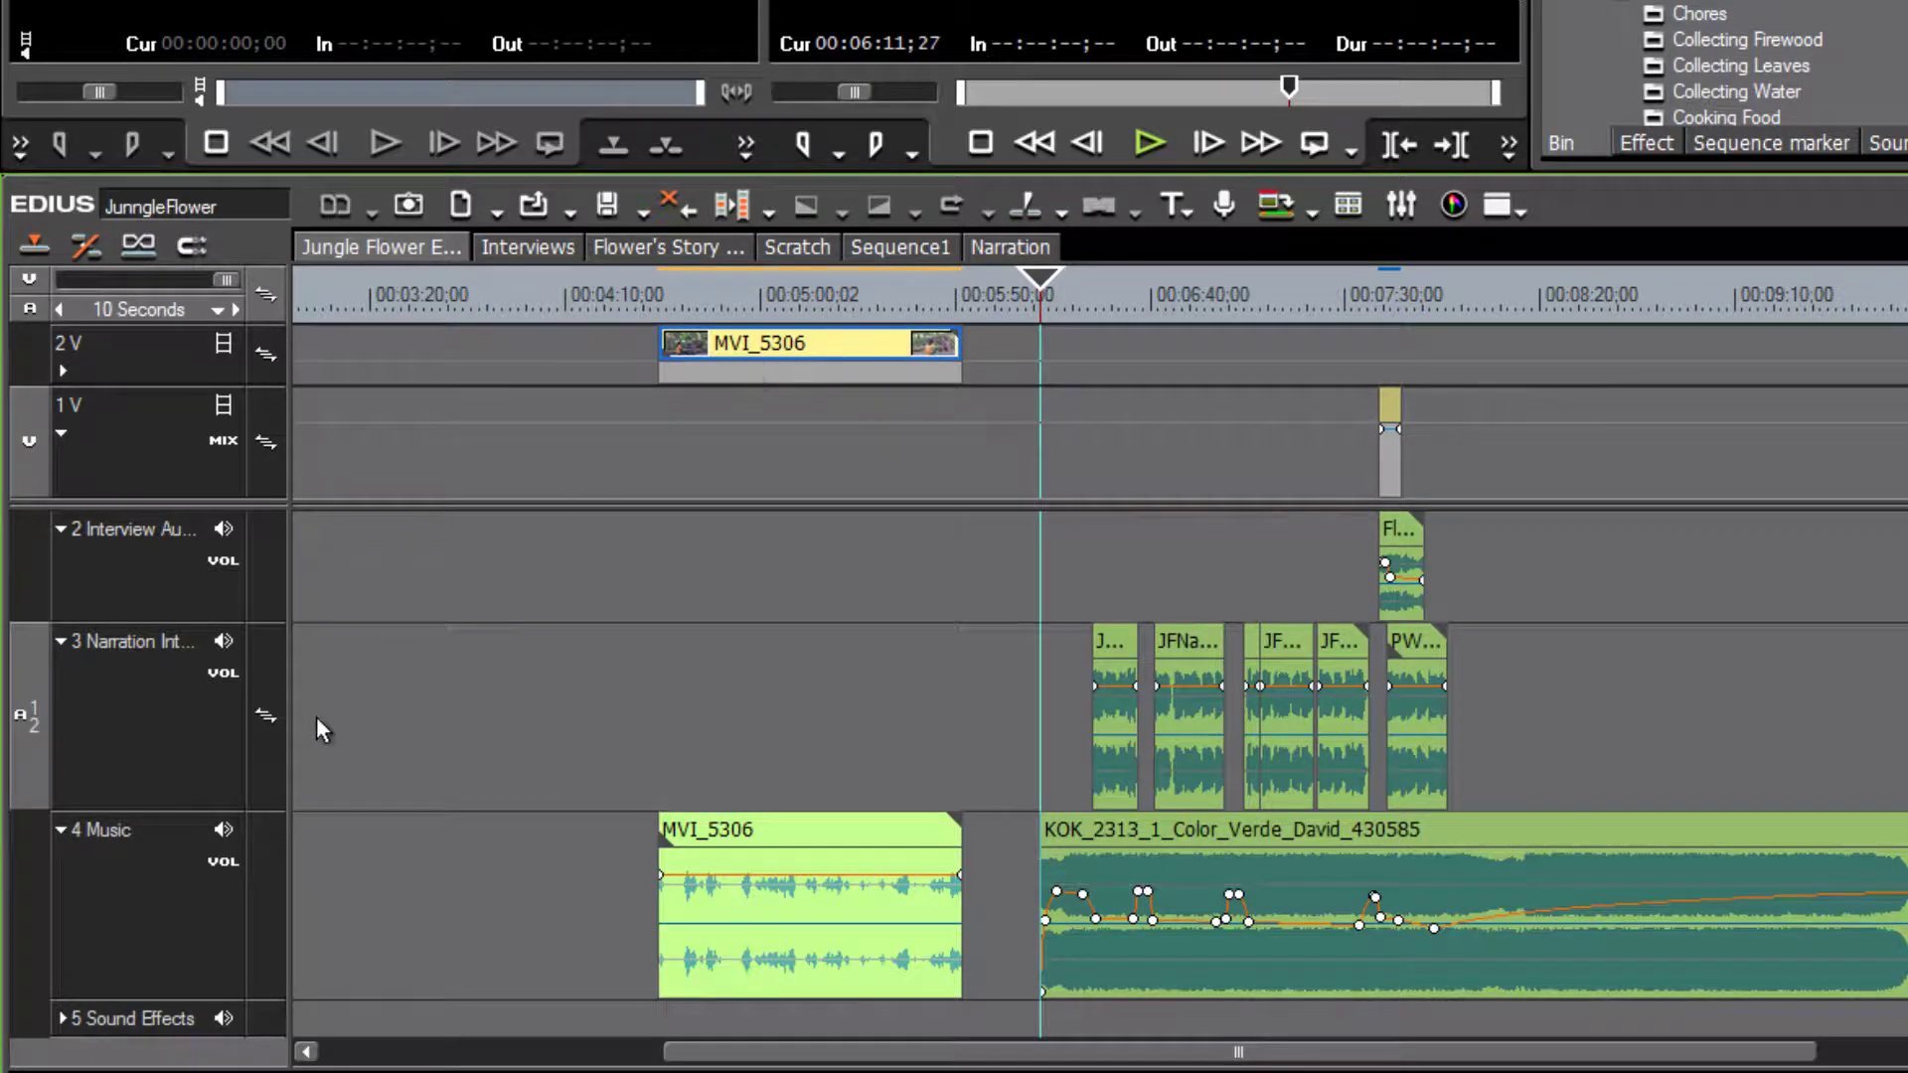
Return the stereo source audio assignment to 1 Ambient Audio and delete MVI_5306 from 2 V and 4 Music
drag(25, 748, 25, 567)
scroll(1567, 716, up, 2)
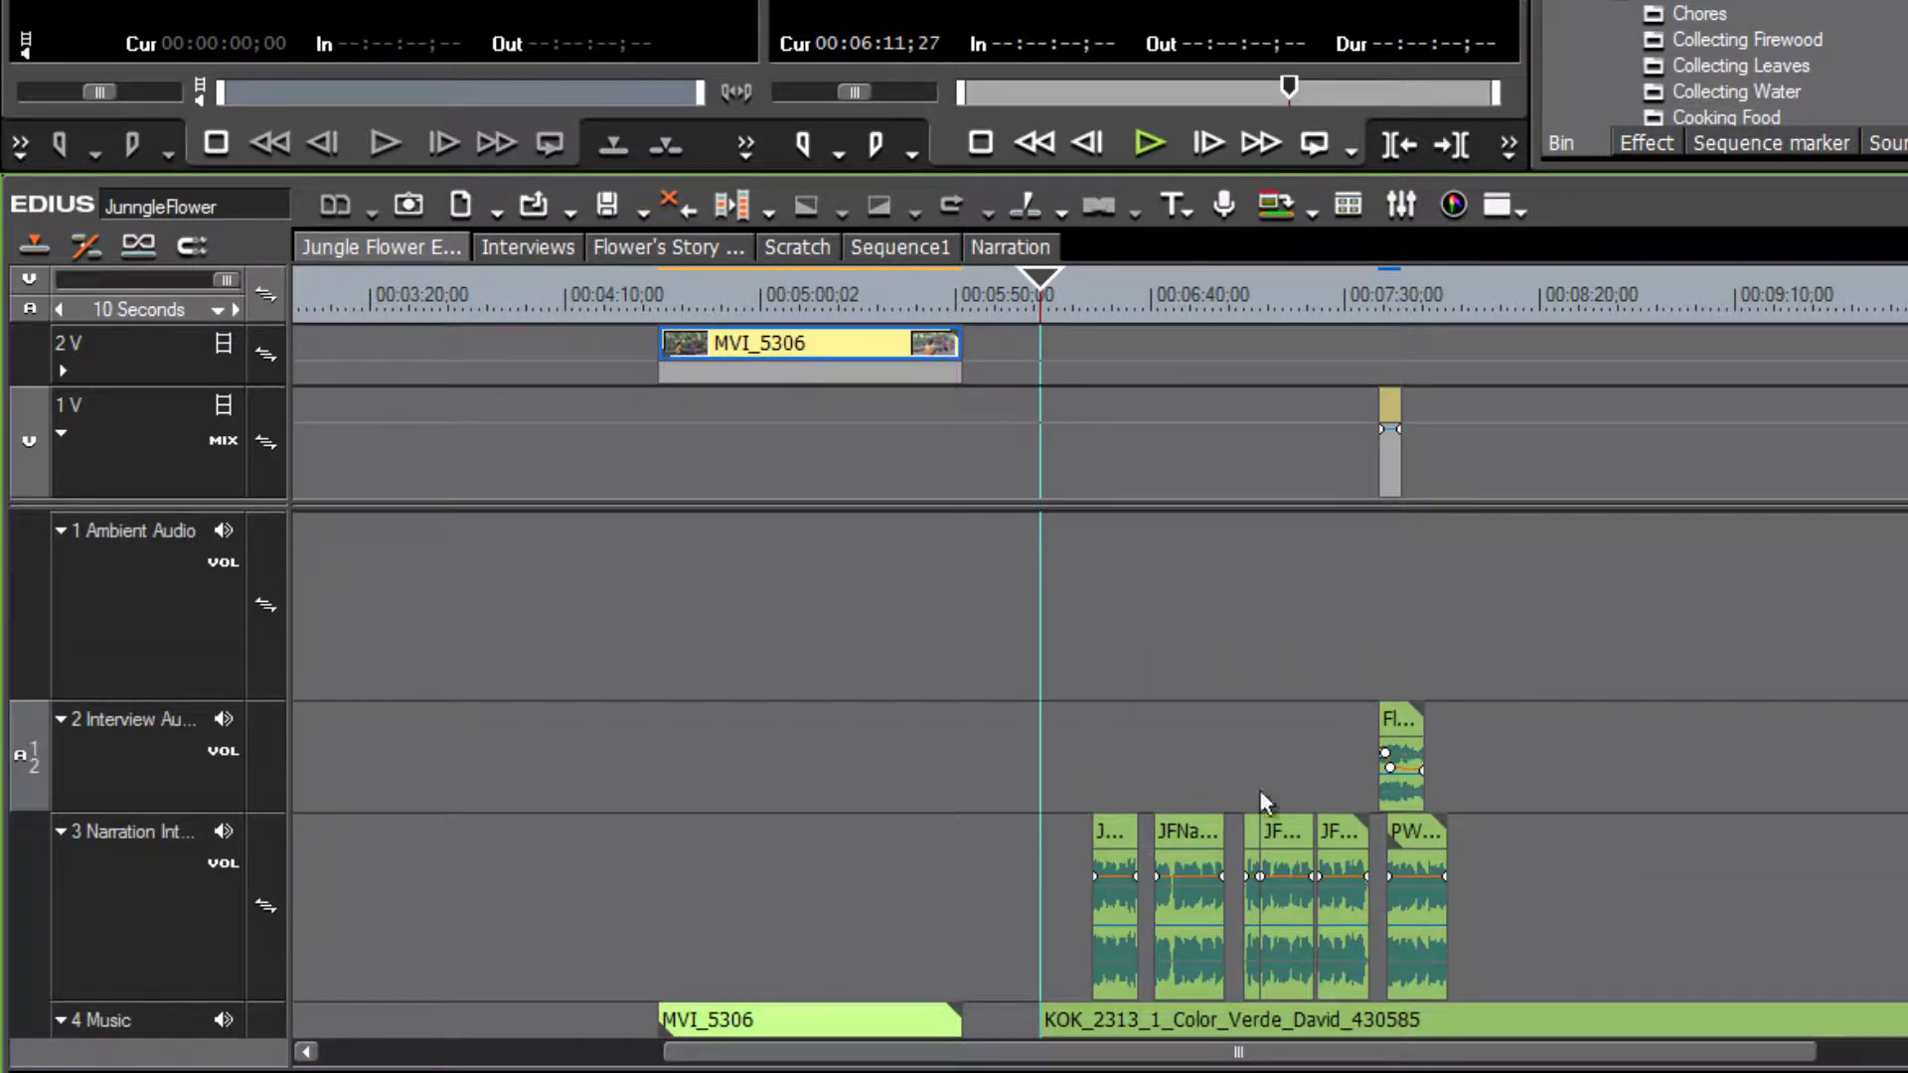
drag(34, 766, 22, 606)
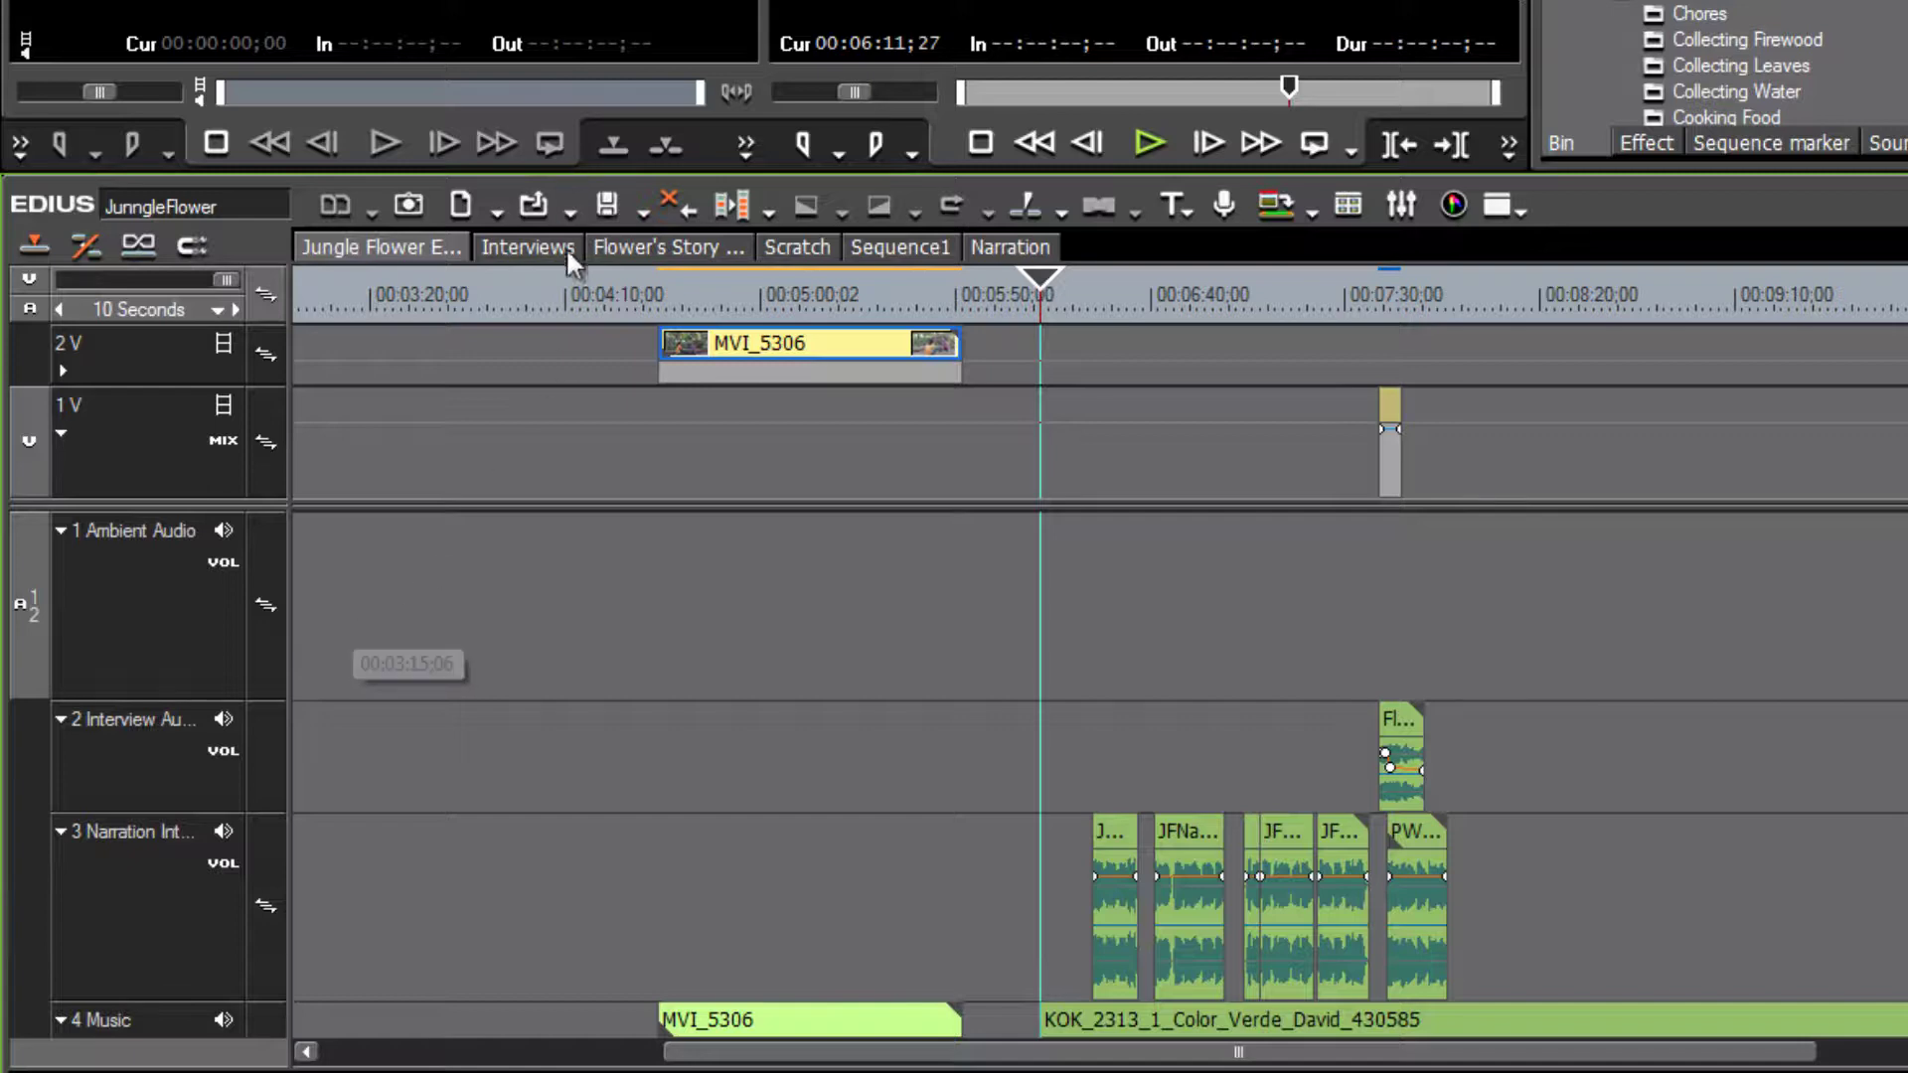
key(Delete)
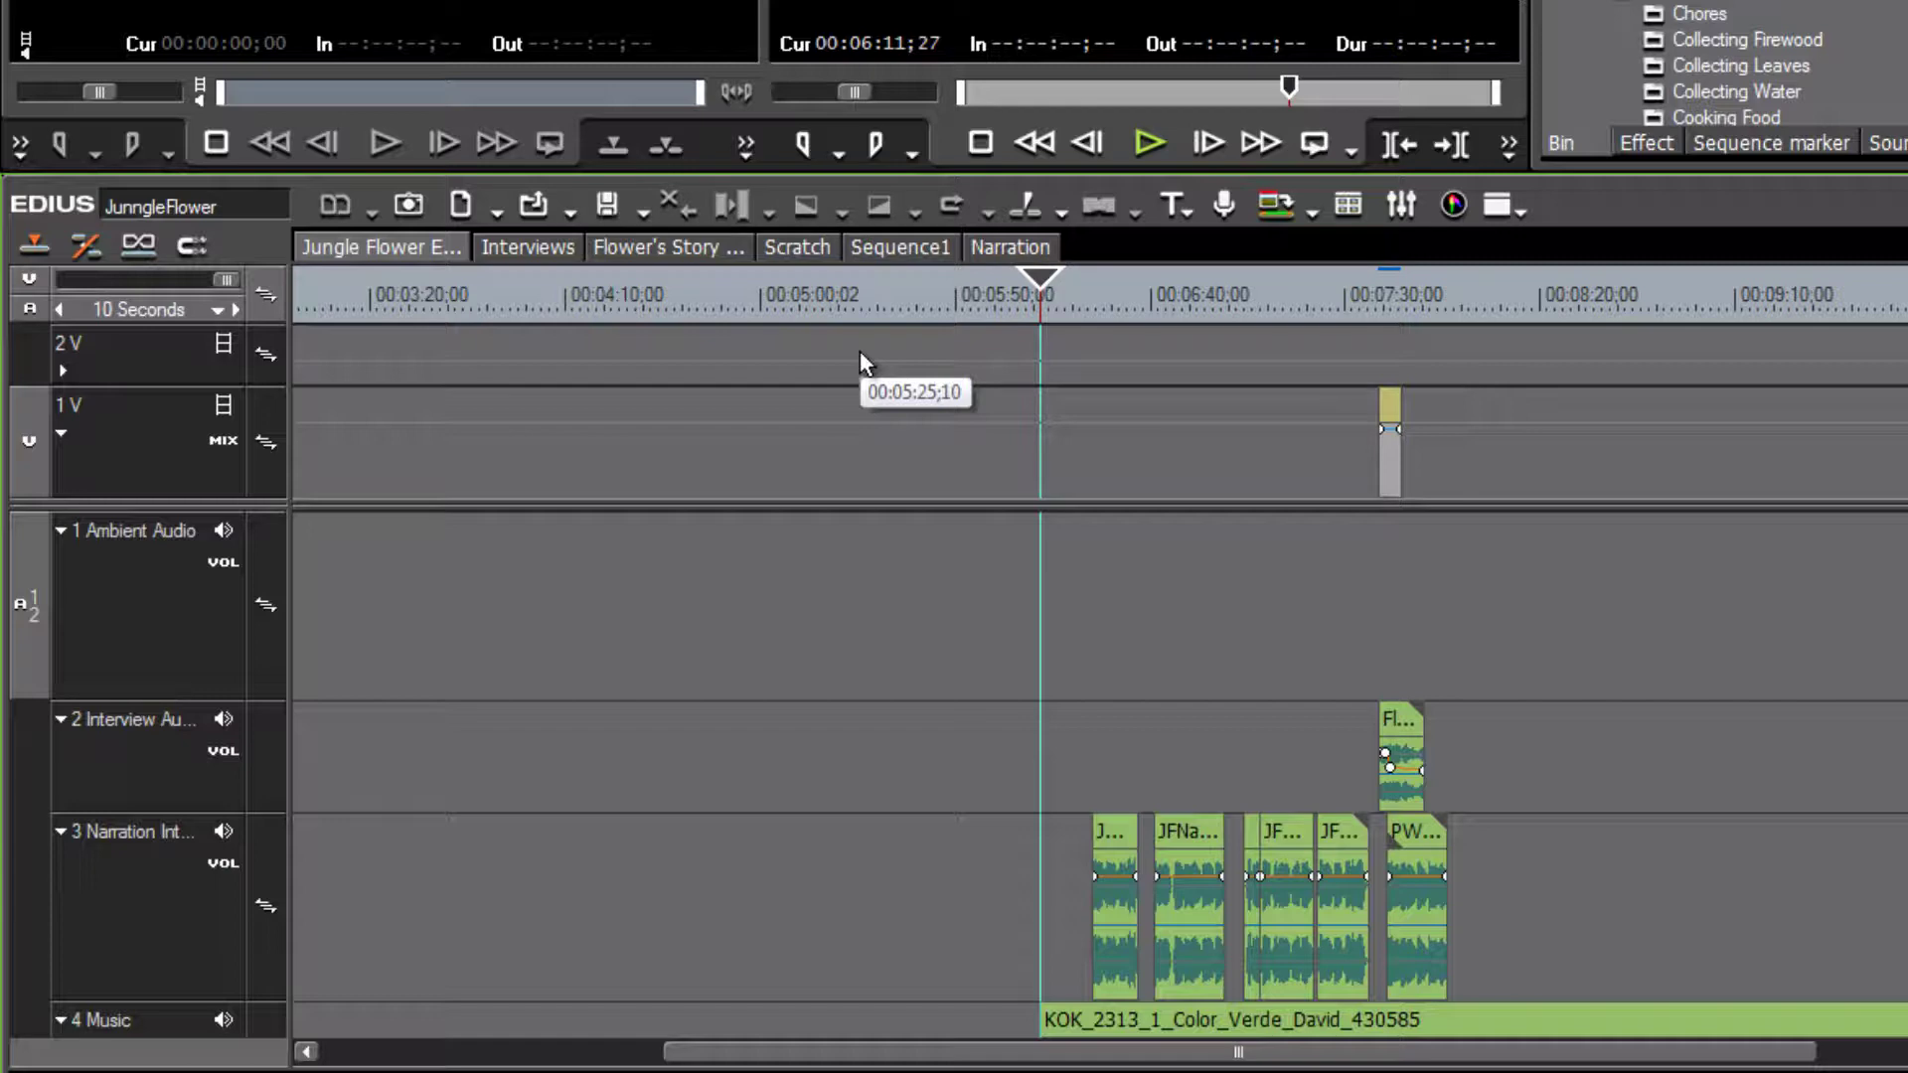
Move the playhead back to the start of the music clip on 4 Music, at 00:06:11;27
drag(1040, 286, 860, 330)
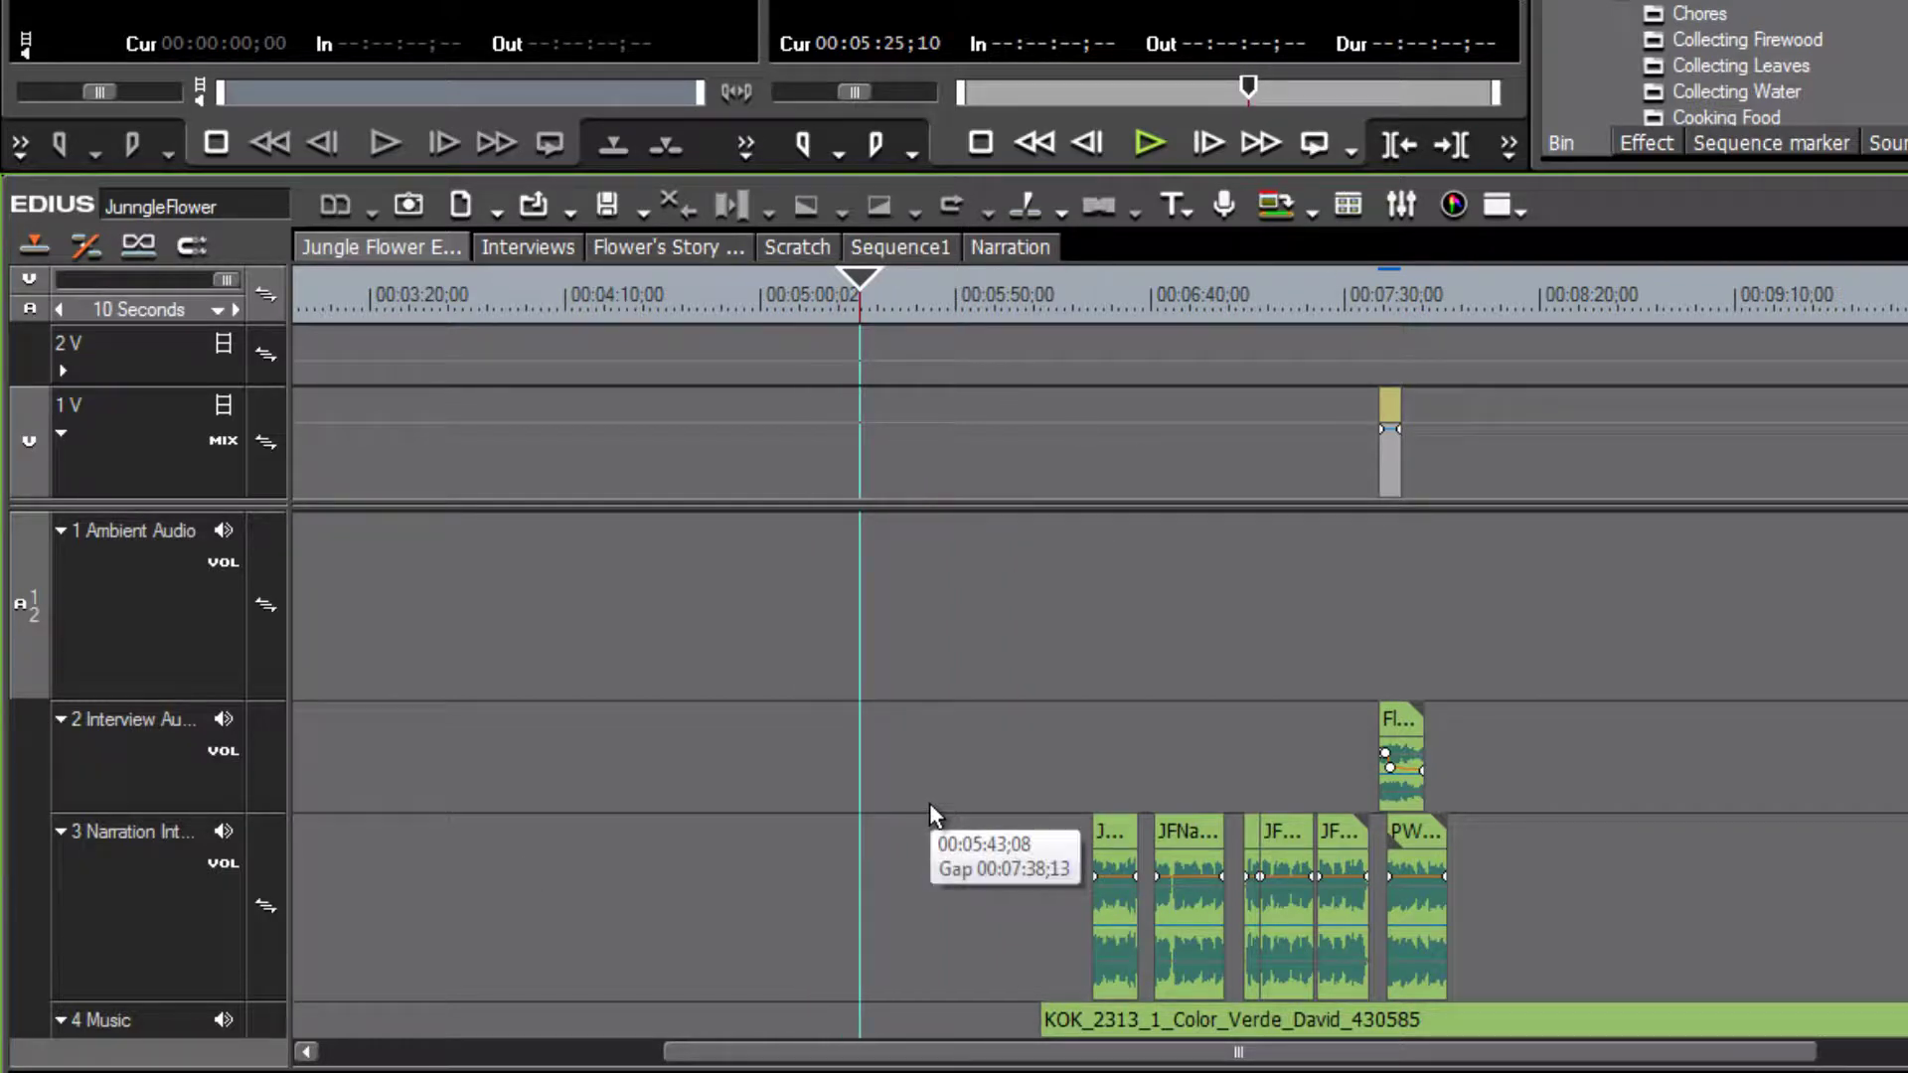
mouse_move(28, 601)
mouse_down()
mouse_move(30, 724)
mouse_move(27, 570)
mouse_up()
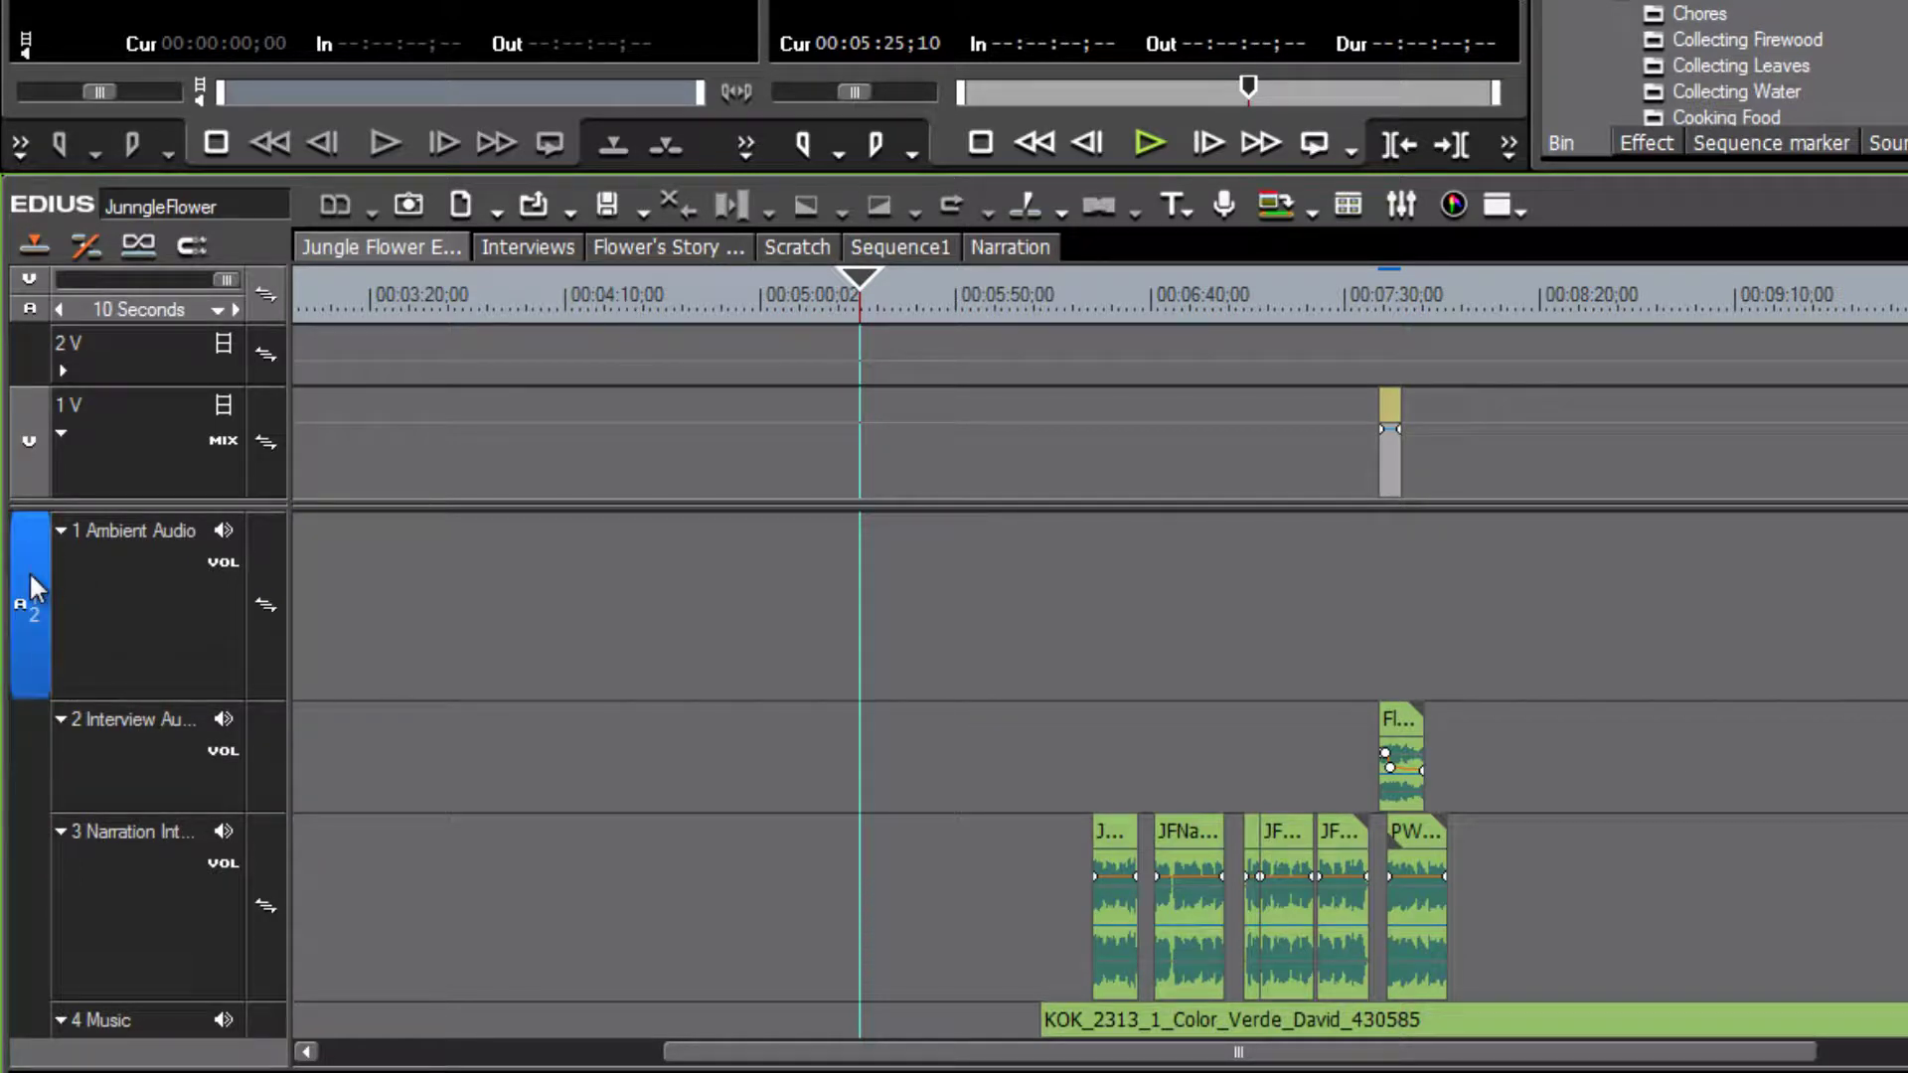
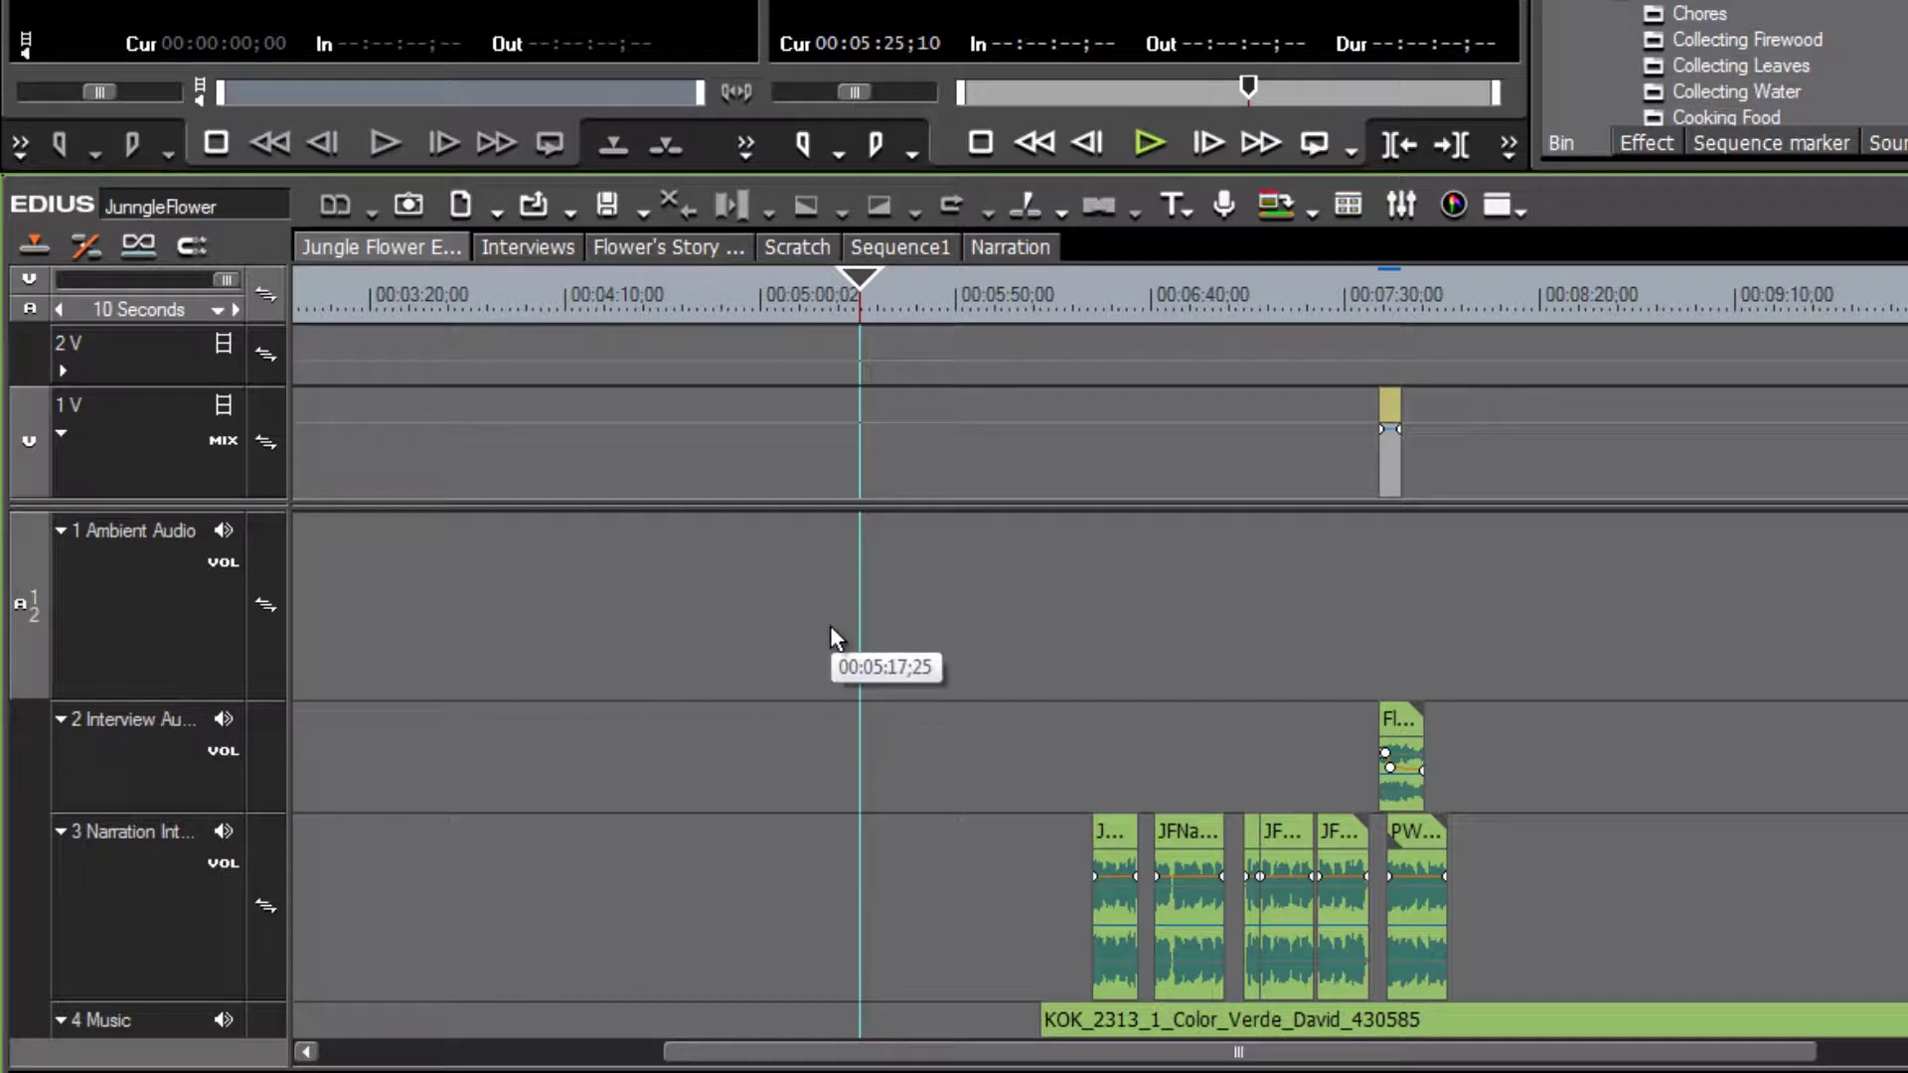
click(897, 288)
drag(948, 283, 1052, 322)
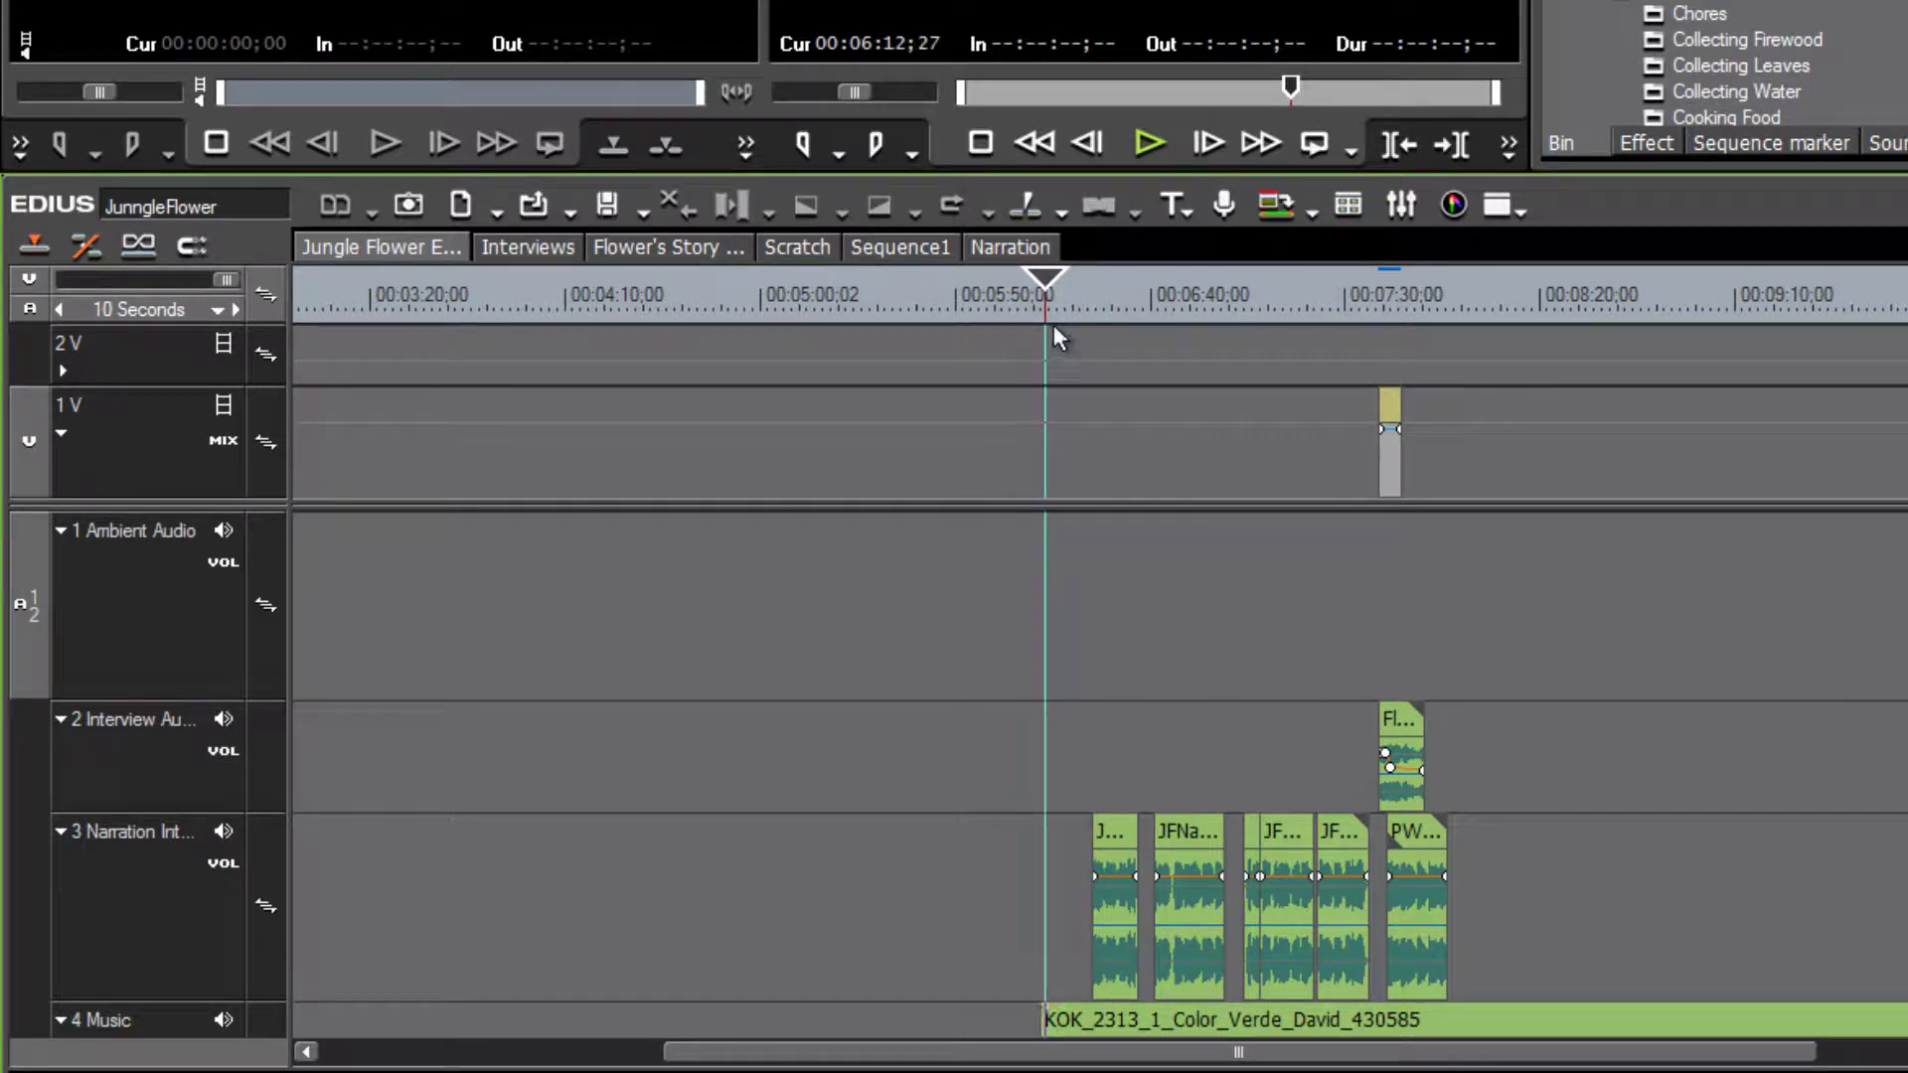
scroll(692, 899, down, 3)
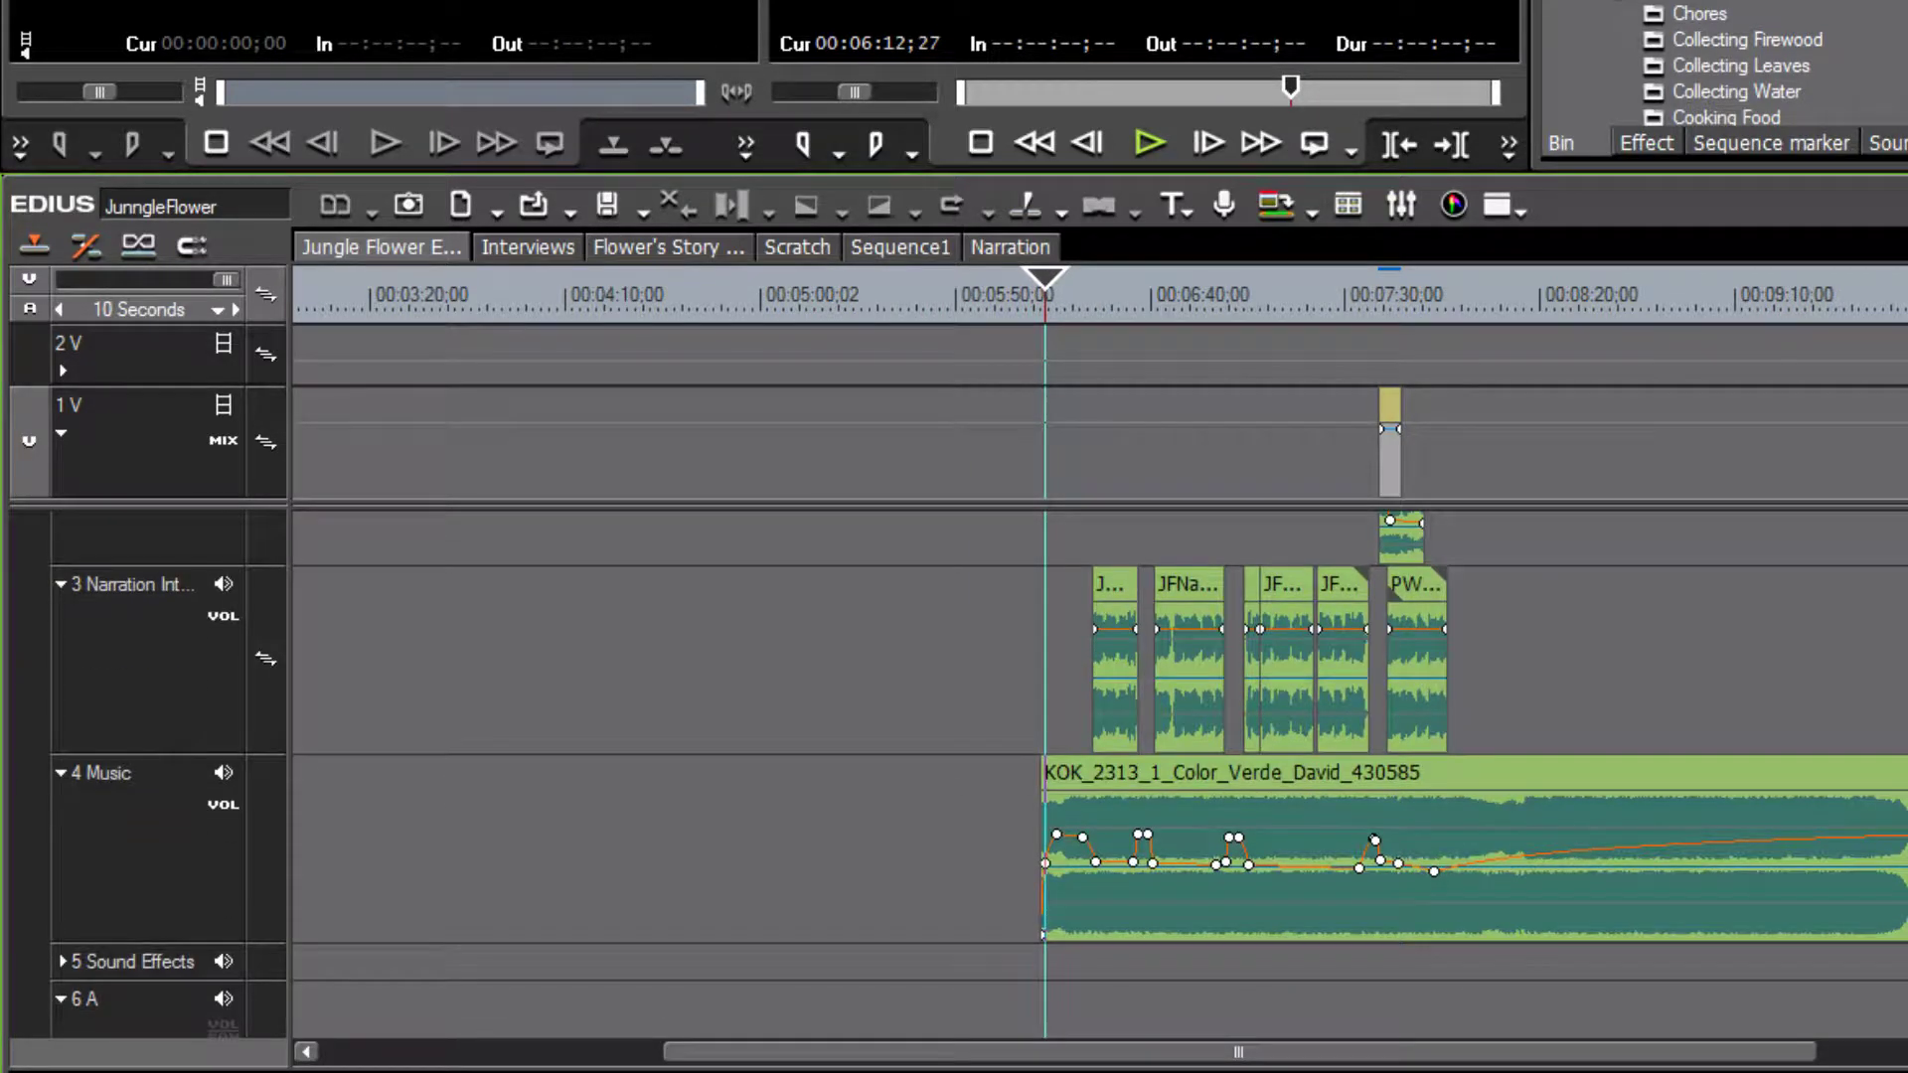
scroll(1225, 837, up, 1)
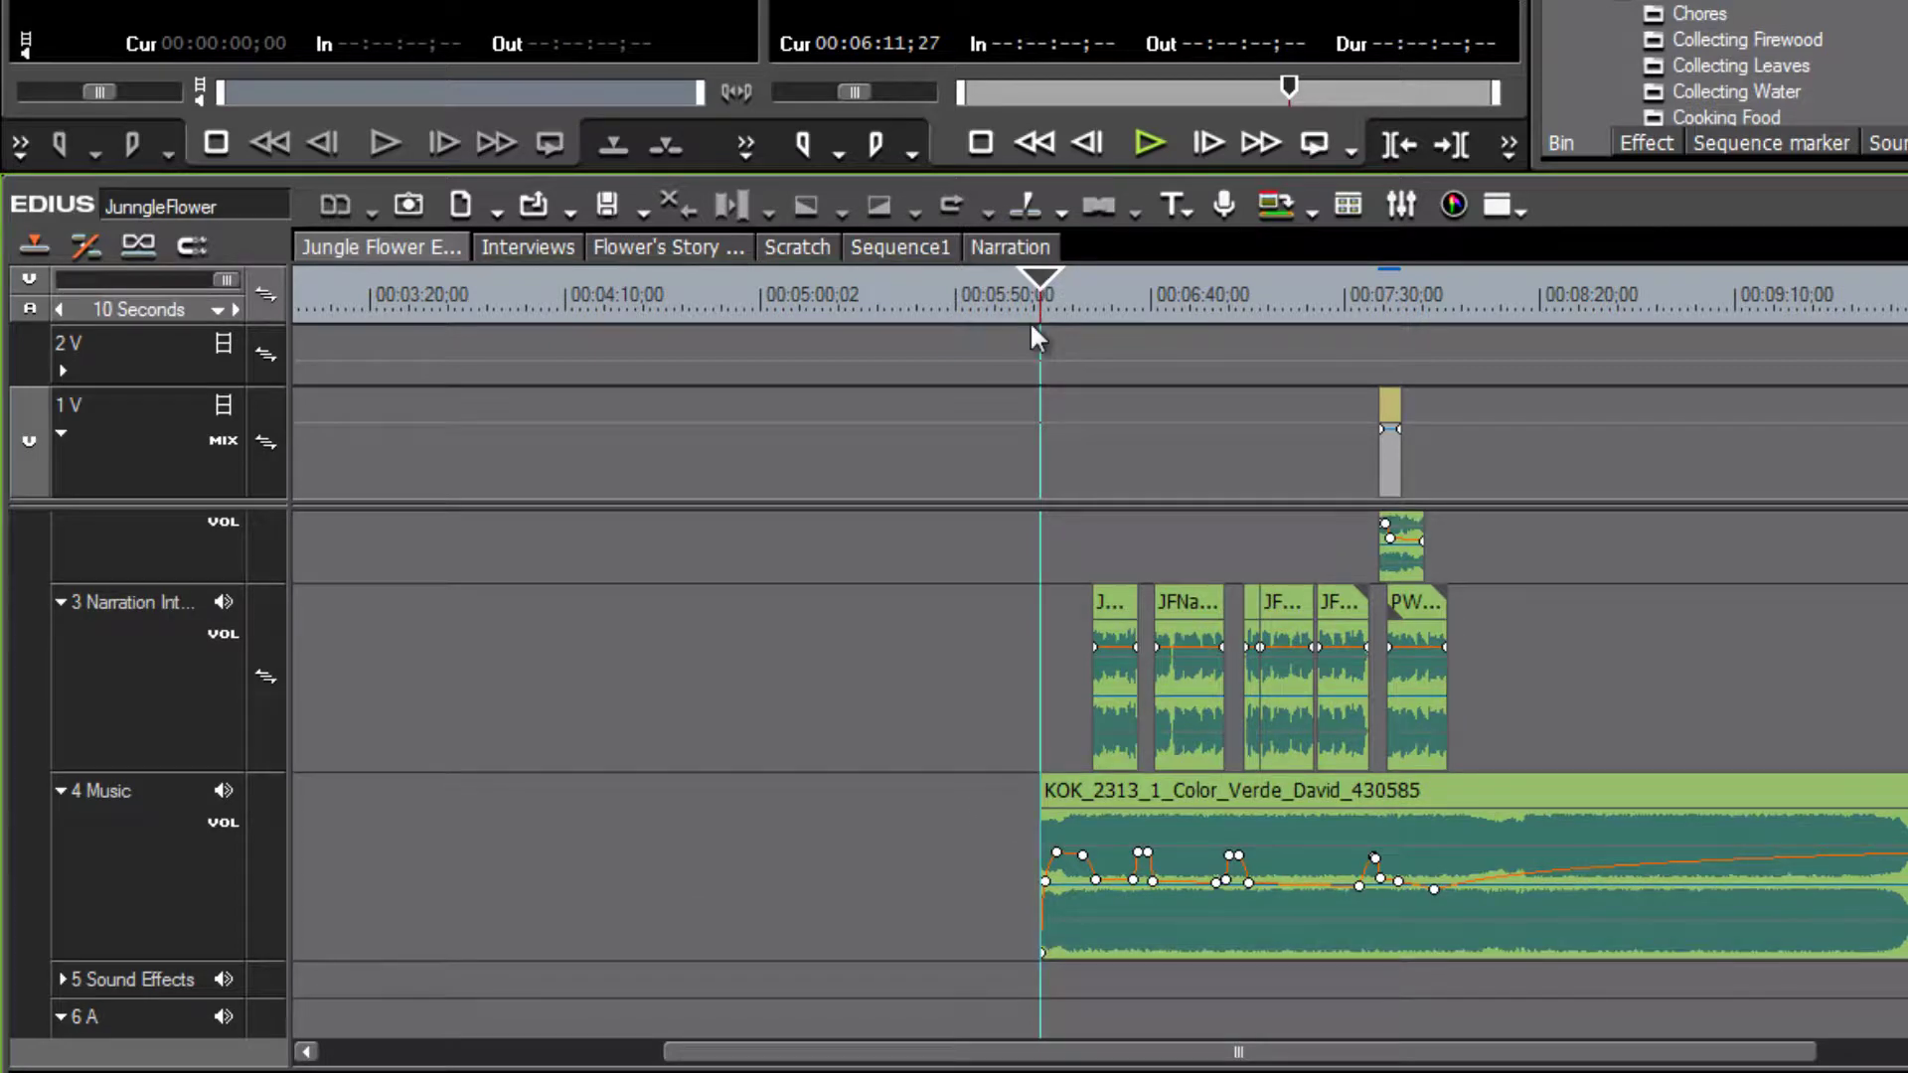
Move the playhead to 00:05:14;15, ahead of the music clip
scroll(1739, 60, down, 10)
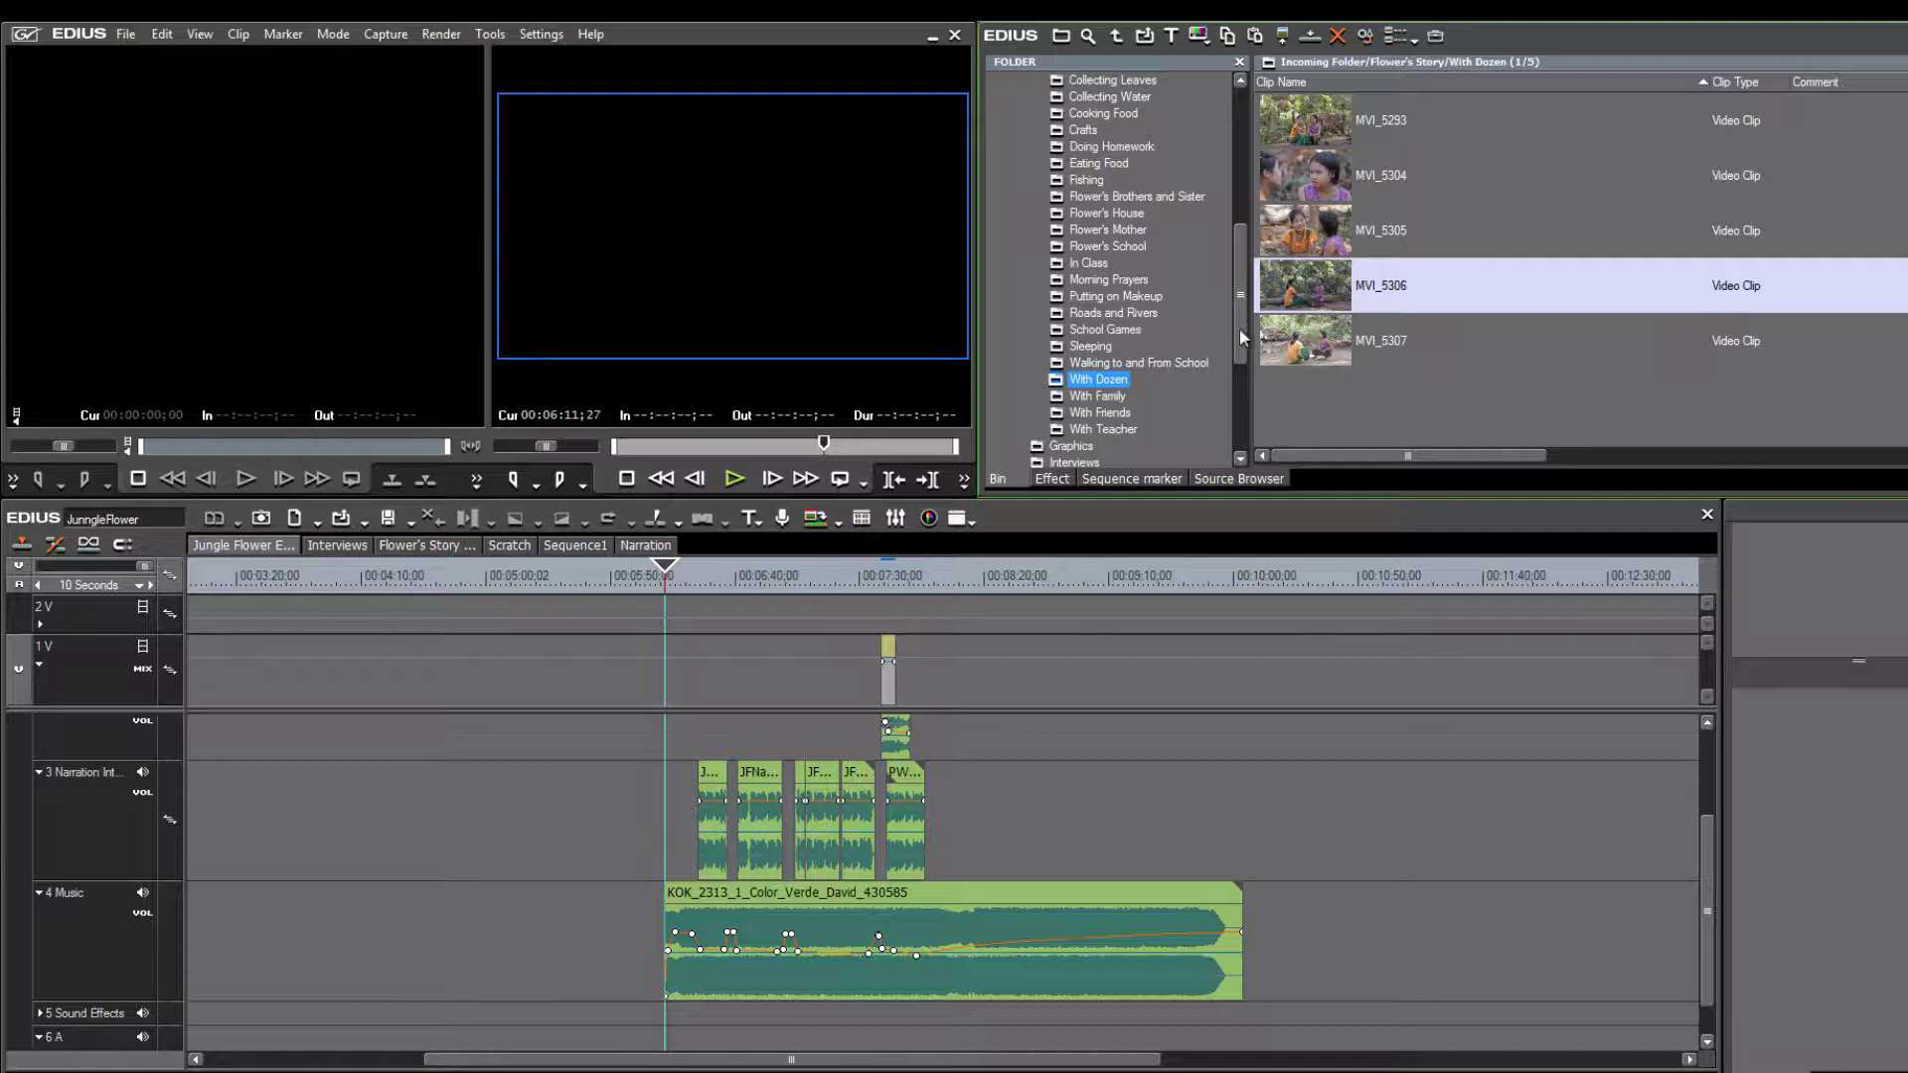
scroll(1238, 330, up, 2)
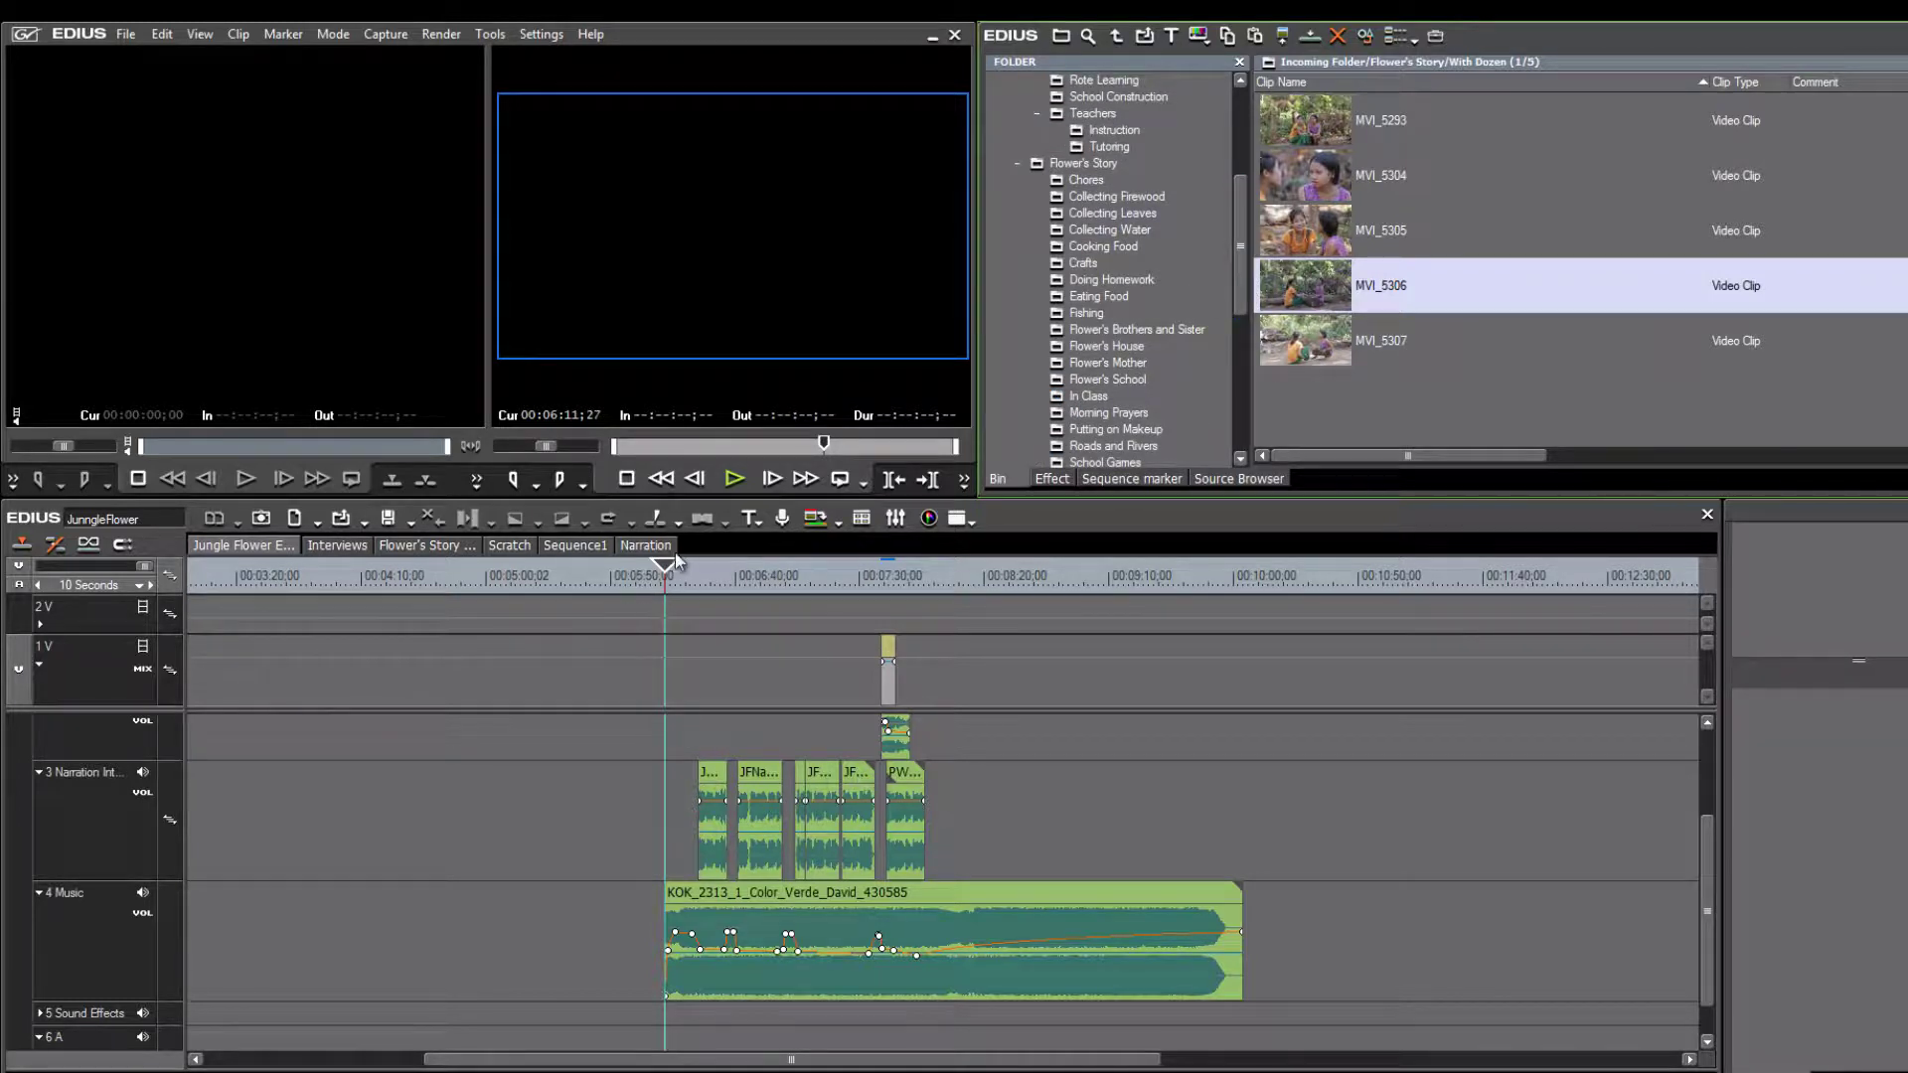
drag(675, 557, 522, 574)
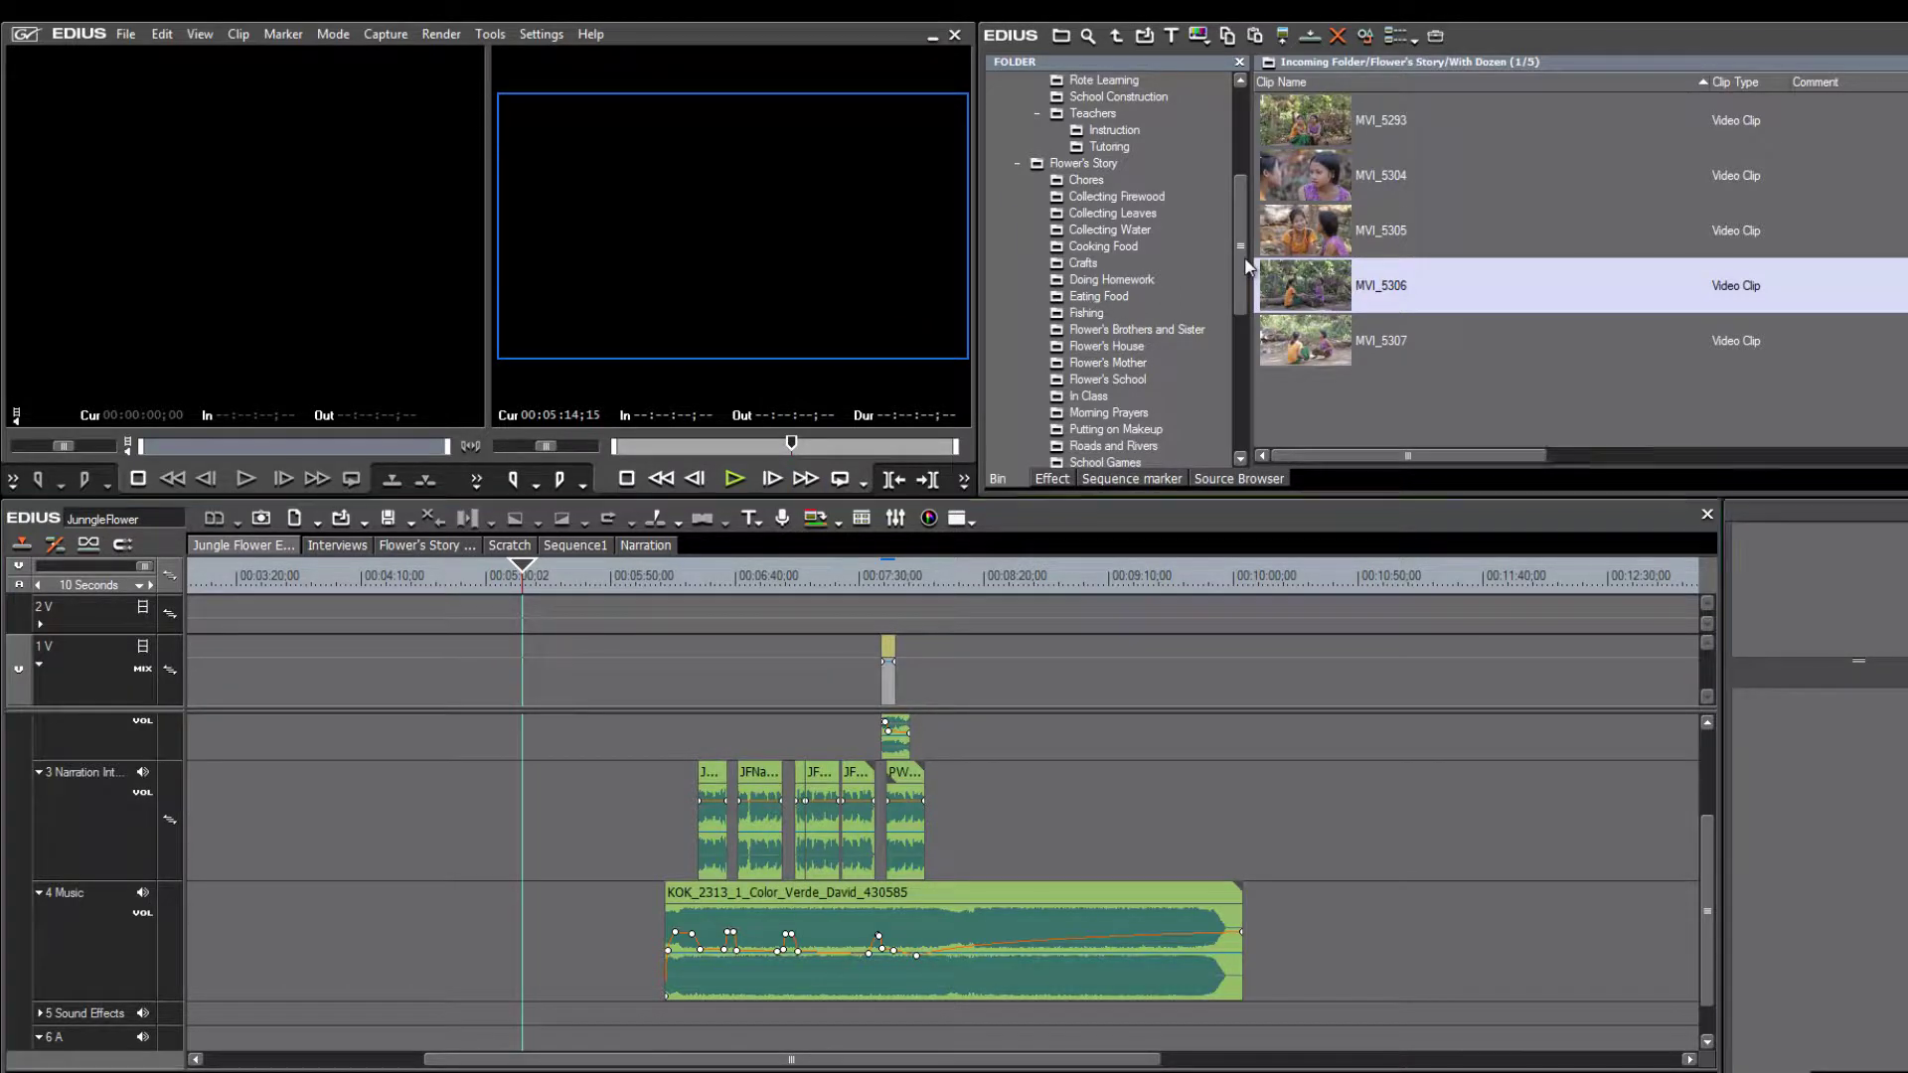
Open the Graphics folder in the bin to show its color clips
scroll(1231, 164, up, 5)
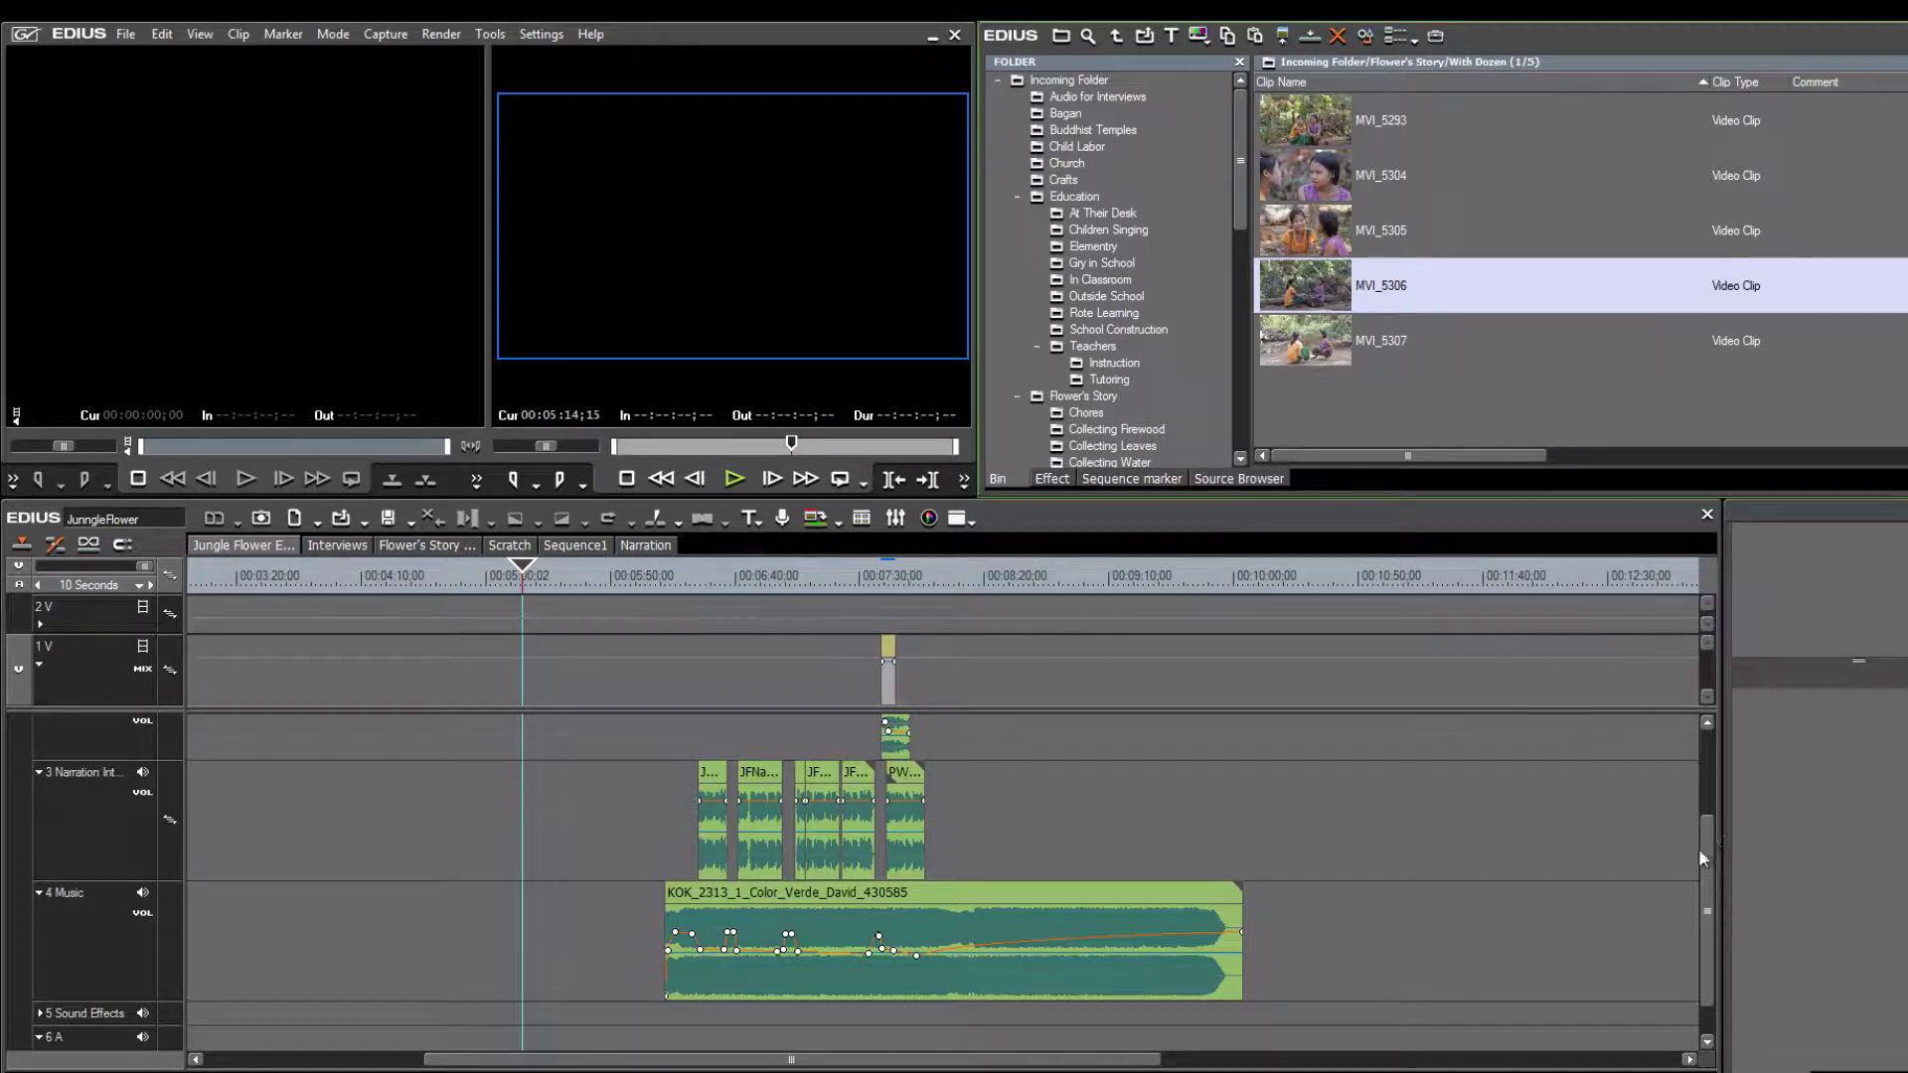
drag(1709, 875, 1709, 765)
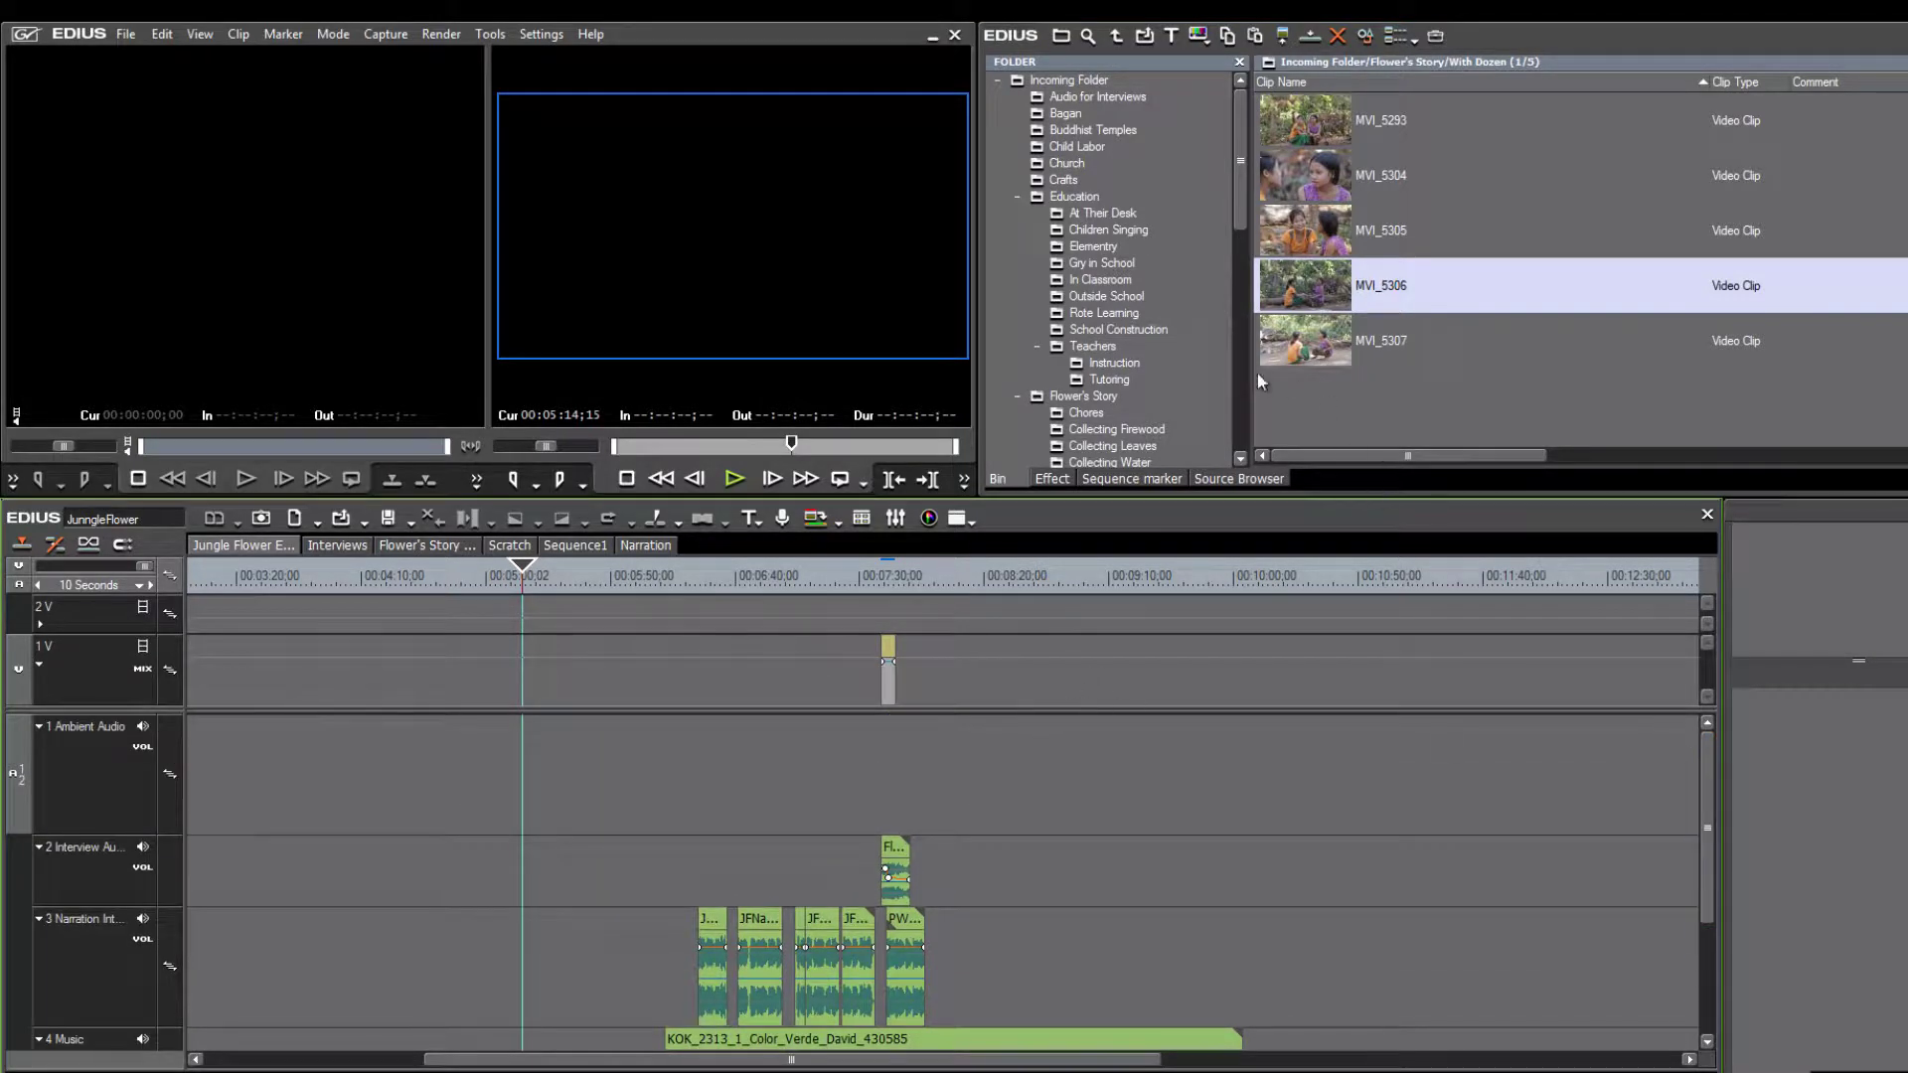
drag(1239, 197, 1239, 370)
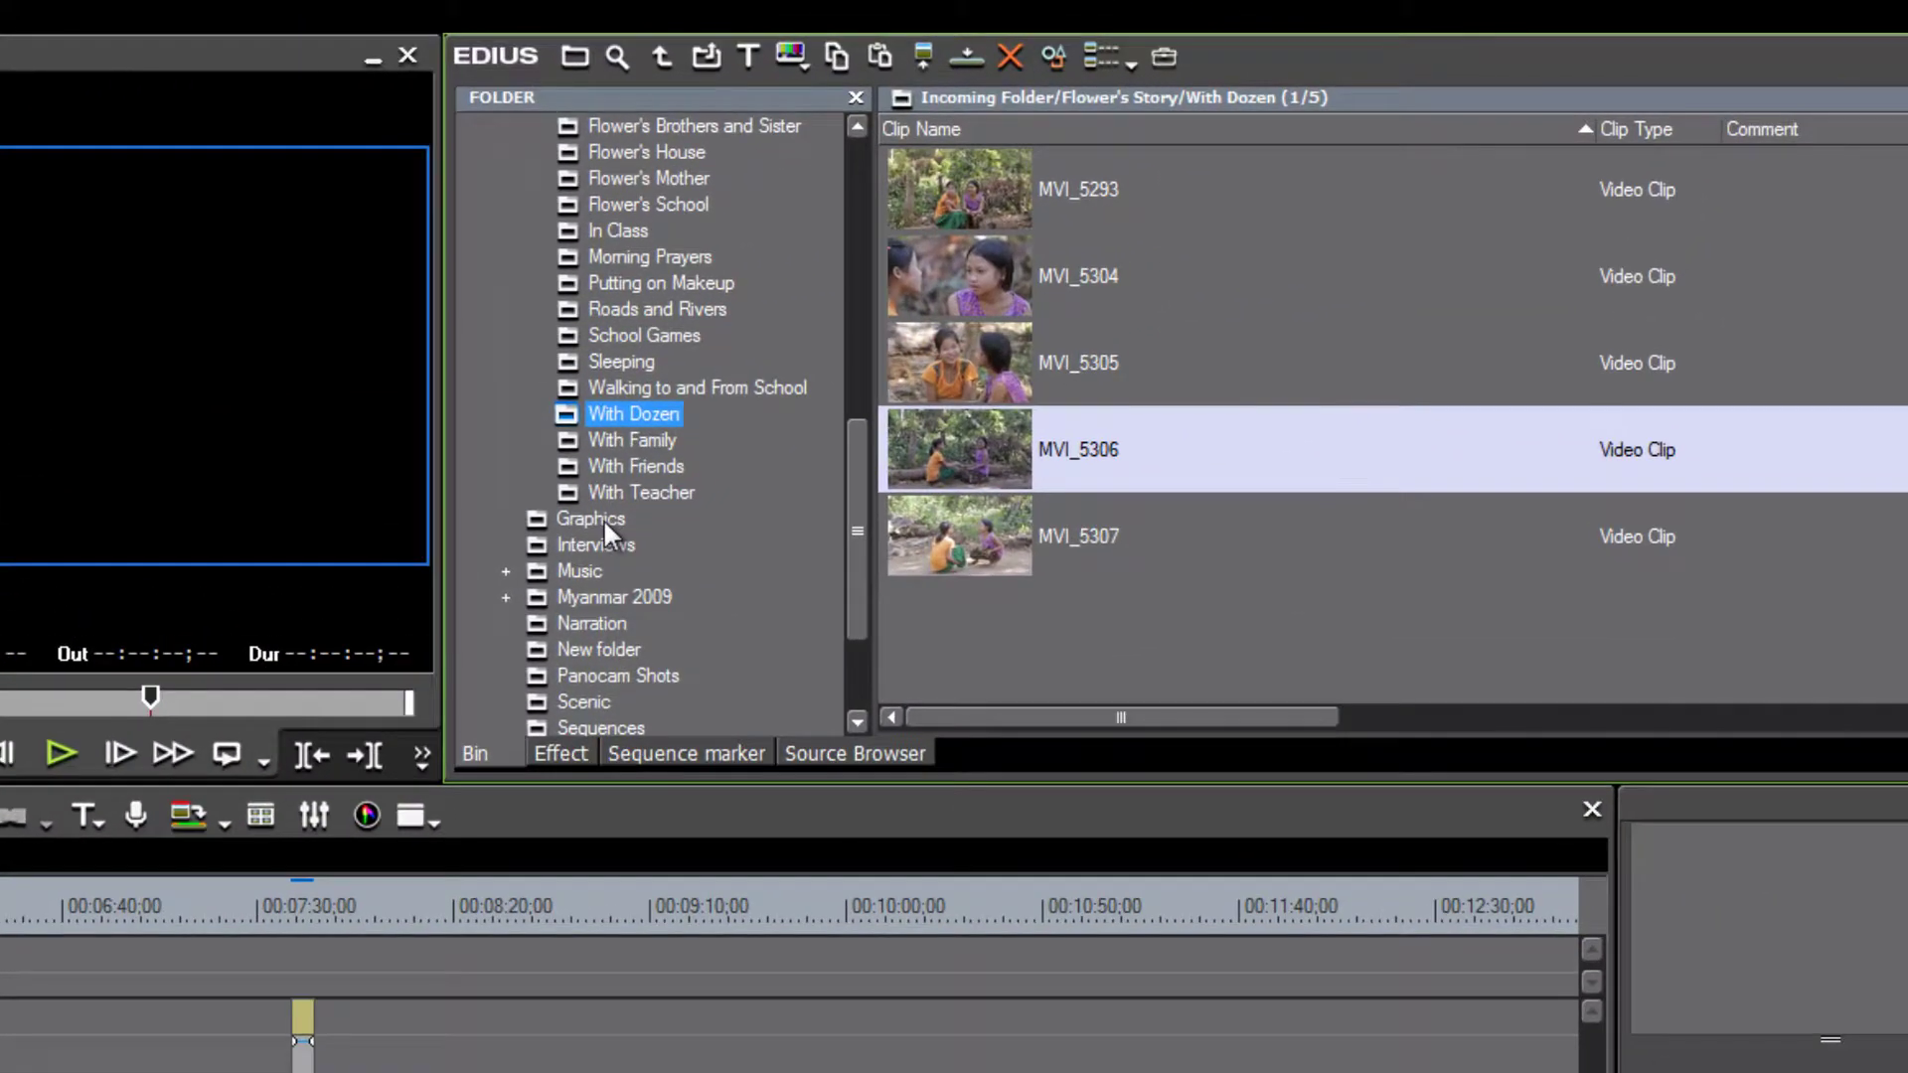
click(1079, 329)
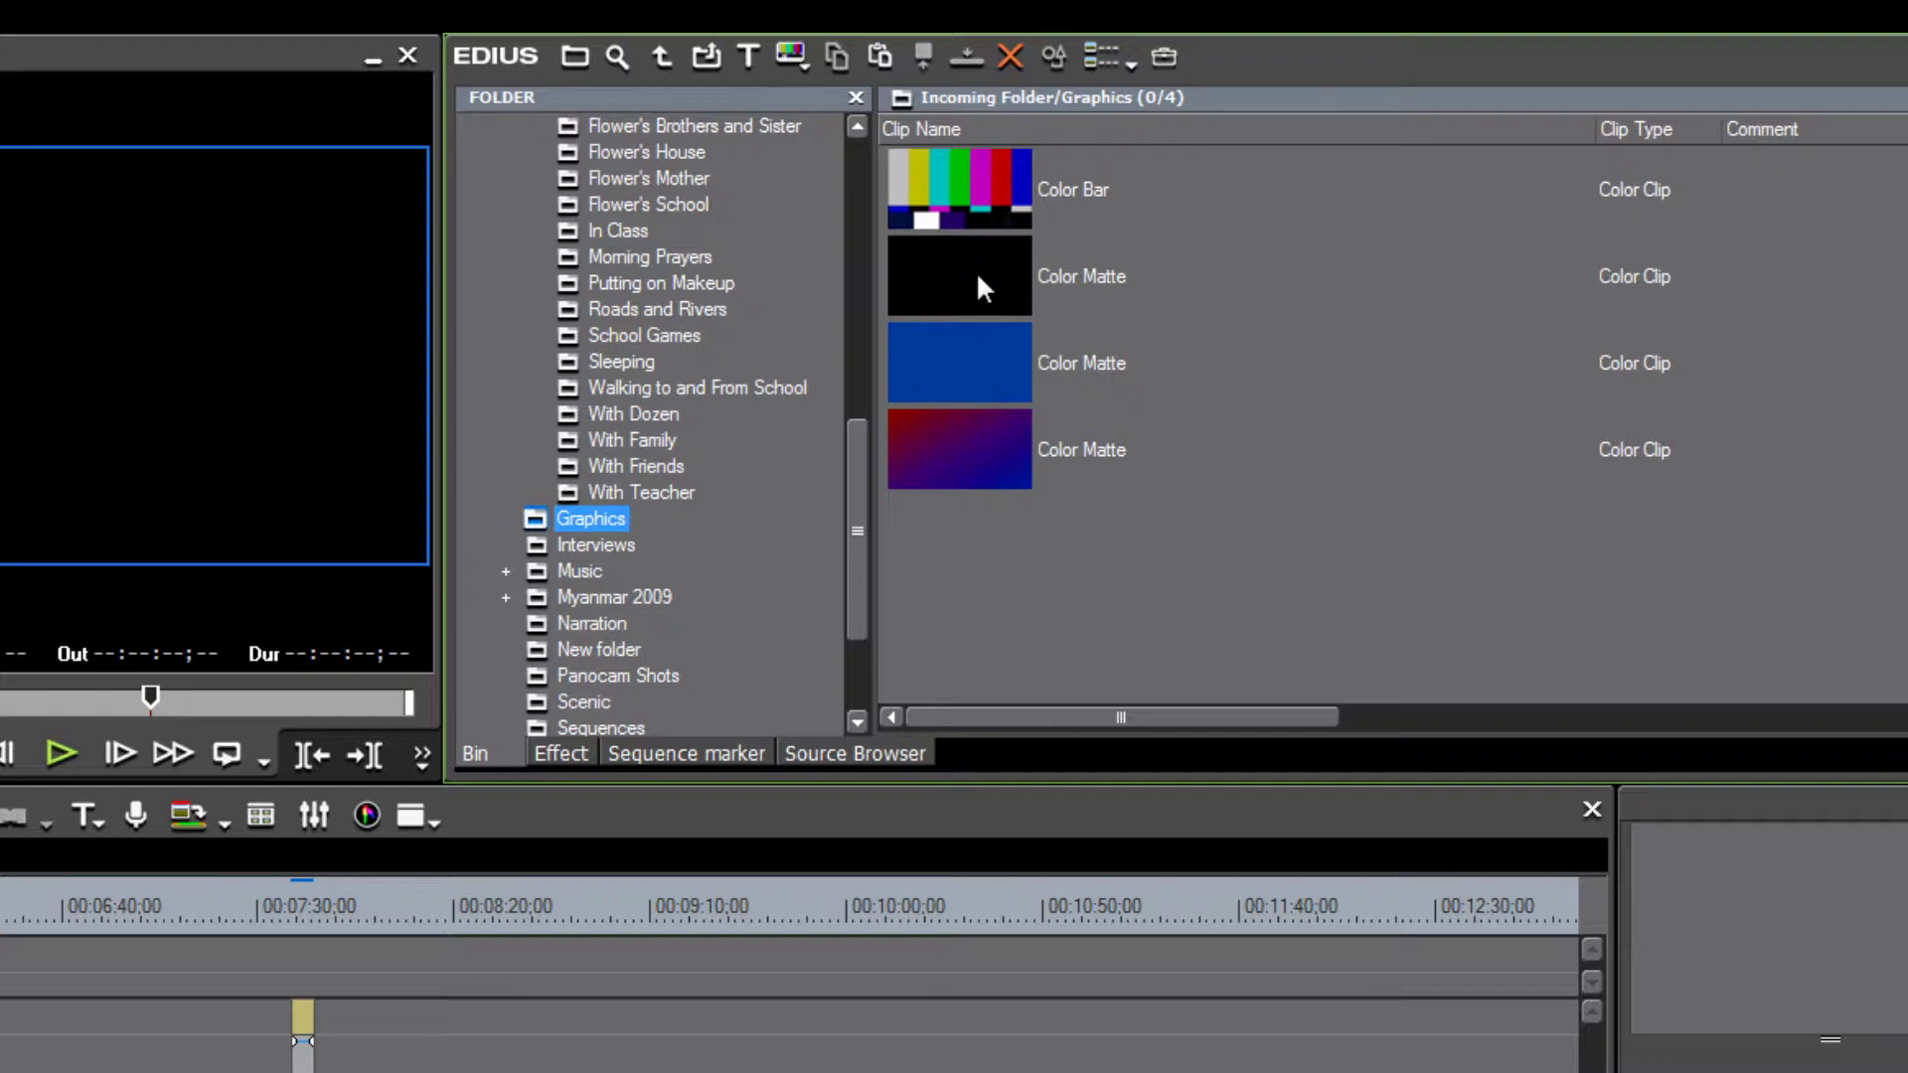
Create a one-color black color matte in the Graphics folder and reopen its settings for a check
click(793, 59)
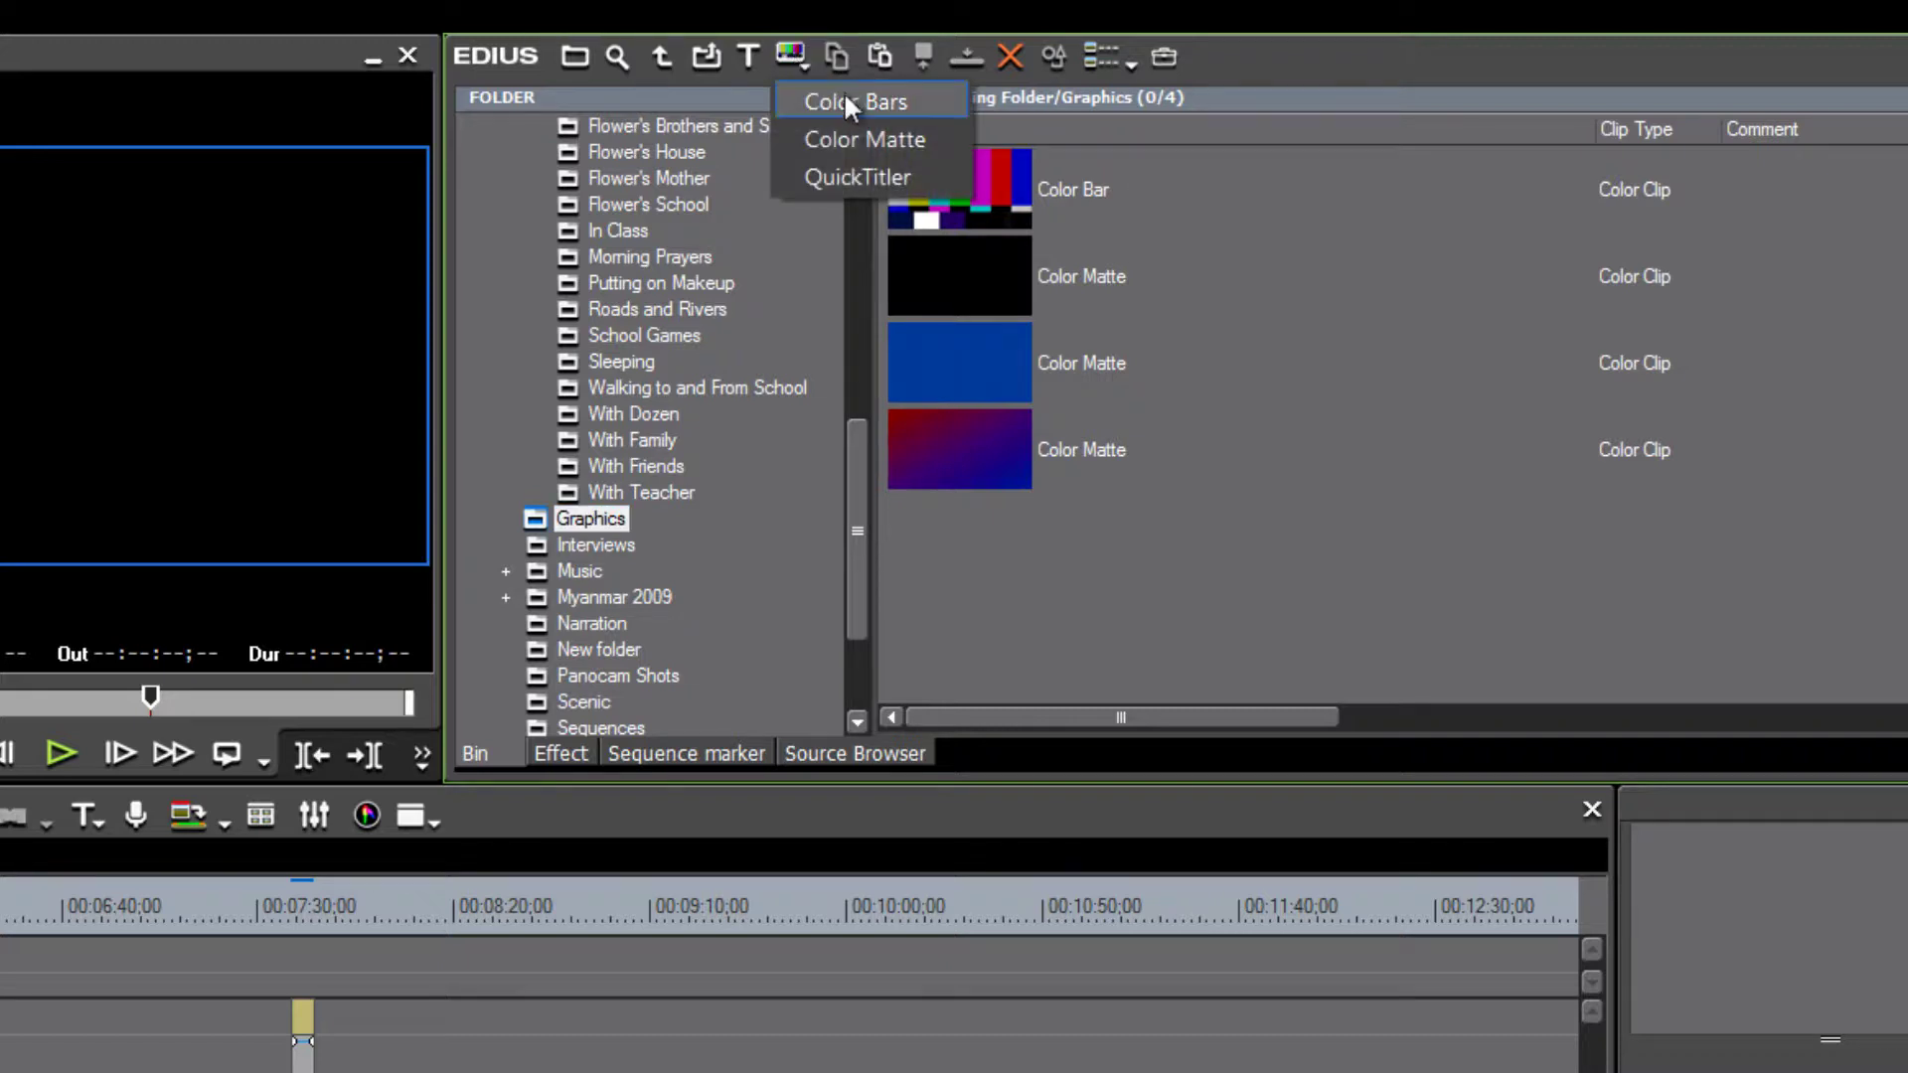
click(857, 138)
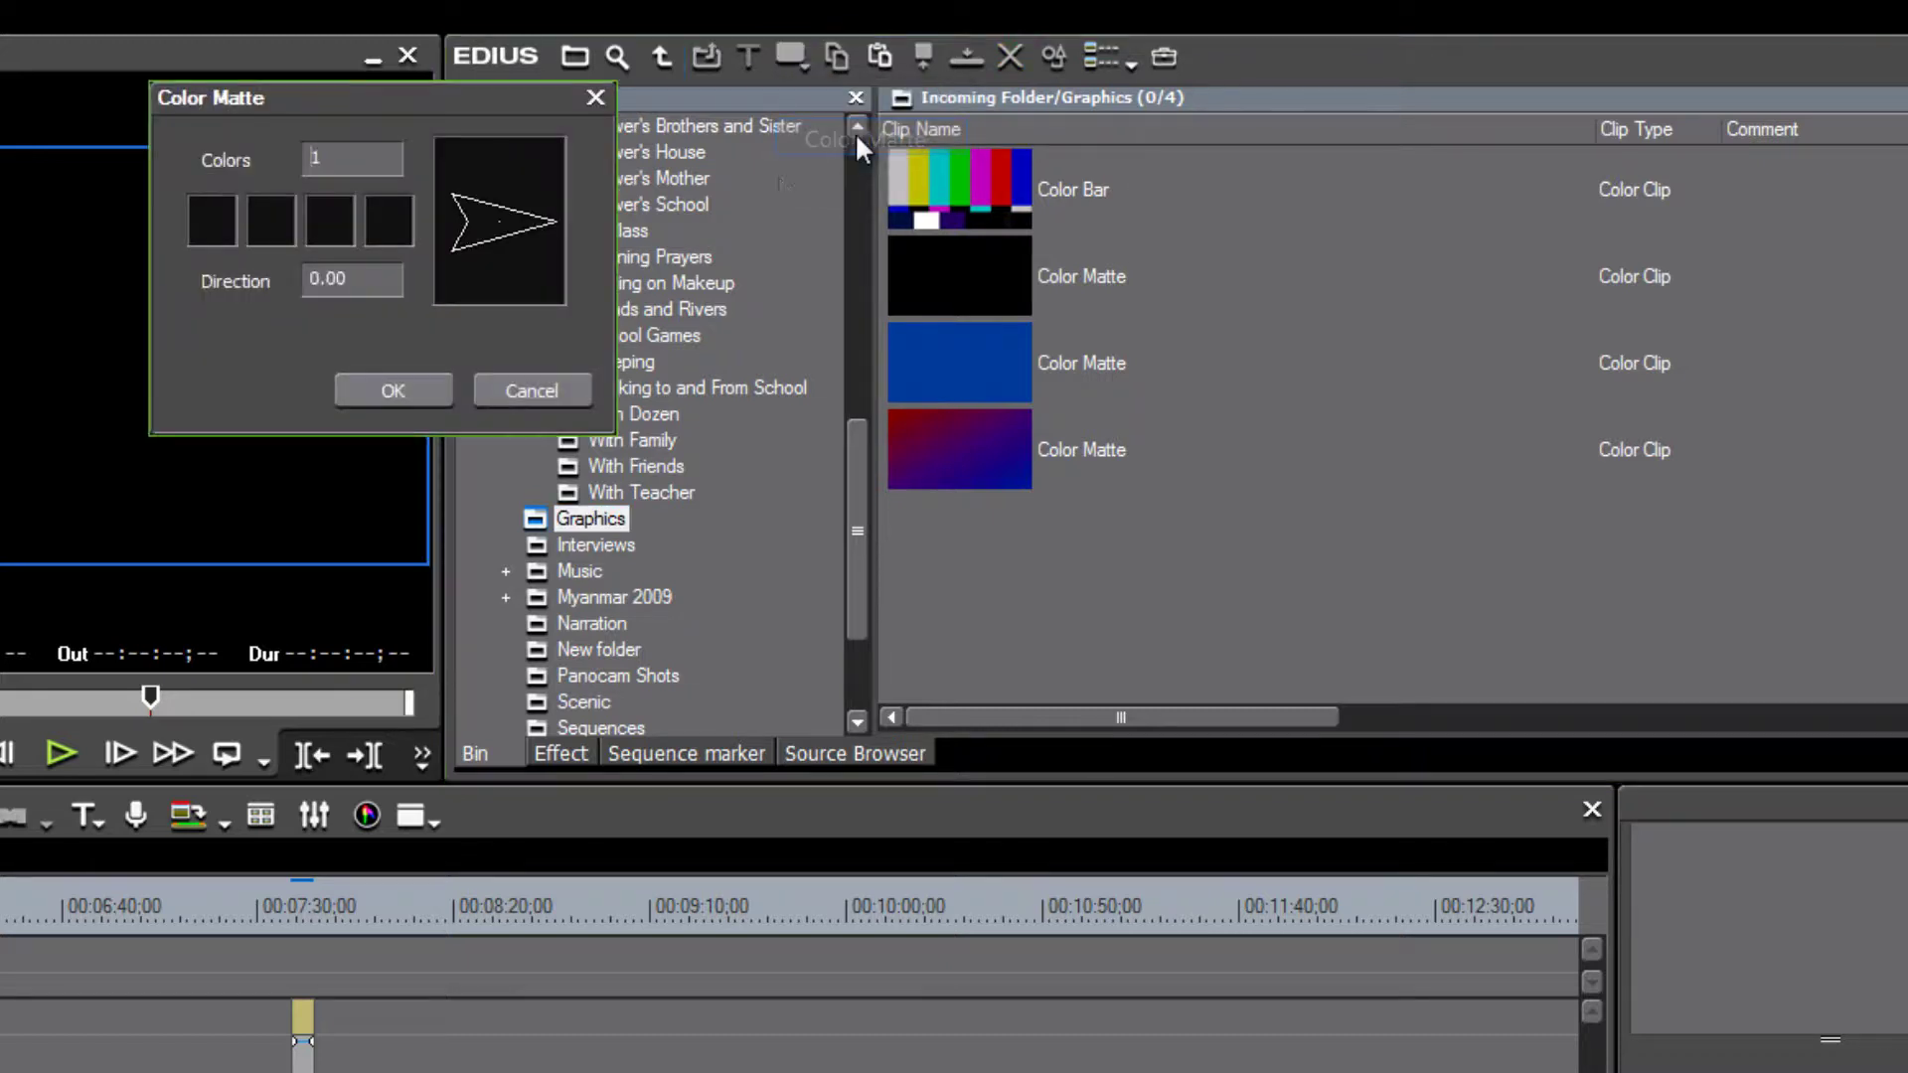
click(393, 394)
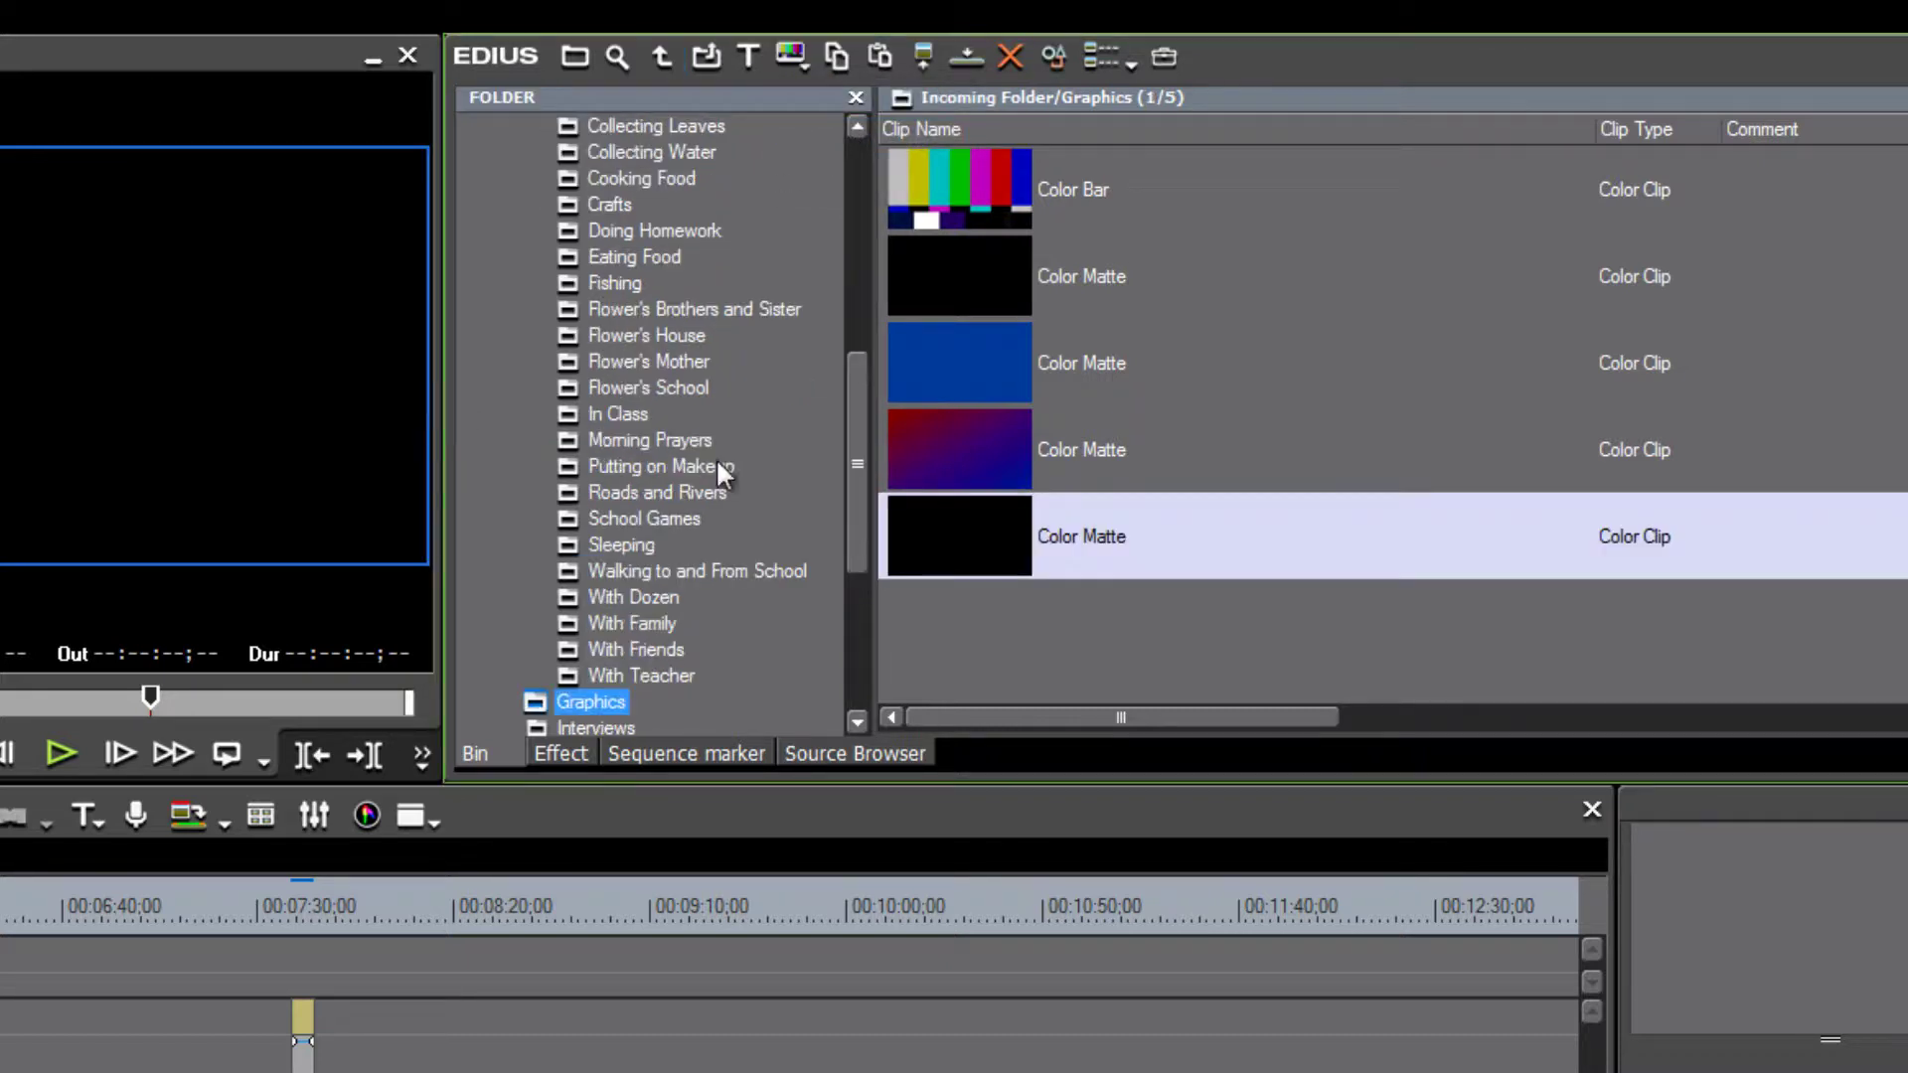
double_click(989, 529)
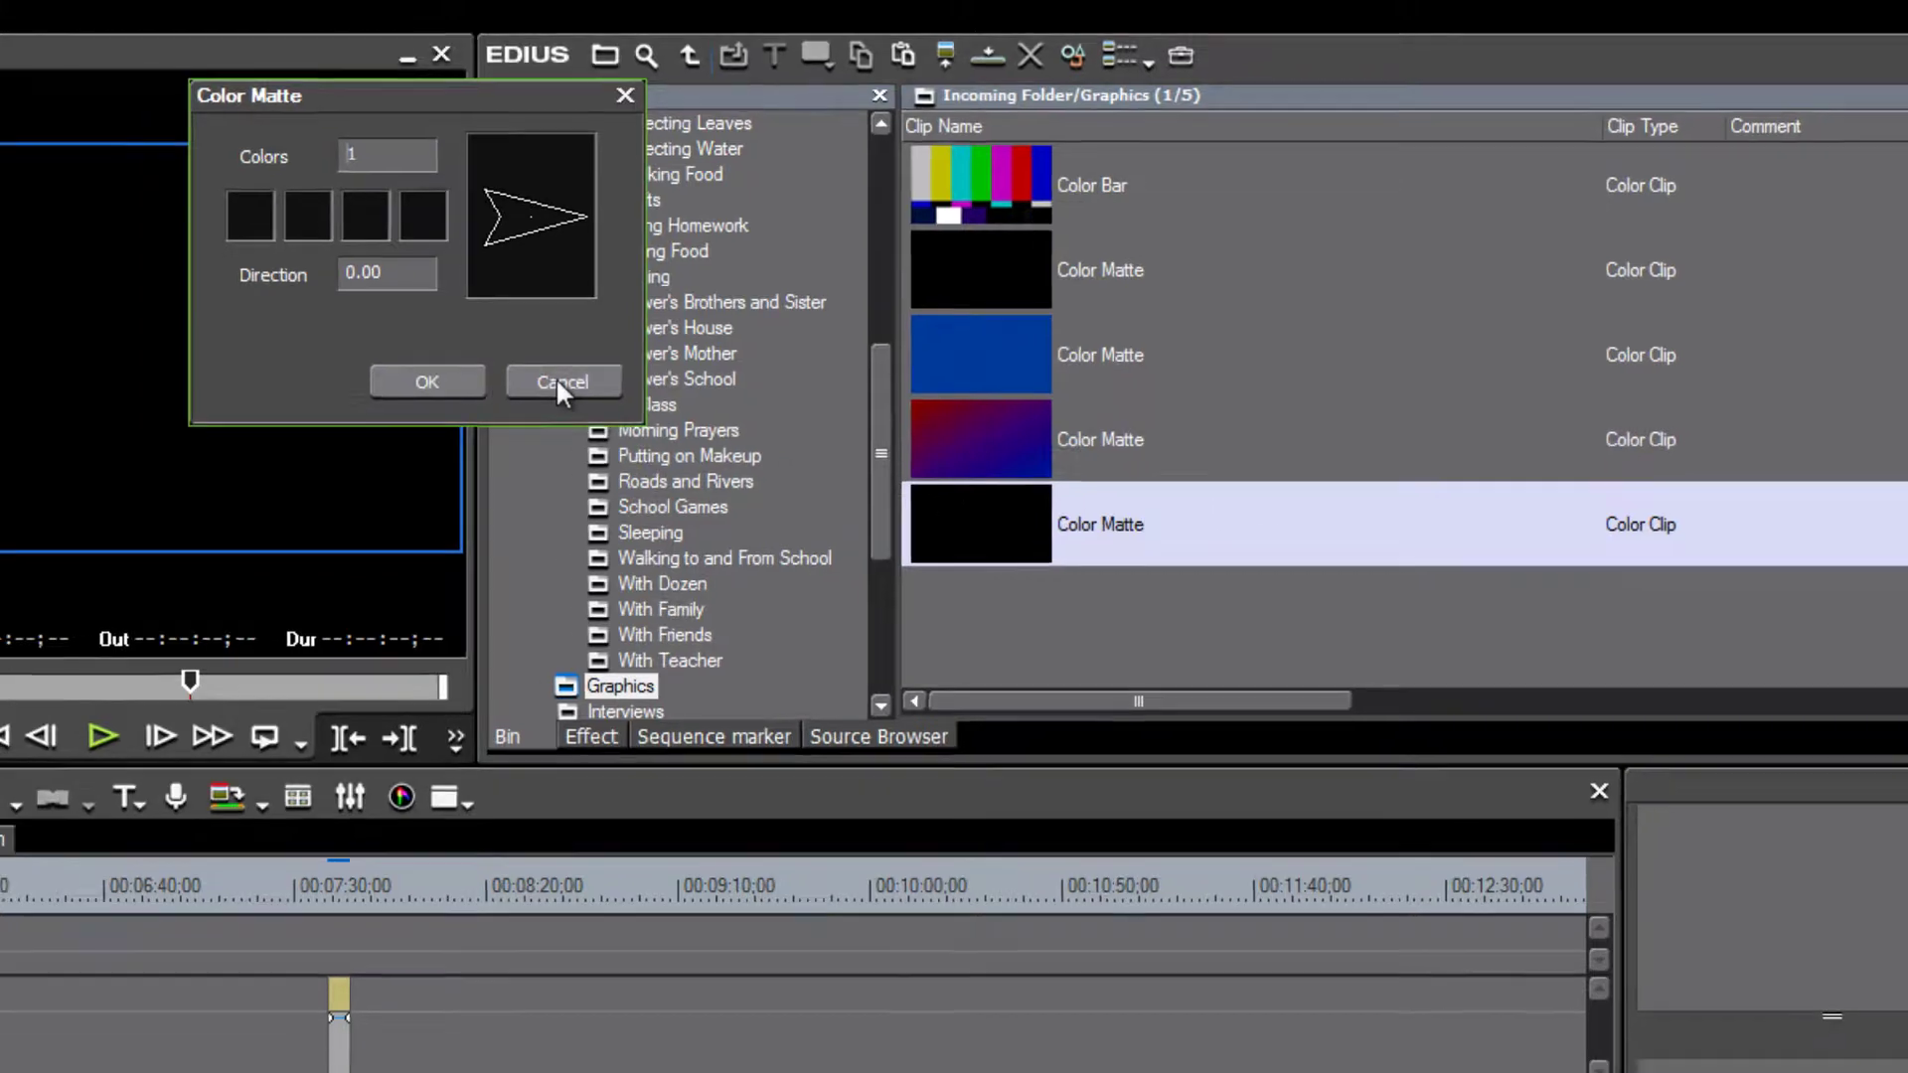
click(541, 391)
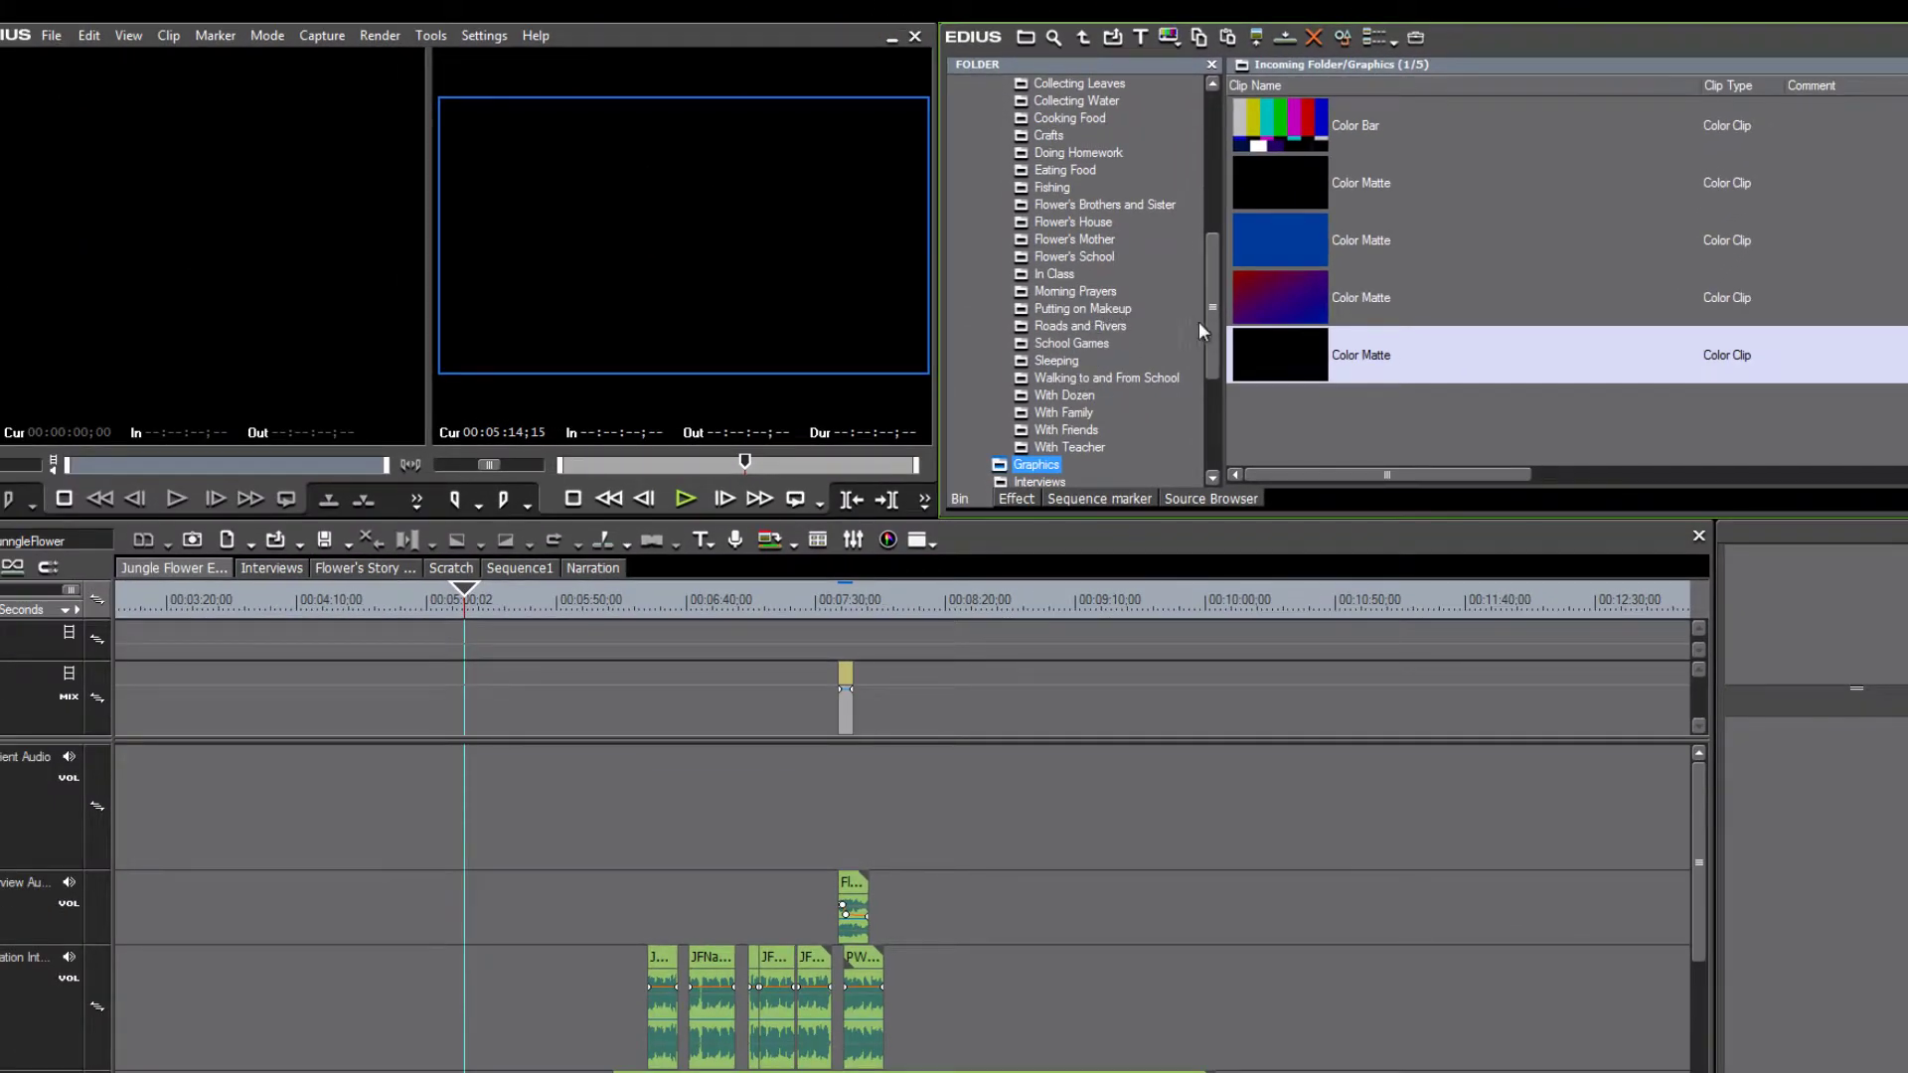
Load clip 01759 from the Roads and Rivers folder into the player and scrub it to 00:00:16;15
click(1083, 328)
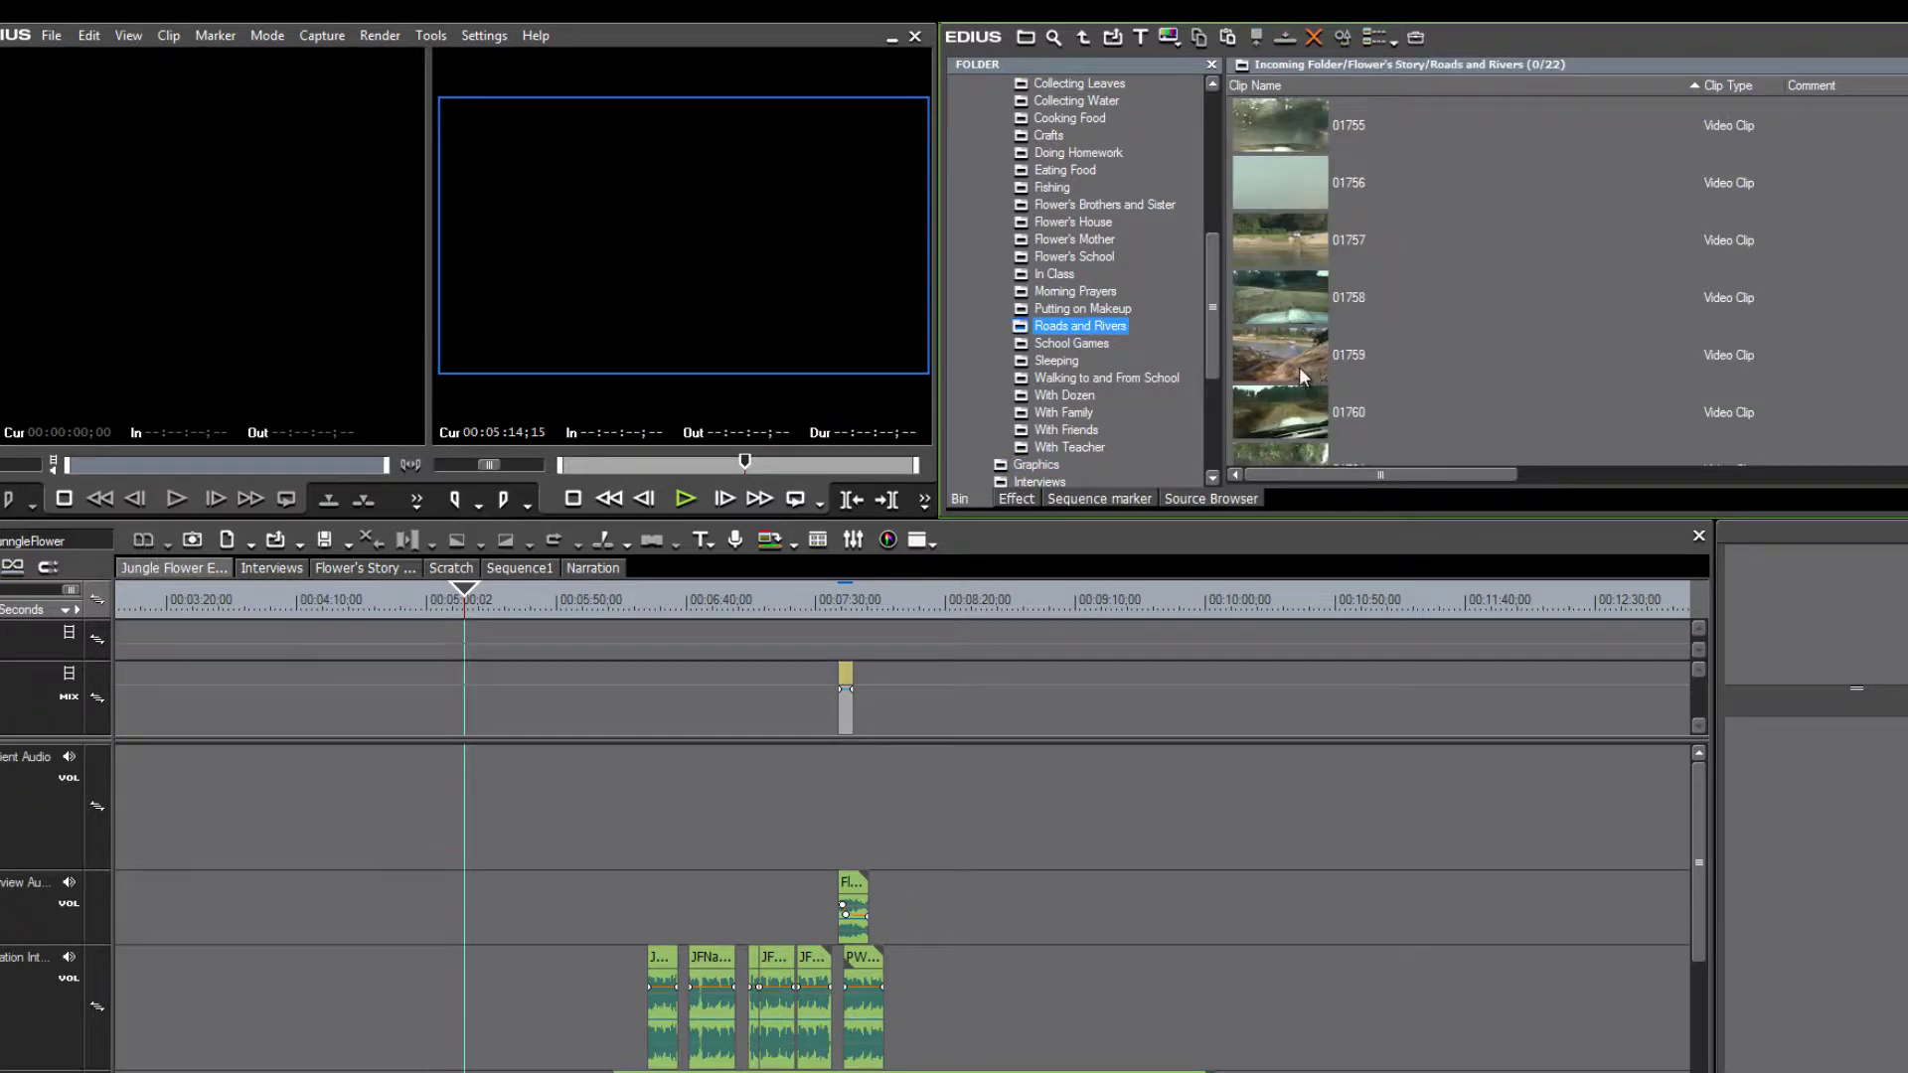
double_click(1302, 369)
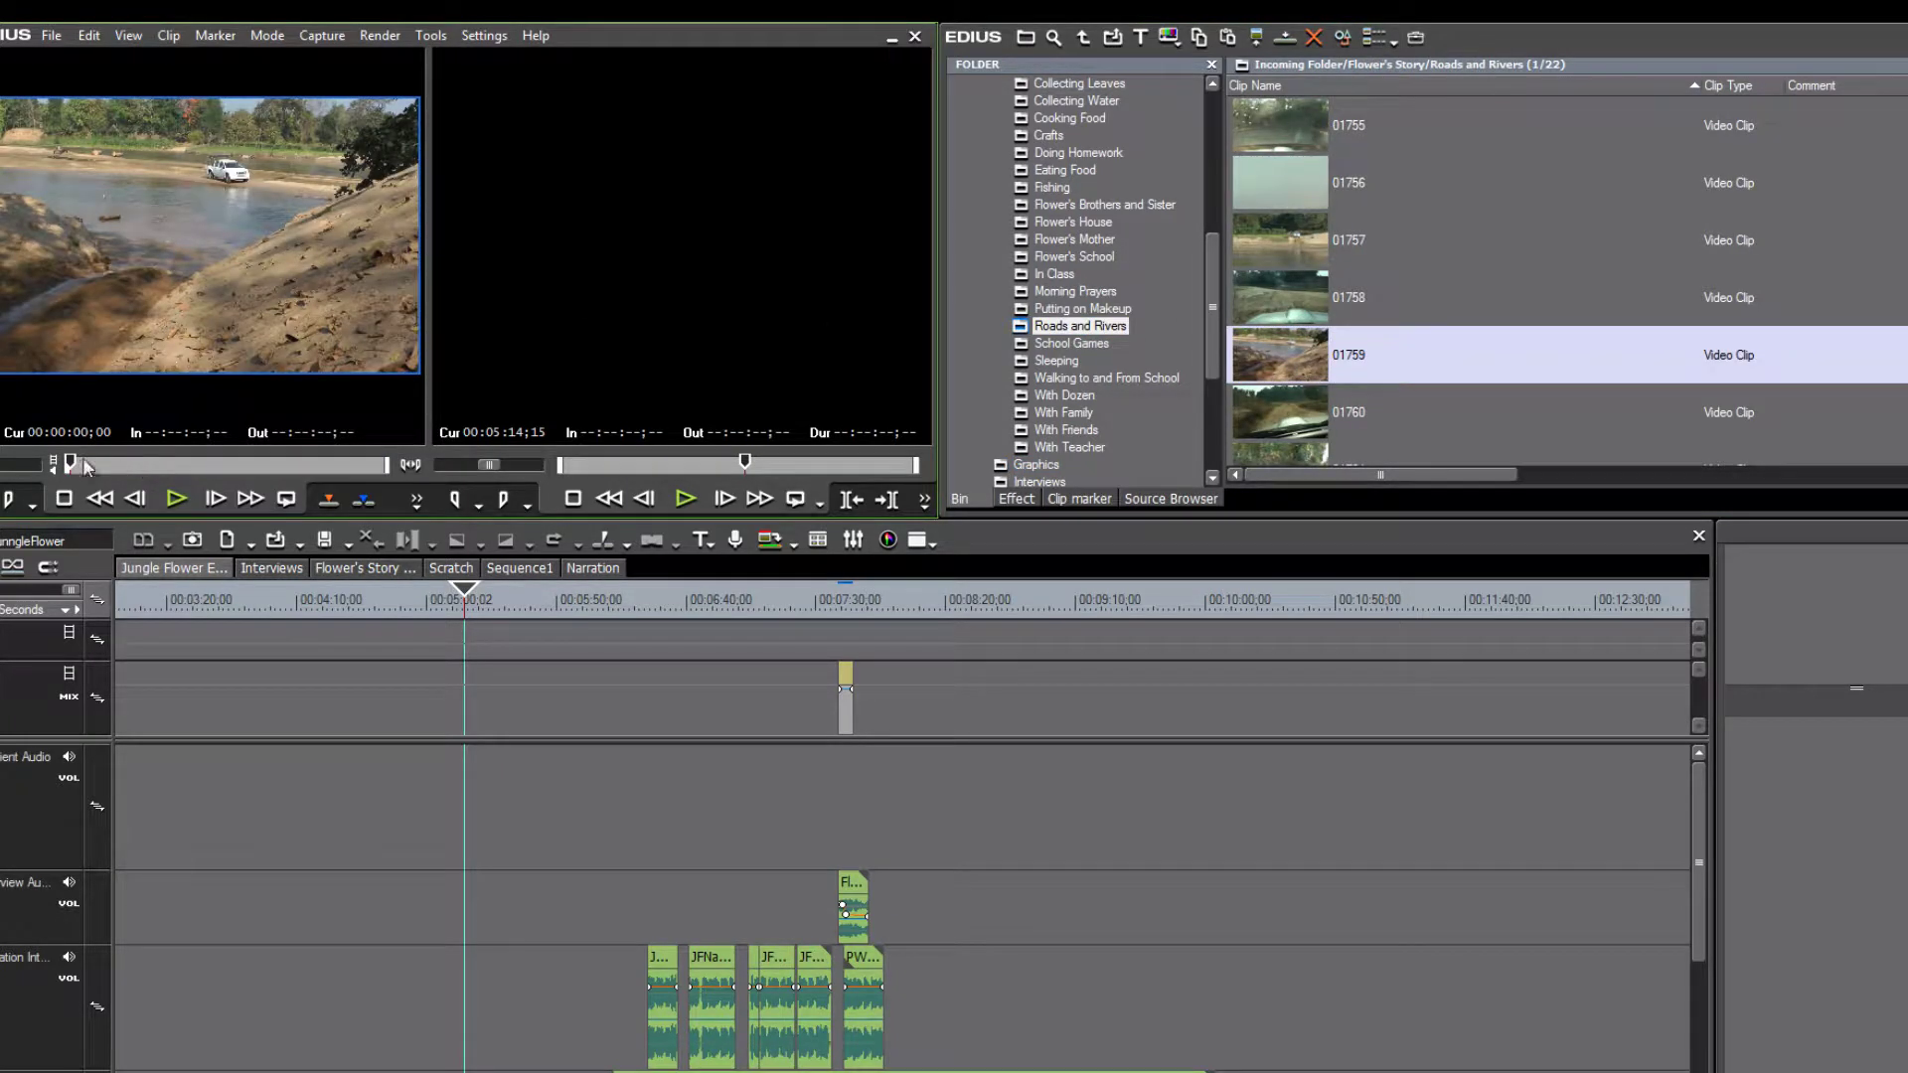
drag(69, 463, 249, 464)
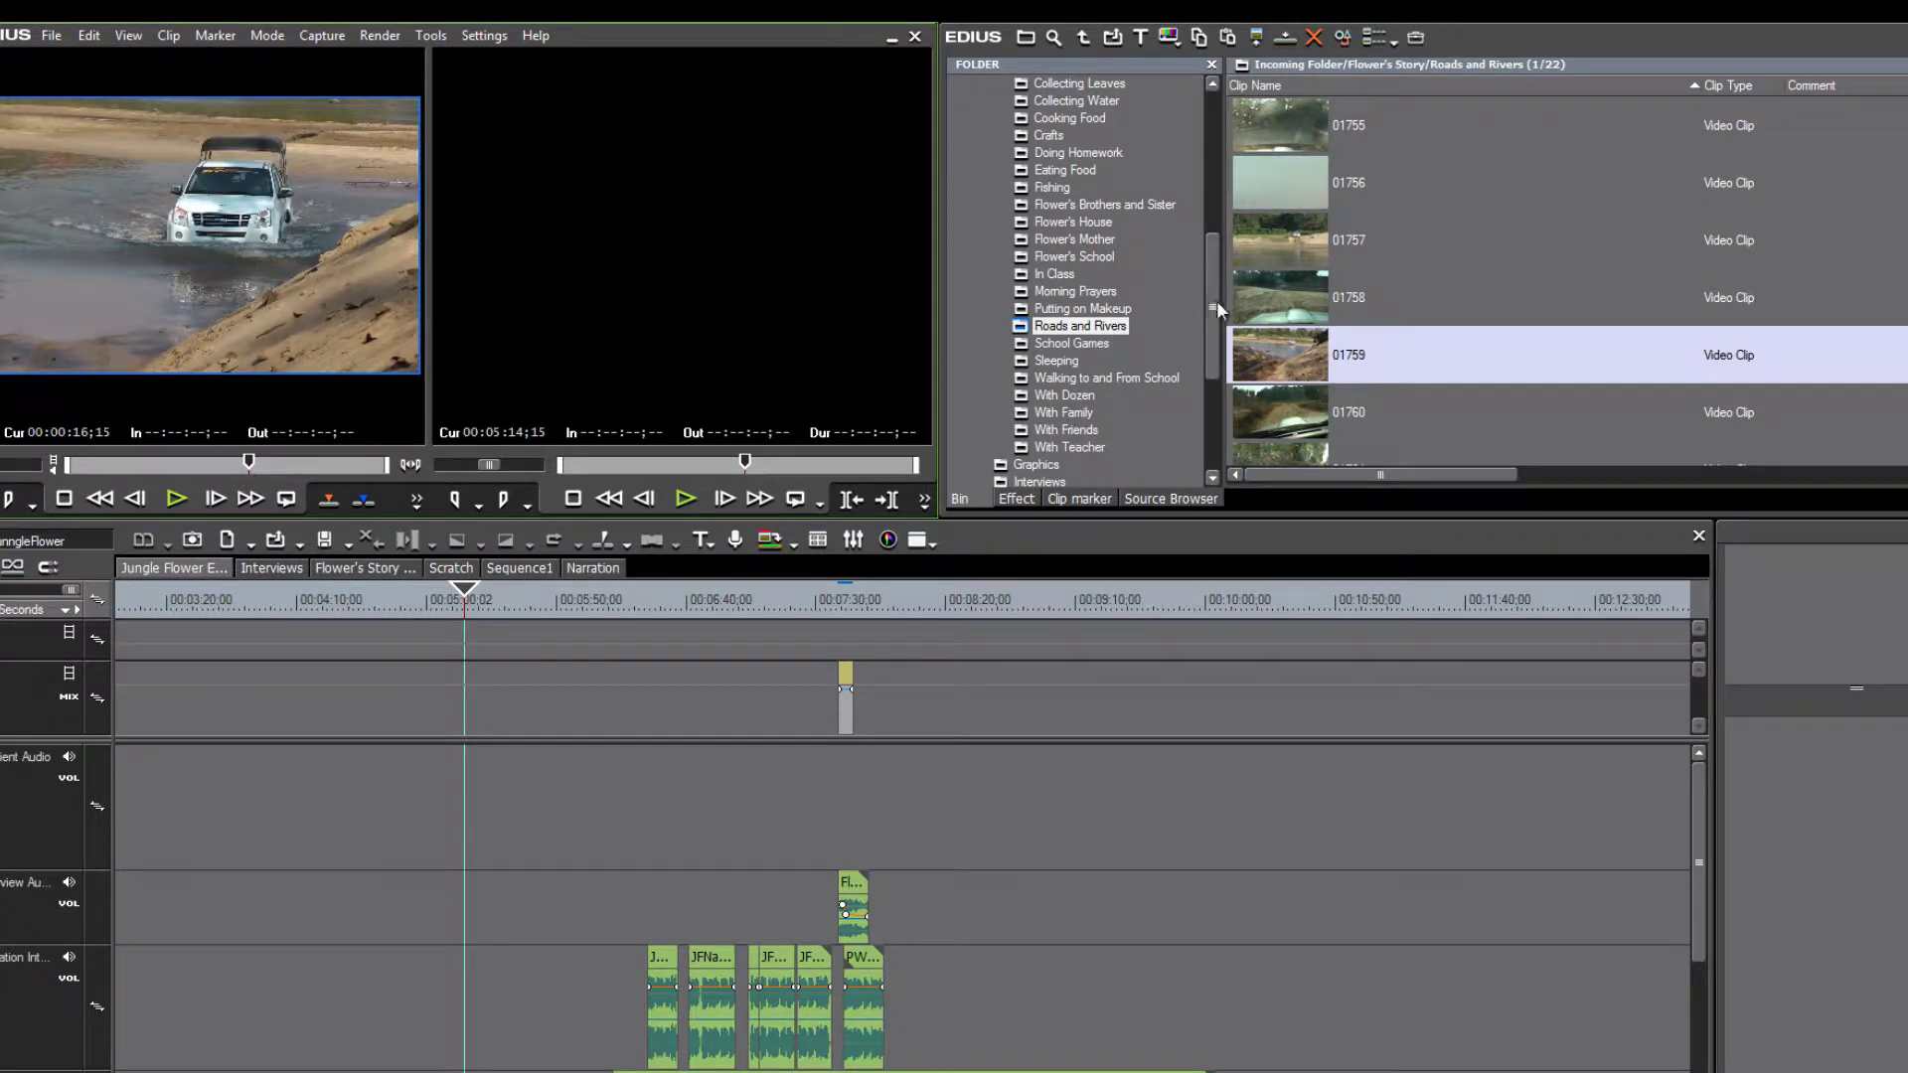
Browse the bin folders, return to Graphics, and inspect the settings of the first black color matte
drag(1216, 303, 1216, 156)
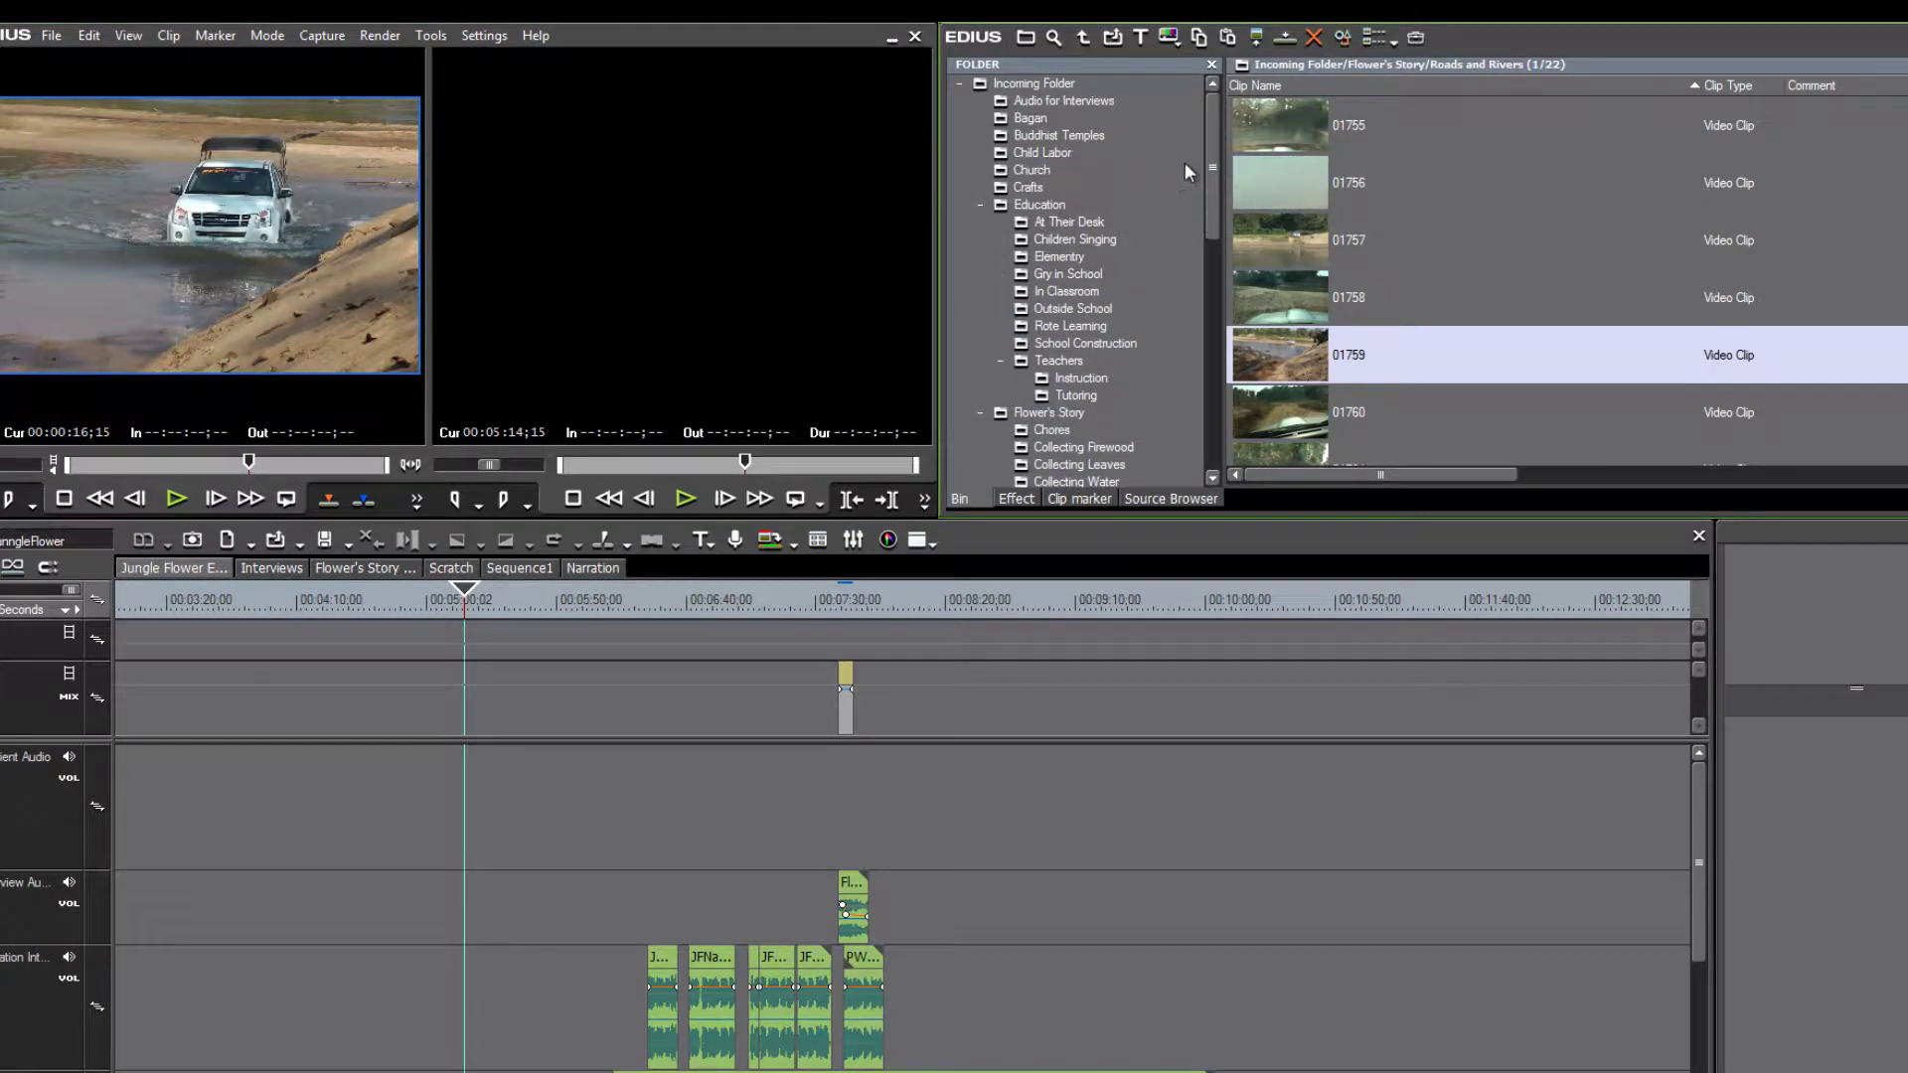
drag(1211, 171, 1212, 193)
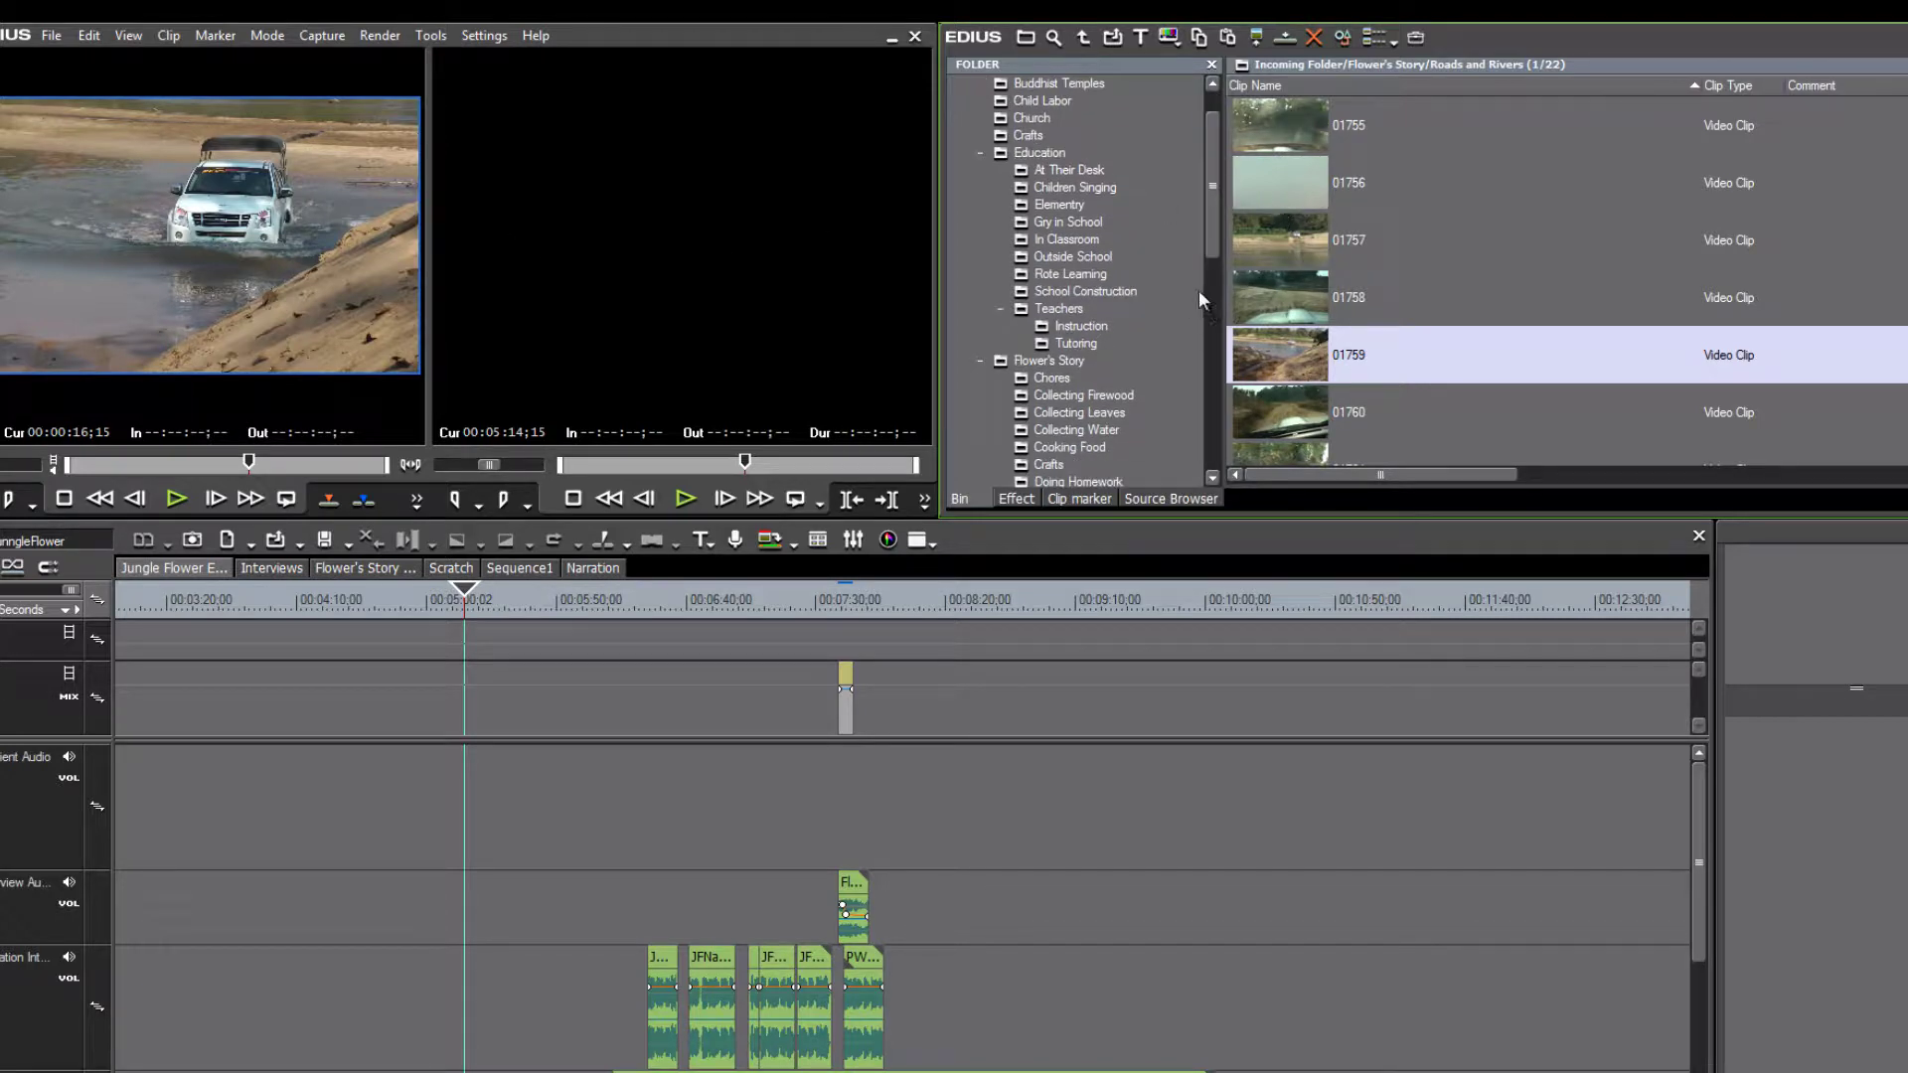
drag(1214, 205, 1213, 415)
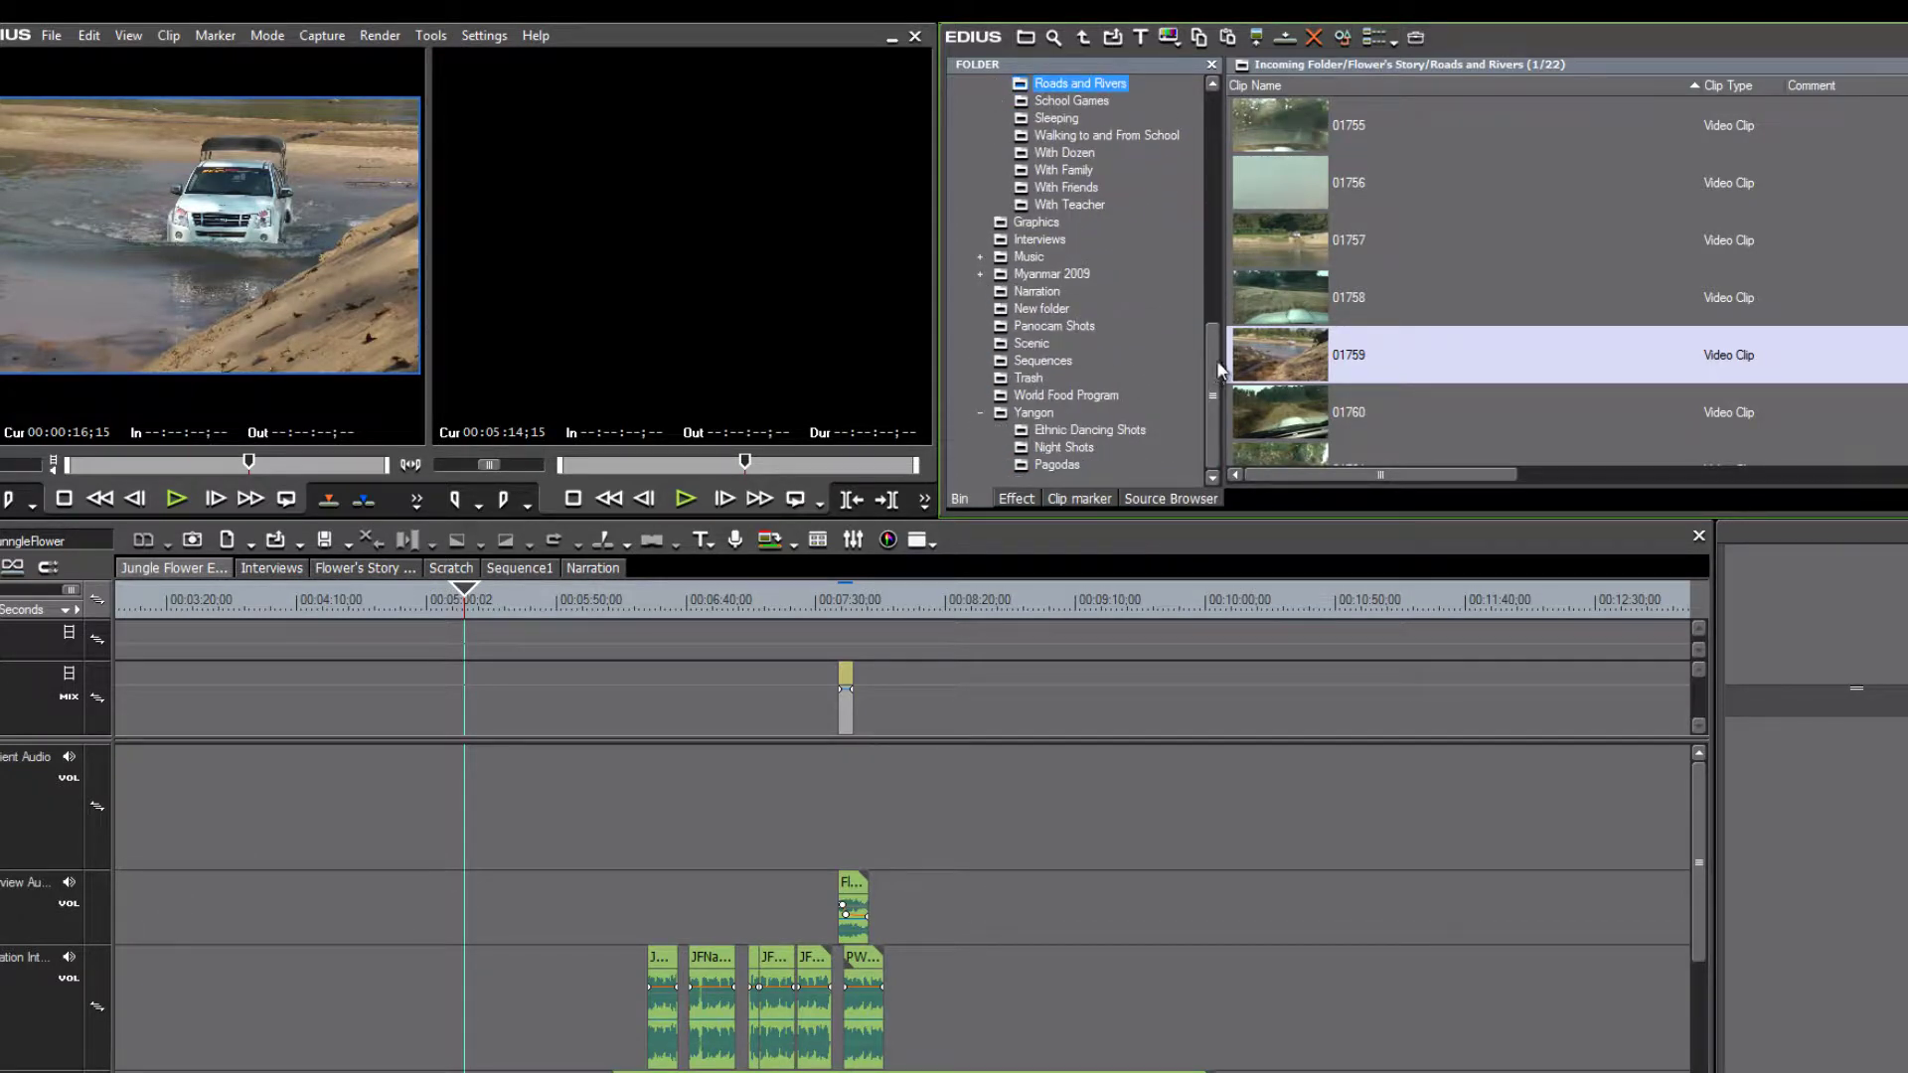
scroll(1216, 360, up, 1)
click(1033, 257)
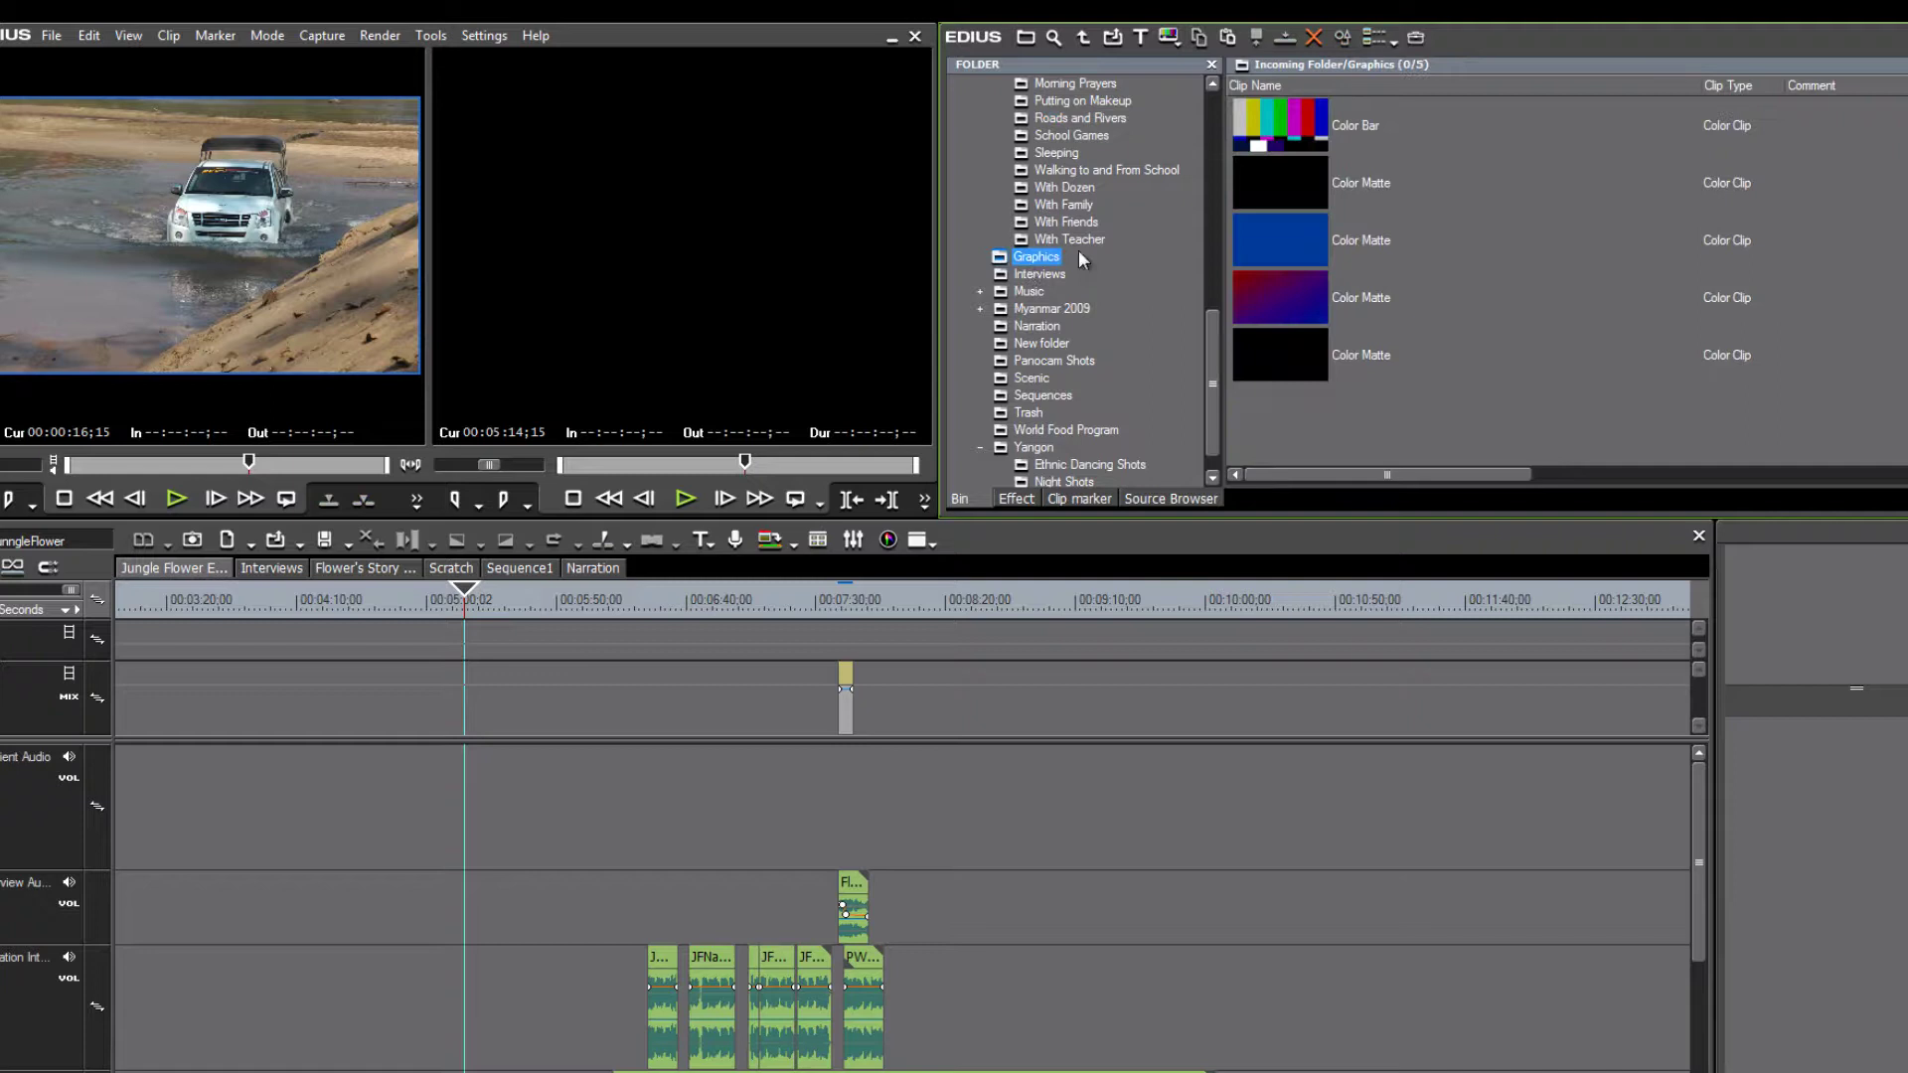
double_click(1284, 181)
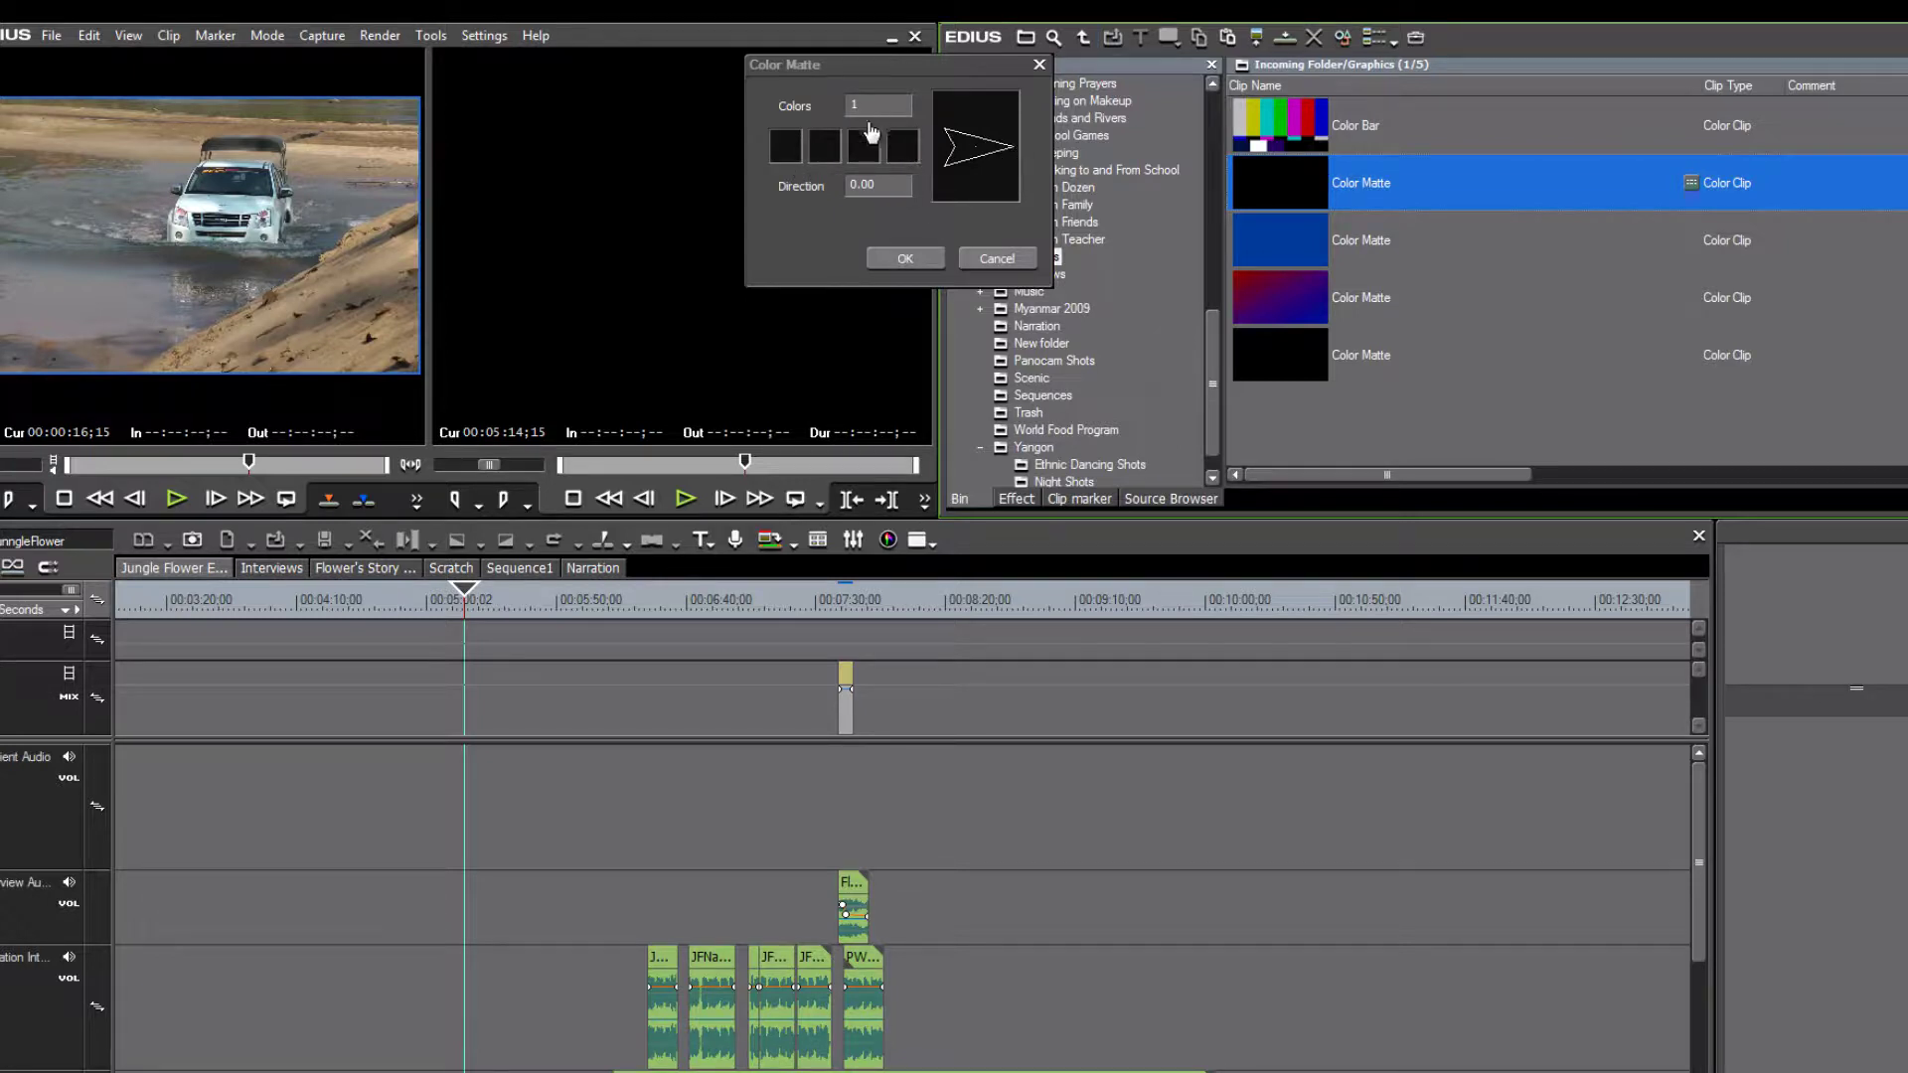
click(1001, 258)
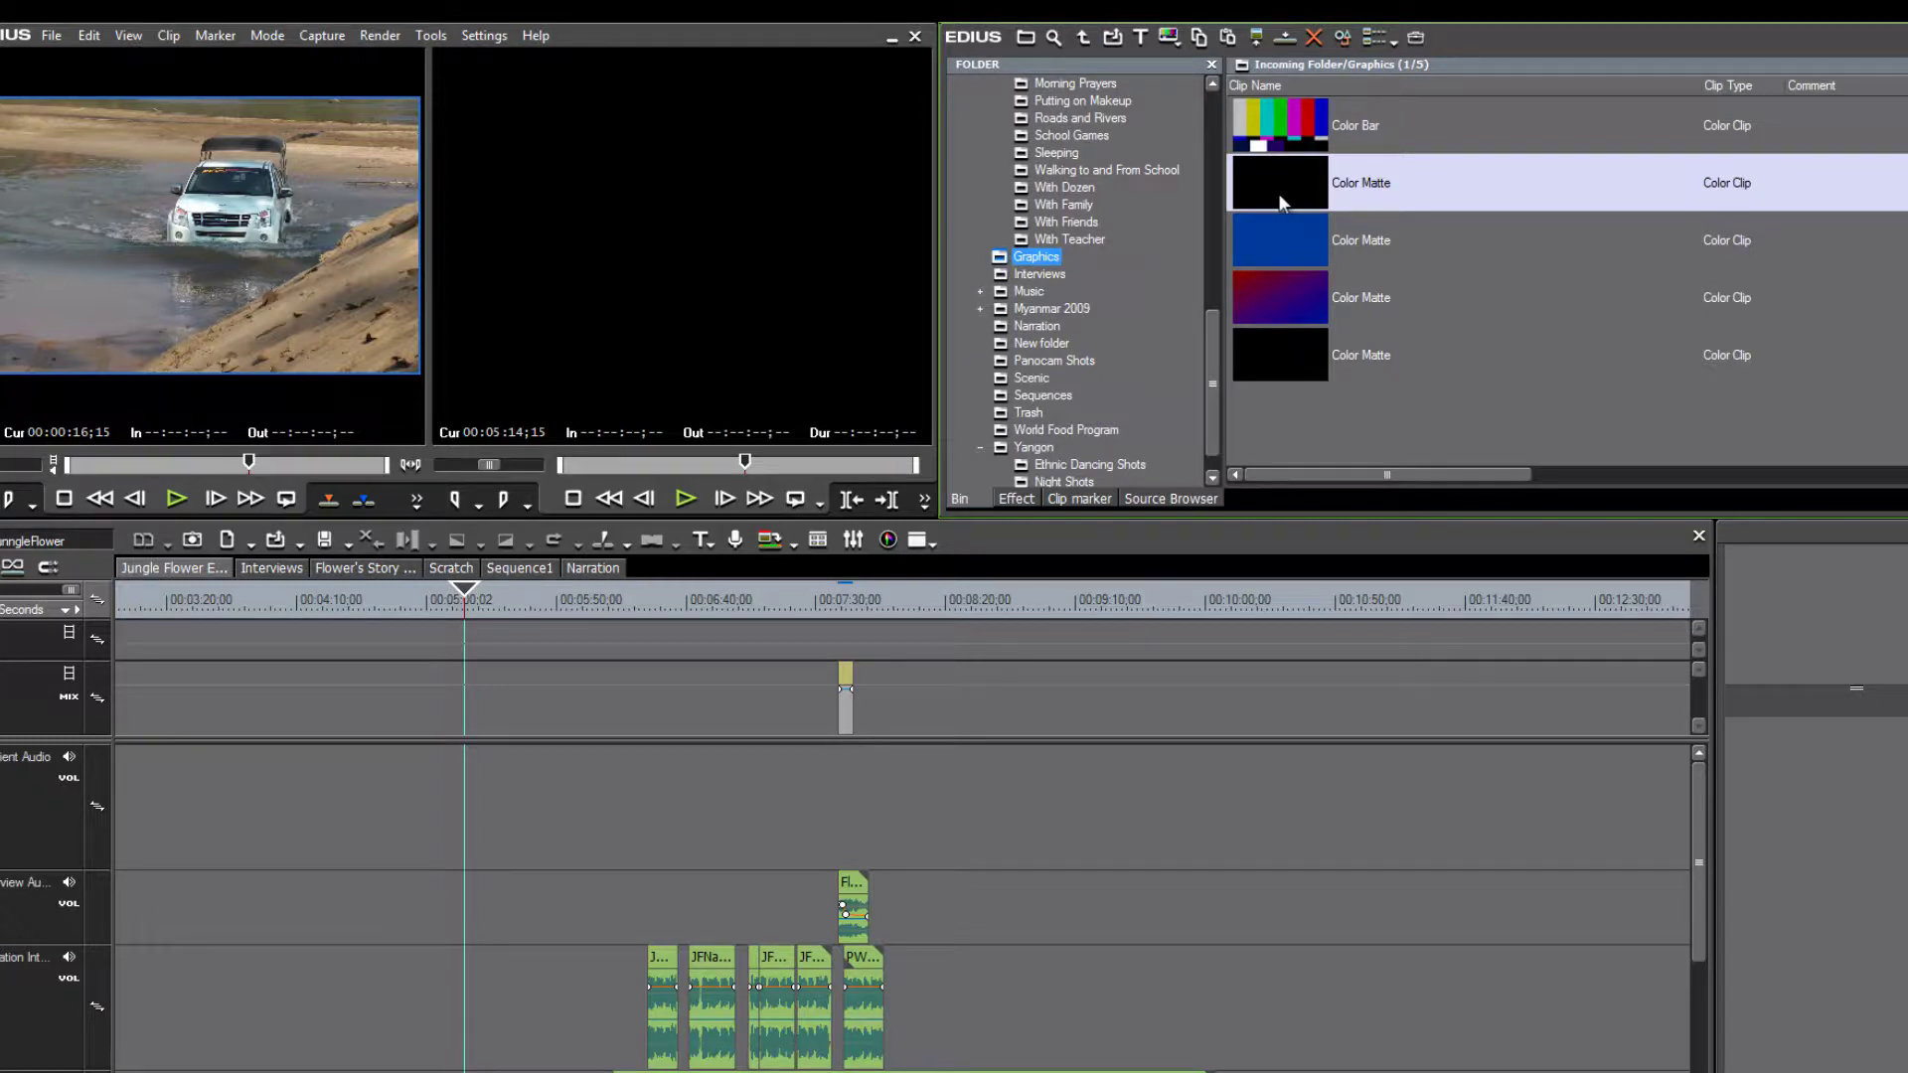
Load the first black color matte into the player, place it on 1 V and 1 Ambient Audio before the narration, and remove it
drag(1286, 175, 292, 231)
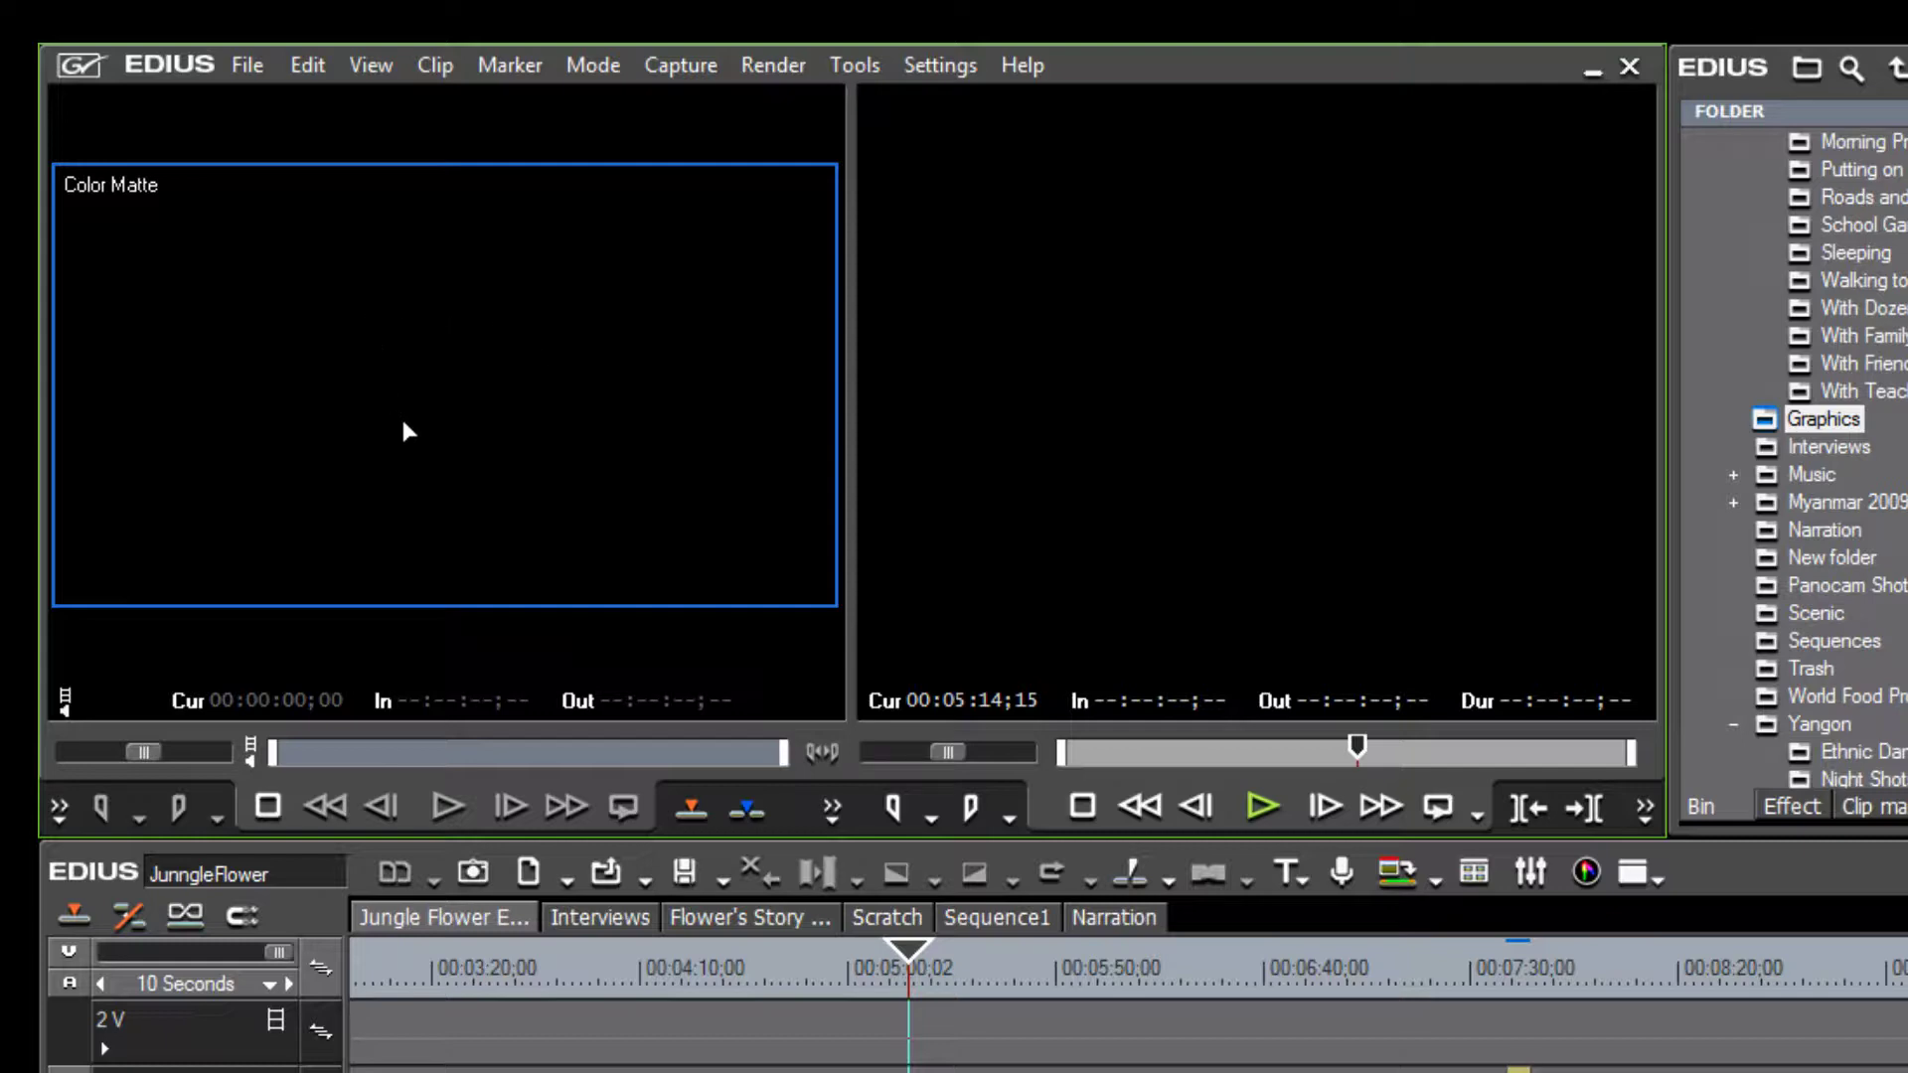
drag(403, 423, 579, 1033)
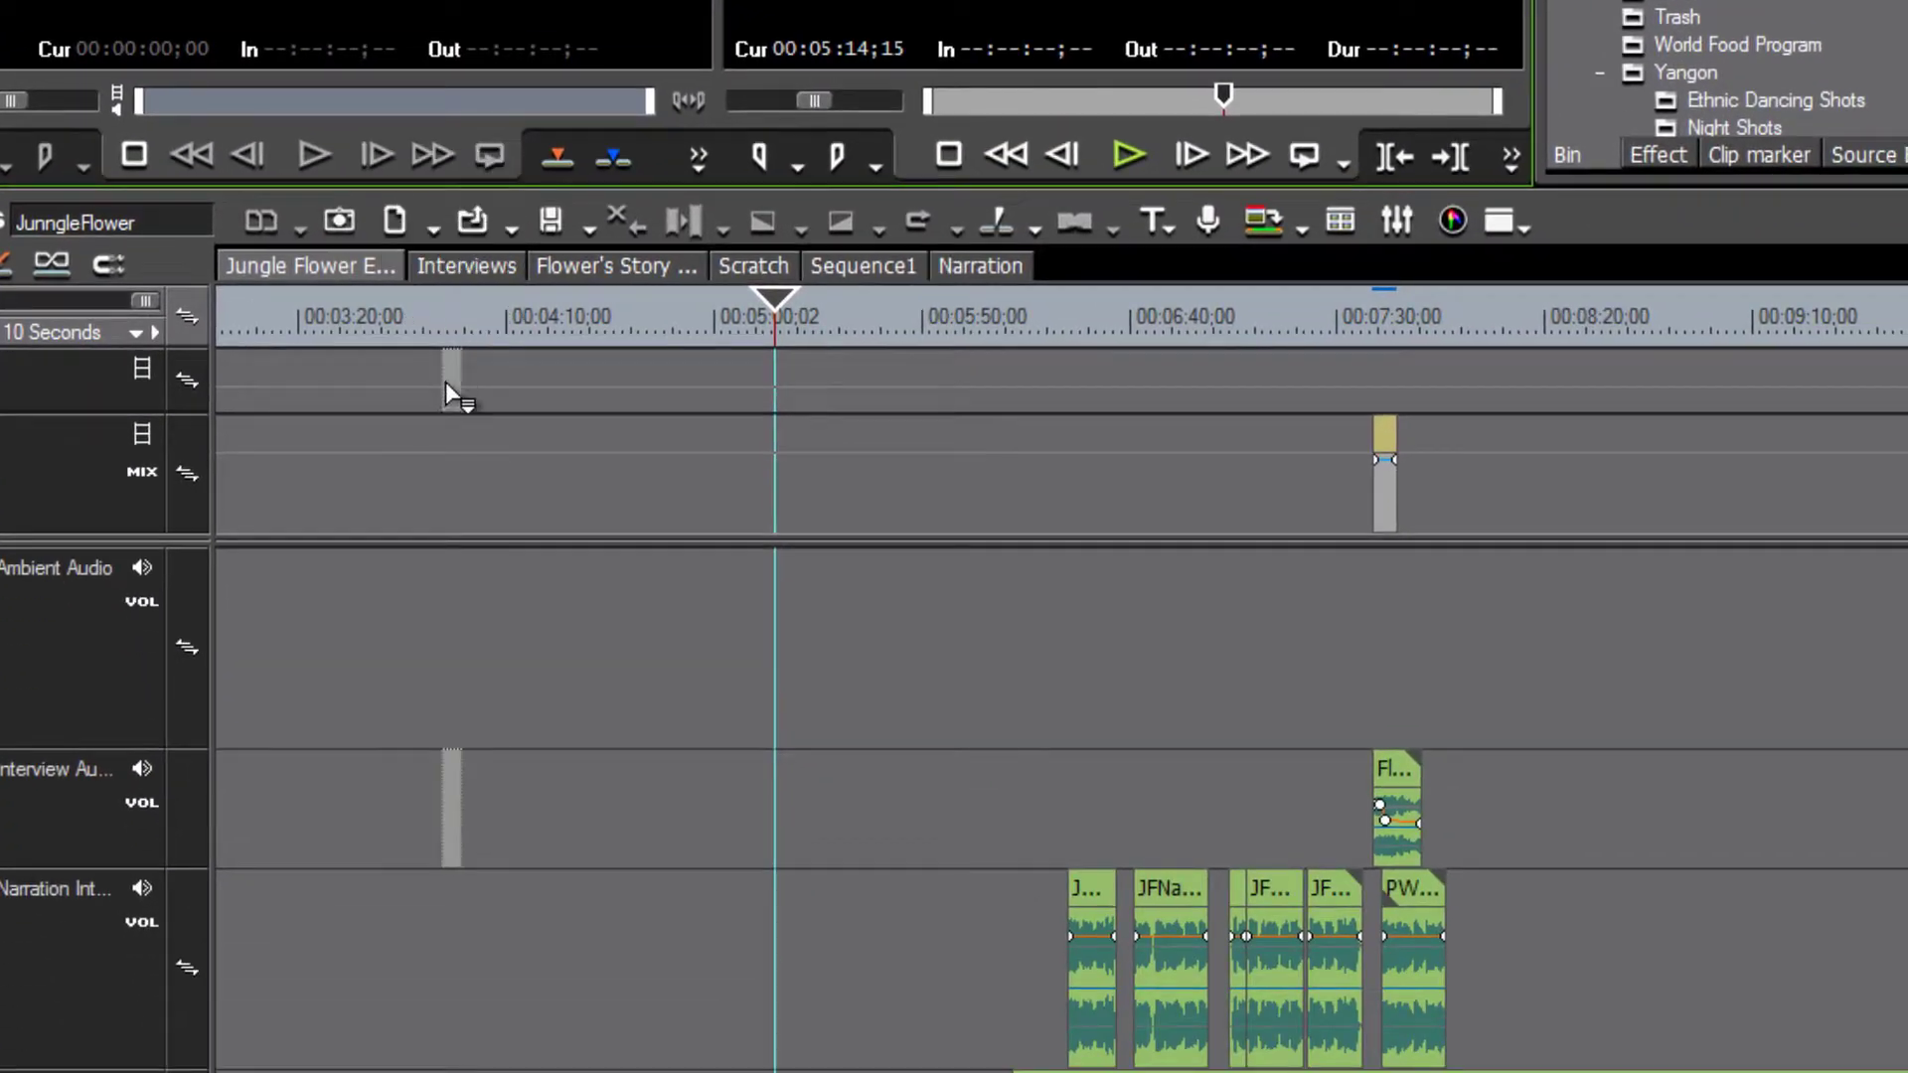
drag(446, 383, 635, 586)
drag(829, 673, 984, 724)
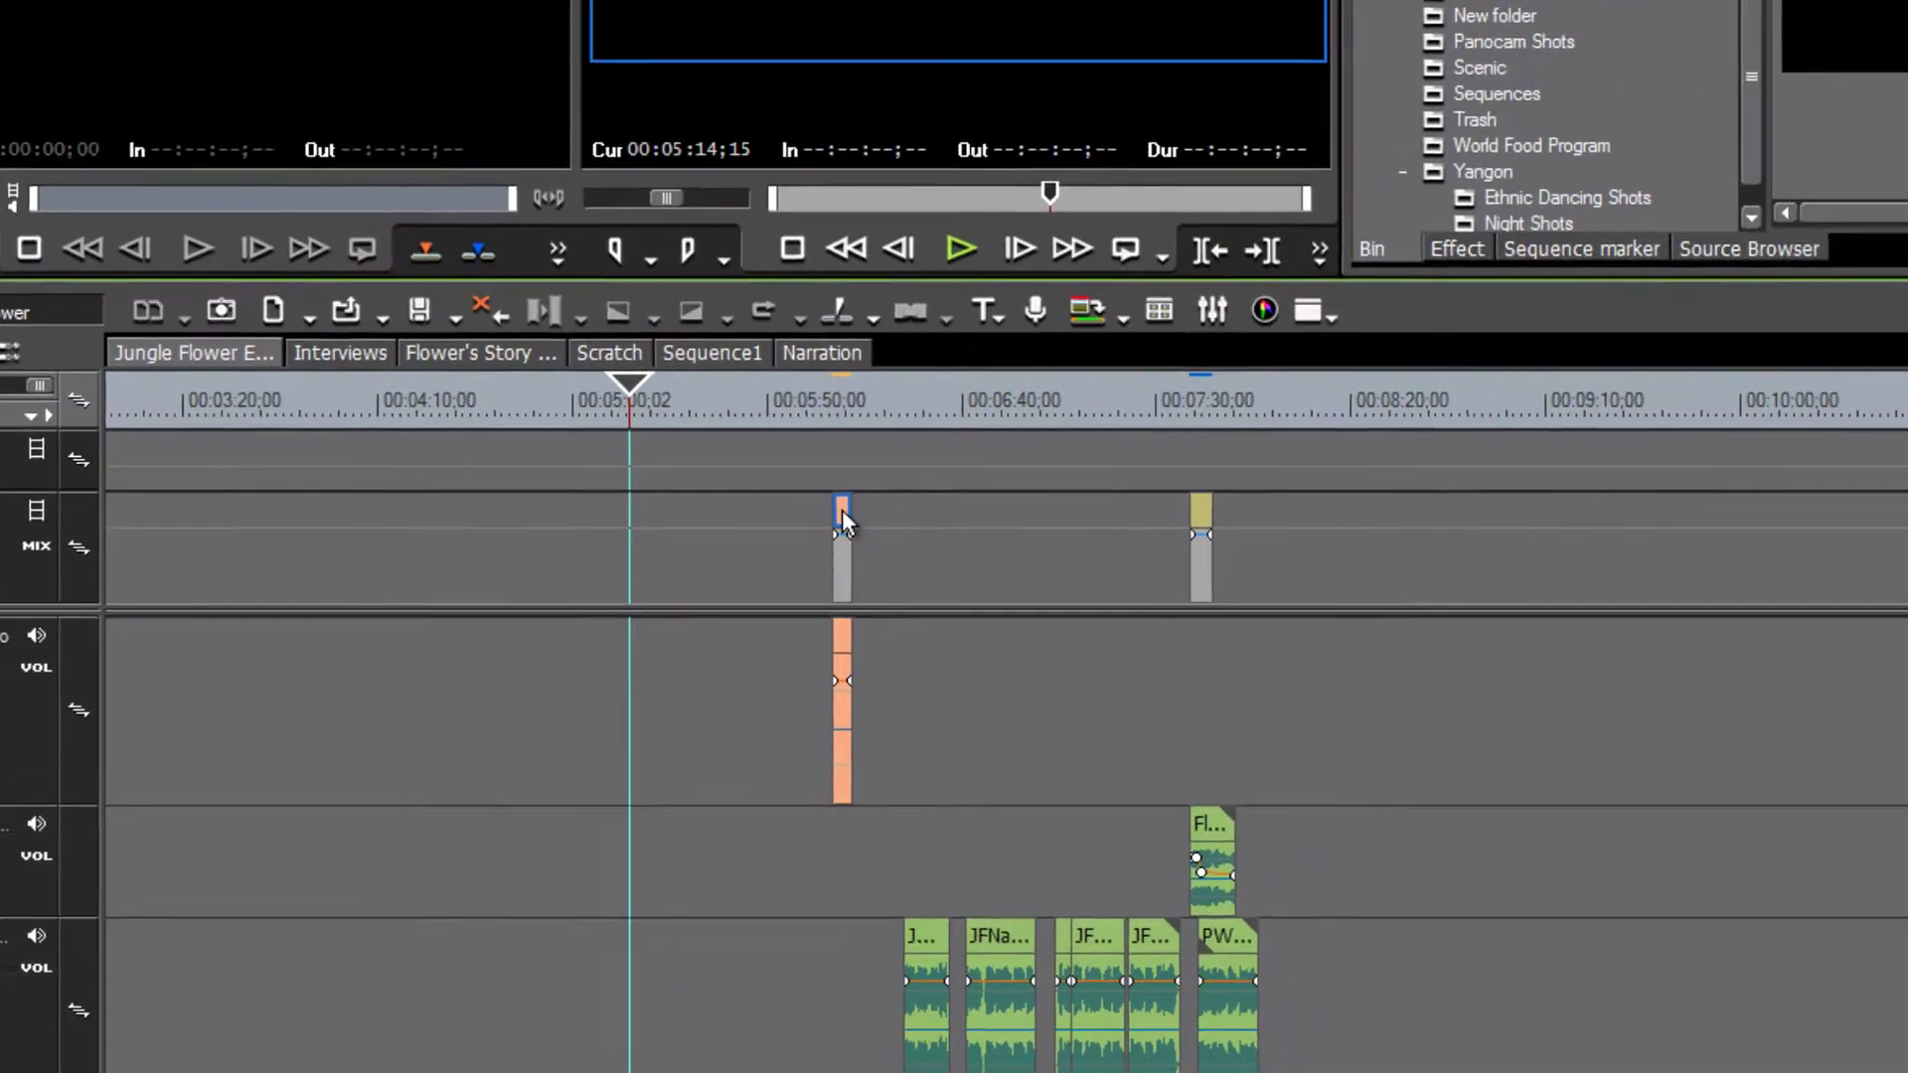
drag(1002, 433, 809, 321)
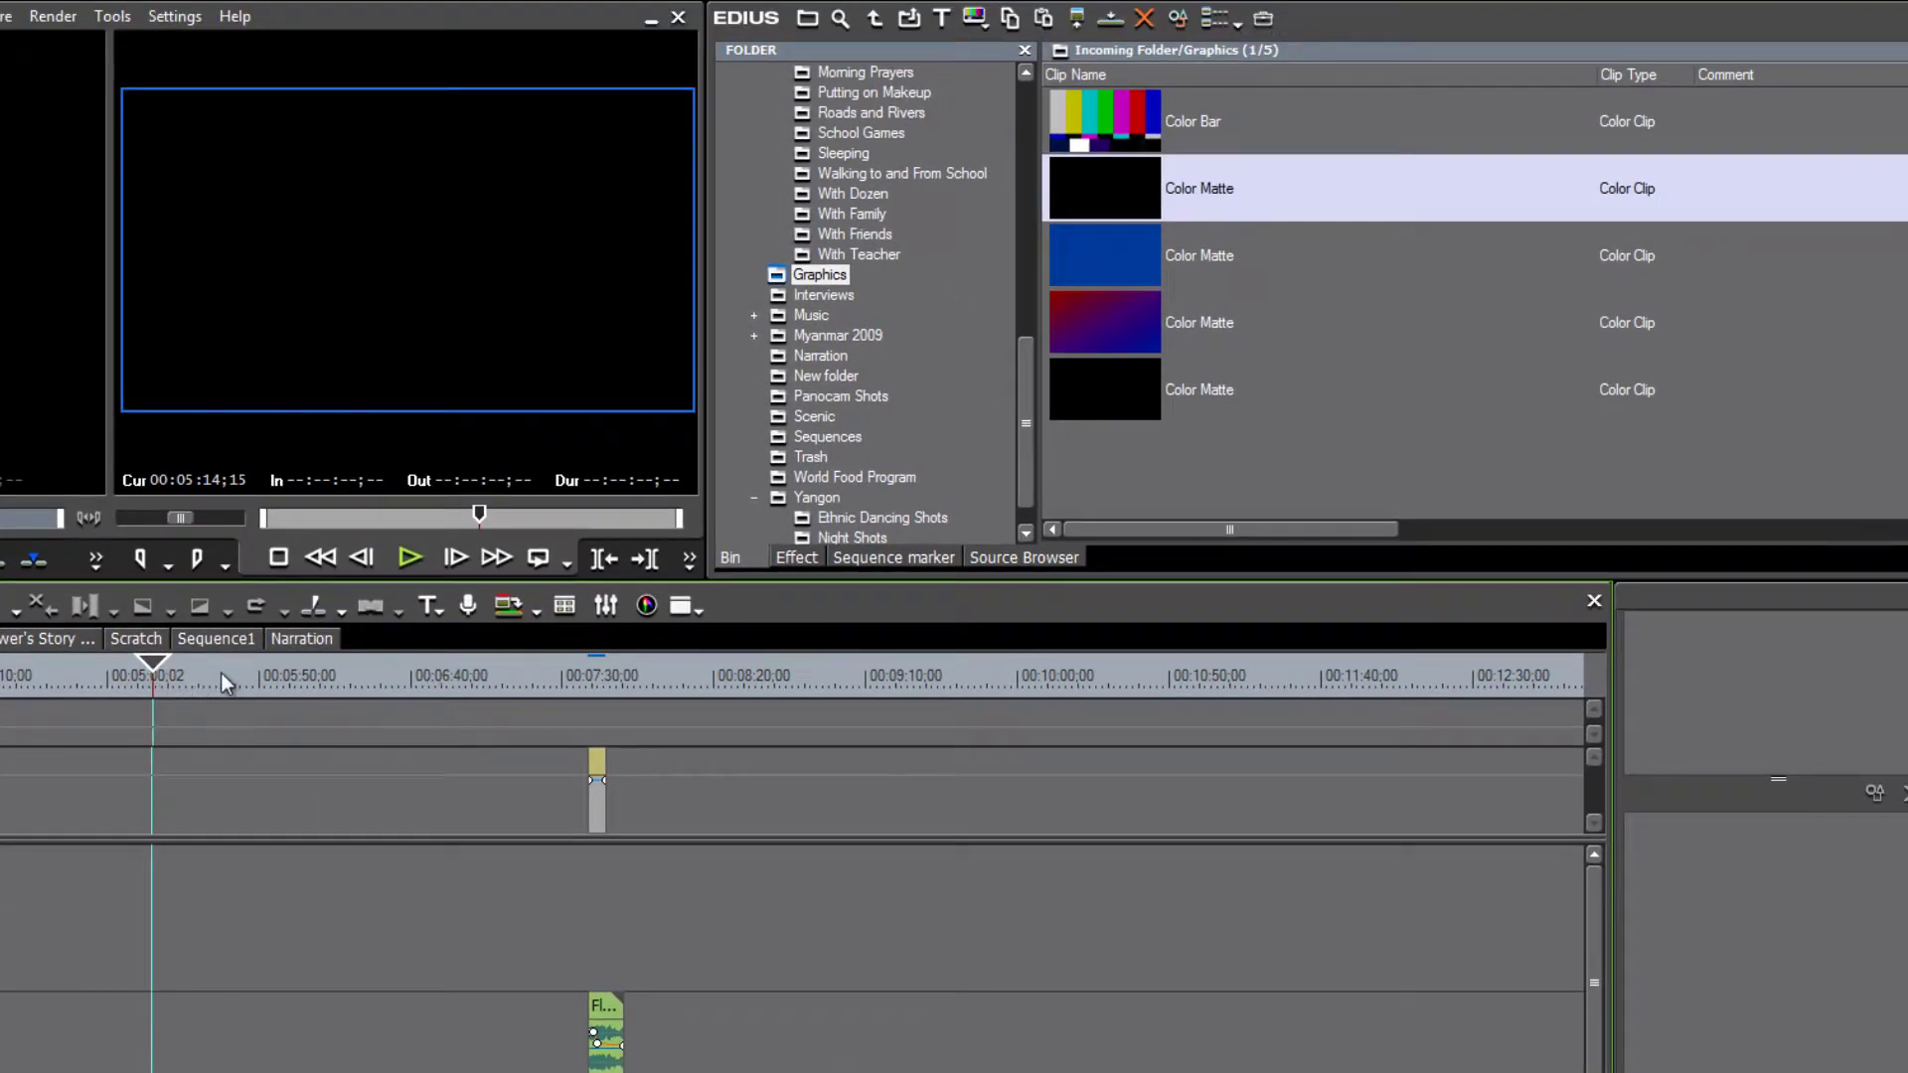
Place the black color matte on 1 V and 1 Ambient Audio at 00:06:00;12 and extend its end to the music's start at 00:06:11;27
drag(251, 676, 290, 699)
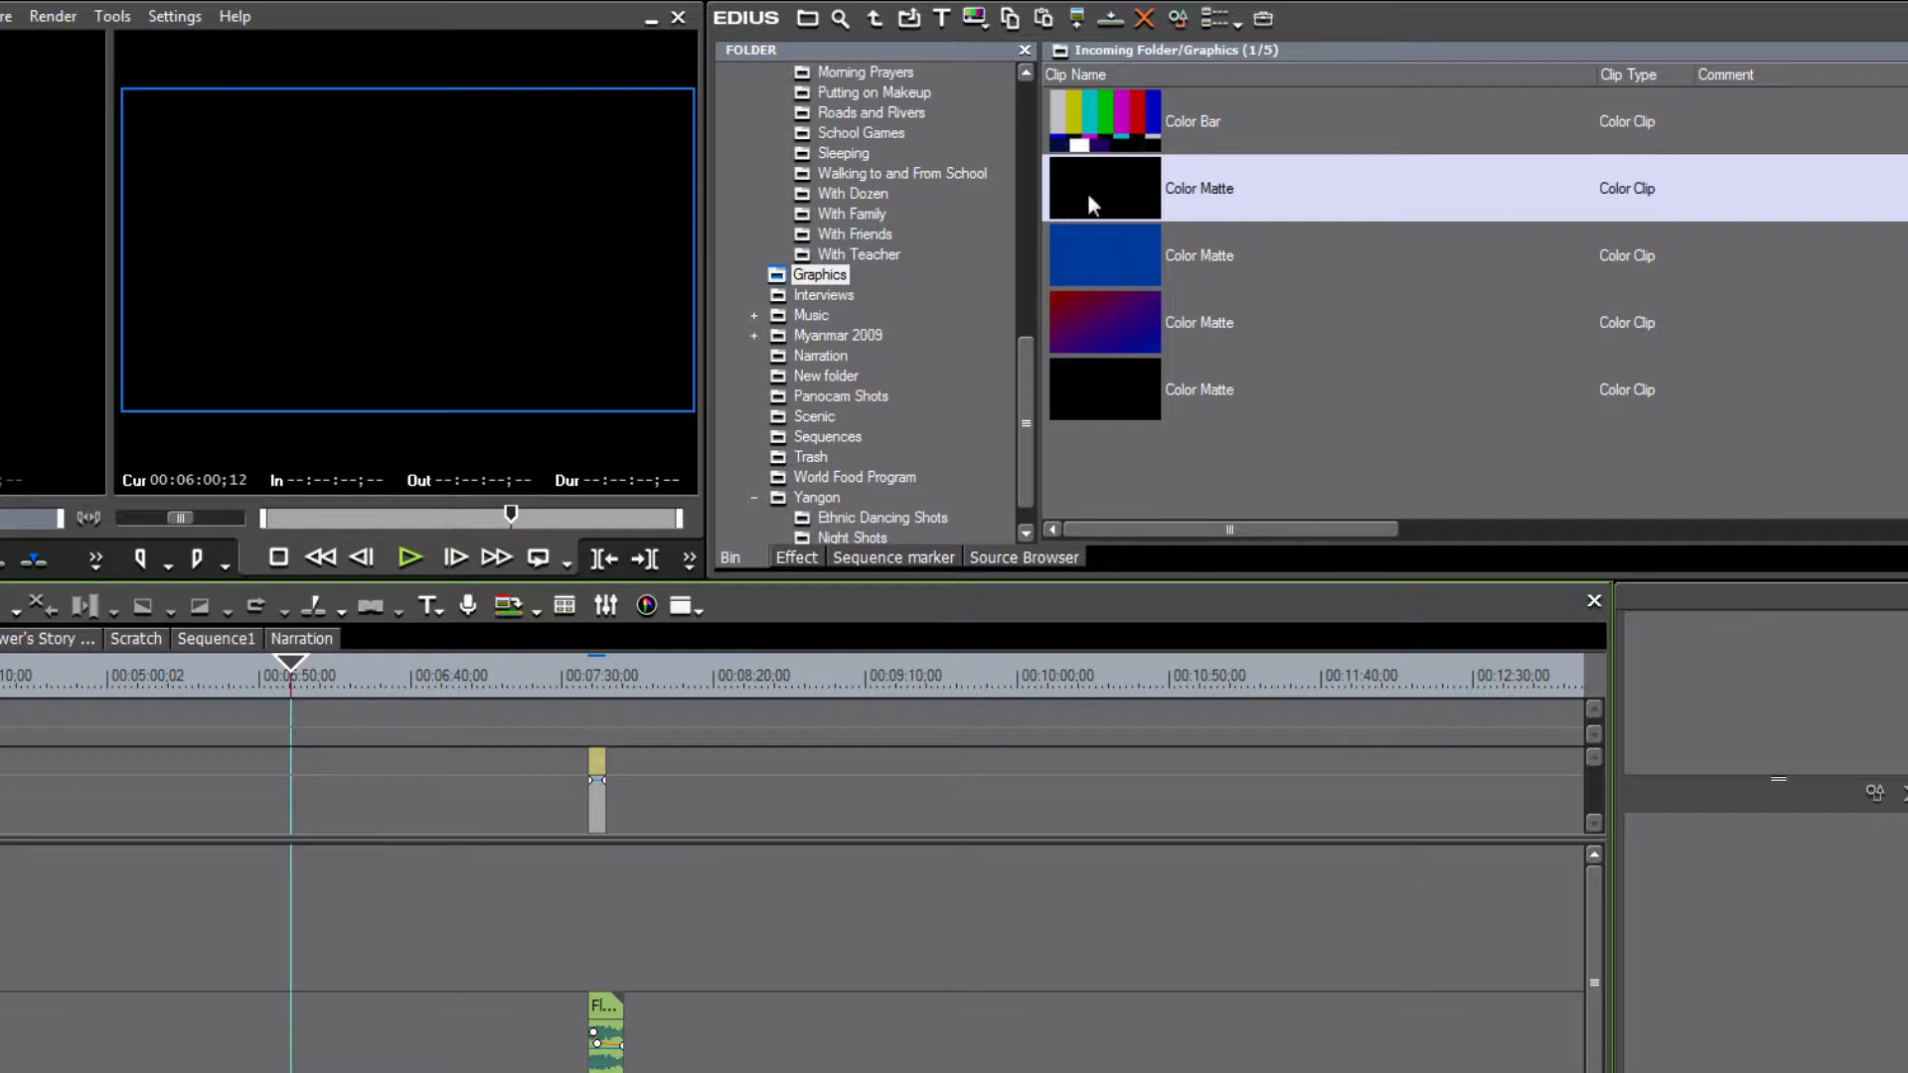
drag(1117, 182, 292, 822)
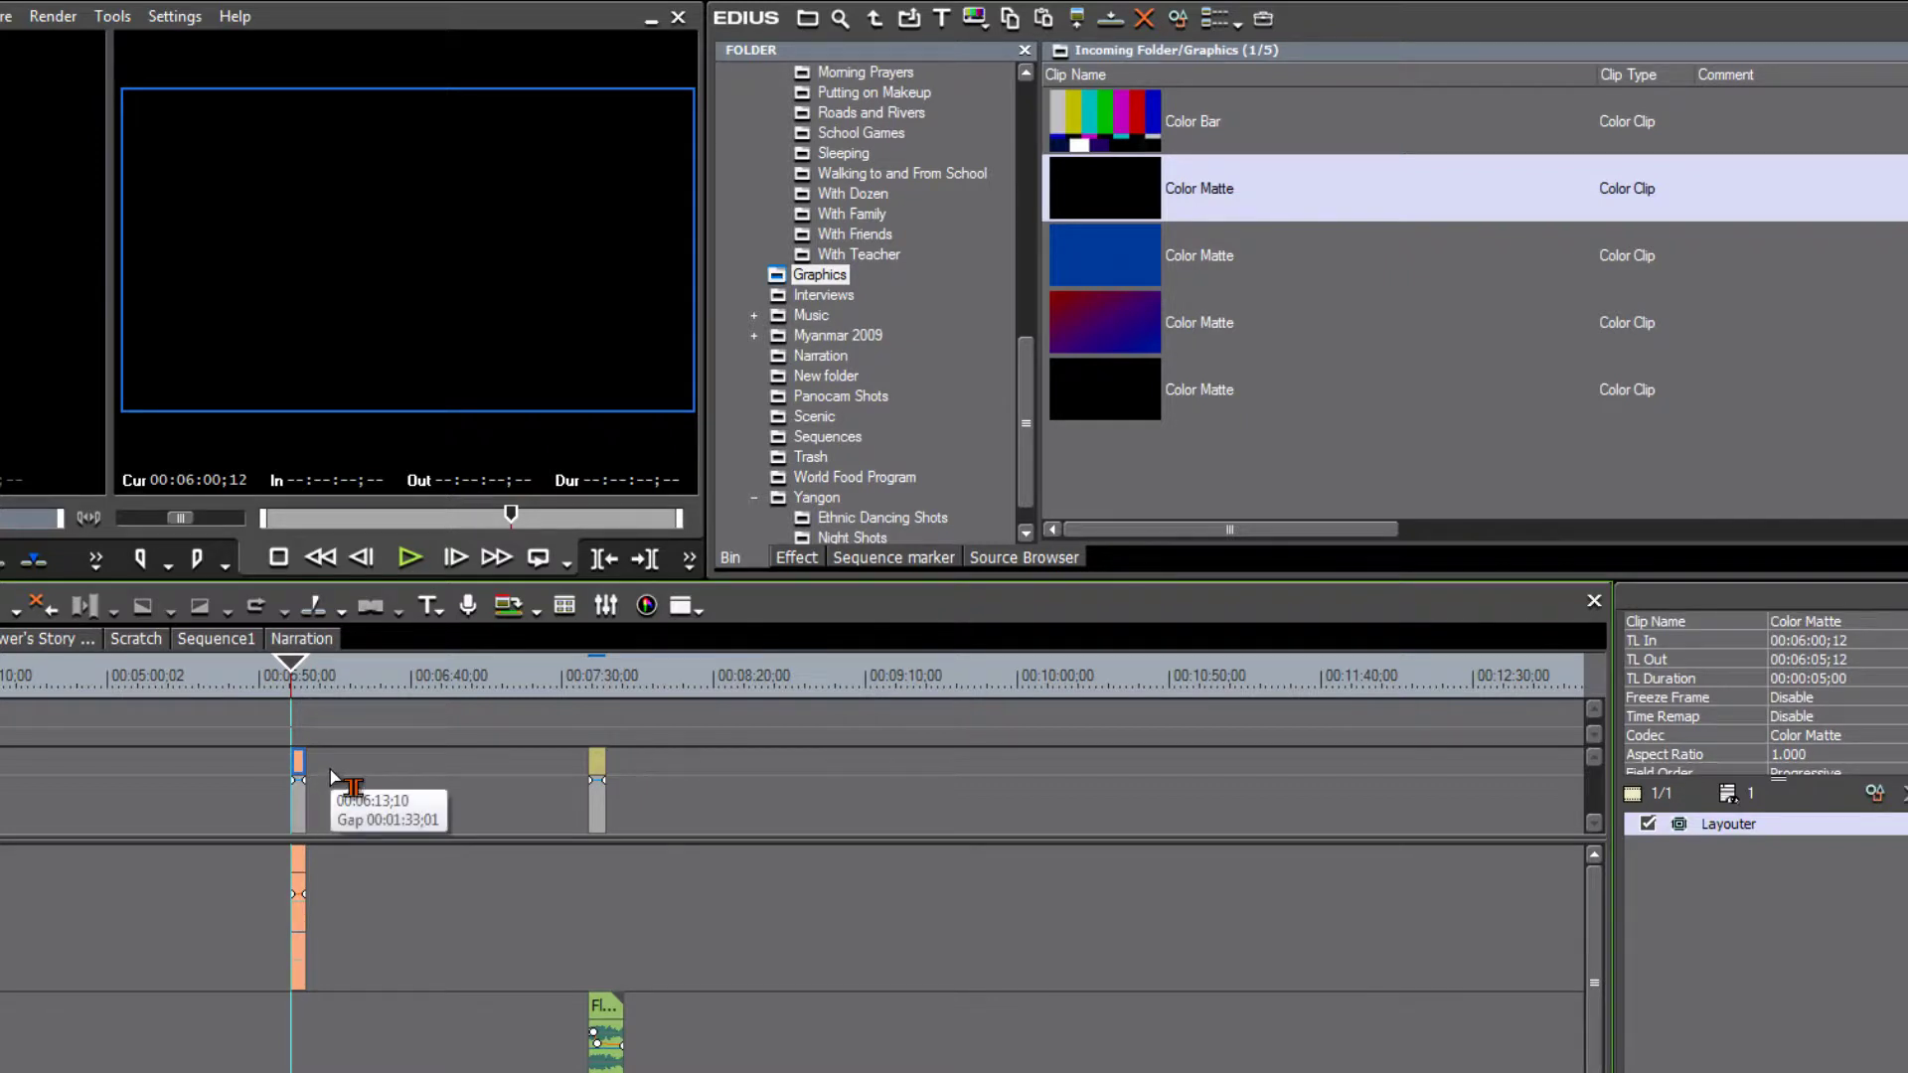
scroll(330, 777, up, 3)
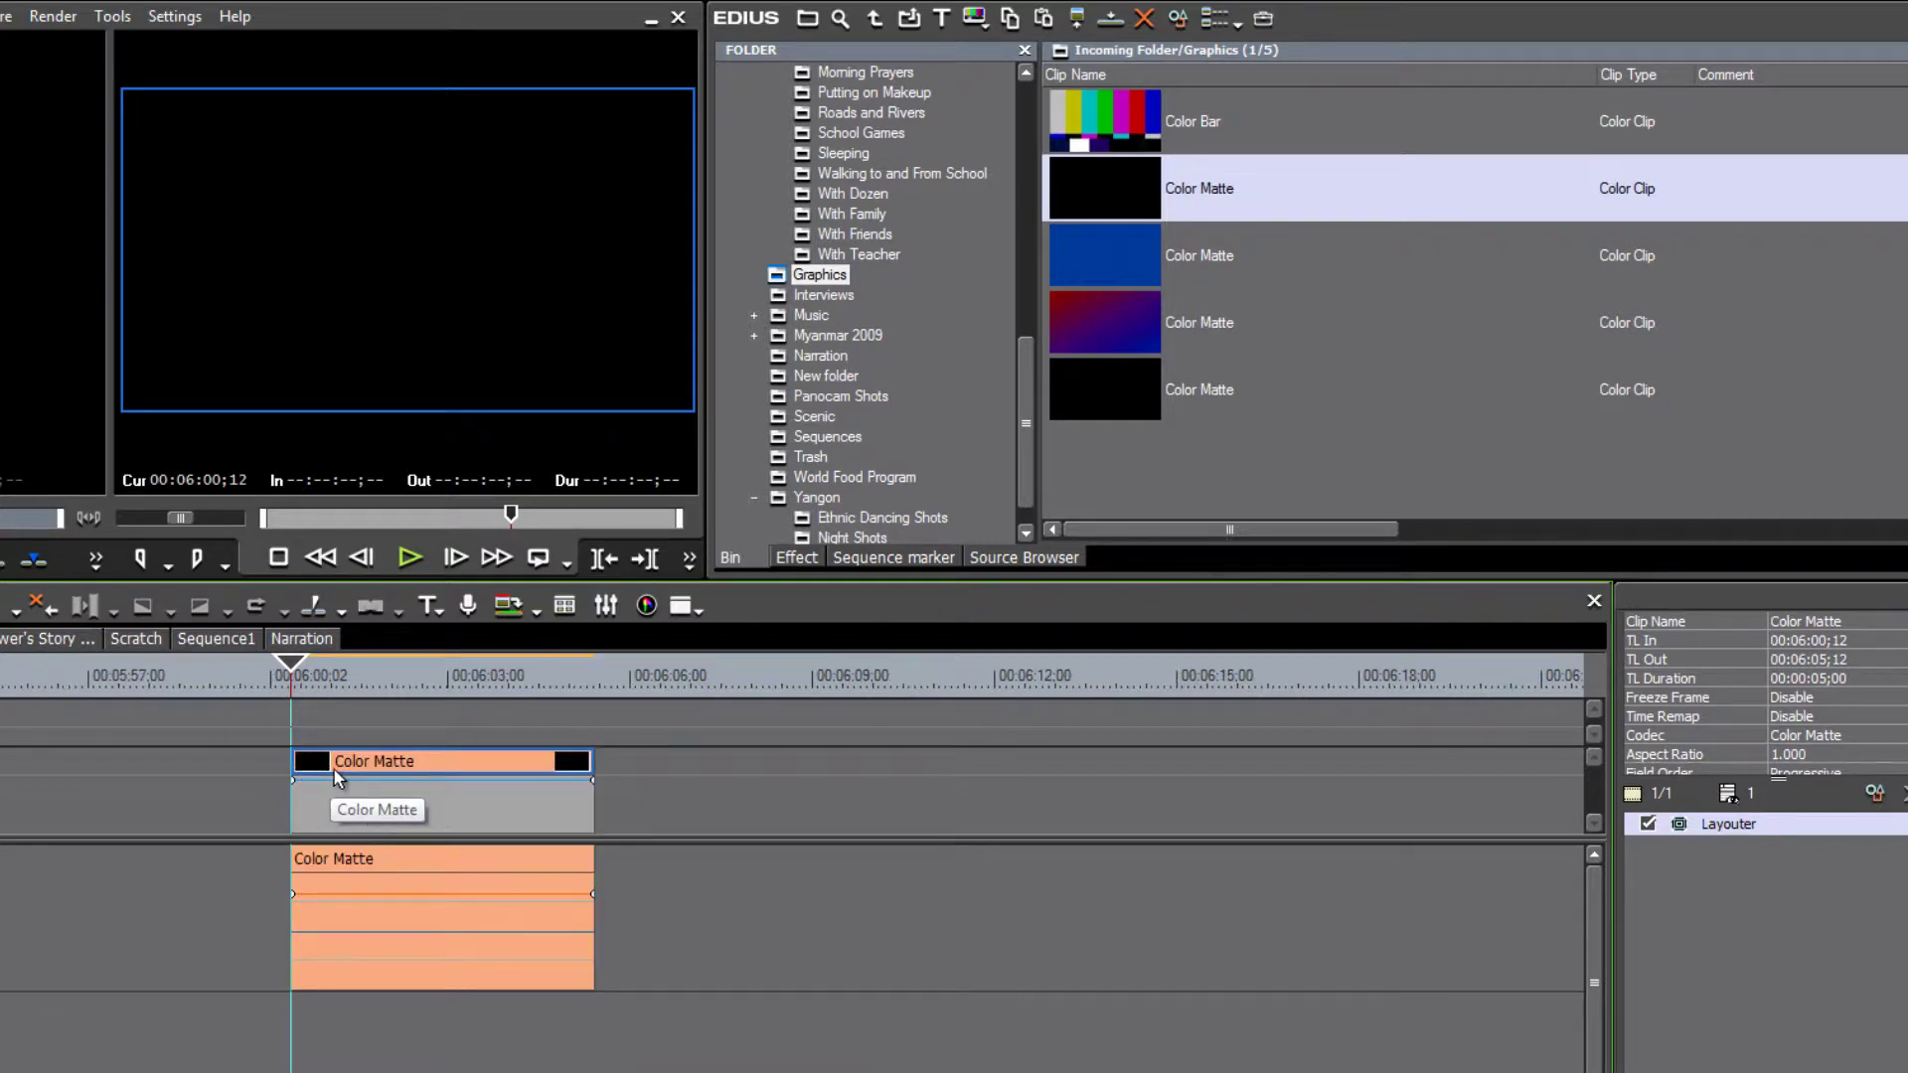
drag(289, 664, 298, 736)
drag(594, 772, 833, 780)
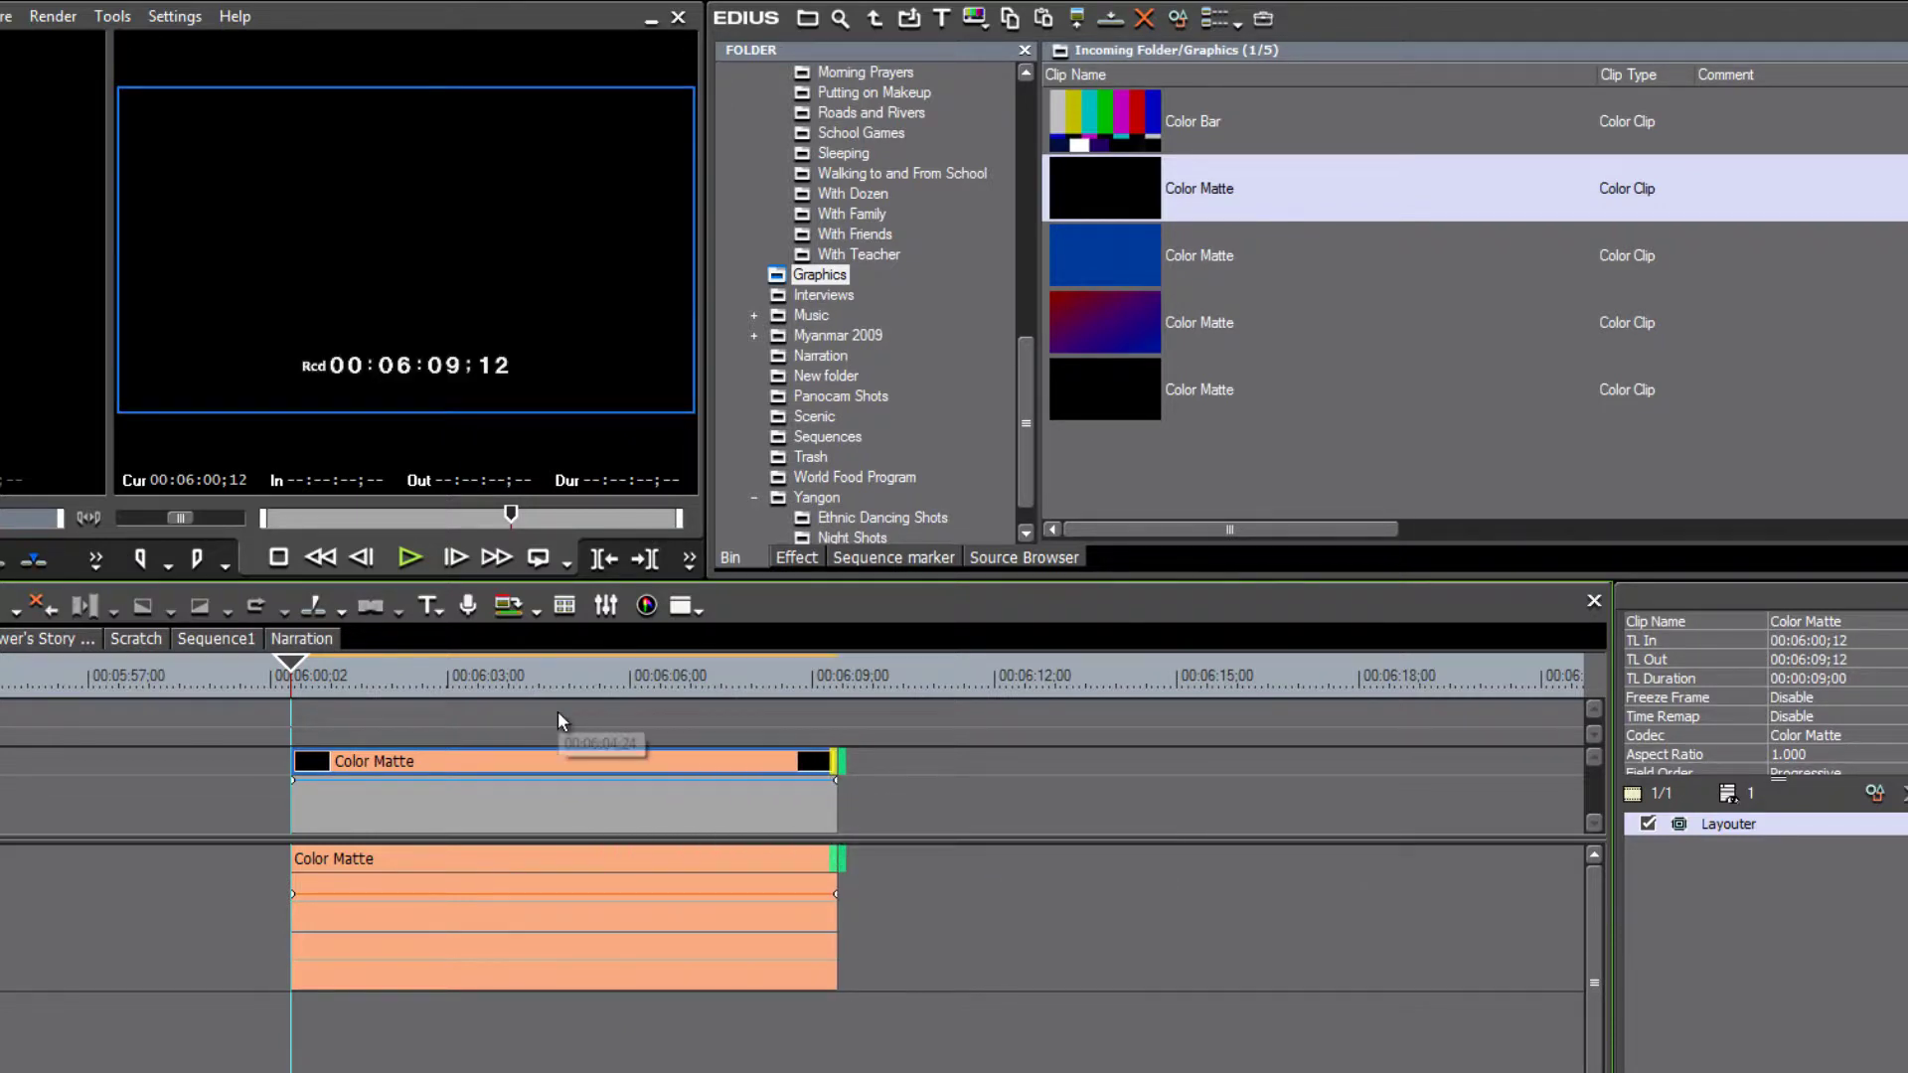
scroll(557, 711, down, 1)
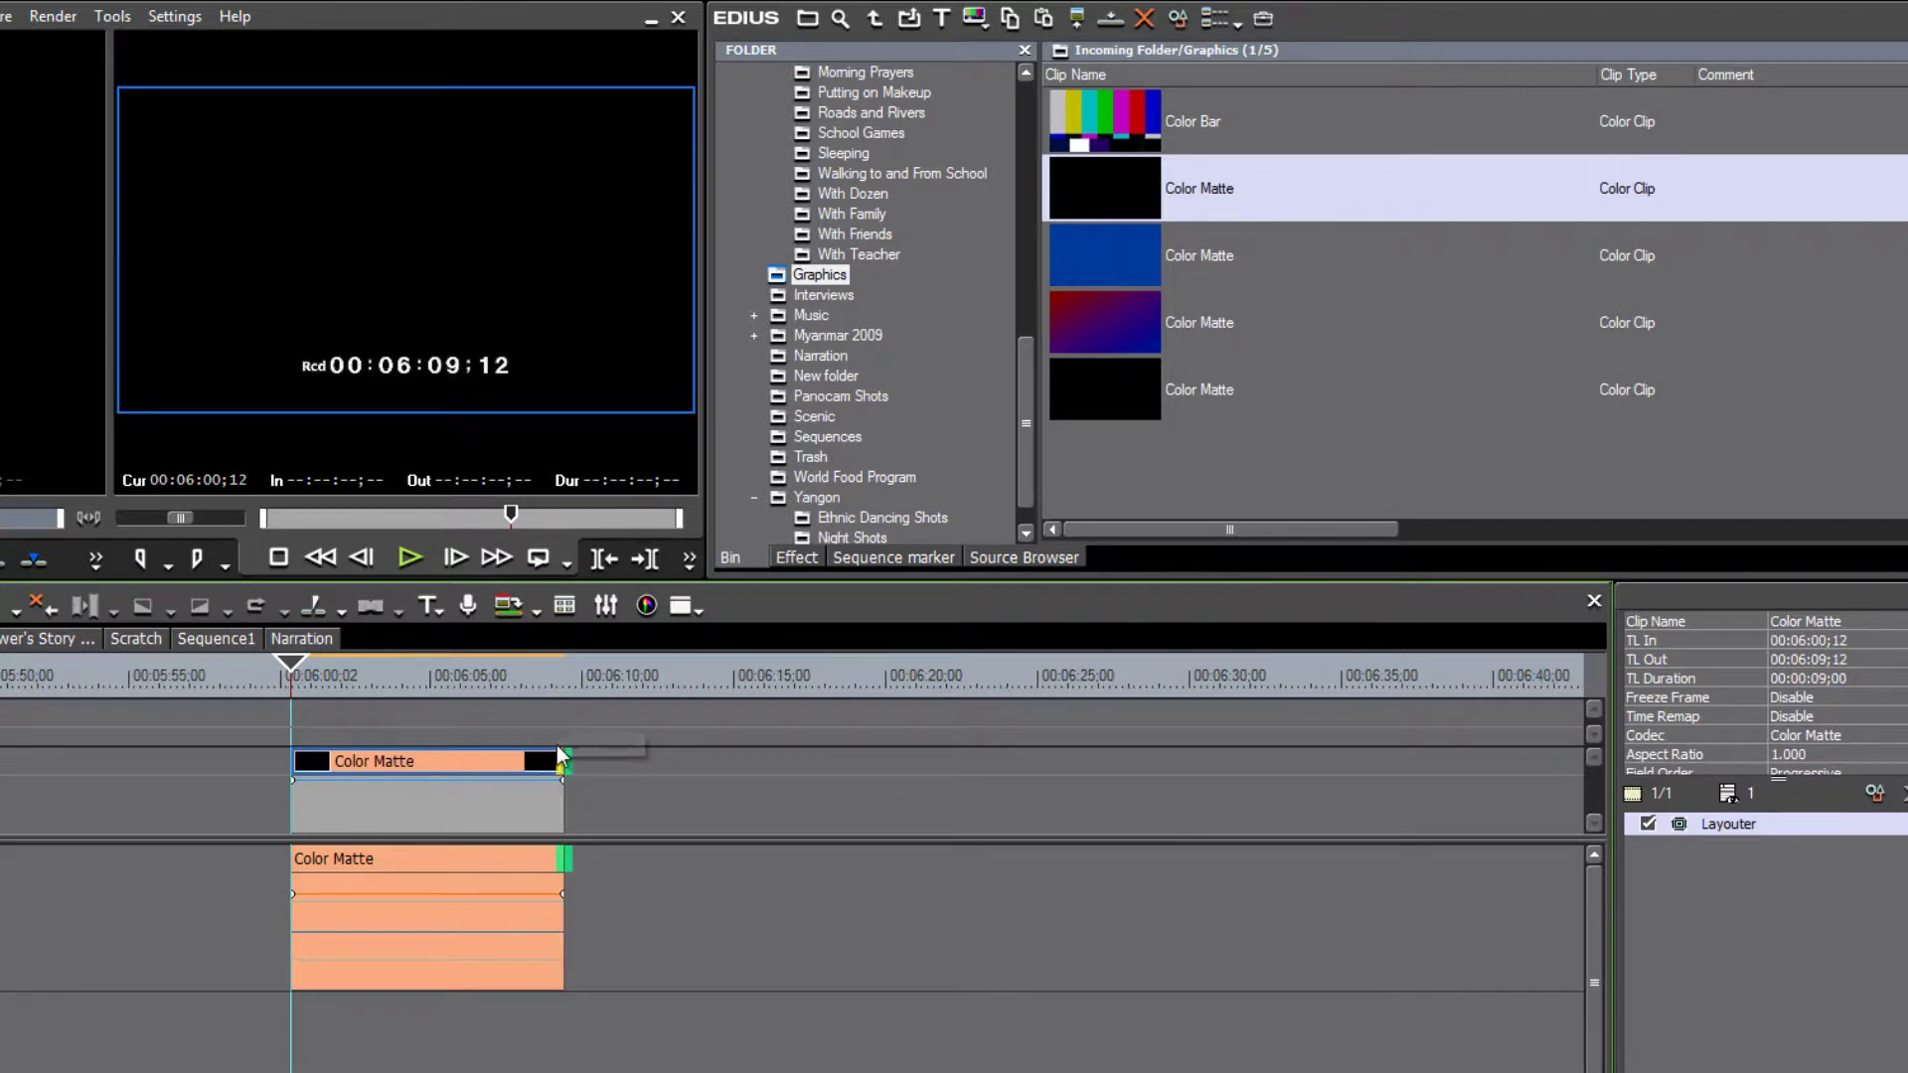
drag(563, 763, 640, 780)
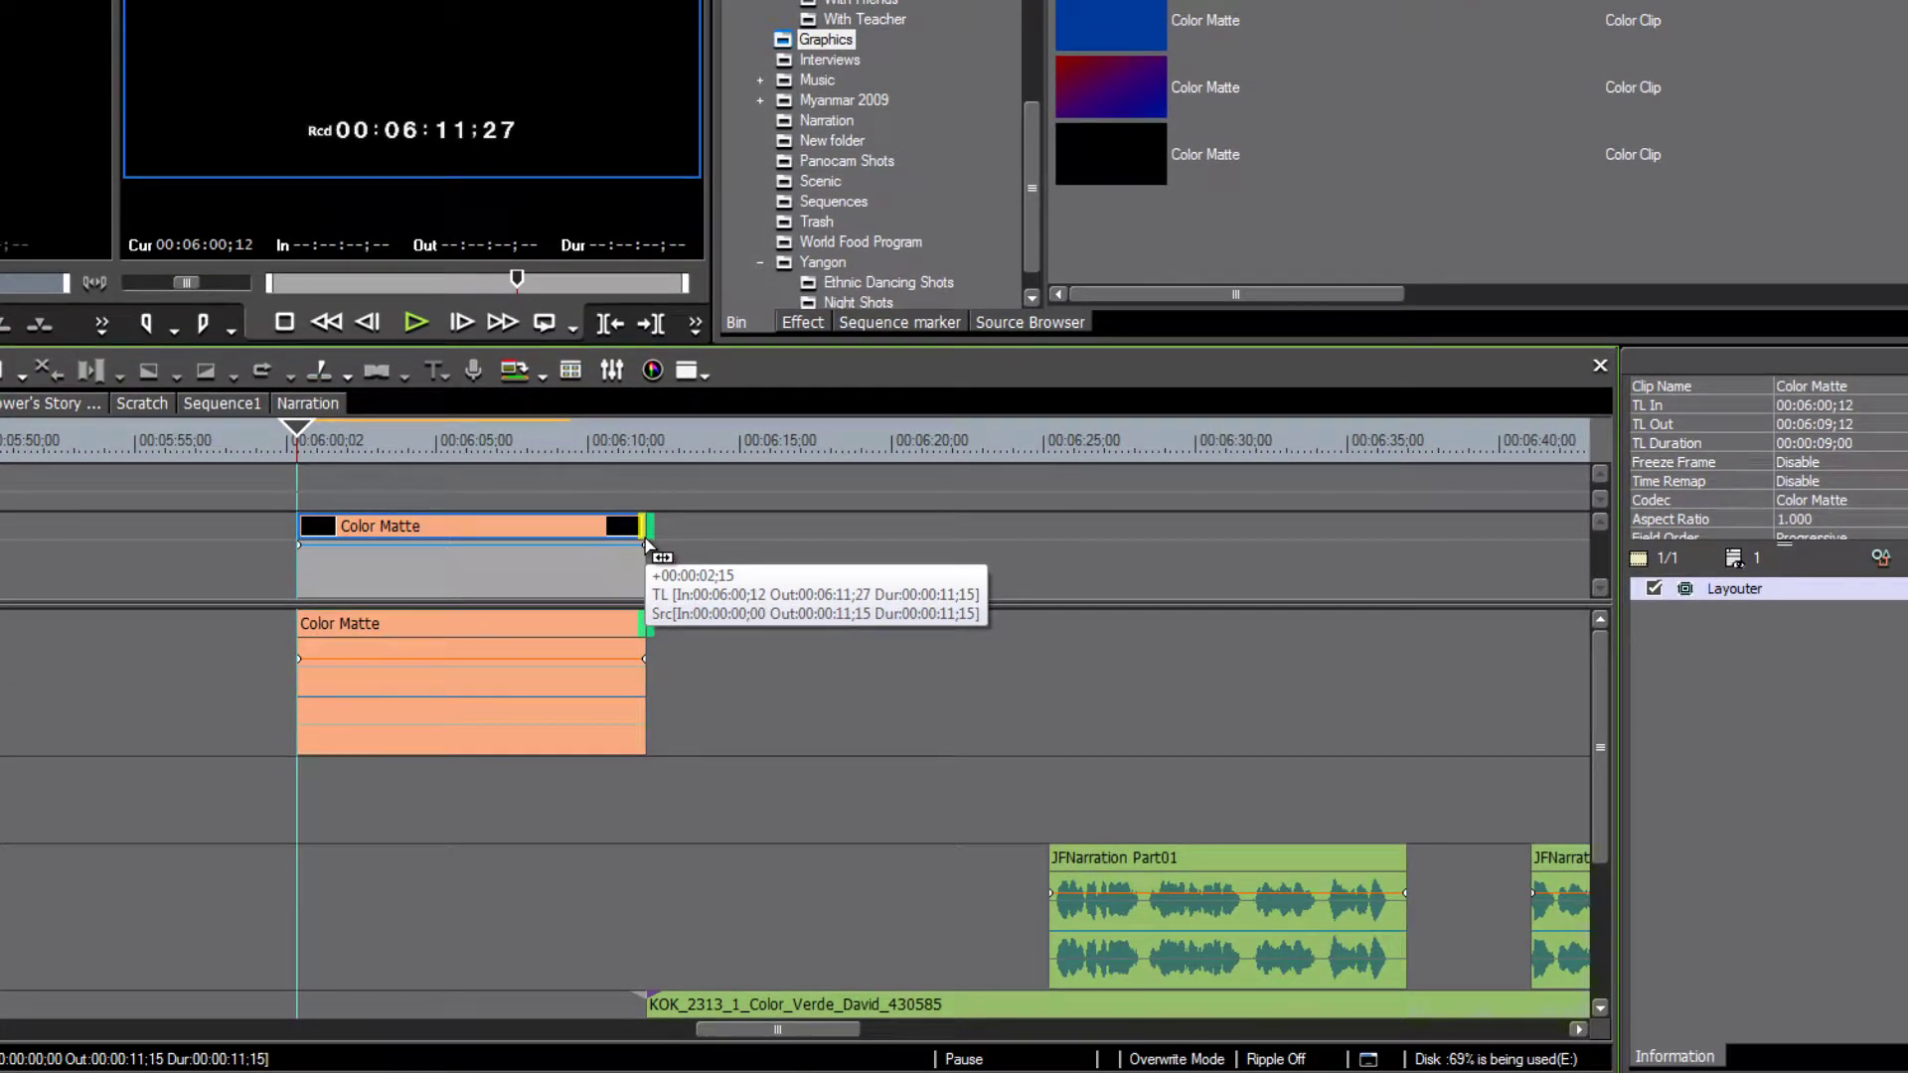
drag(646, 544, 661, 533)
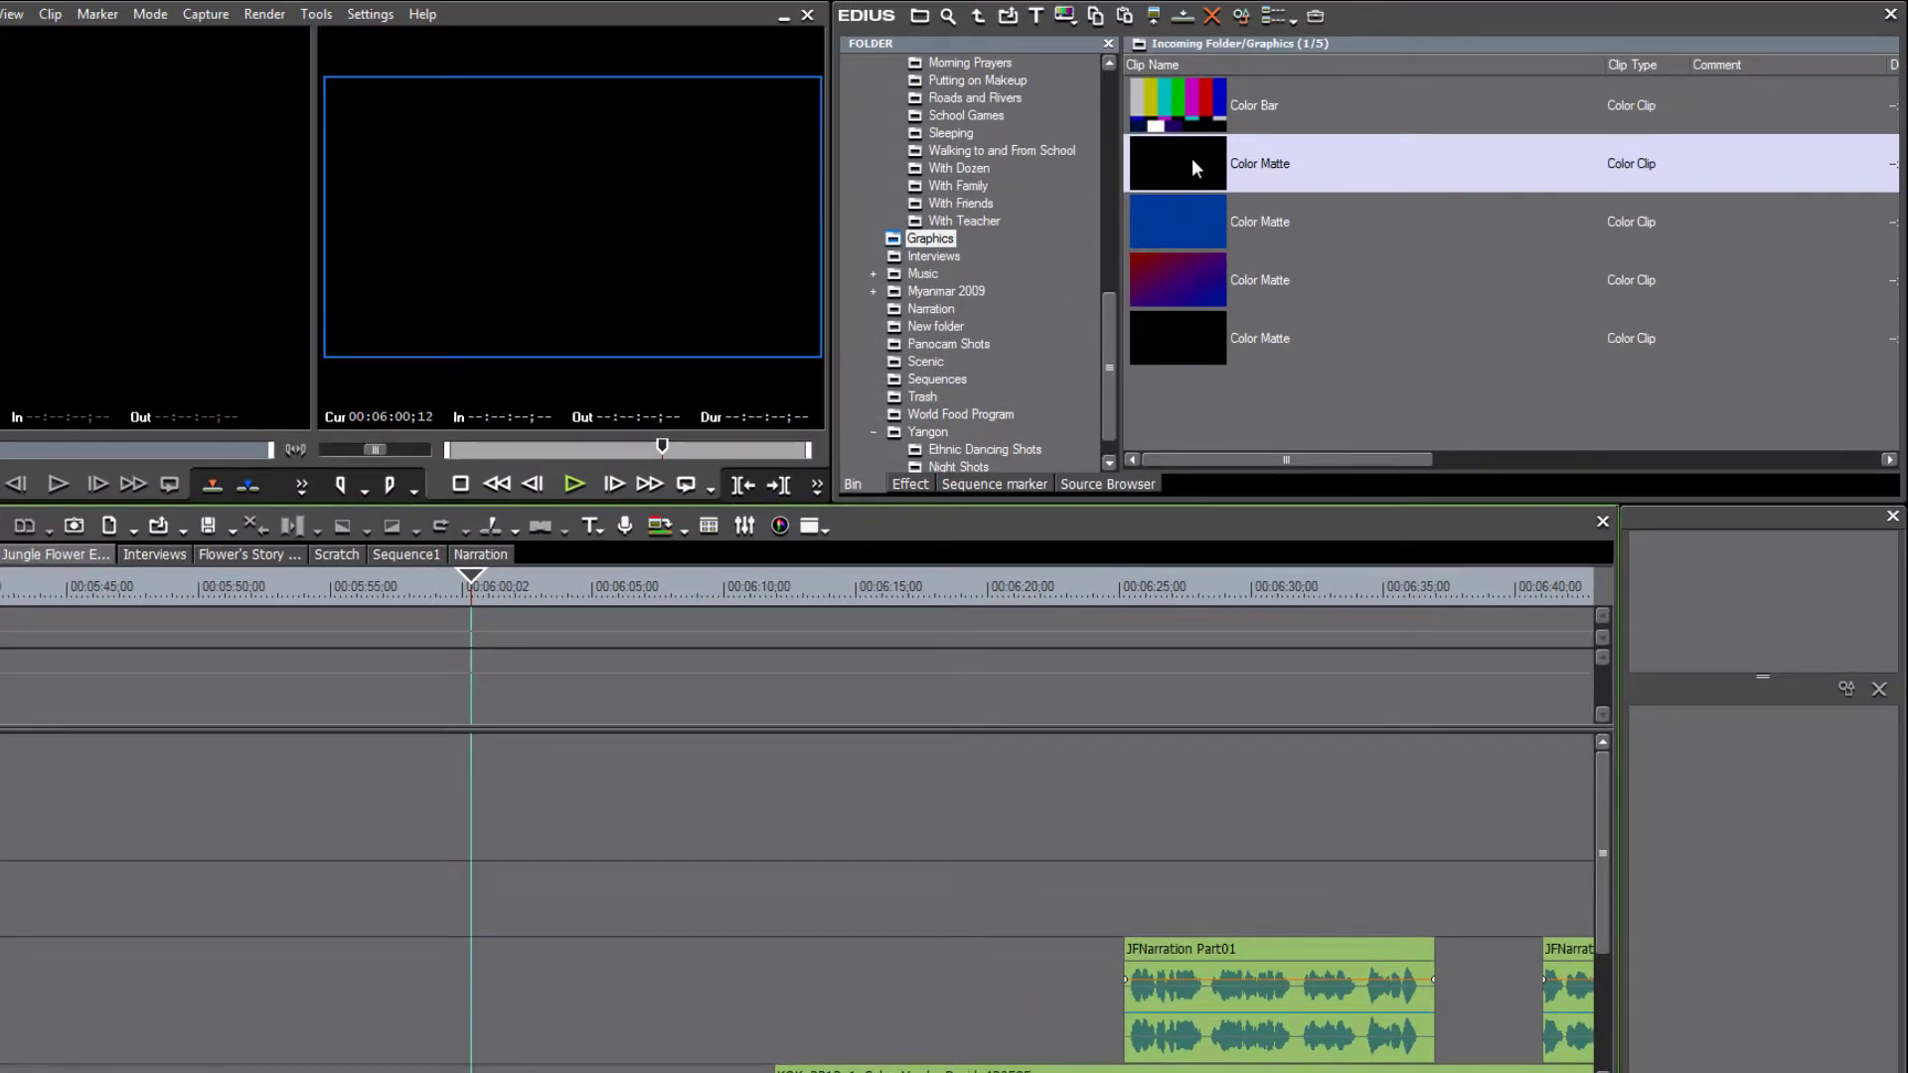
Move the playhead to 00:06:00;04 and look up the Add to Timeline command for the first black color matte
drag(471, 579, 463, 658)
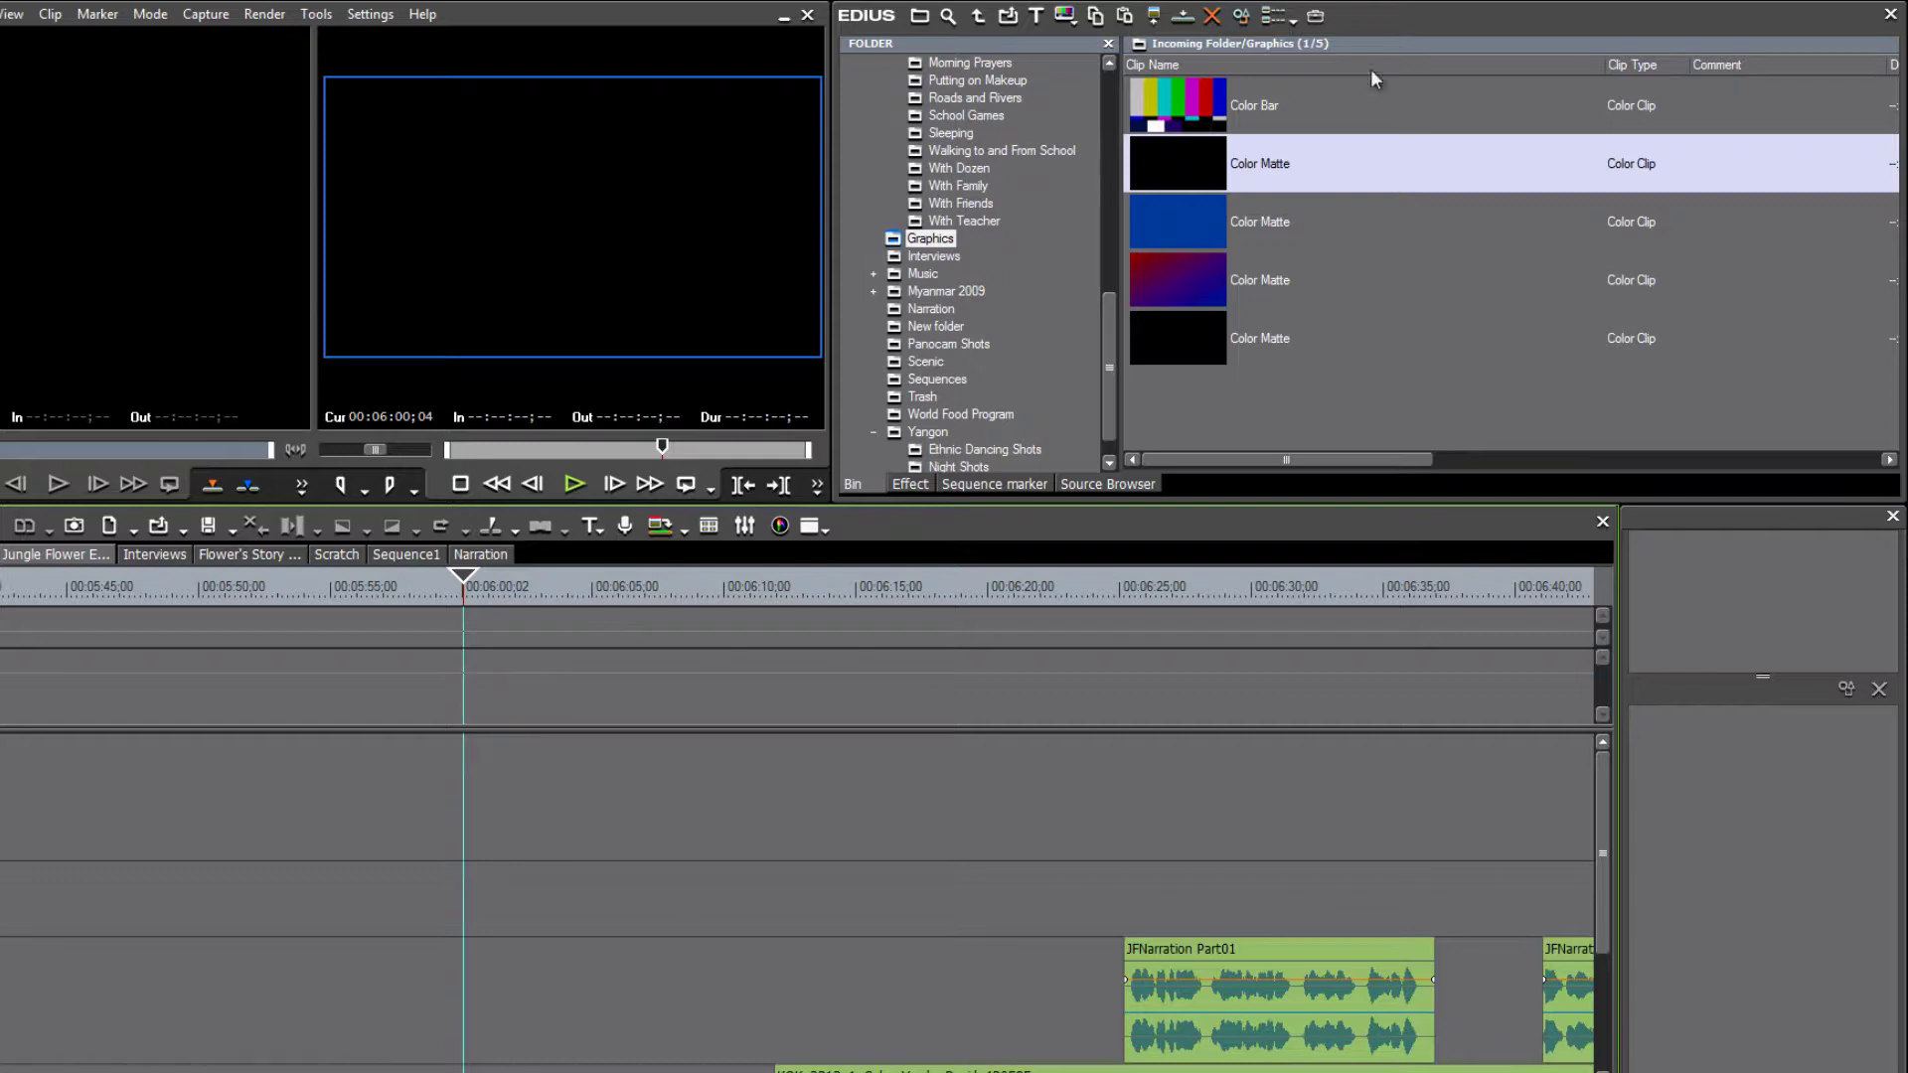
click(1184, 161)
right_click(1185, 161)
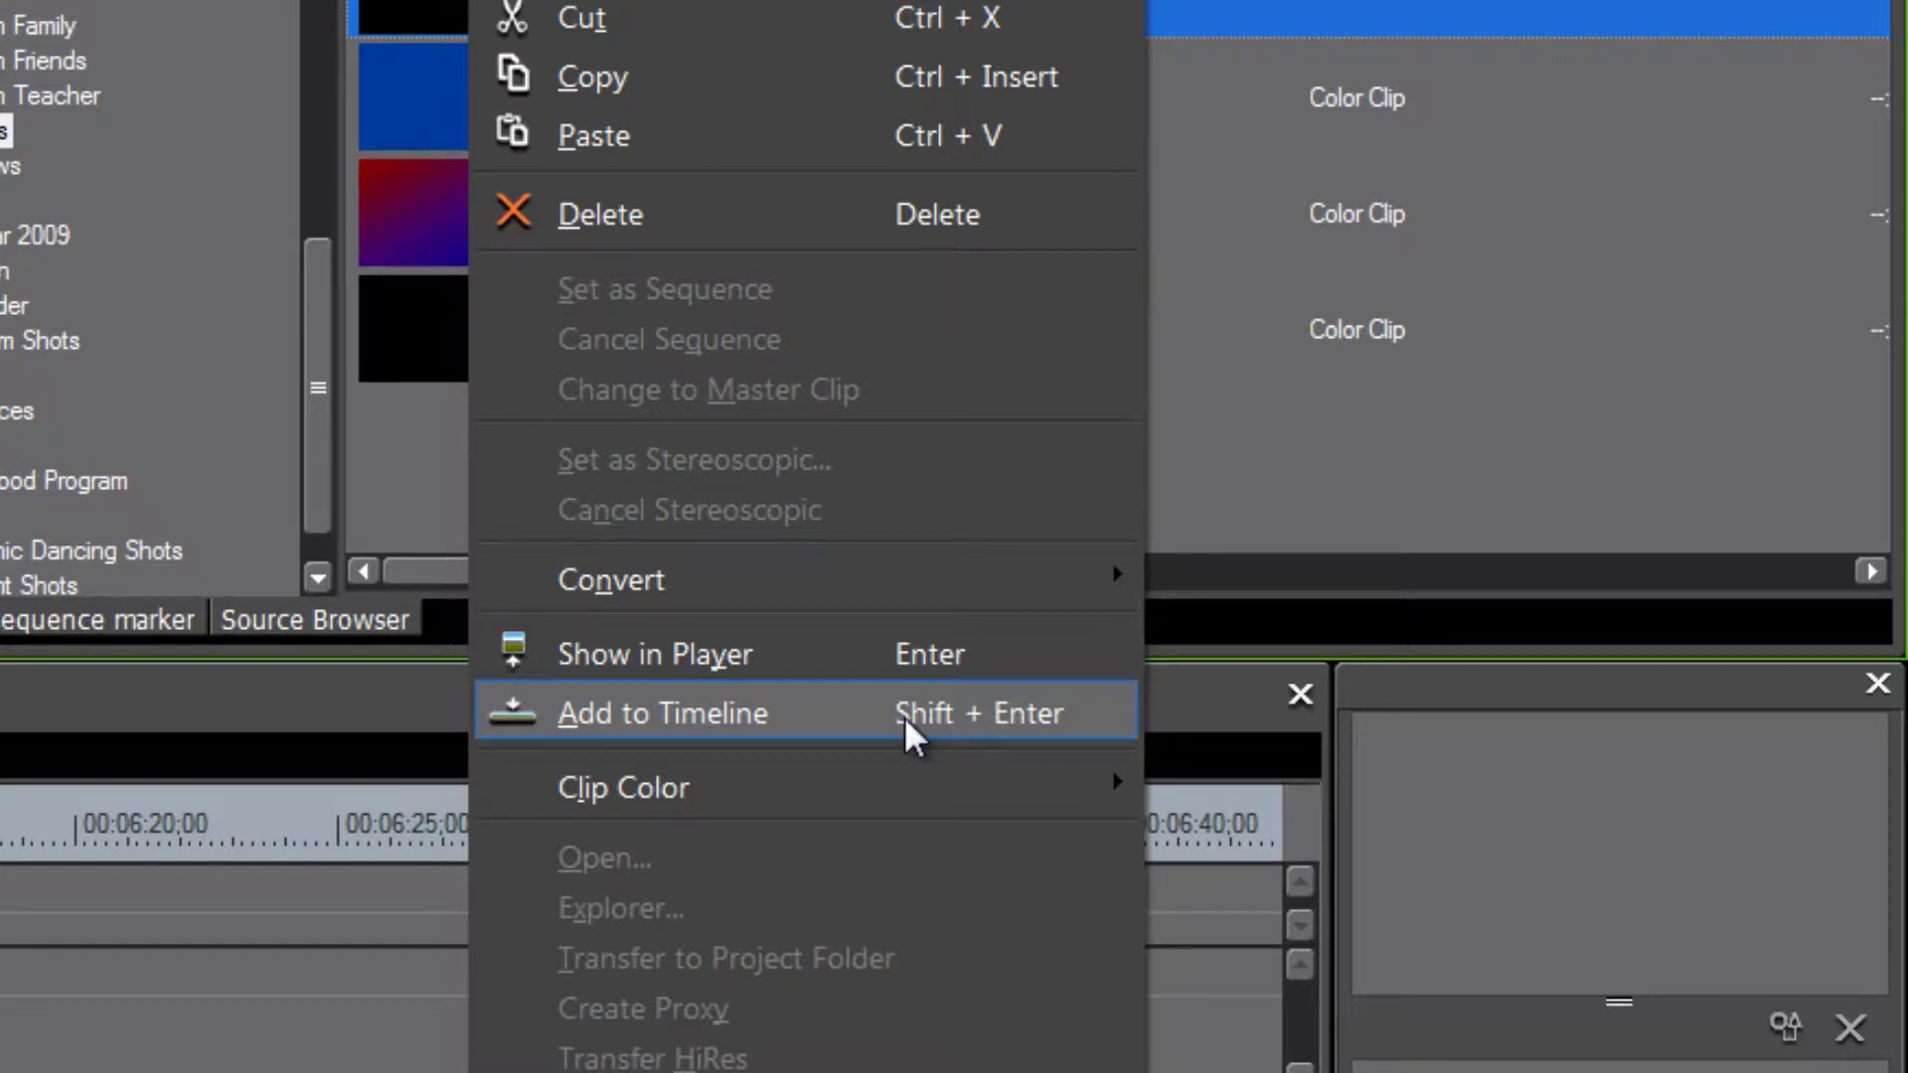
key(Escape)
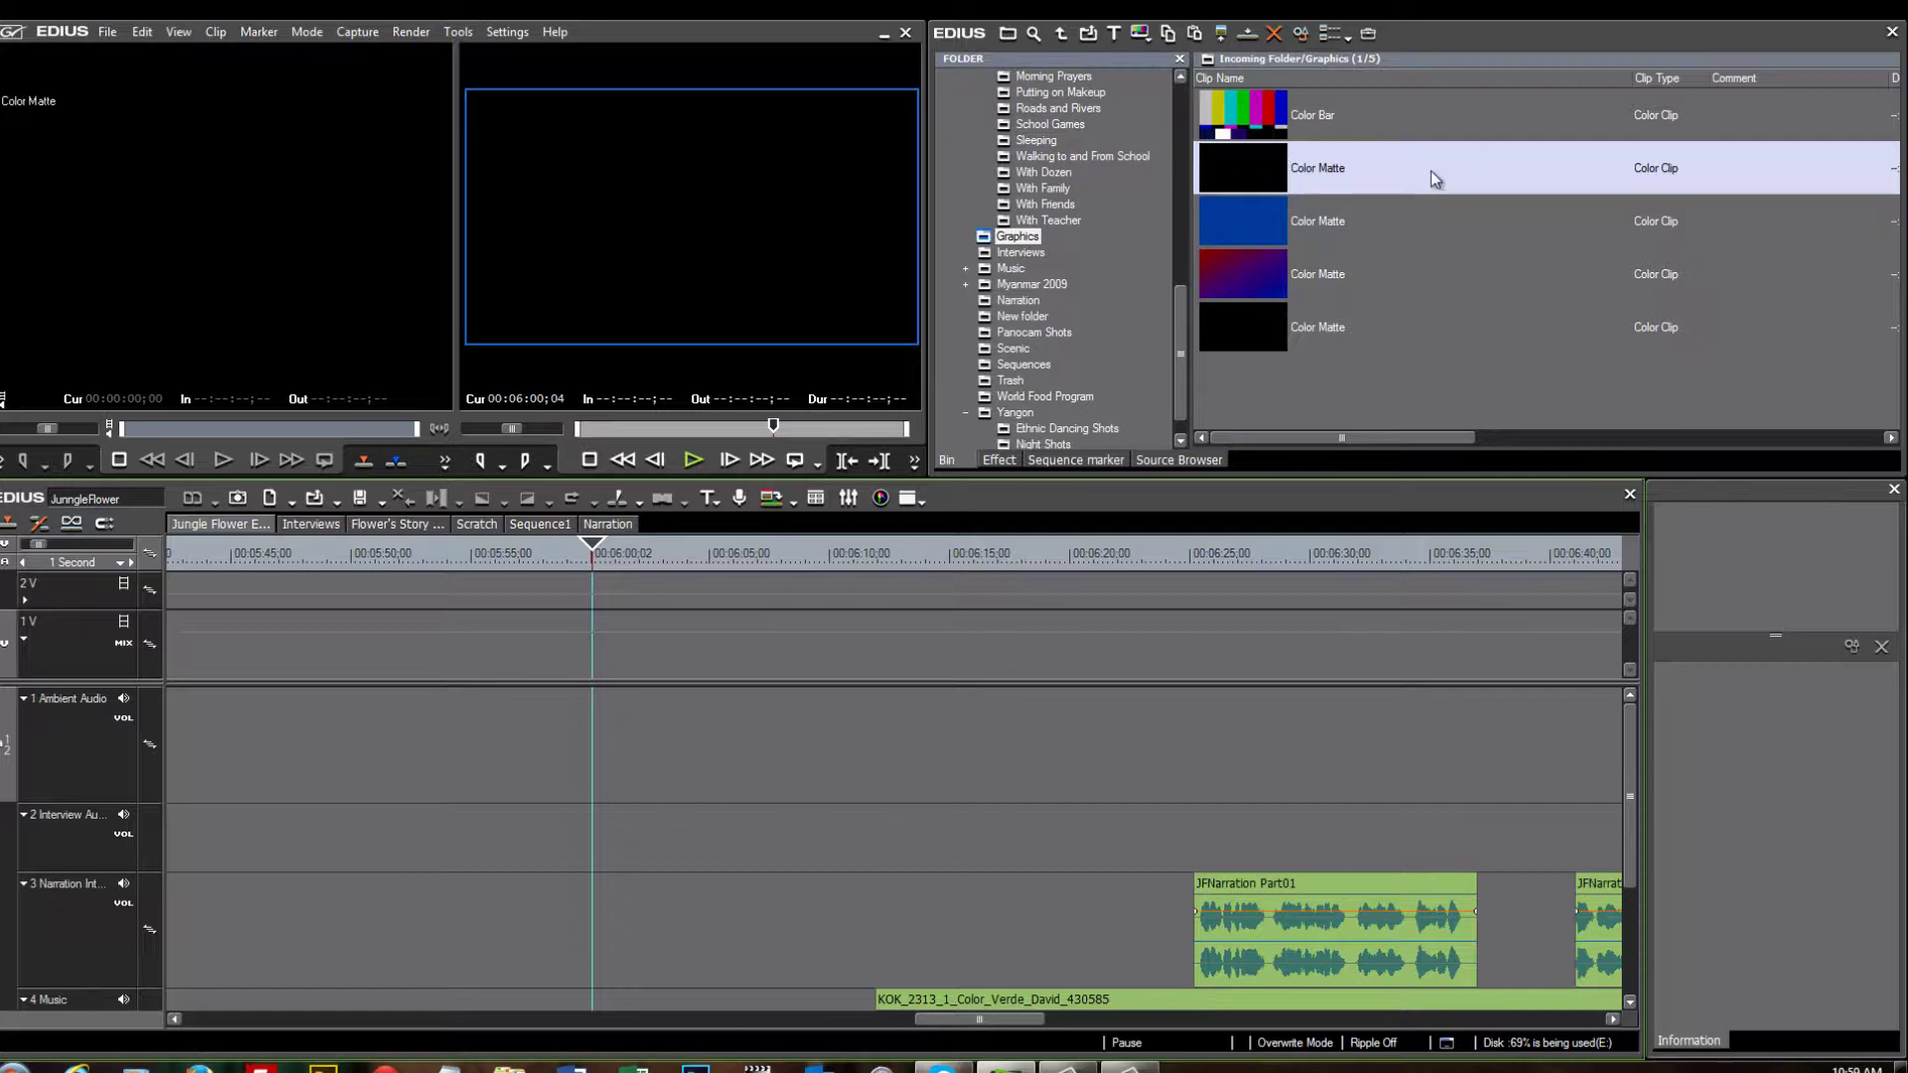
Play the timeline briefly and move the playhead back to 00:05:57;12
key(space)
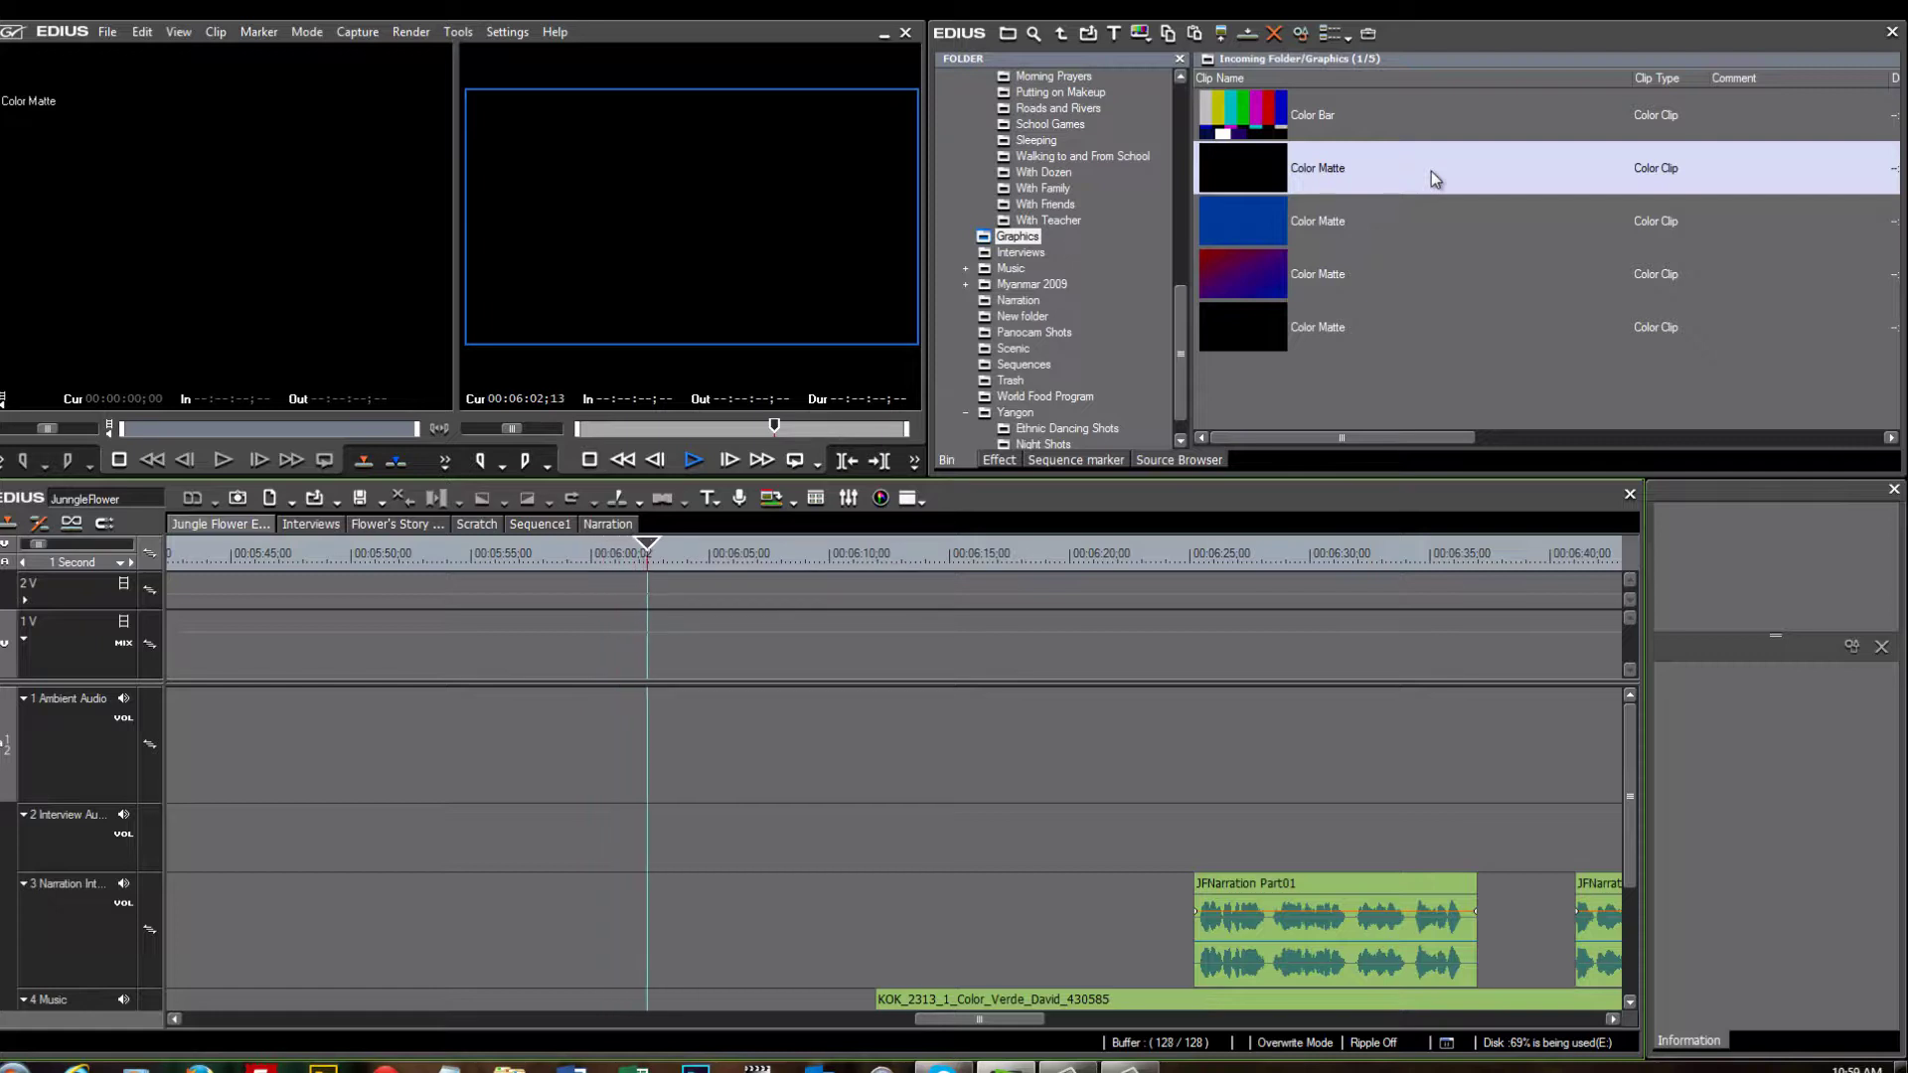
drag(675, 555, 529, 563)
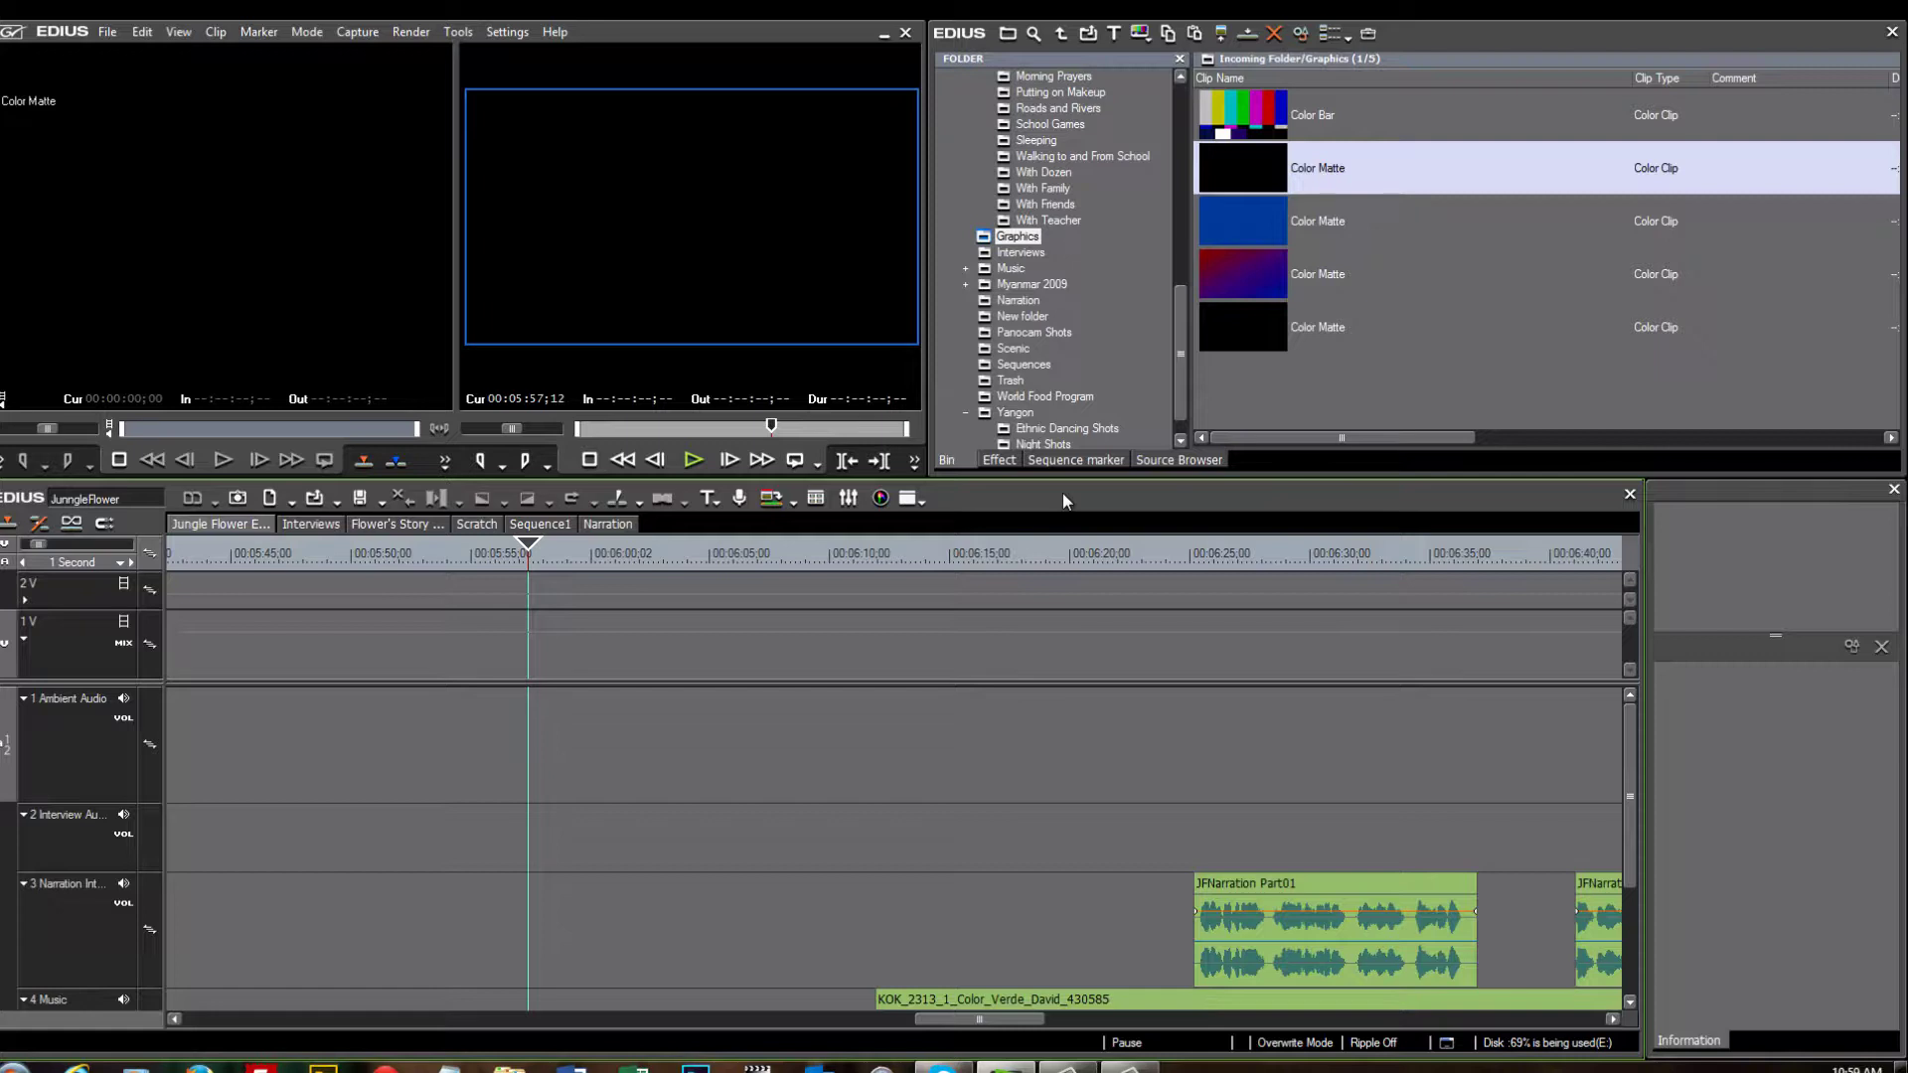
Switch the active window among the bin, the preview monitors and the timeline, ending with the bin active
click(1461, 39)
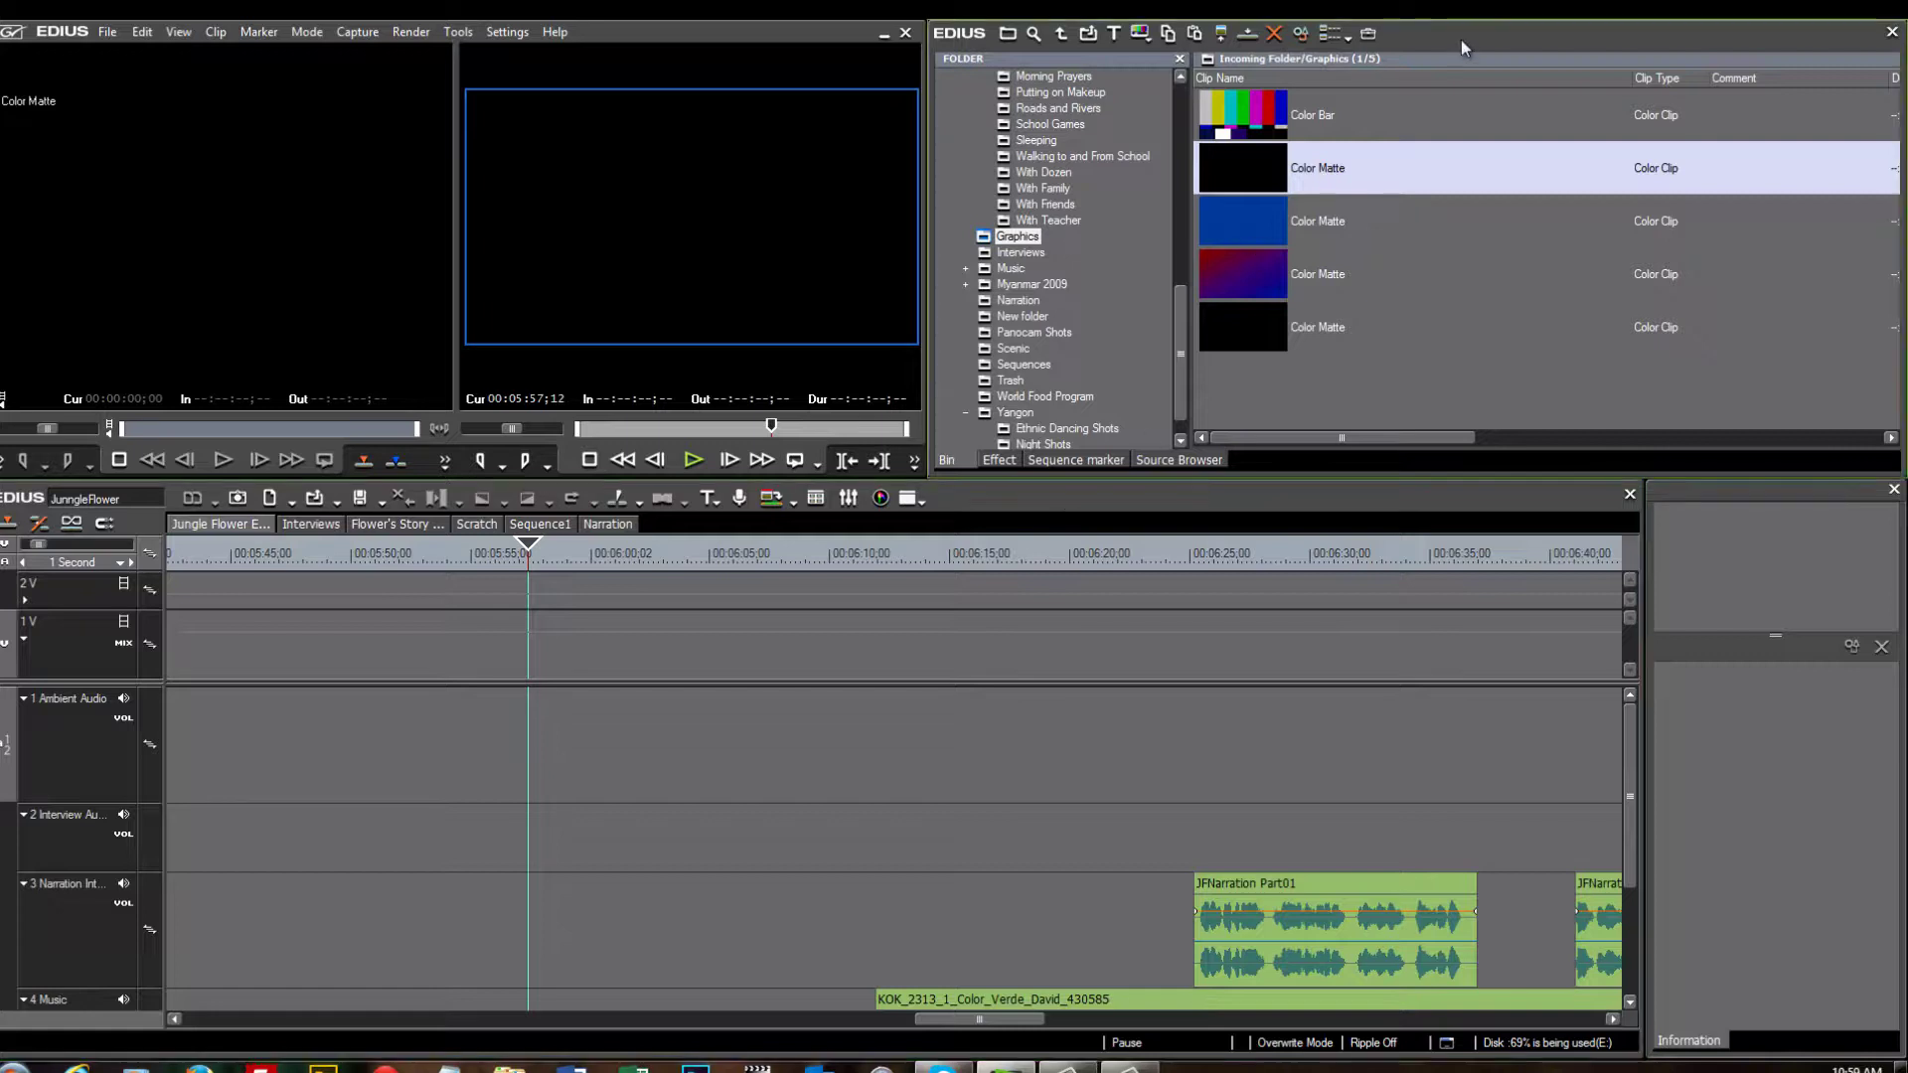
click(749, 37)
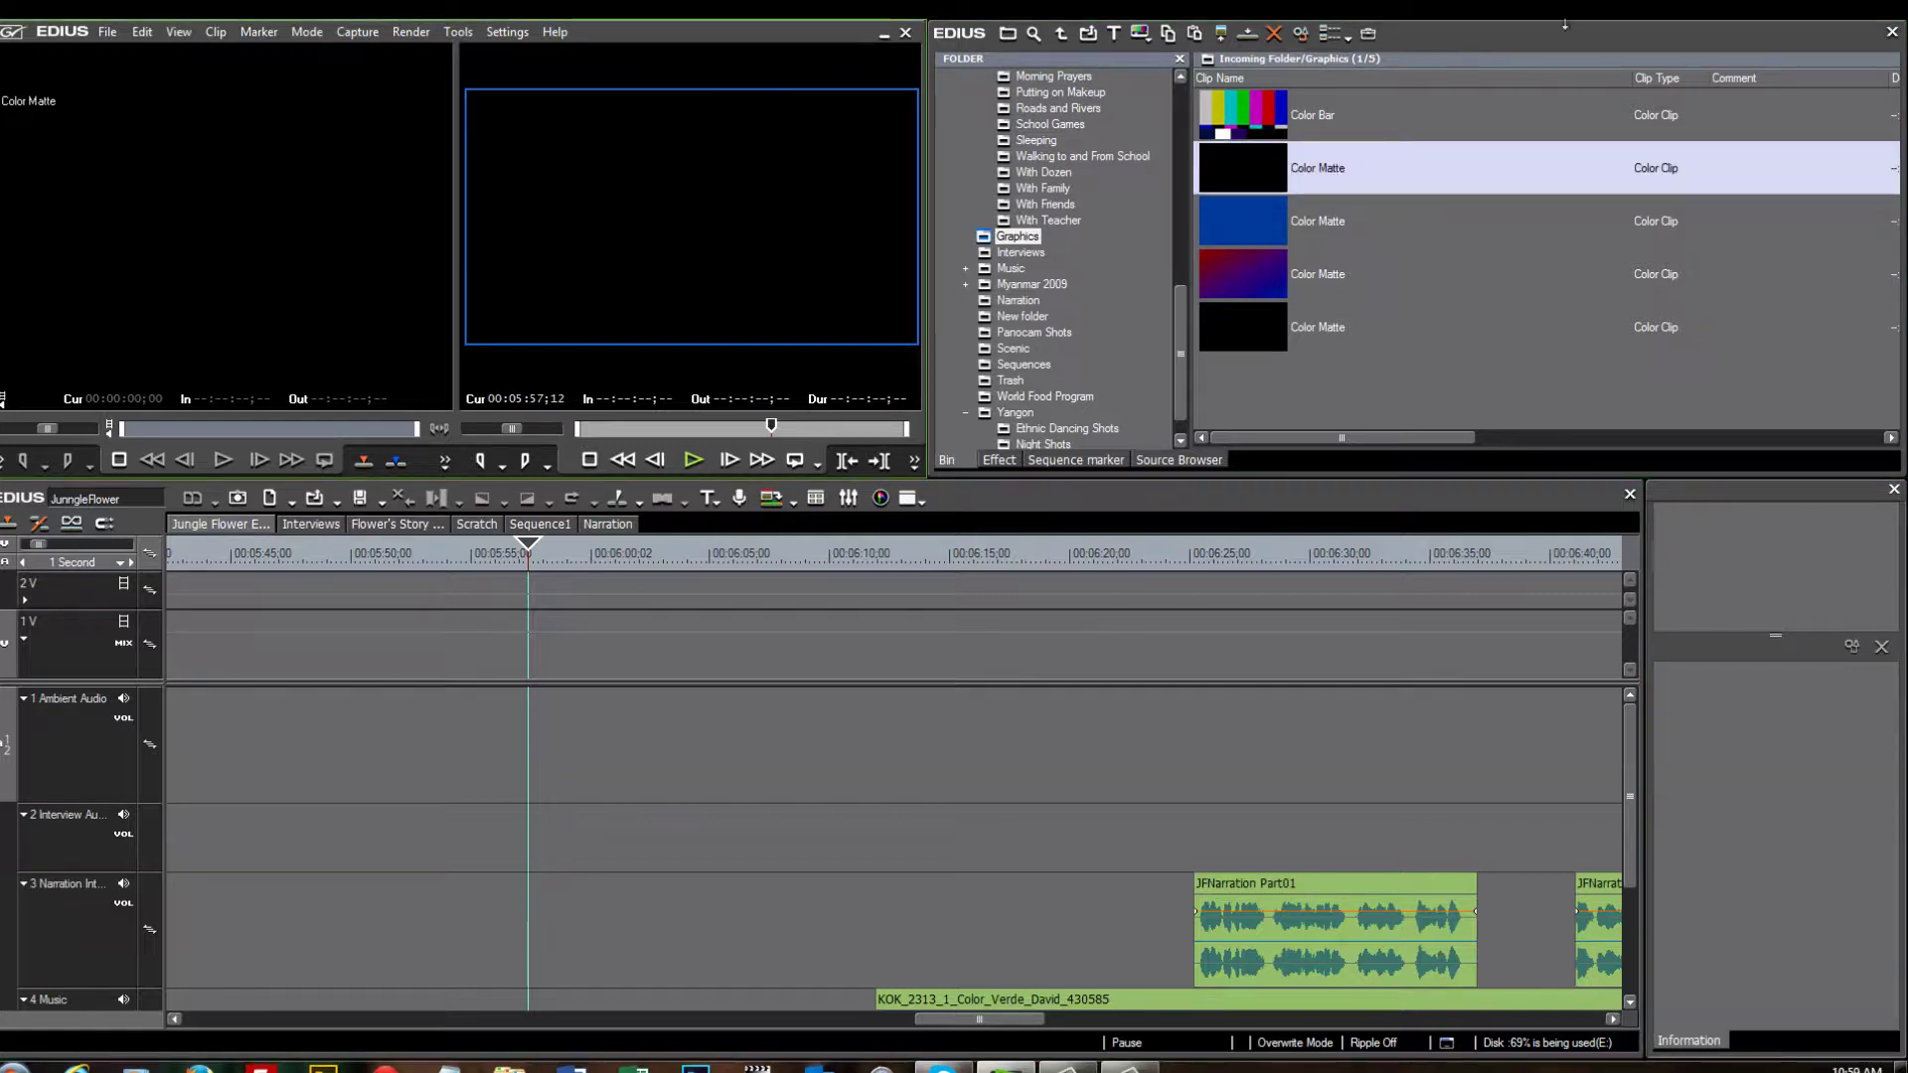
click(1511, 34)
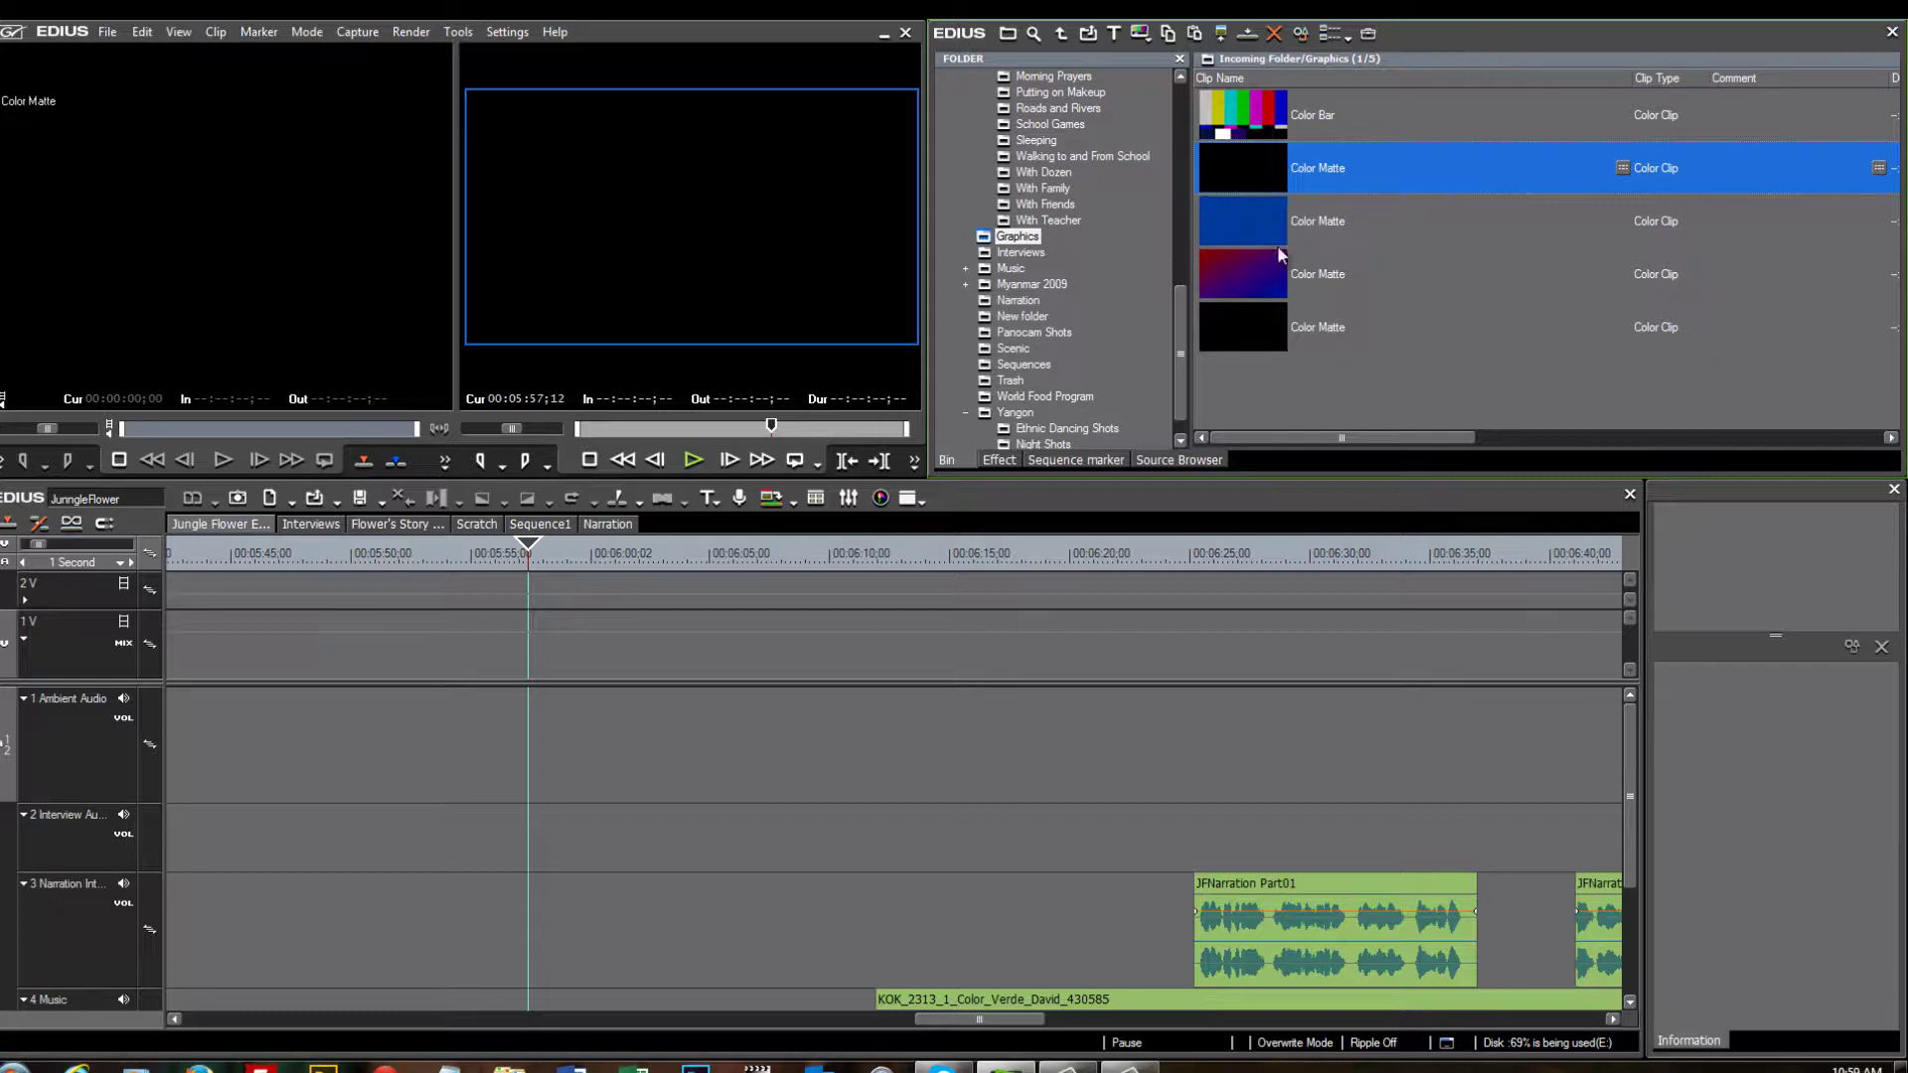
click(1135, 492)
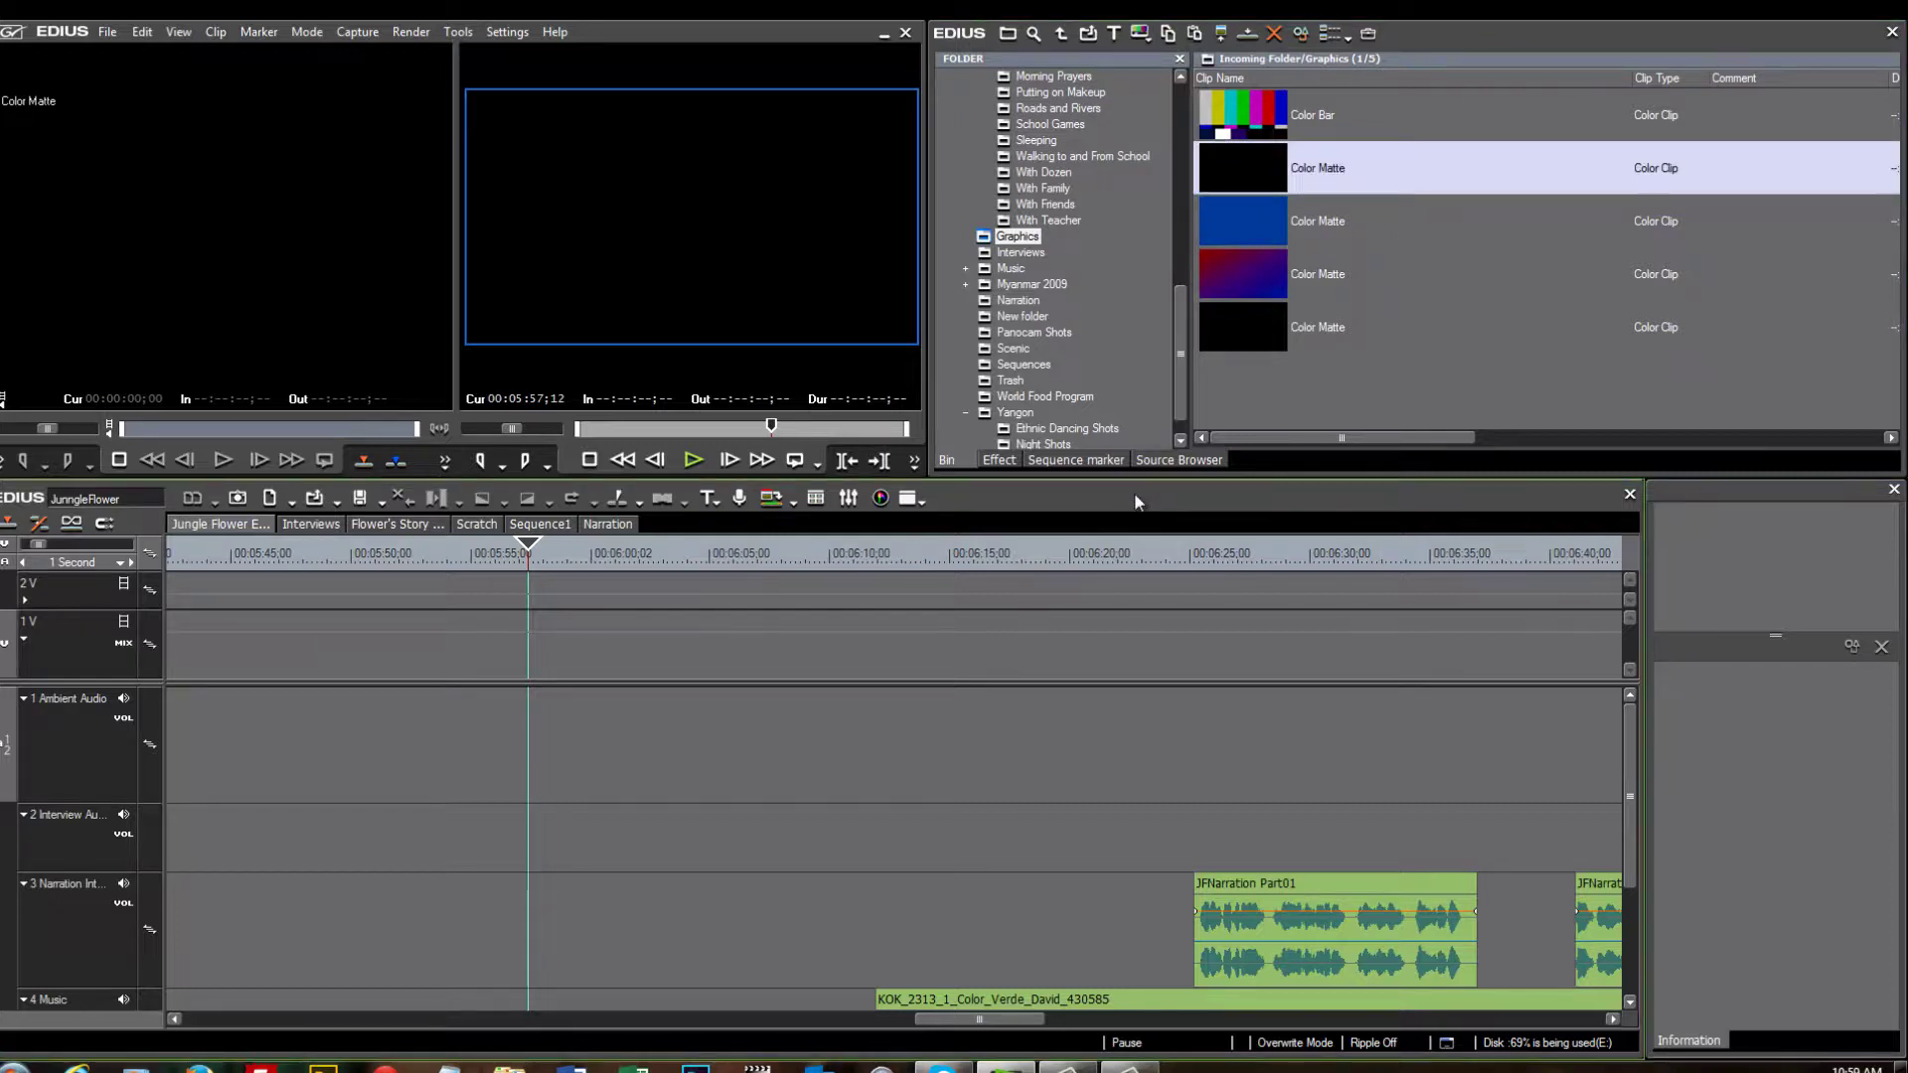
click(1451, 34)
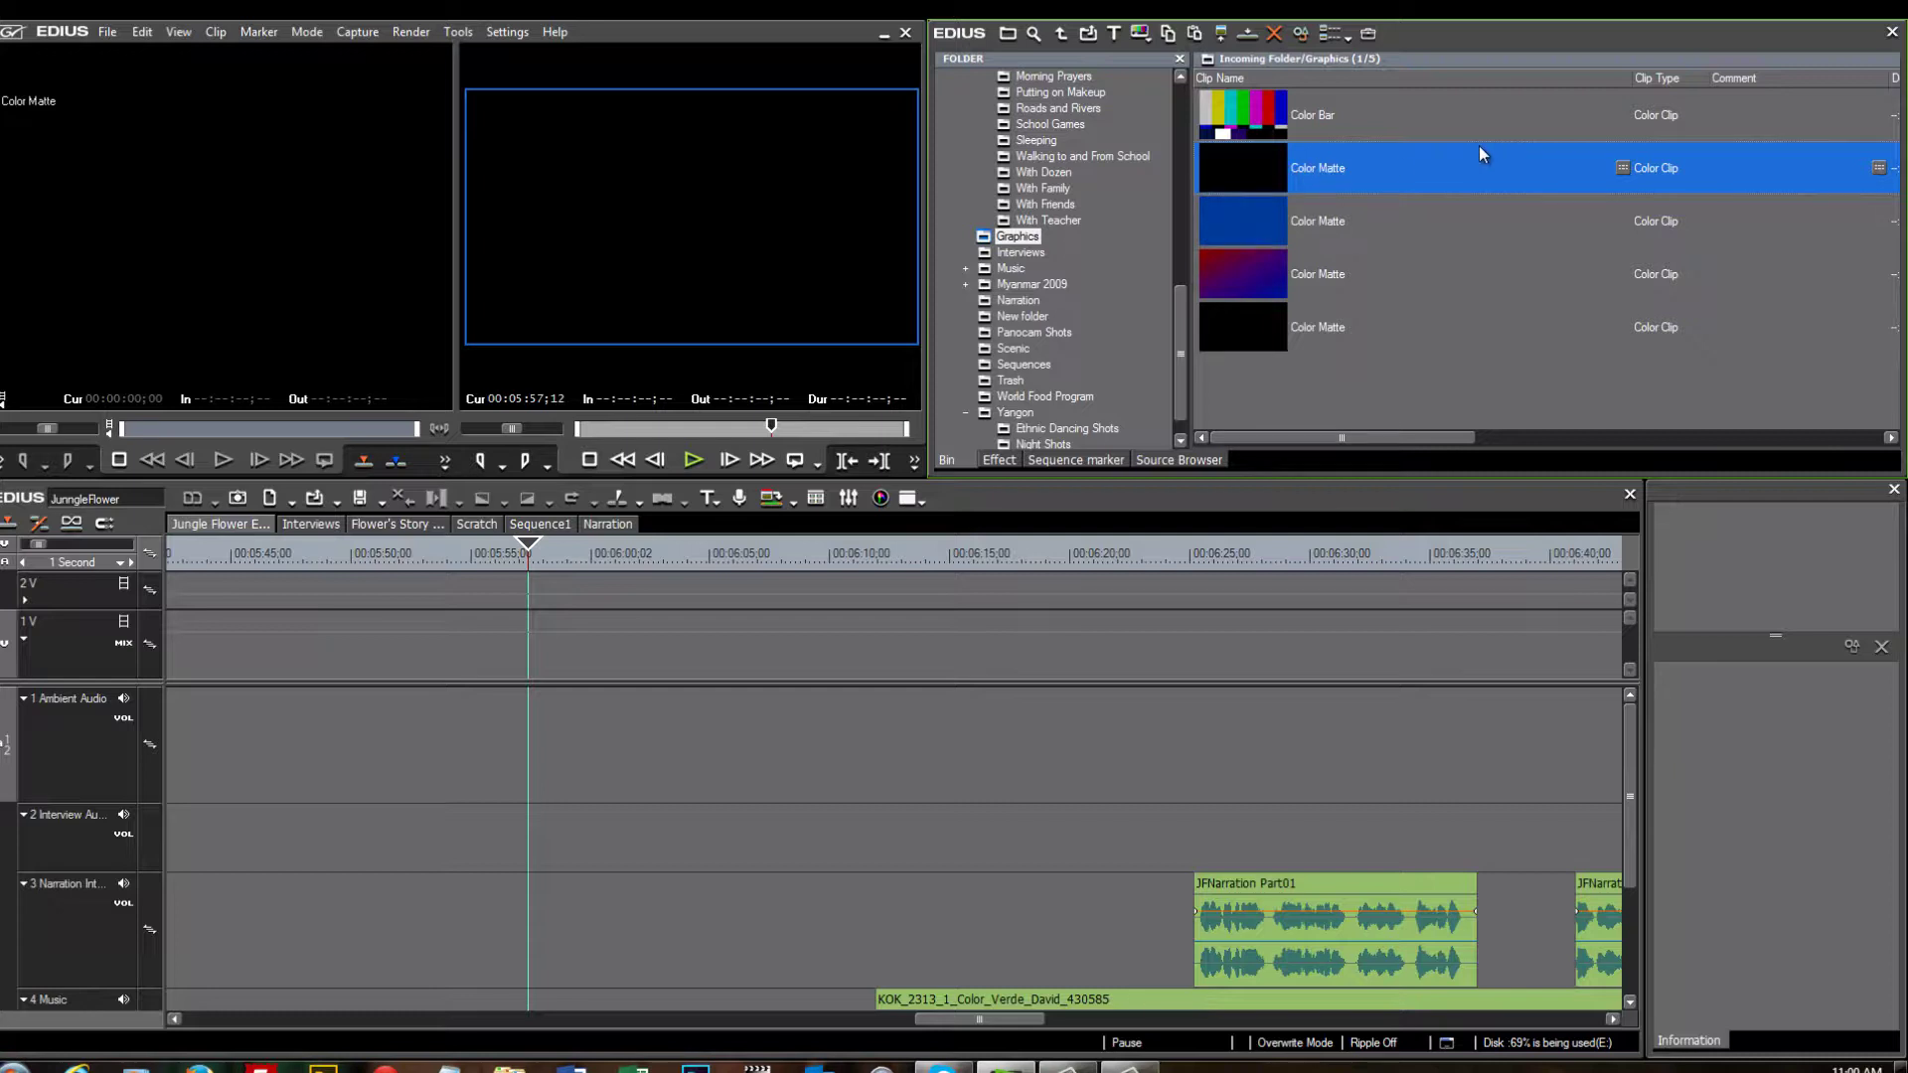
Add the selected black color matte to 1 V and 1 Ambient Audio at 00:05:57;12 and return the playhead to its start
key(shift+Return)
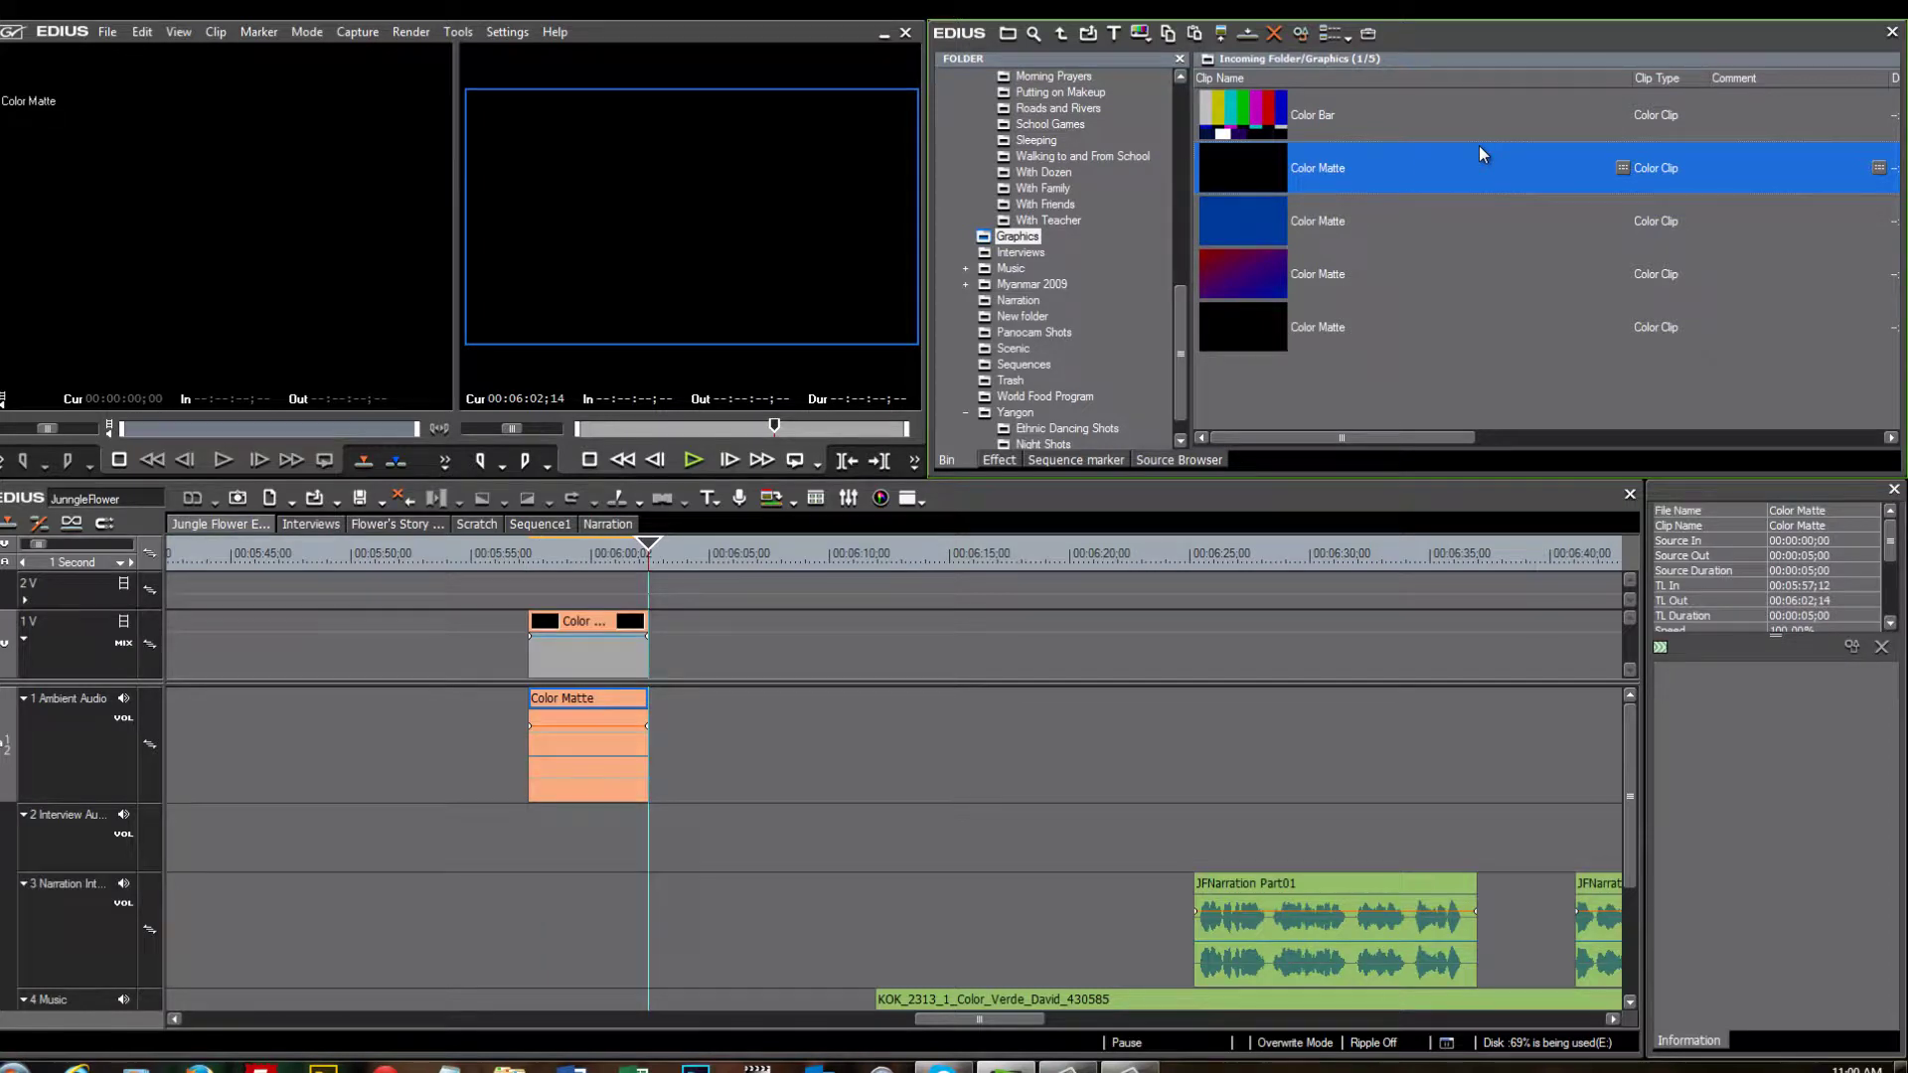
drag(648, 553, 528, 559)
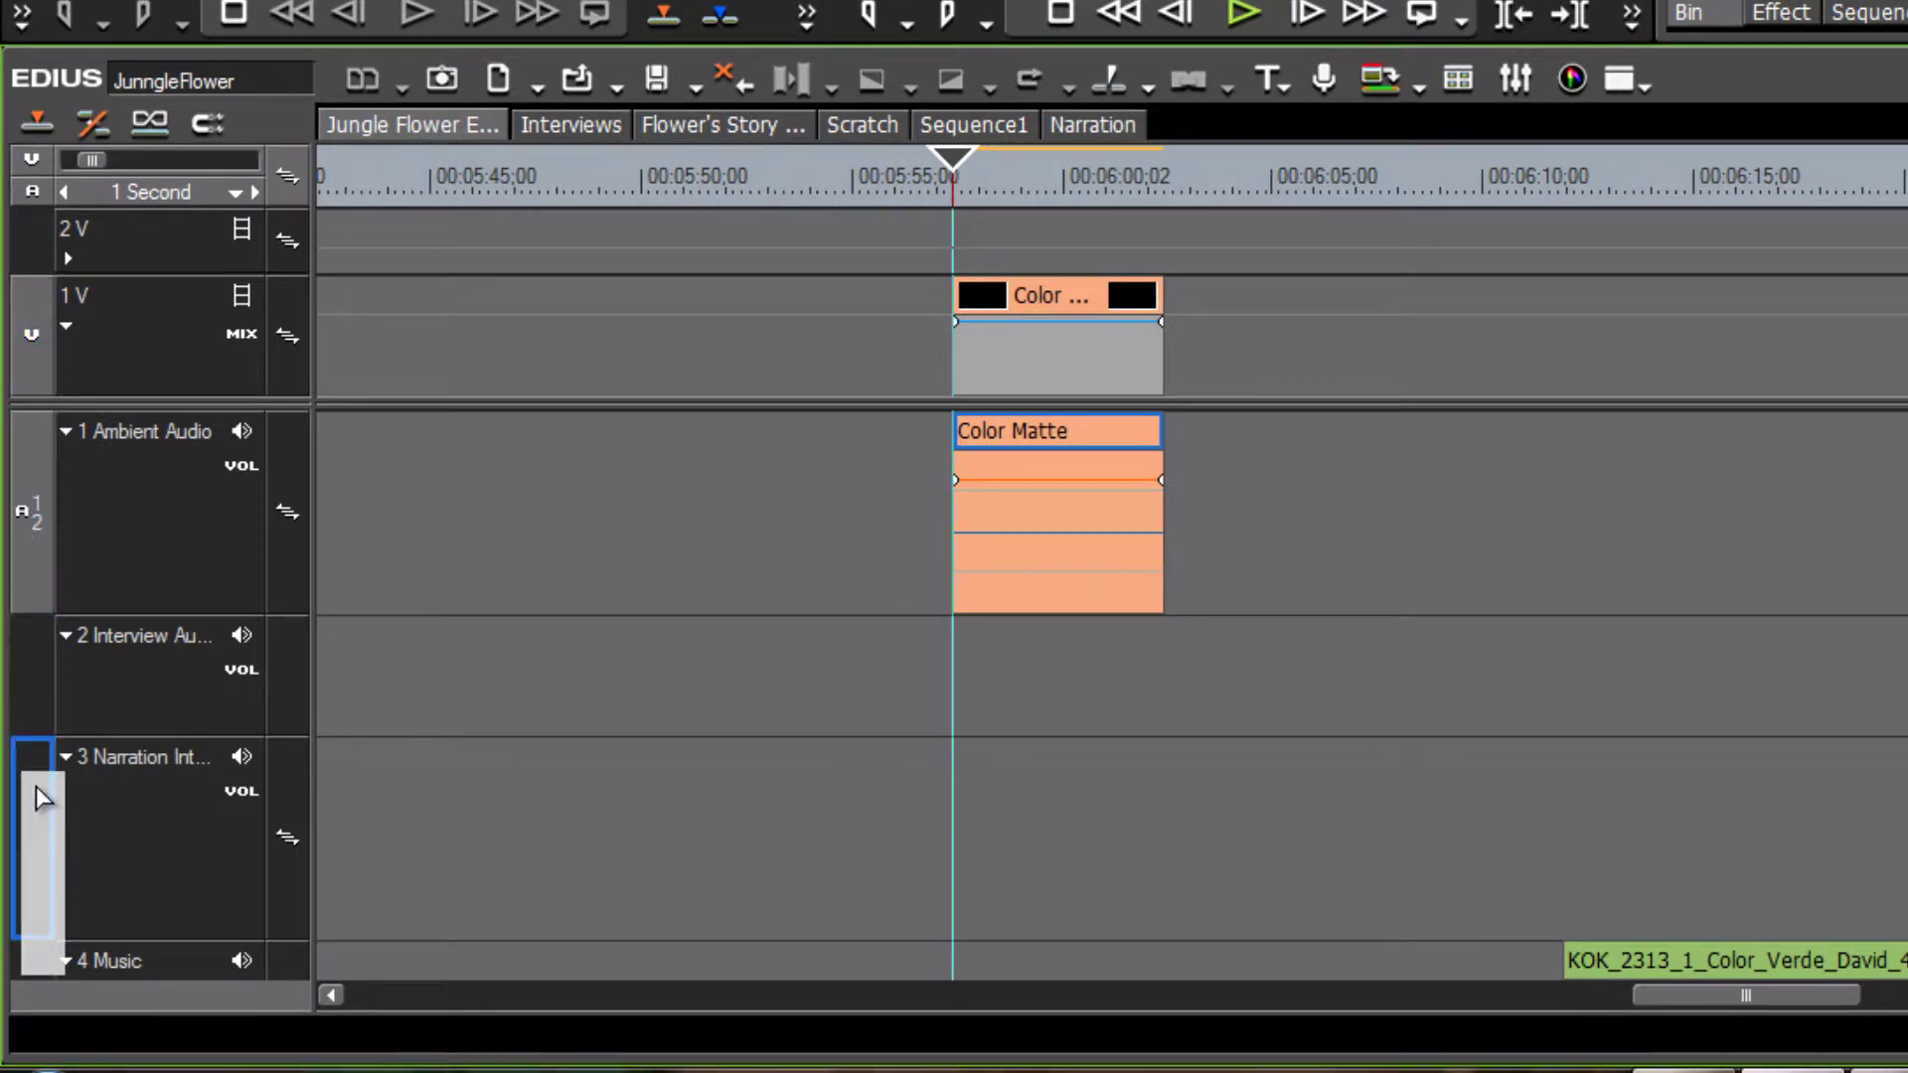
Patch the source audio to 3 Narration and put the black color matte on 1 V and 3 Narration in place of the existing one
drag(36, 787, 35, 787)
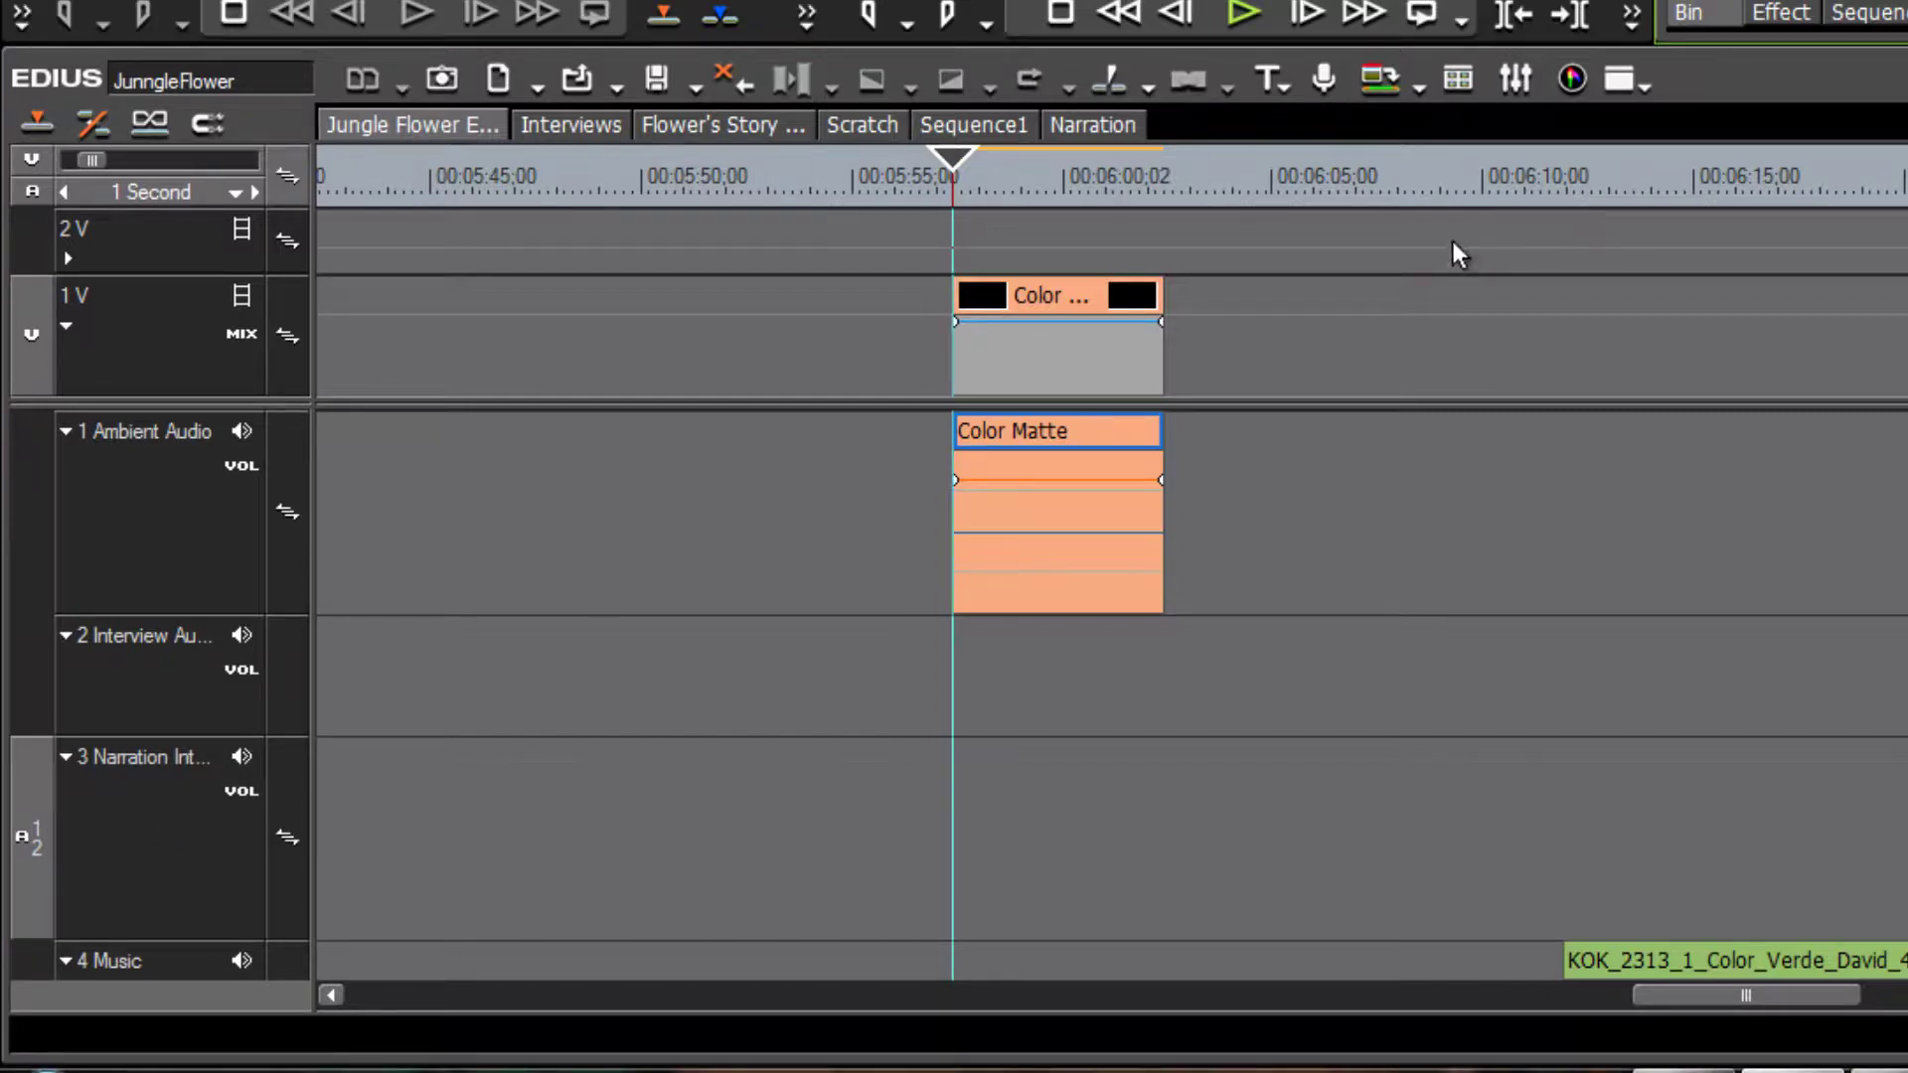
key(ctrl+x)
key(ctrl+v)
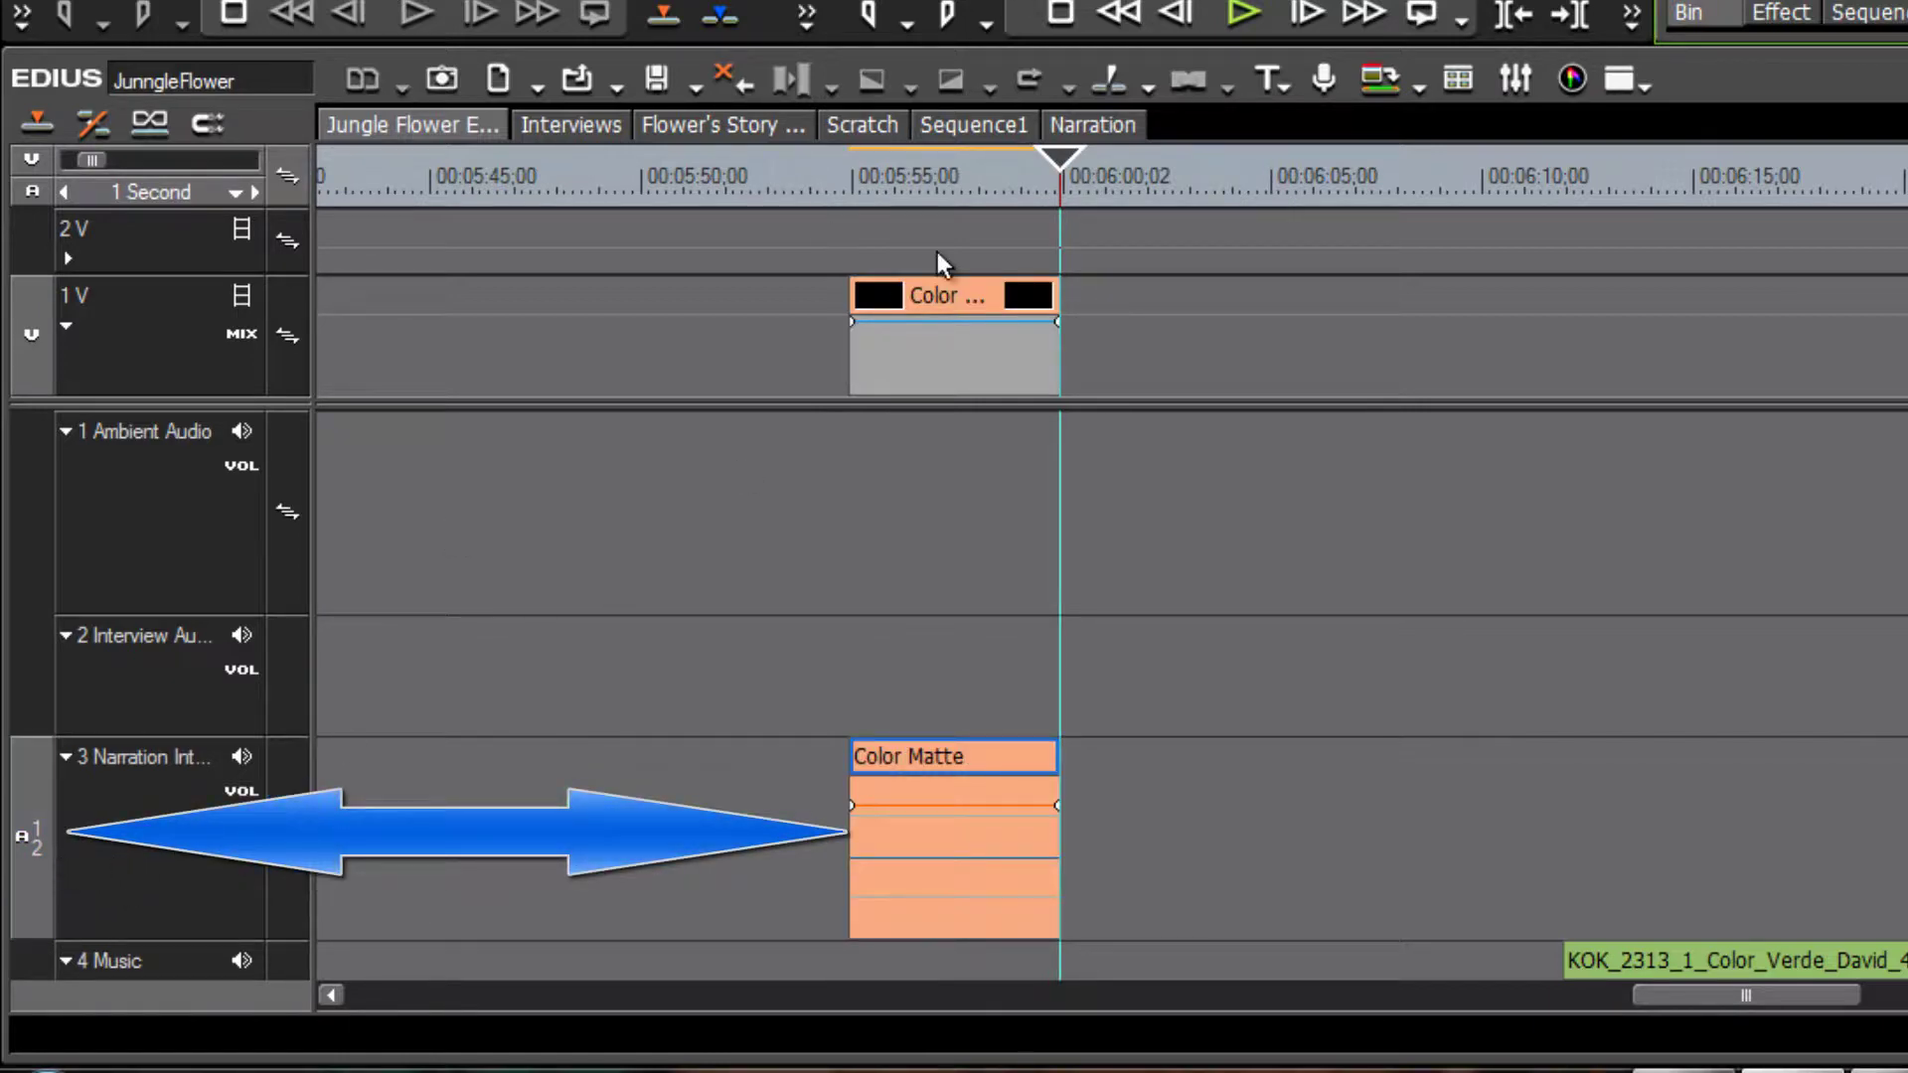
Delete the matte from 1 V and 3 Narration, move the playhead to 00:05:58;14 and patch the source audio back to 1 Ambient Audio
key(Delete)
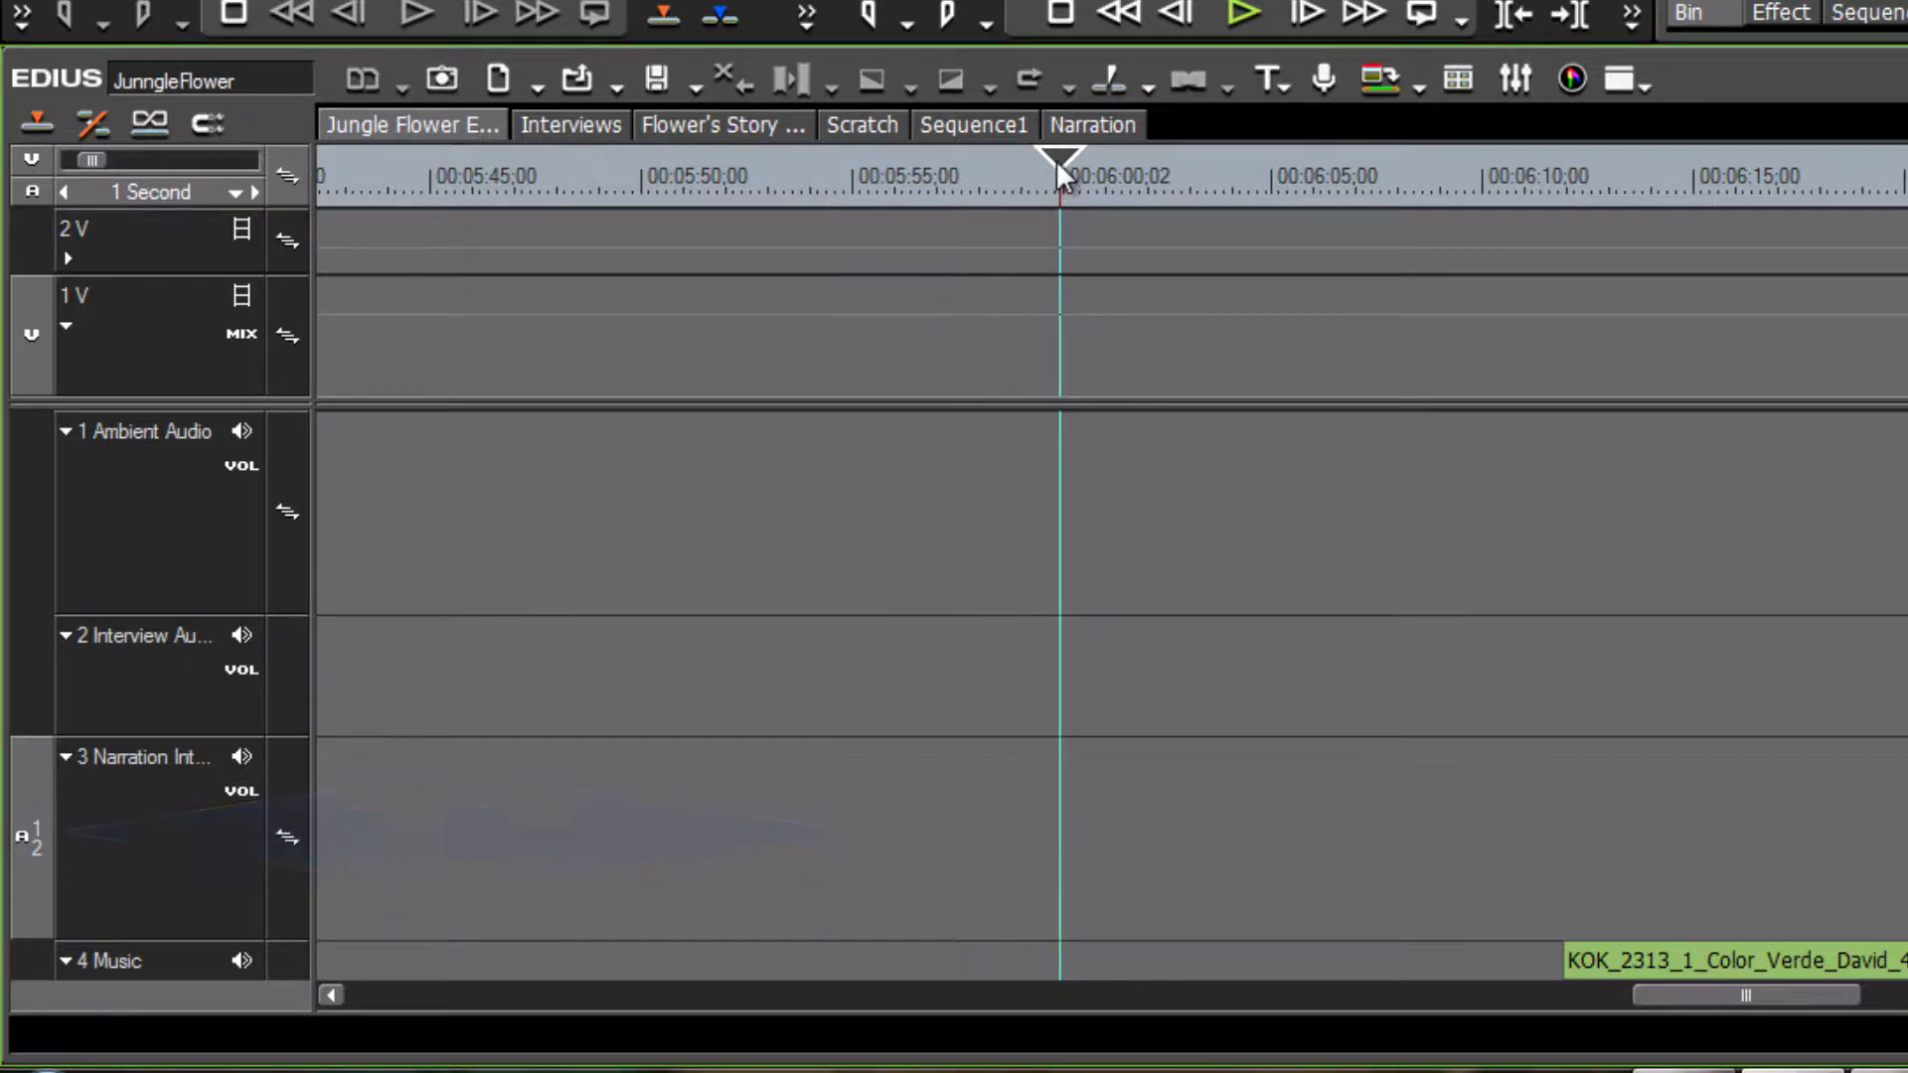
drag(1055, 159, 996, 163)
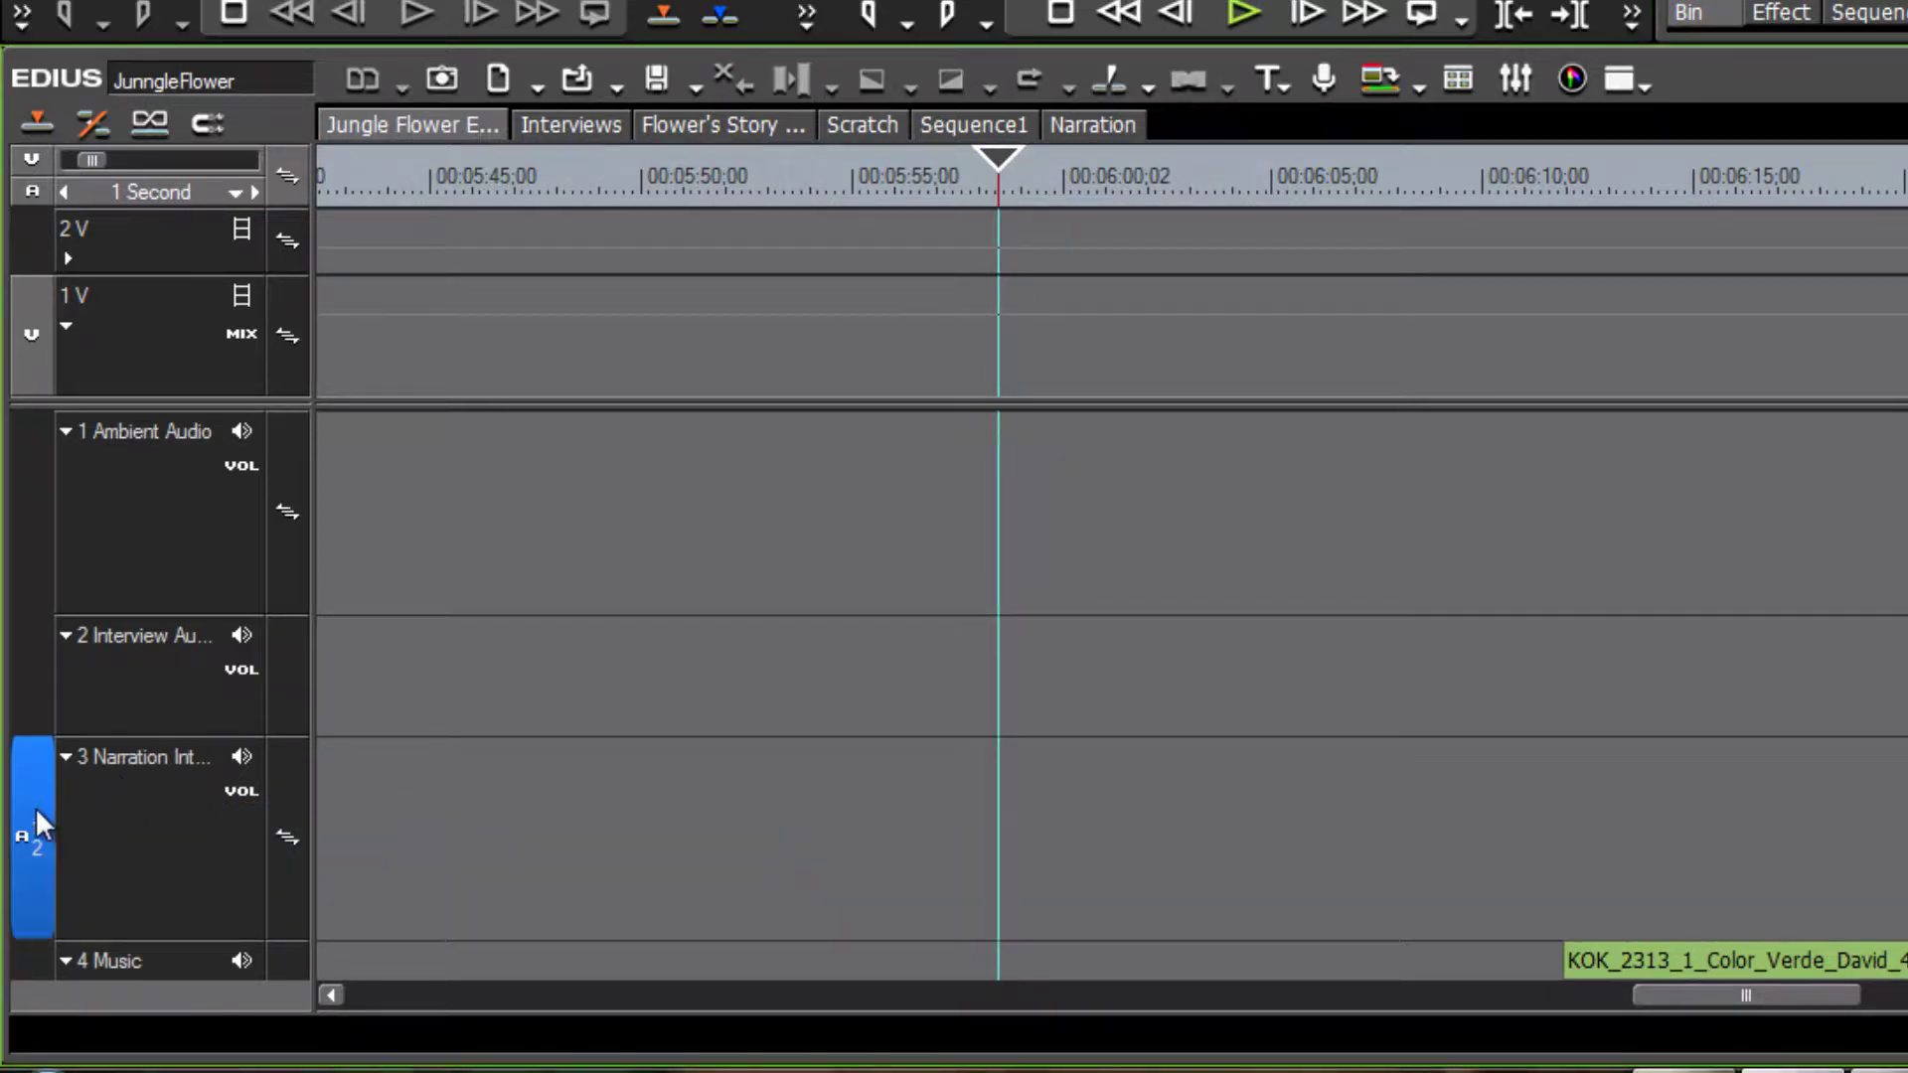
drag(34, 807, 44, 459)
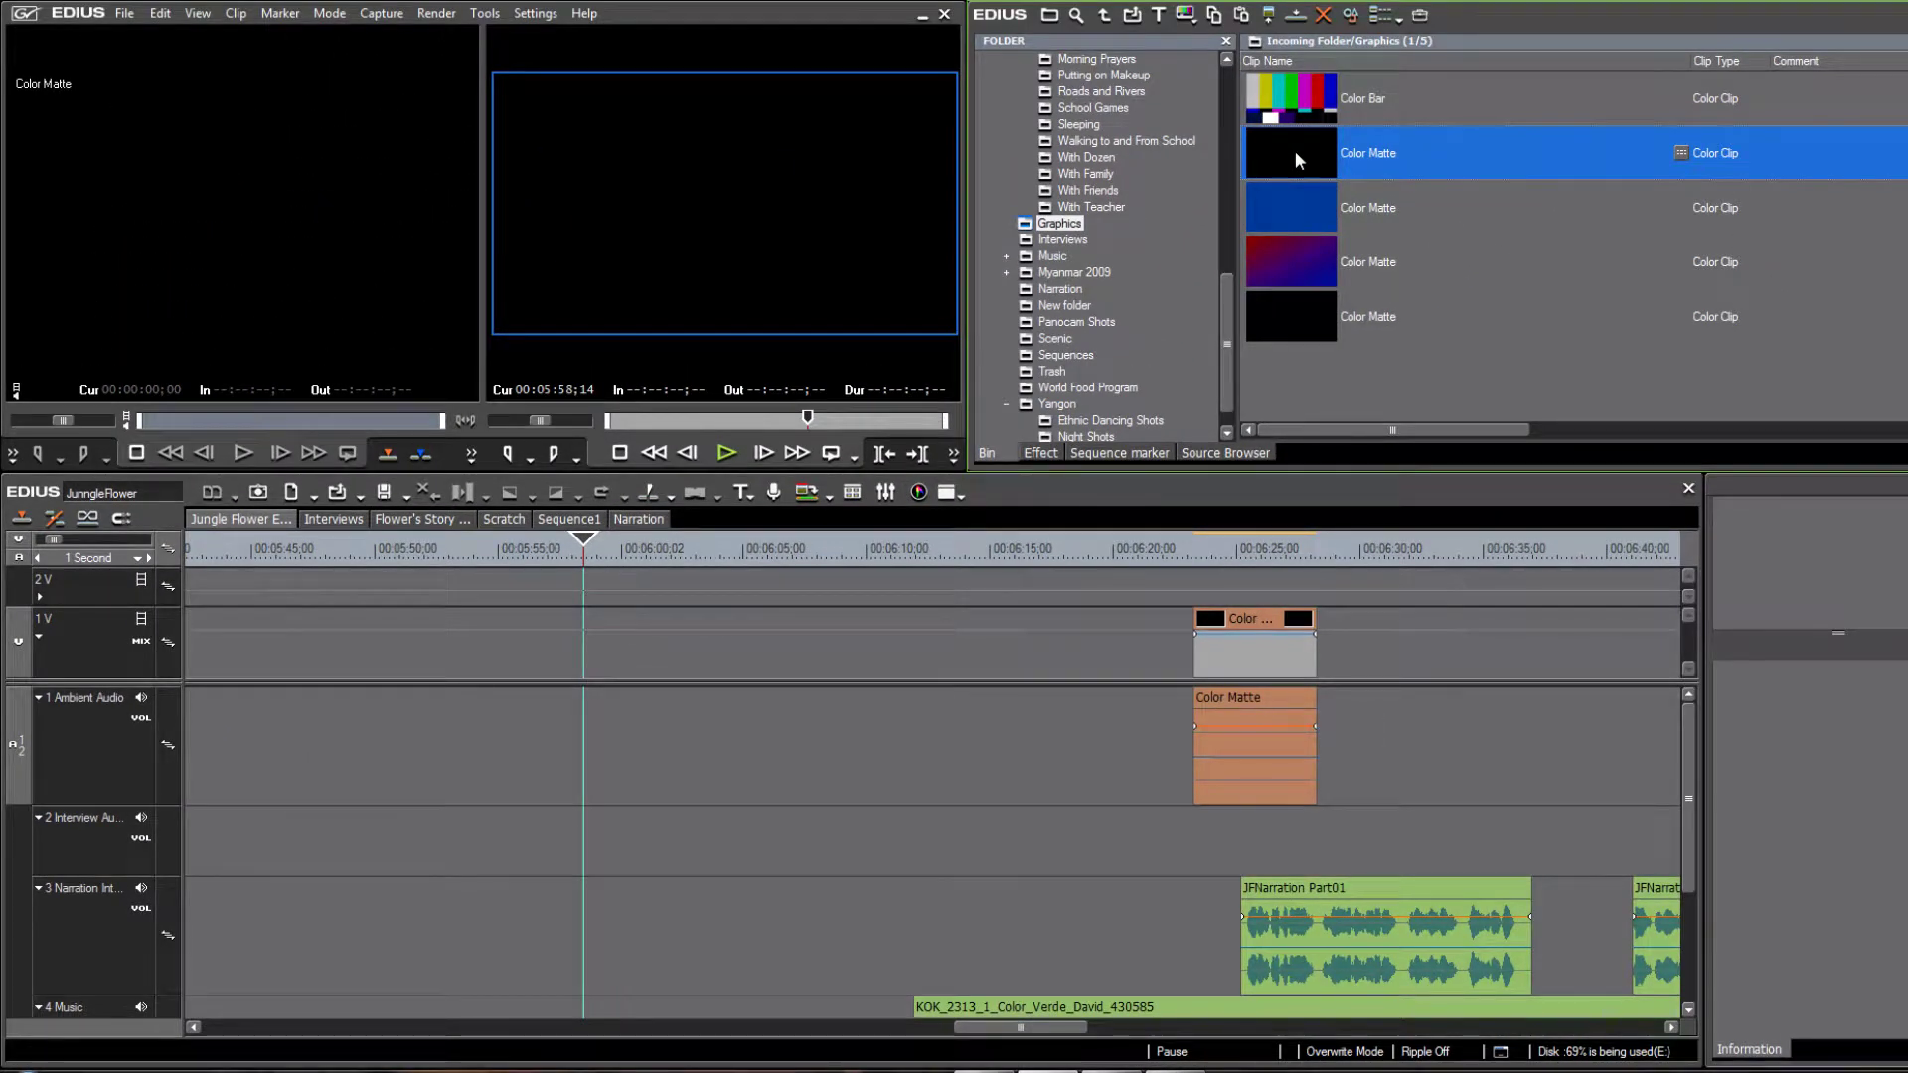
Add the black color matte to 1 V and 1 Ambient Audio at 00:05:58;14 and delete the stray matte near 00:06:25
key(shift+Return)
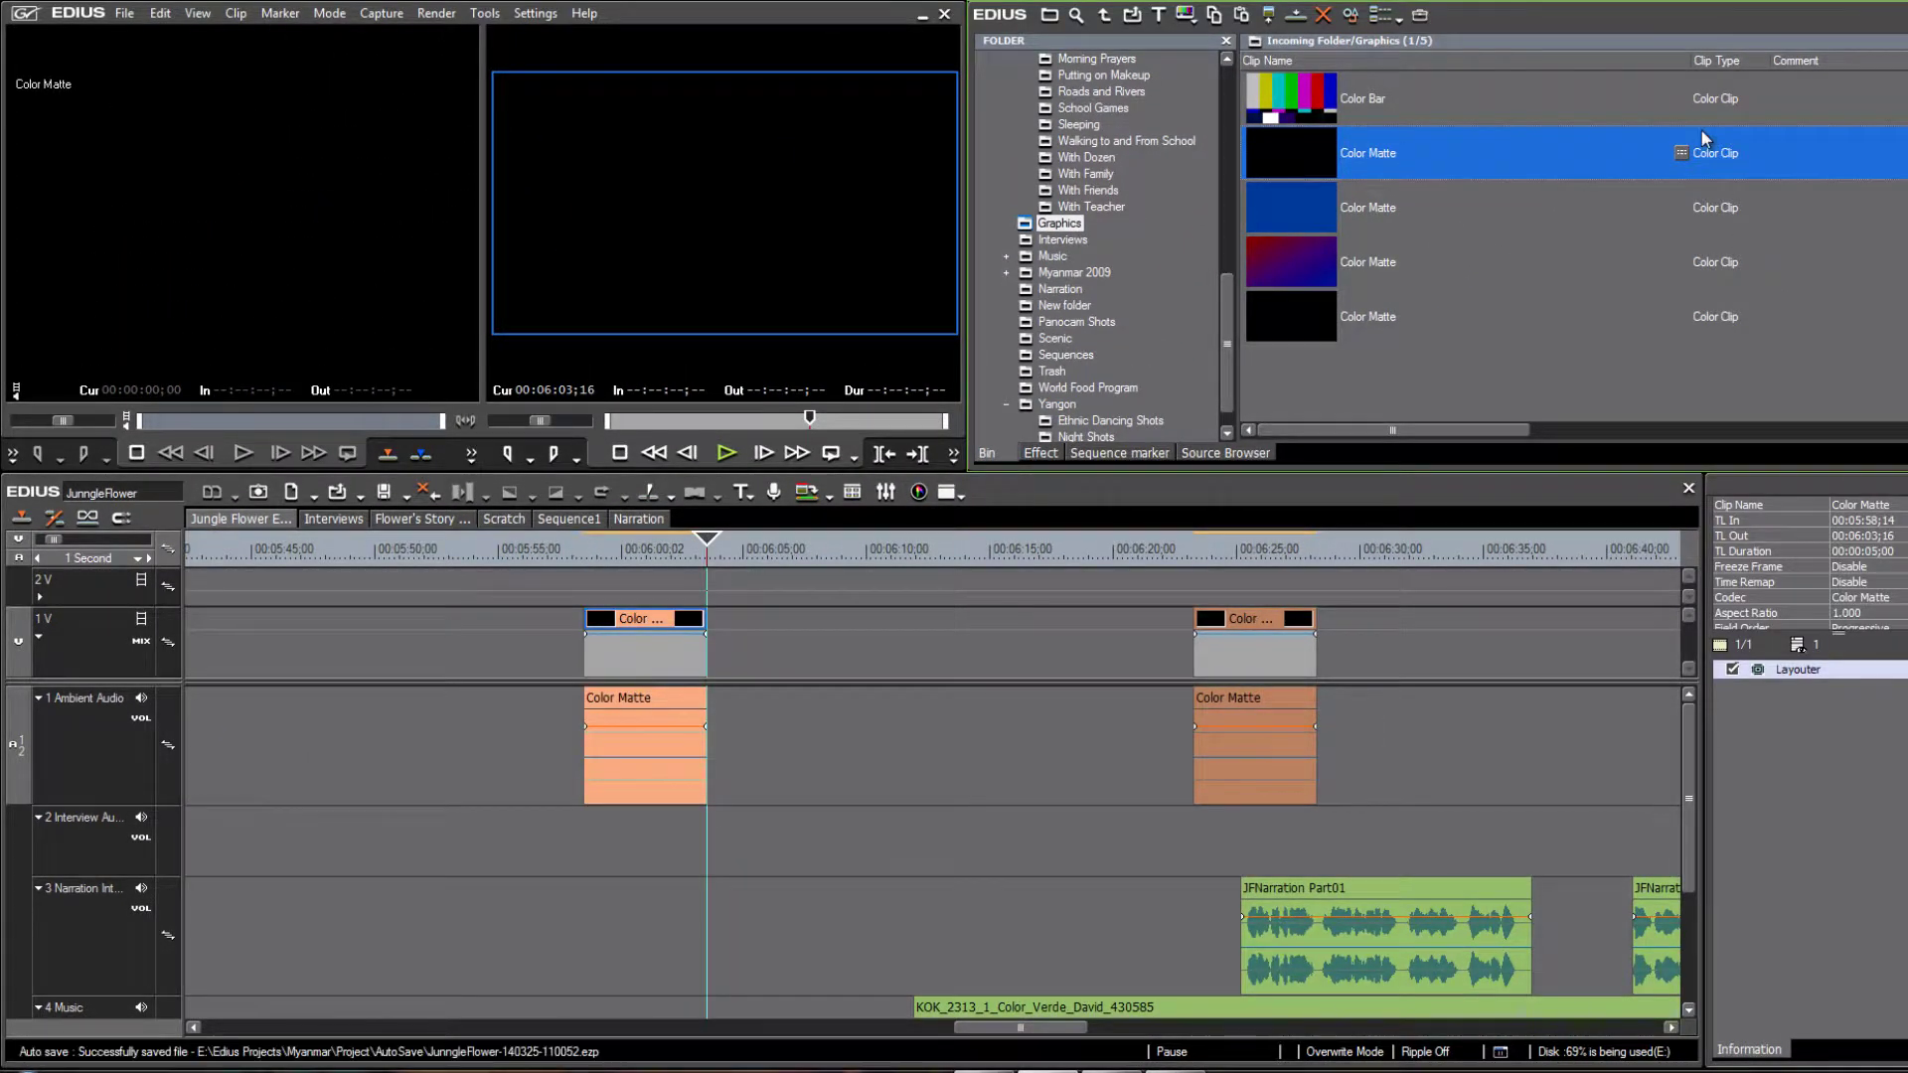
click(1332, 579)
key(Delete)
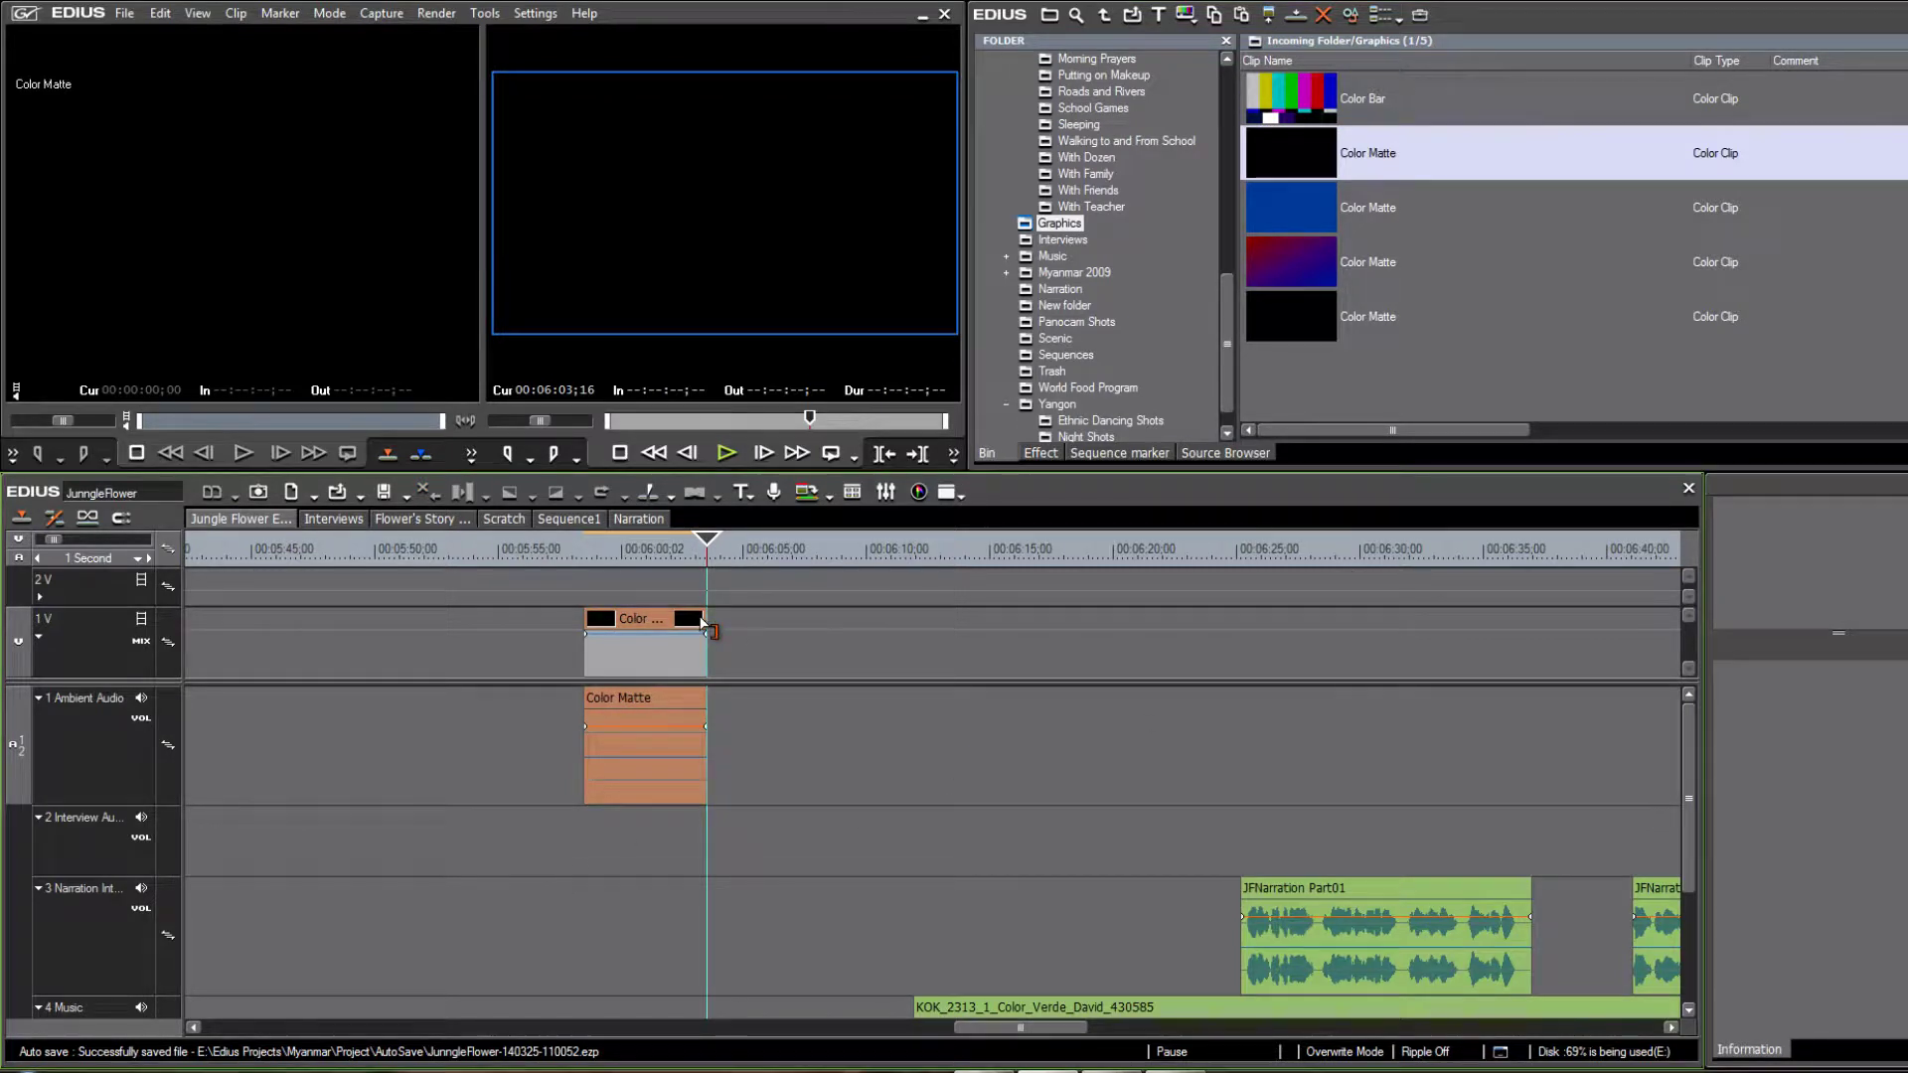
Extend the black color matte's end to 00:06:12;27 and place the playhead at the music's start, 00:06:11;27
drag(701, 622, 934, 640)
click(912, 555)
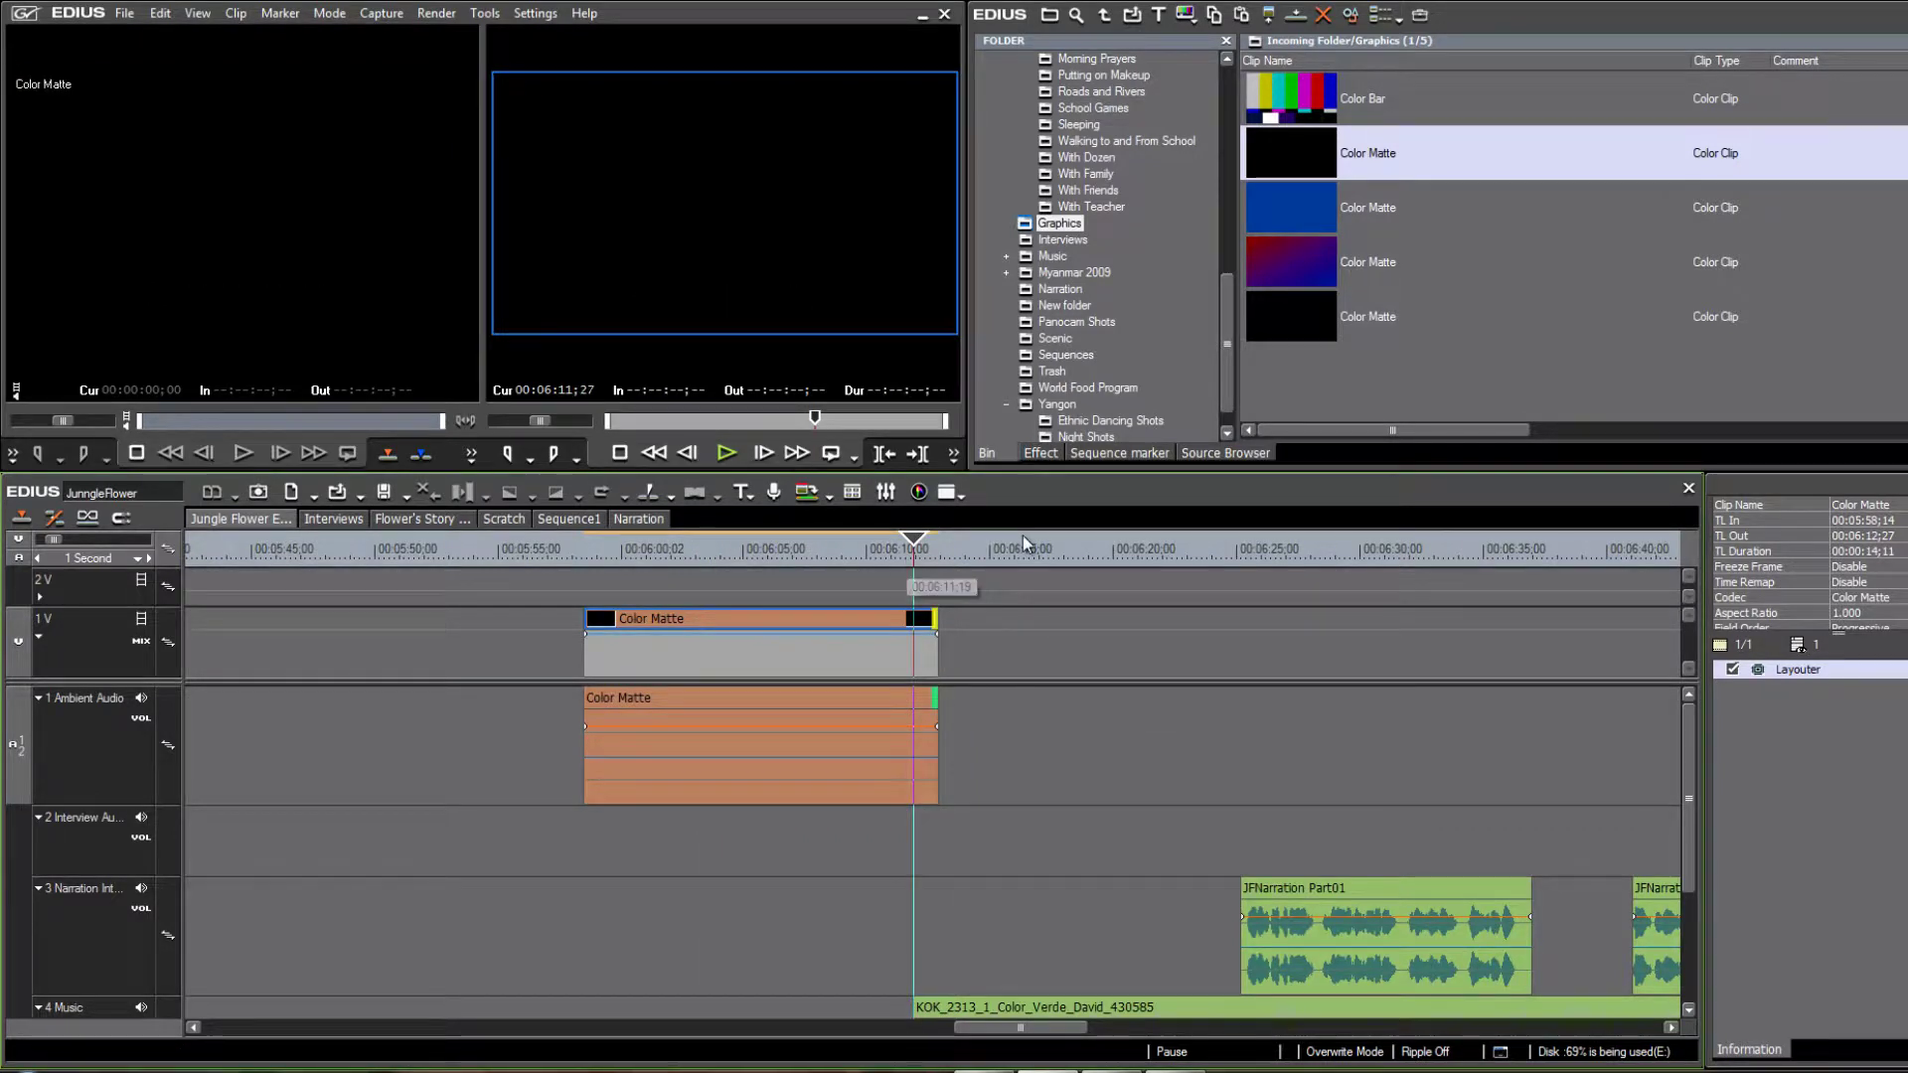
Open the Collecting Leaves folder under Flower's Story and play clip 01830 in the source player
drag(1228, 382, 1236, 200)
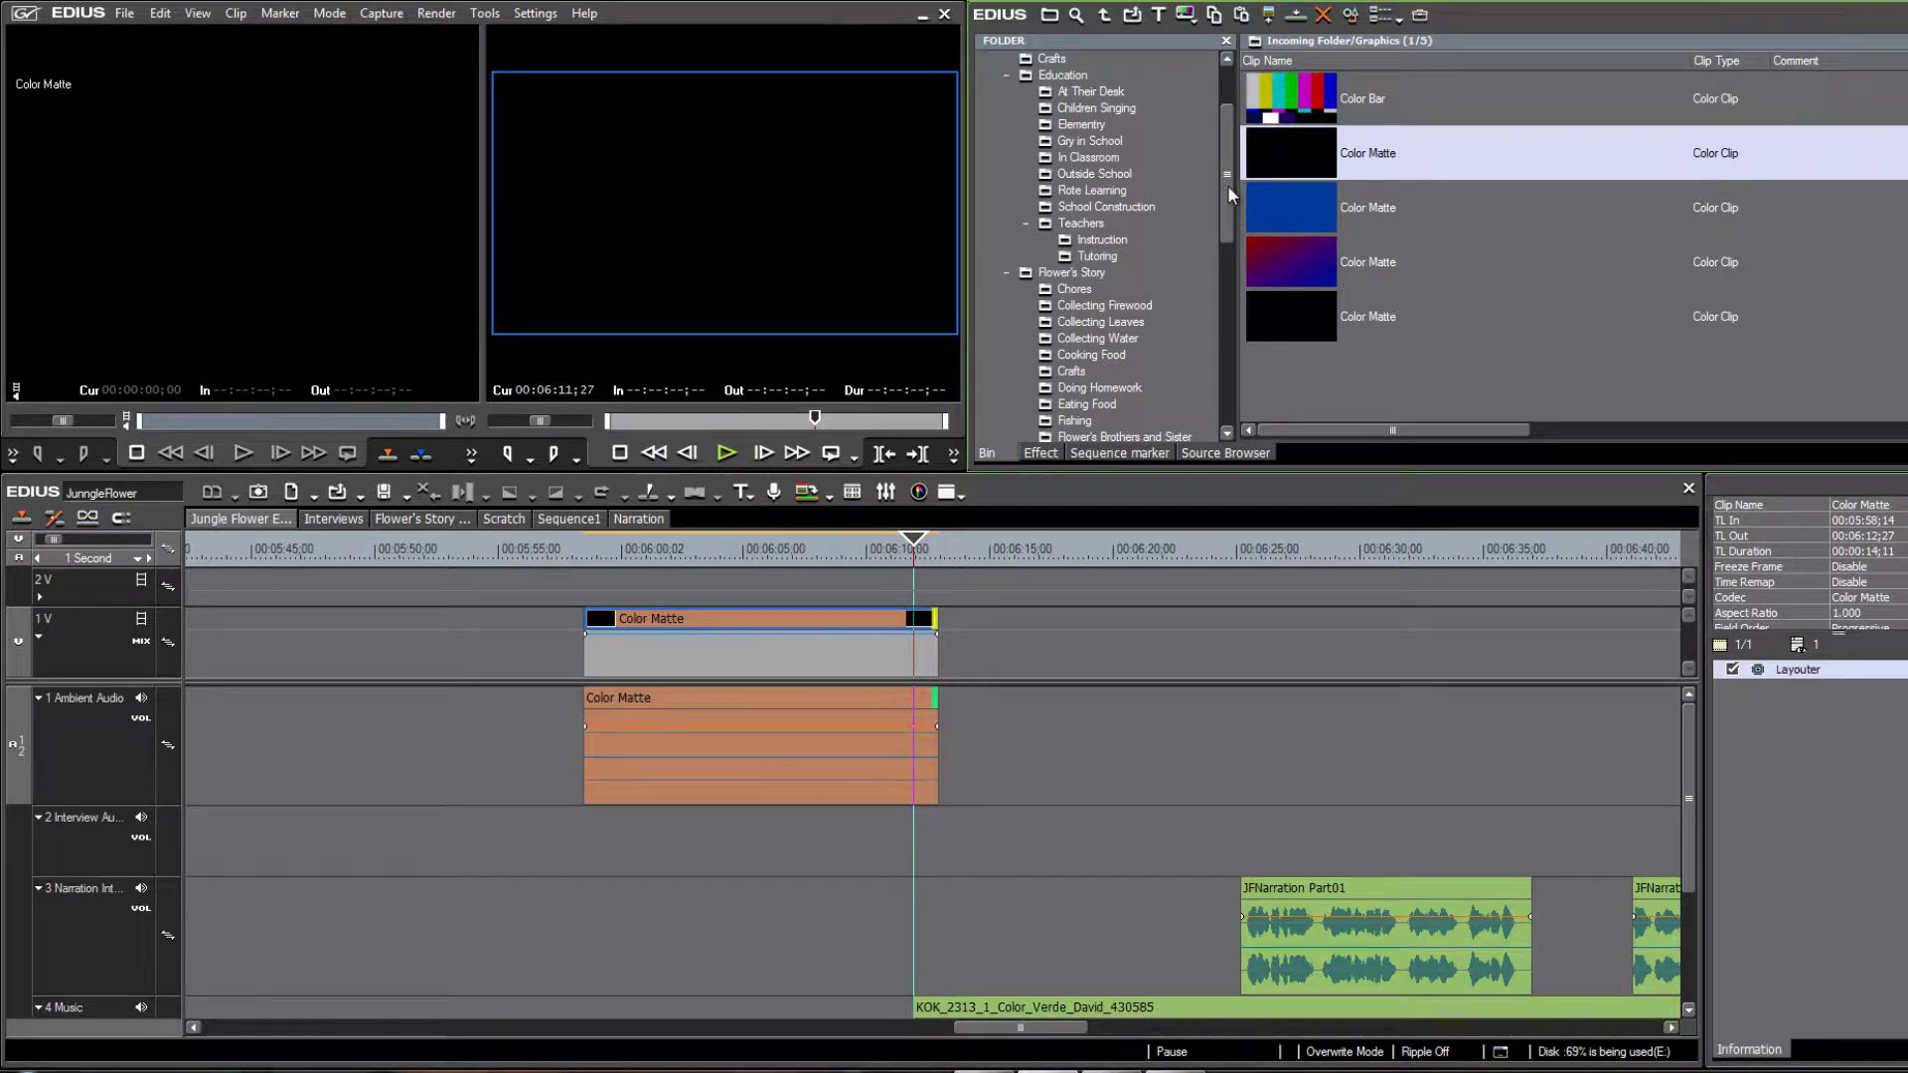
drag(1226, 185, 1230, 147)
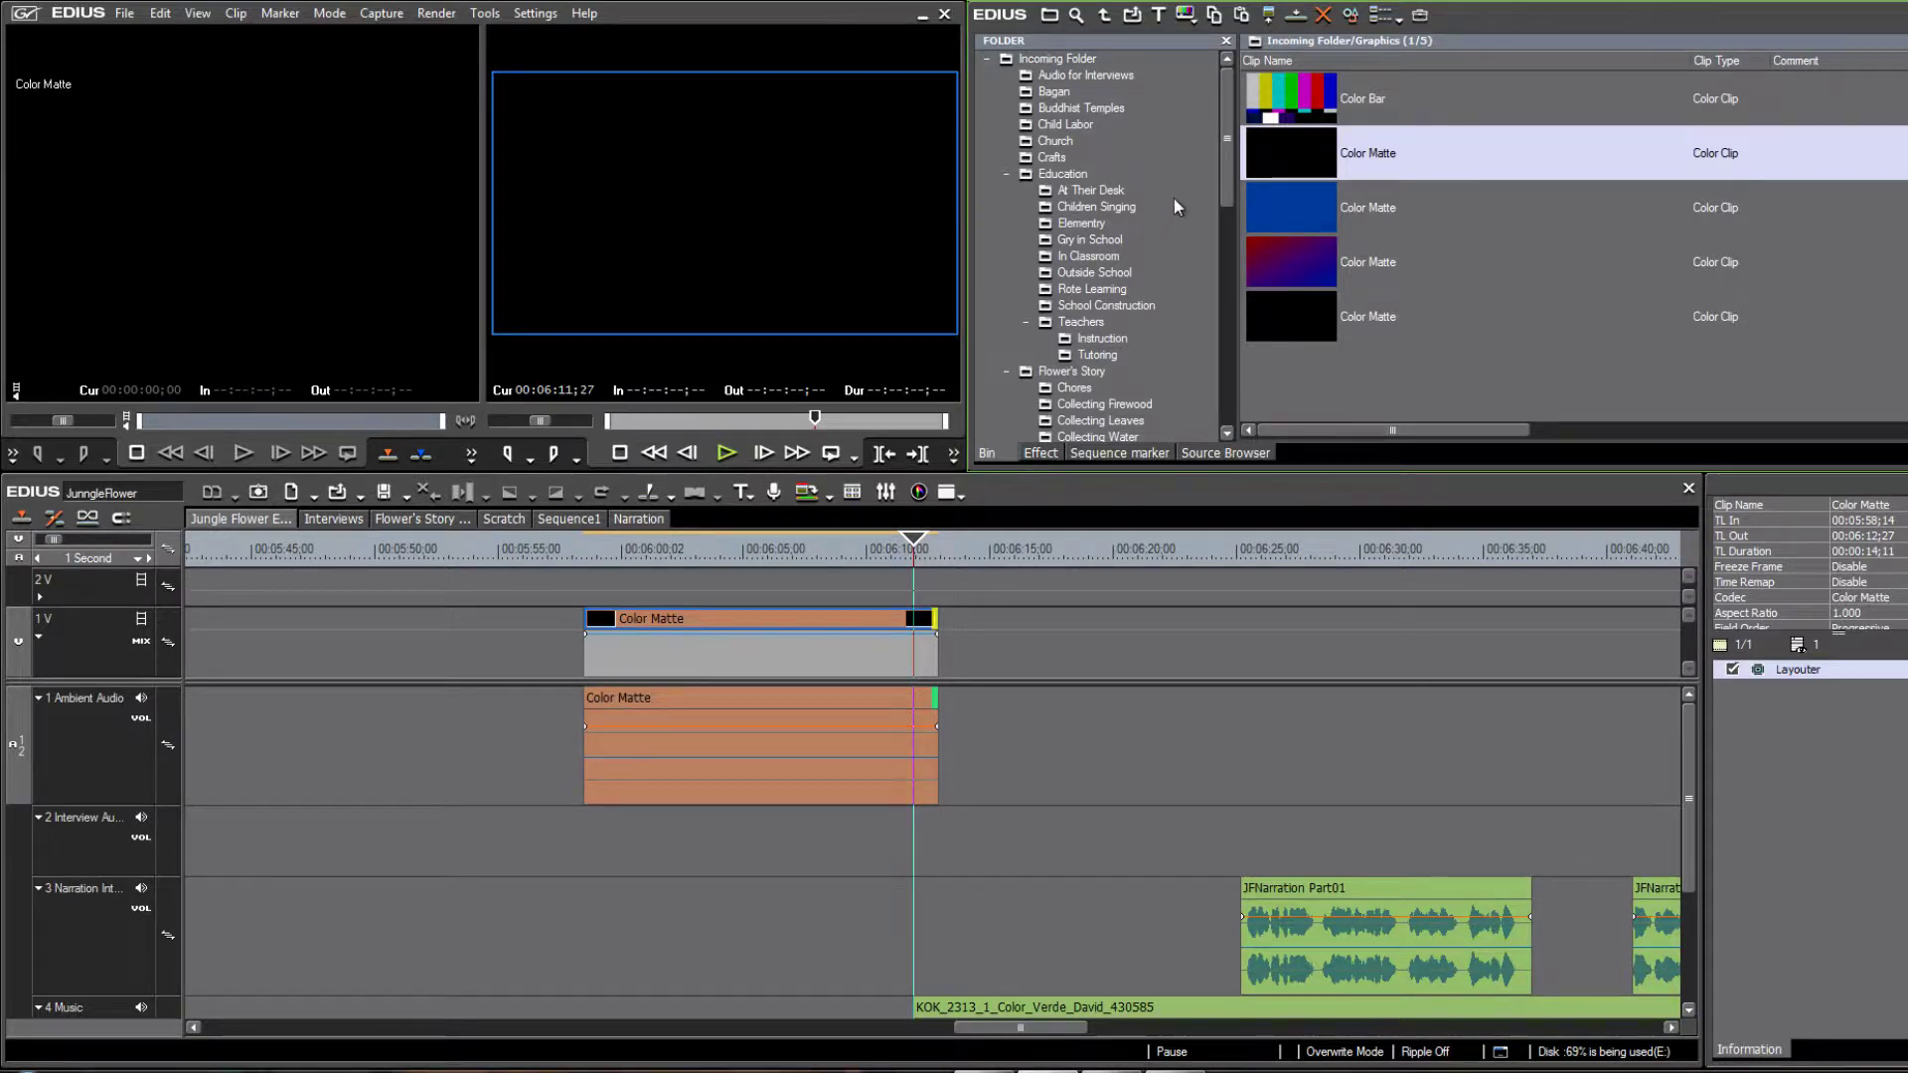
drag(1224, 134, 1224, 230)
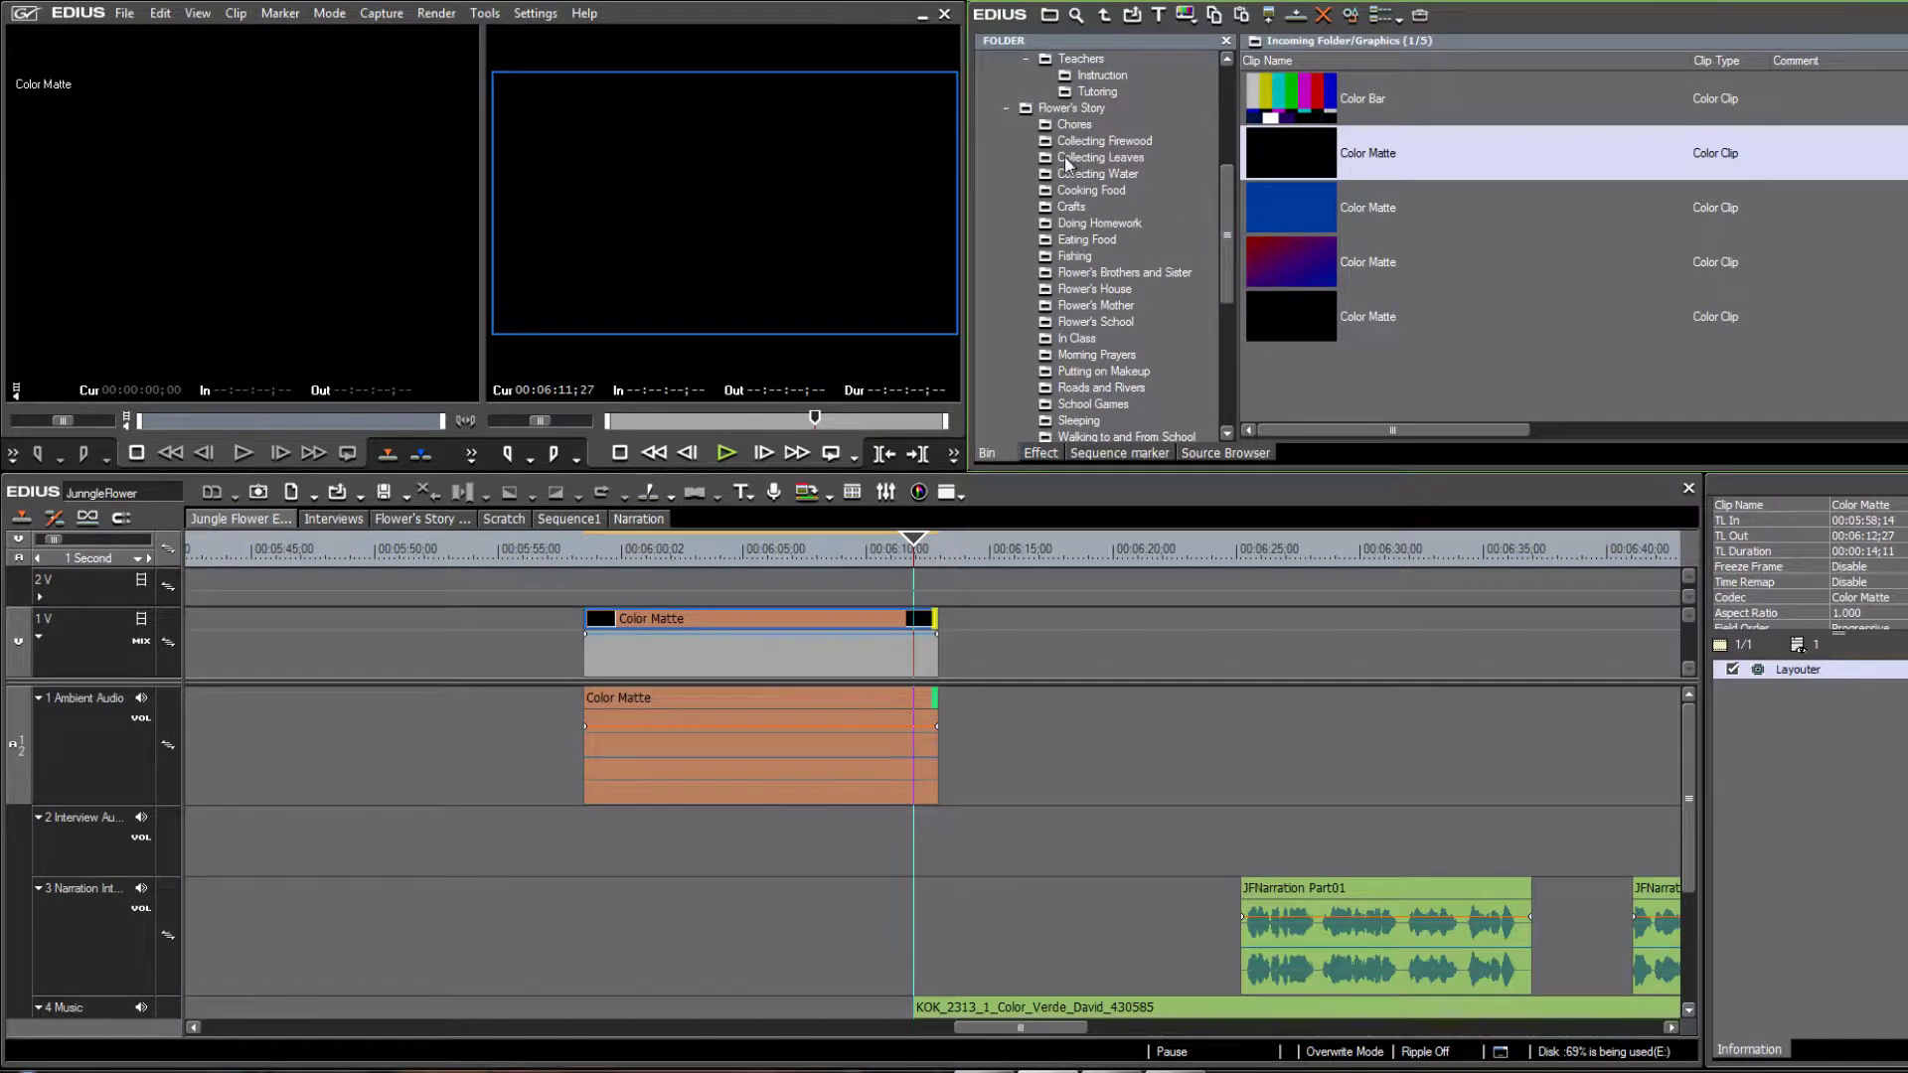
click(1064, 157)
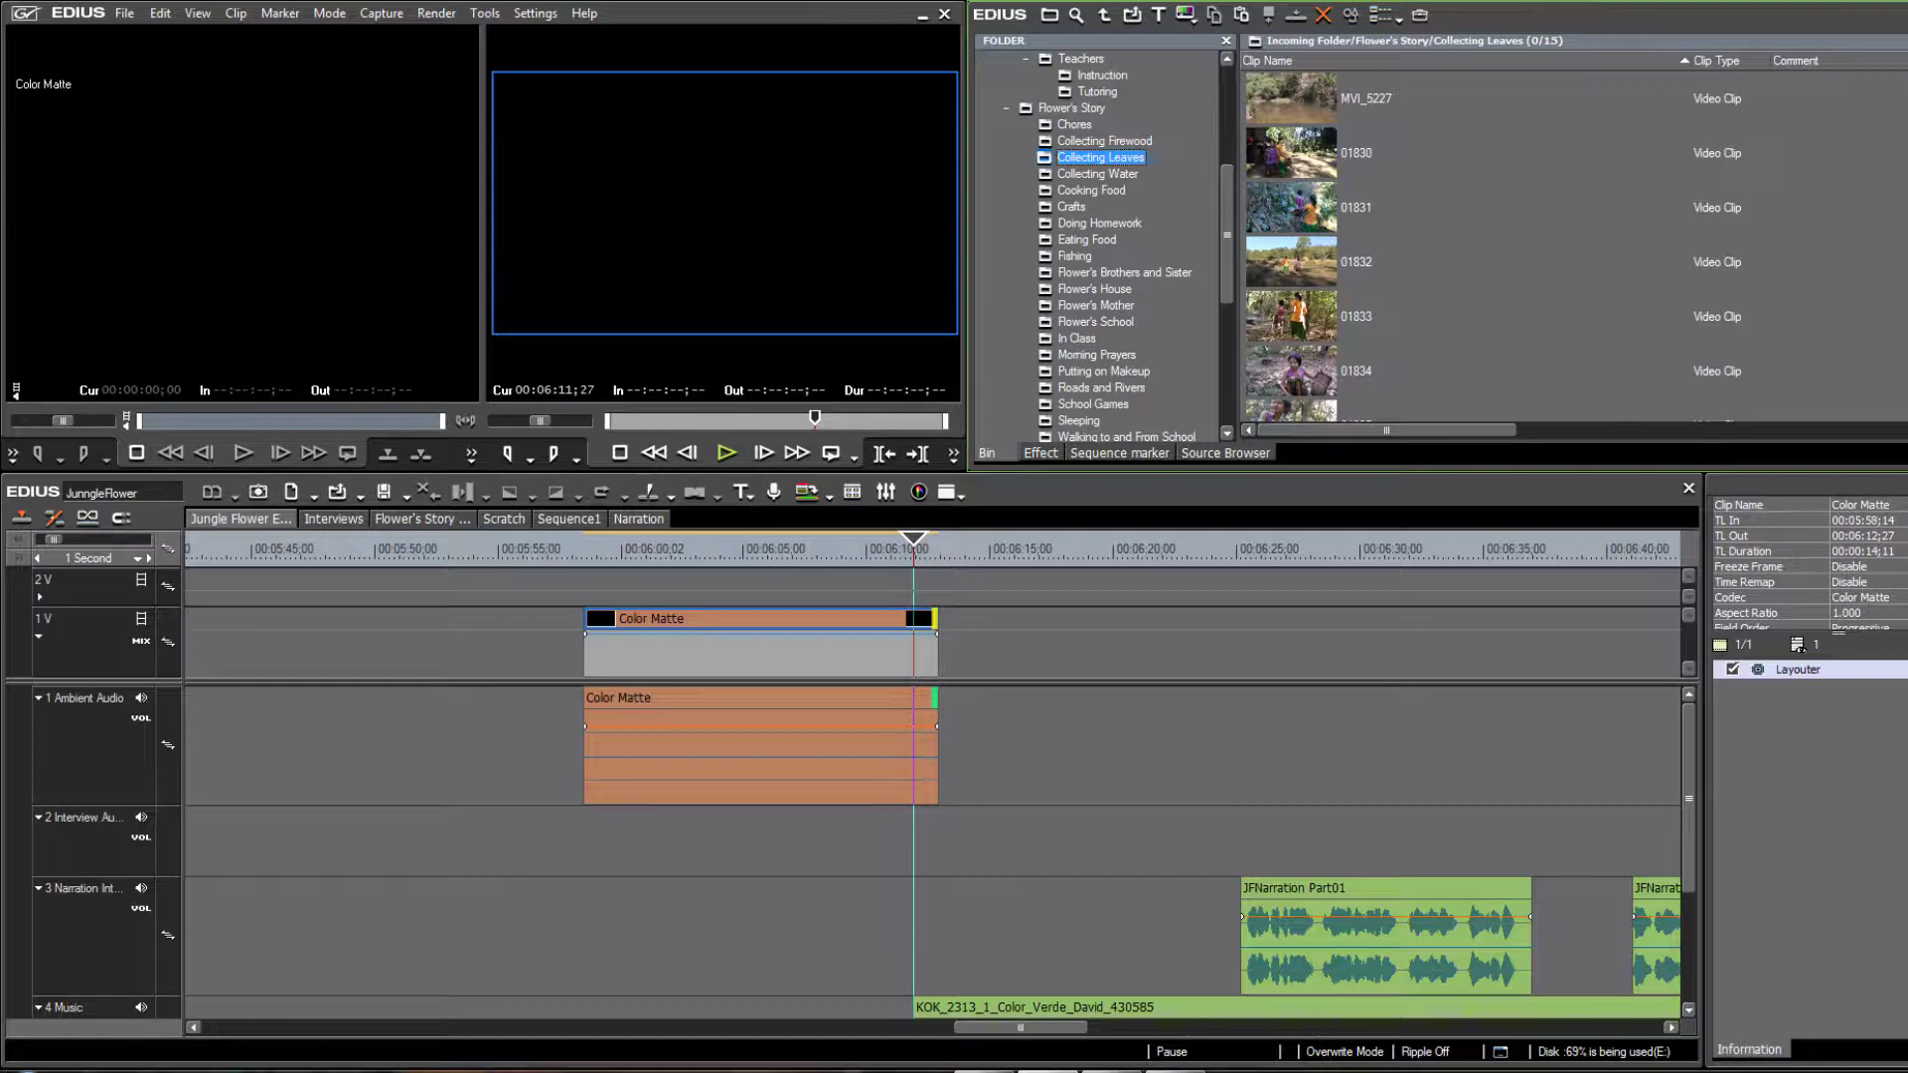
click(1299, 154)
double_click(1300, 154)
key(space)
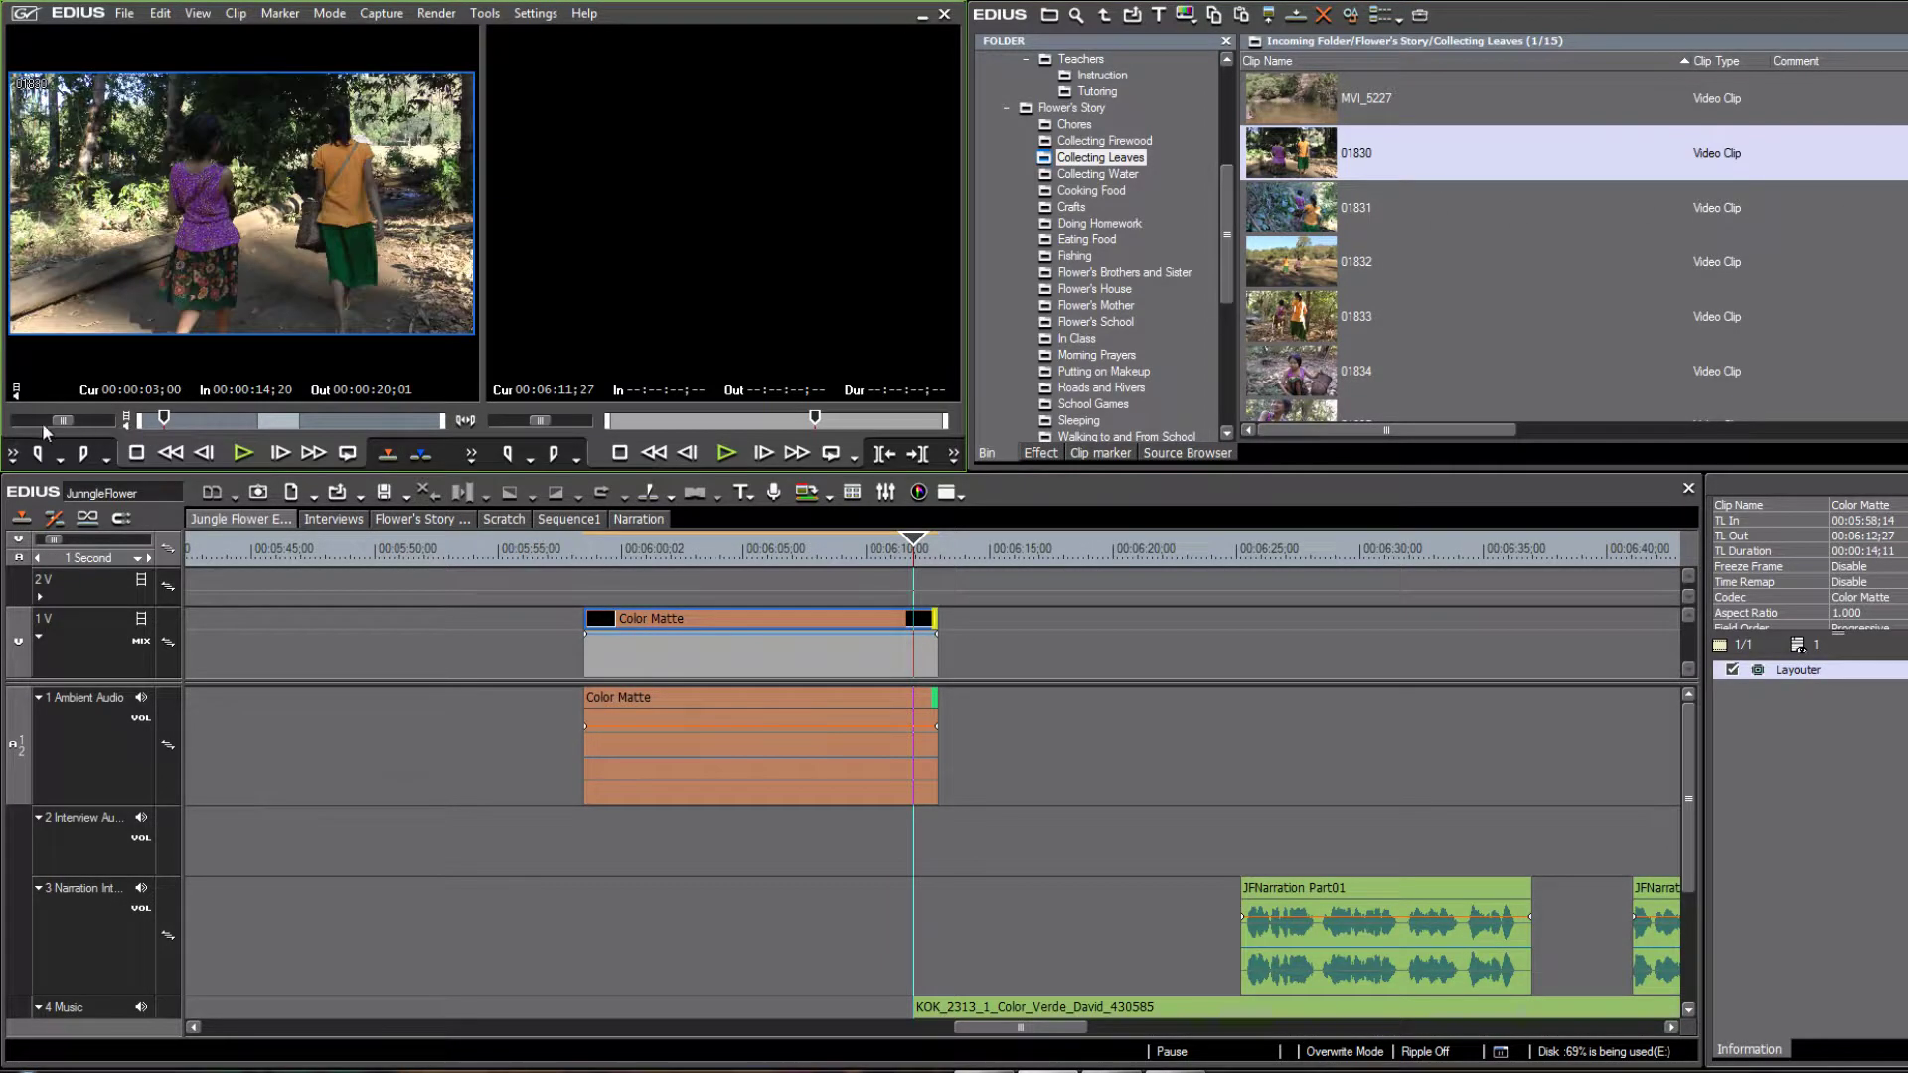
Review the walking footage in clip 01830 and set its In point at 00:00:04;29
drag(142, 419, 167, 420)
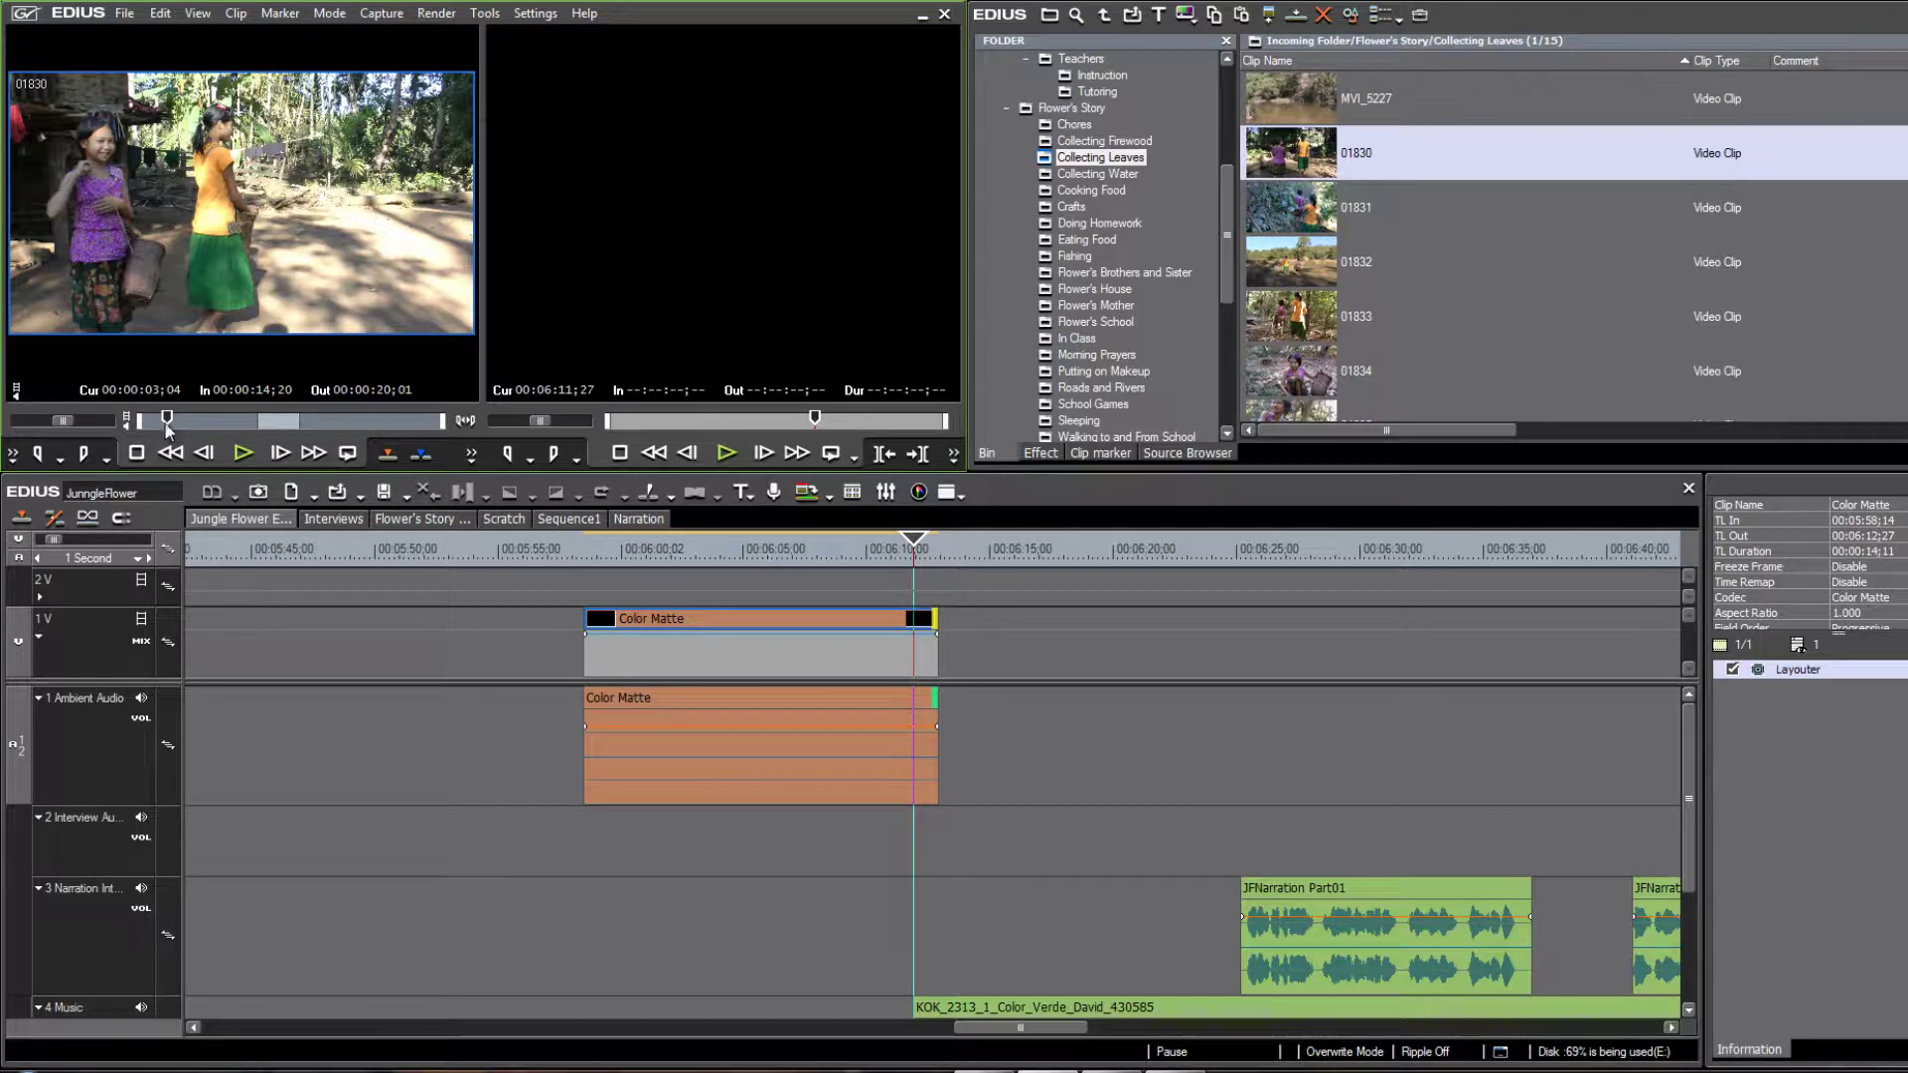
key(space)
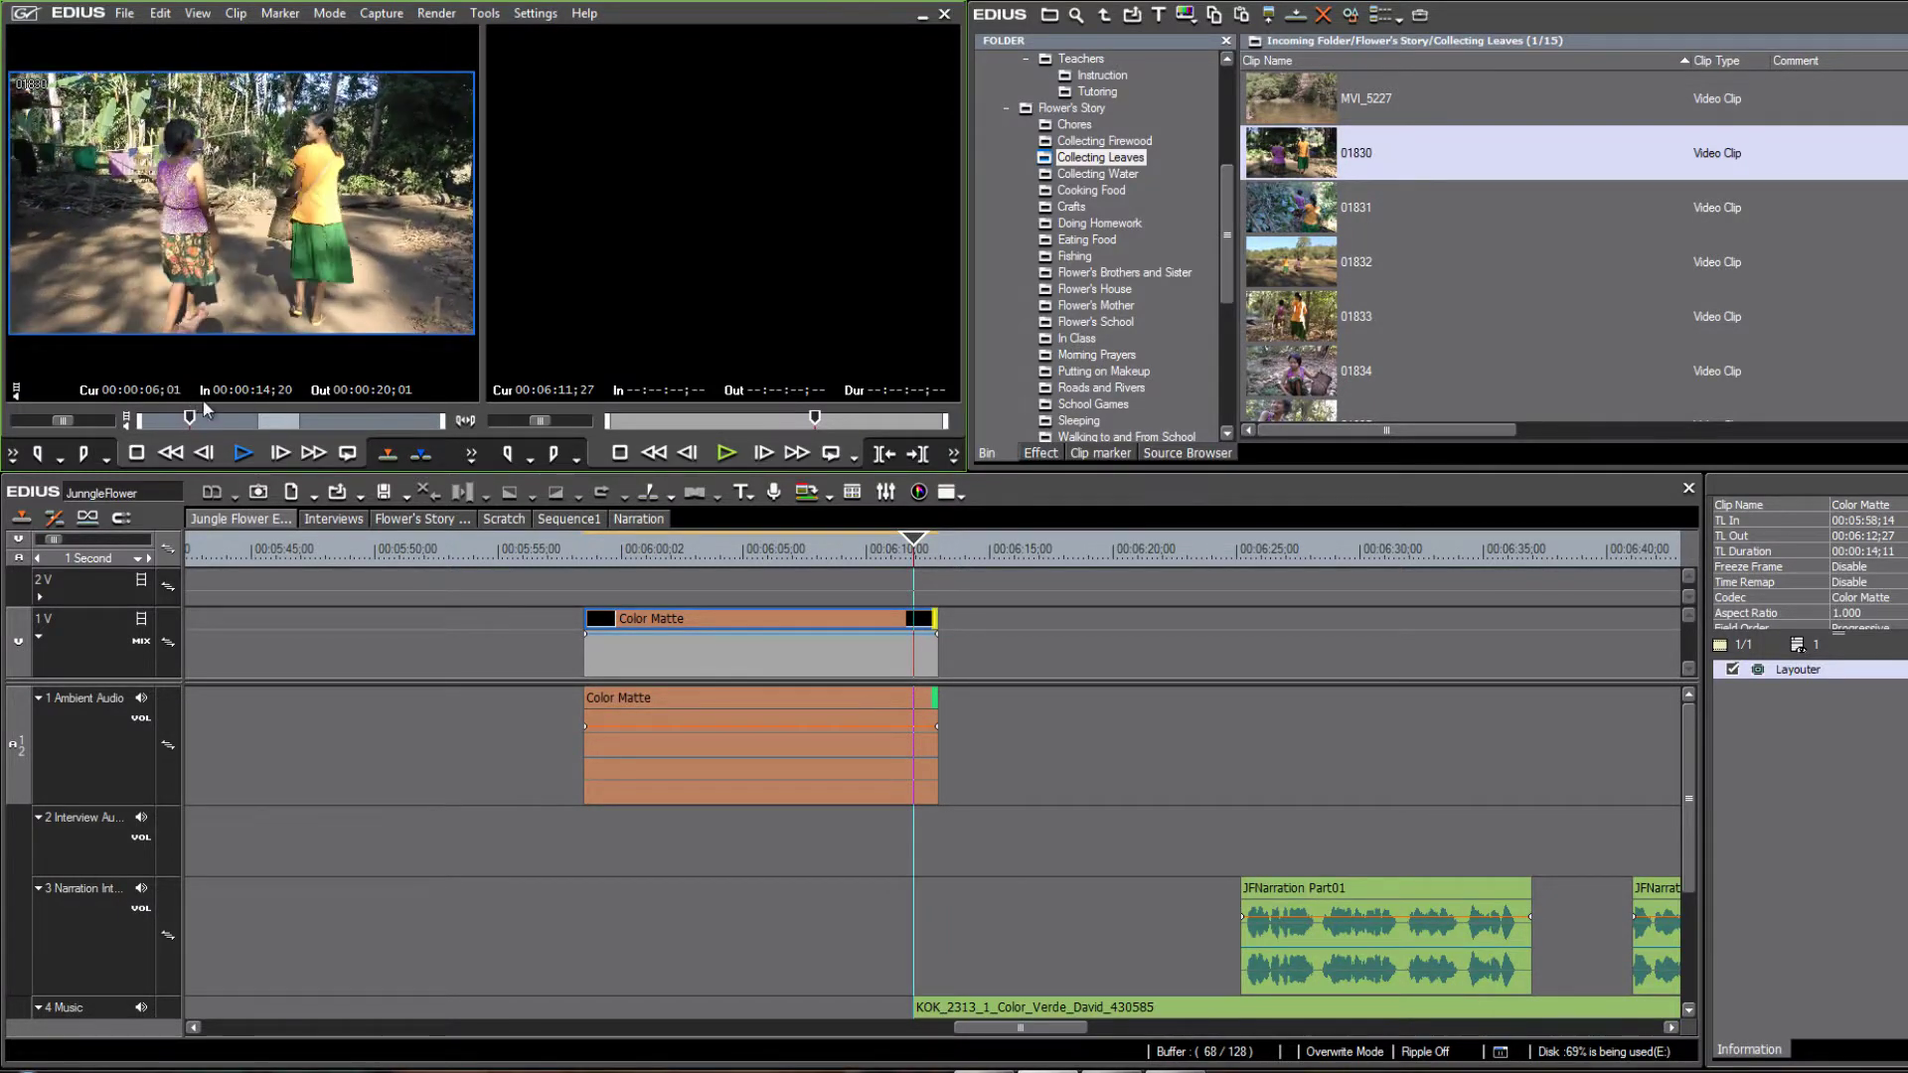
click(217, 419)
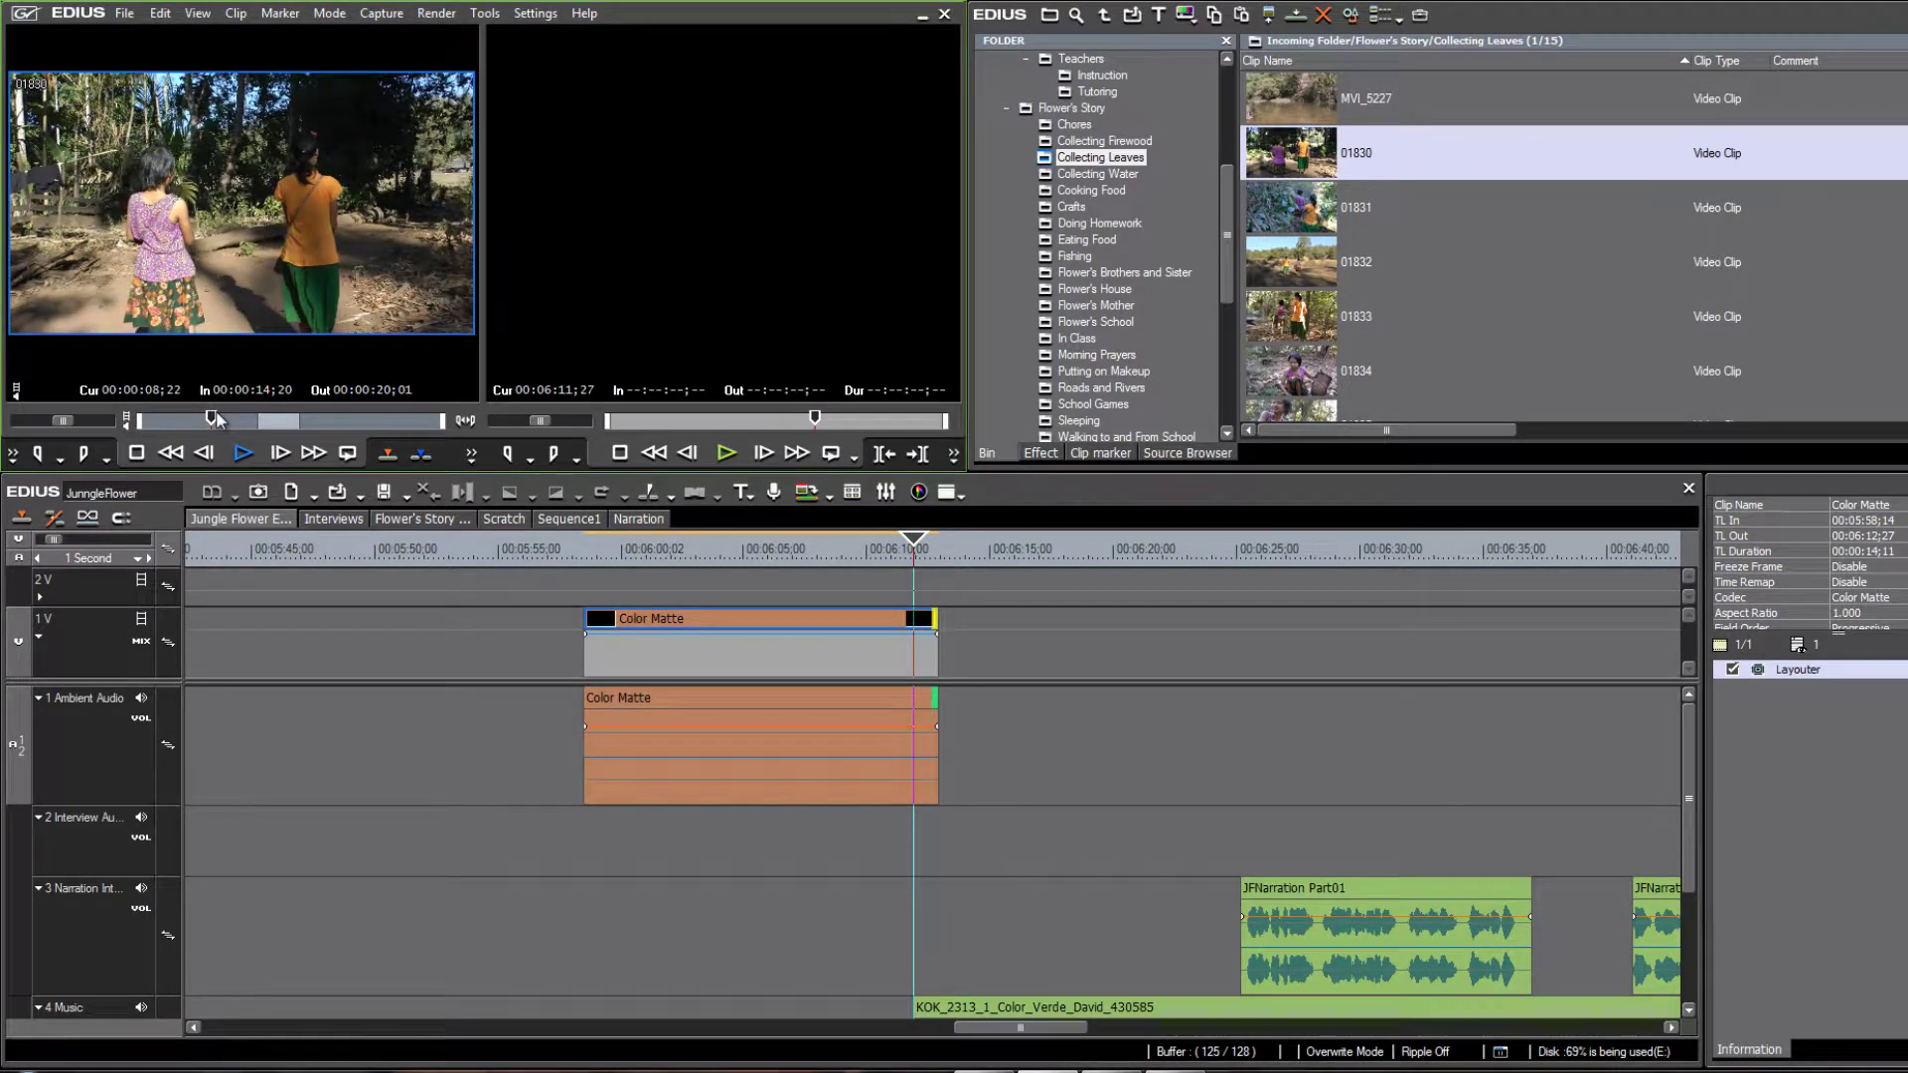
key(space)
click(194, 420)
mouse_move(193, 422)
mouse_down()
mouse_move(159, 437)
mouse_move(172, 453)
mouse_up()
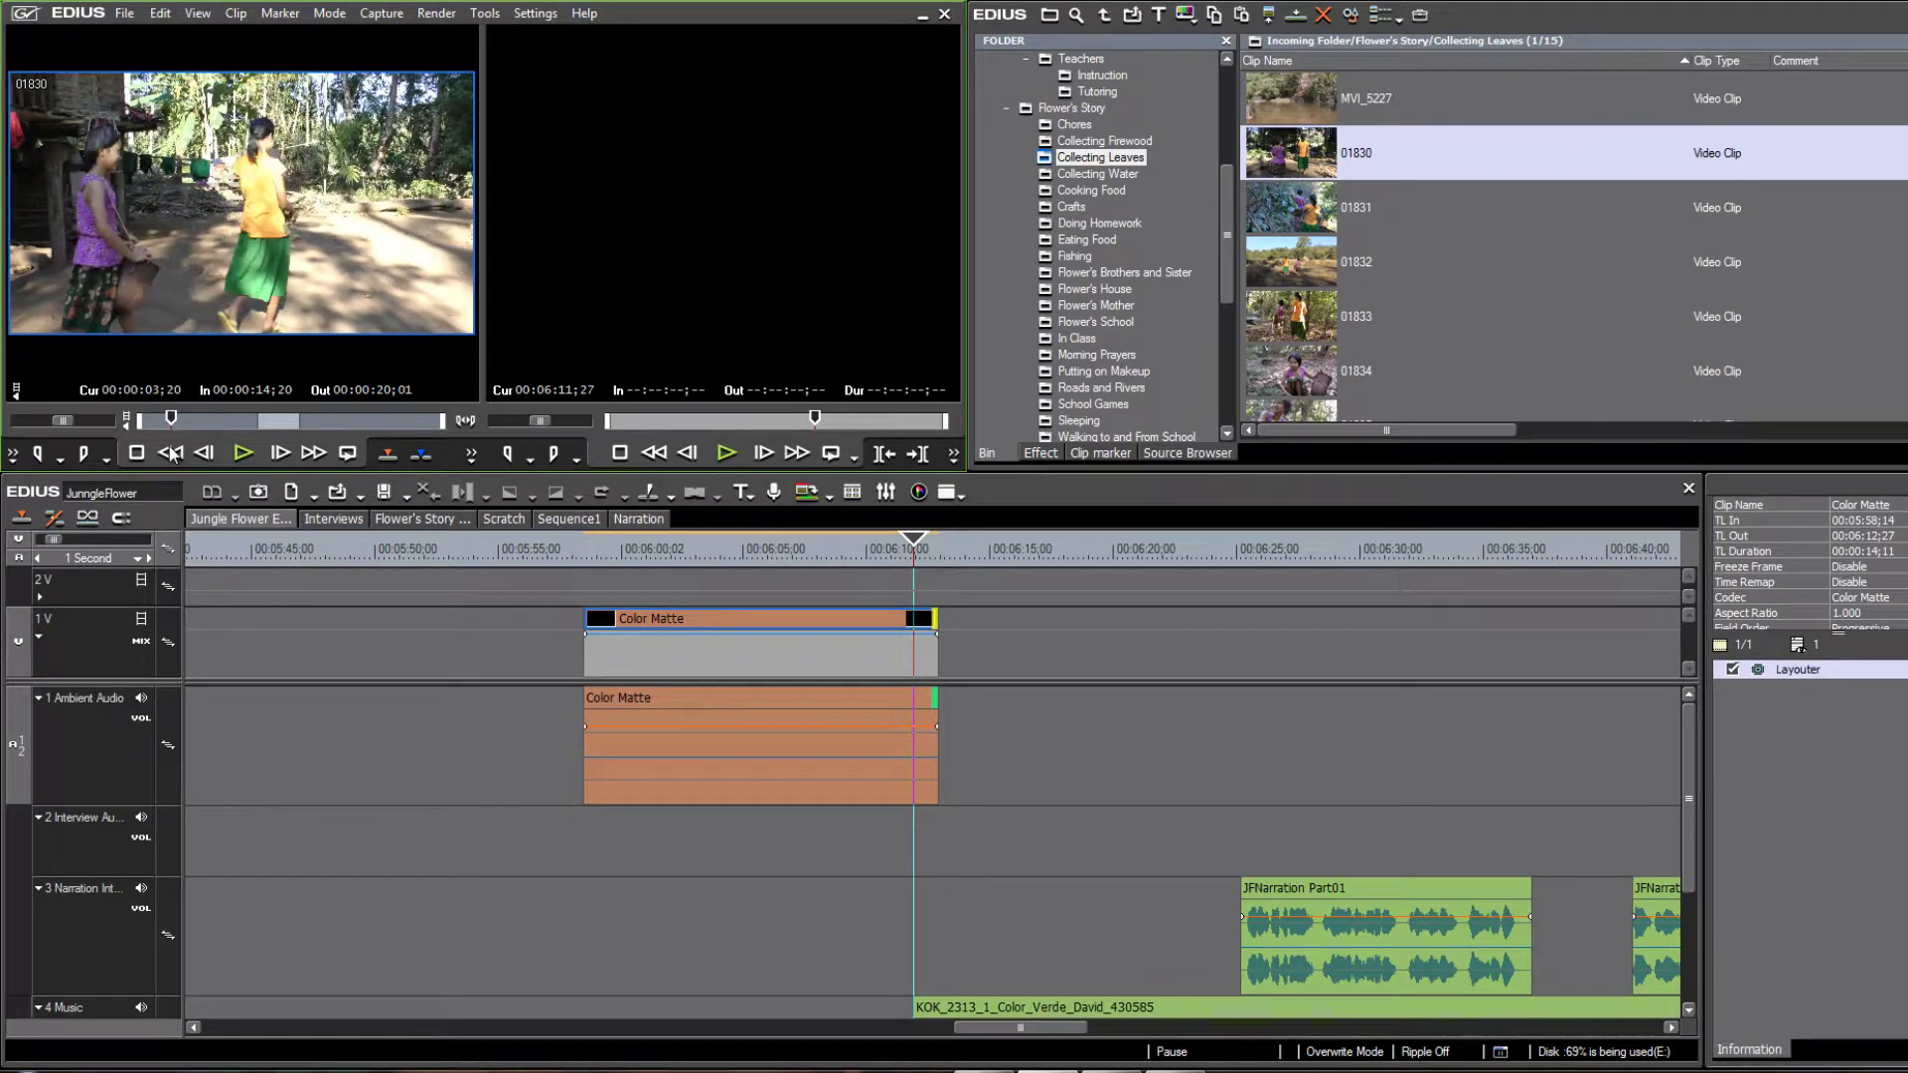
click(172, 453)
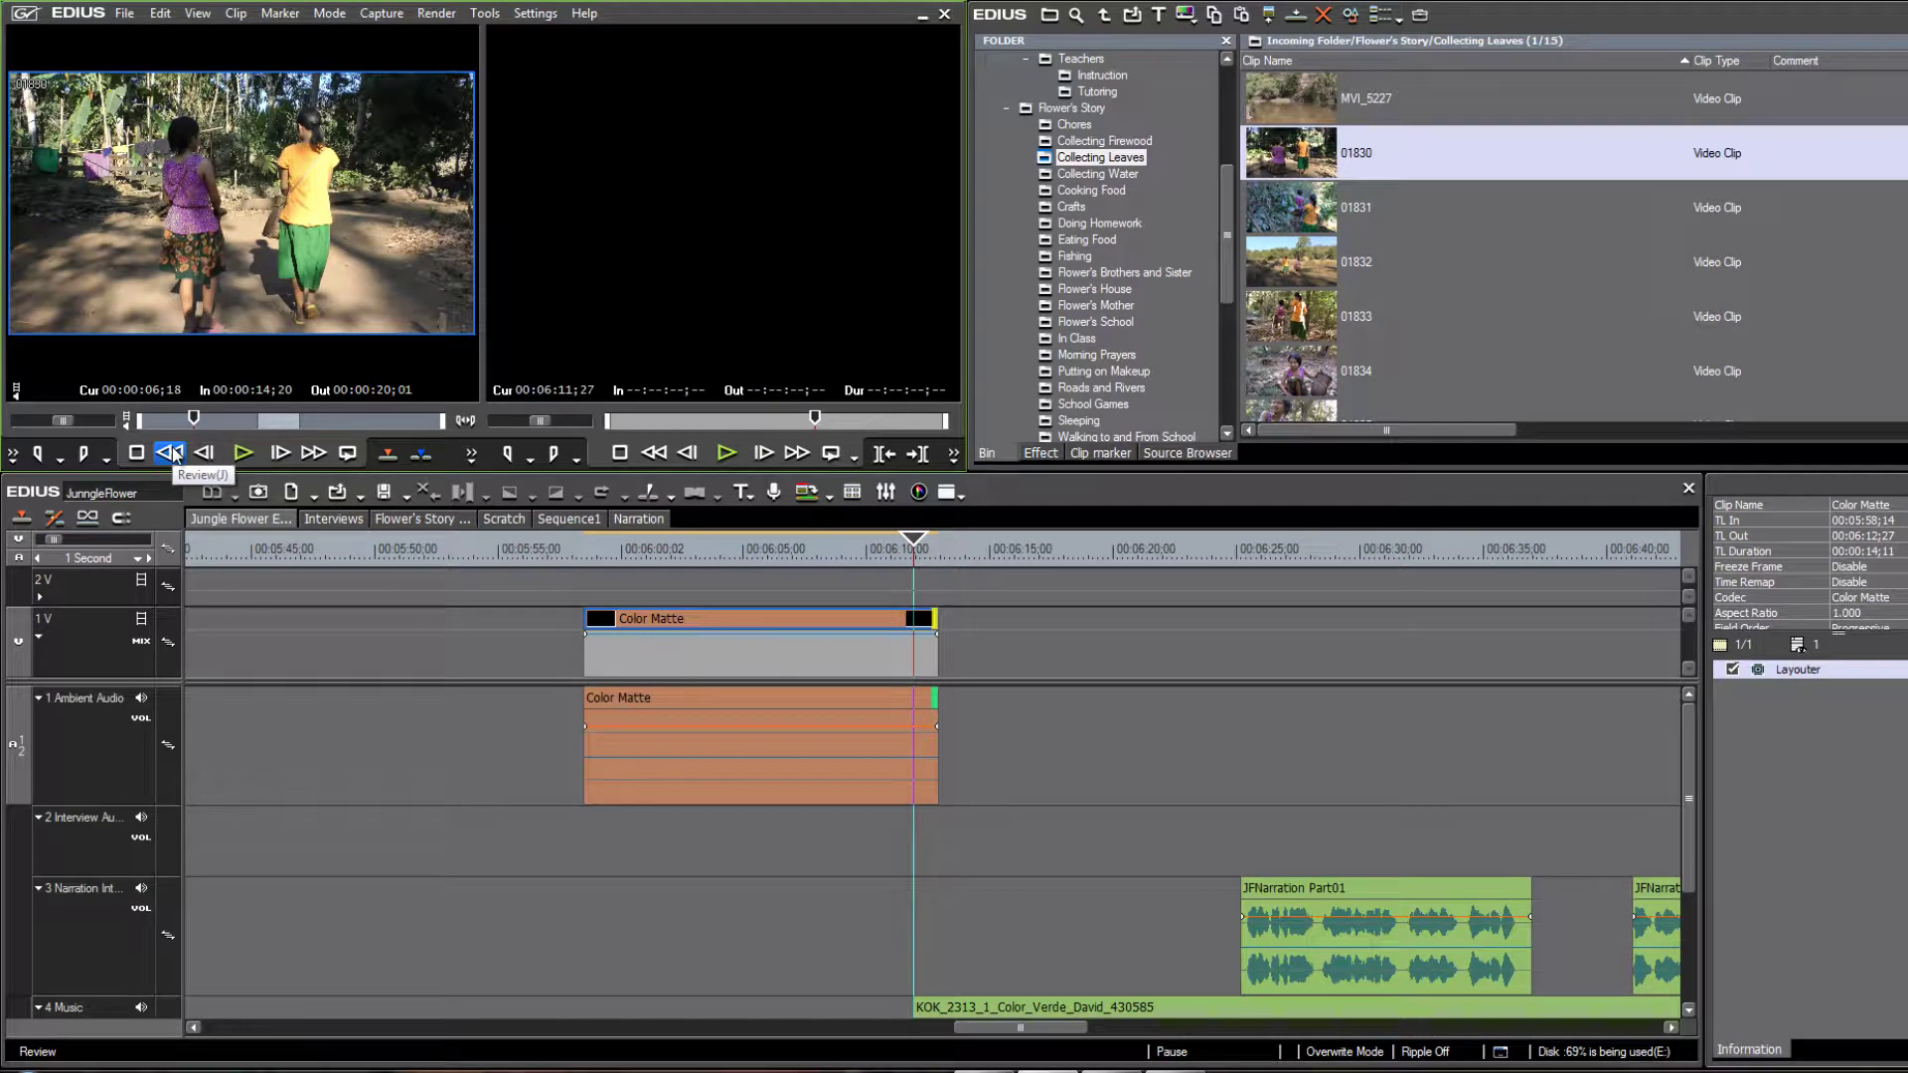
drag(195, 418, 183, 419)
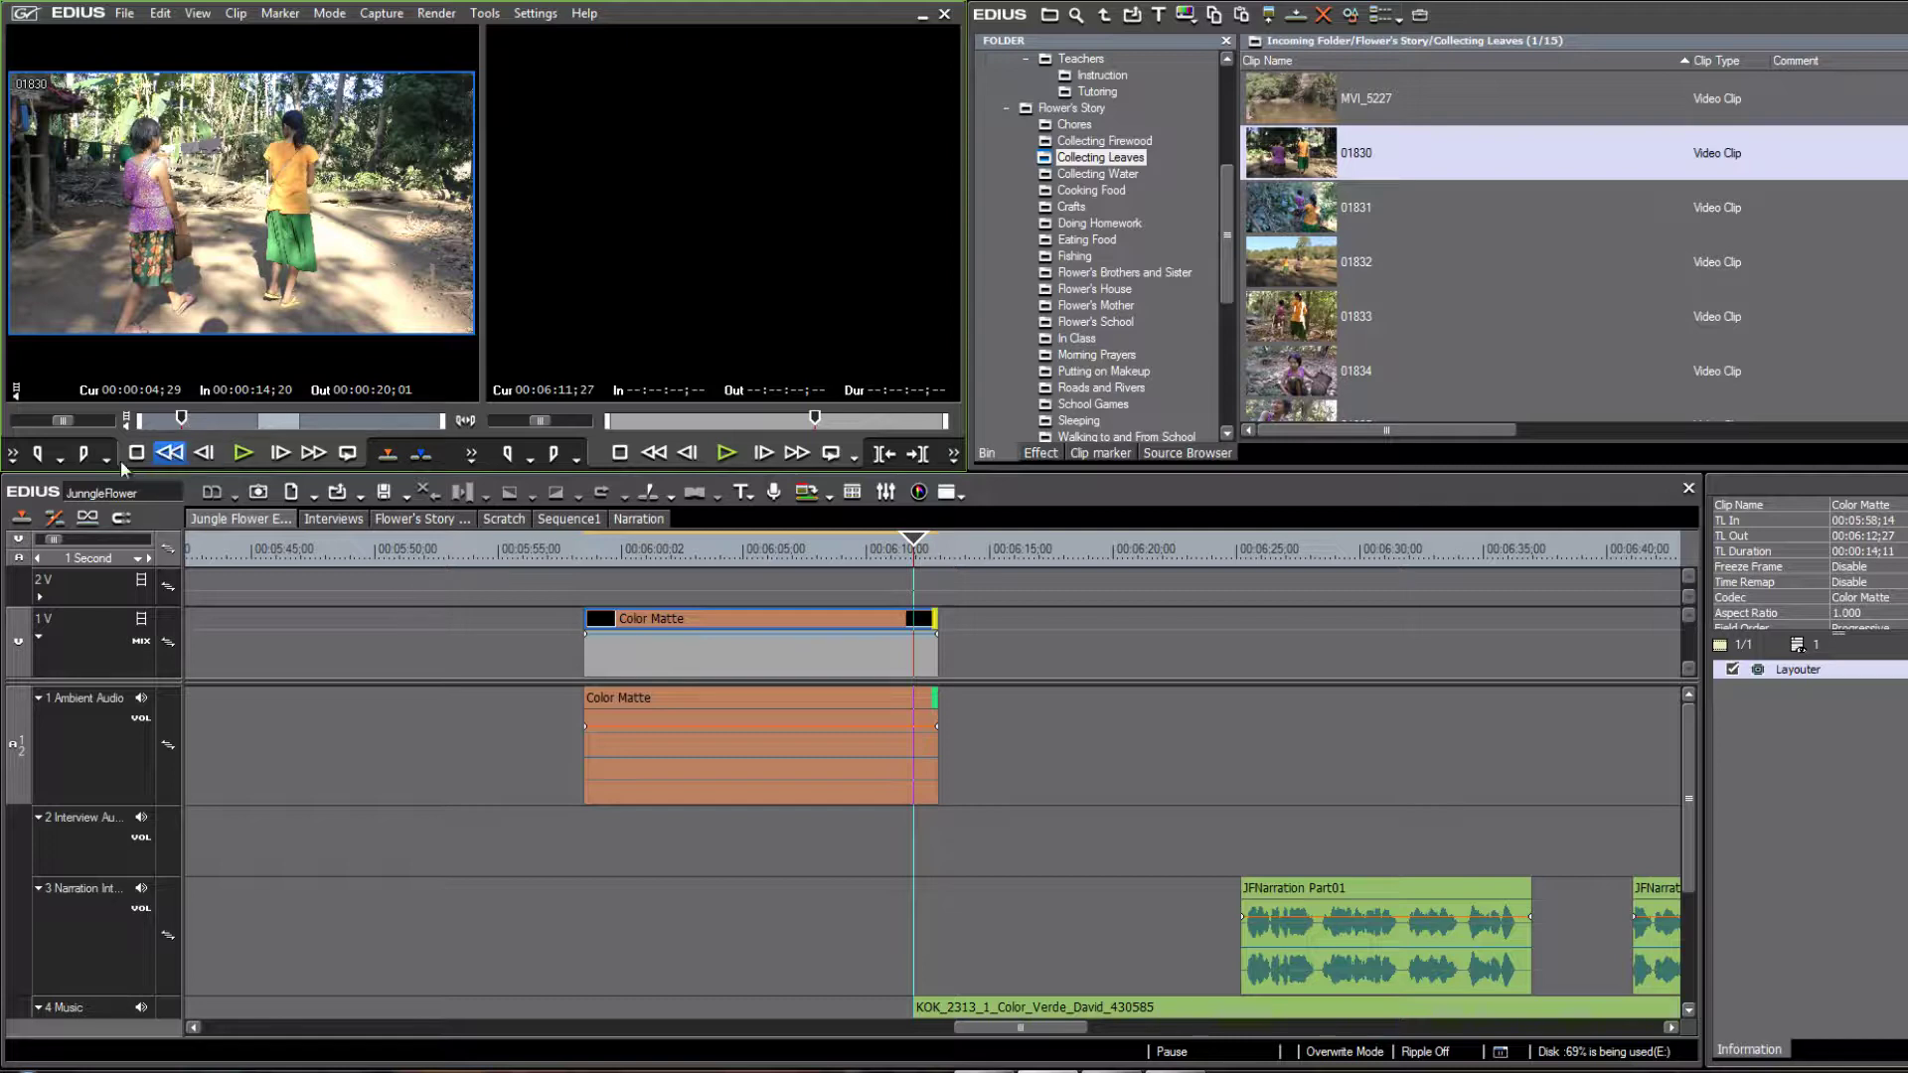
click(40, 454)
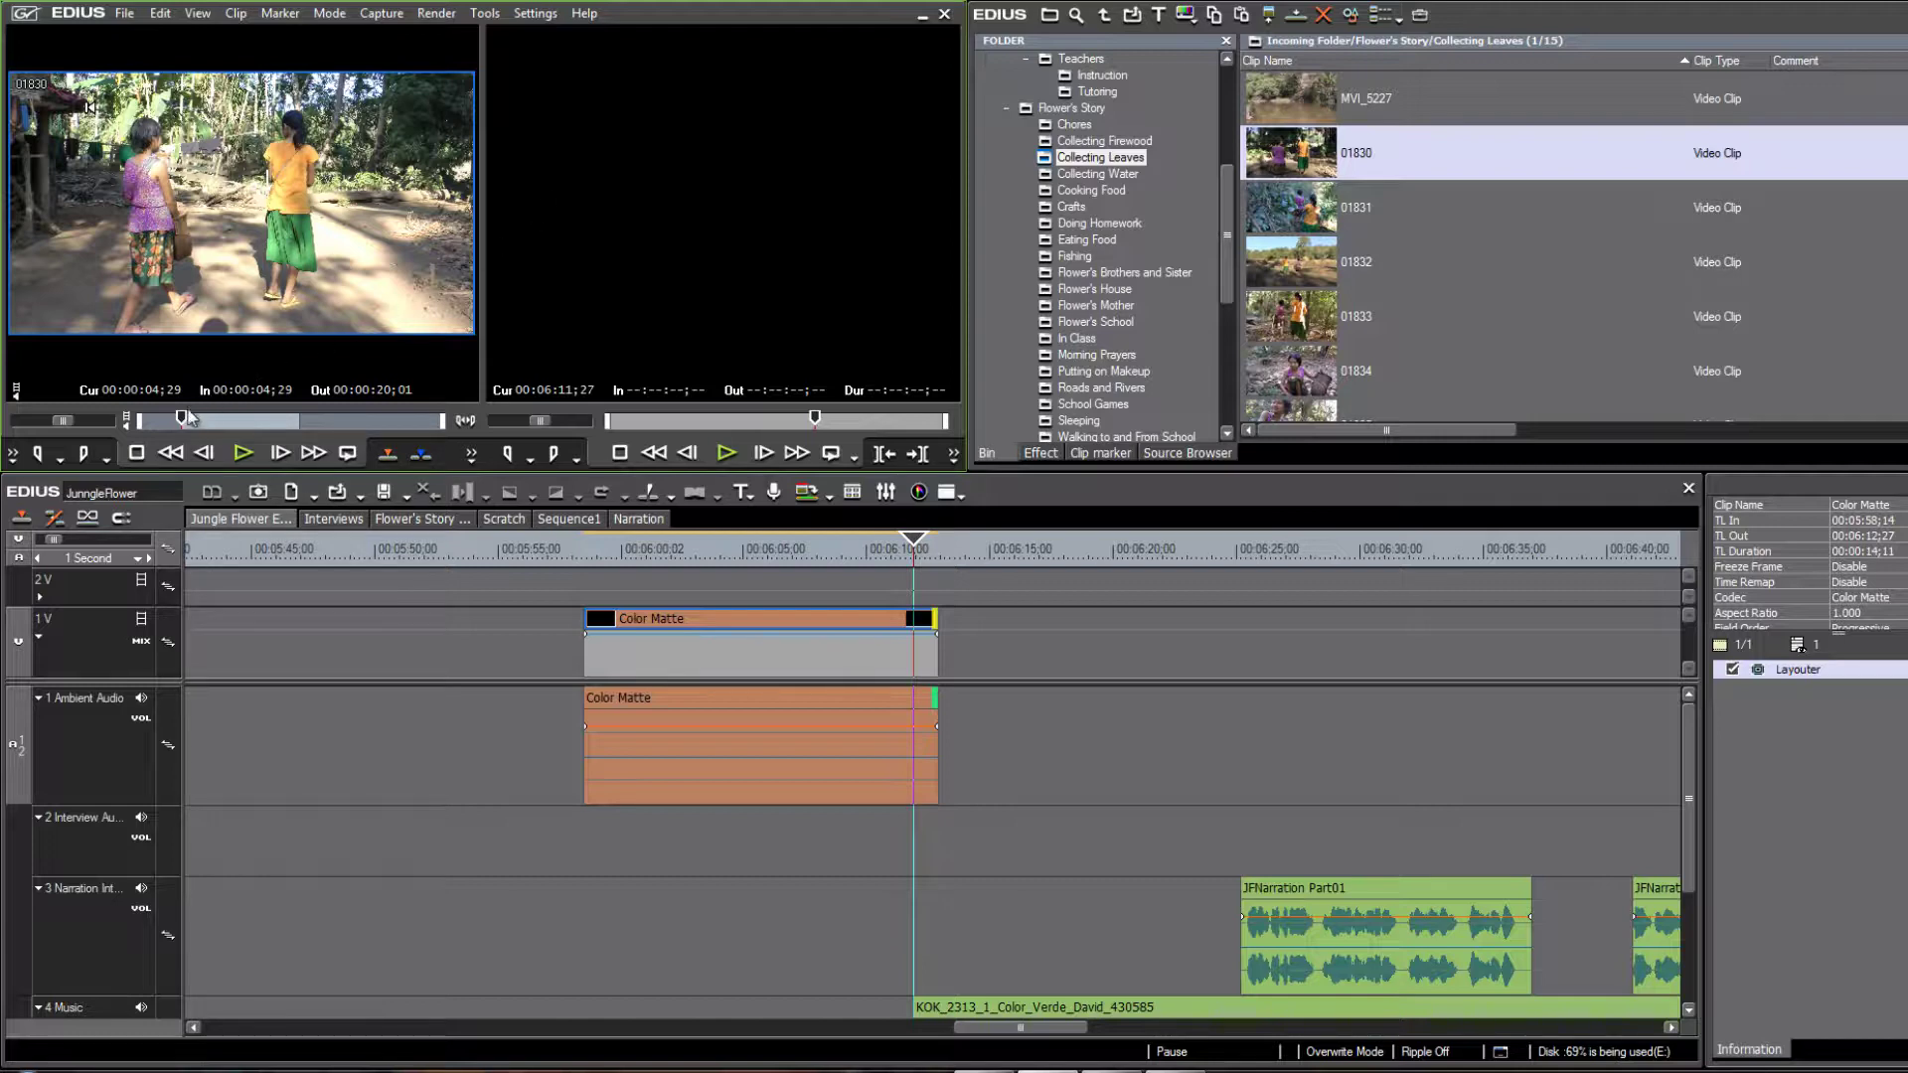
Set the Out point of clip 01830 at 00:00:07;10
mouse_move(186, 418)
mouse_down()
mouse_move(232, 424)
mouse_move(154, 424)
mouse_move(200, 421)
mouse_up()
right_click(153, 424)
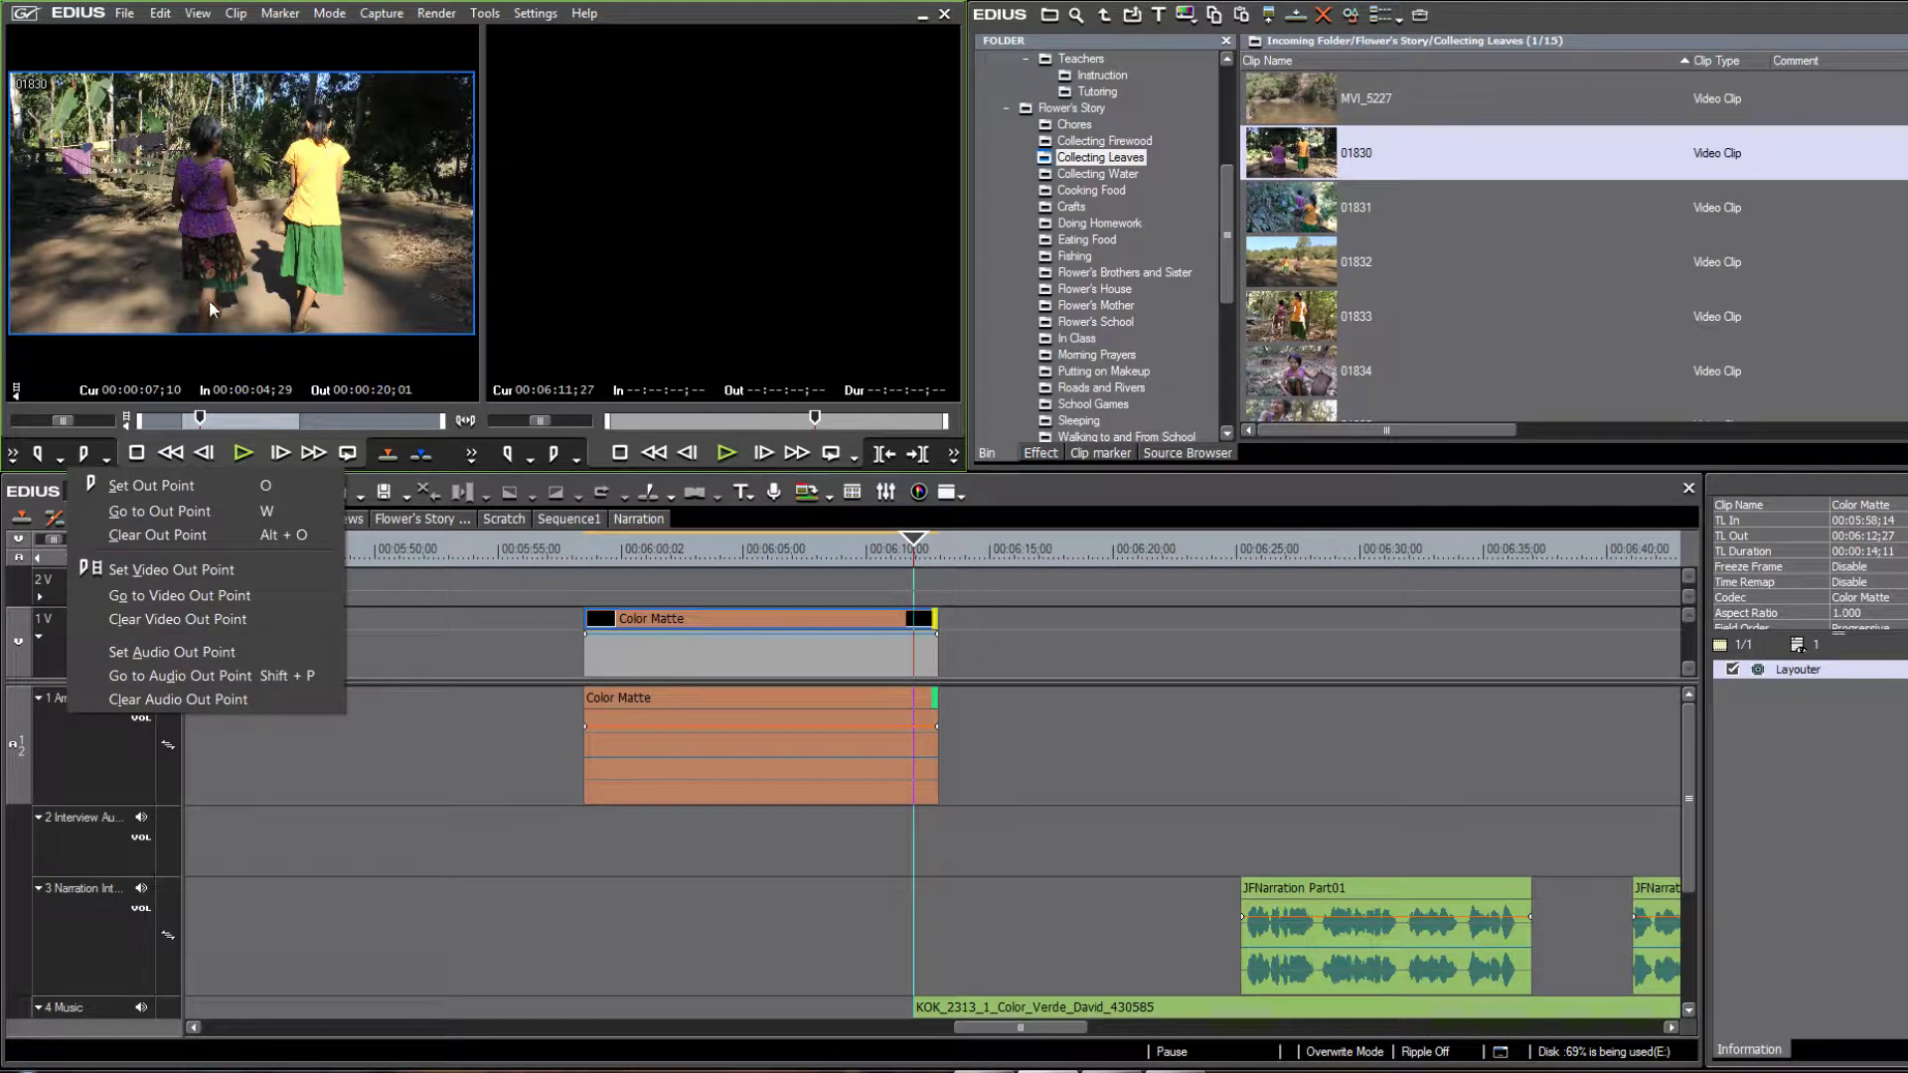
click(85, 457)
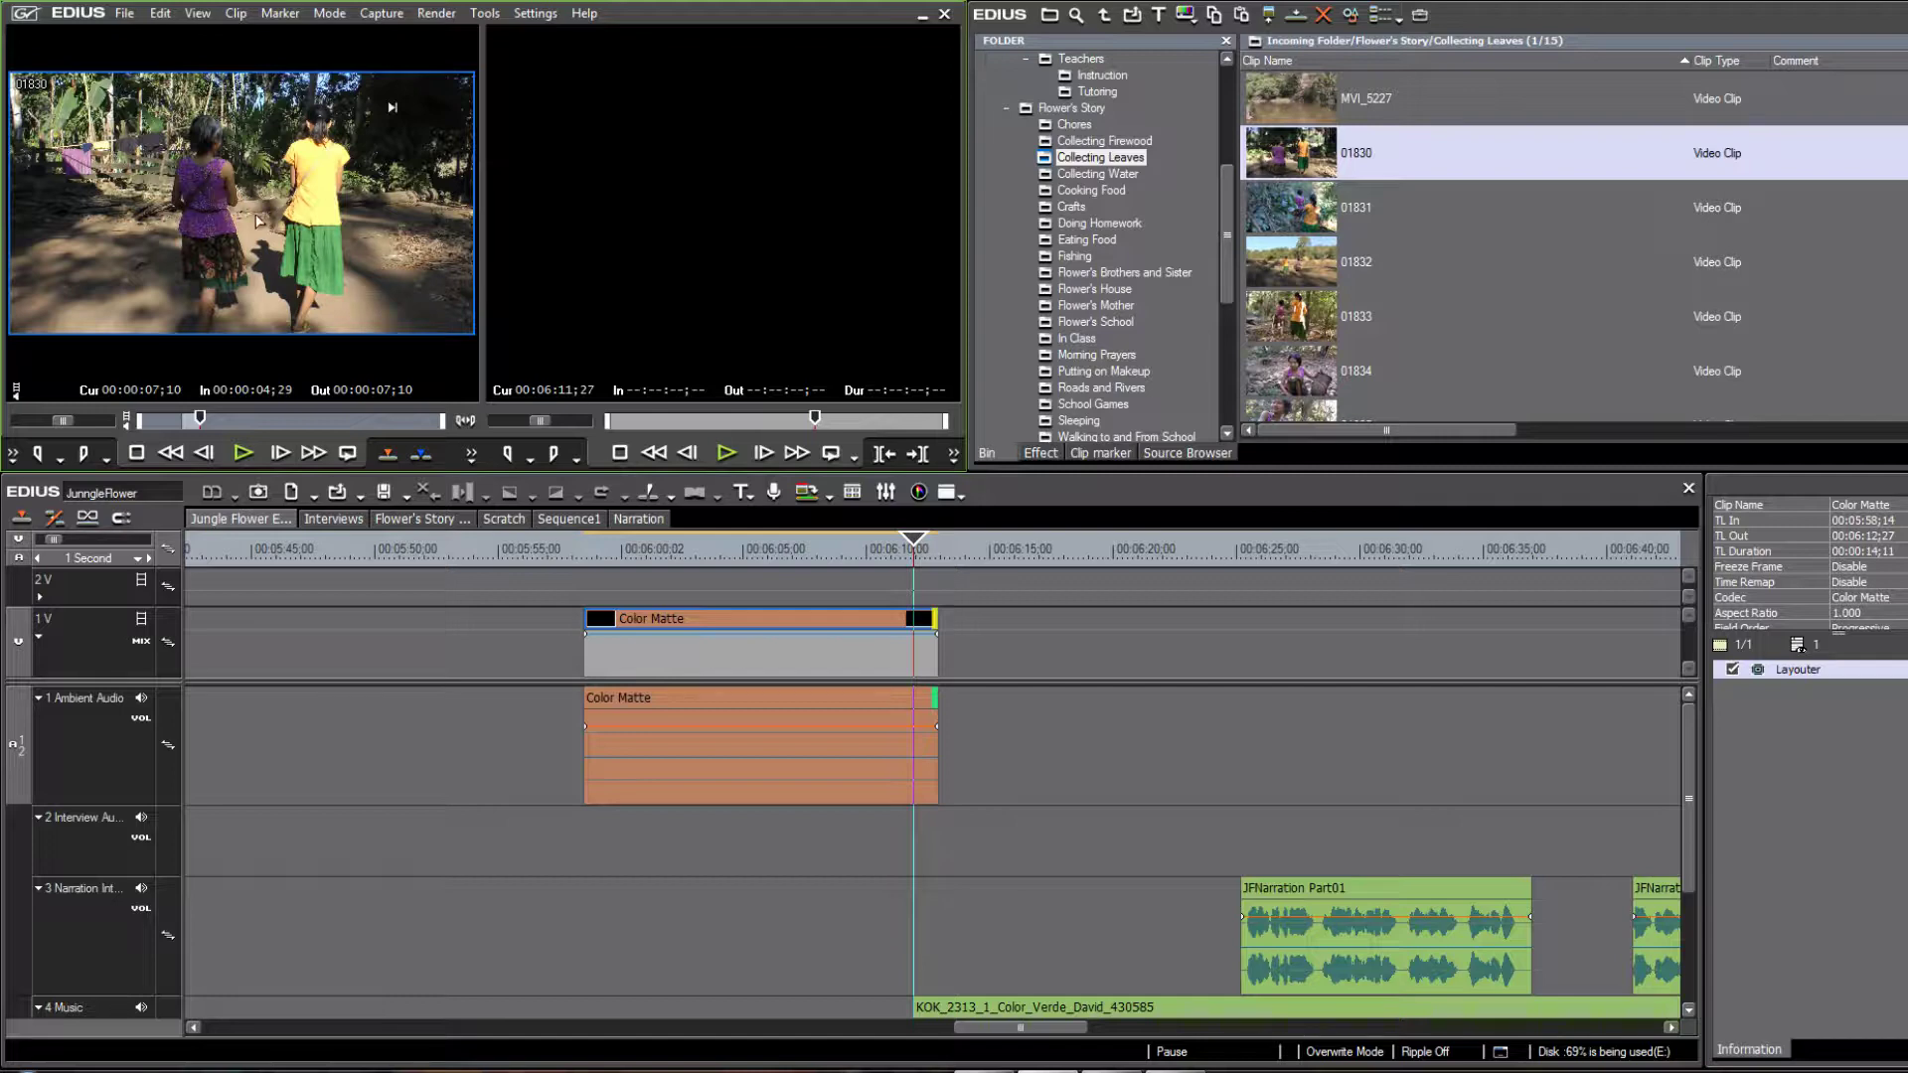
Place the marked part of clip 01830 right after the black matte on 1 V and 1 Ambient Audio, with the playhead at their cut
drag(258, 220, 934, 644)
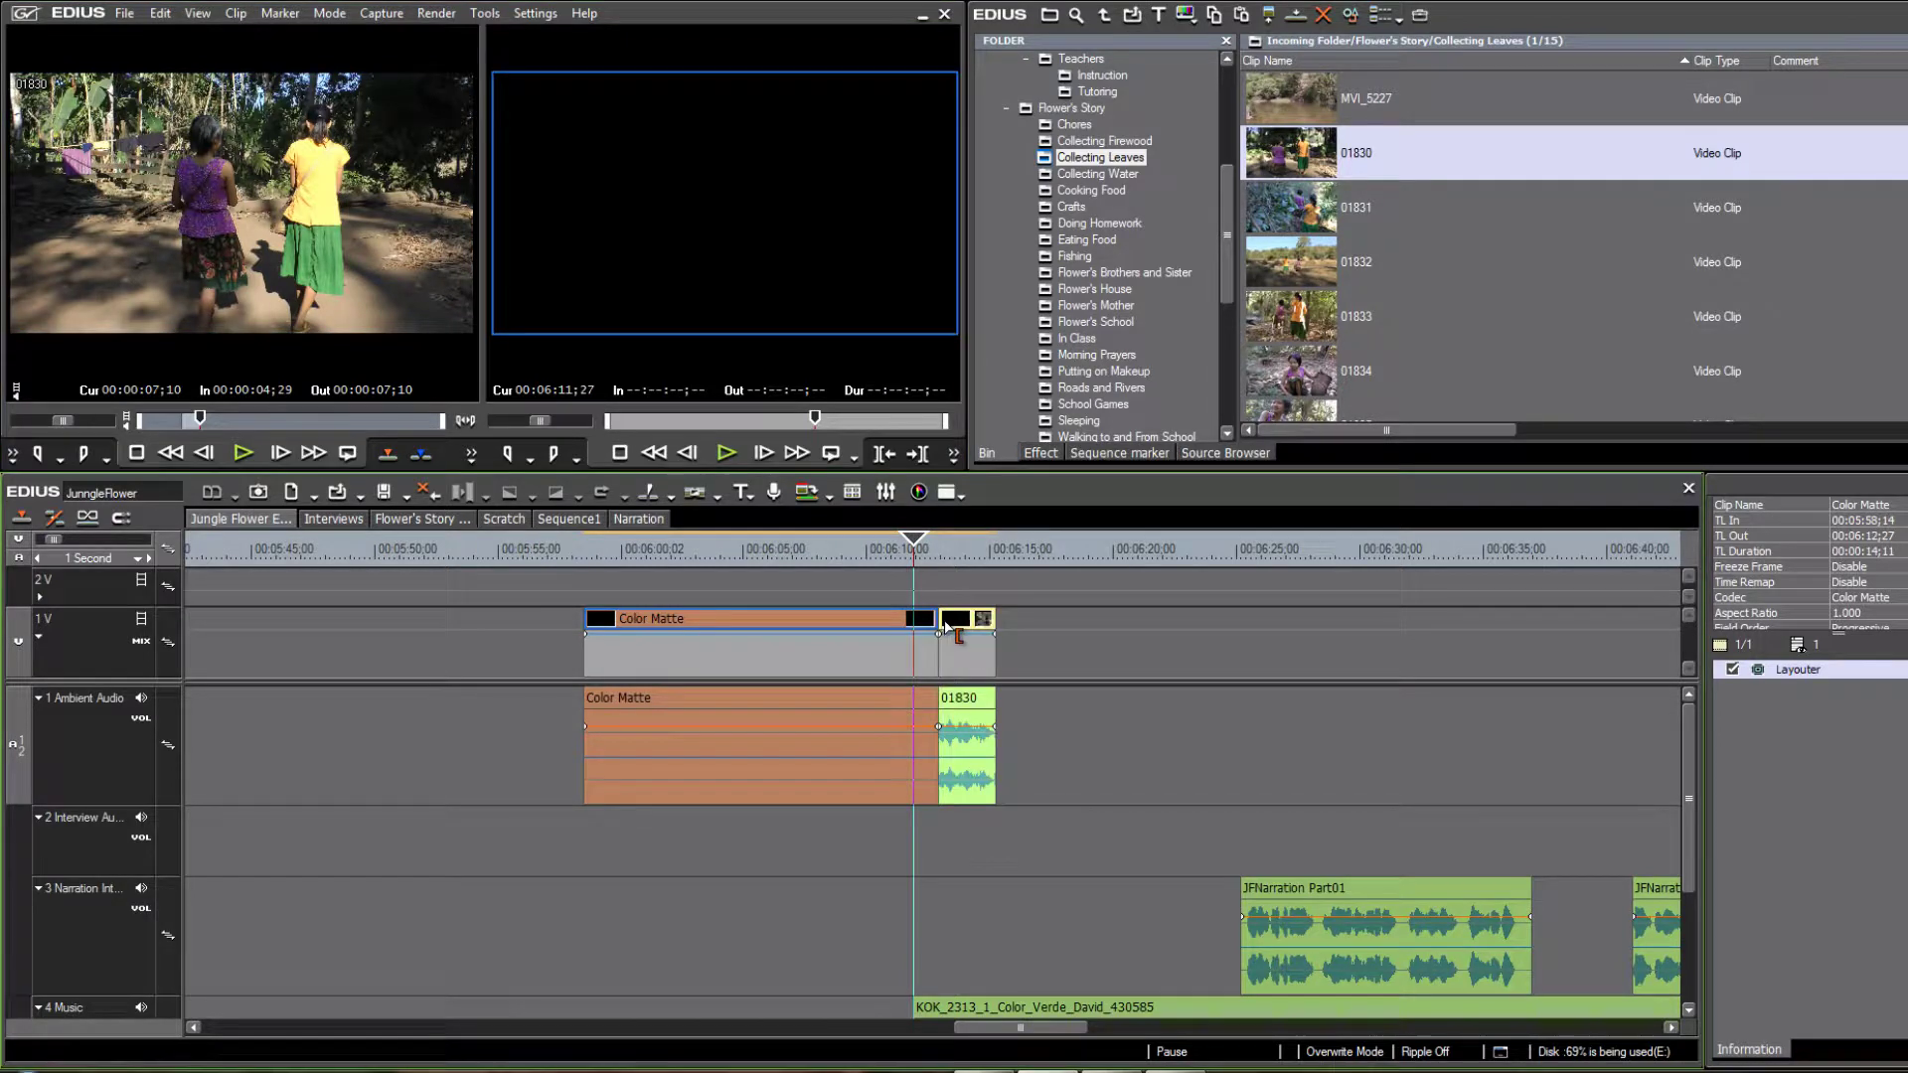
click(938, 546)
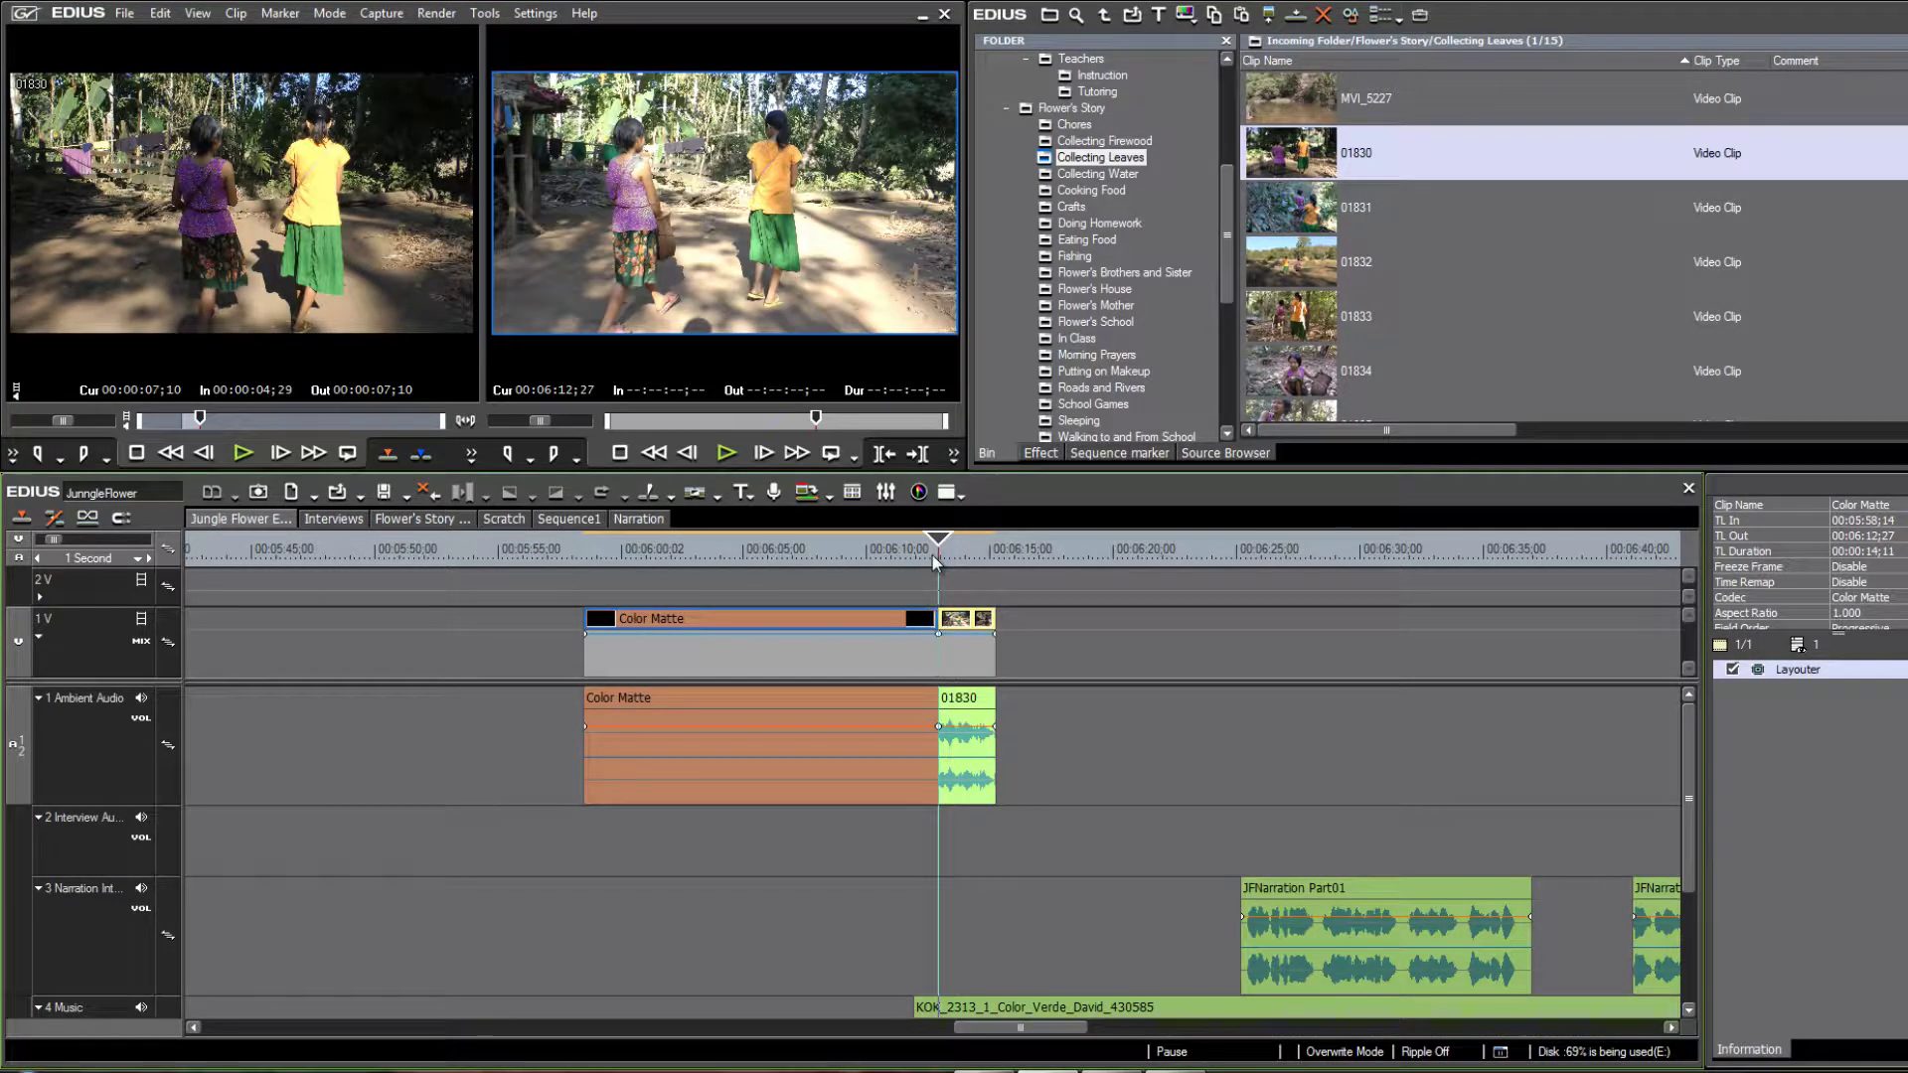
Apply the default transition between the black matte and clip 01830 and extend its start to the music's start at 00:06:11;27
click(908, 618)
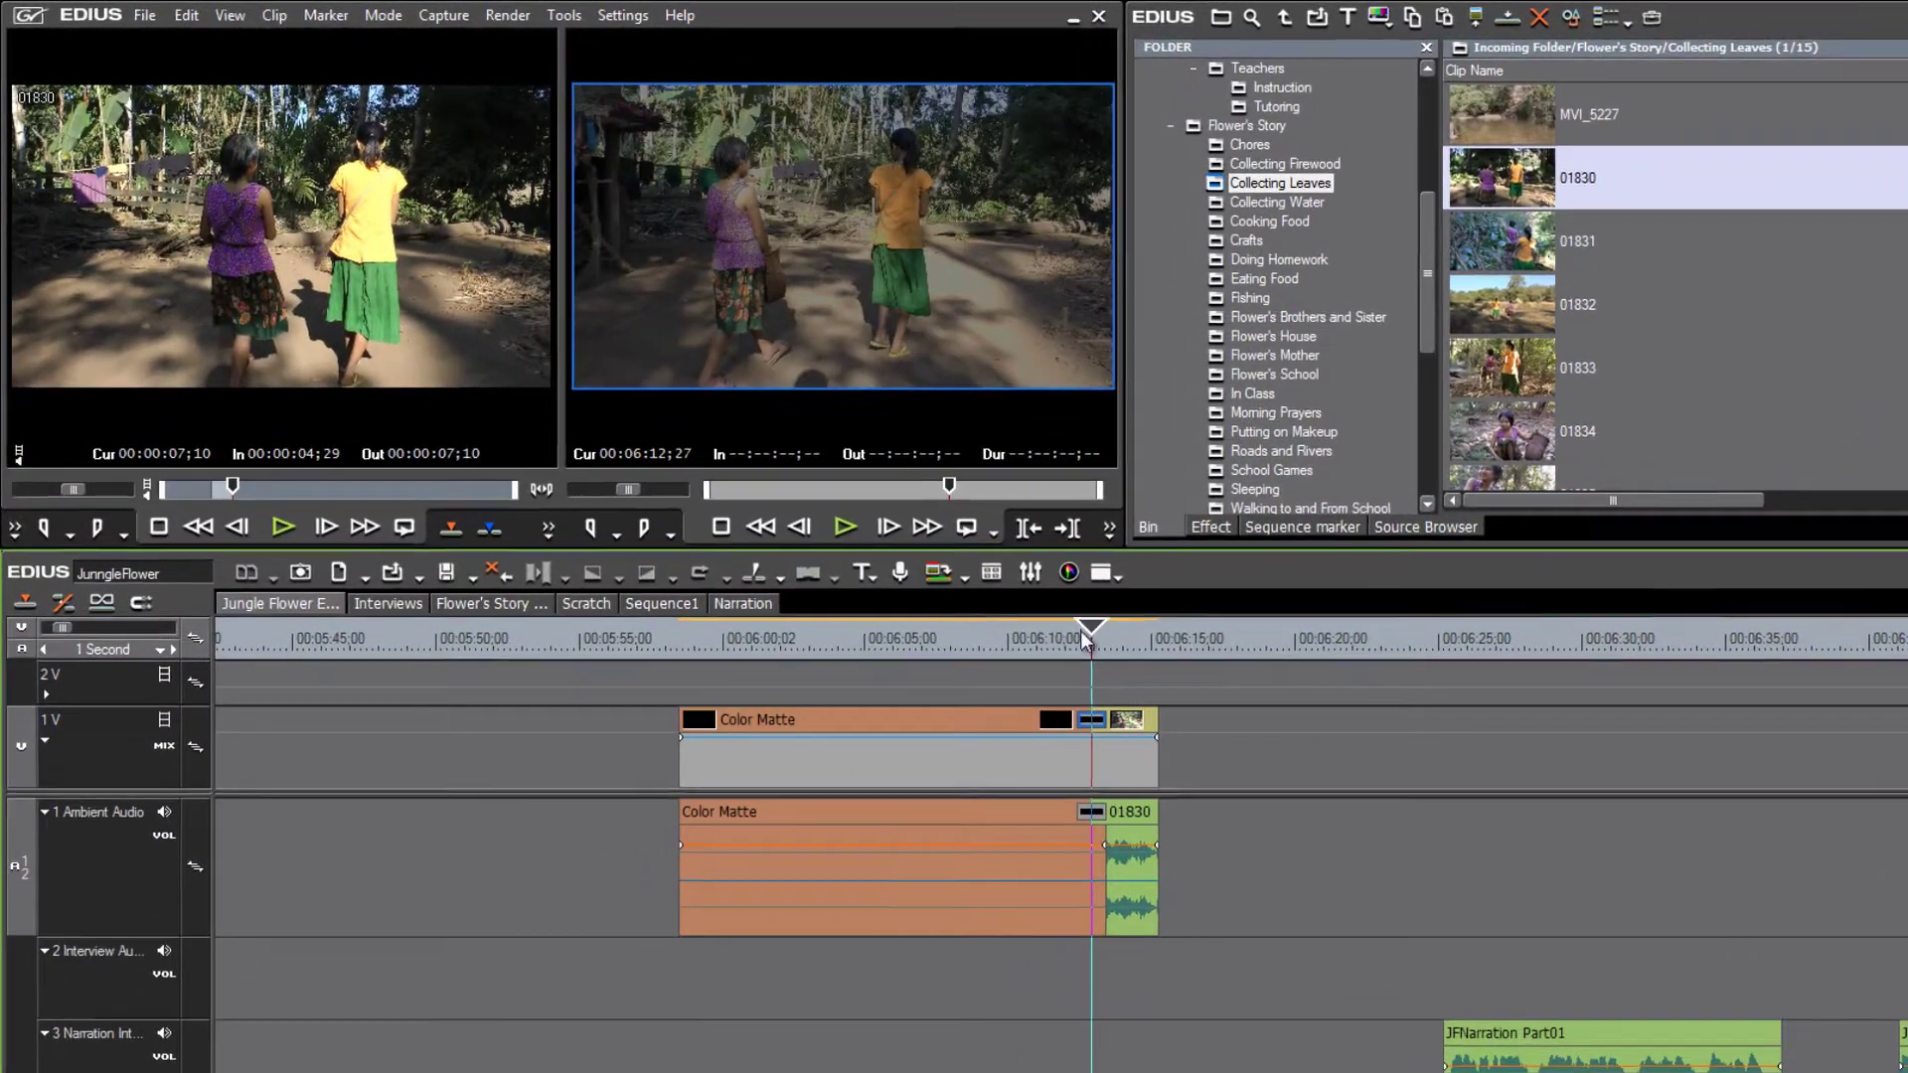
key(ctrl+p)
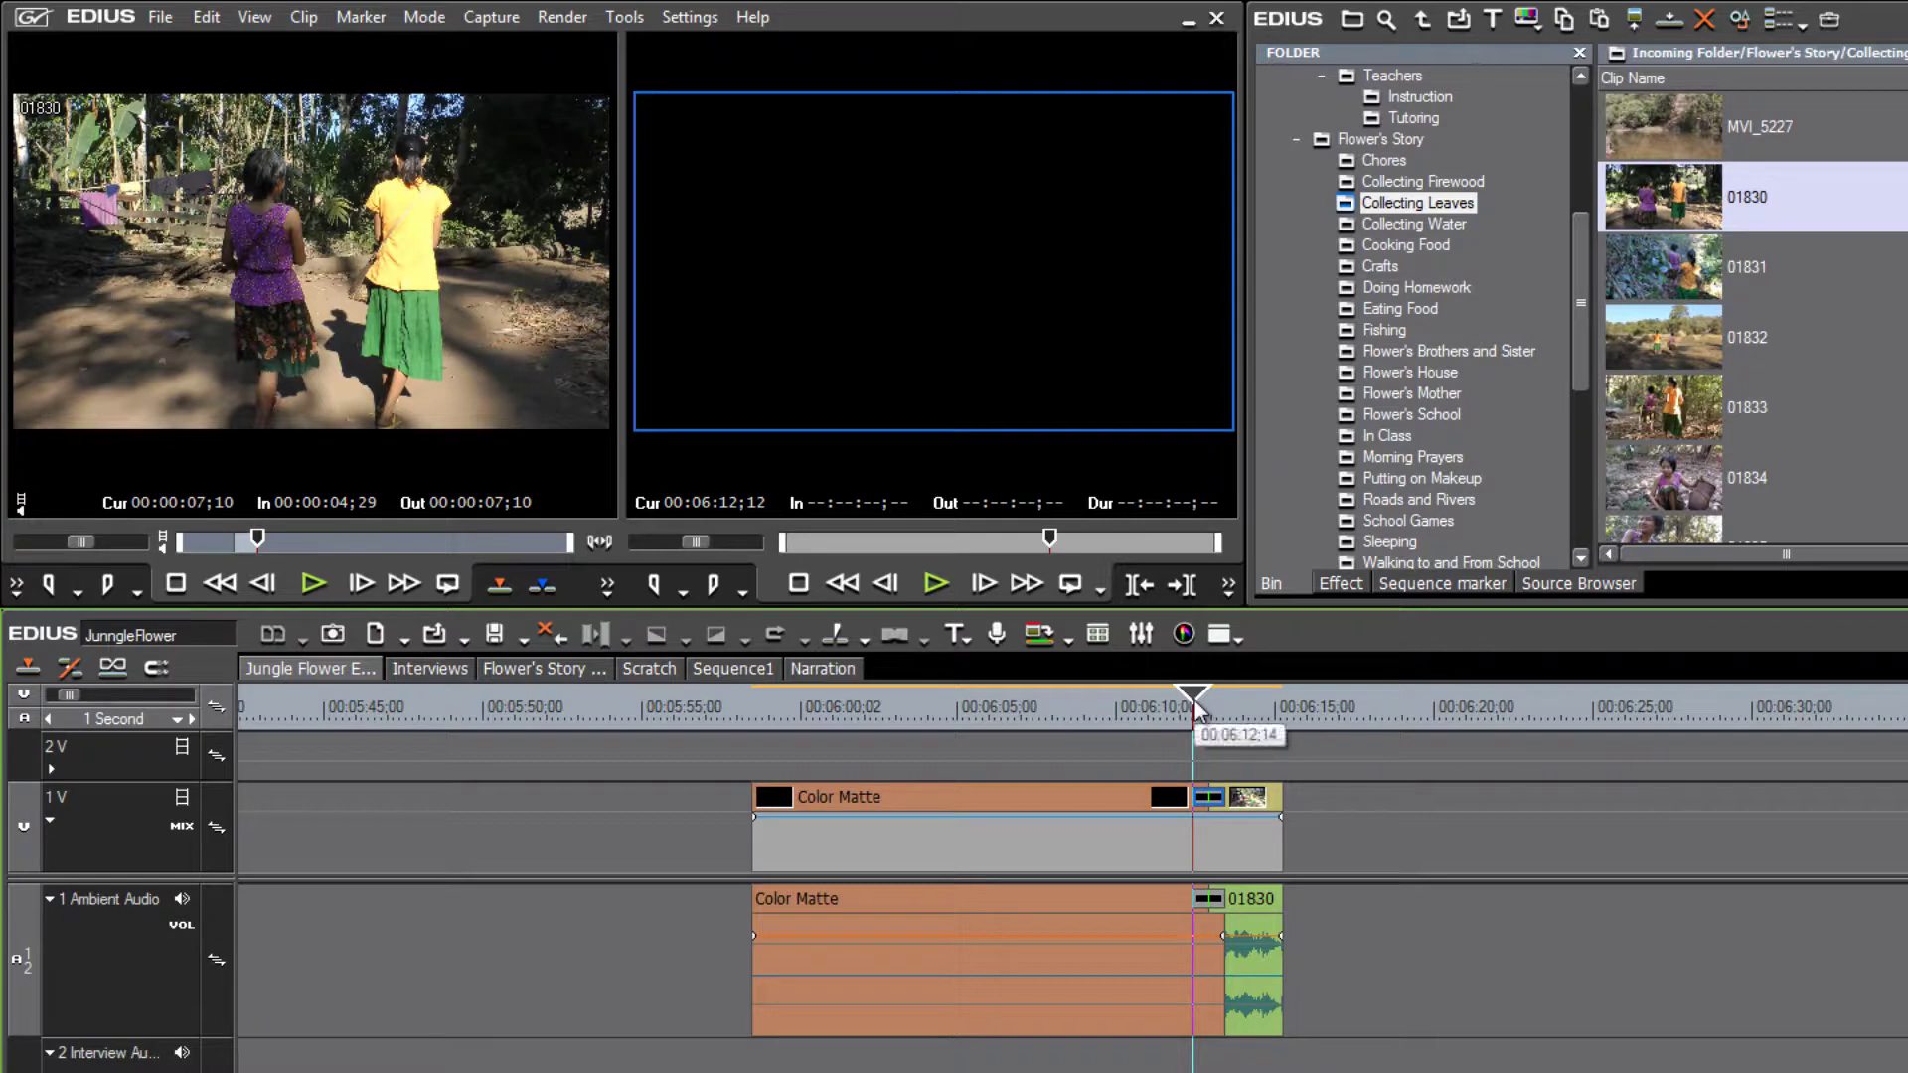
scroll(1201, 711, up, 2)
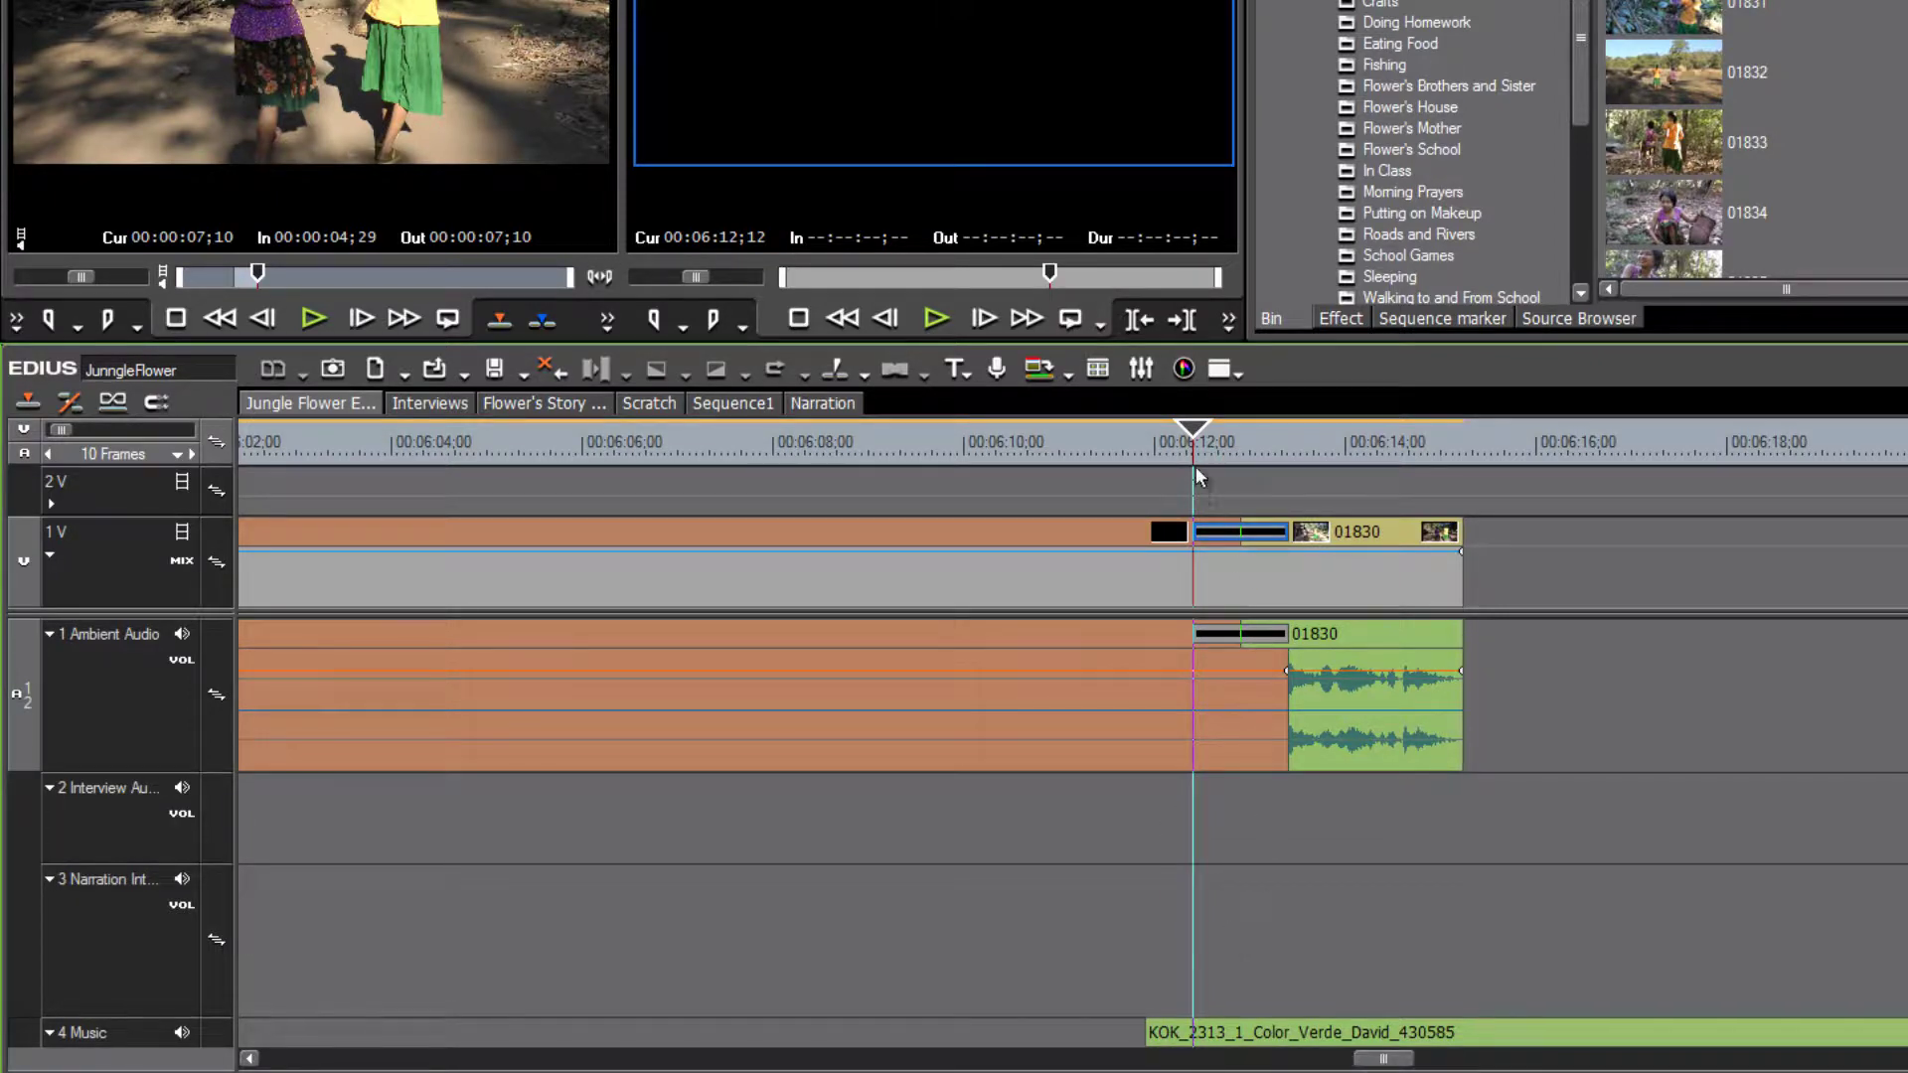
drag(1194, 532, 1144, 537)
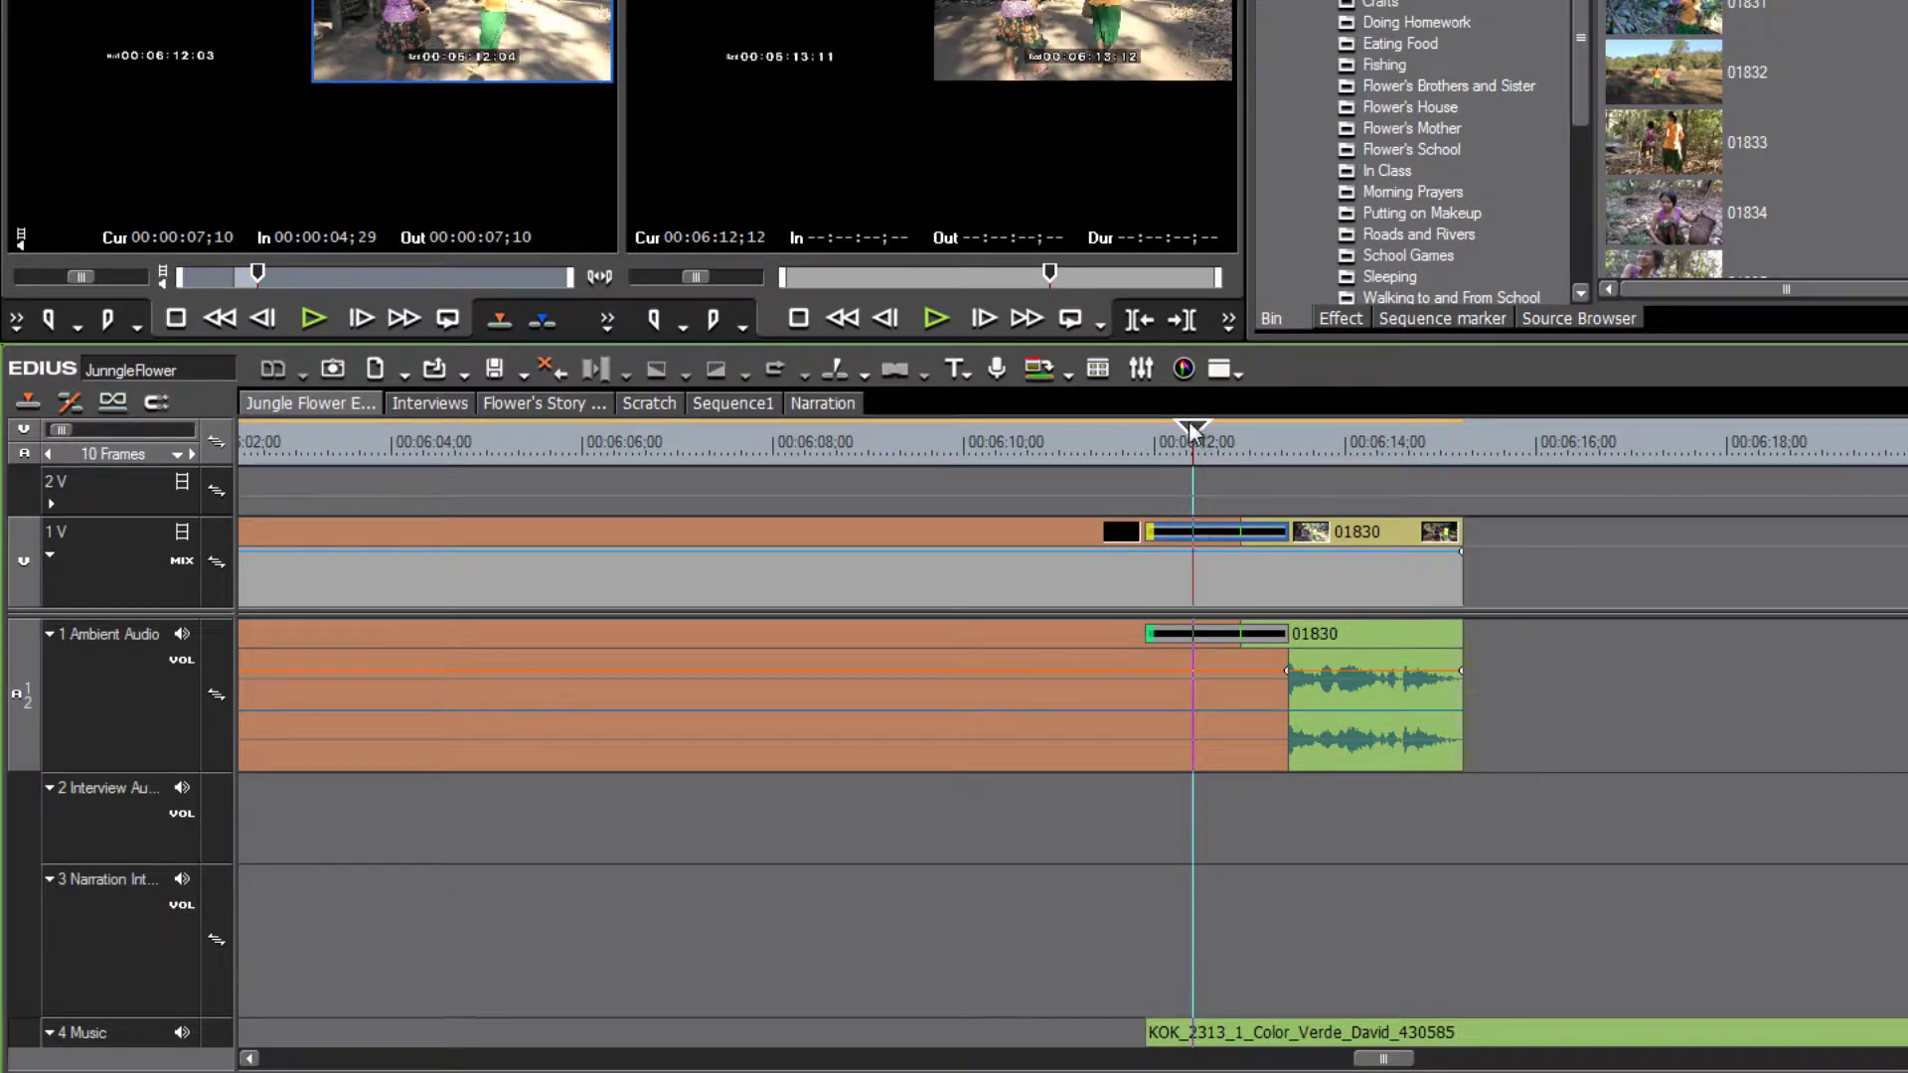
Play the transition from black into clip 01830, starting at 00:06:11;27
drag(1109, 439, 1135, 443)
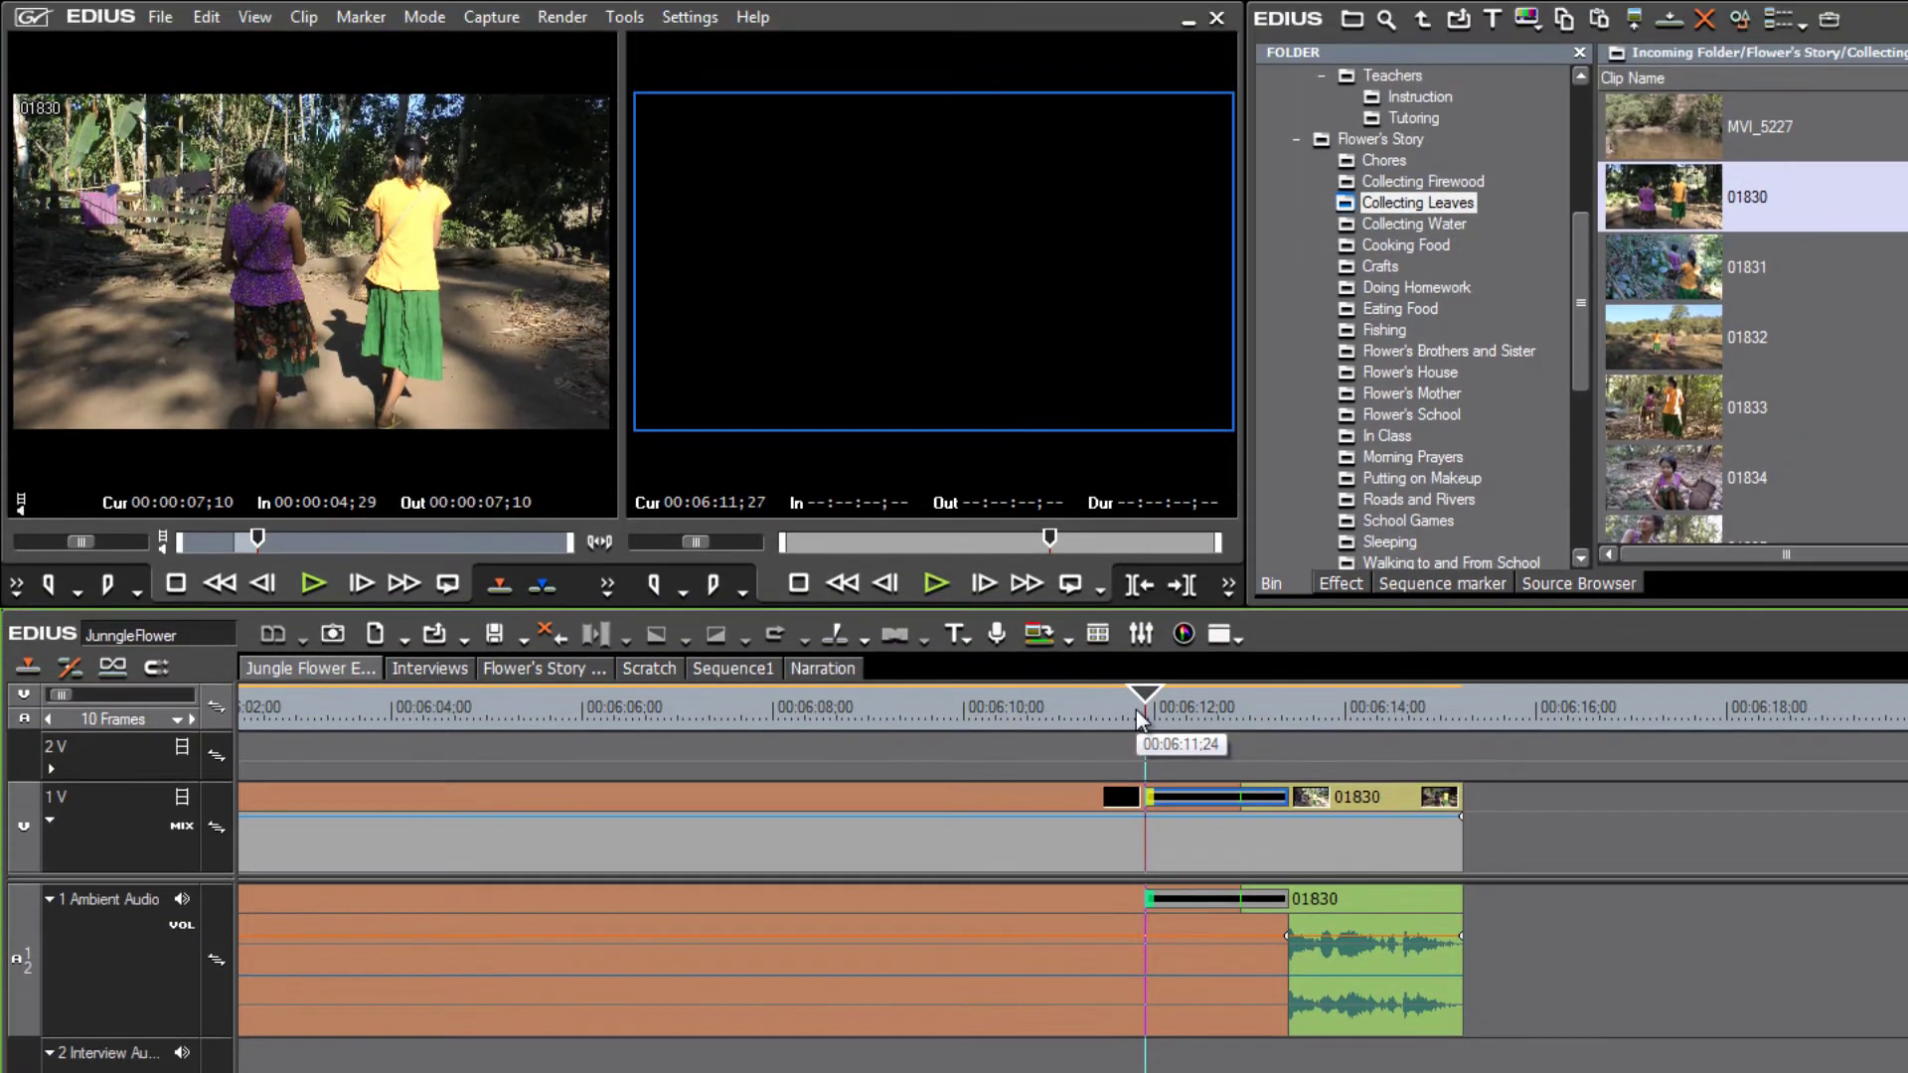
key(space)
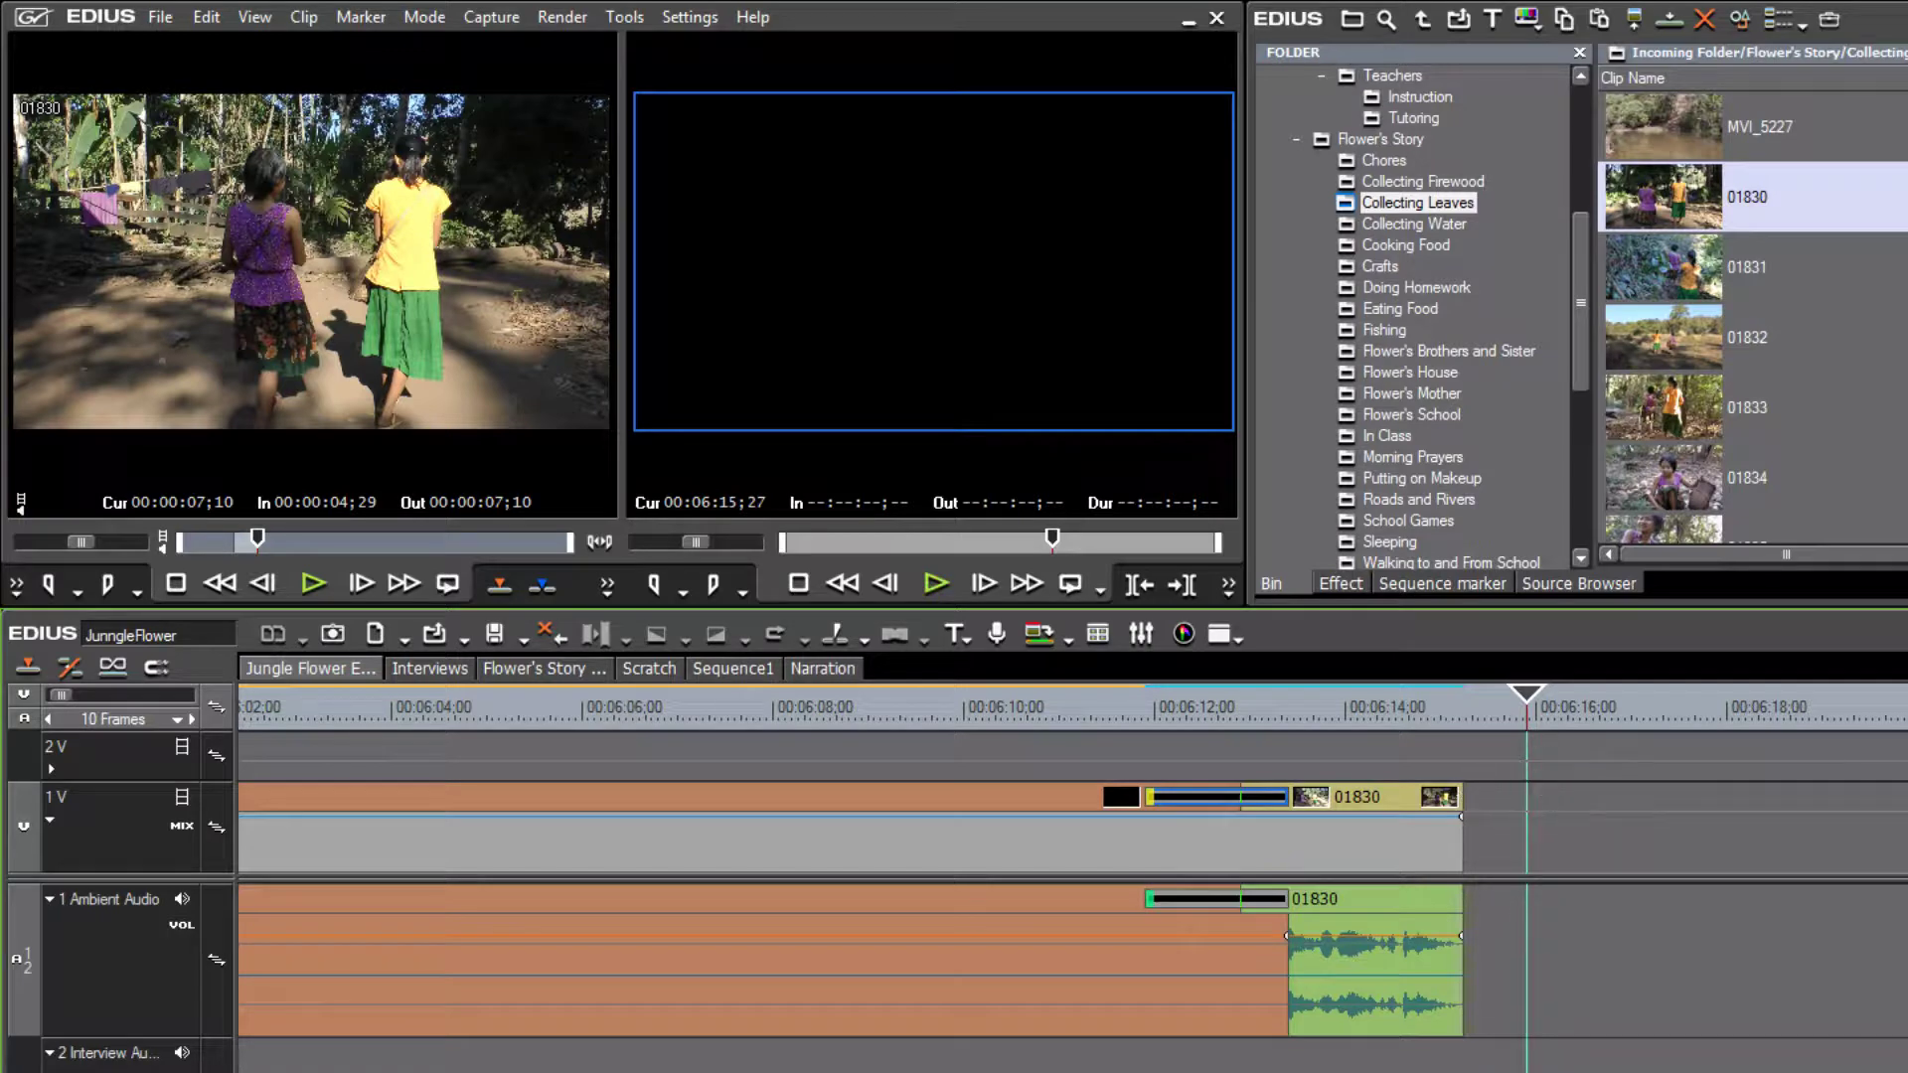
Extend the end of clip 01830 on 1 V and 1 Ambient Audio to about 00:06:18;00
scroll(1073, 974, down, 3)
scroll(1073, 974, up, 3)
drag(1461, 797, 1725, 801)
Play the lengthened clip 01830 on the timeline from within the transition and stop near its end
click(1264, 718)
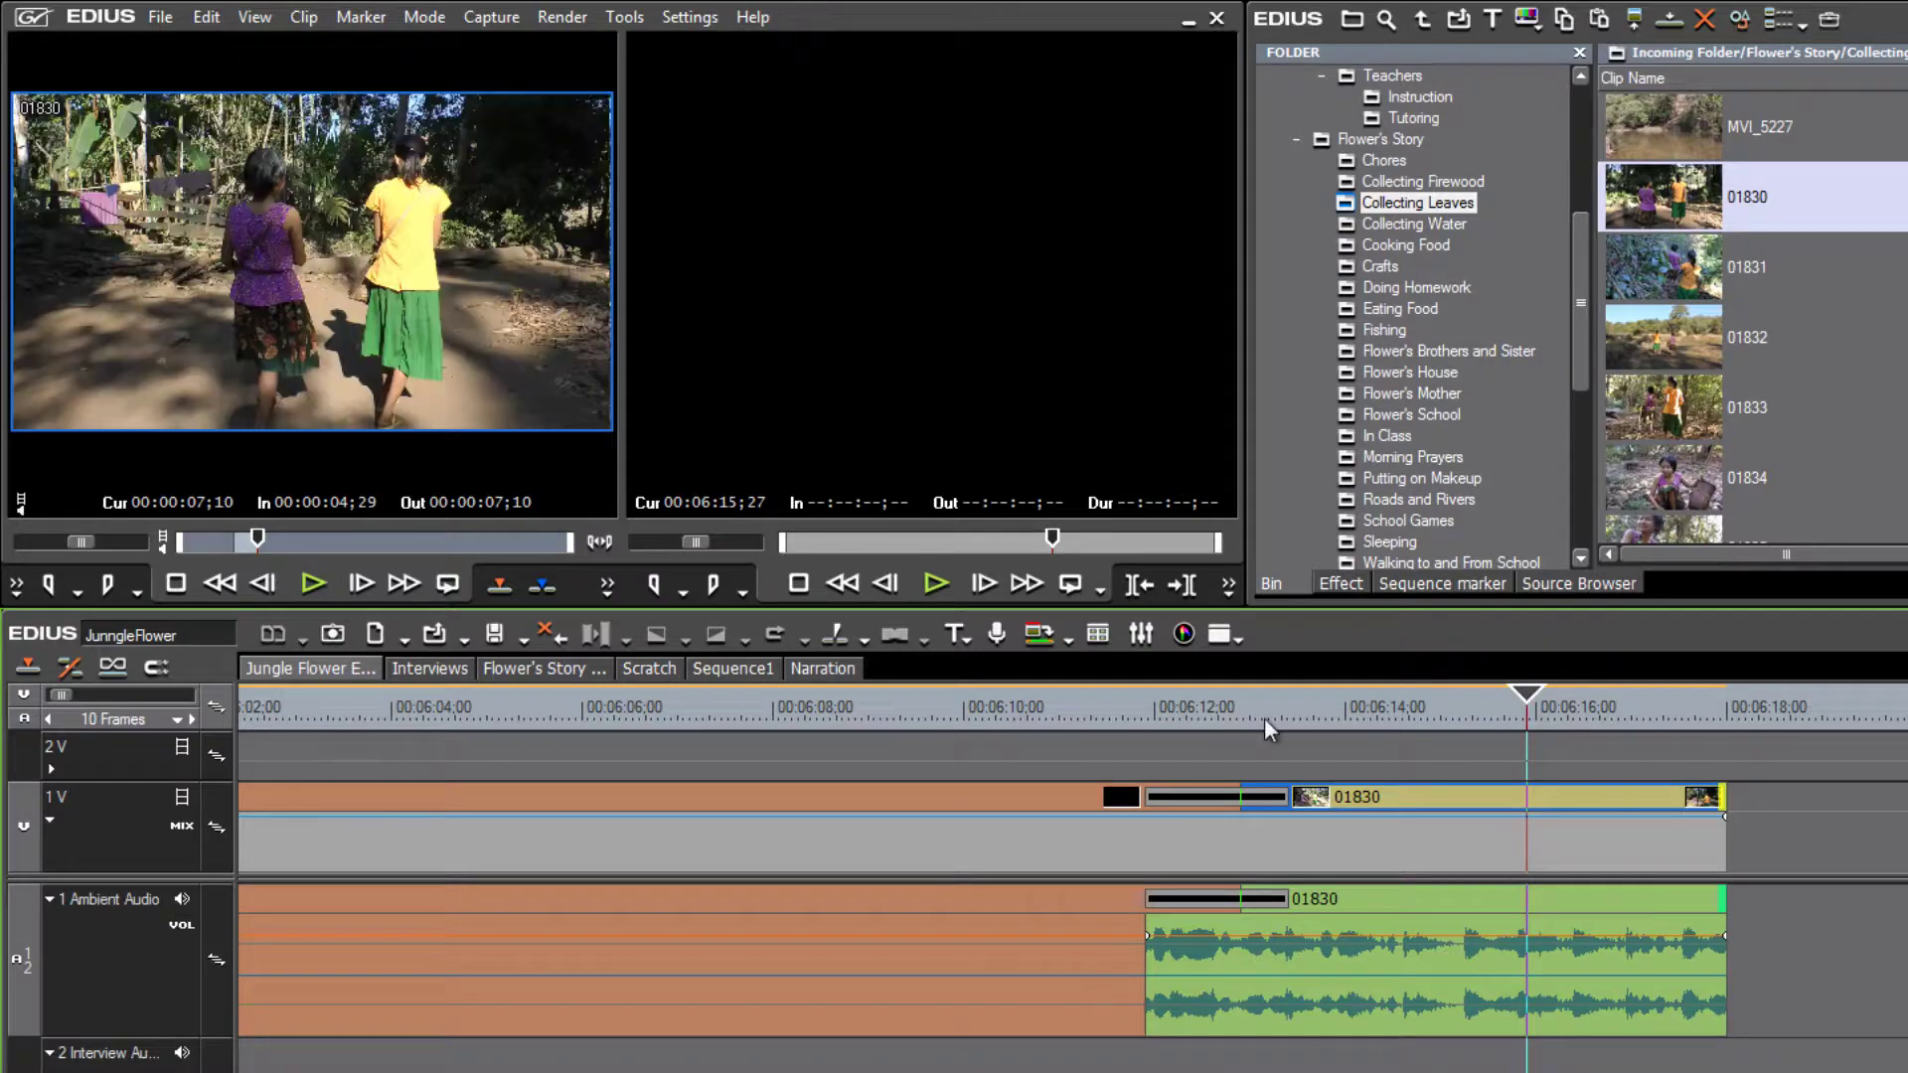
key(space)
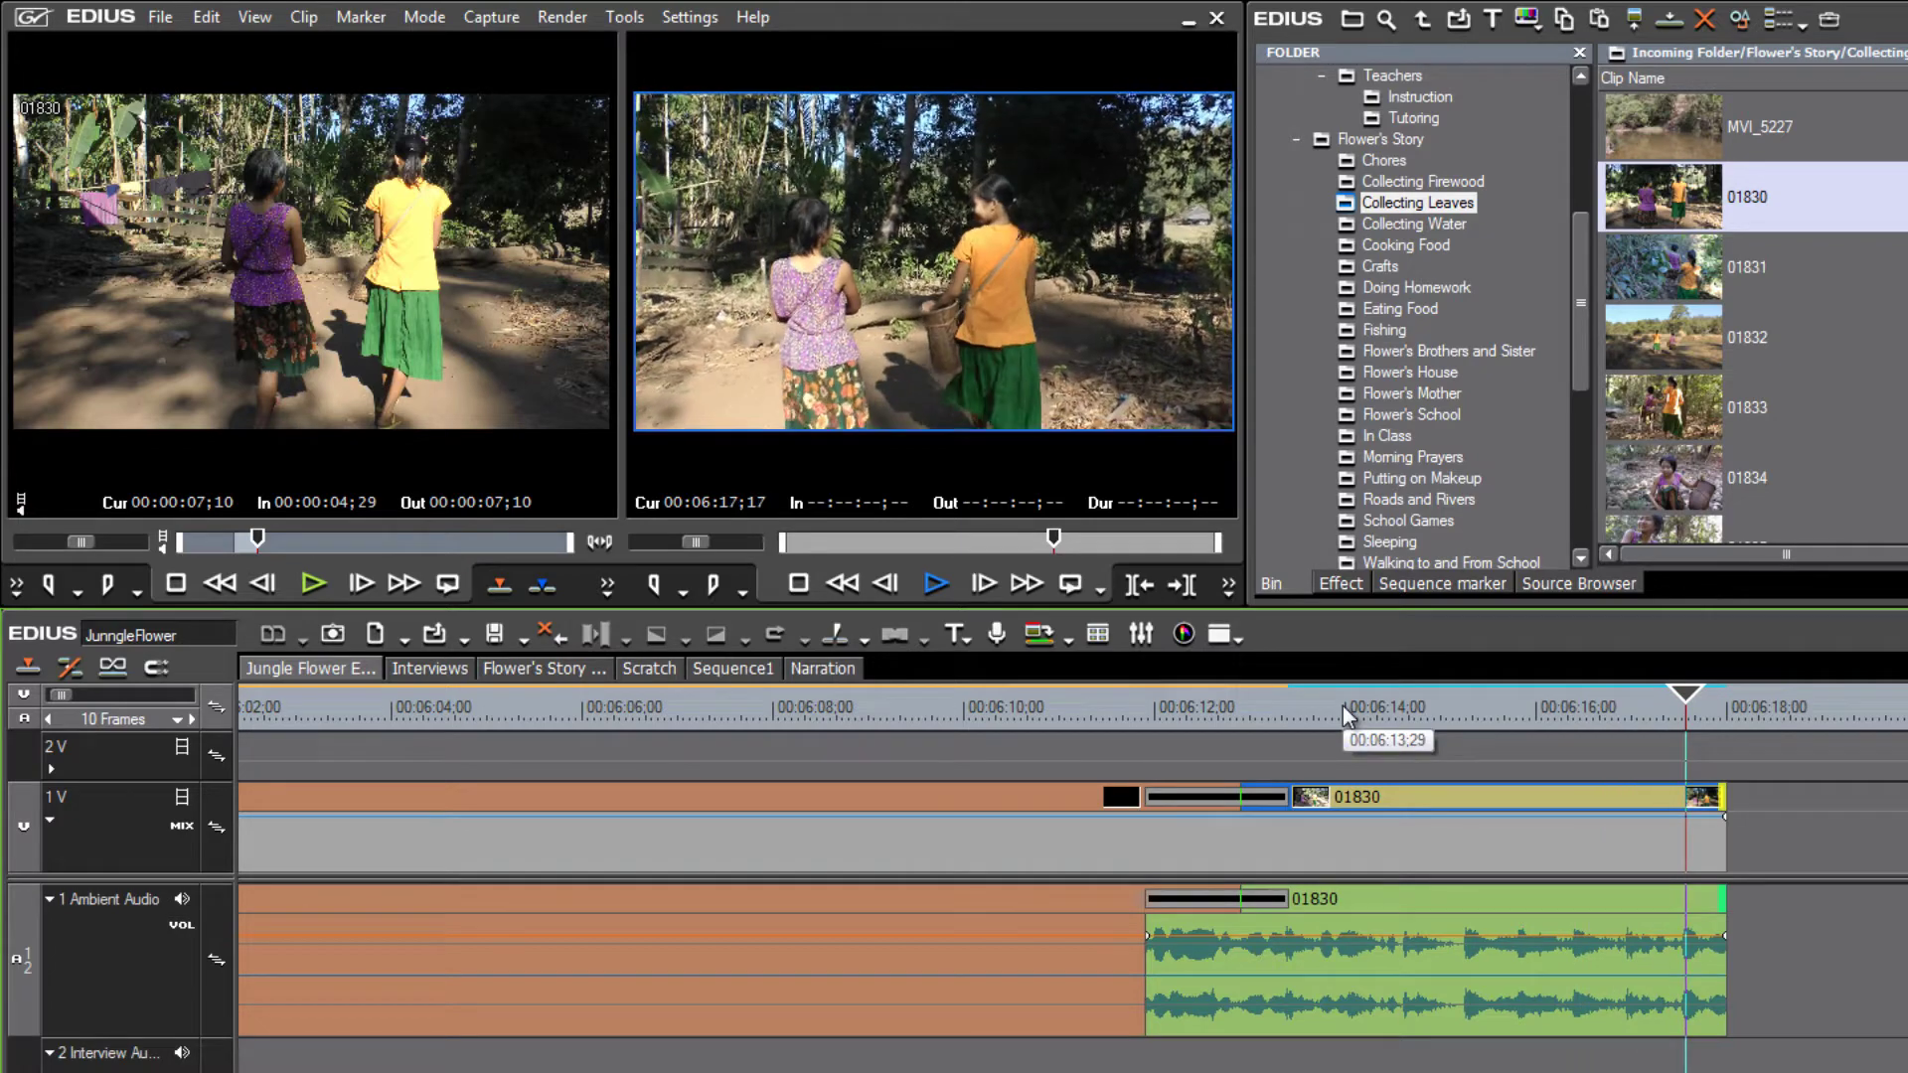
key(space)
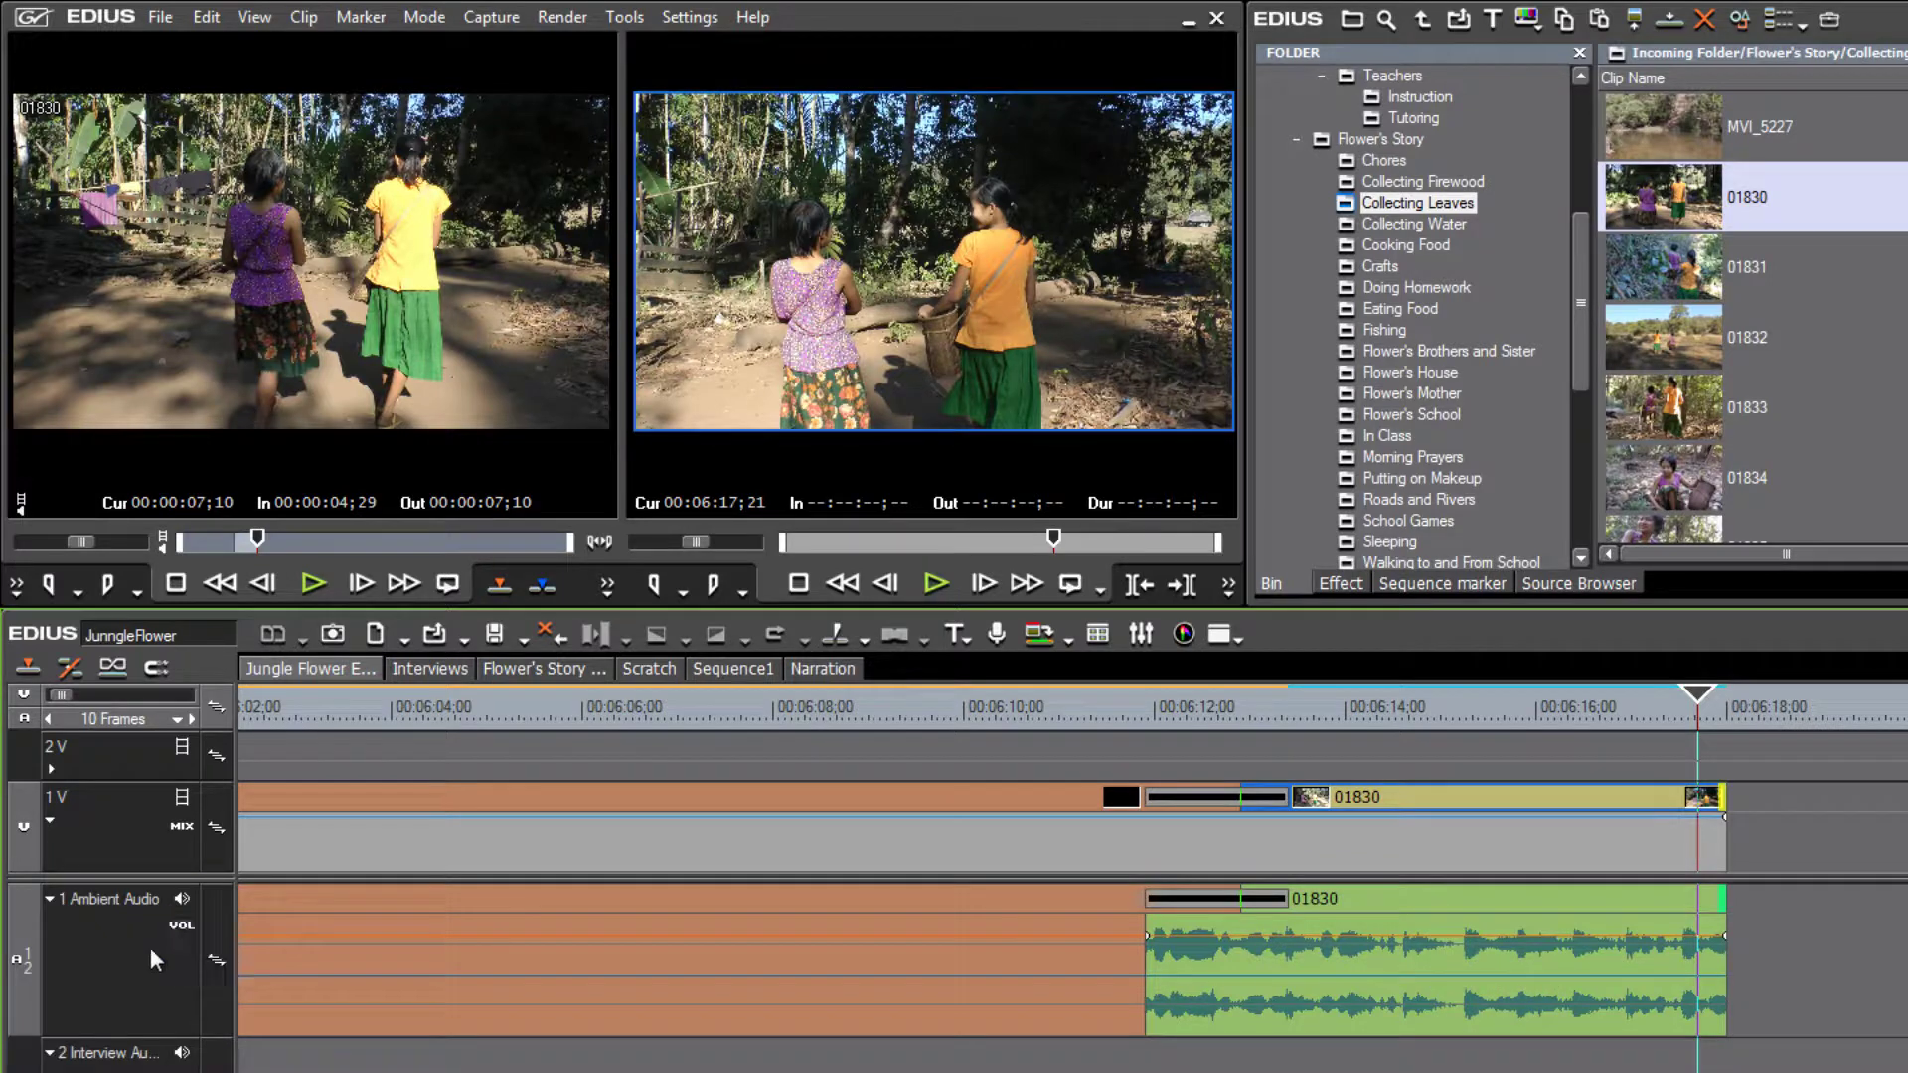
Slightly lower the volume line of clip 01830 on 1 Ambient Audio and play the clip back on the timeline
click(1443, 944)
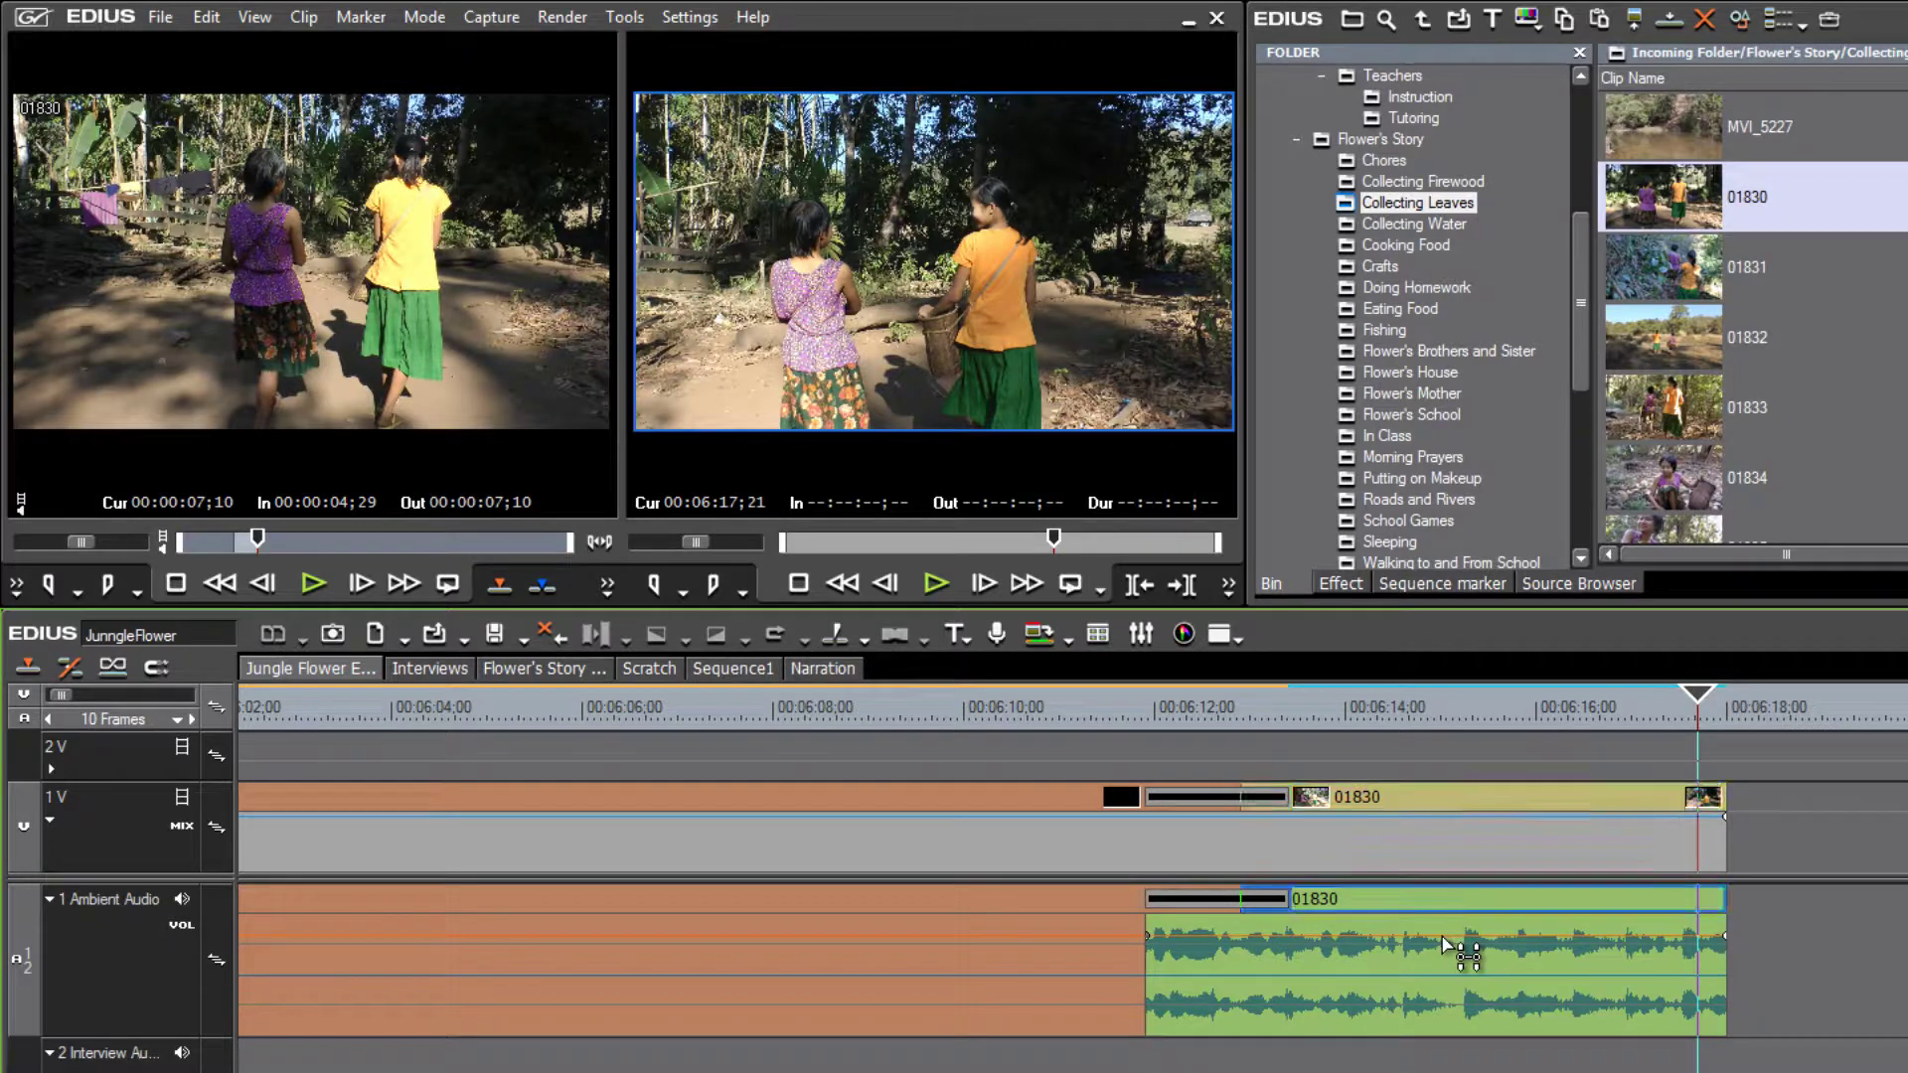
drag(1443, 941, 1446, 949)
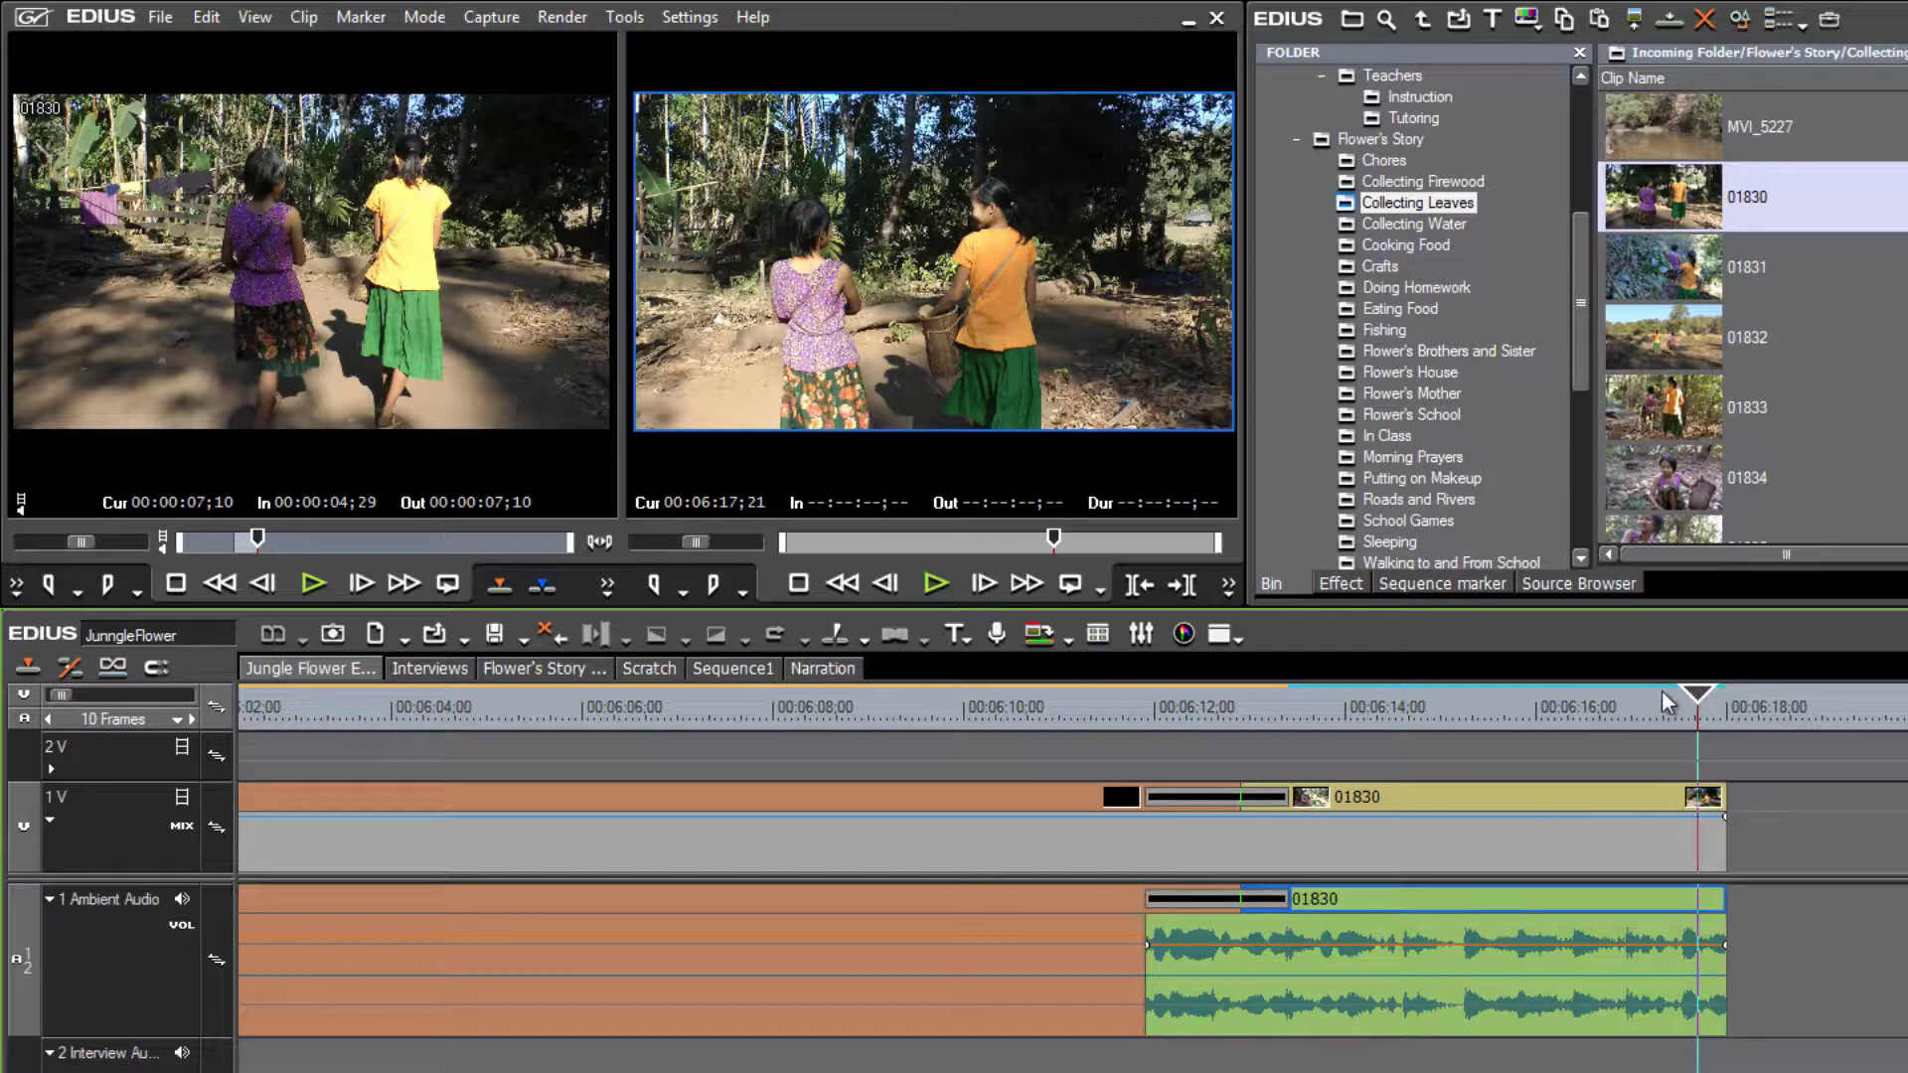
drag(1661, 695, 1300, 701)
key(space)
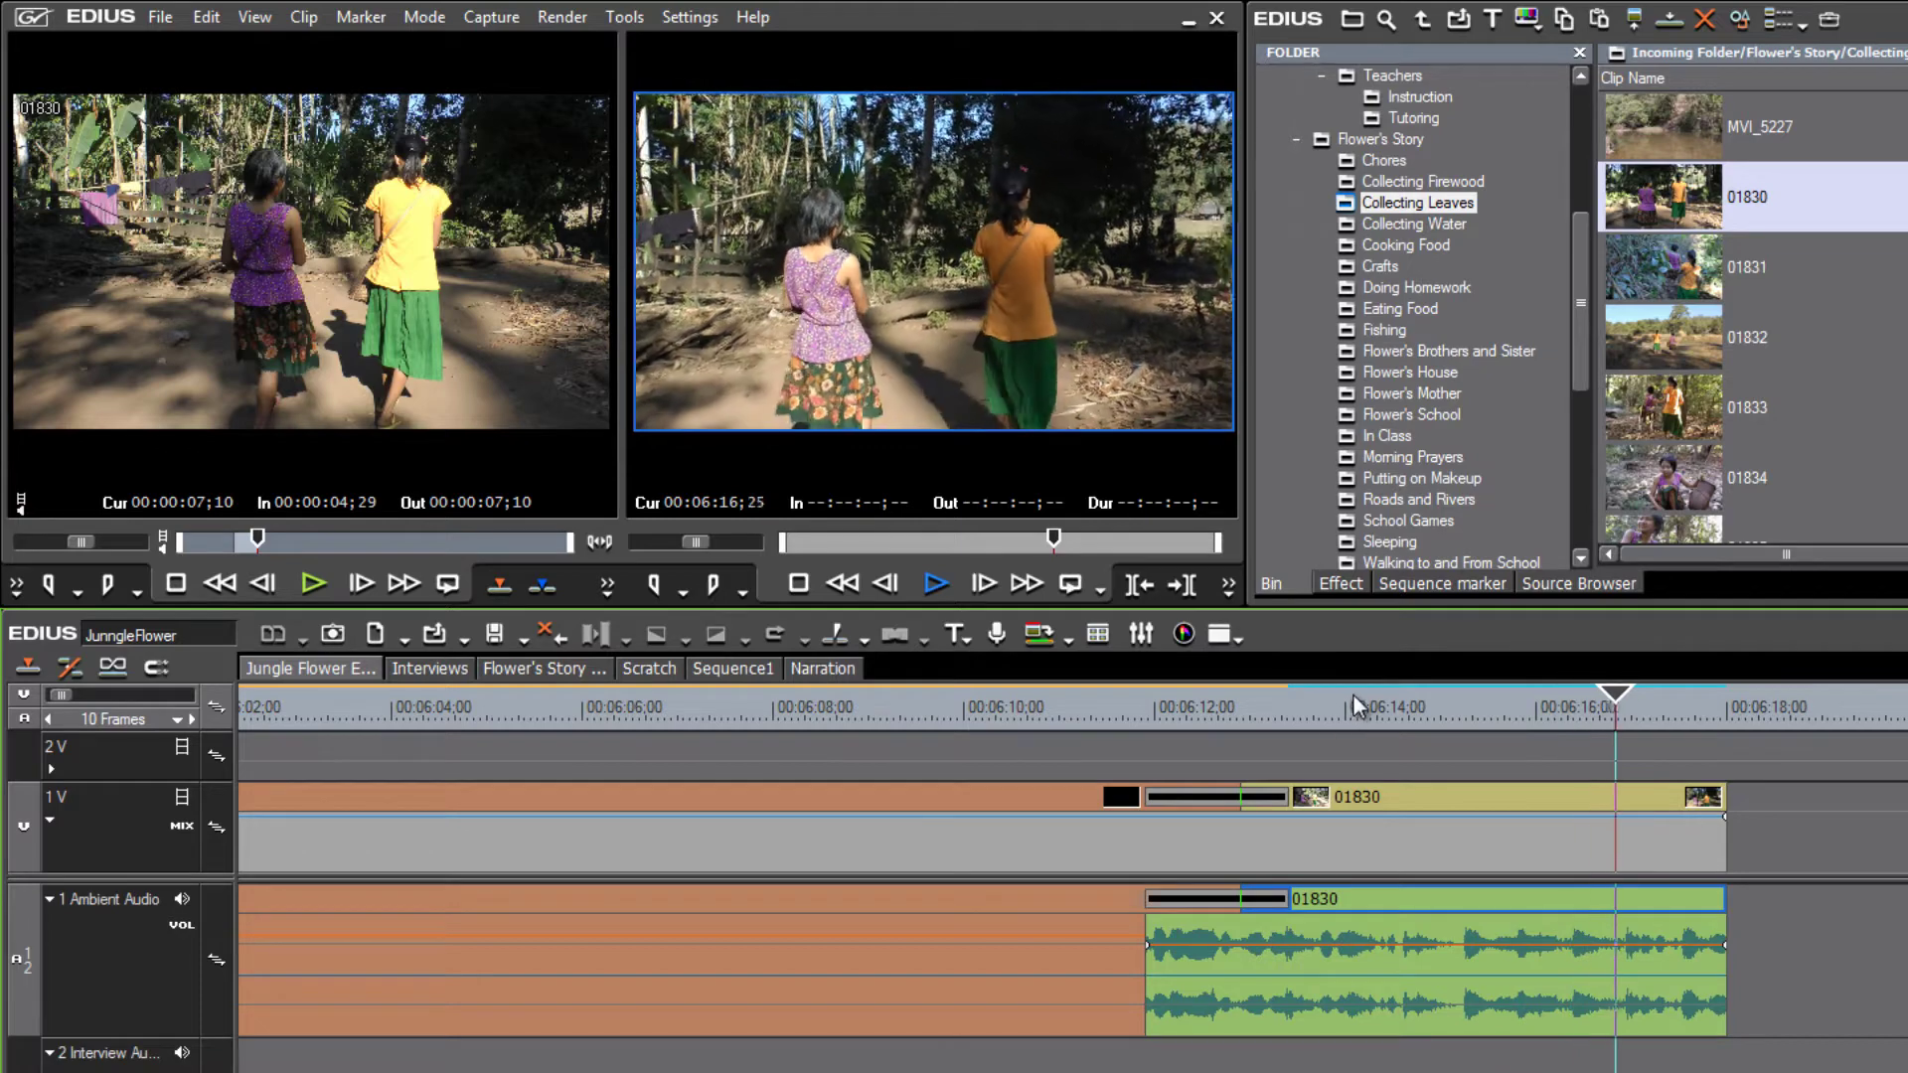
key(space)
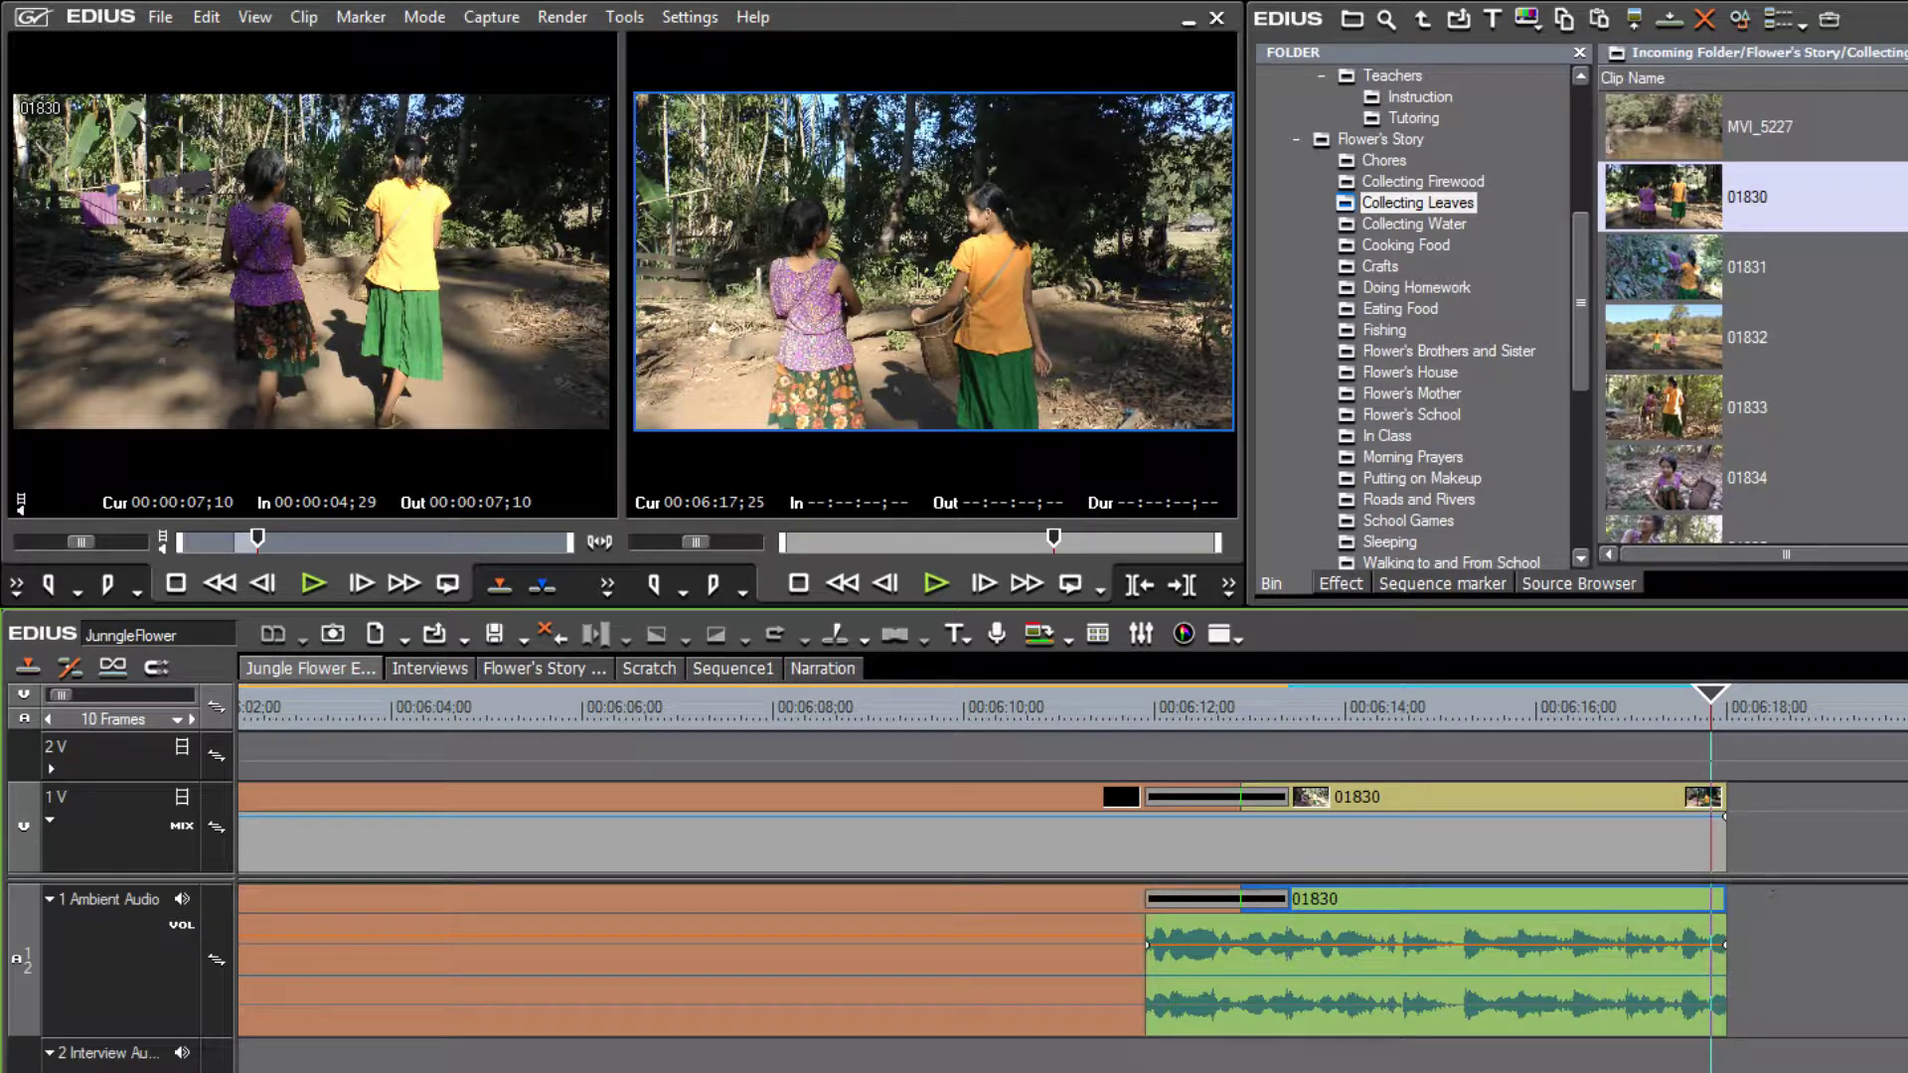
Play the end of clip 01830 from 00:06:17;17 and set the timeline cursor to 00:06:17;14
click(1687, 701)
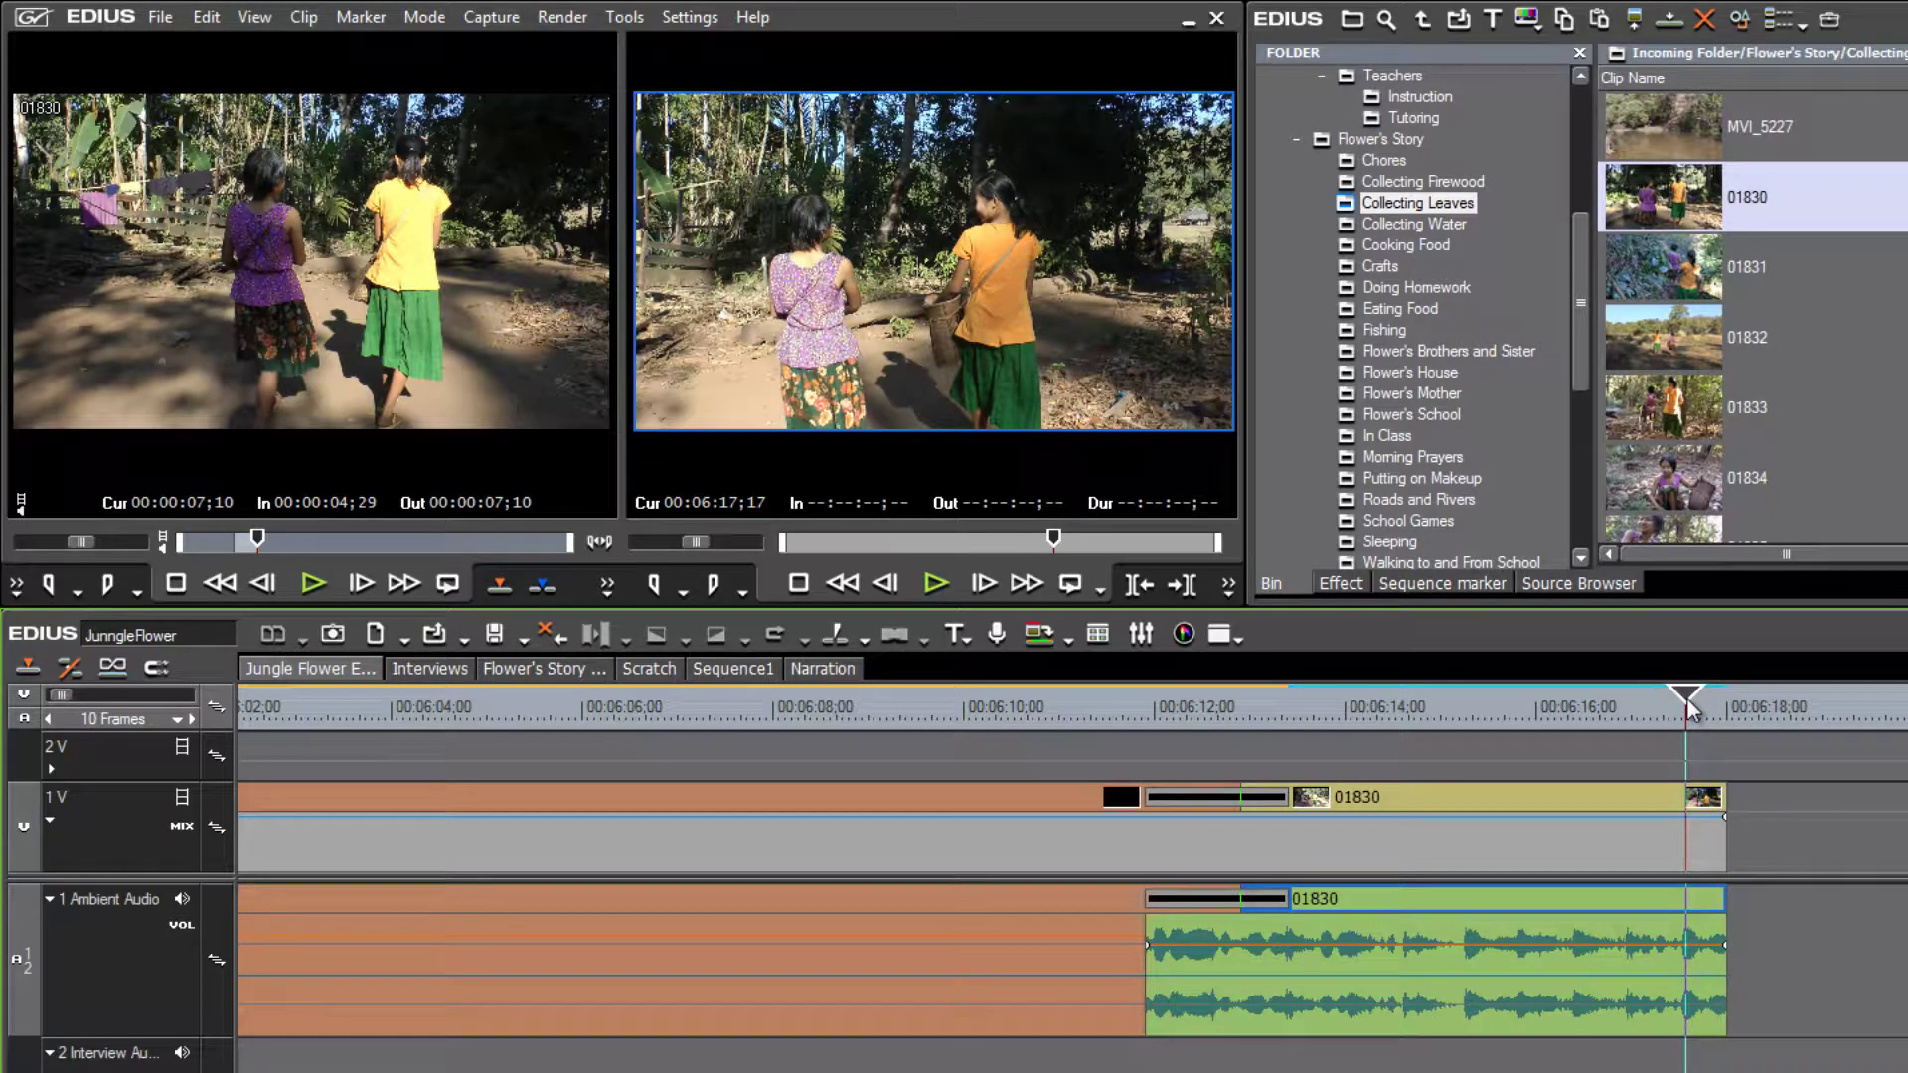
key(space)
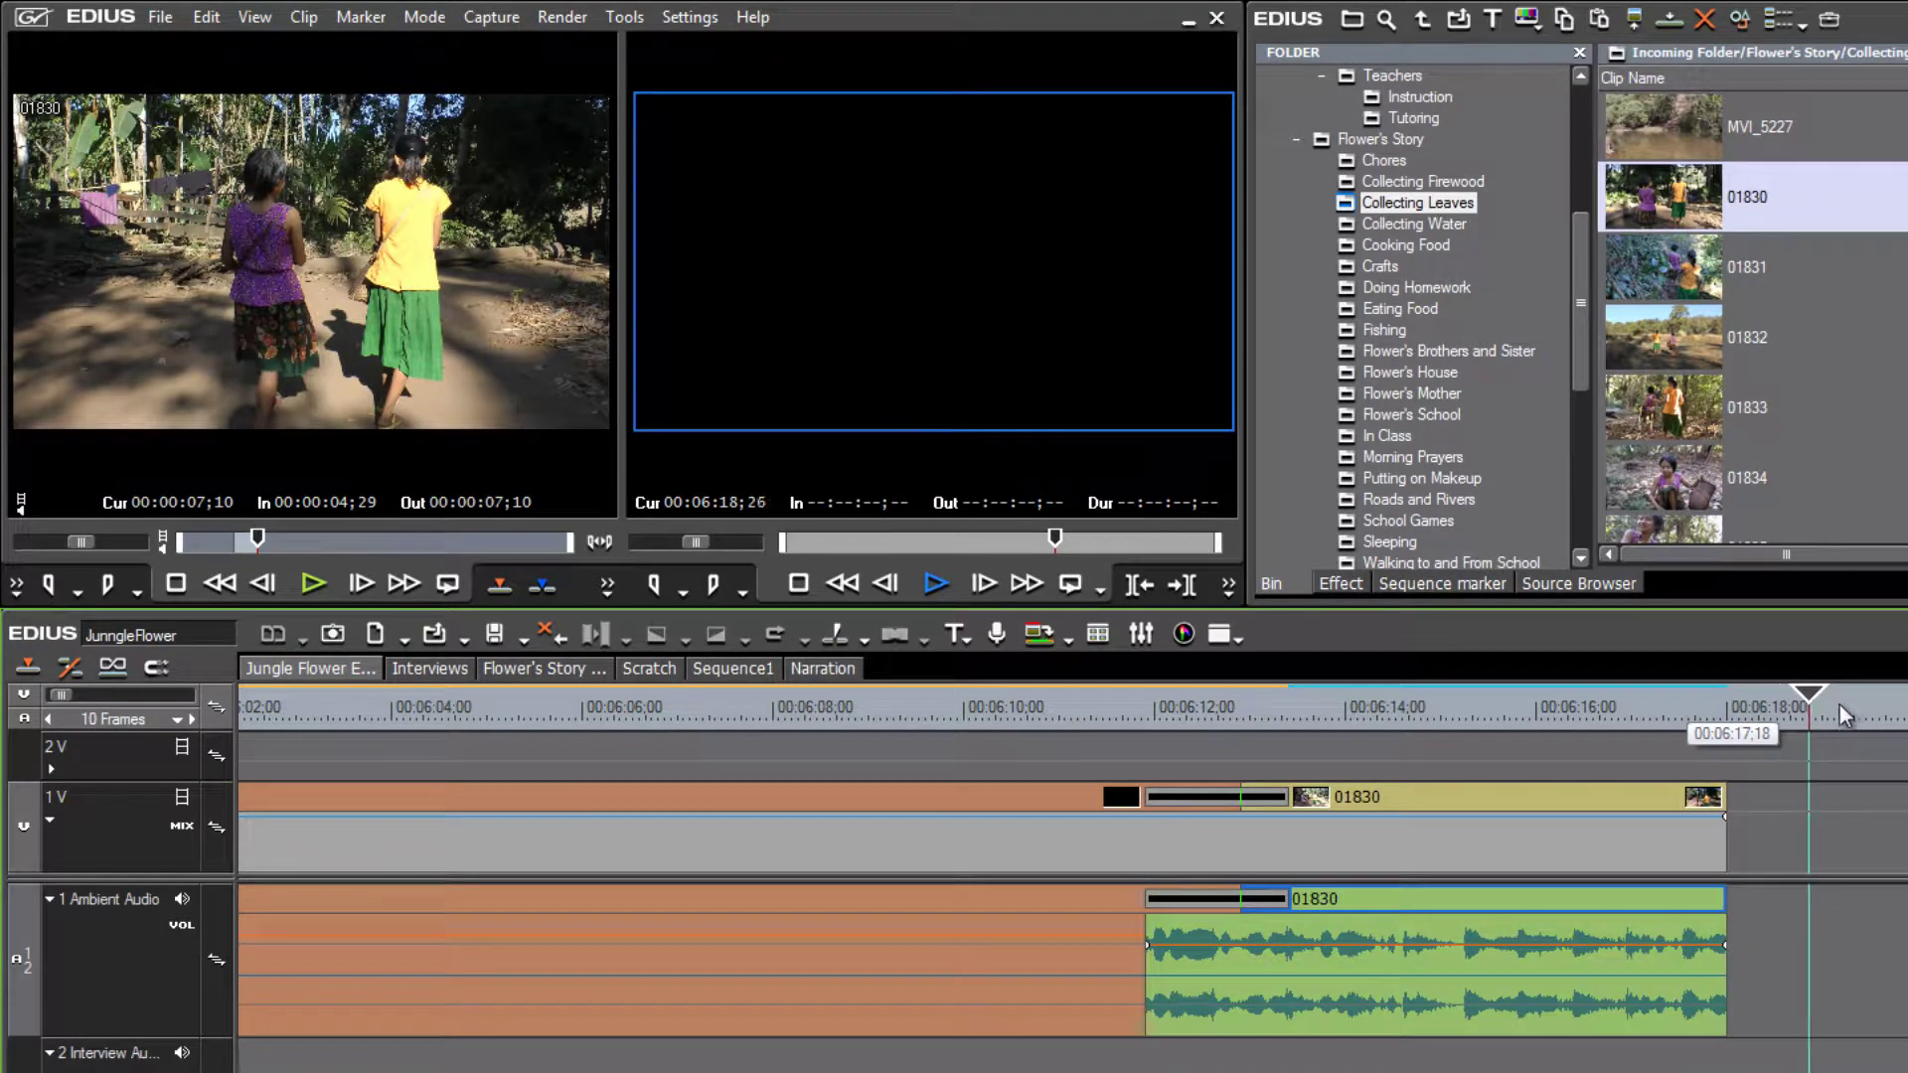
click(1676, 708)
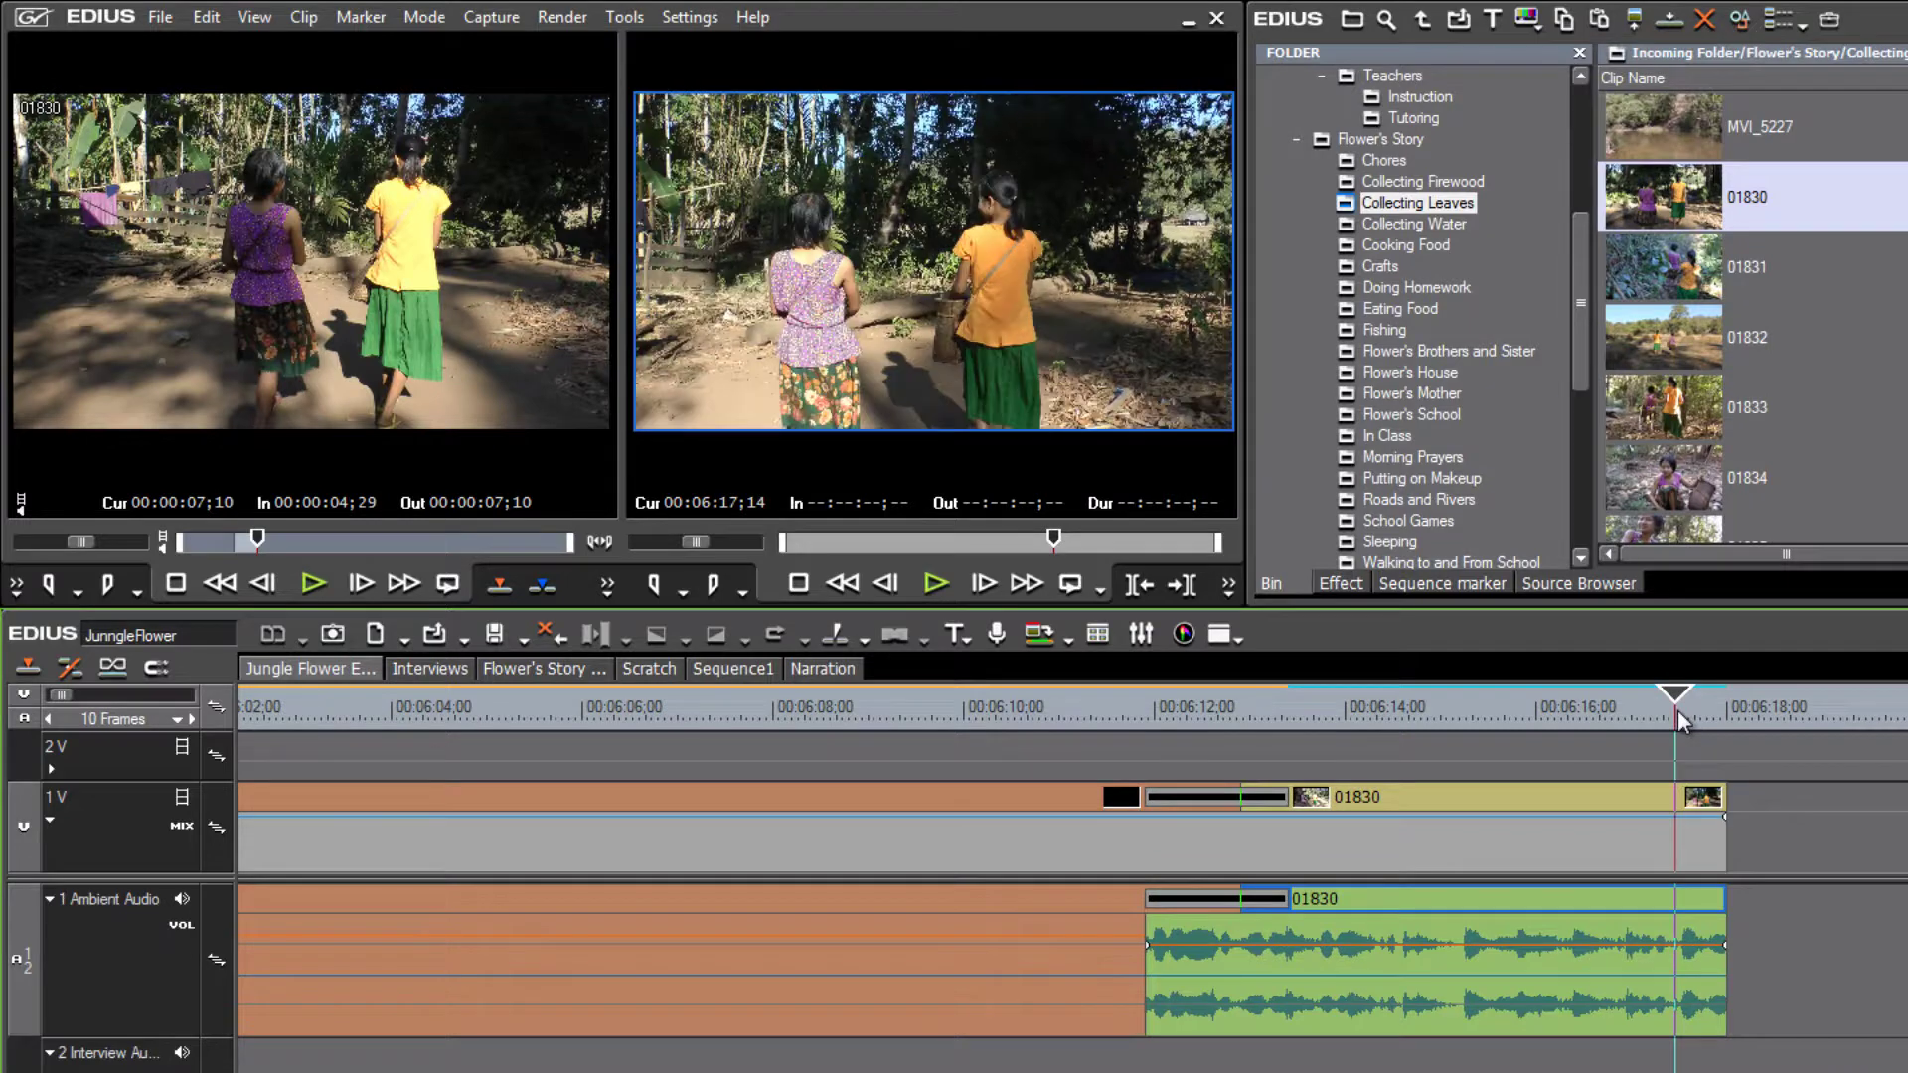
Load clip 01833 from the bin and mark its In point at 00:01:30;12 and Out point at 00:01:38;08
click(1684, 332)
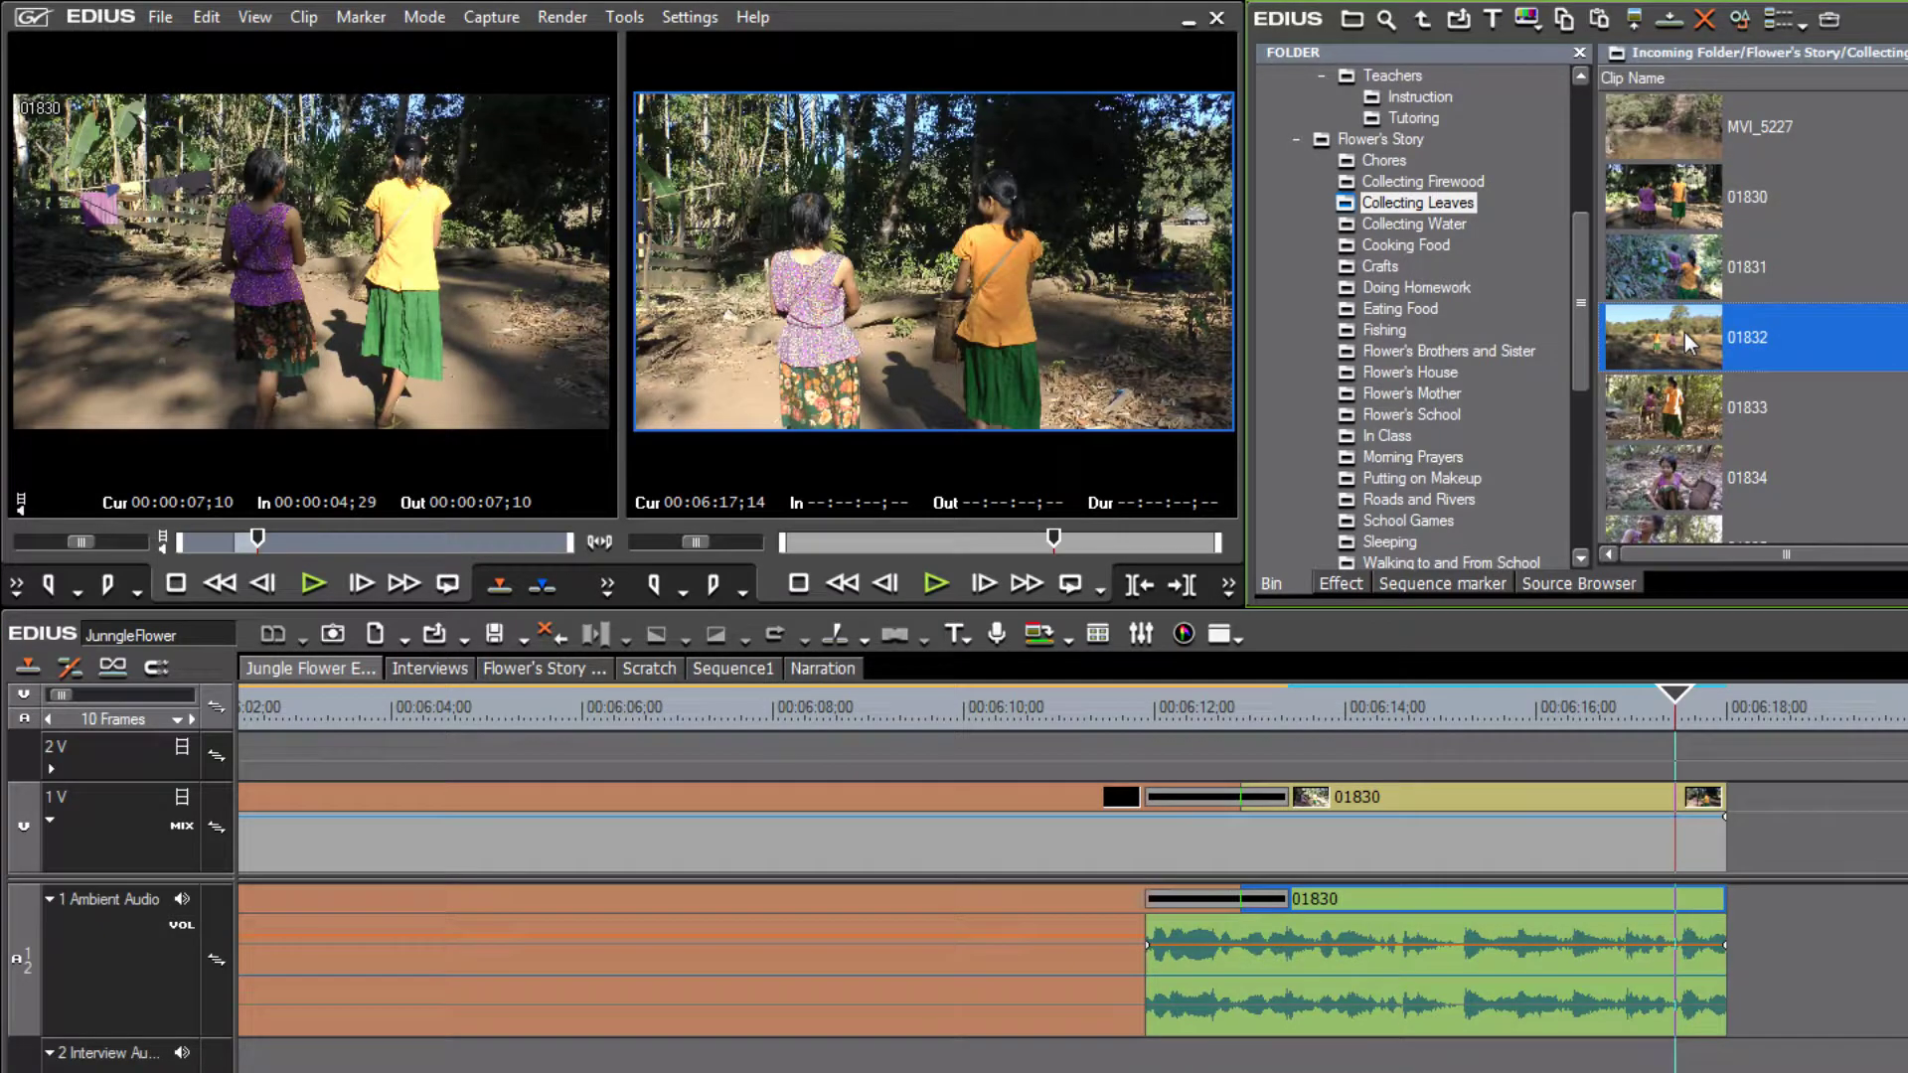
double_click(1684, 390)
mouse_move(422, 539)
mouse_down()
mouse_move(463, 541)
mouse_move(395, 548)
mouse_move(439, 551)
mouse_up()
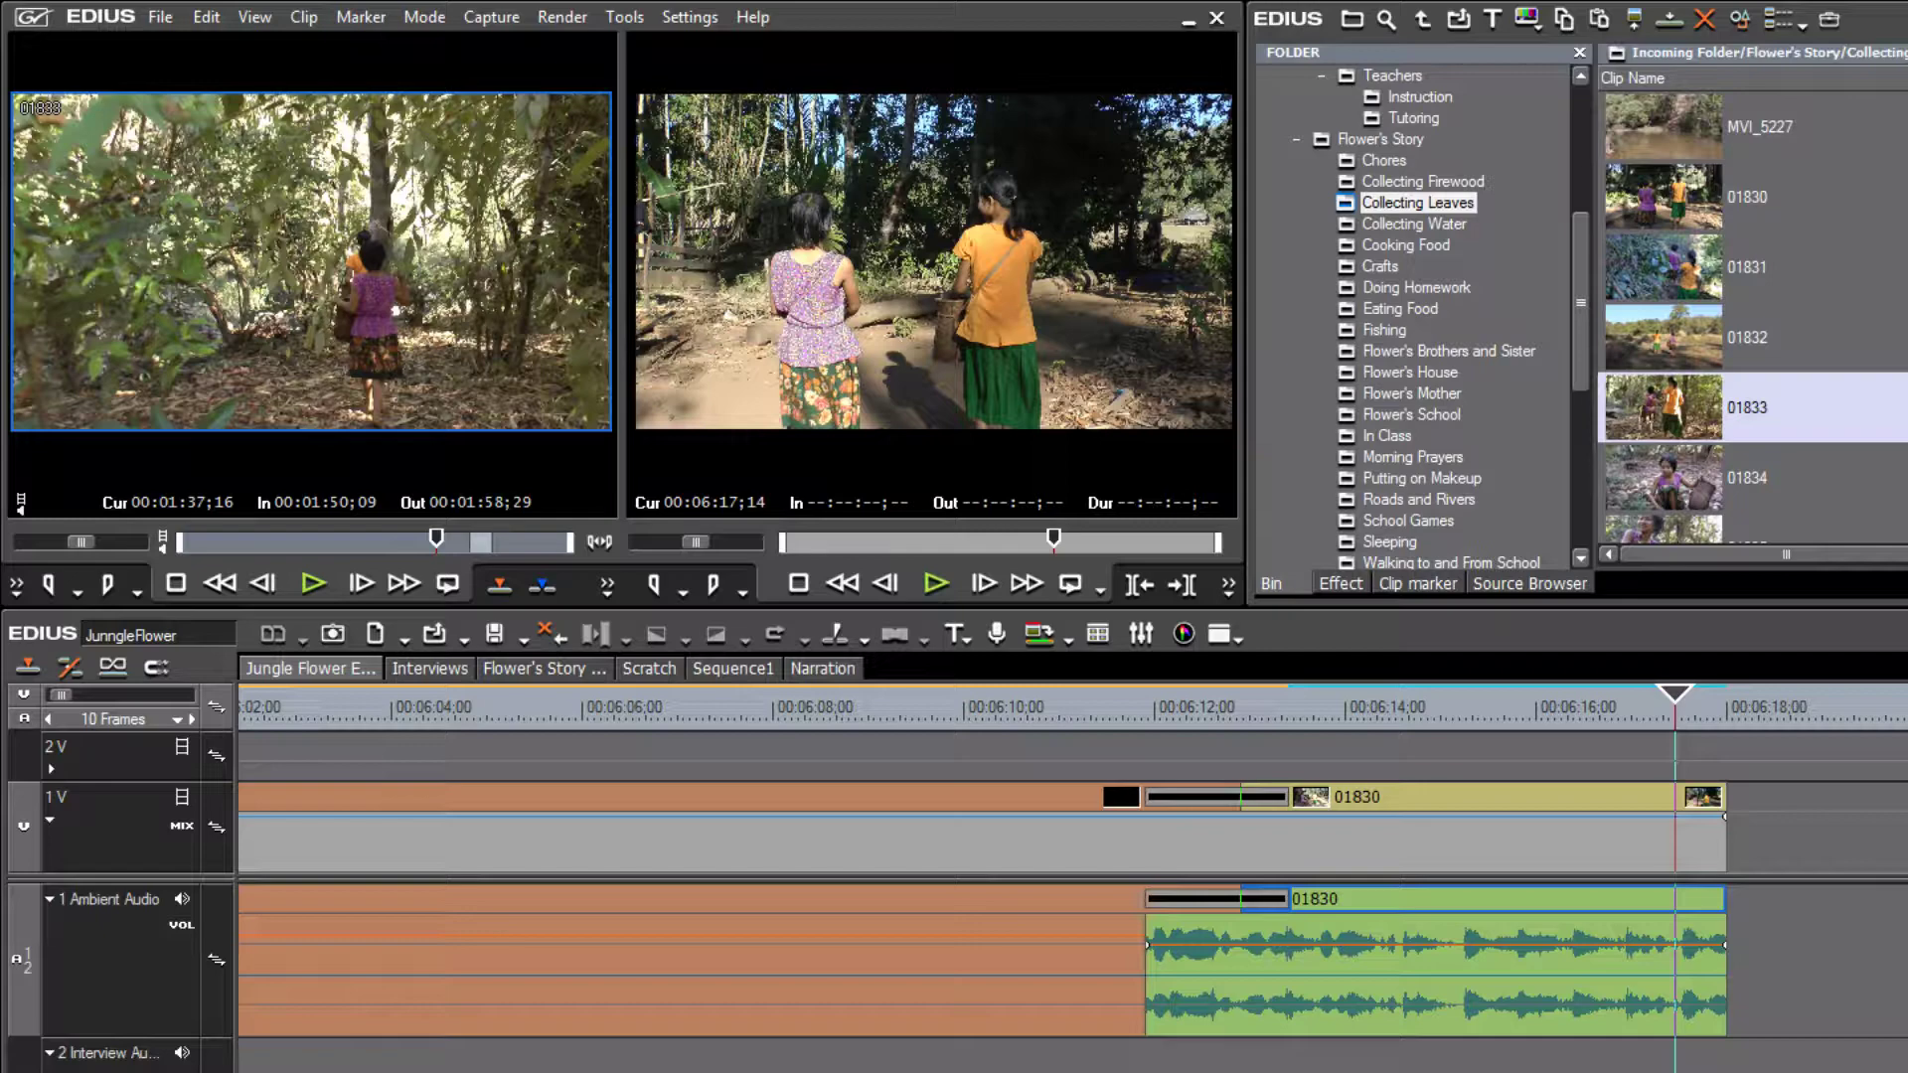
drag(436, 539, 417, 539)
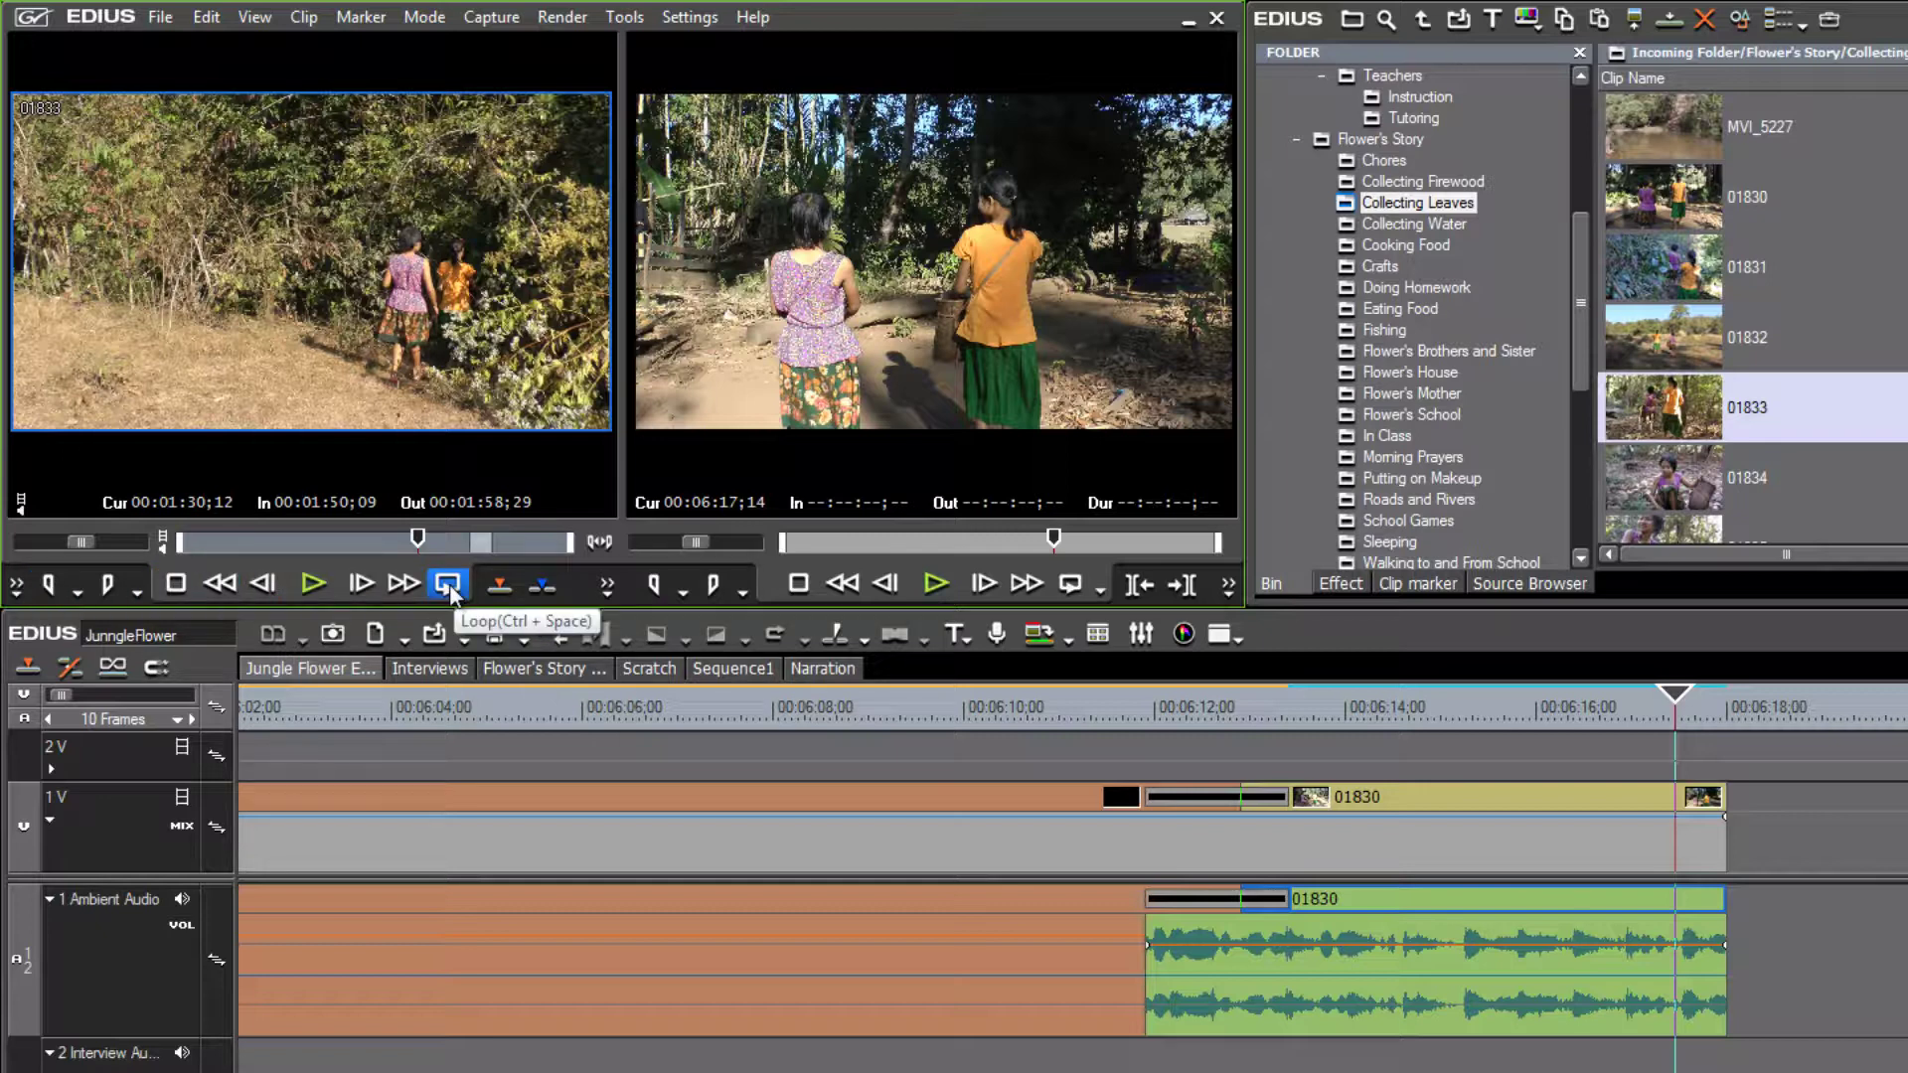
key(i)
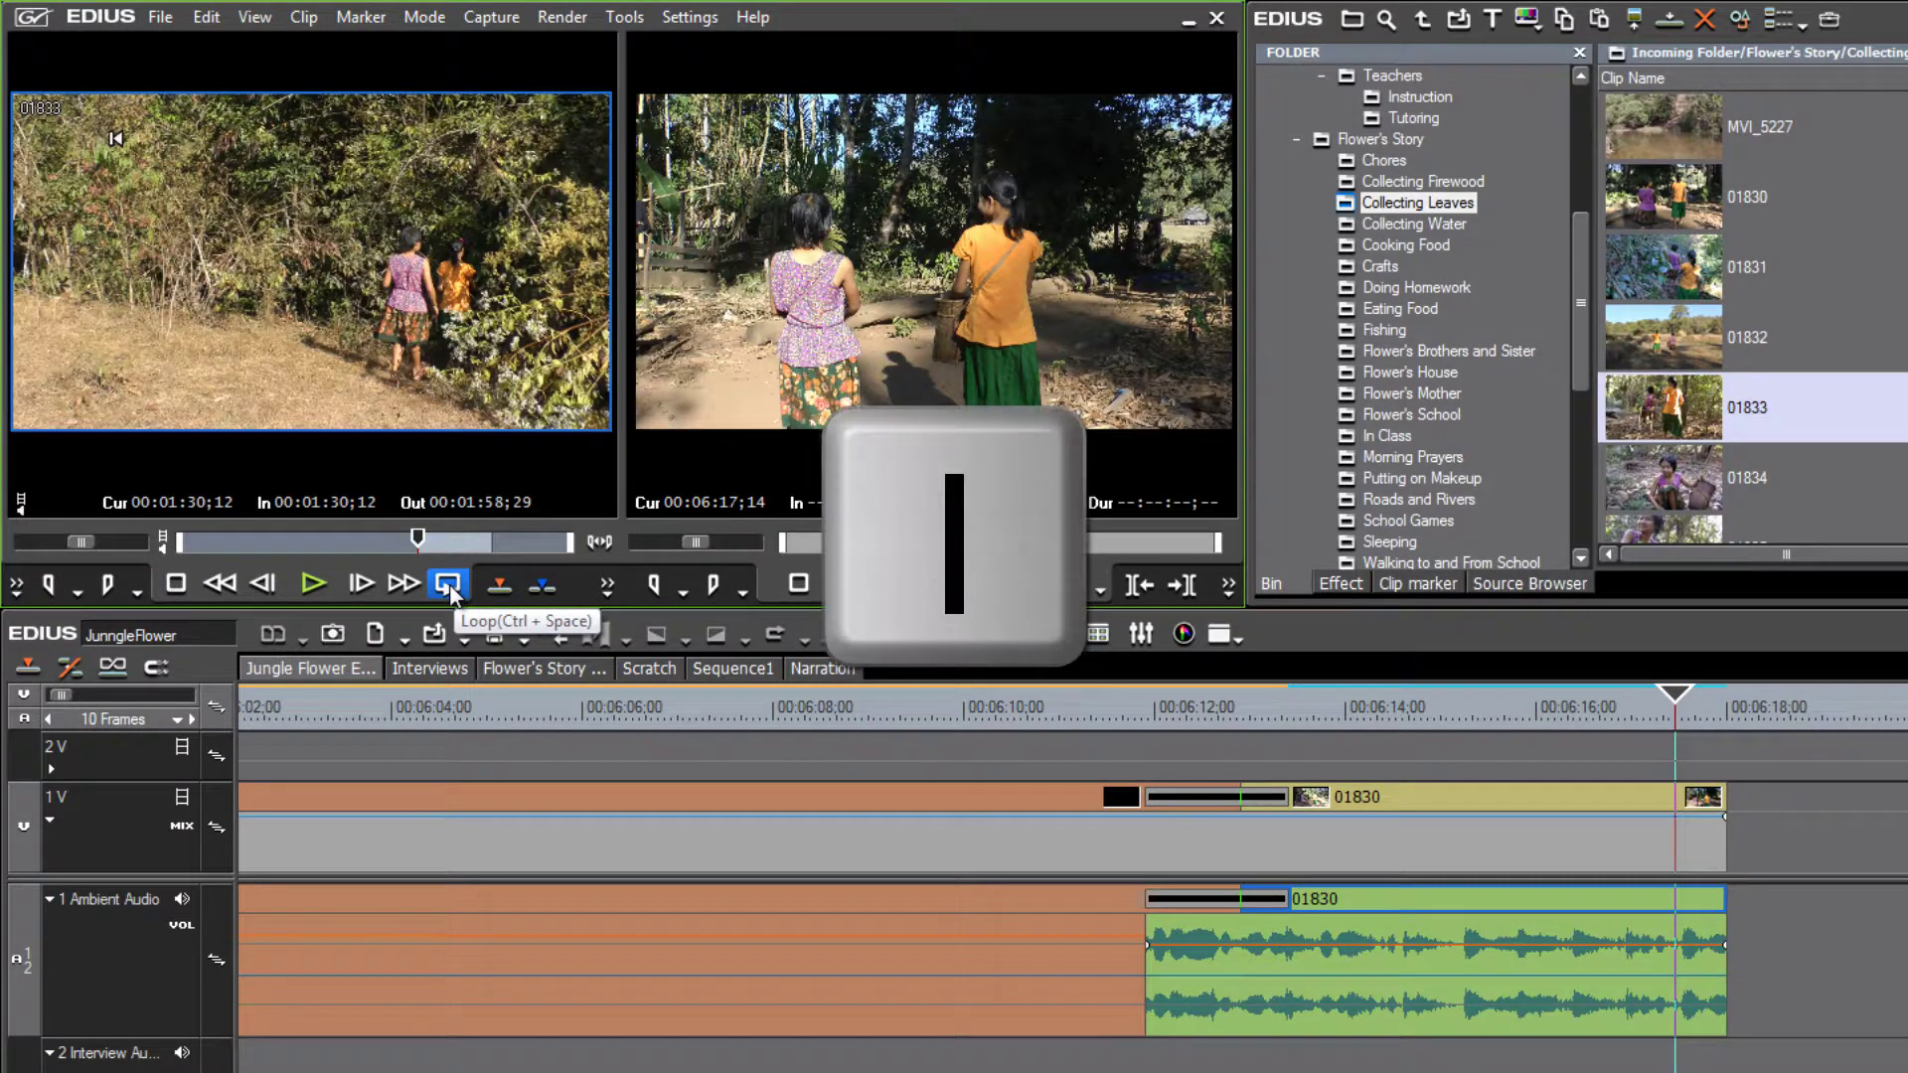
click(449, 583)
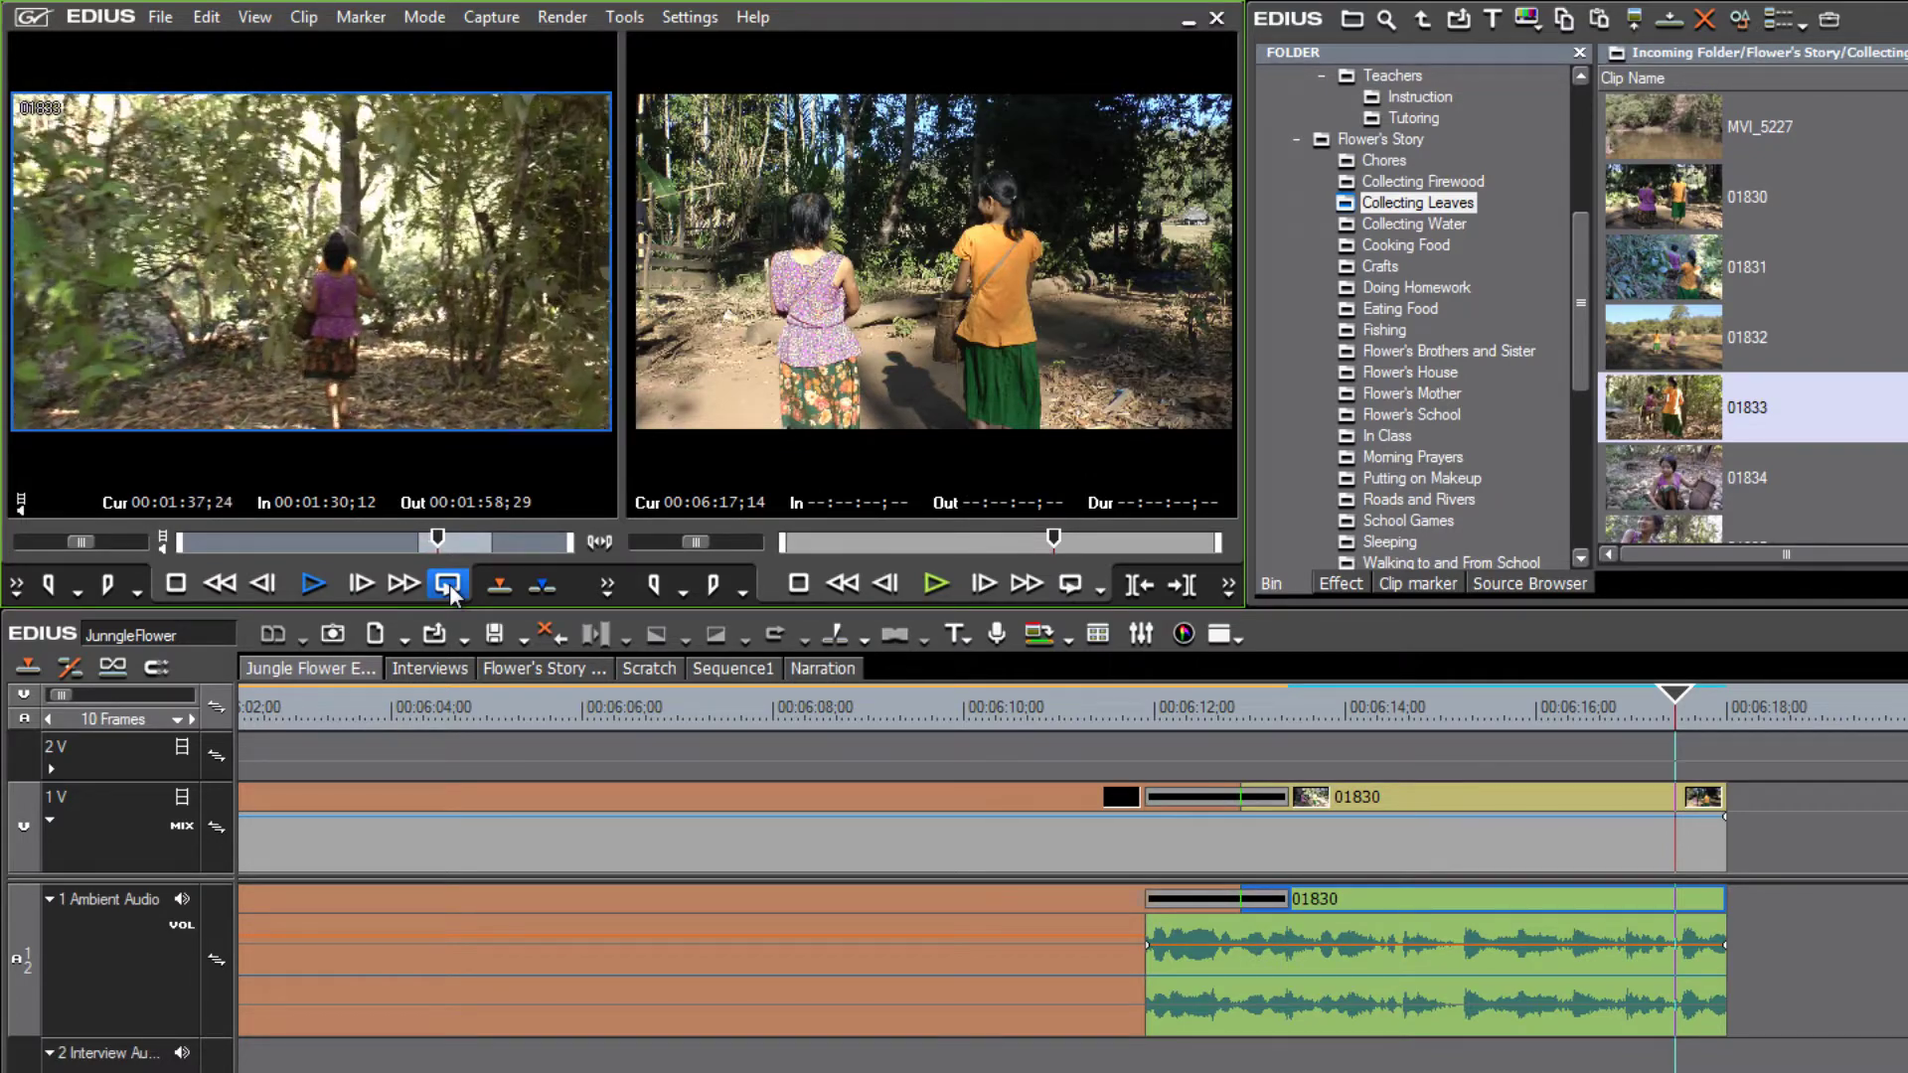
key(o)
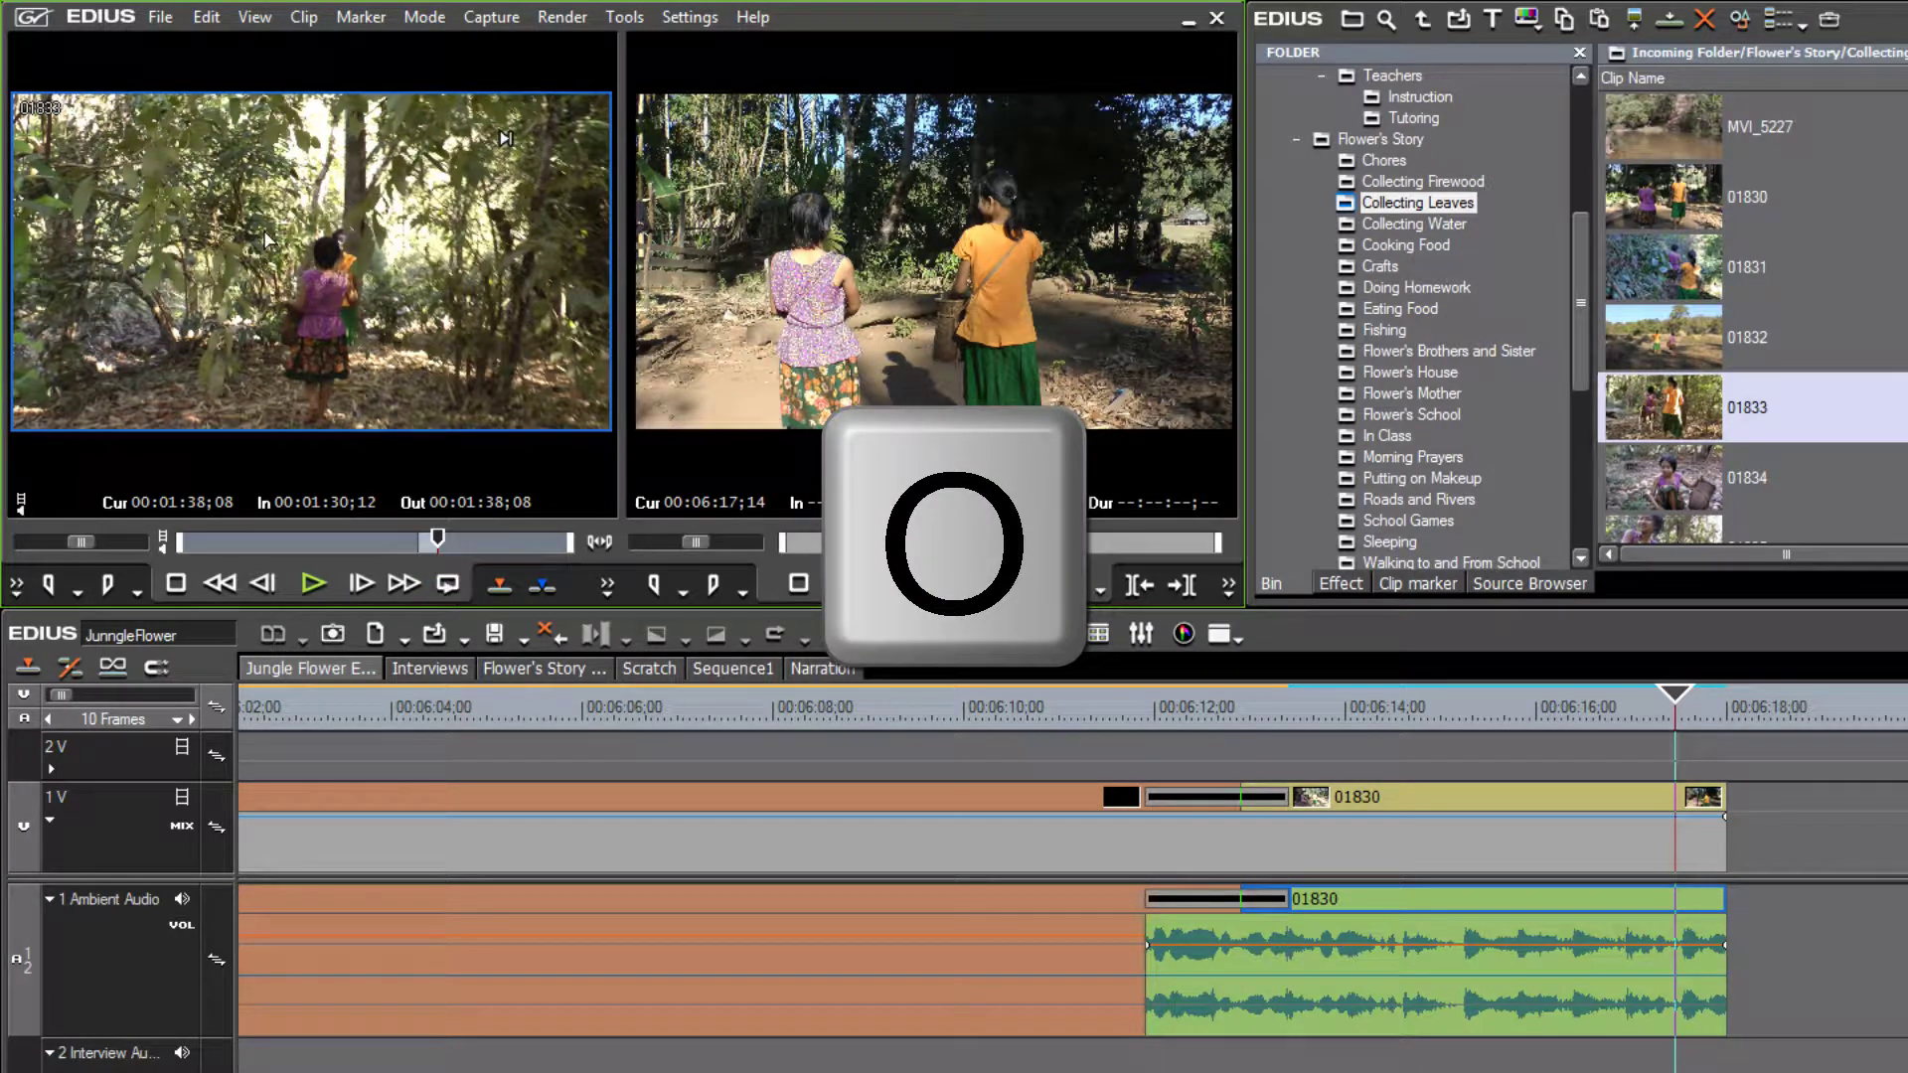
Try placing the marked clip 01833 on 1 V and 1 Ambient Audio at 00:06:17;14, over the end of clip 01830
drag(283, 256, 1689, 801)
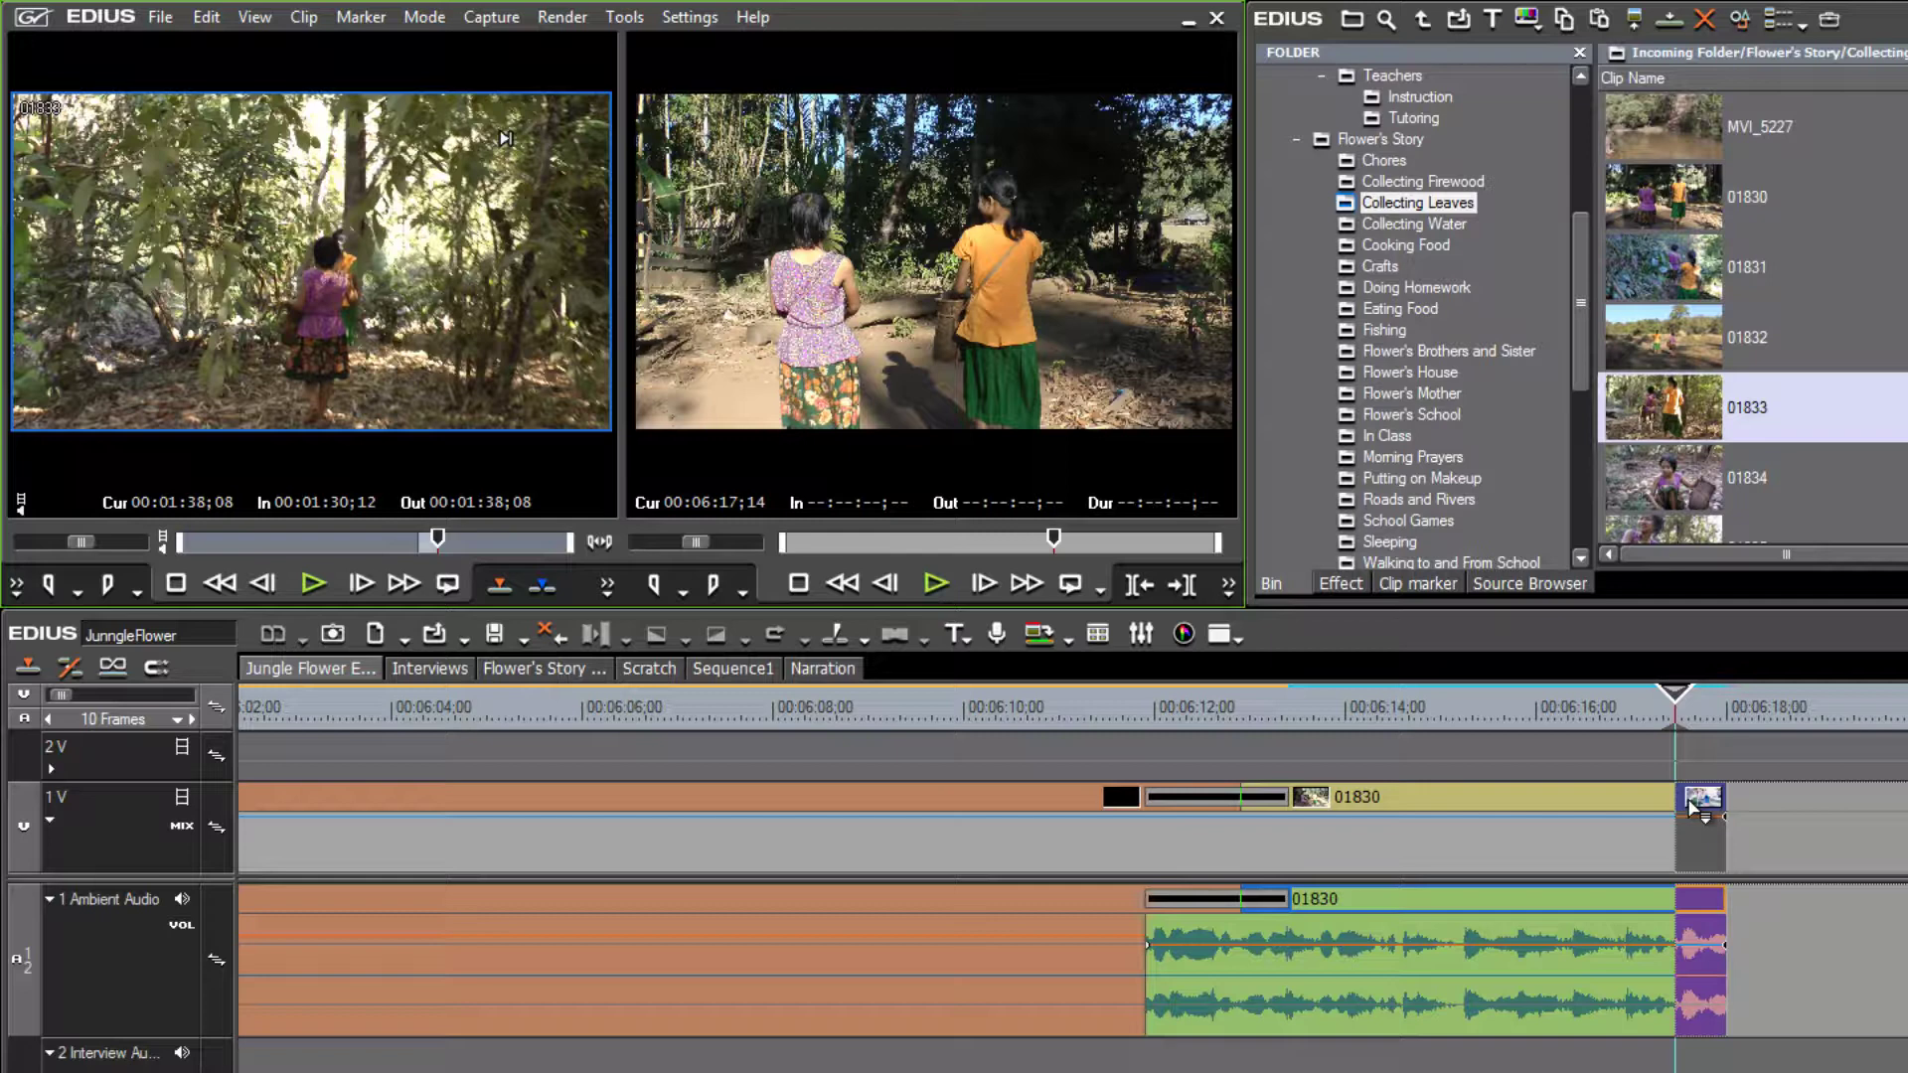
mouse_move(1694, 807)
mouse_down()
mouse_move(1797, 795)
mouse_move(1683, 810)
mouse_up()
drag(1684, 809, 1681, 810)
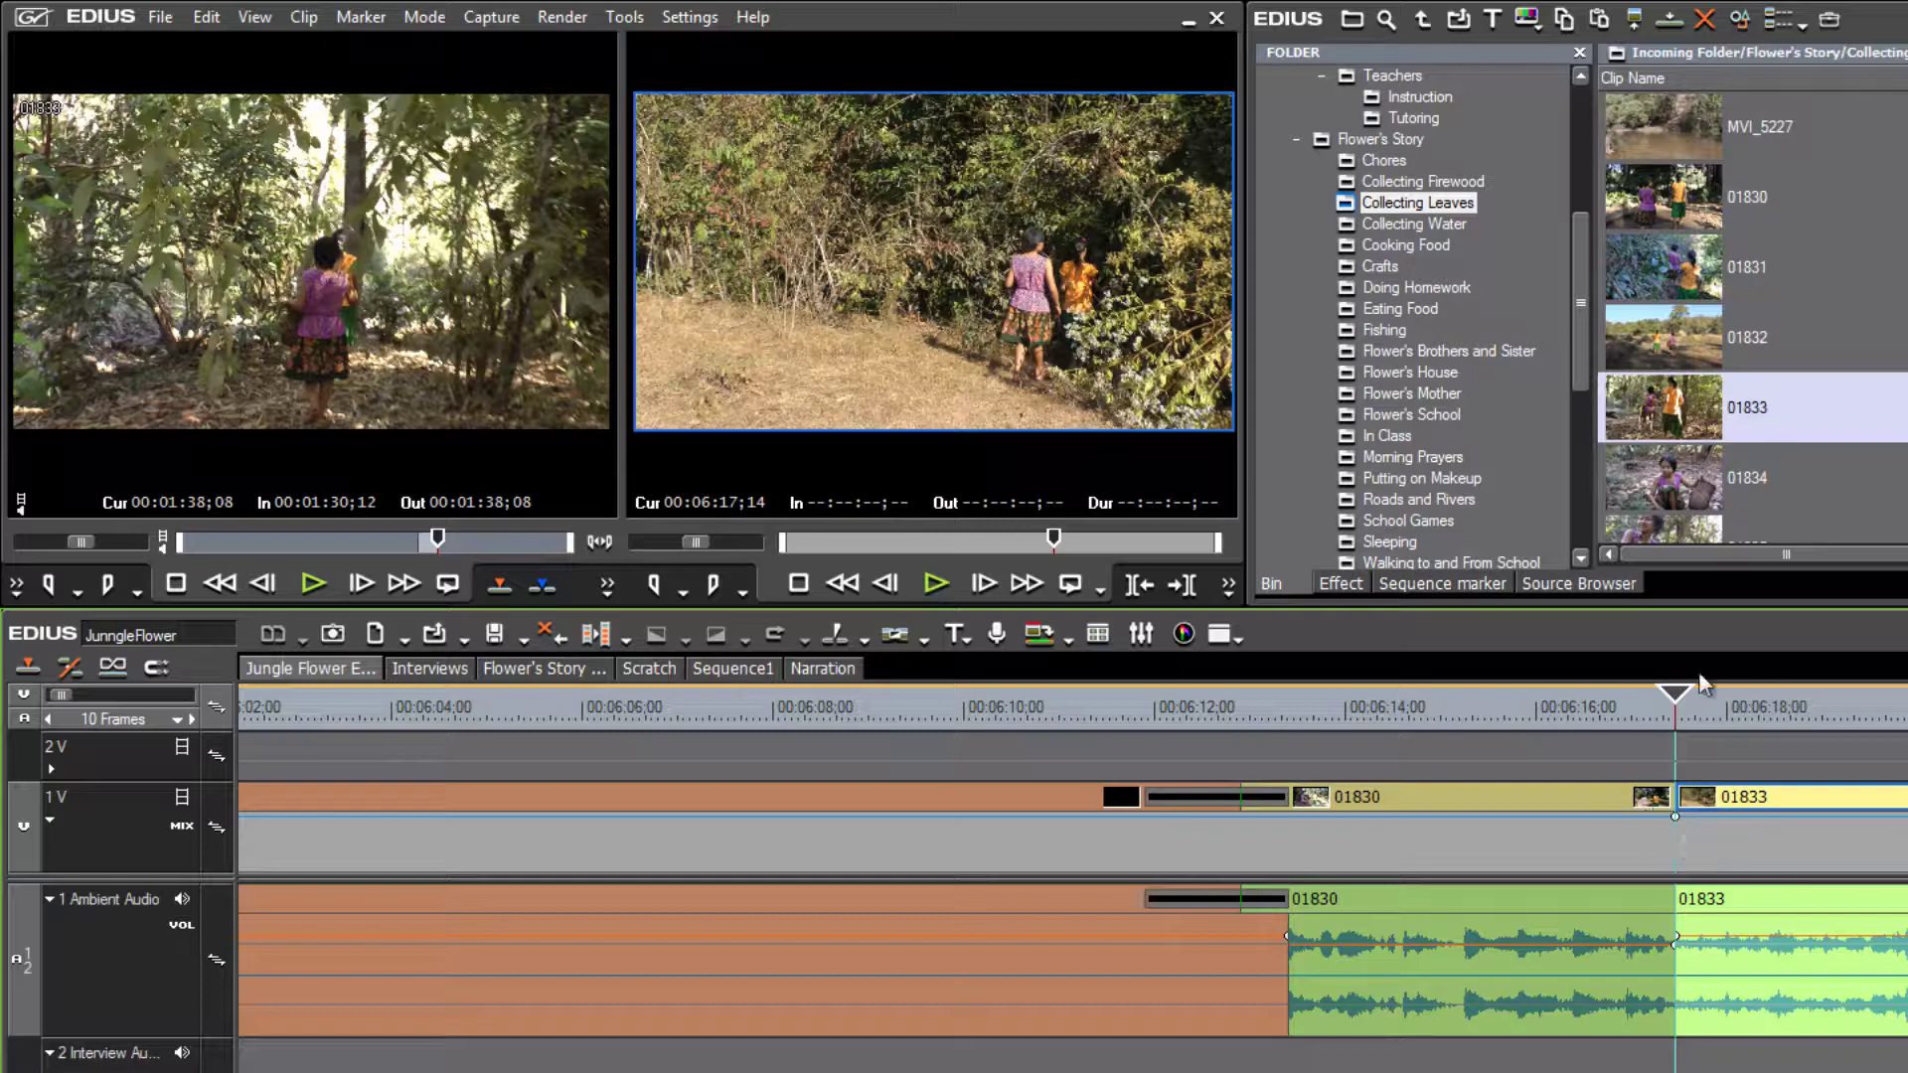
Play the cut between clips 01830 and 01833 from 00:06:15;21 and undo the placement of clip 01833
click(1507, 724)
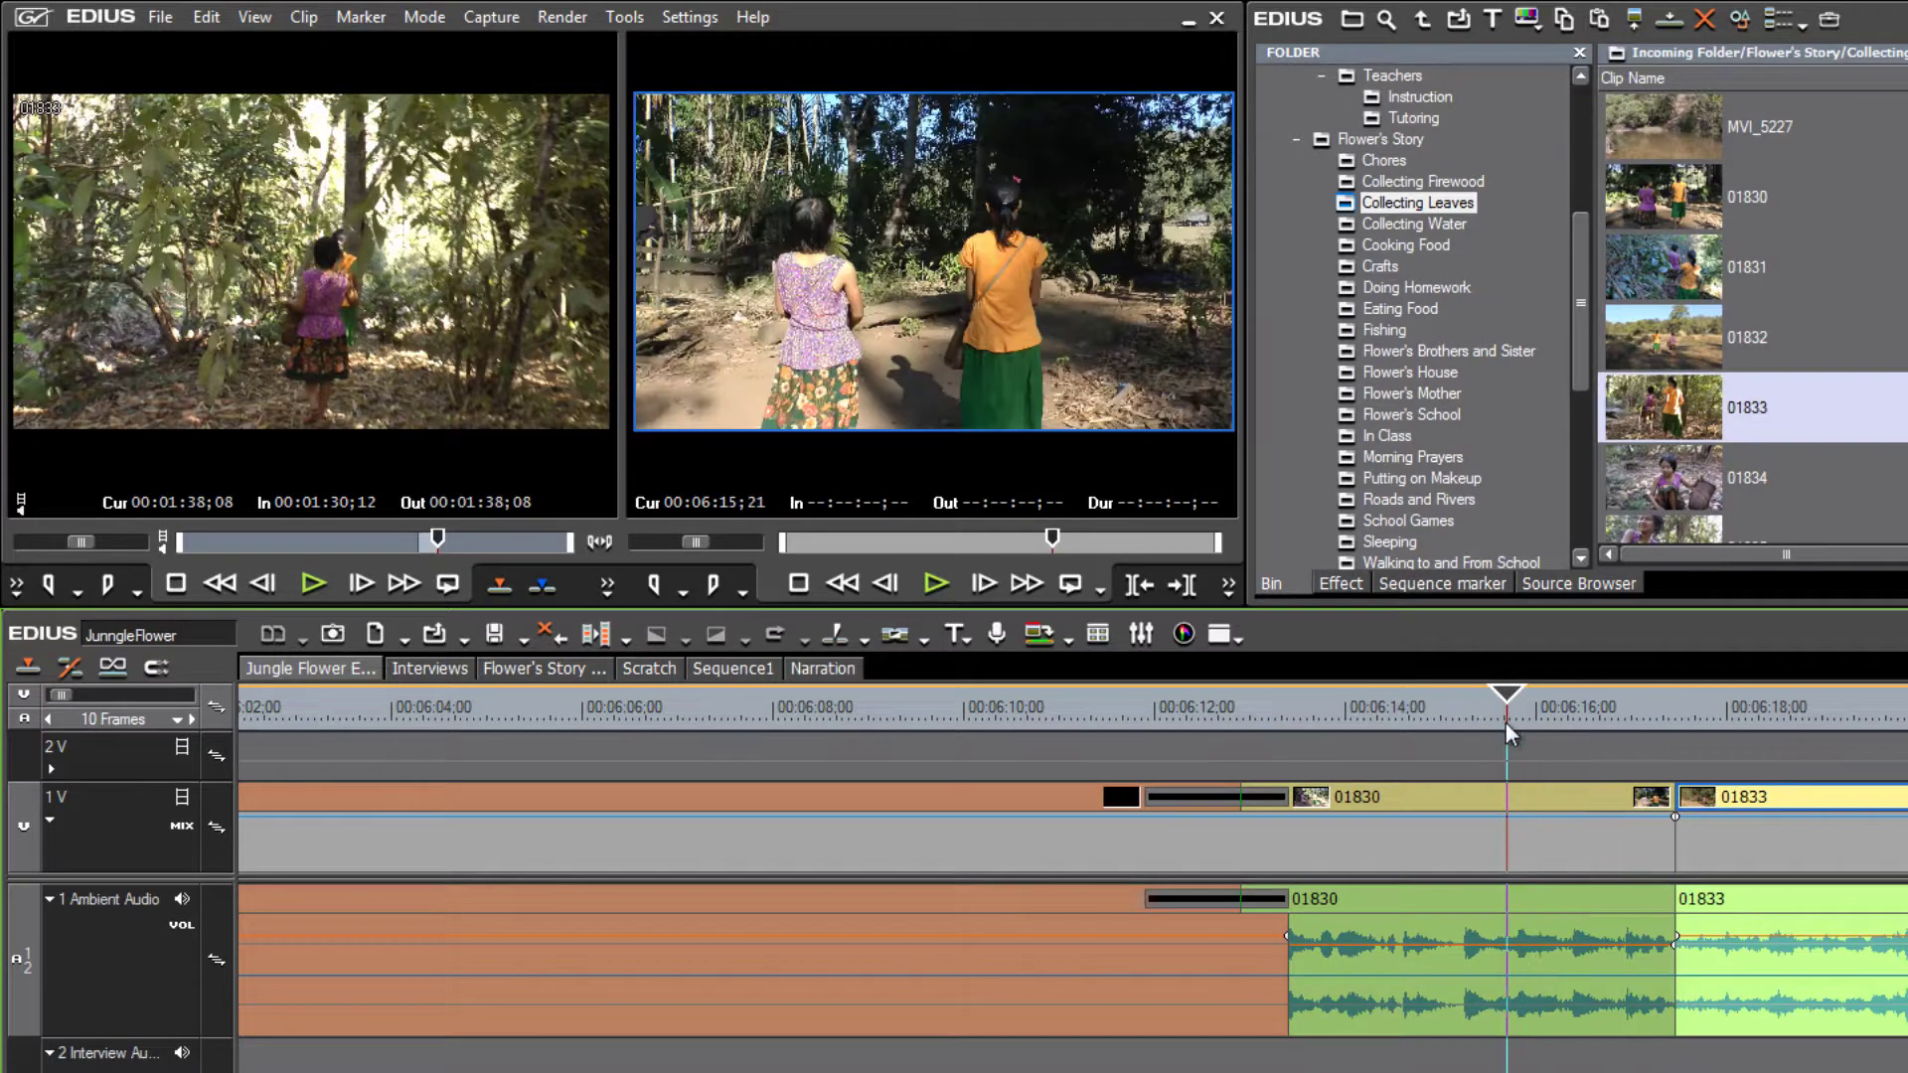
key(space)
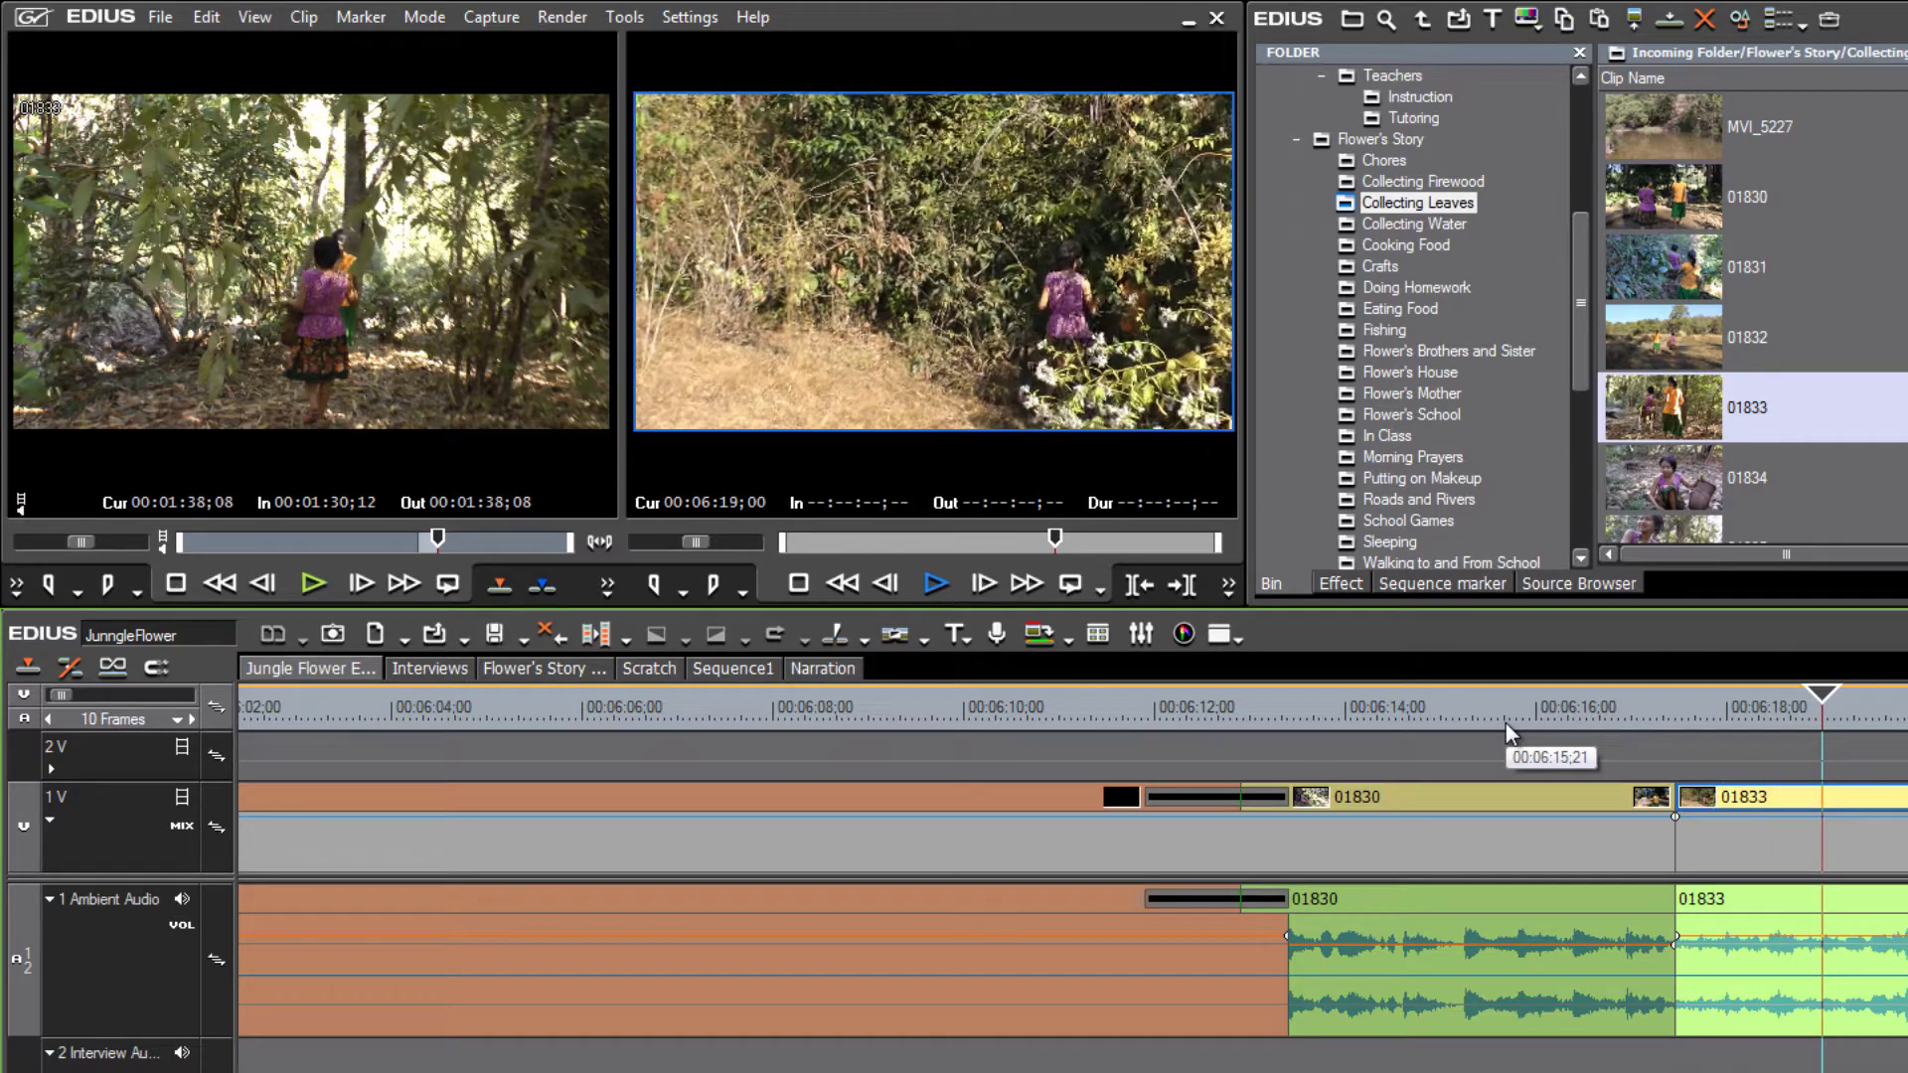
click(1840, 696)
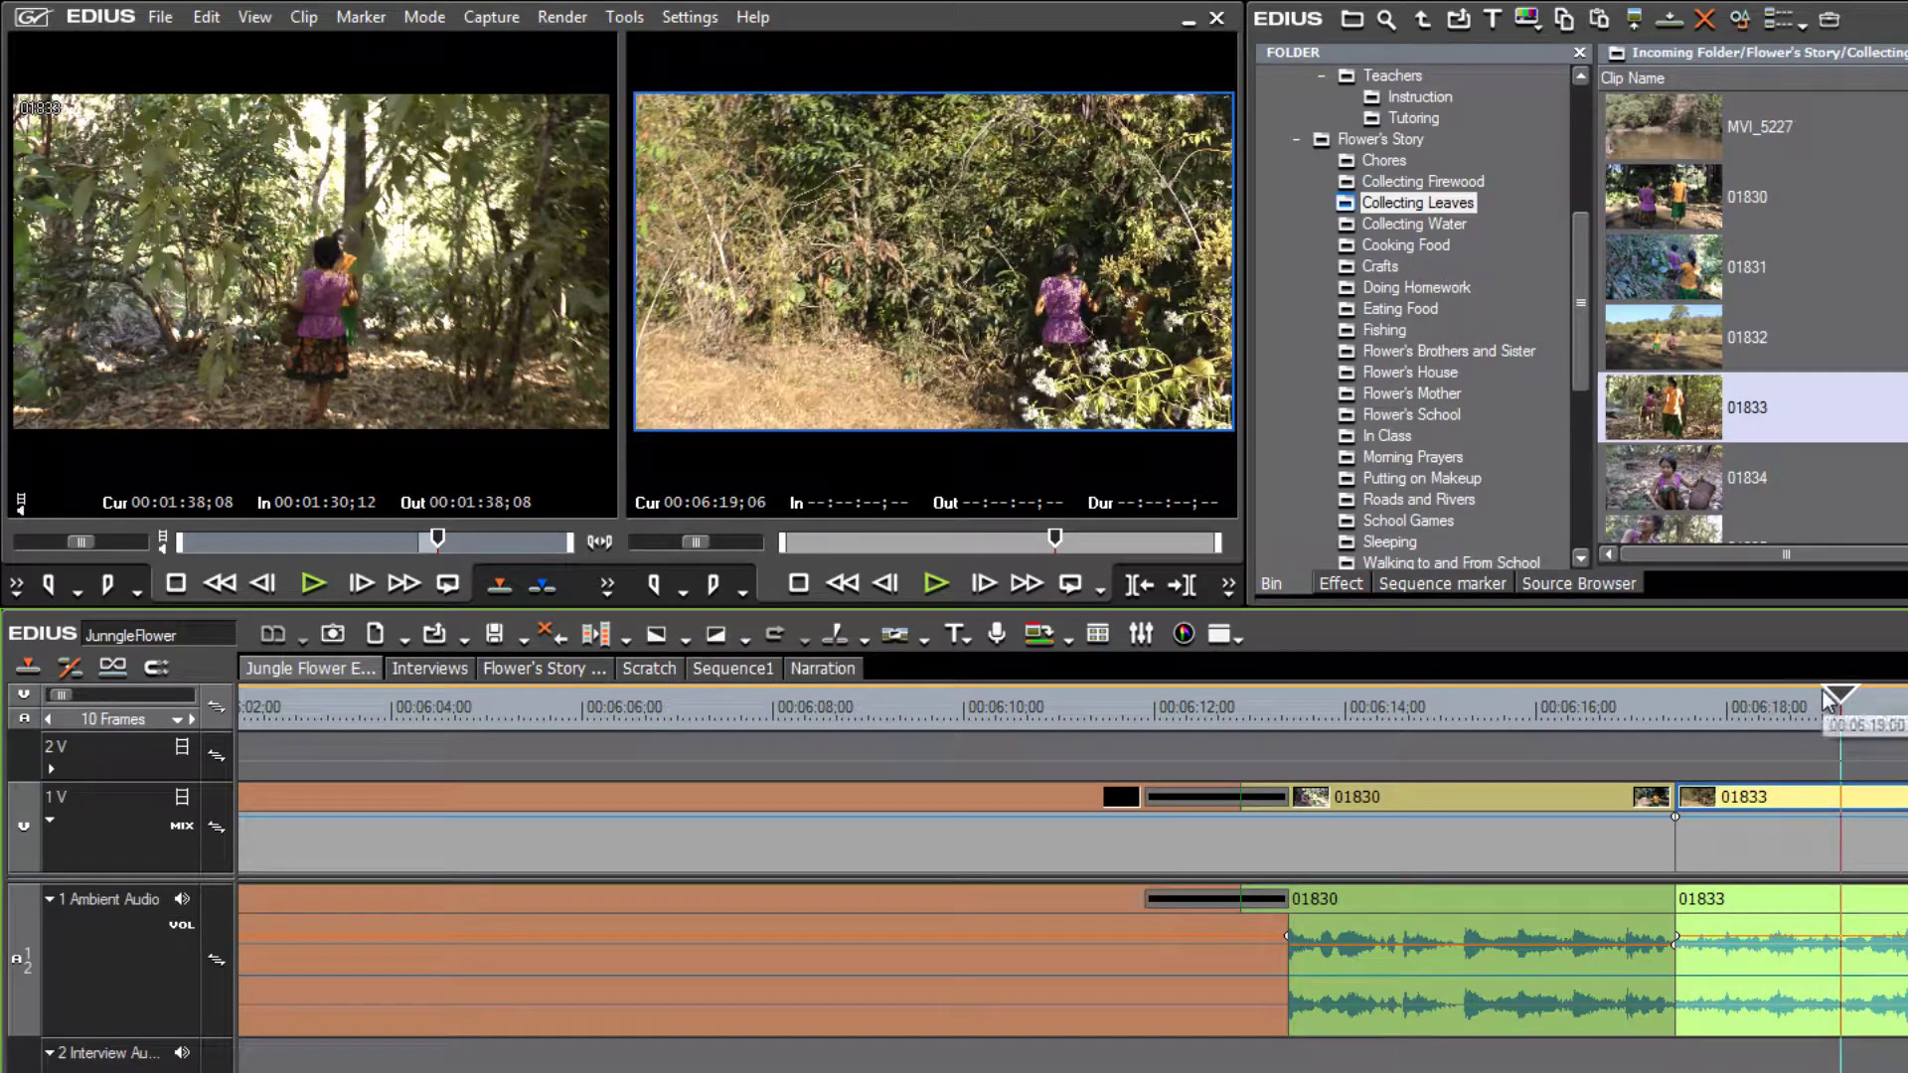
drag(1840, 695, 1677, 737)
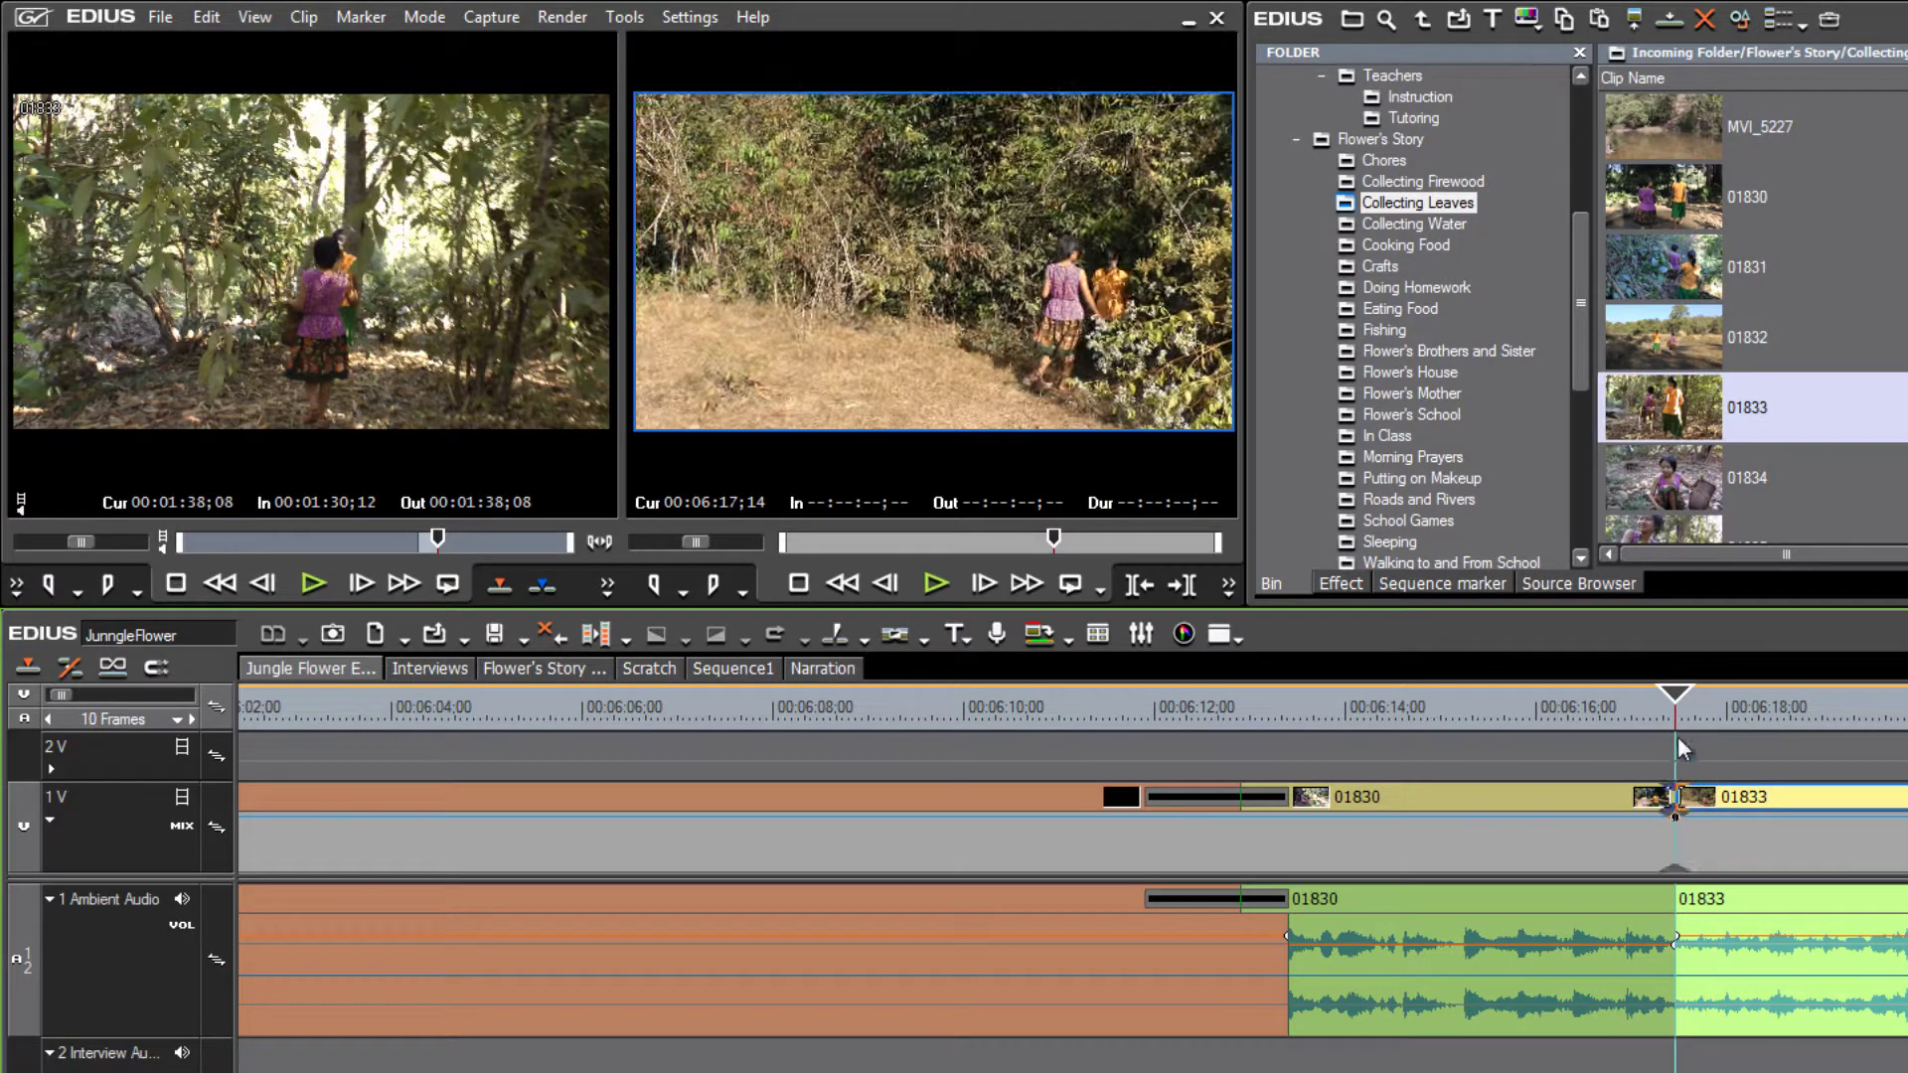
key(ctrl+z)
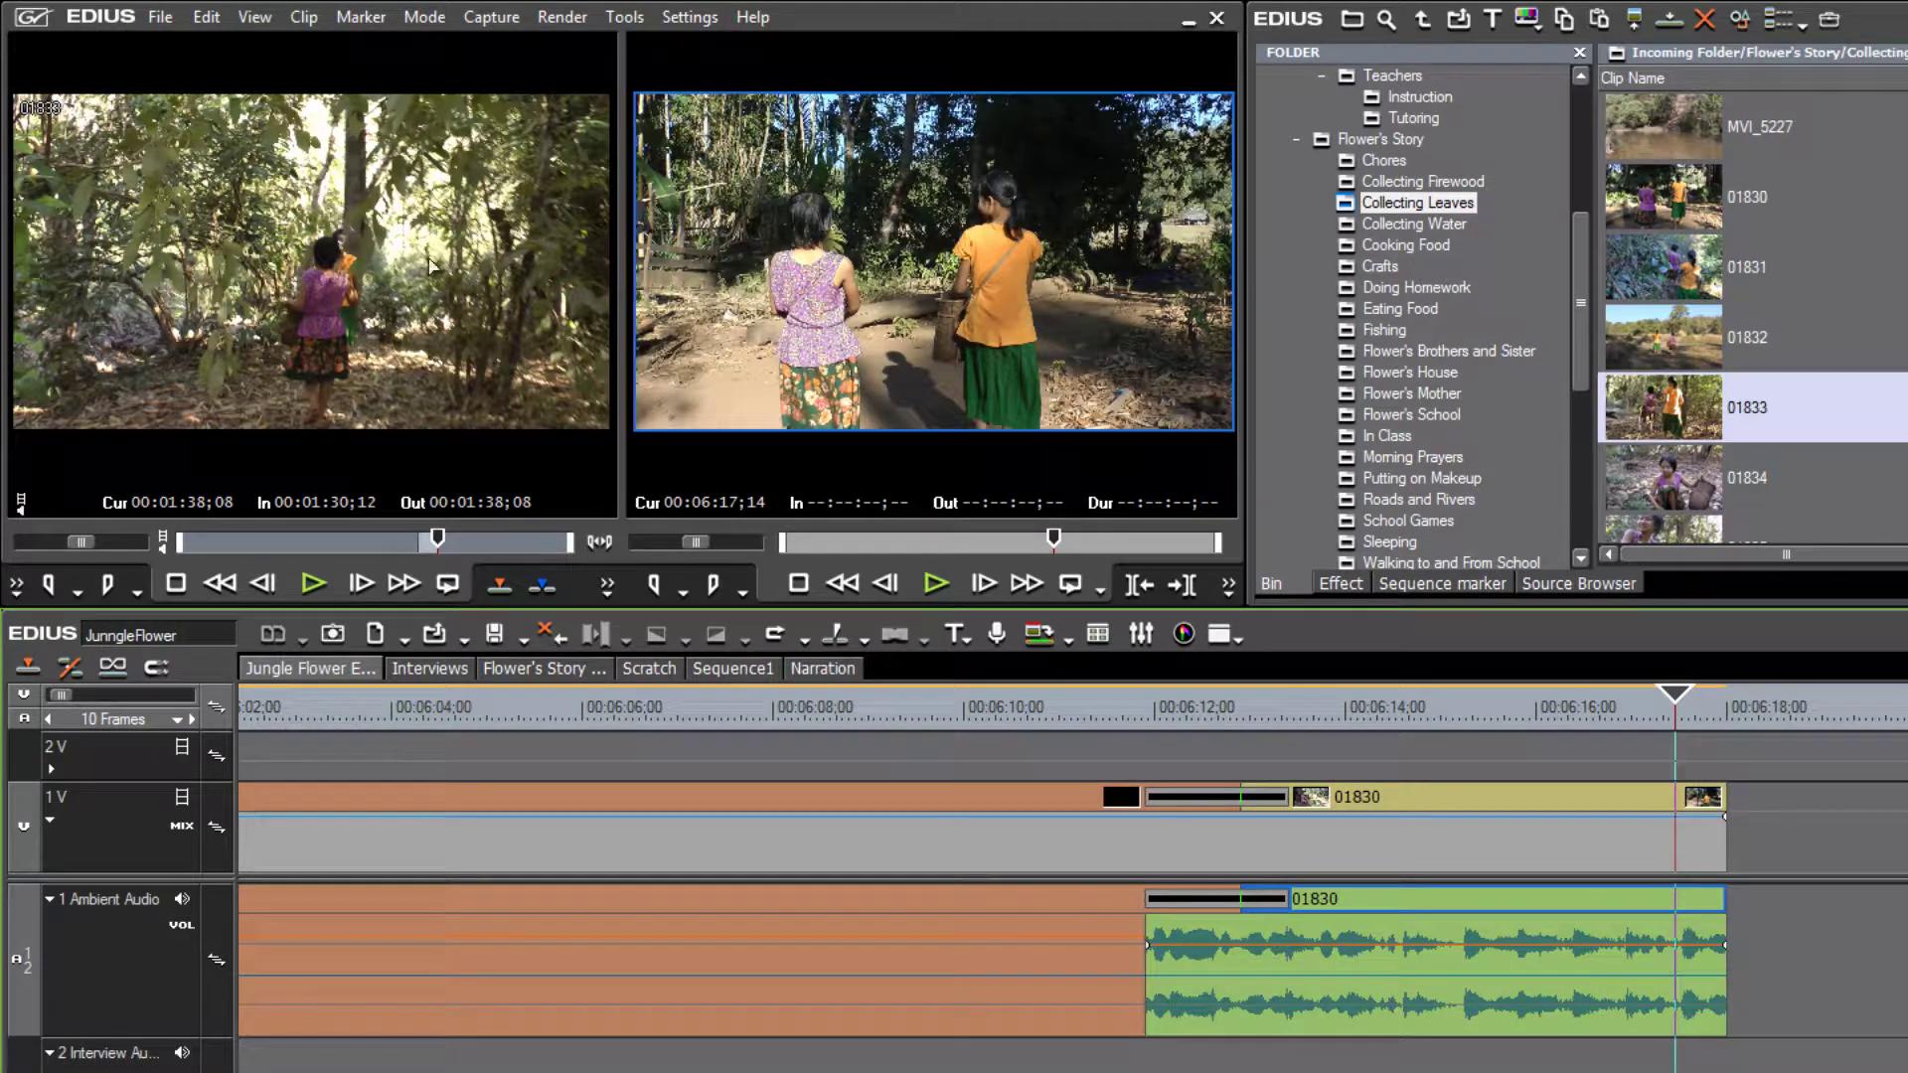
Place clip 01833 directly after clip 01830 at 00:06:18;00 on 1 V and 1 Ambient Audio, and play the cut from 00:06:17;14
click(192, 204)
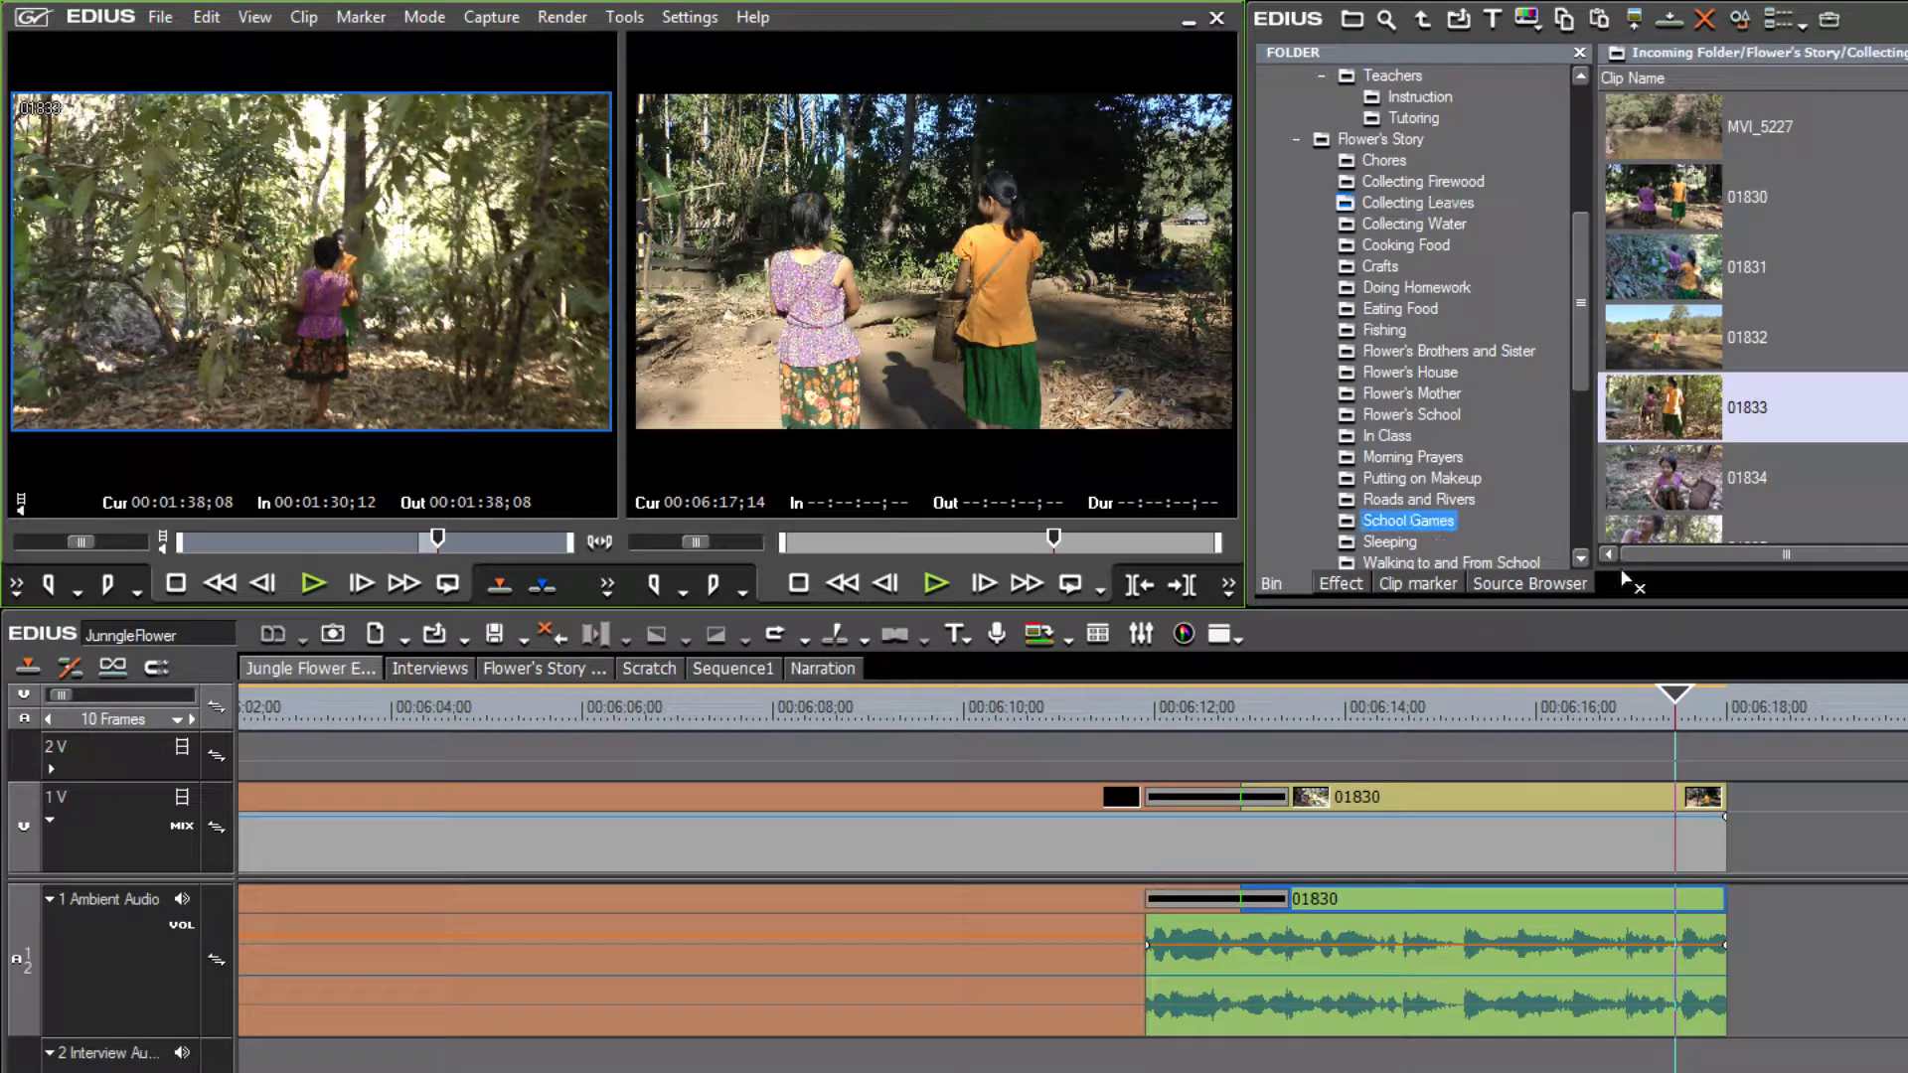
scroll(1748, 318, down, 1)
drag(1772, 820, 1734, 827)
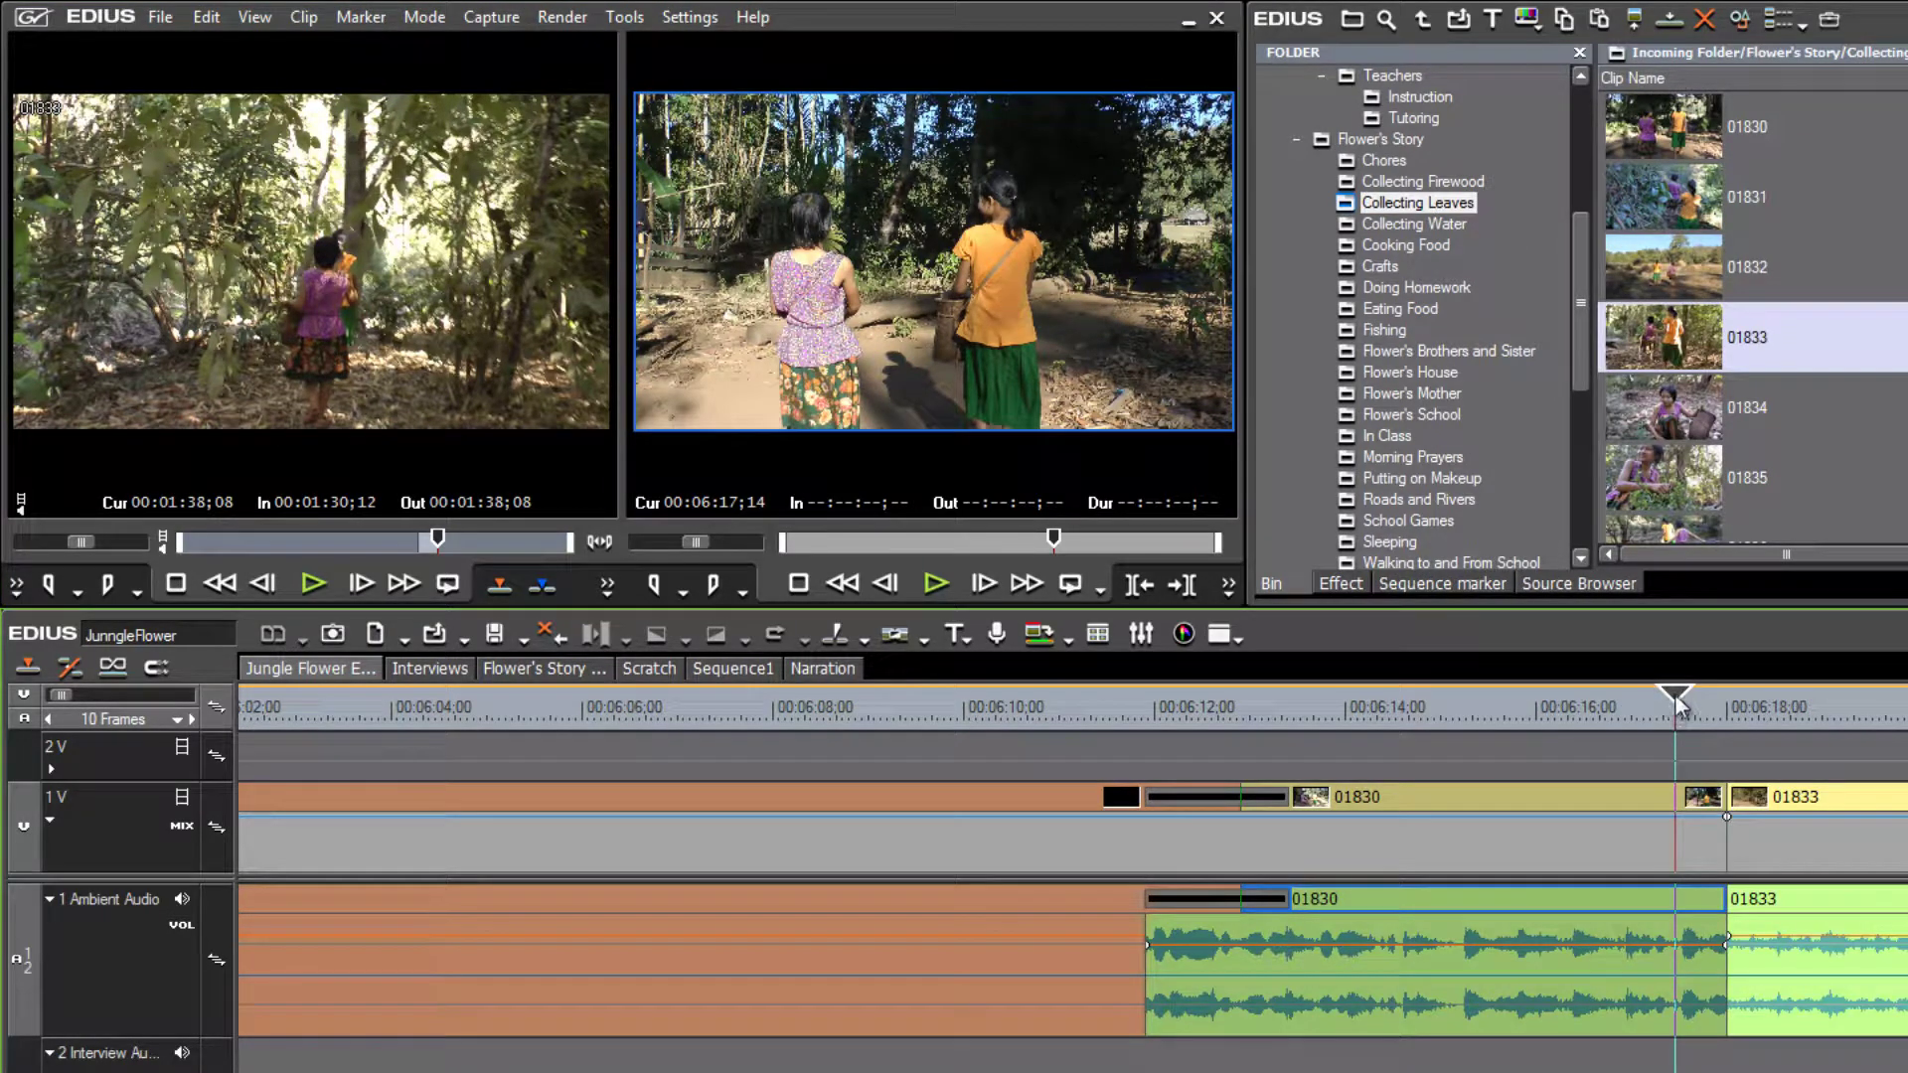
key(space)
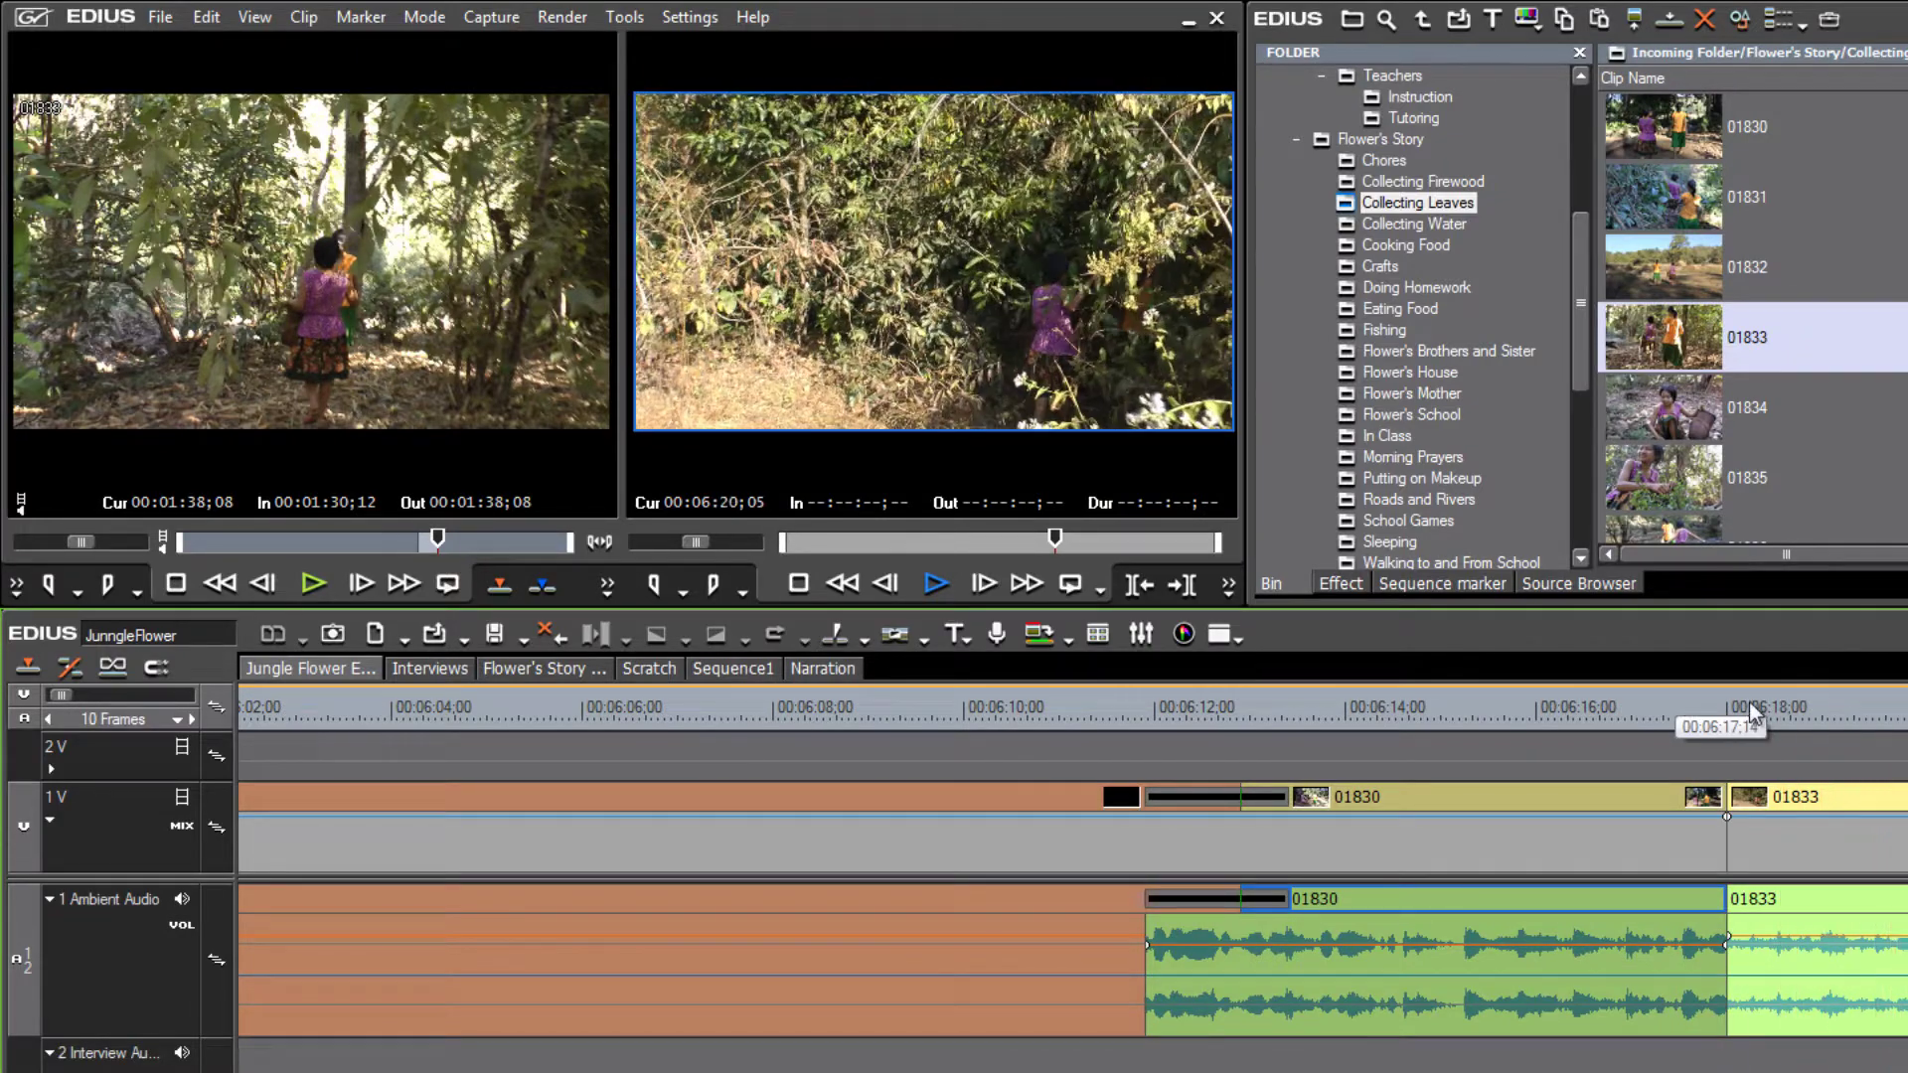
key(space)
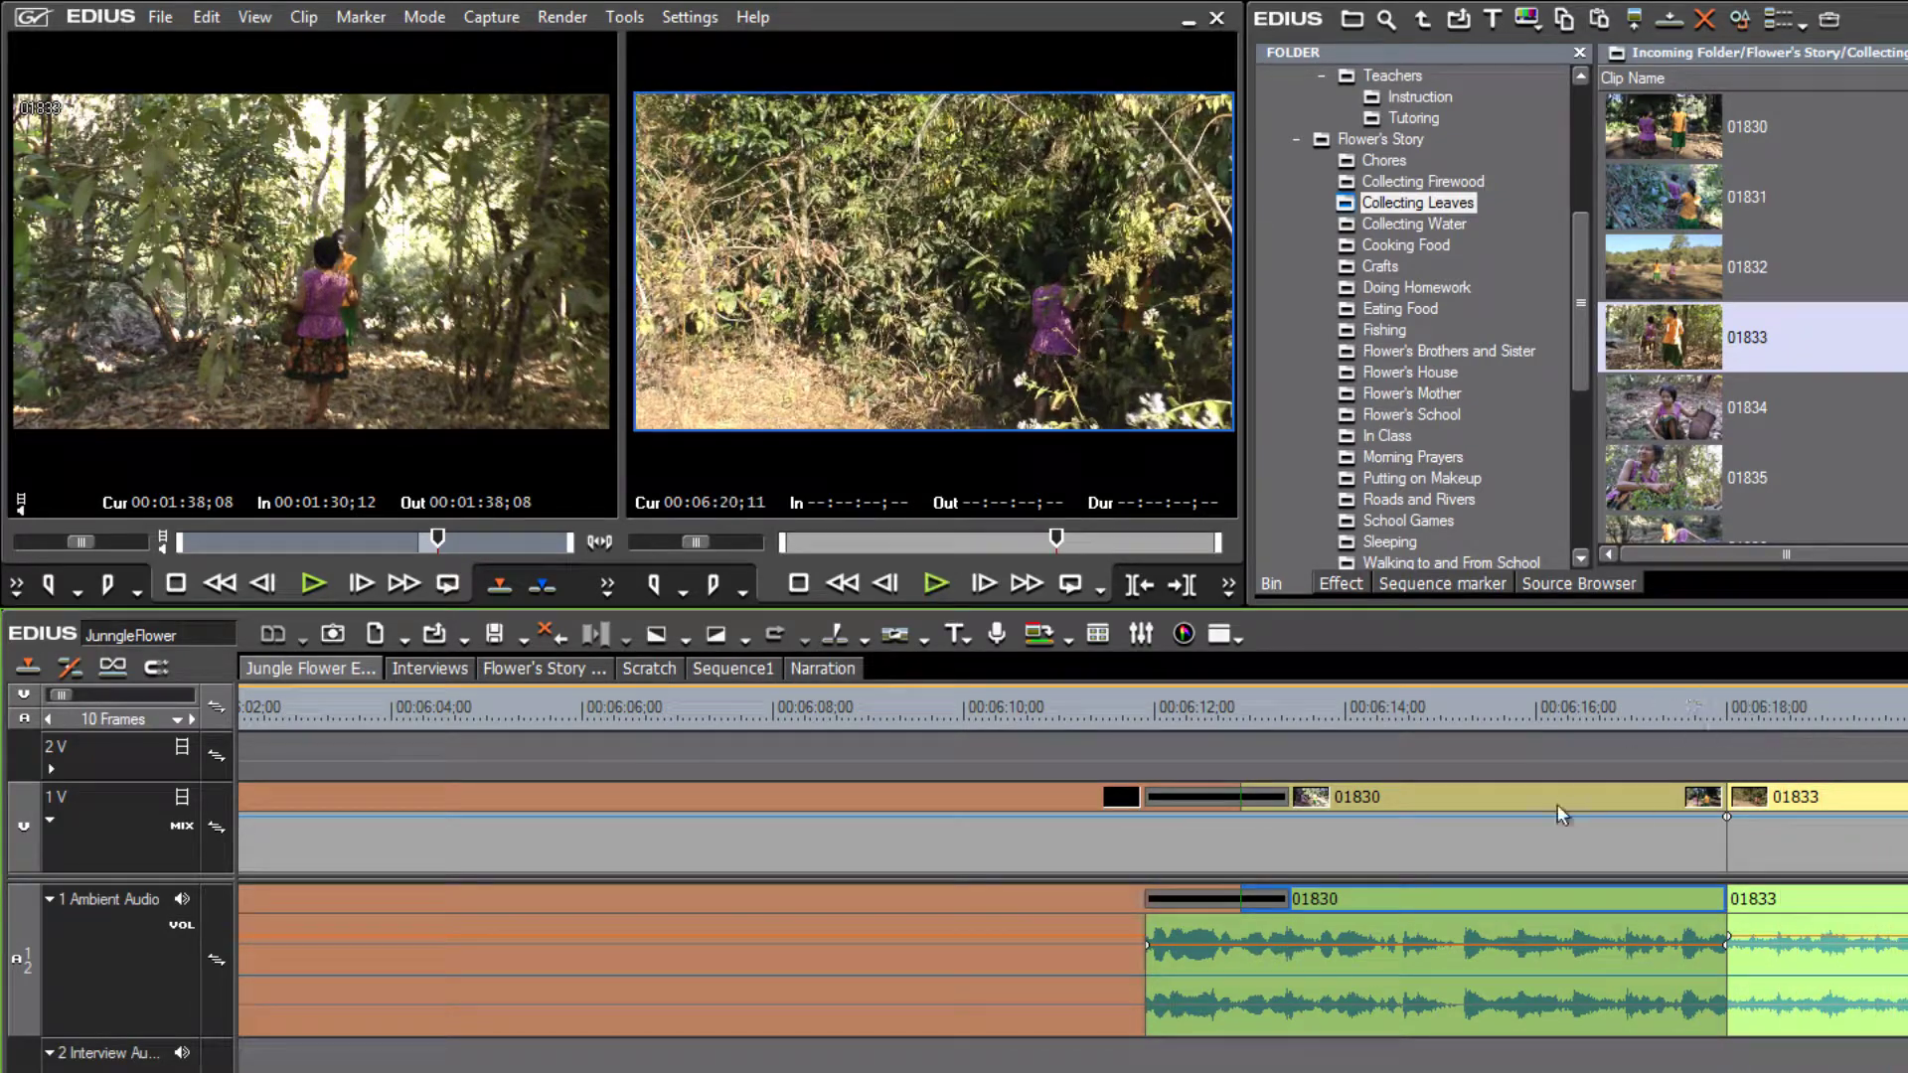
Trim the start of clip 01833 to the timeline cursor at 00:06:20;11 and move the clip back against the end of clip 01830
click(1741, 795)
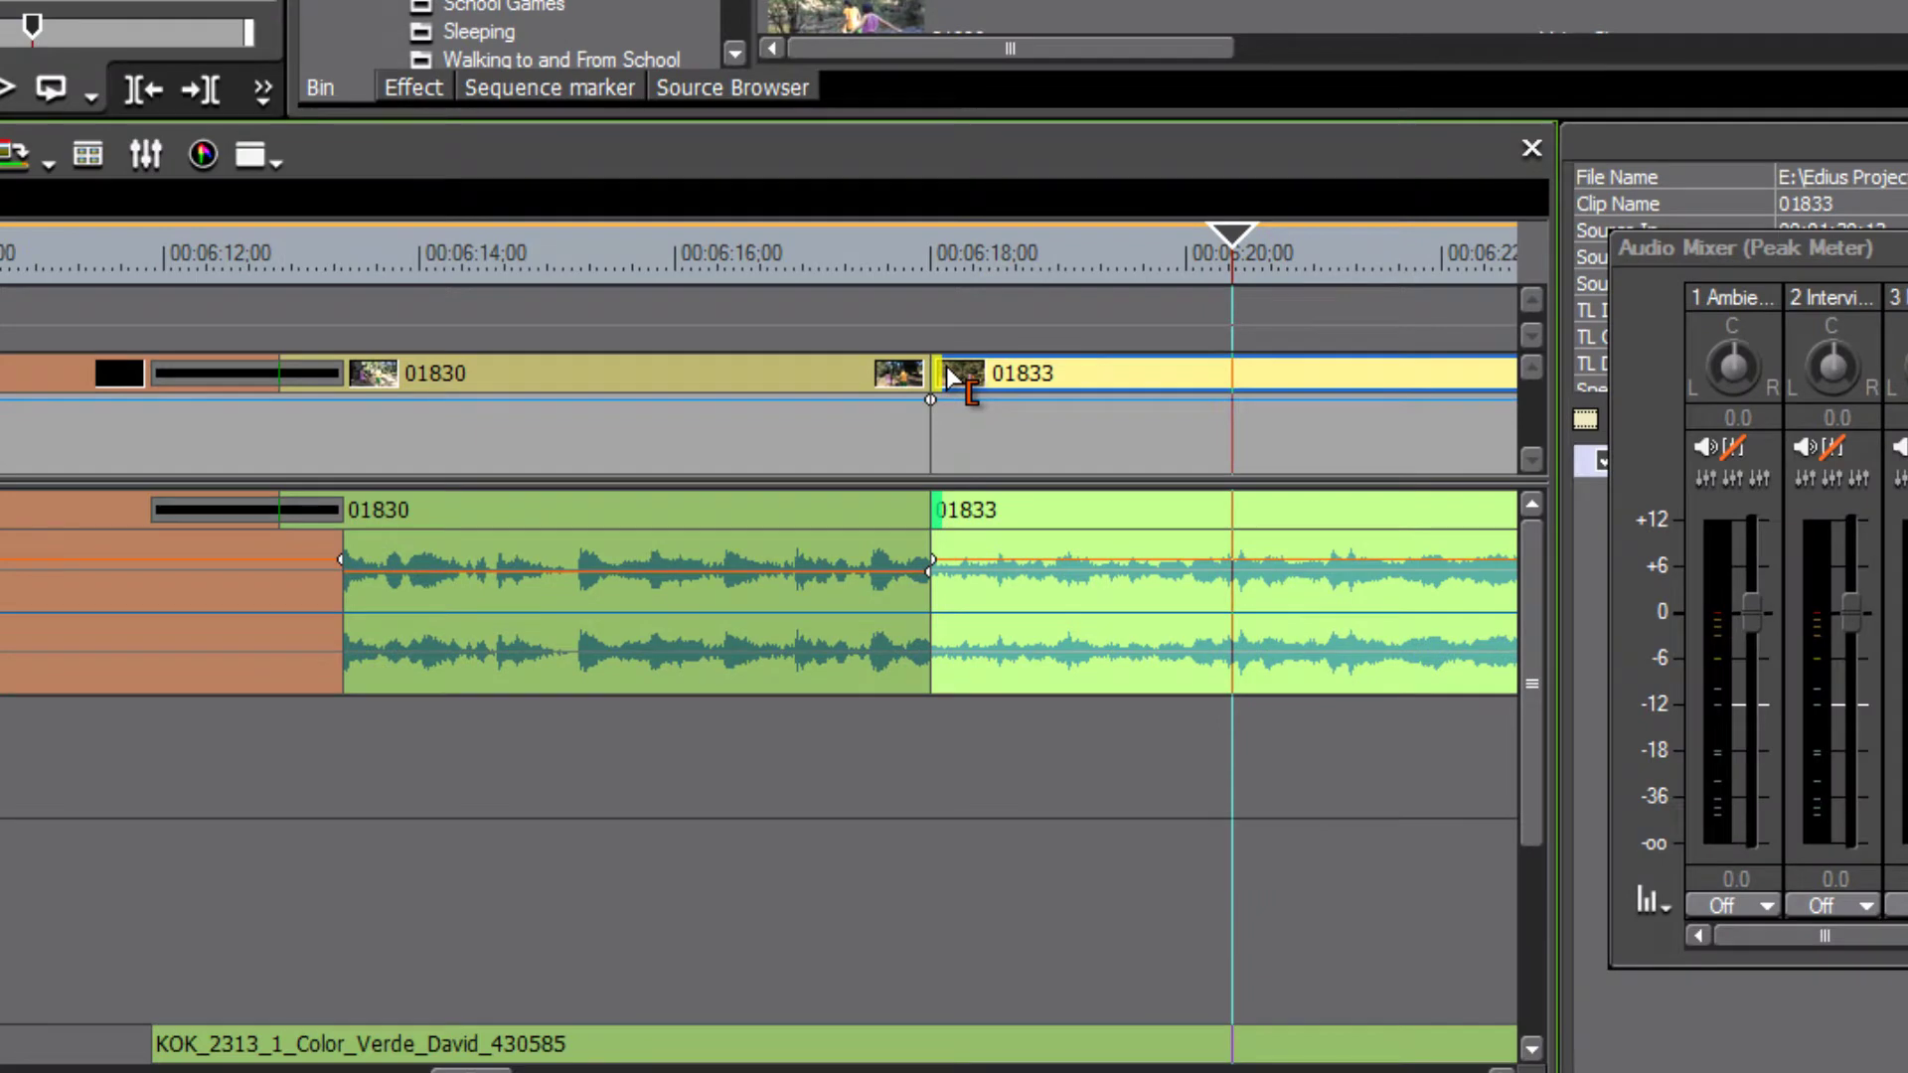
click(948, 365)
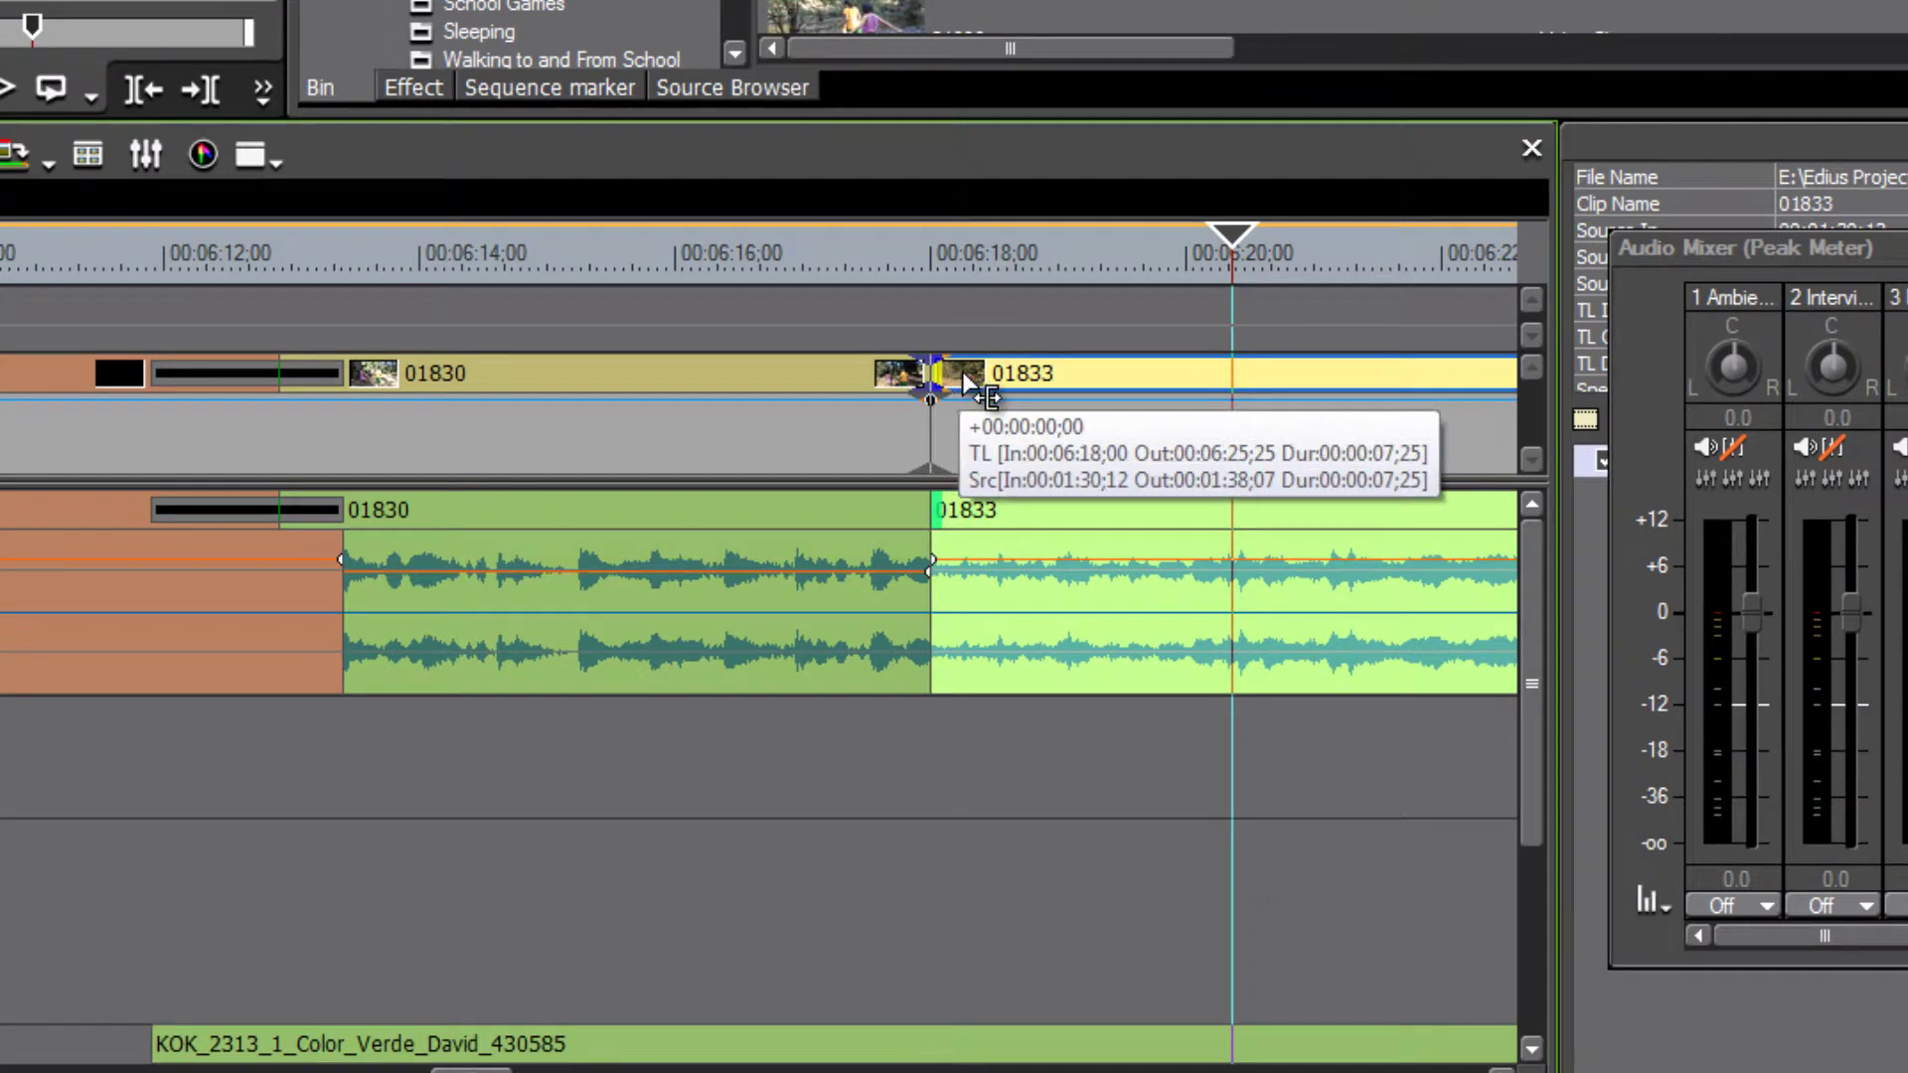
drag(963, 377, 1244, 383)
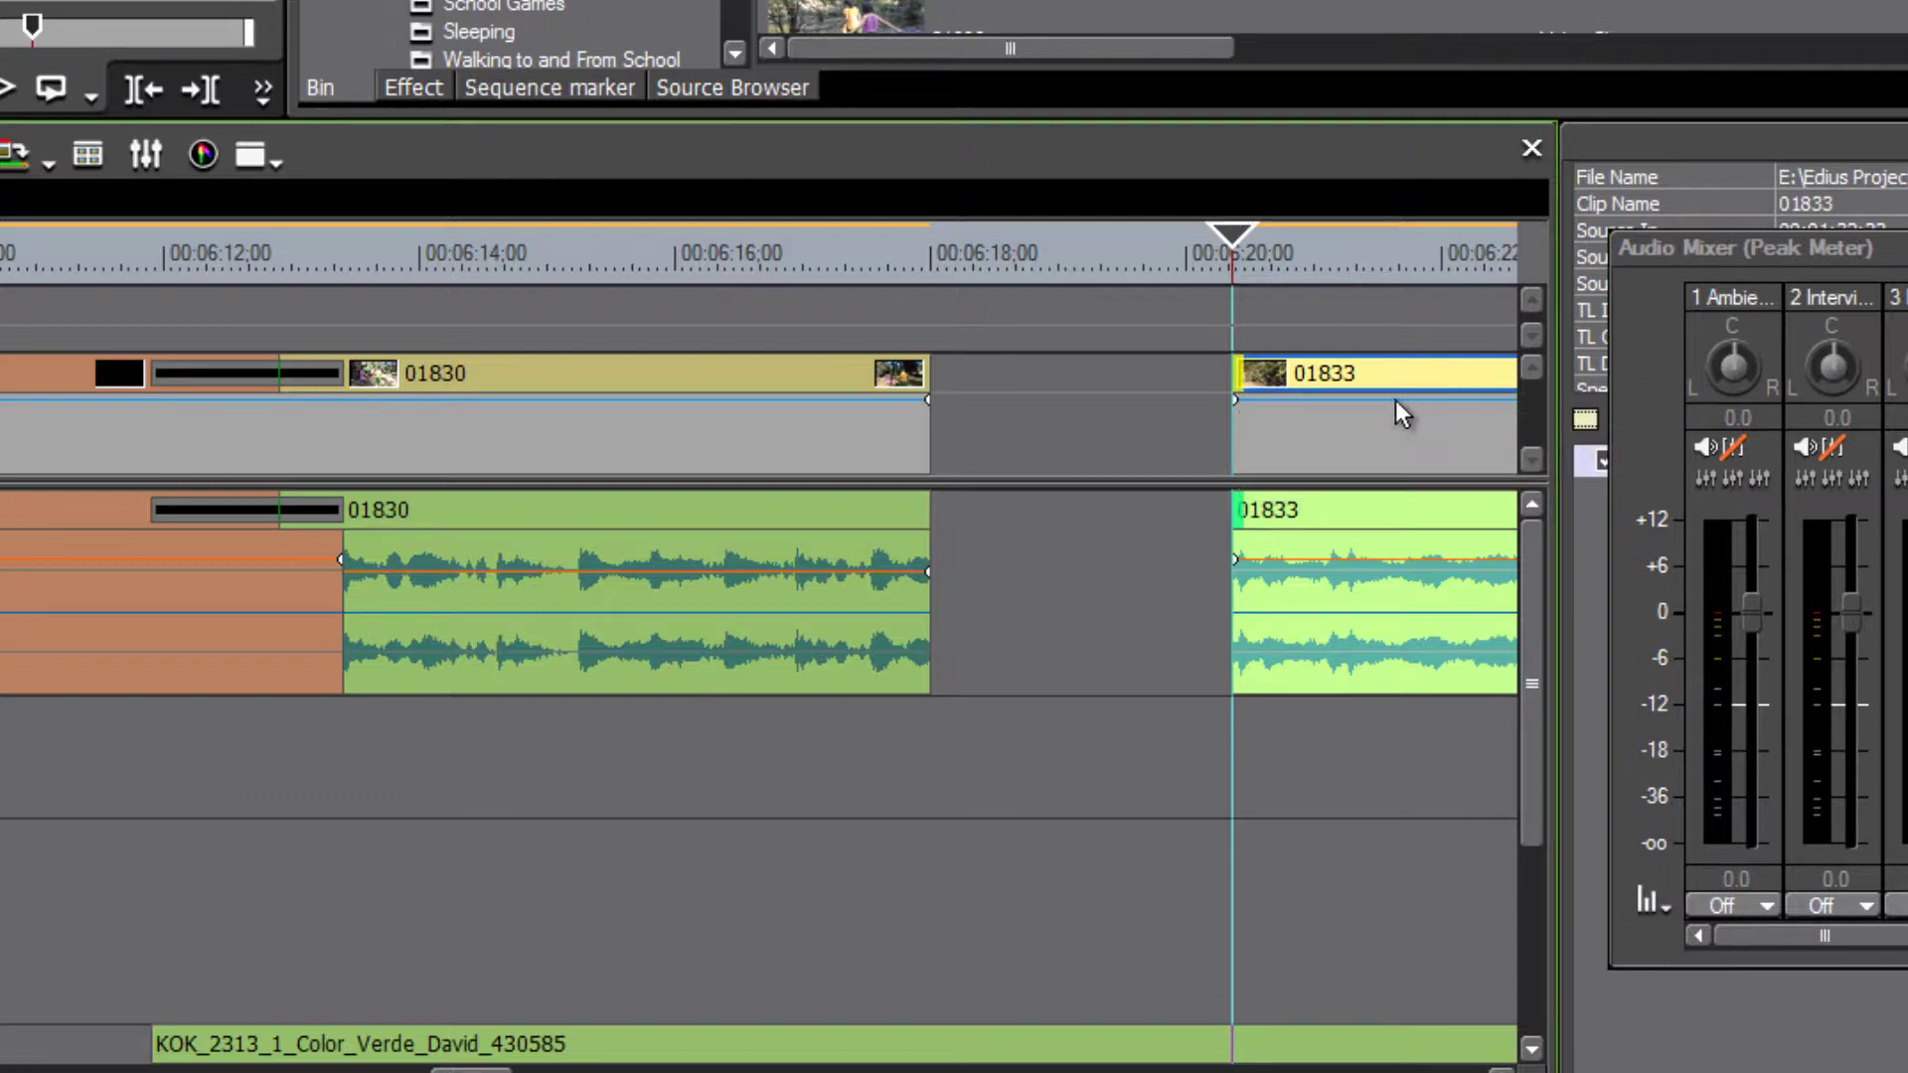
drag(1429, 374, 1136, 383)
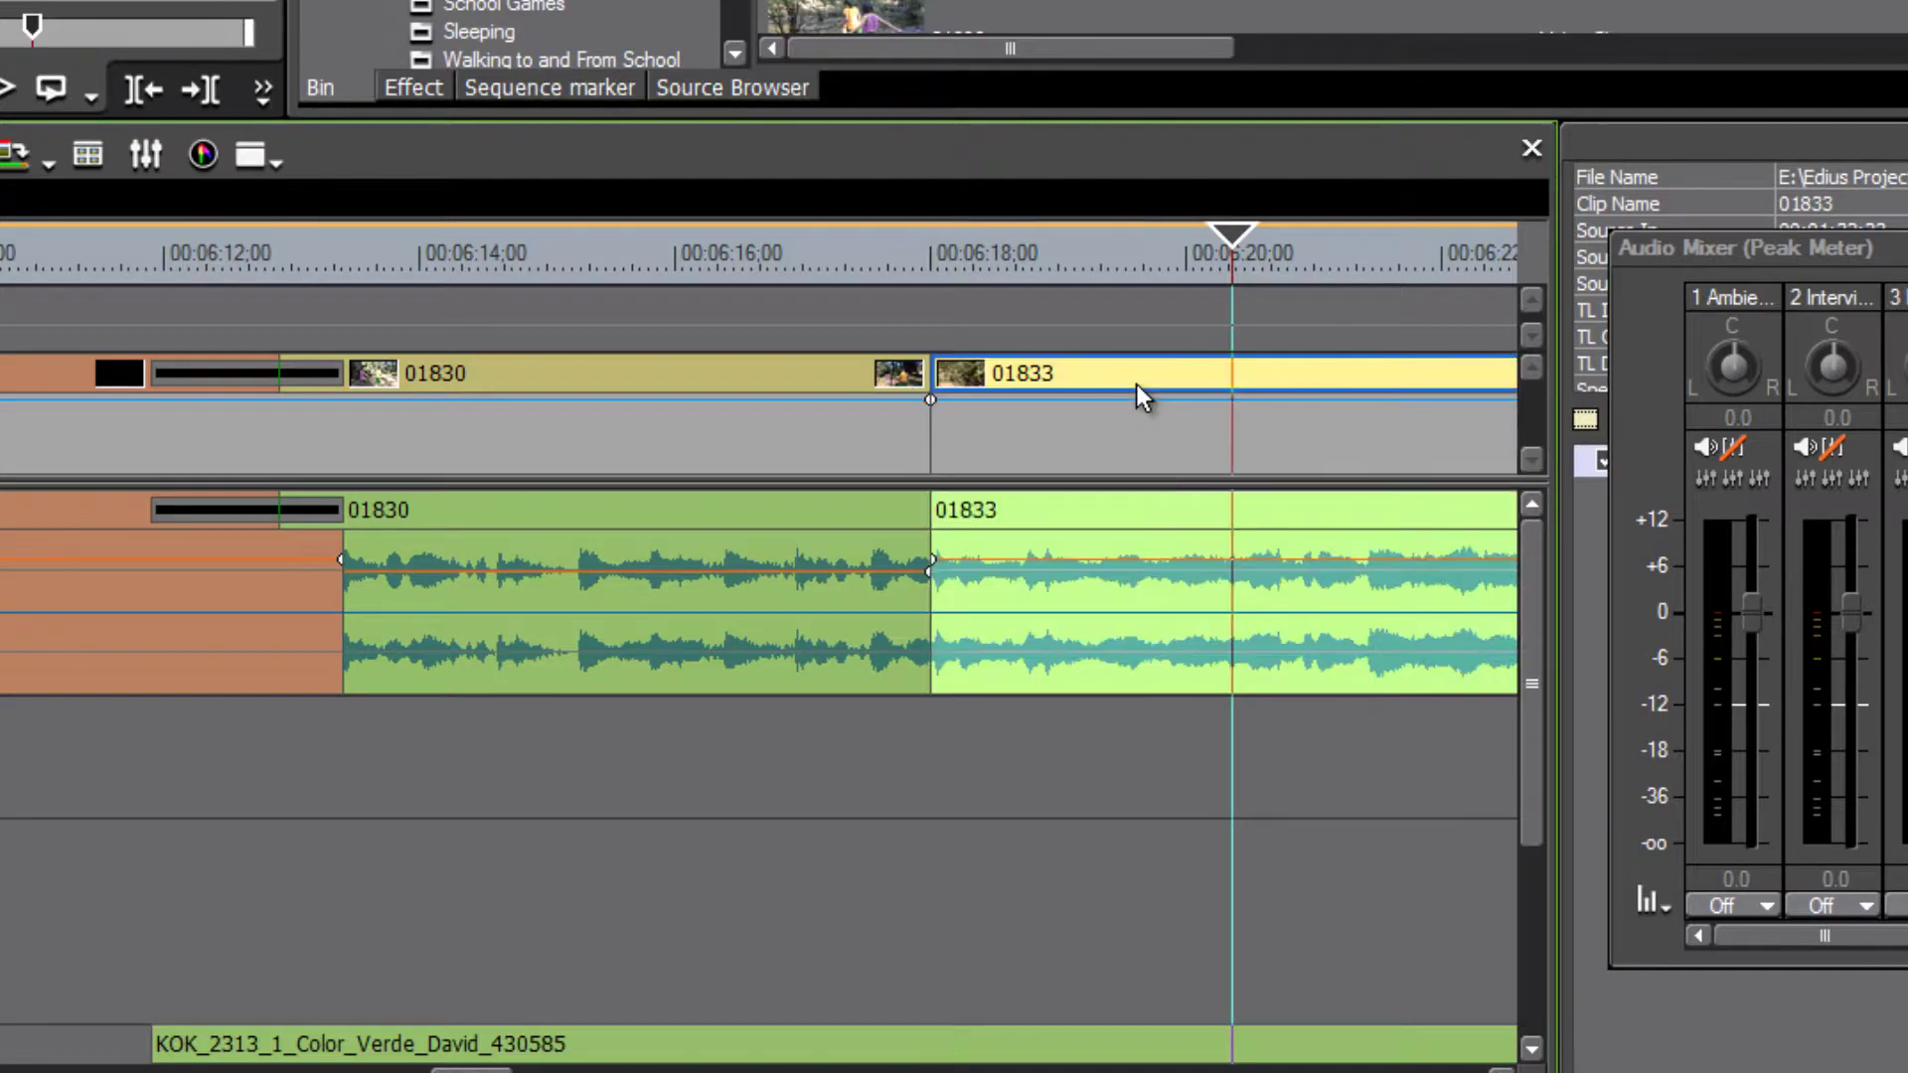
Play the cut from clip 01830 into the shortened clip 01833 and lower the volume line of clip 01833 on 1 Ambient Audio
click(609, 260)
drag(608, 264, 765, 264)
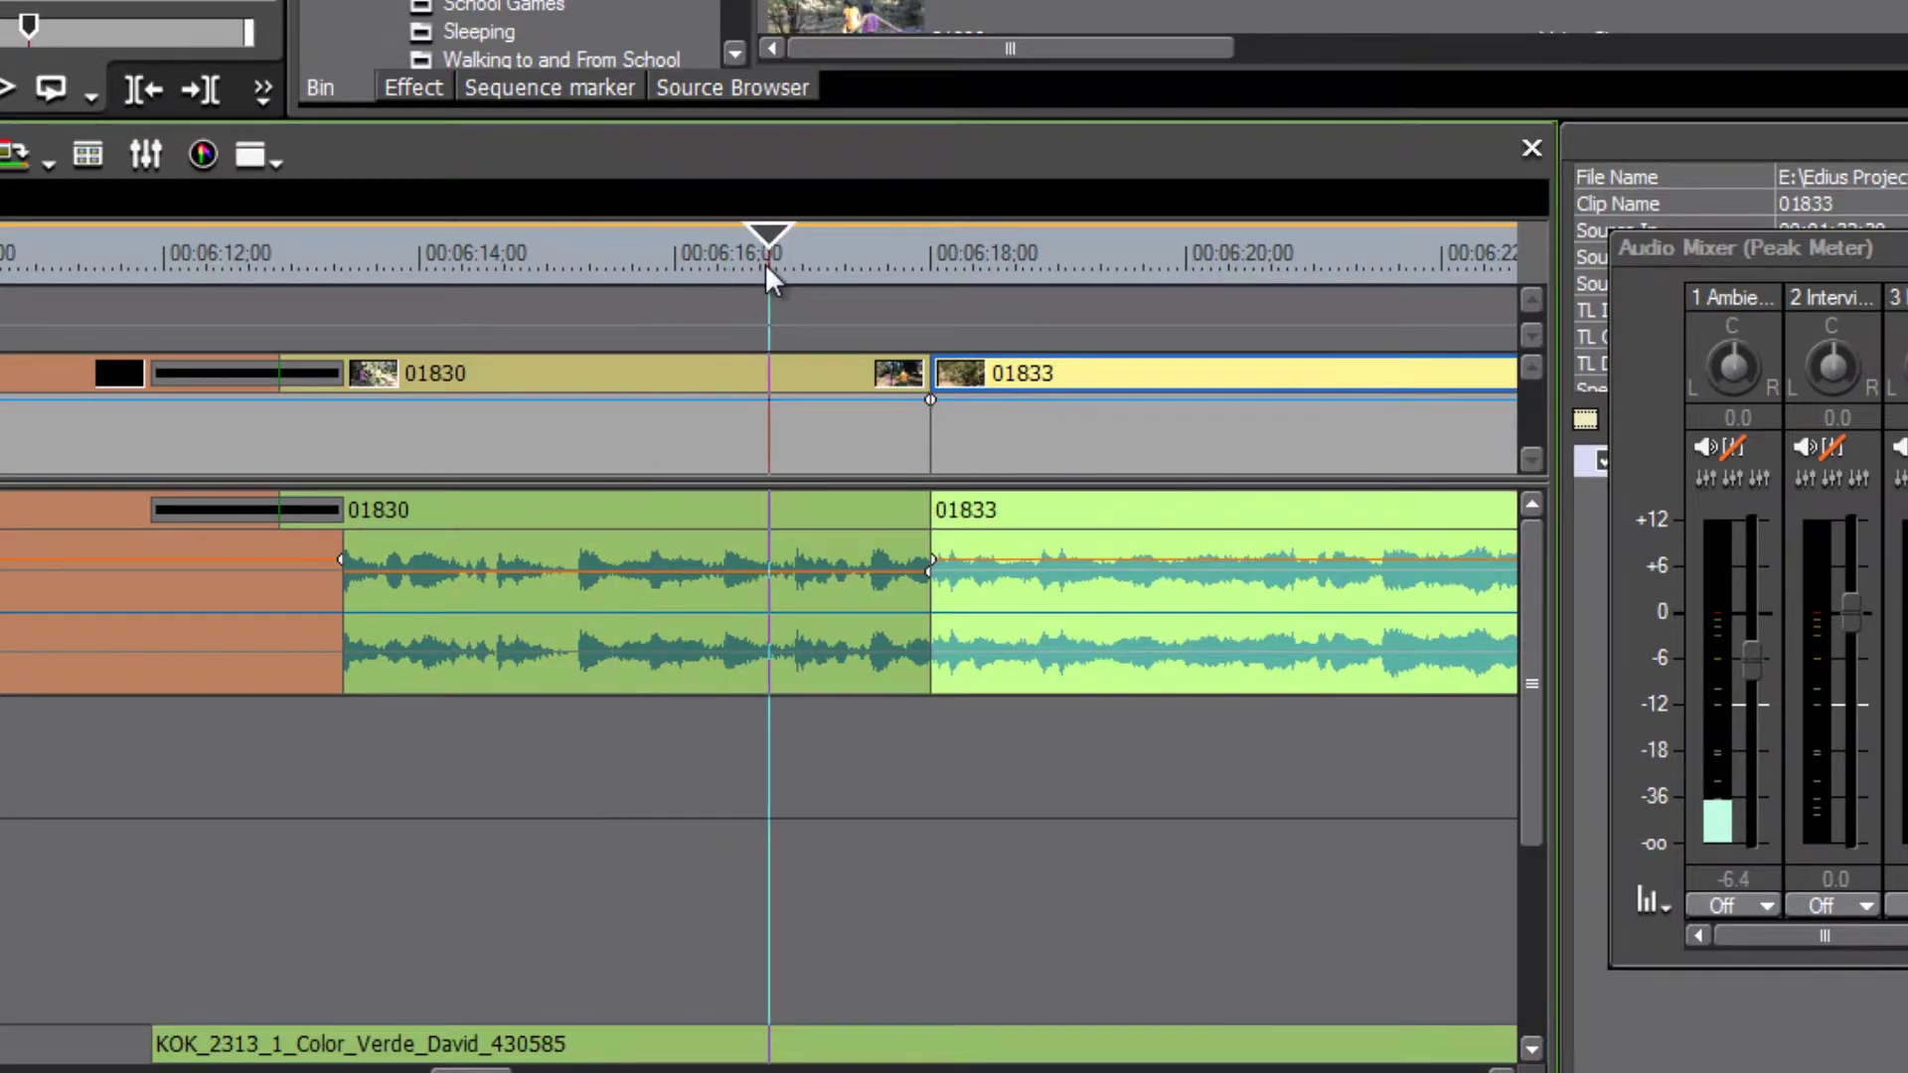
key(space)
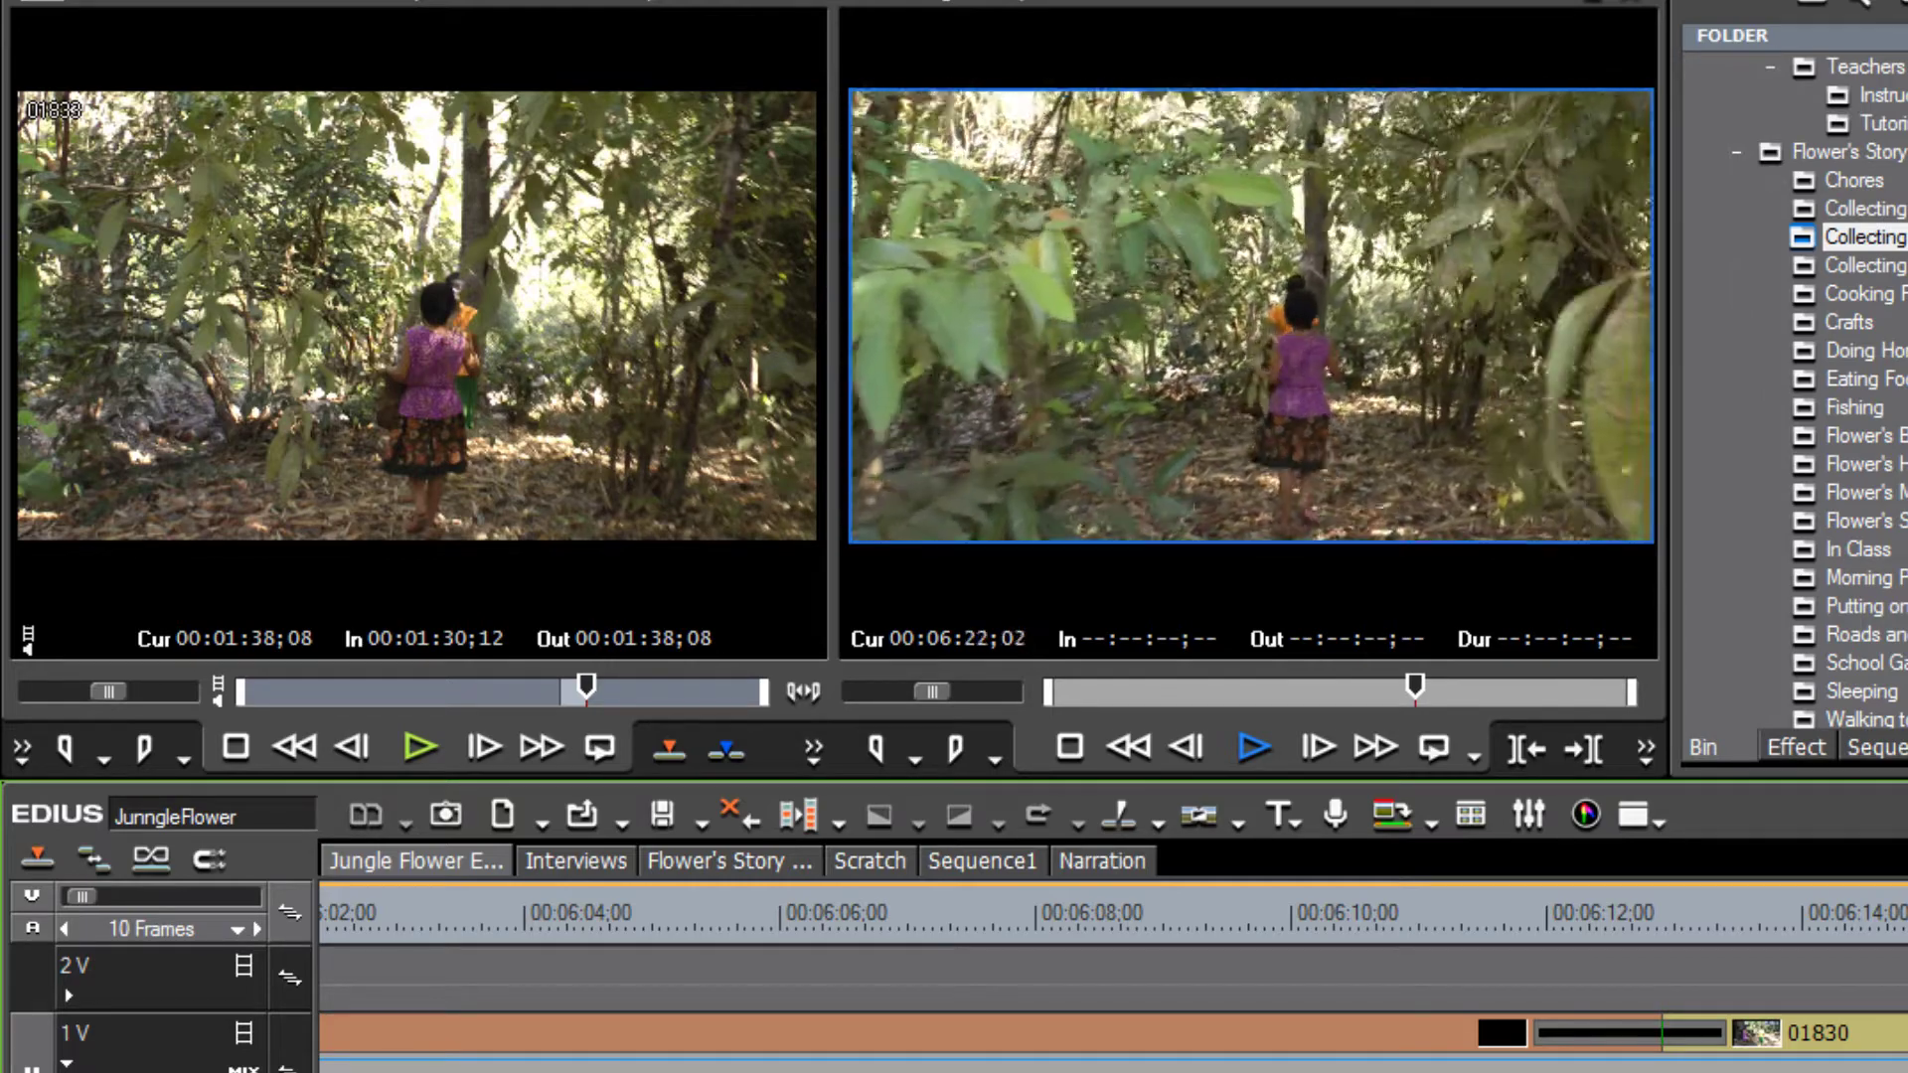
key(space)
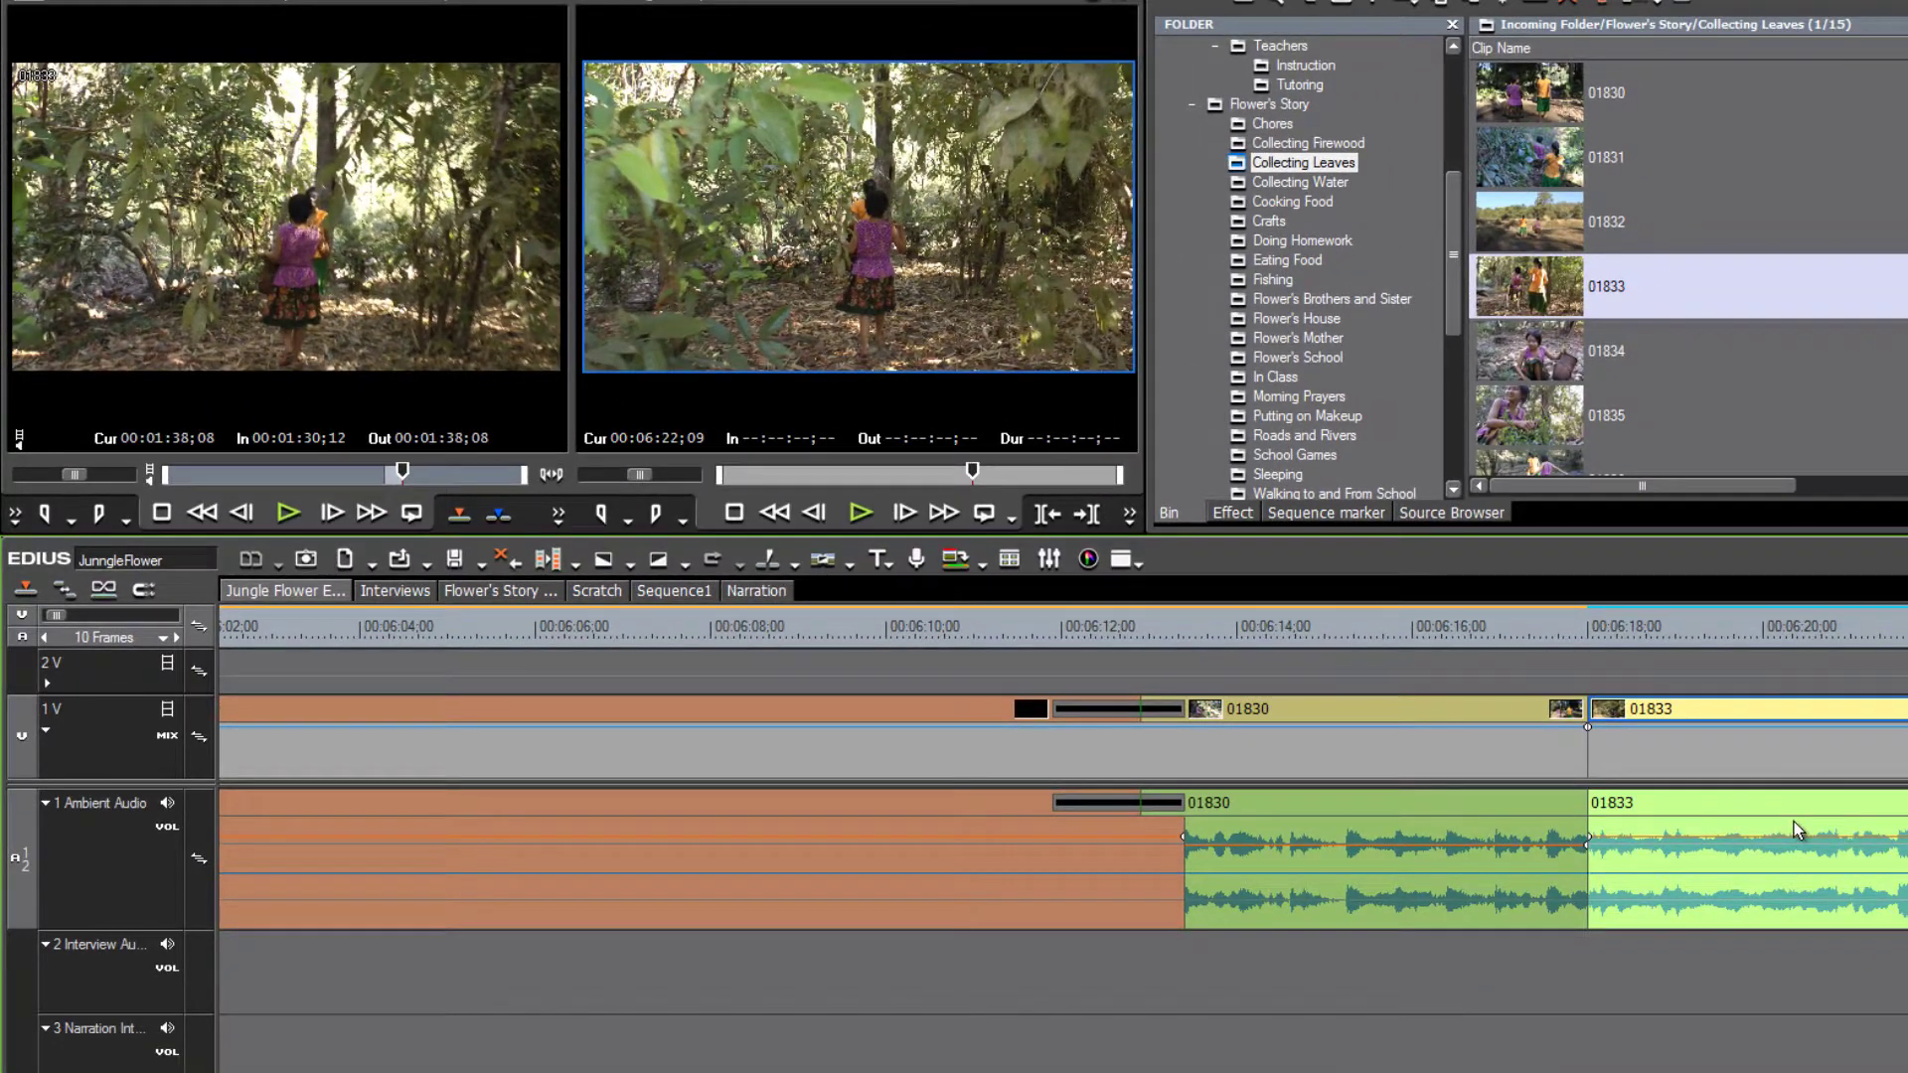
drag(1795, 834, 1794, 853)
Trim about one second more off the start of clip 01833, move it back against clip 01830, and play across the cut
key(ctrl+minus)
scroll(1795, 852, right, 5)
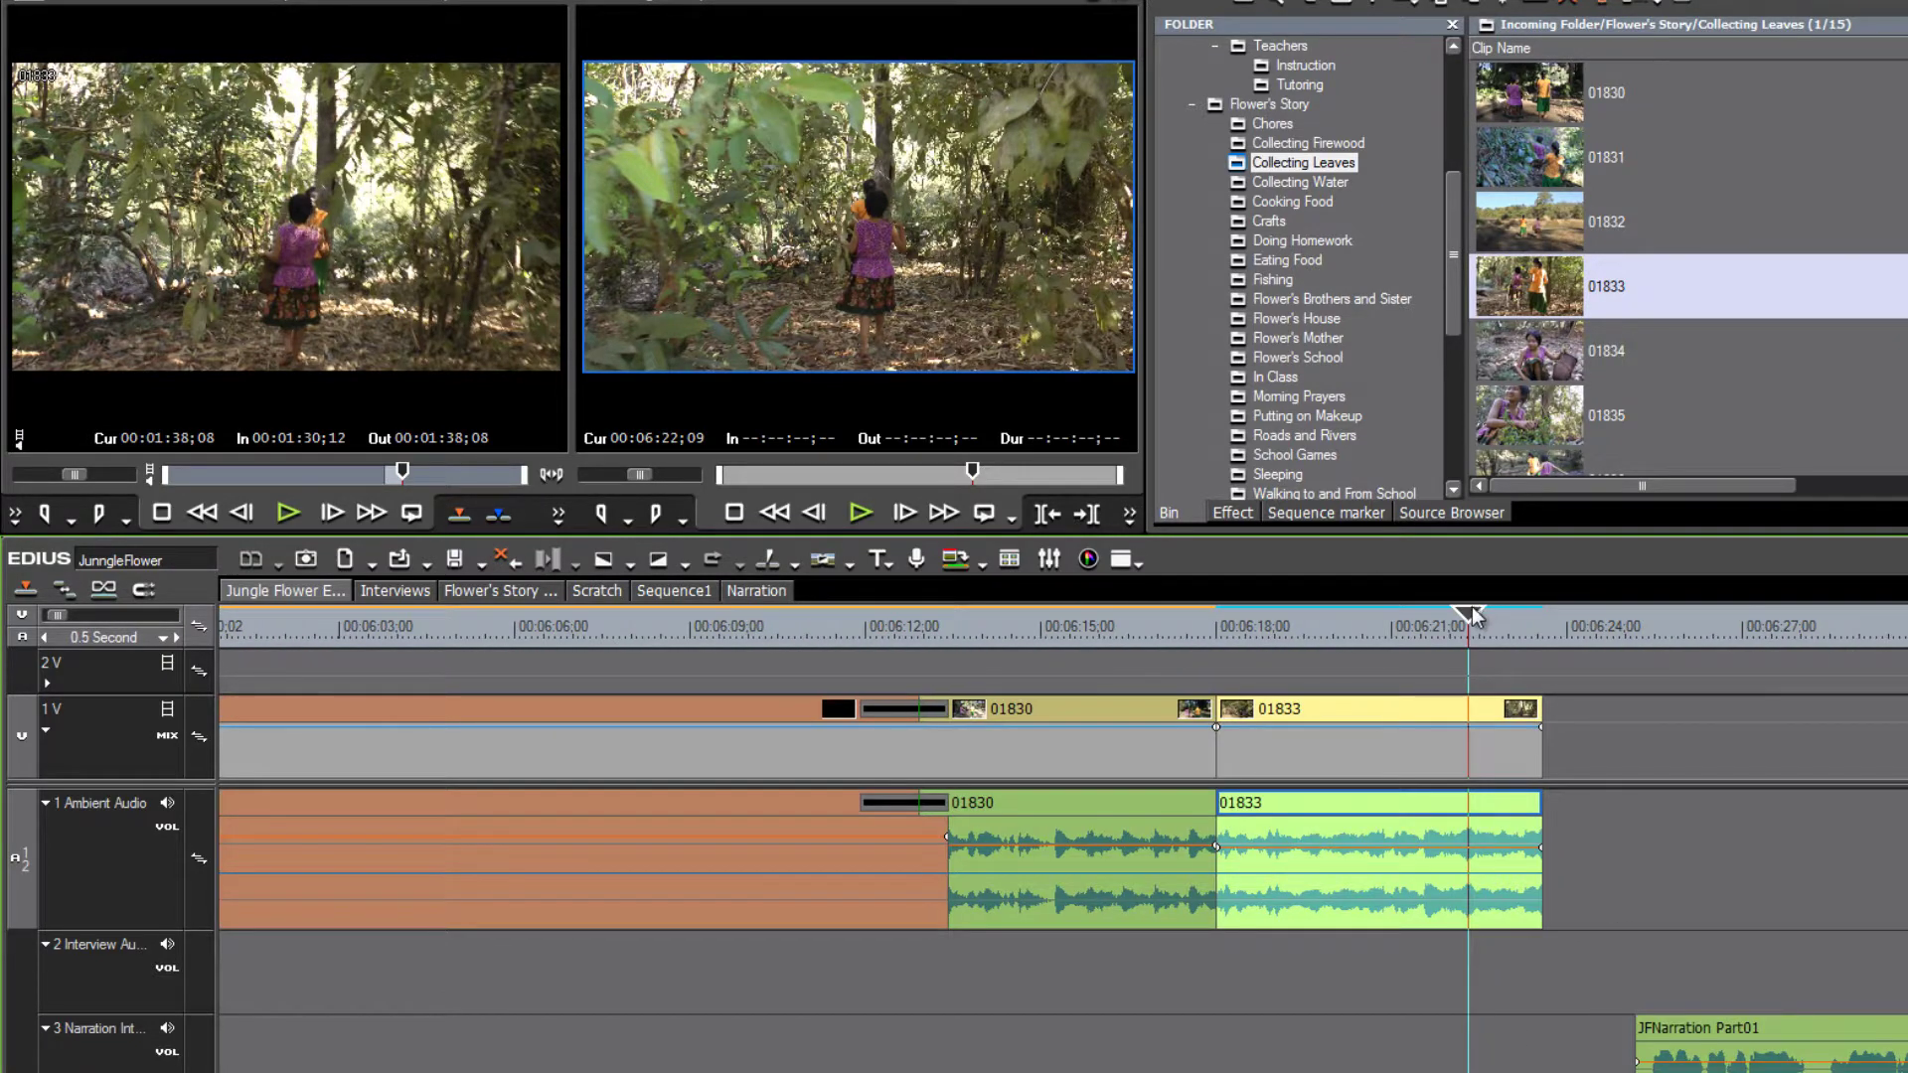
drag(1475, 614, 1425, 632)
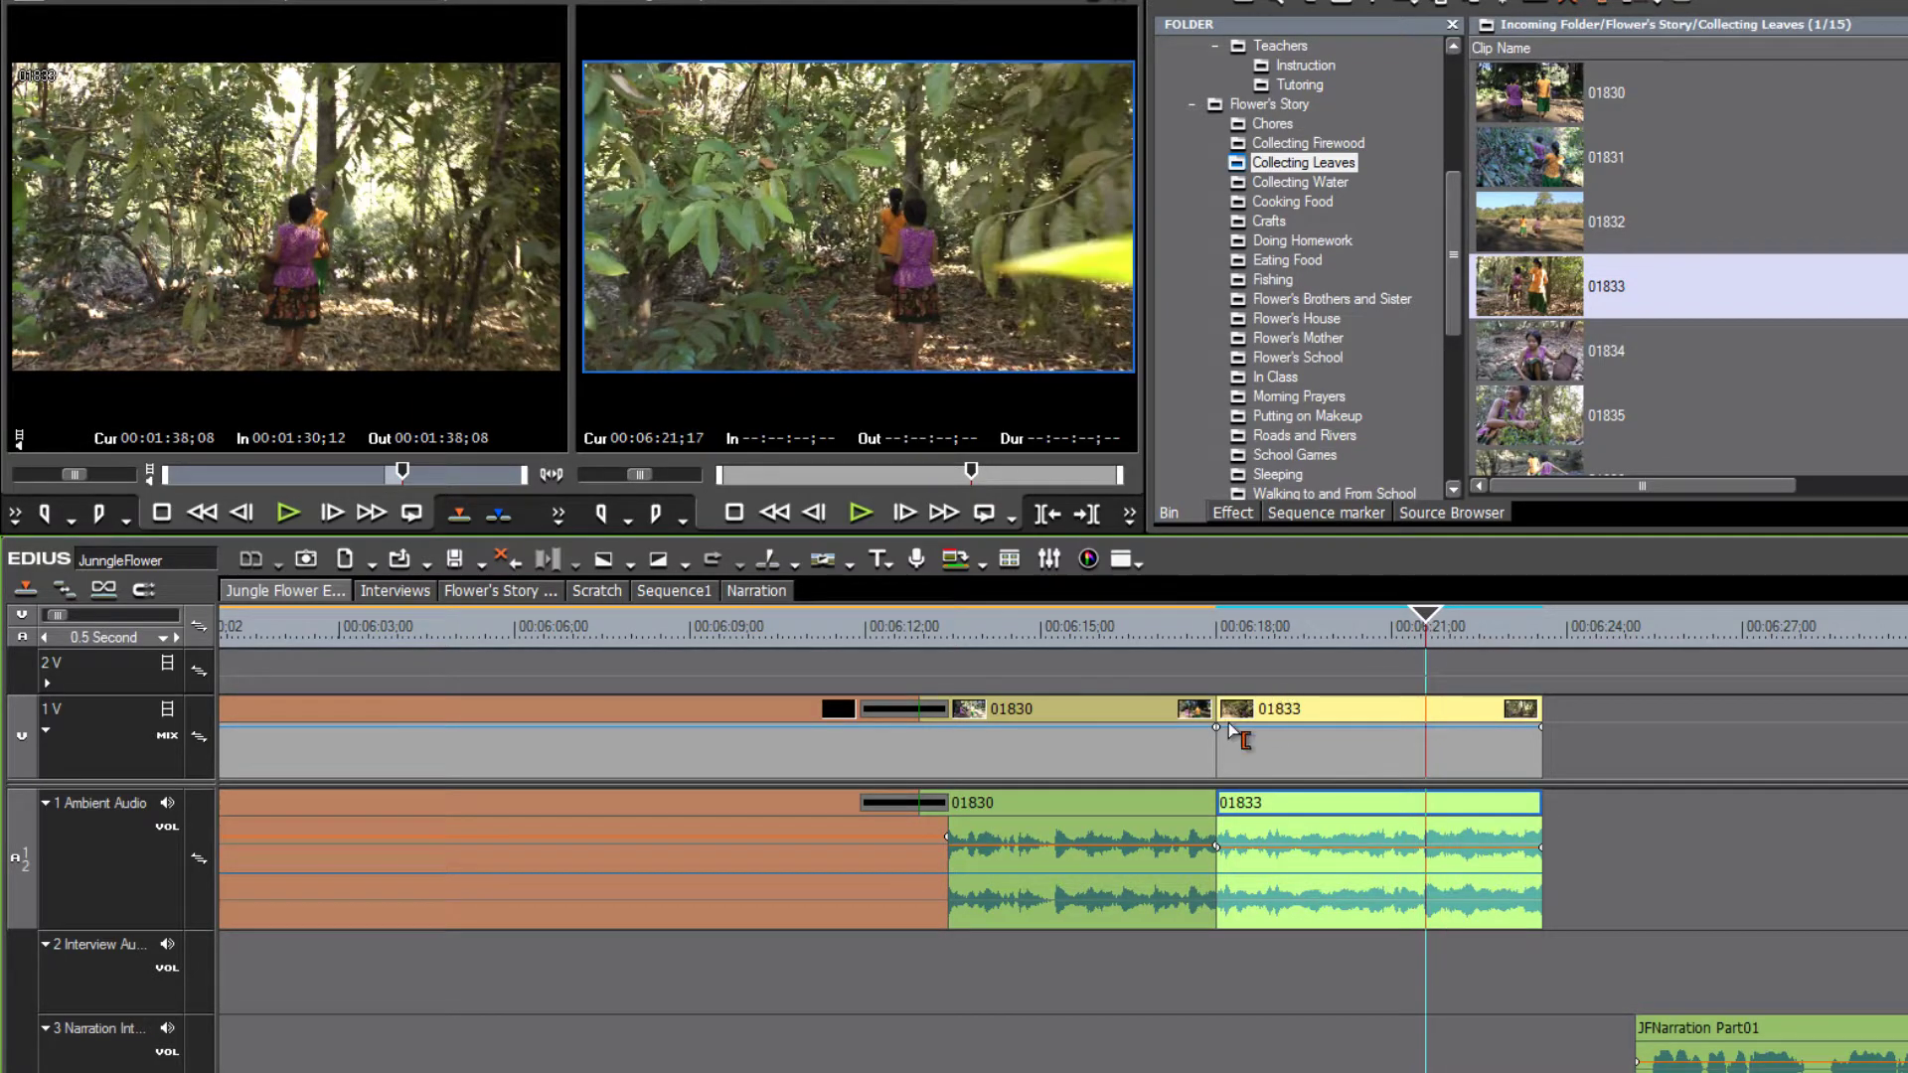
drag(1230, 715, 1287, 718)
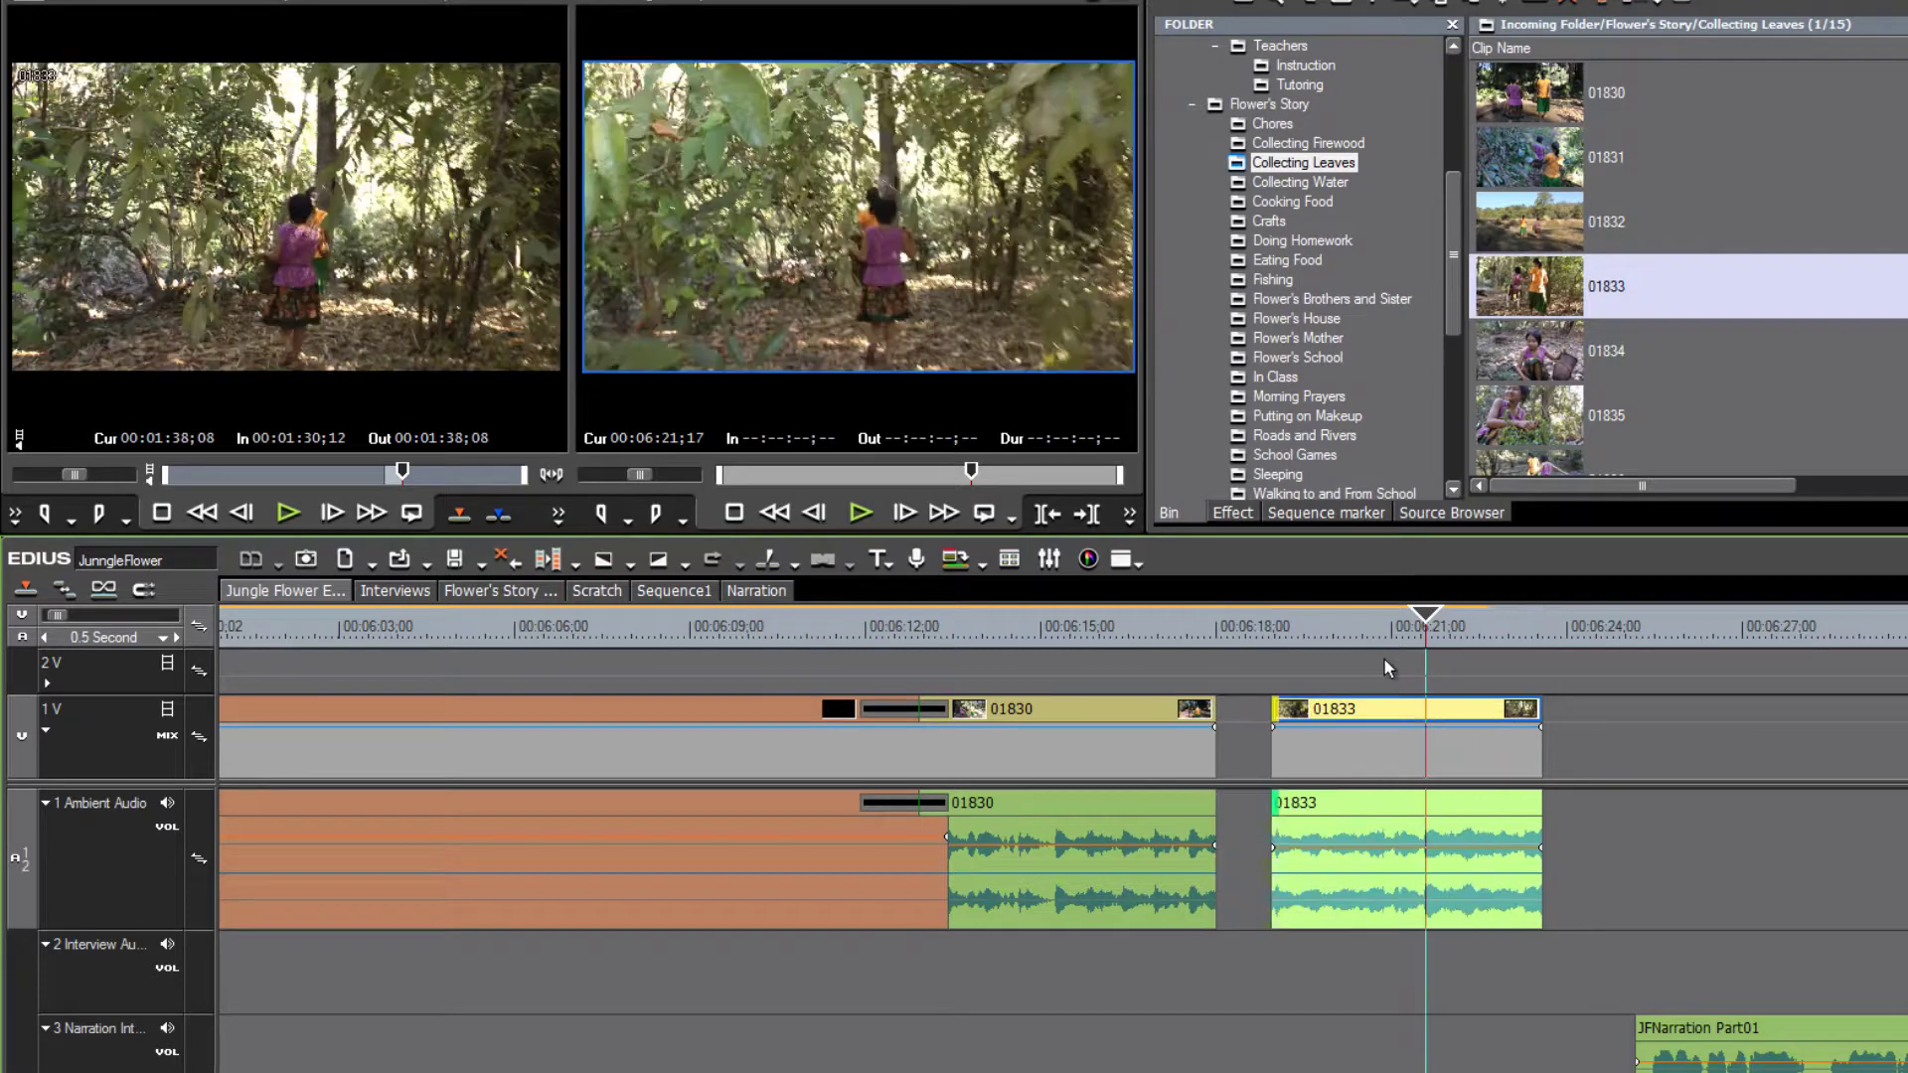
click(1172, 641)
key(space)
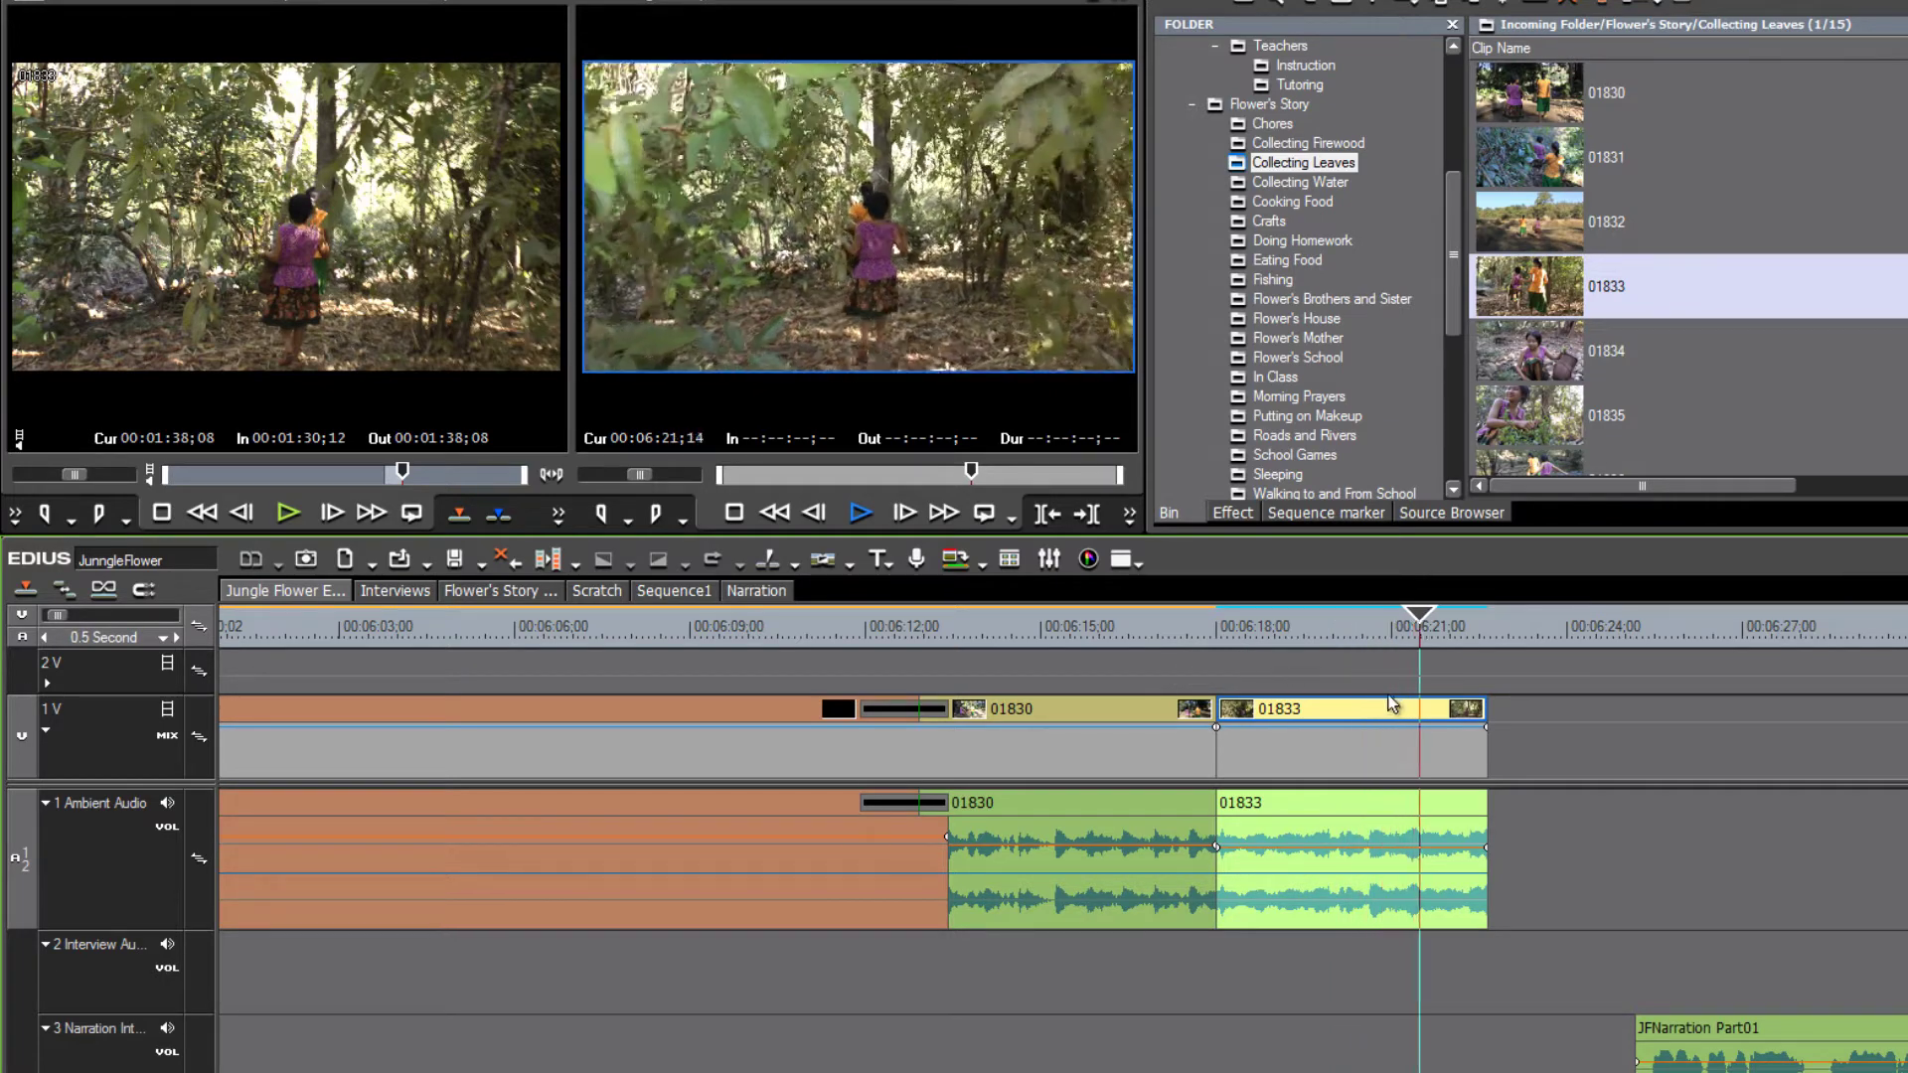
Mark the riverside section of clip 01833 from 00:02:15;11 to 00:02:19;12 and place it directly after the first 01833 on 1 V
key(space)
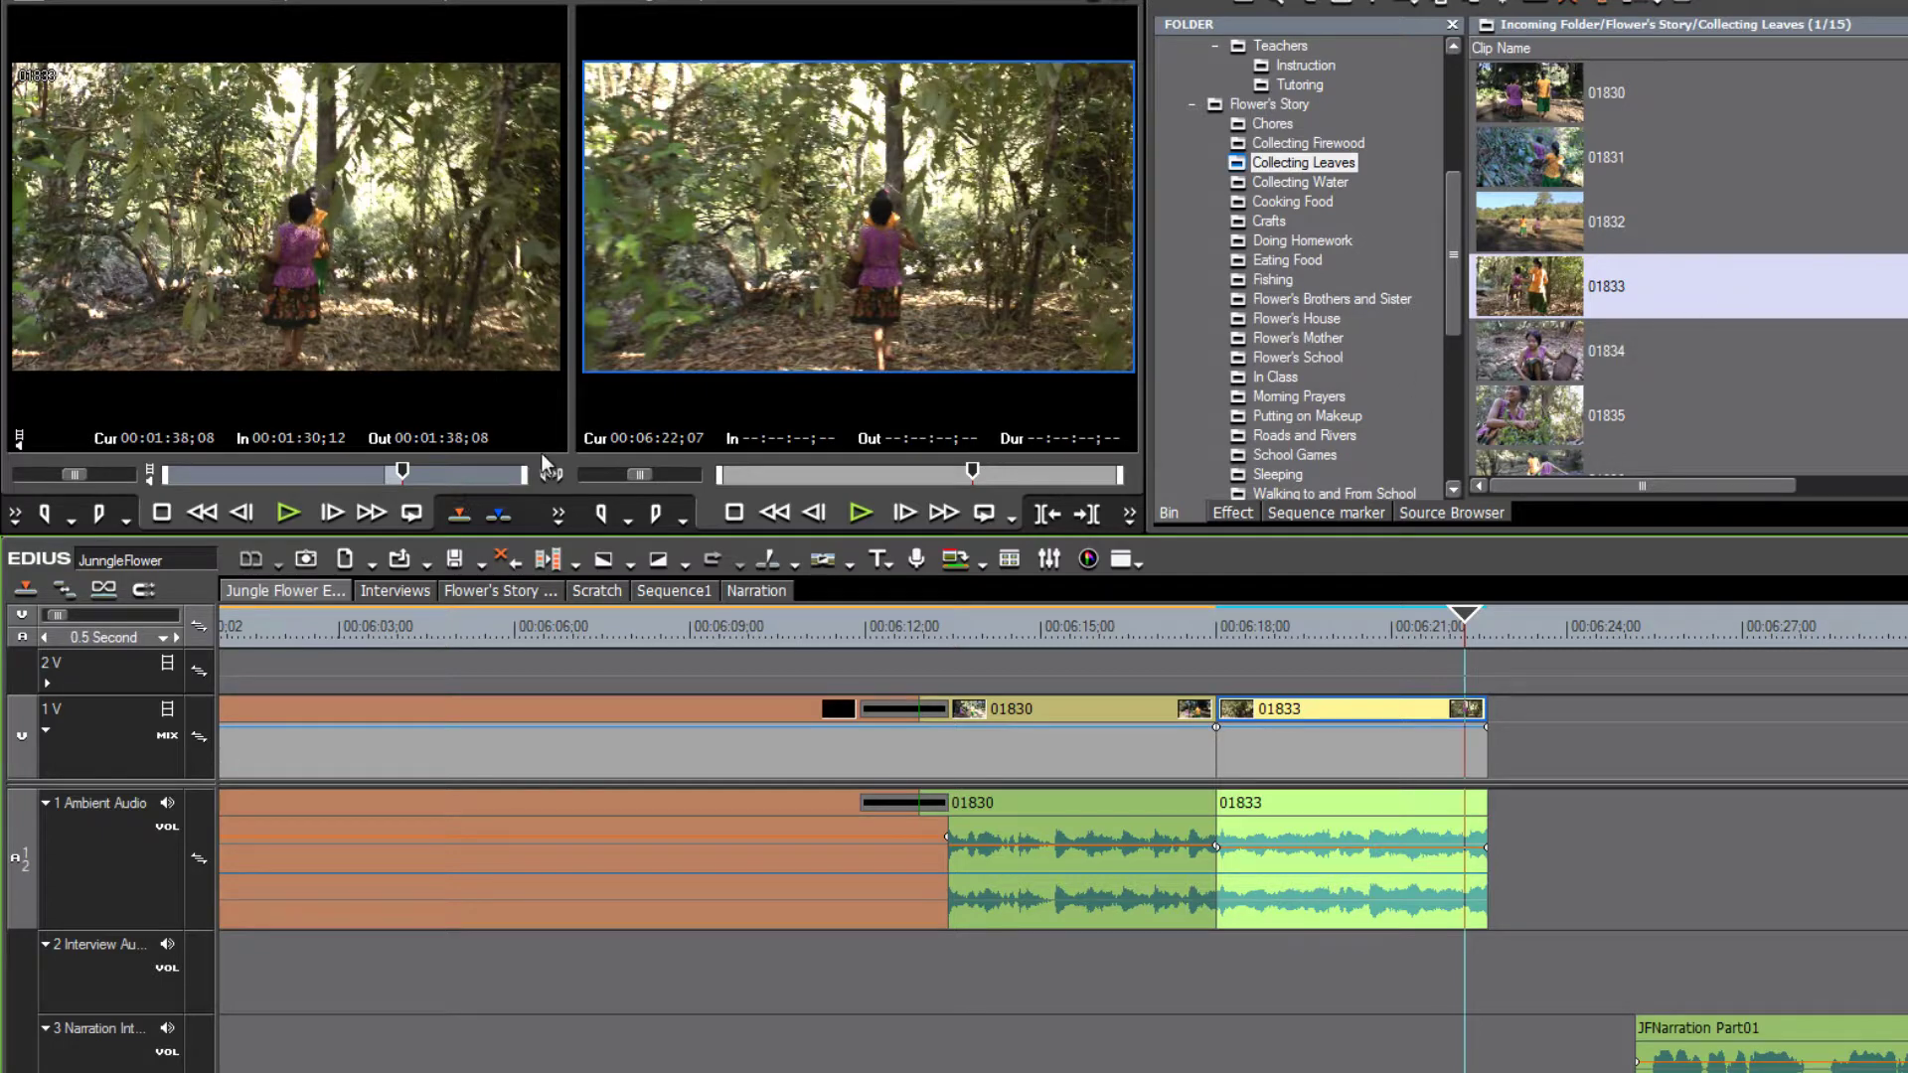
mouse_move(432, 472)
mouse_down()
mouse_move(490, 492)
mouse_move(515, 475)
mouse_move(491, 480)
mouse_up()
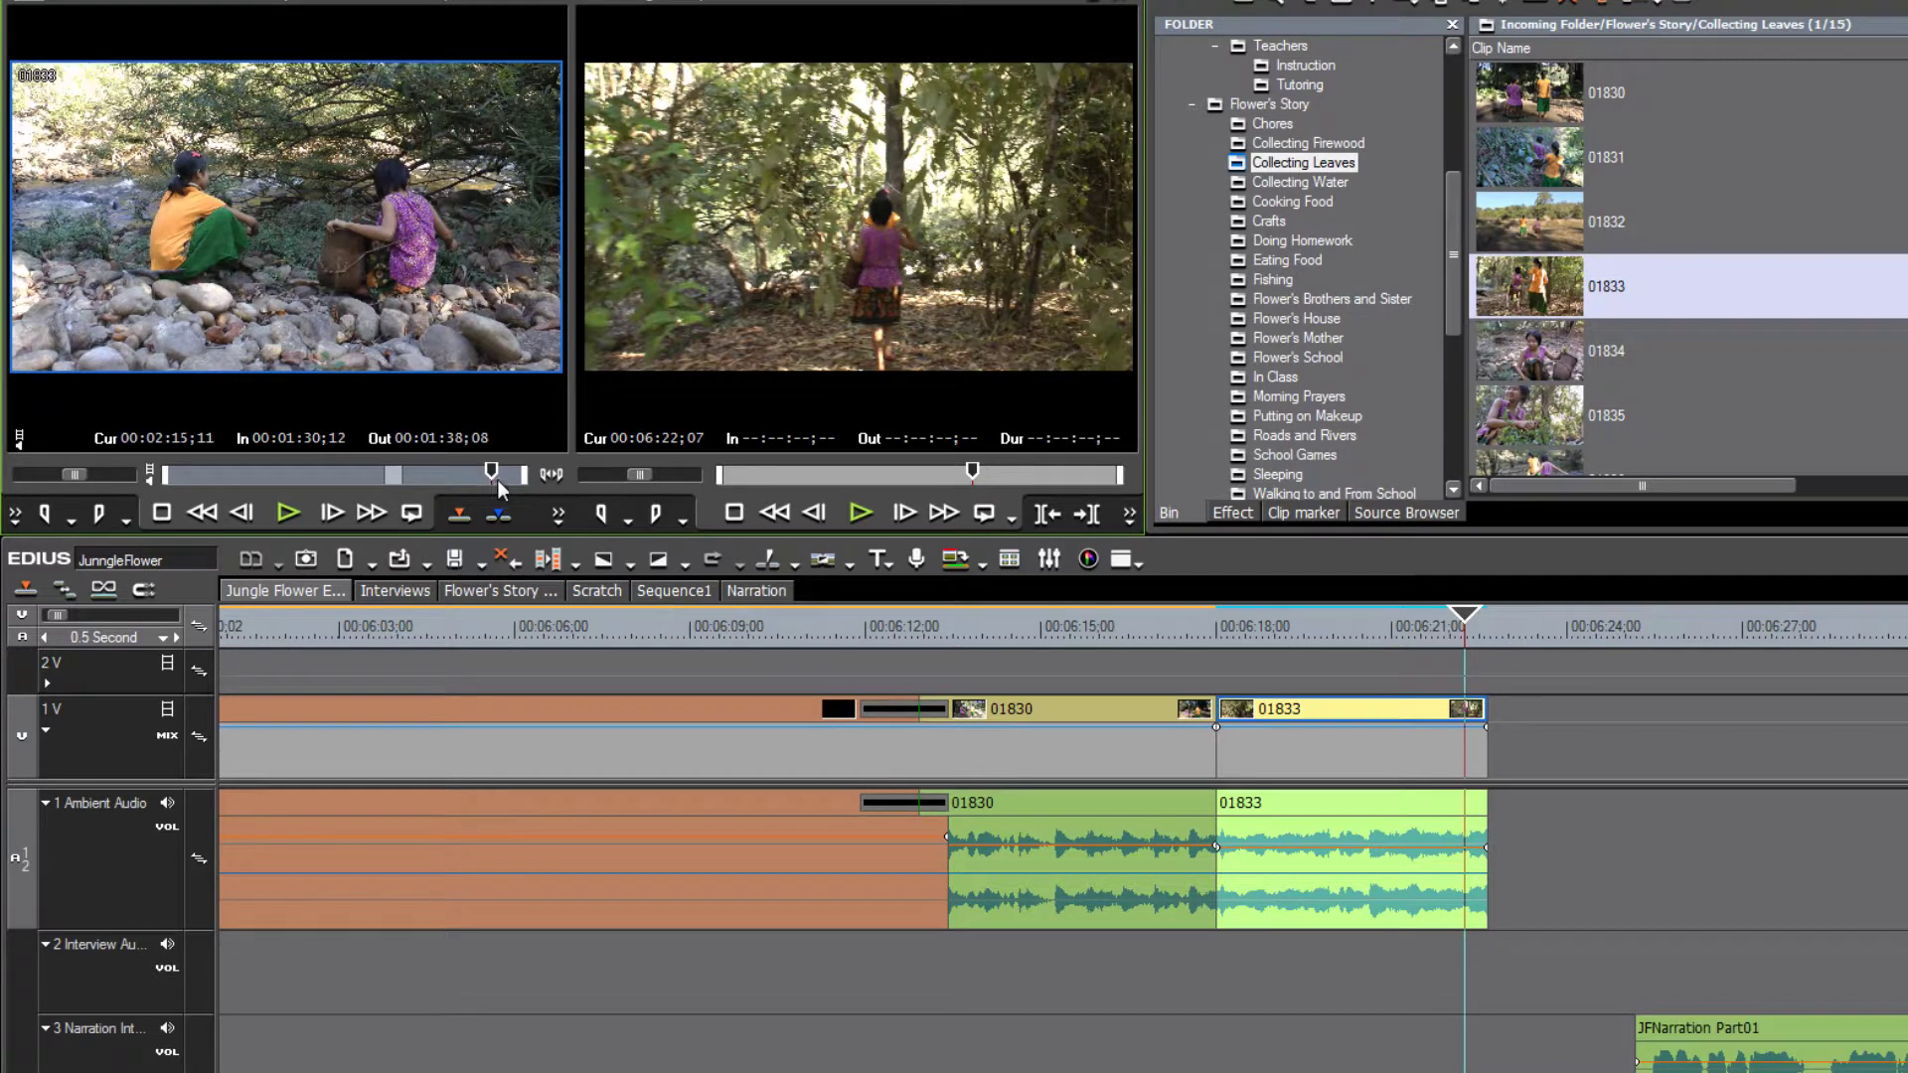
key(i)
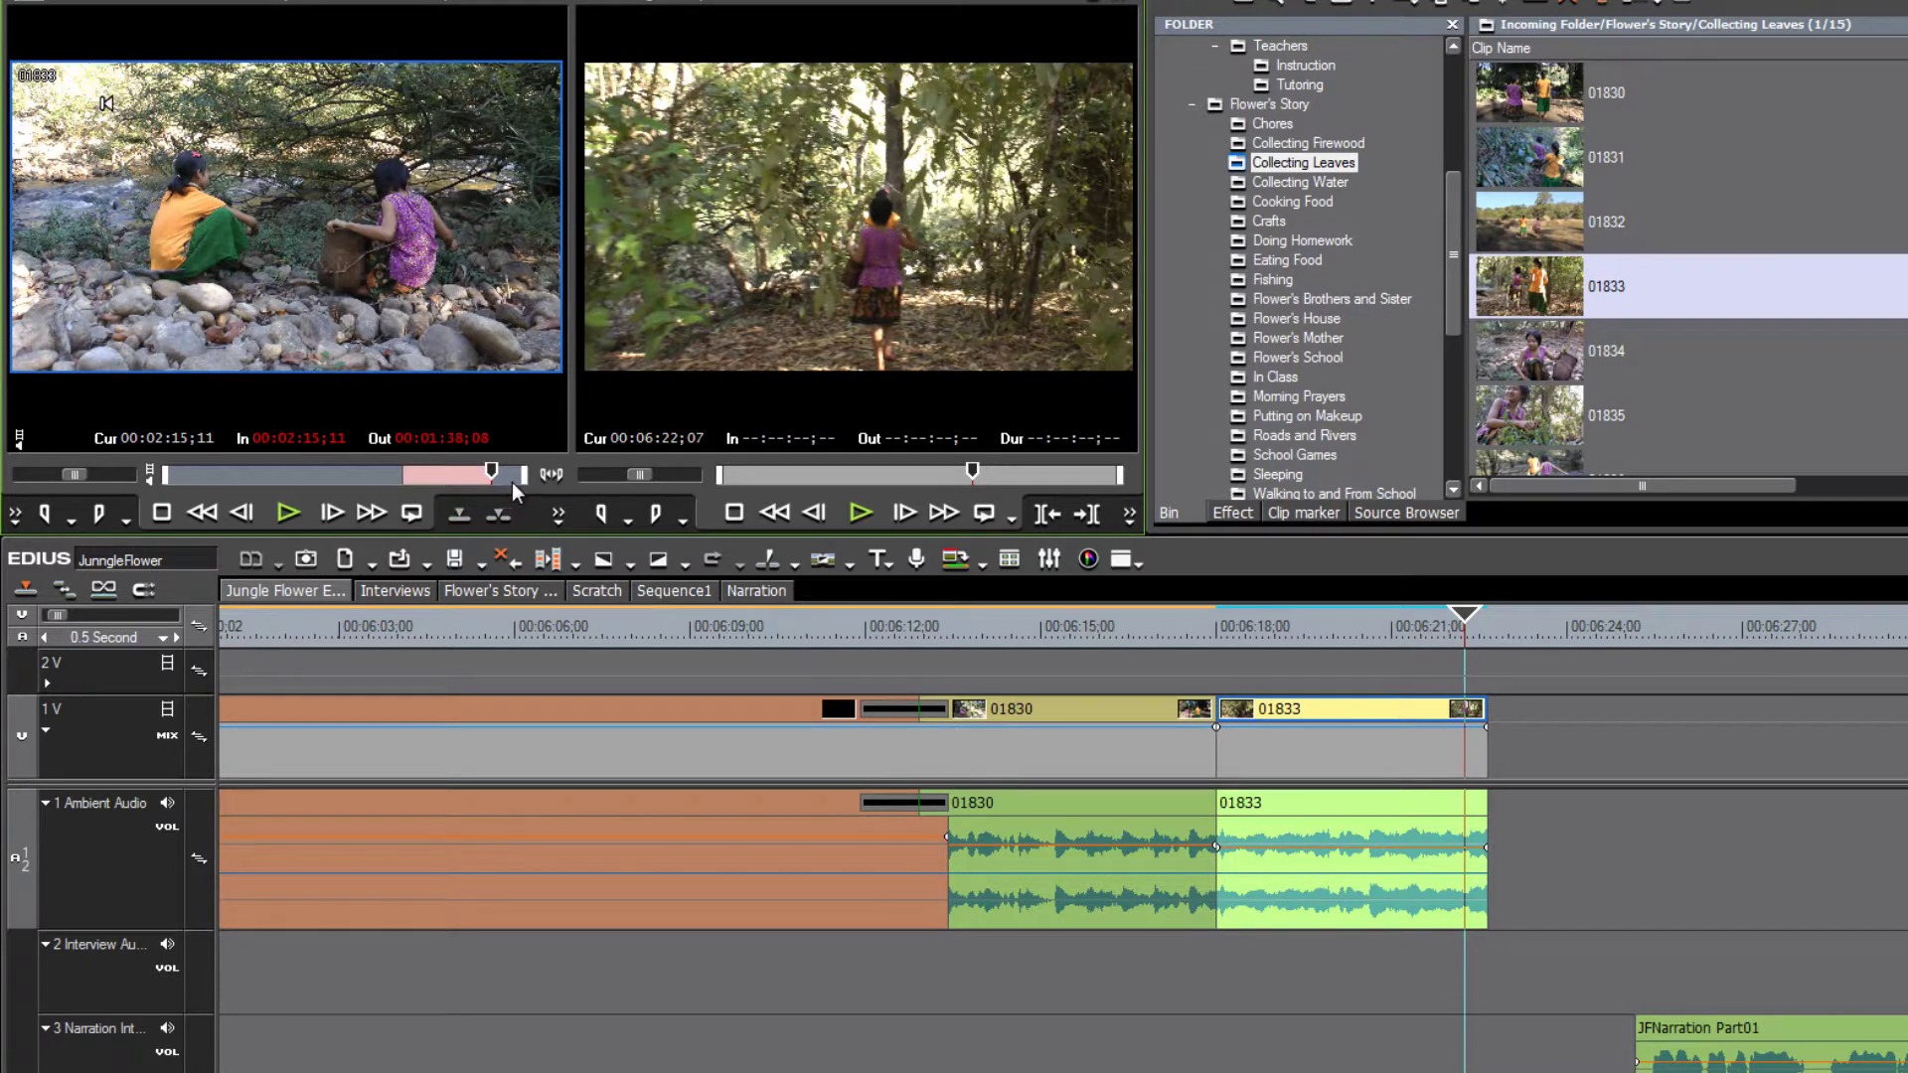
key(space)
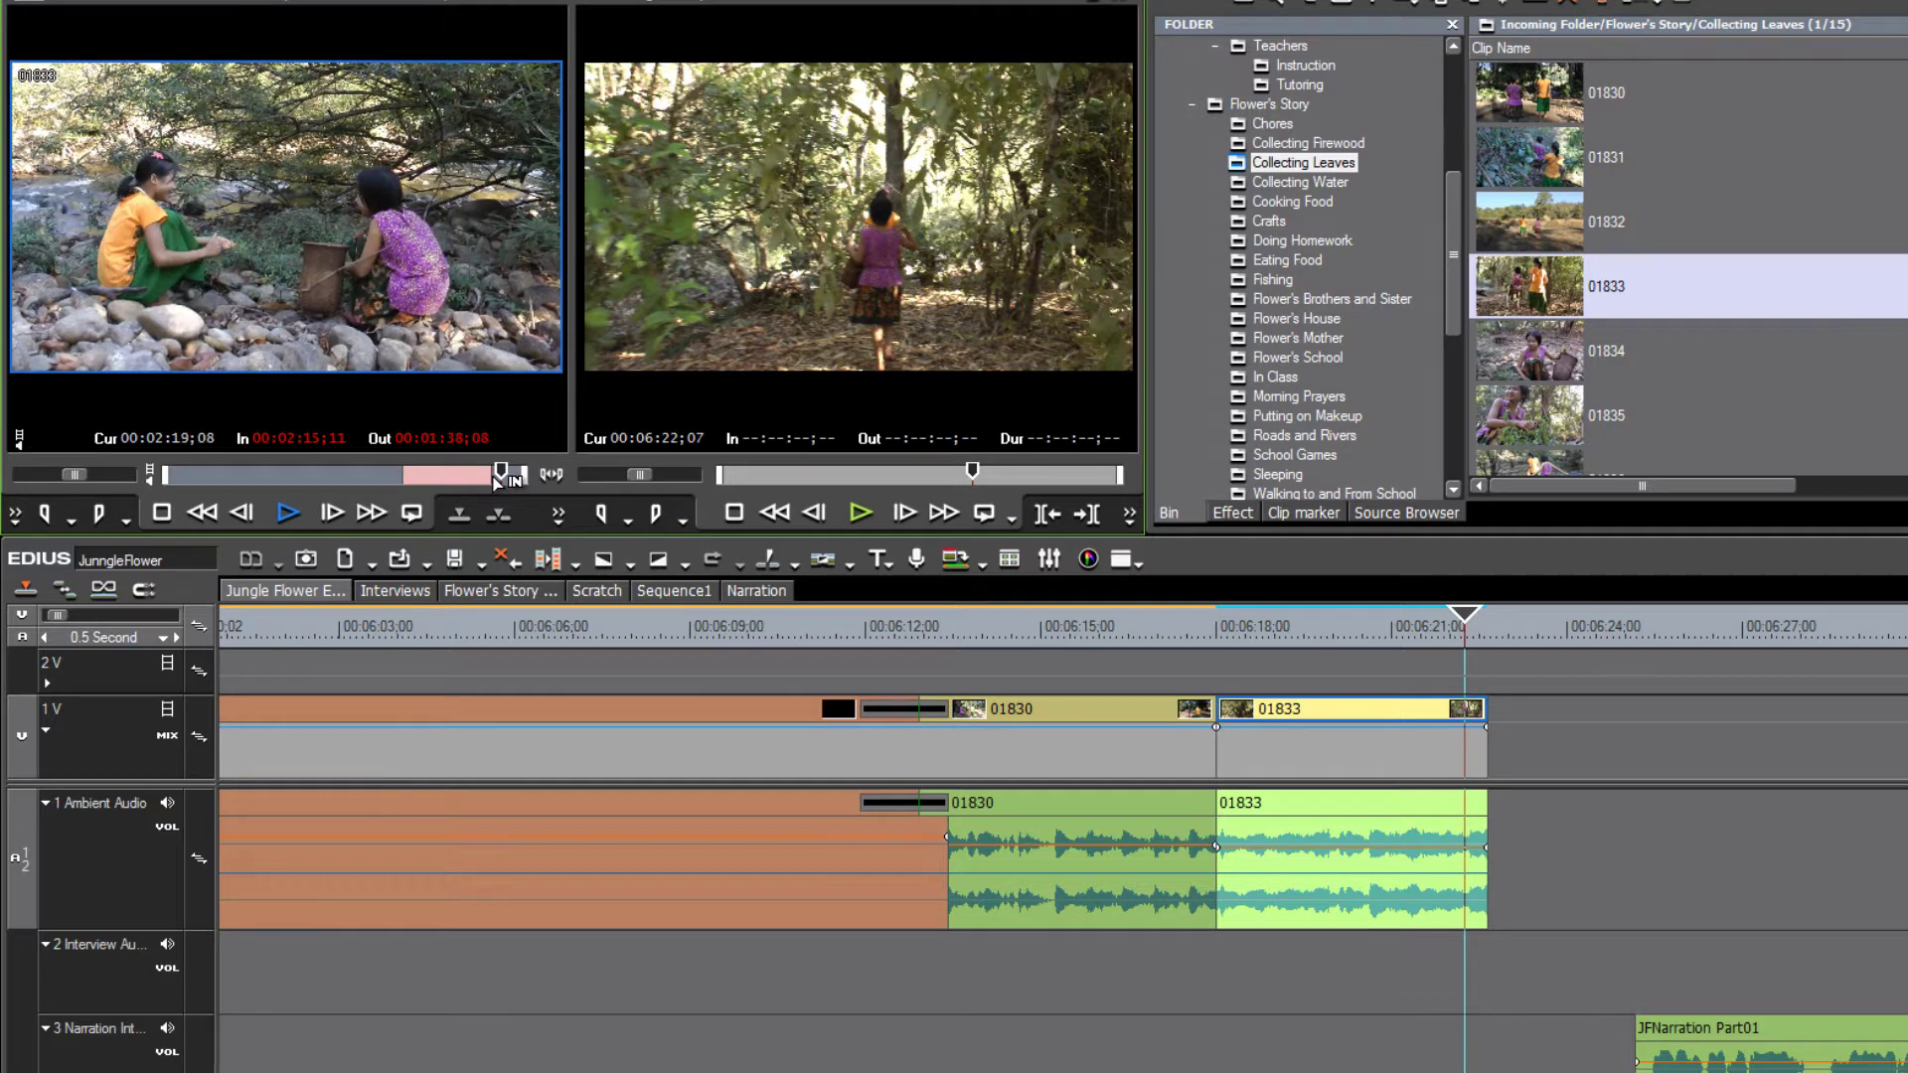
key(o)
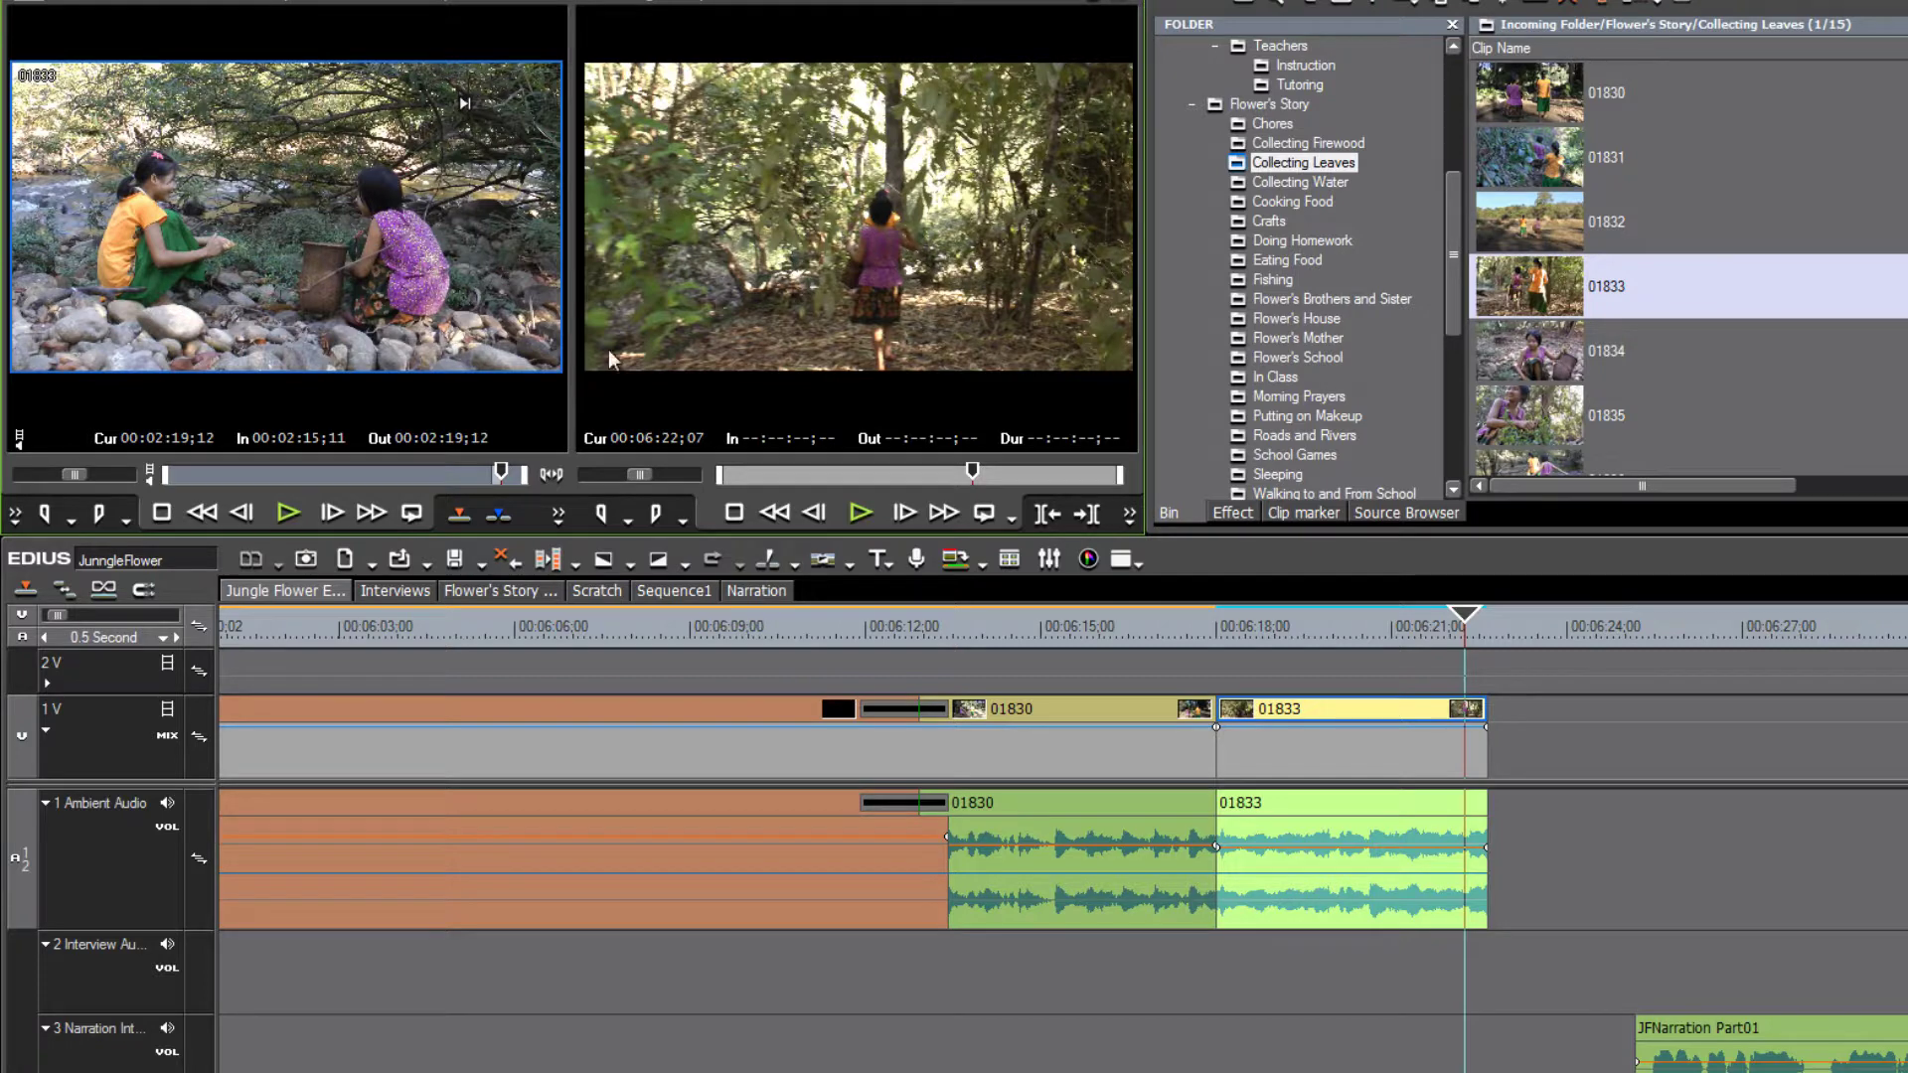
drag(608, 357, 1487, 735)
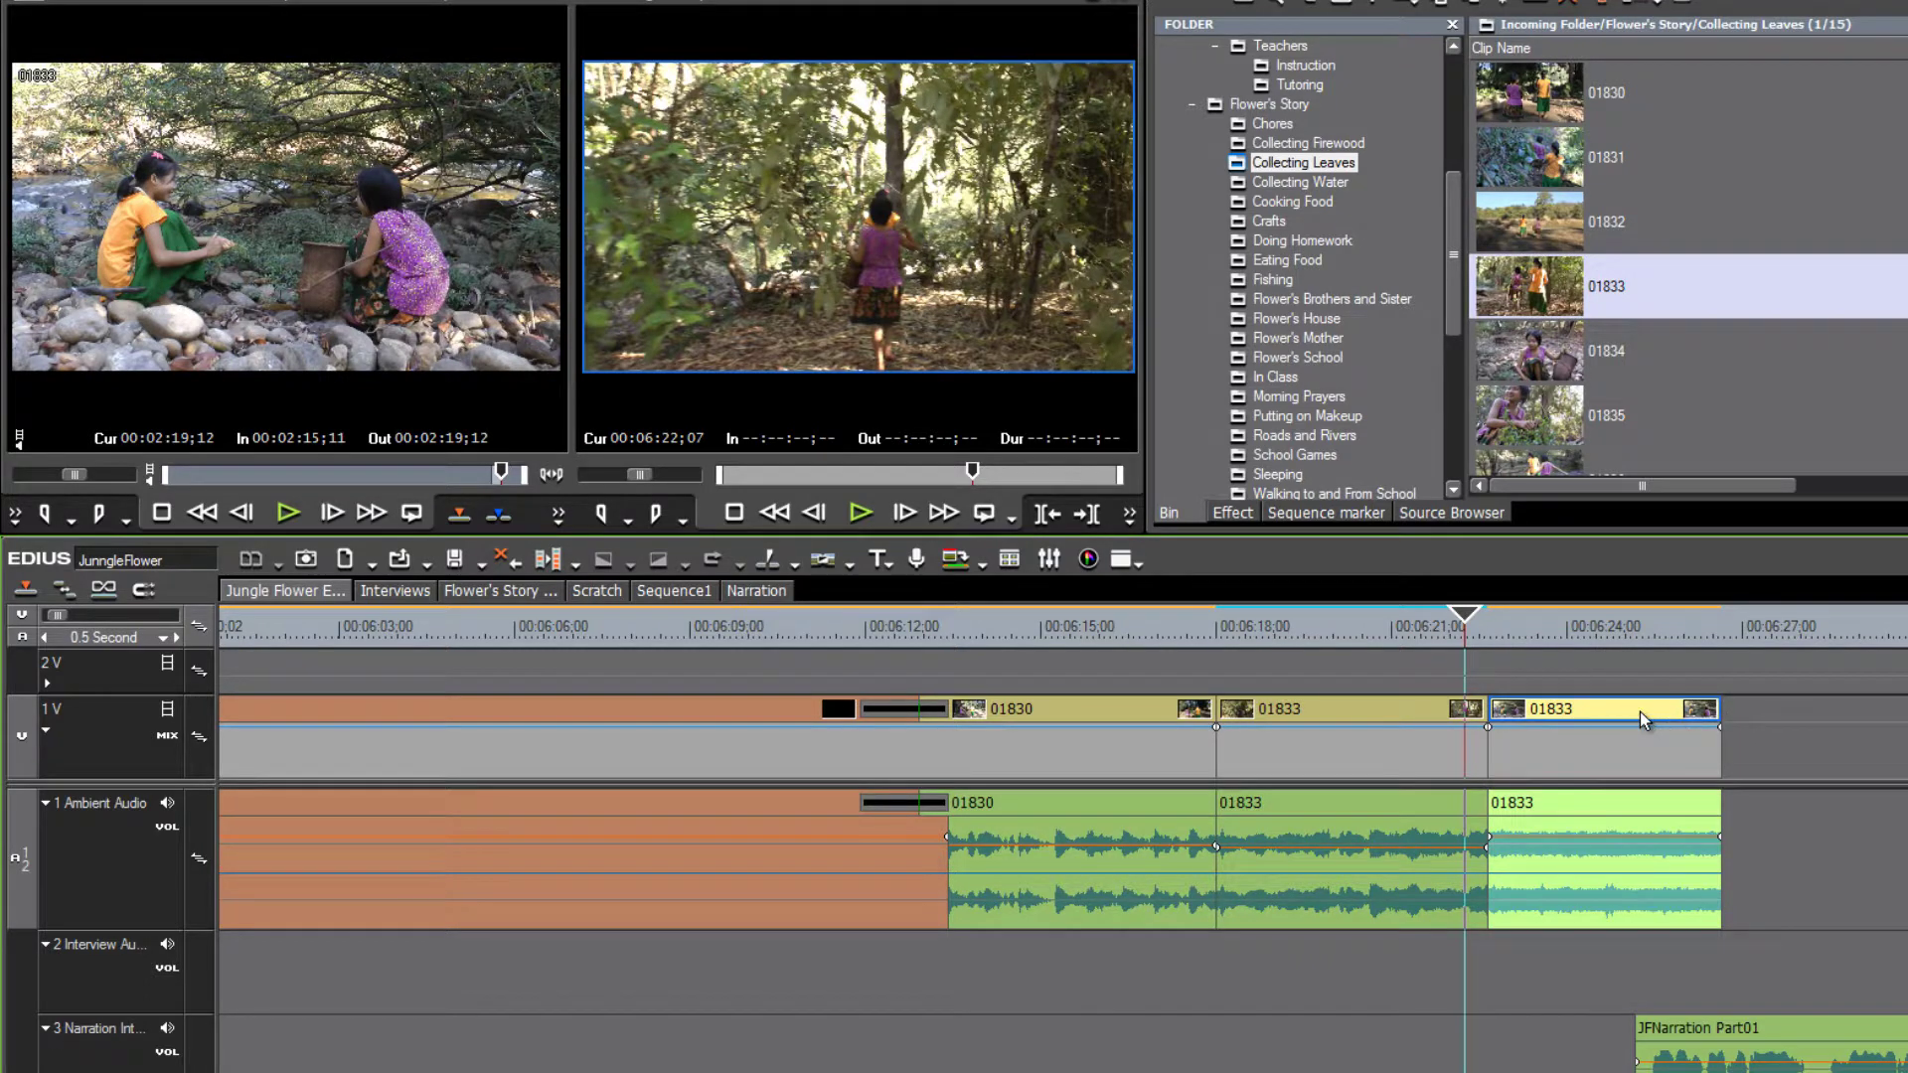
Try the second clip 01833 moved earlier to end at the start of JFNarration Part01, play the cut, and undo the move
drag(1640, 712, 1558, 721)
drag(1649, 628, 1615, 666)
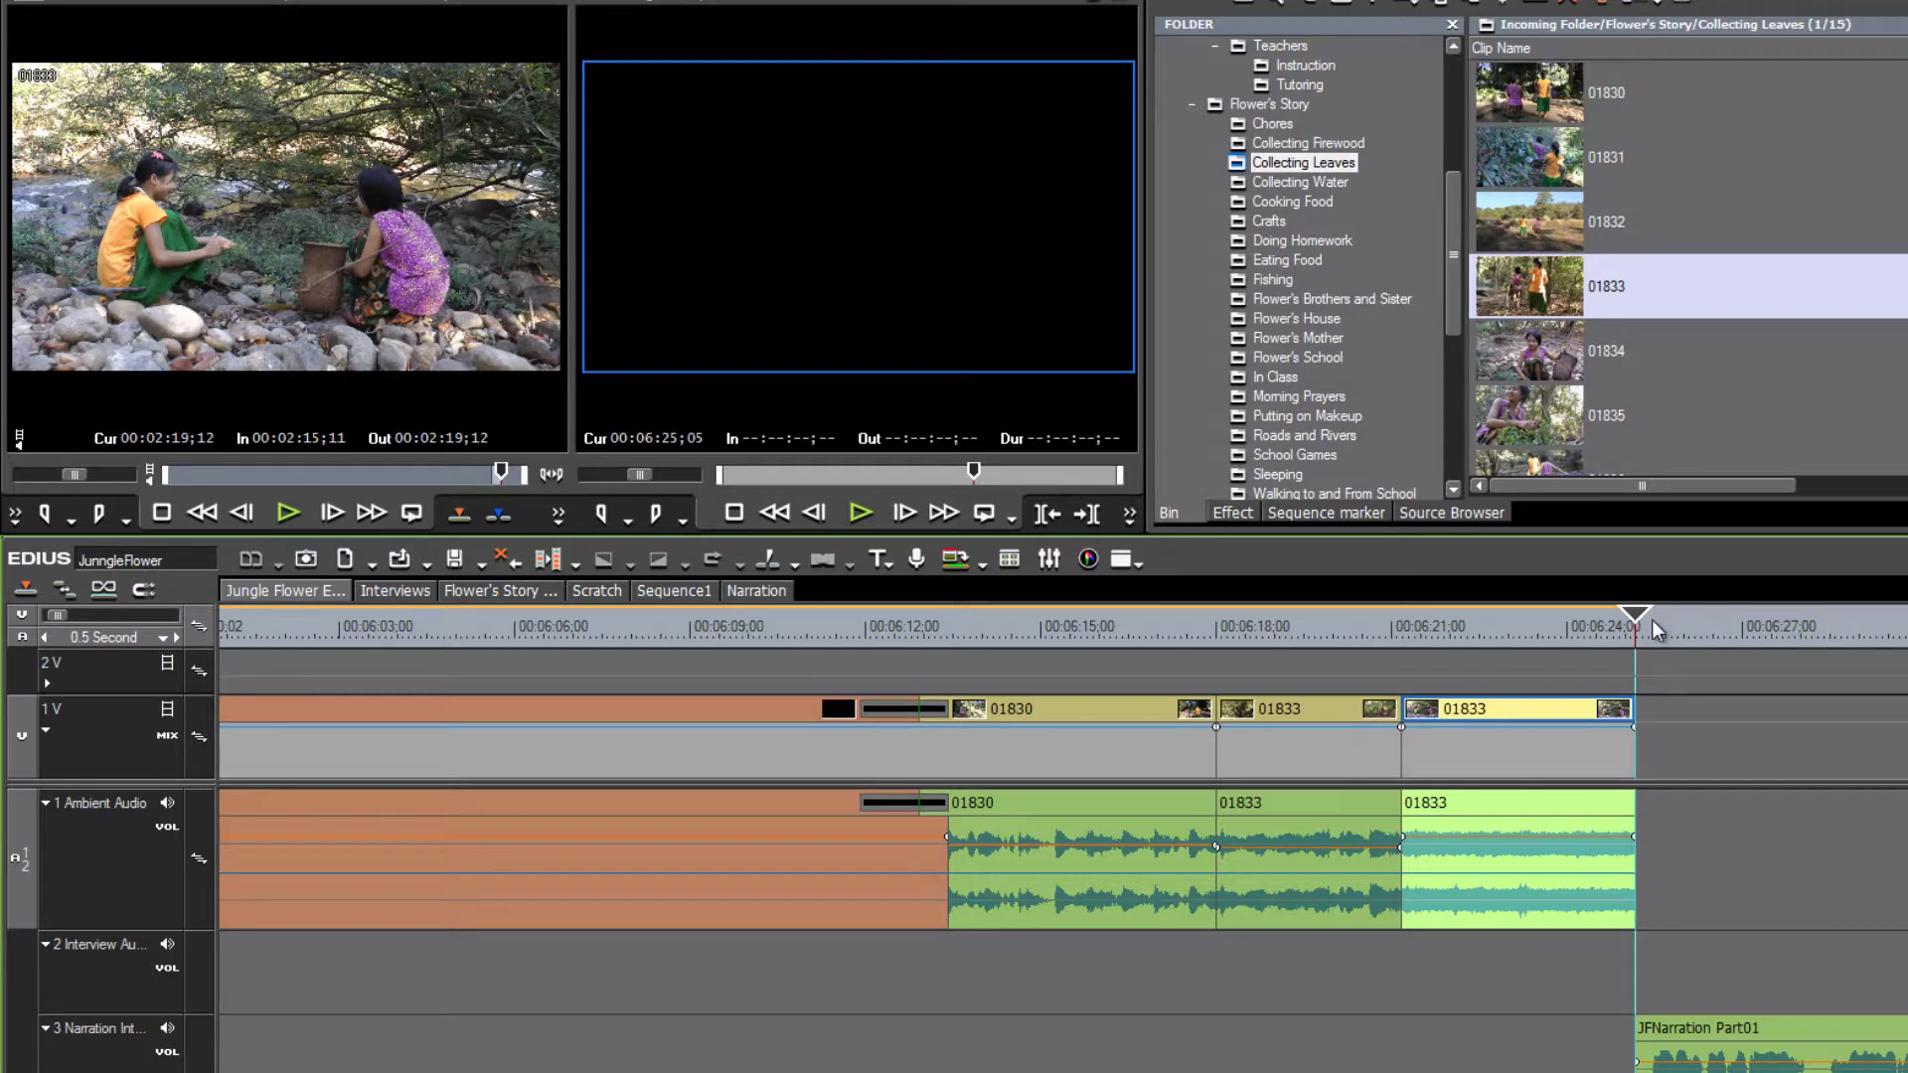
drag(1431, 631, 1302, 644)
key(space)
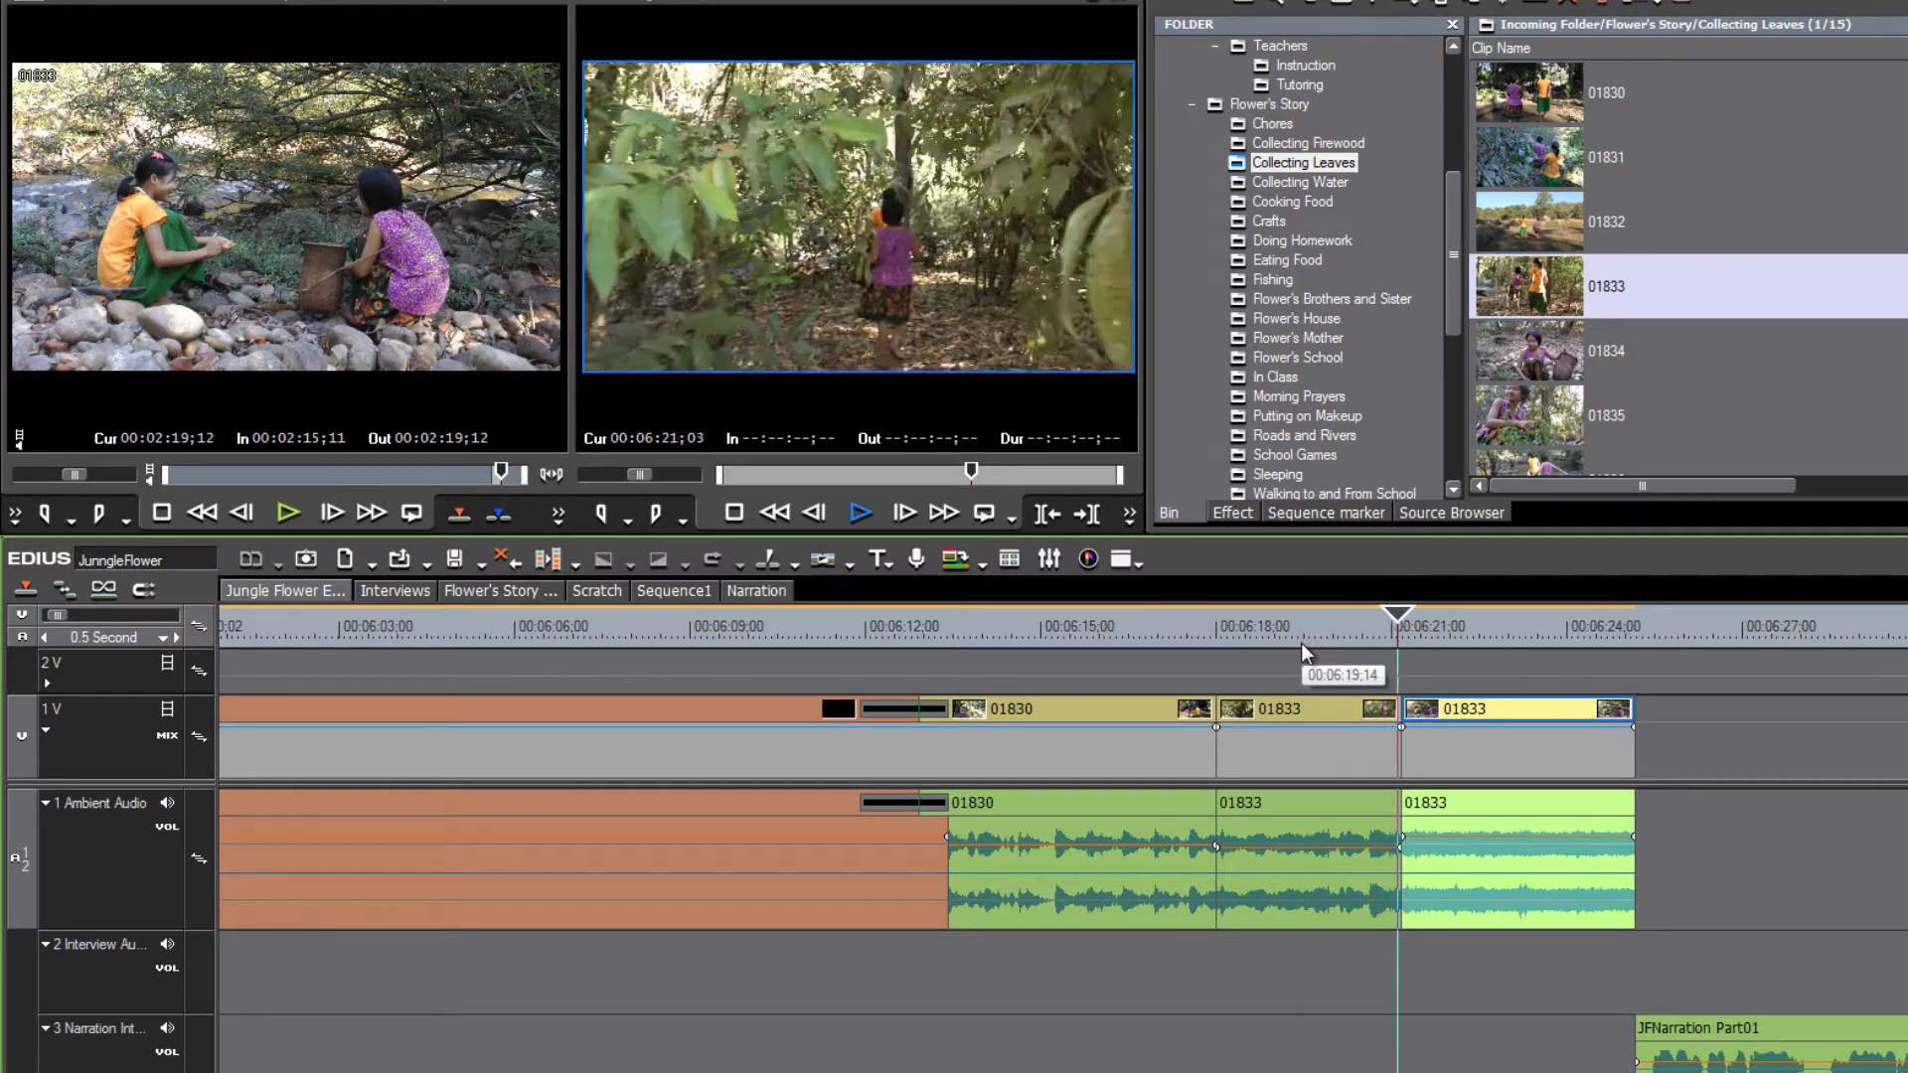
key(space)
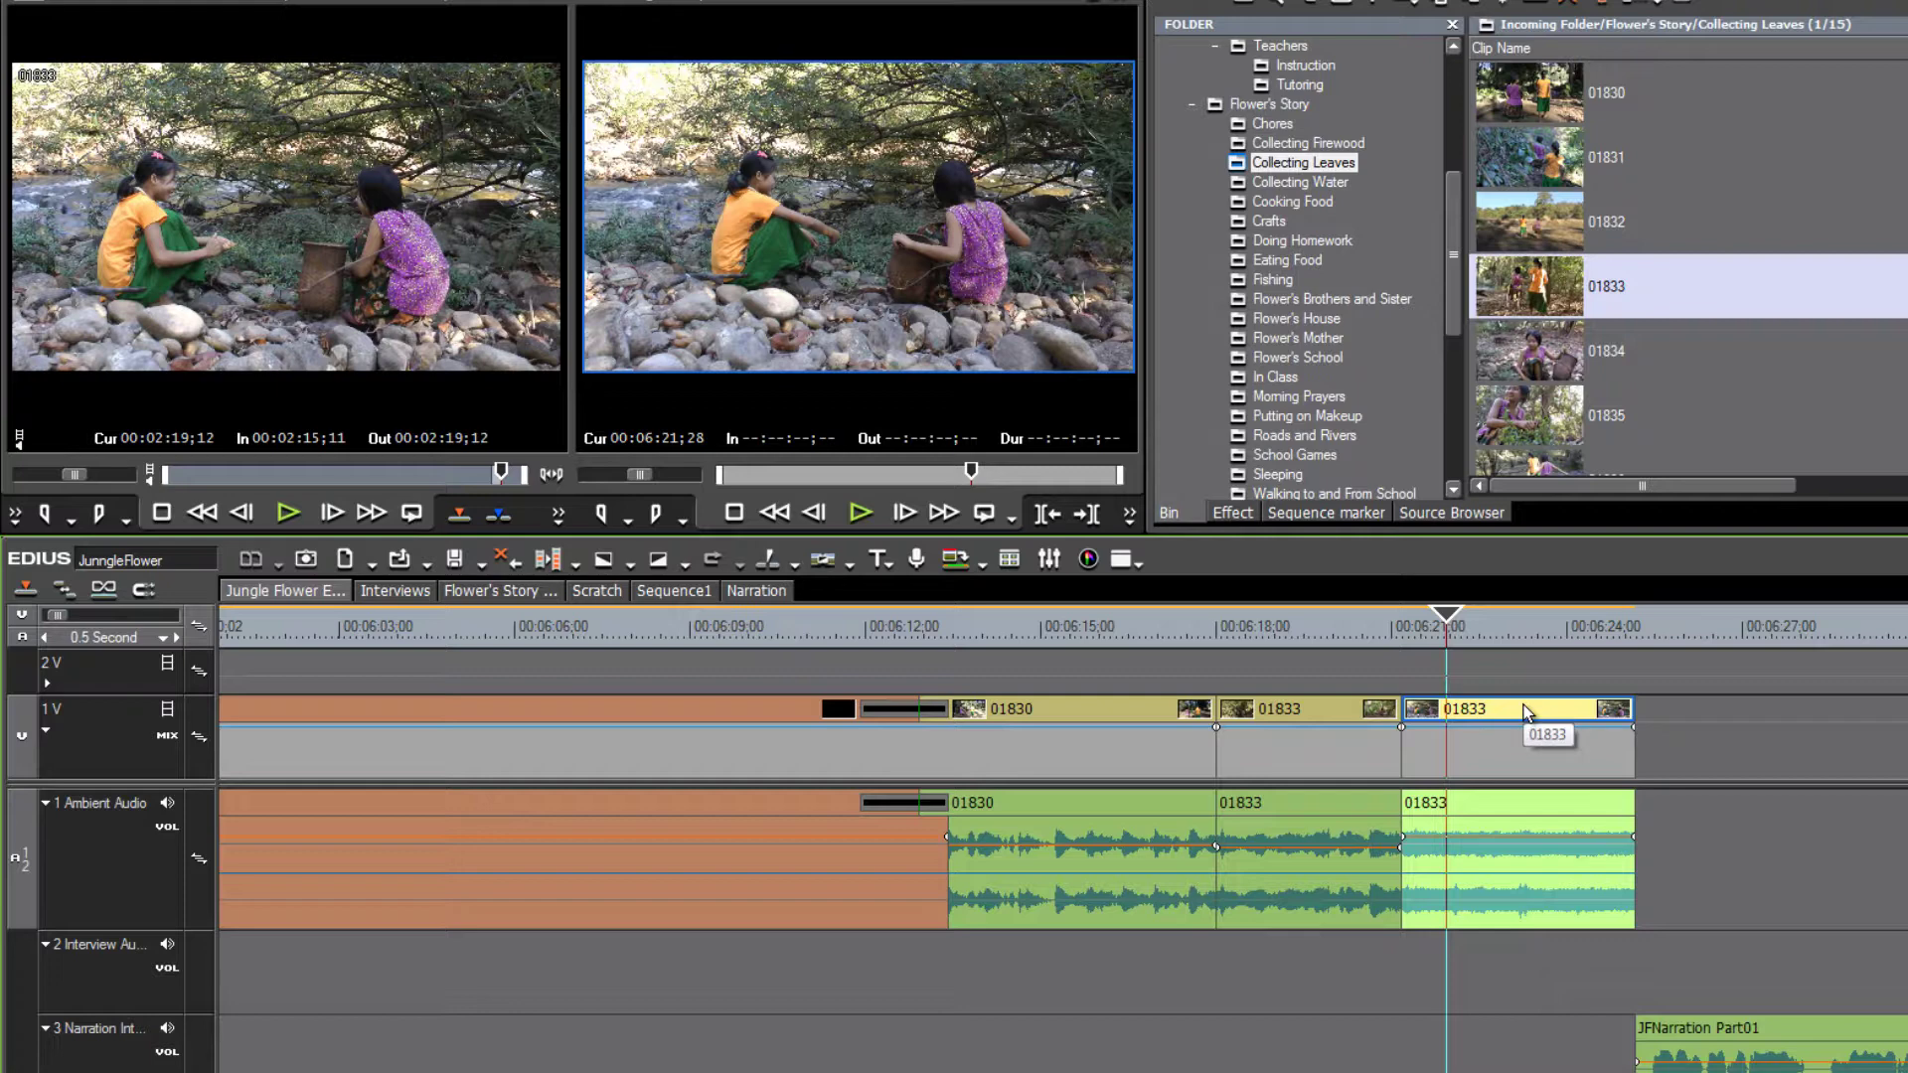
key(ctrl+z)
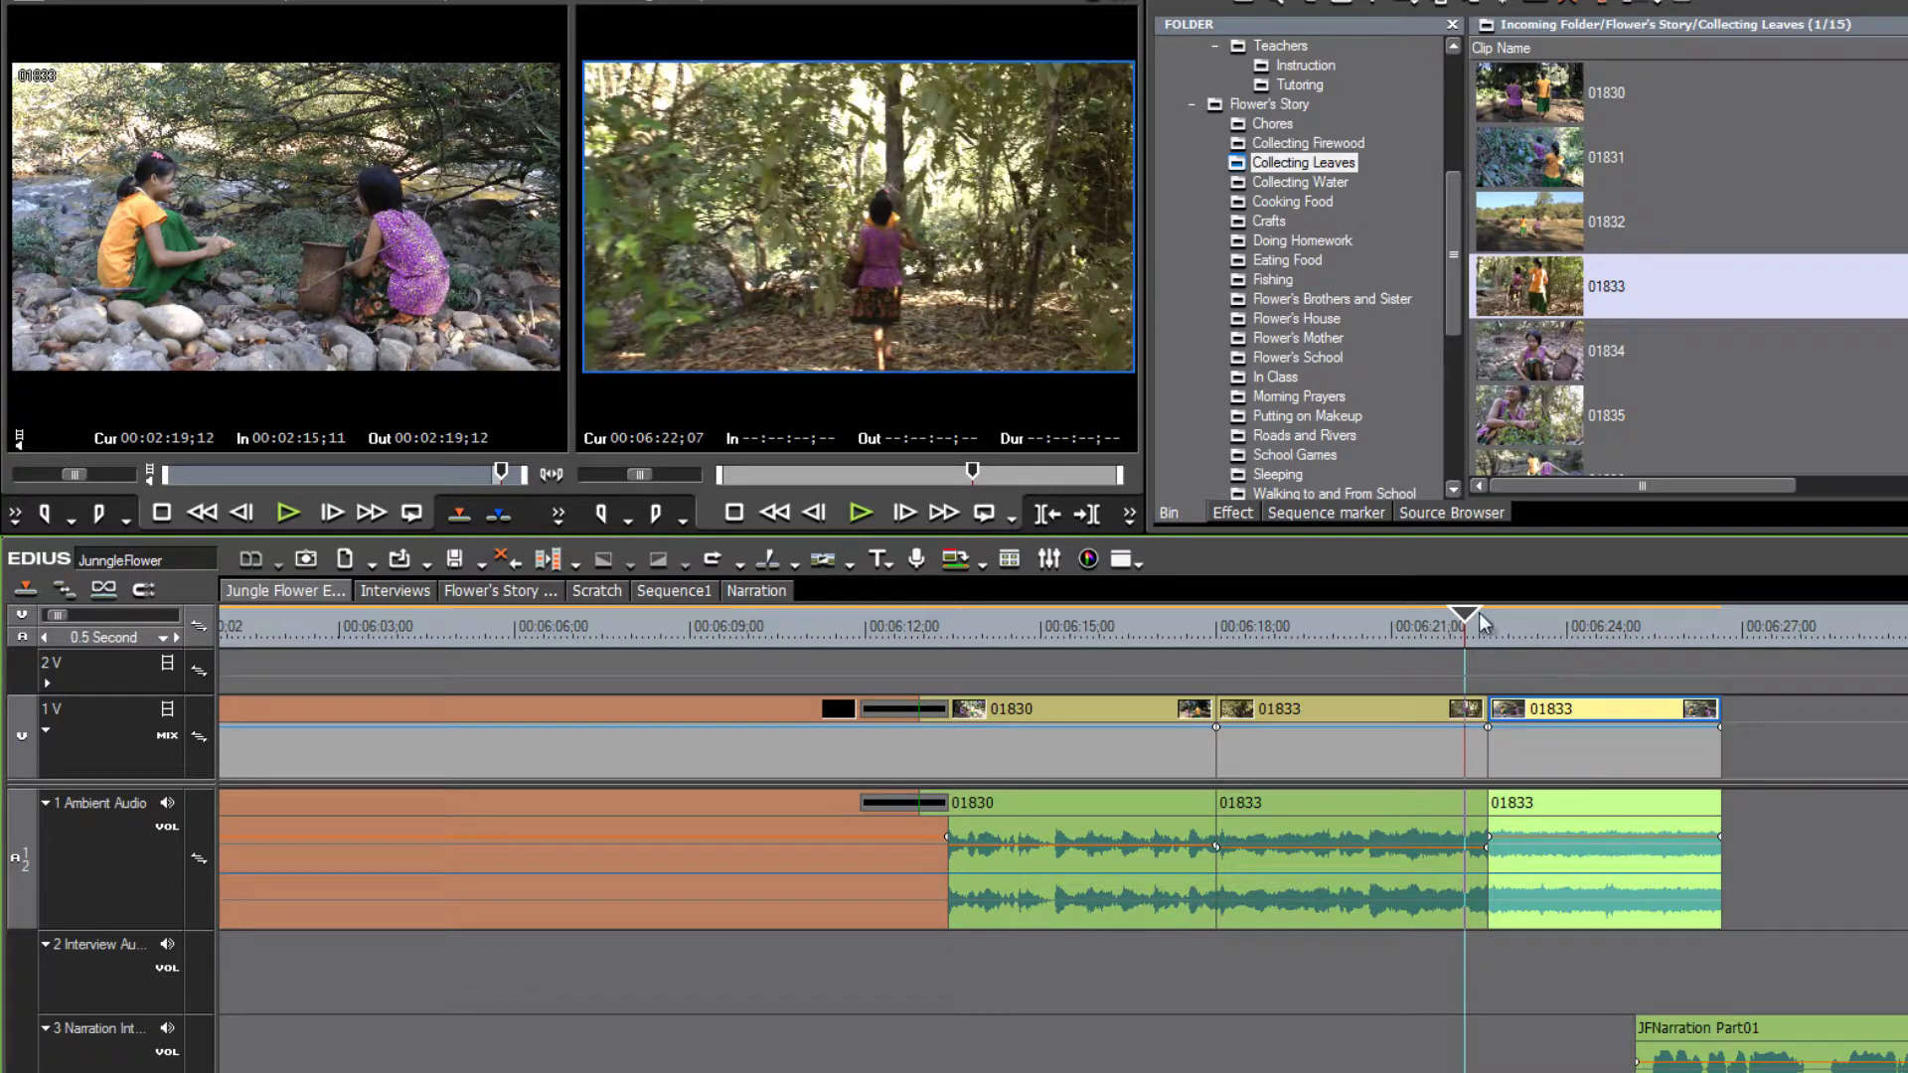
Set the timeline cursor to 00:06:25;05 at the start of JFNarration Part01 and mark clip 01834 from 00:00:24;23 to 00:00:33;03
drag(1479, 612, 1645, 654)
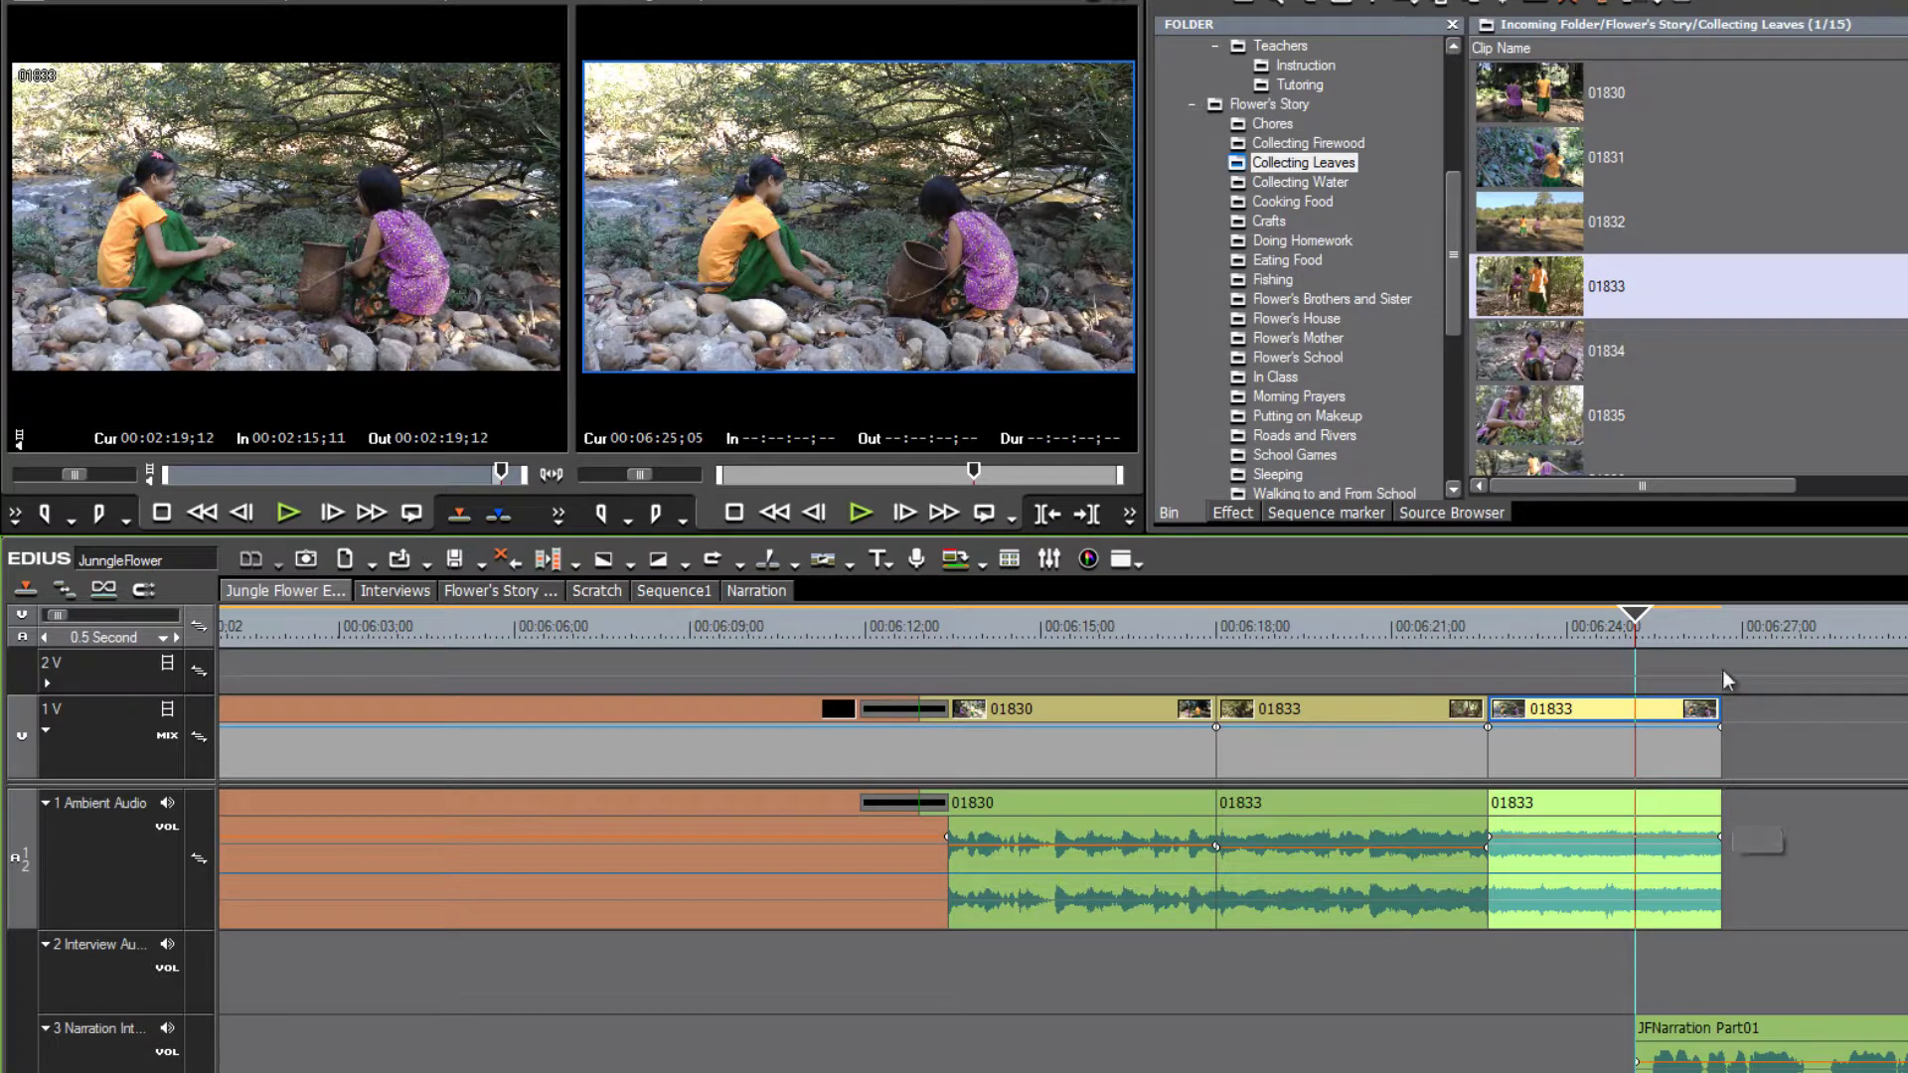
double_click(1543, 343)
click(1637, 628)
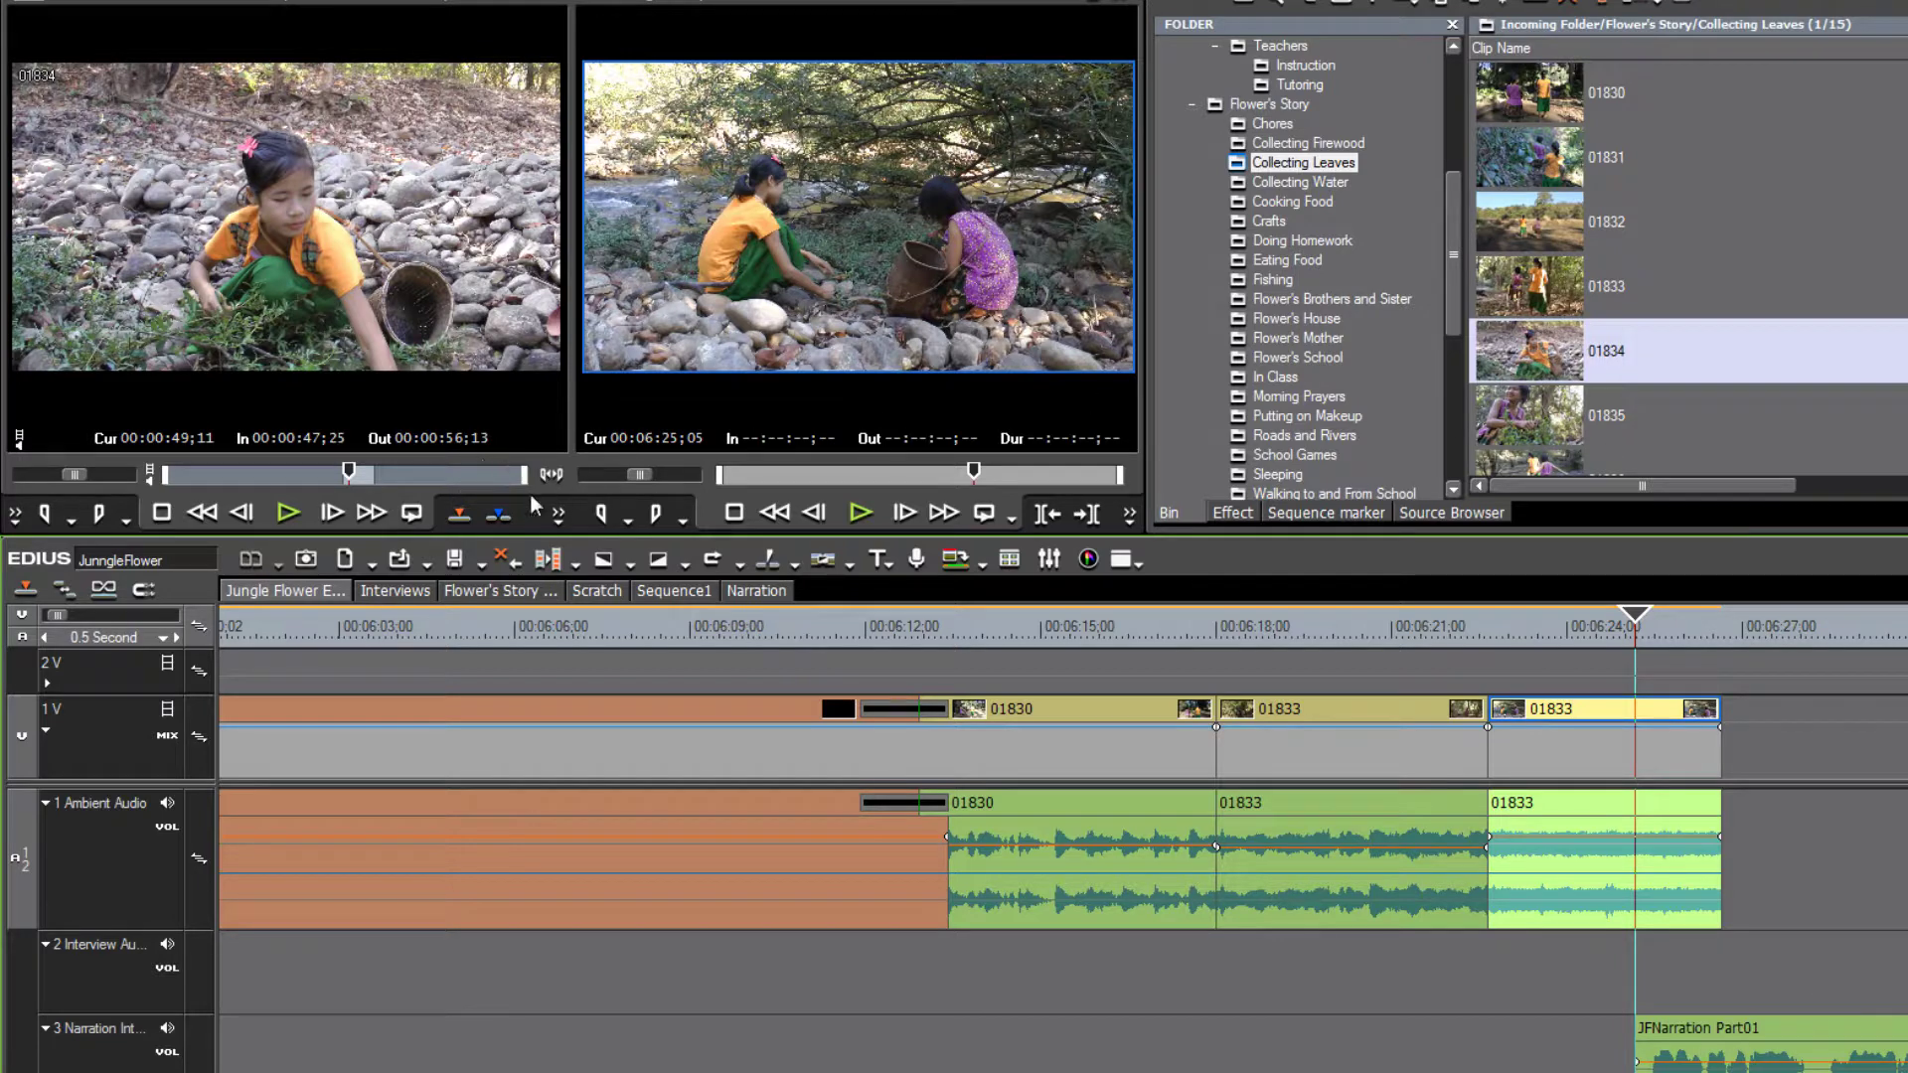
drag(353, 480, 270, 480)
key(space)
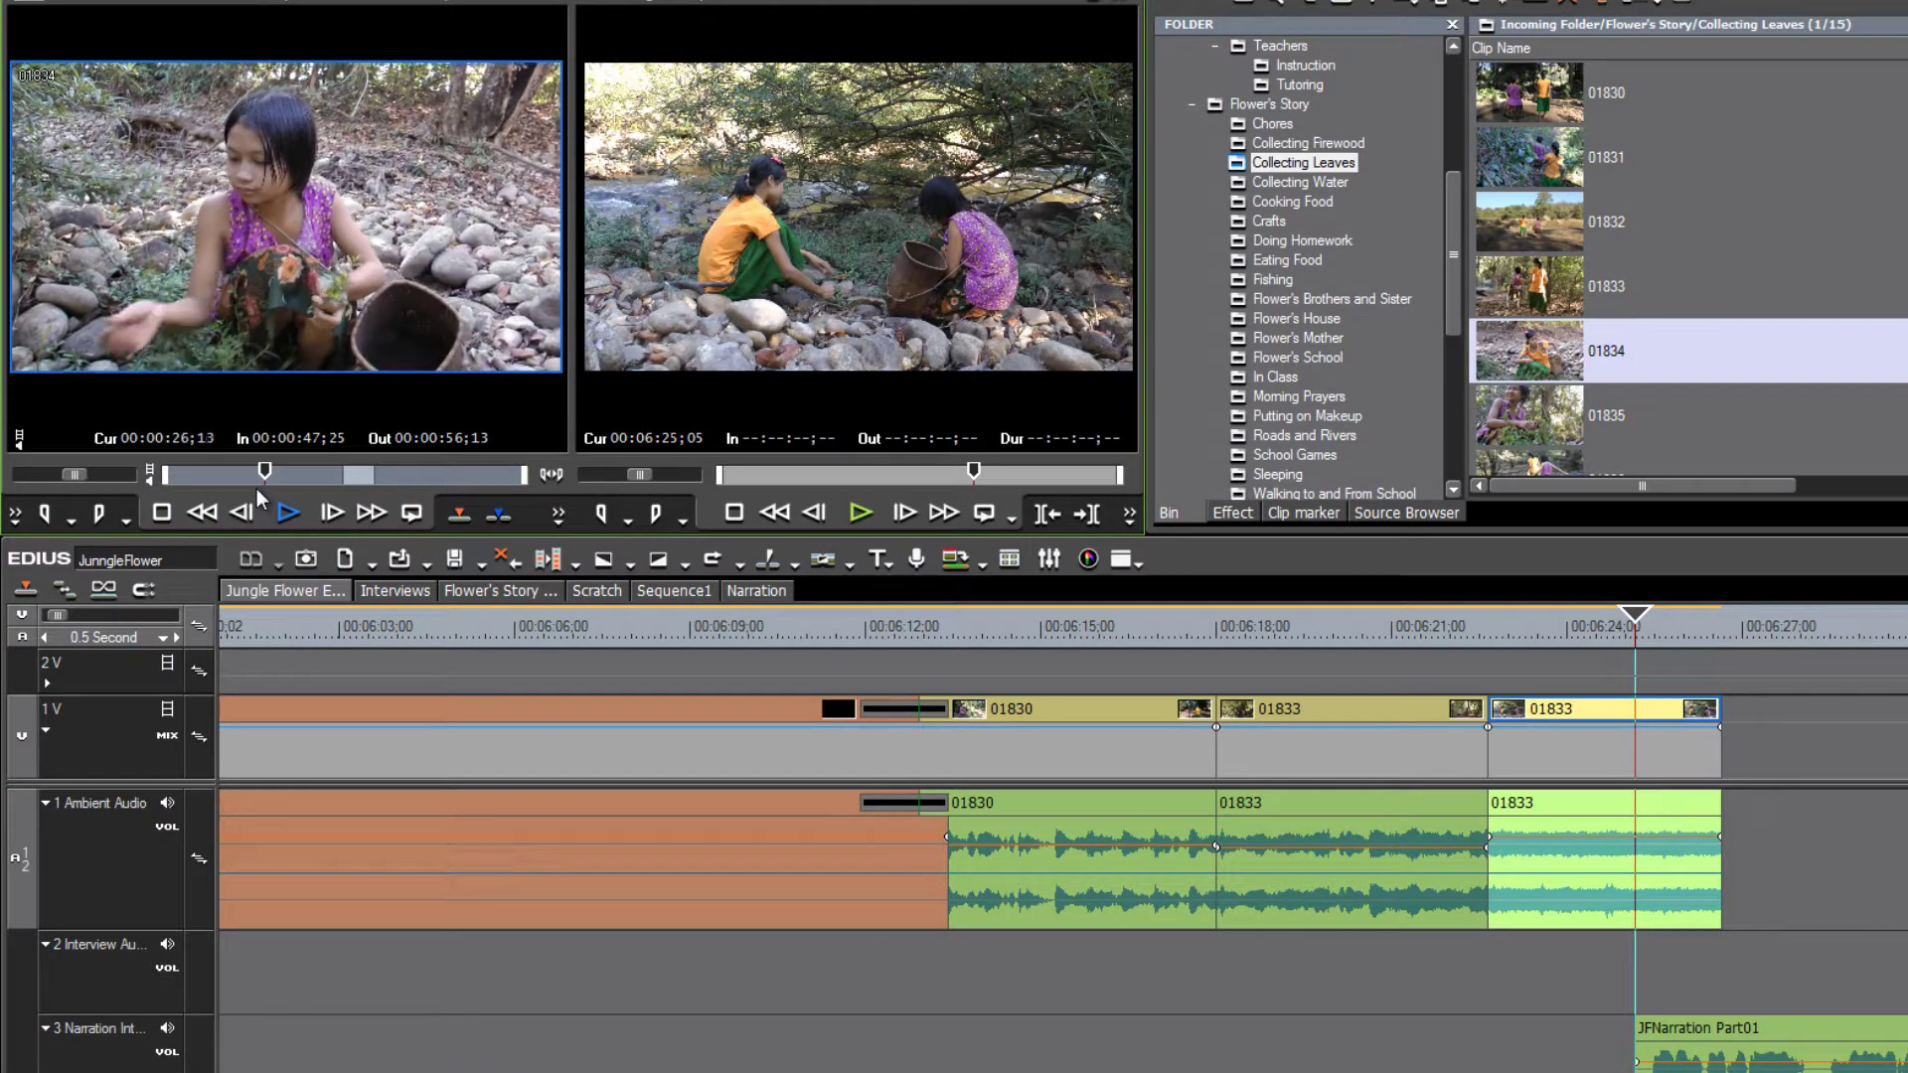
key(space)
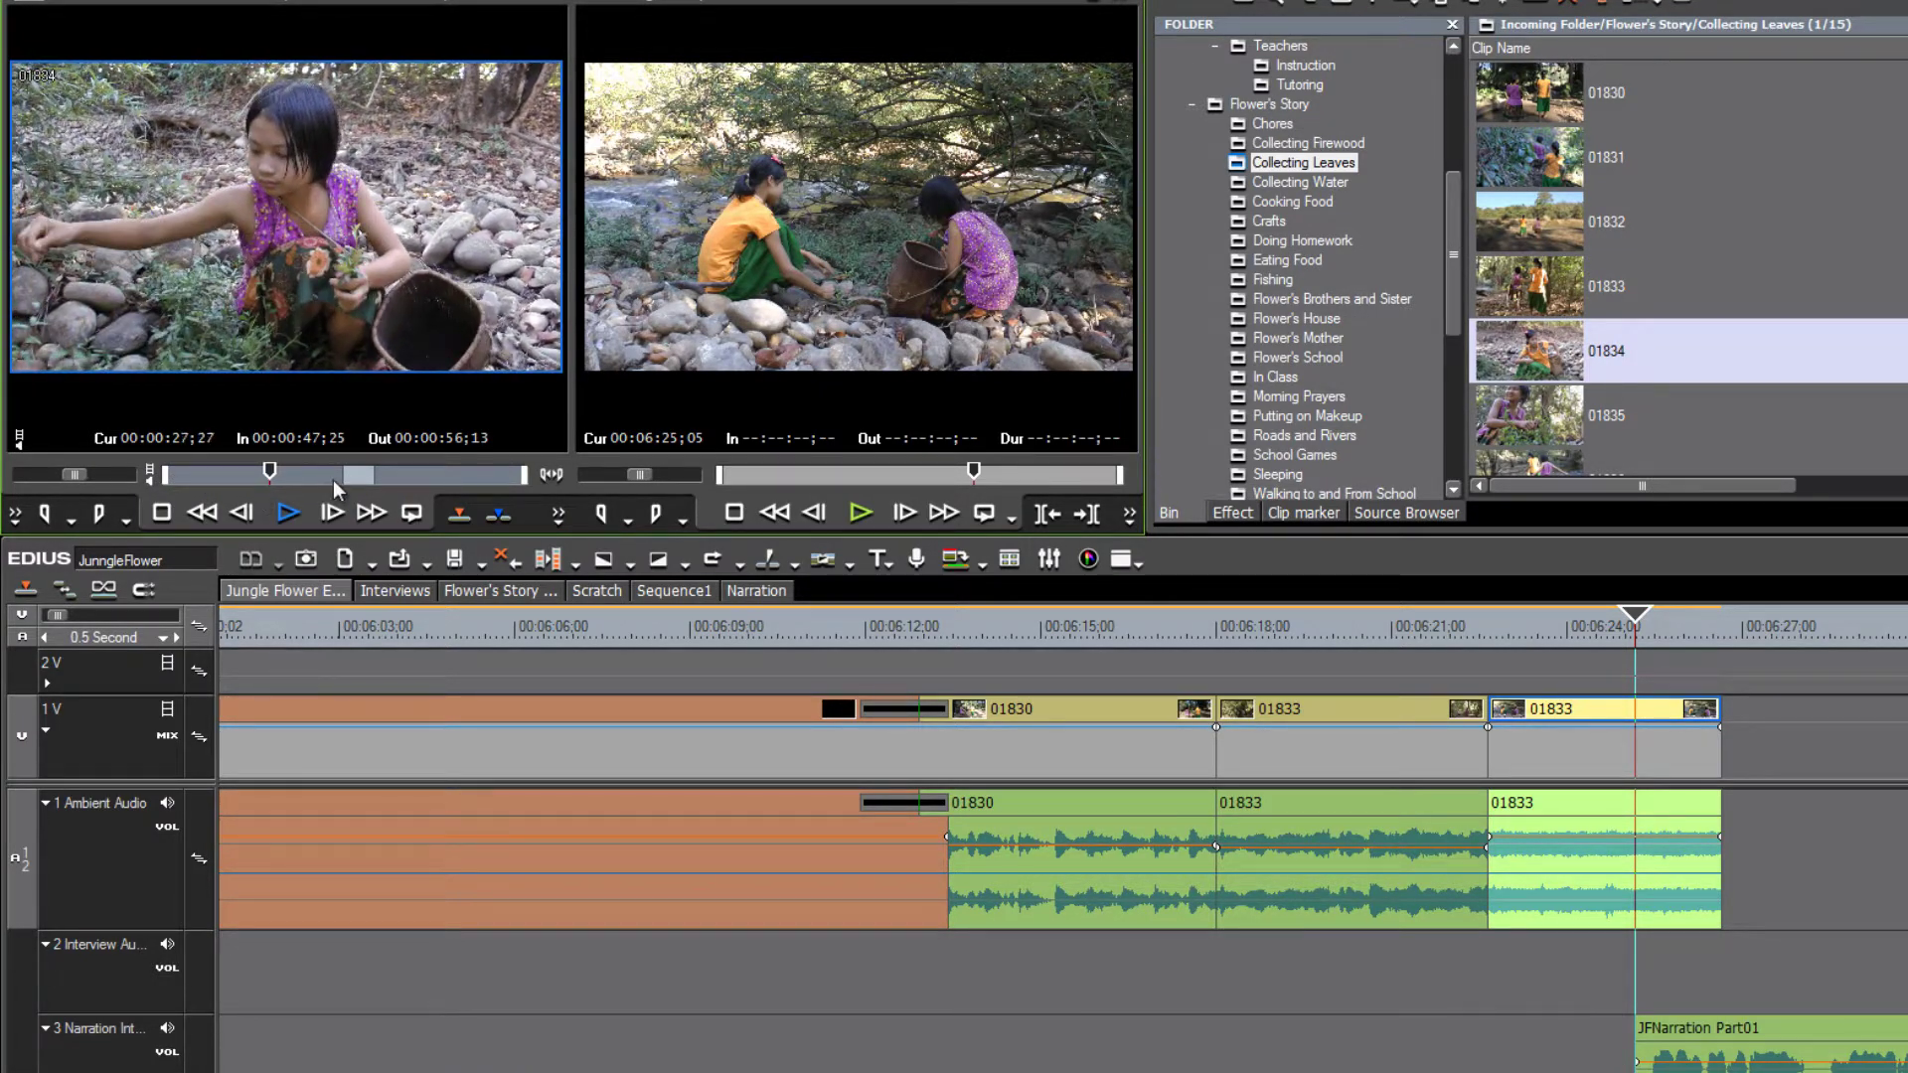
drag(270, 474, 261, 478)
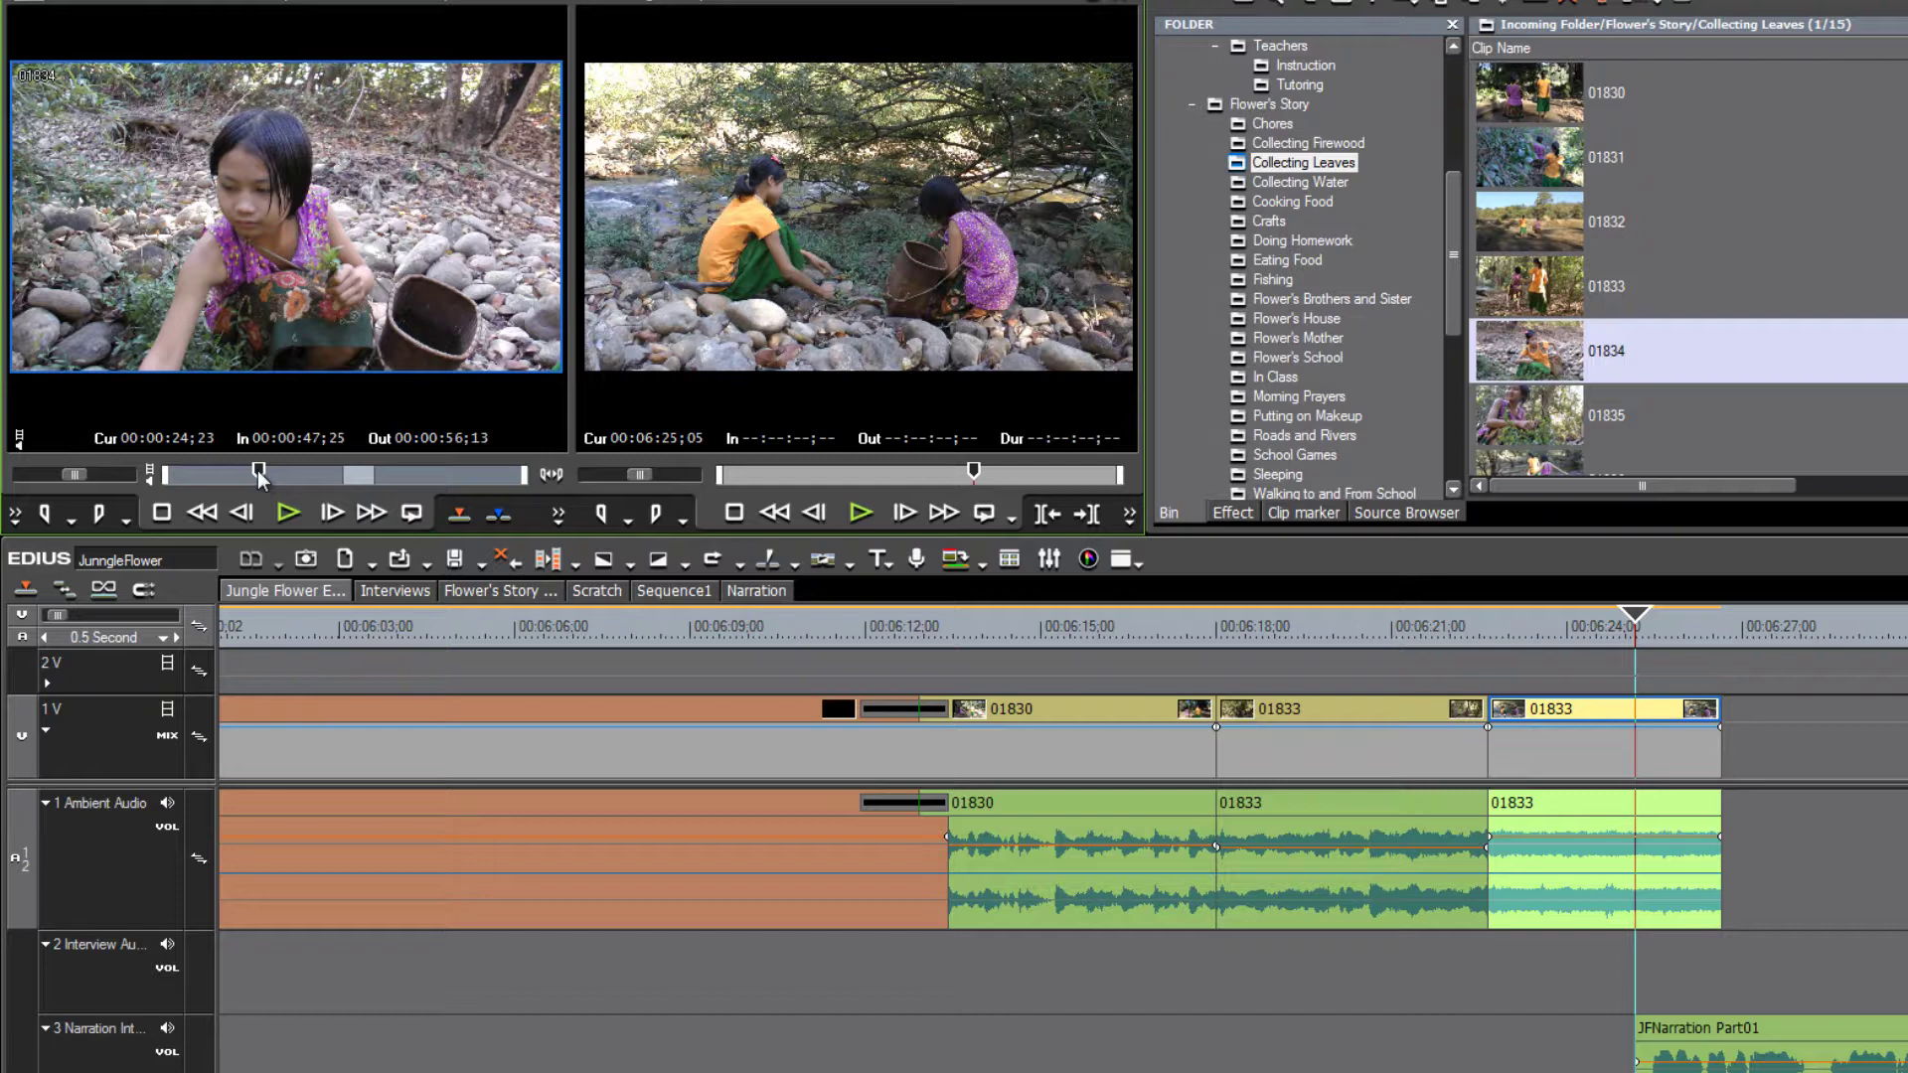
key(i)
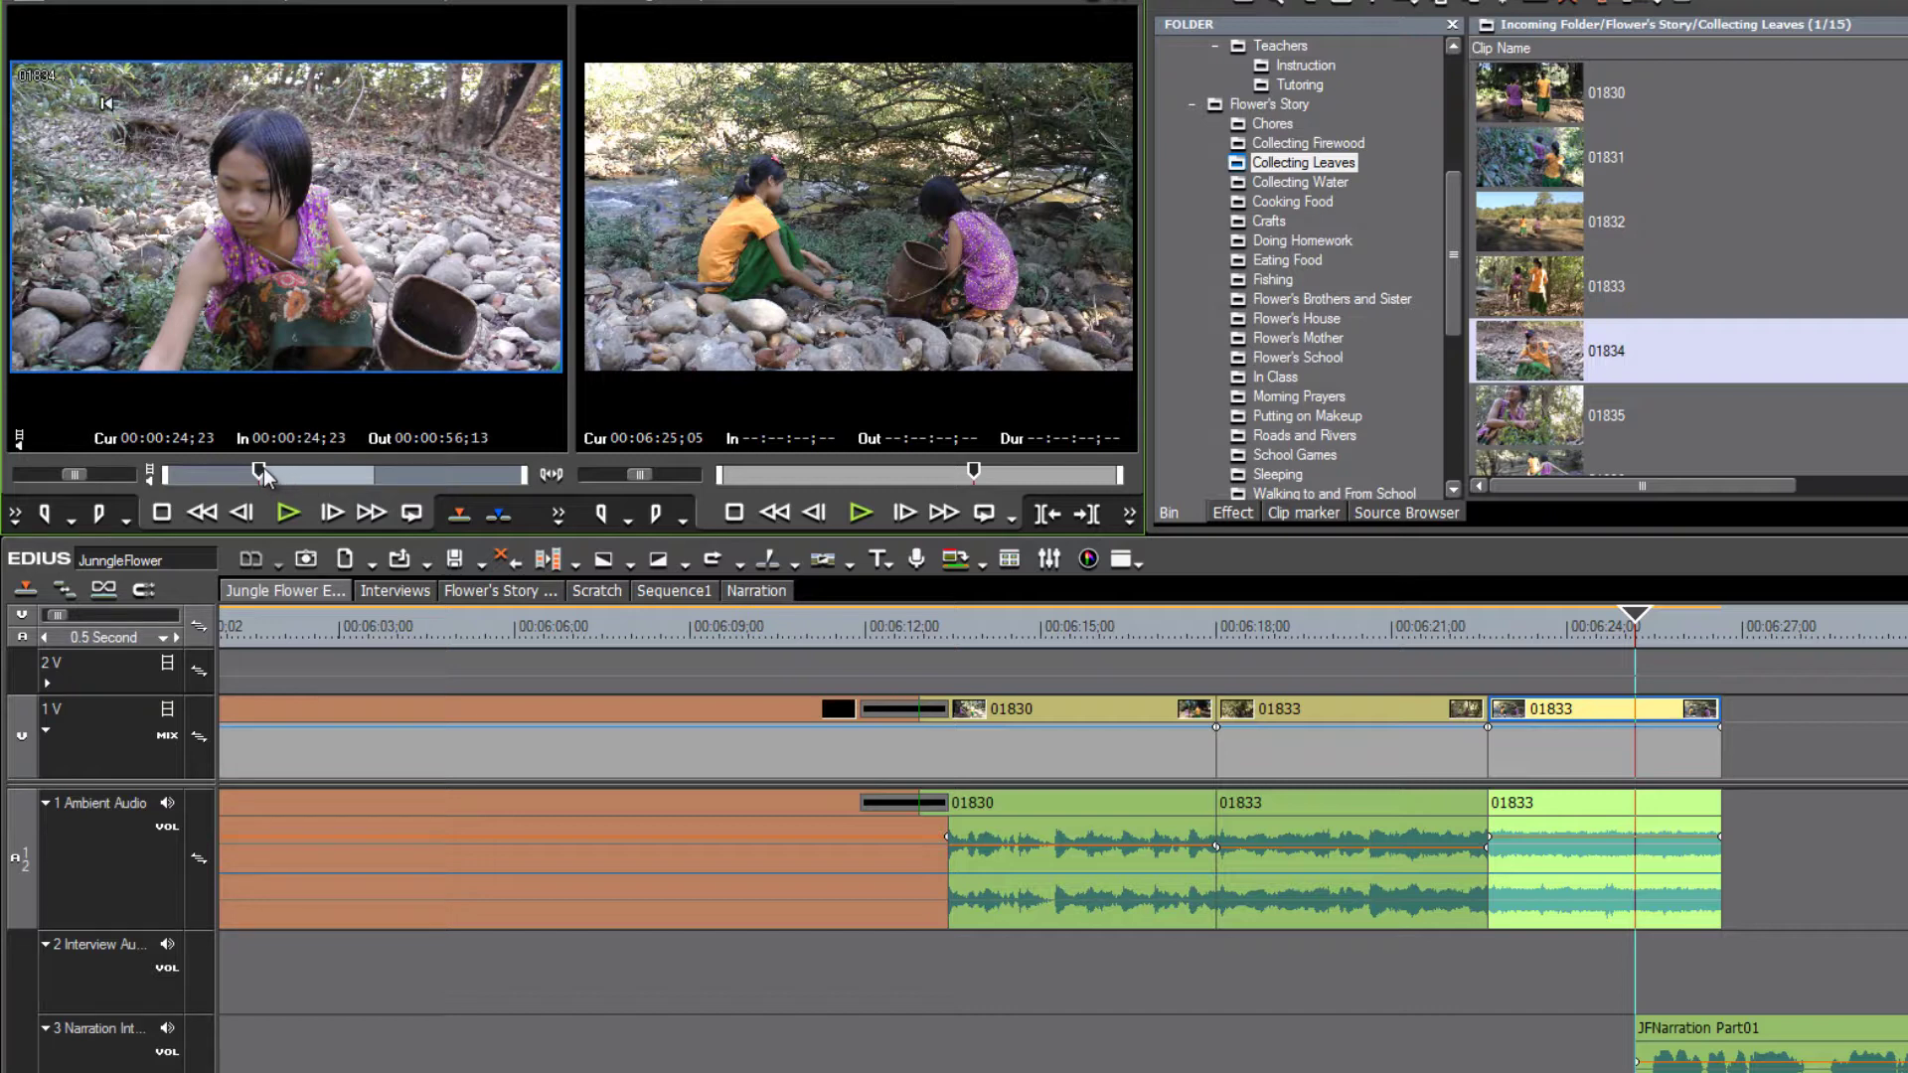
drag(265, 467, 294, 473)
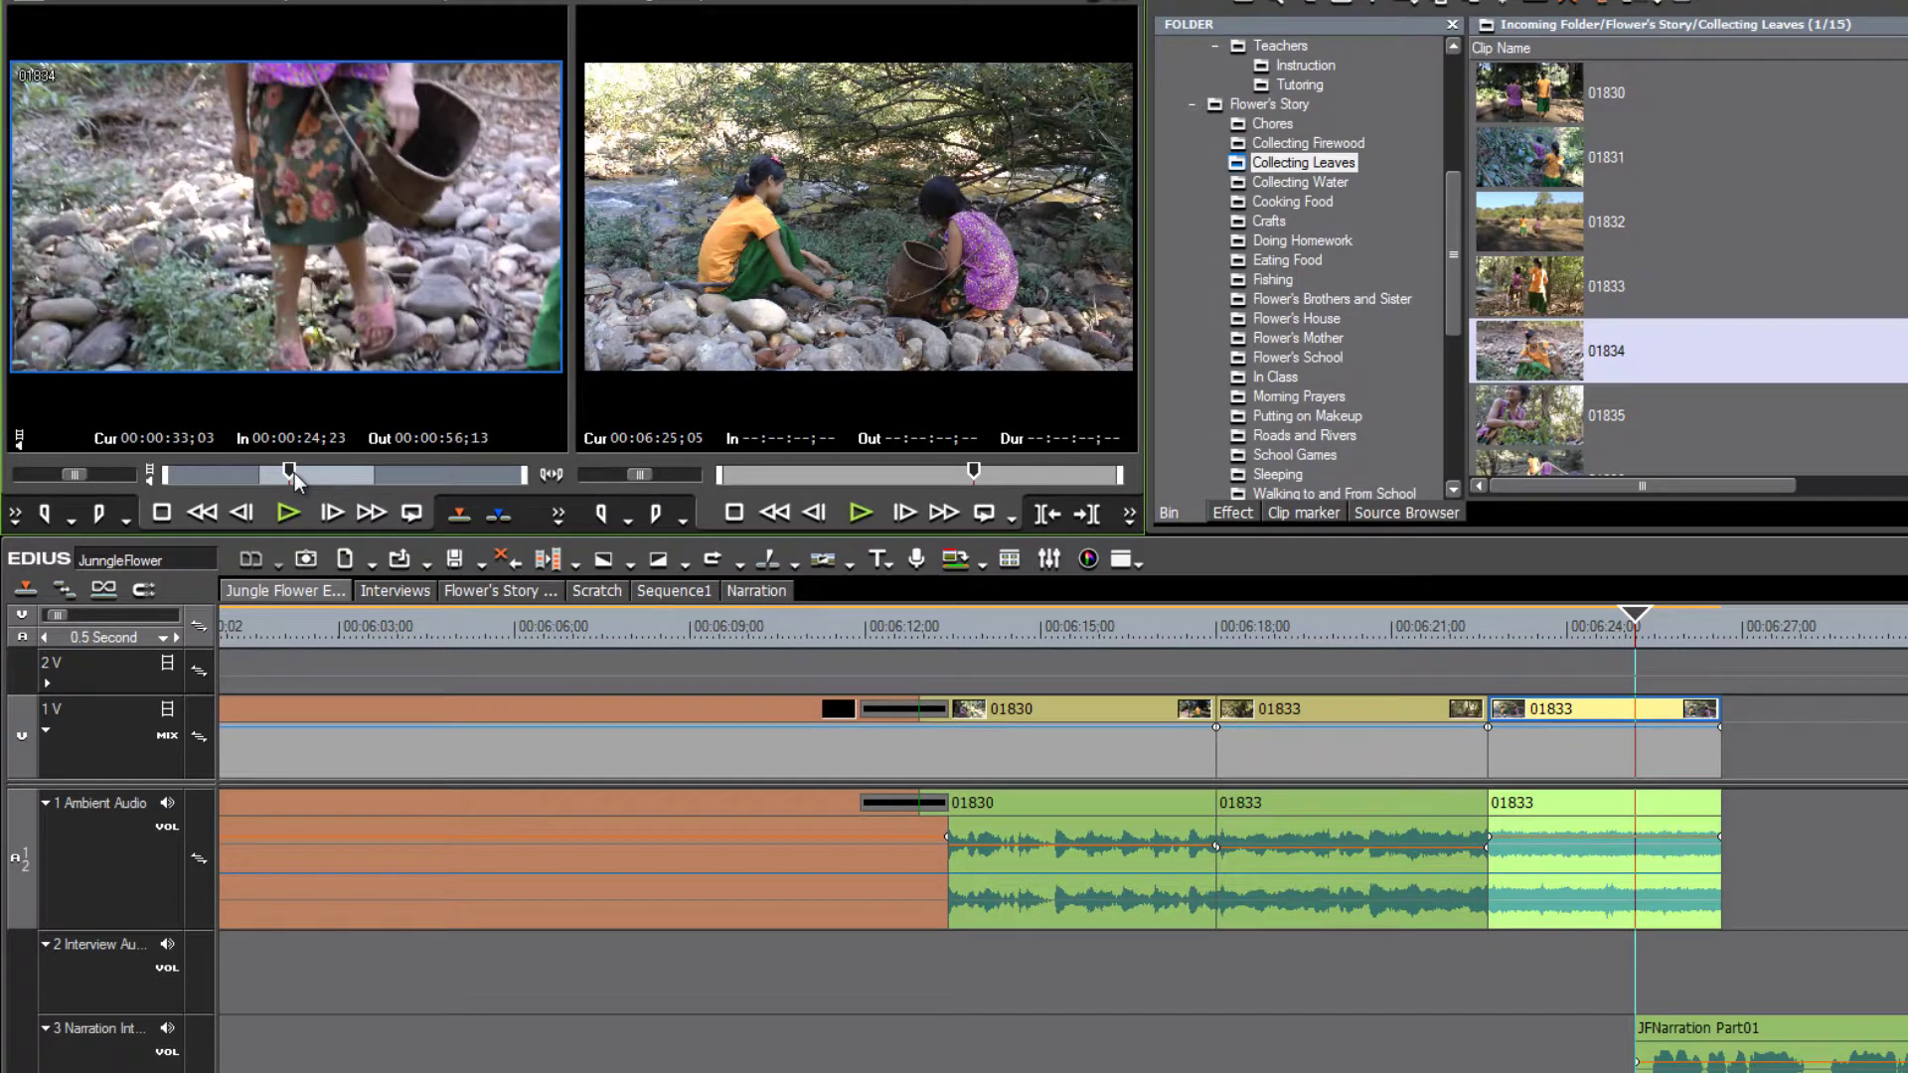
key(o)
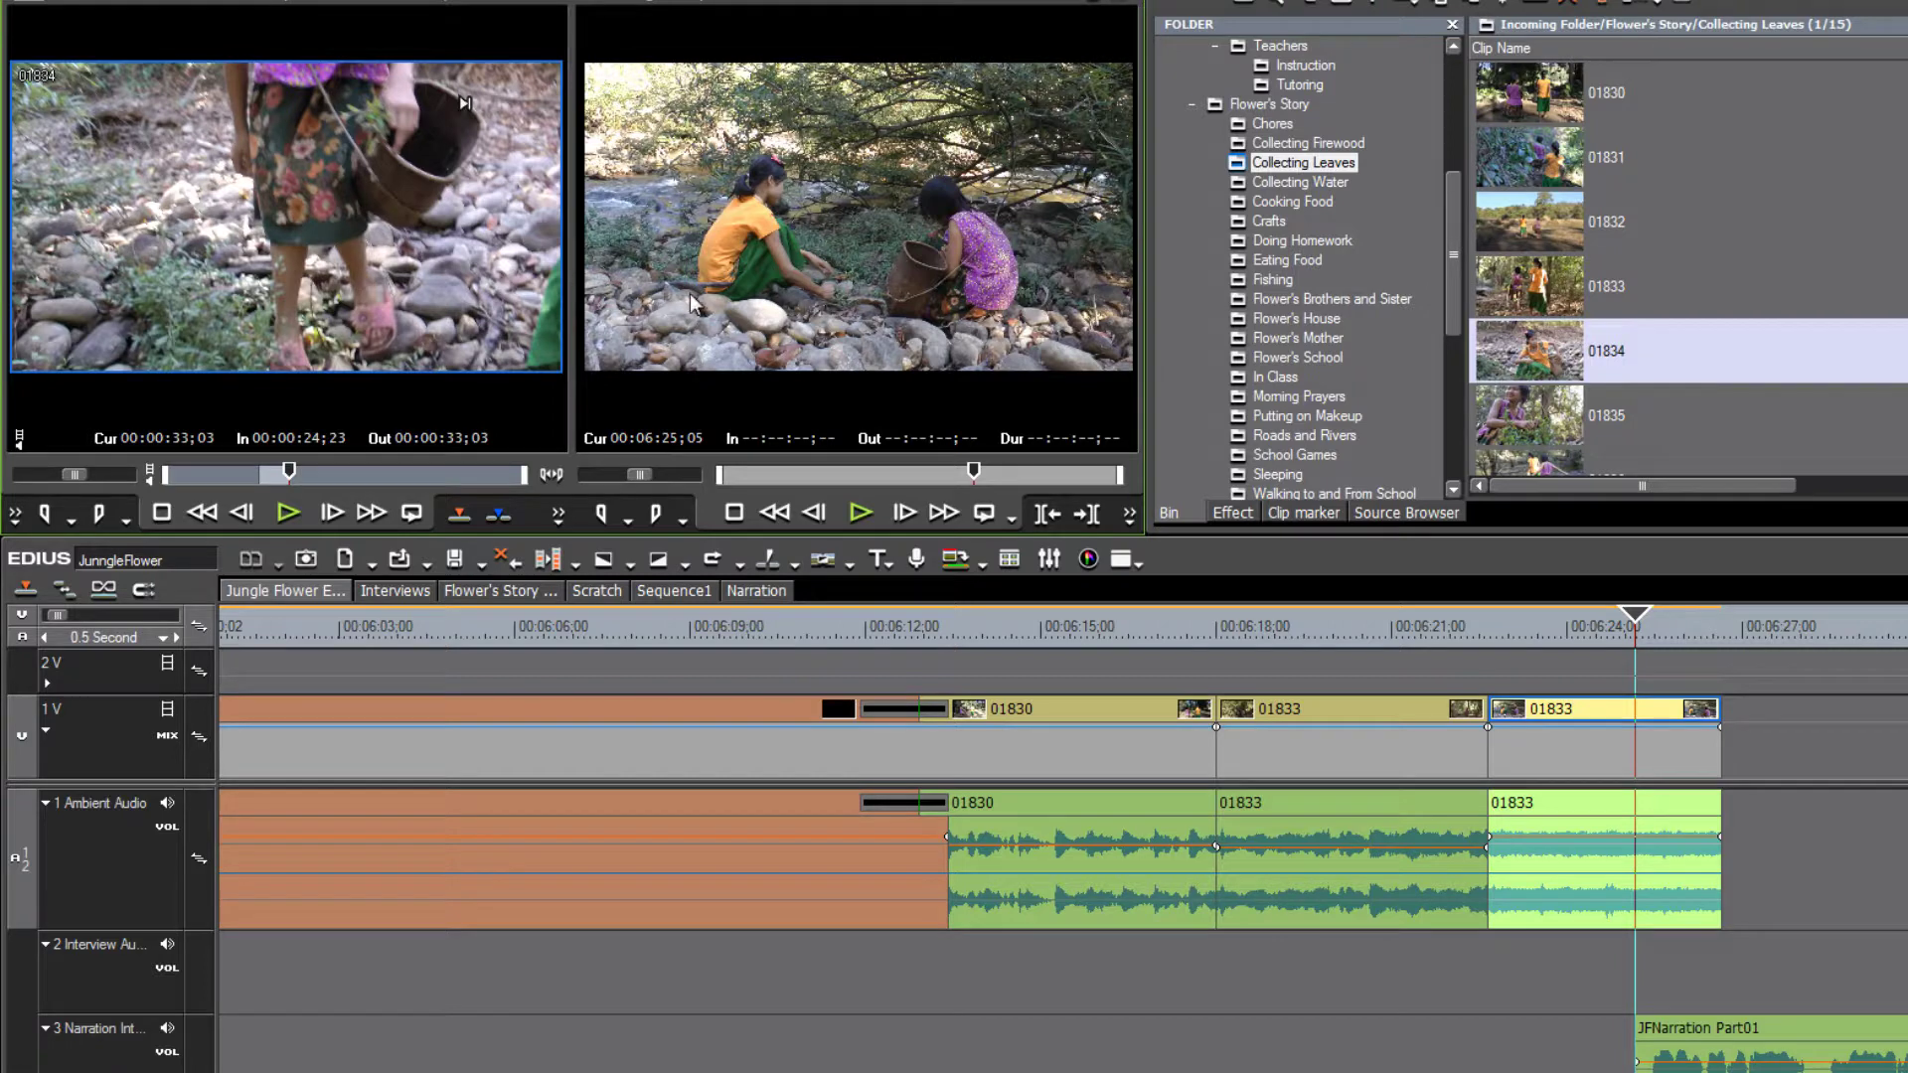
Place the marked clip 01834 on 1 V and 1 Ambient Audio at 00:06:25;05, overwriting the end of the second clip 01833
drag(692, 303, 1644, 738)
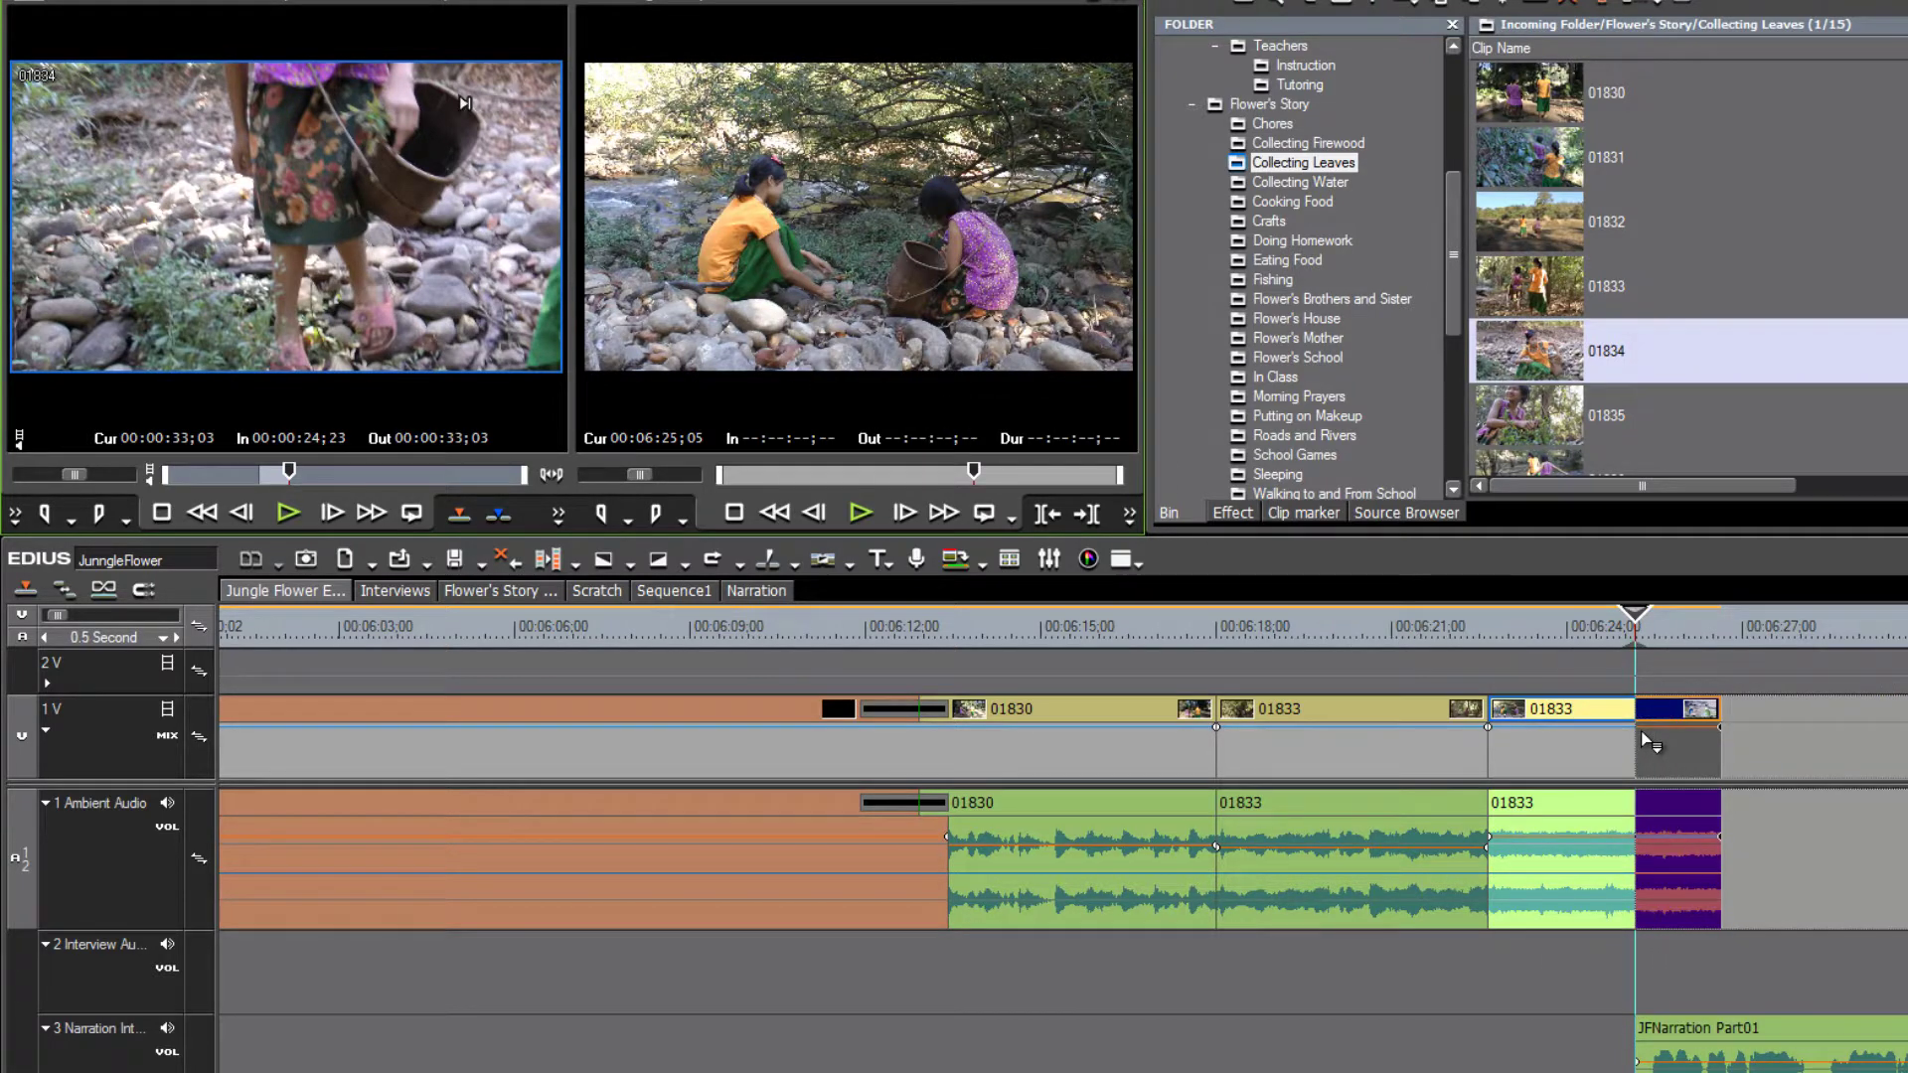
mouse_move(1644, 740)
mouse_down()
mouse_move(1628, 652)
mouse_move(1599, 720)
mouse_move(1705, 716)
mouse_move(1634, 724)
mouse_up()
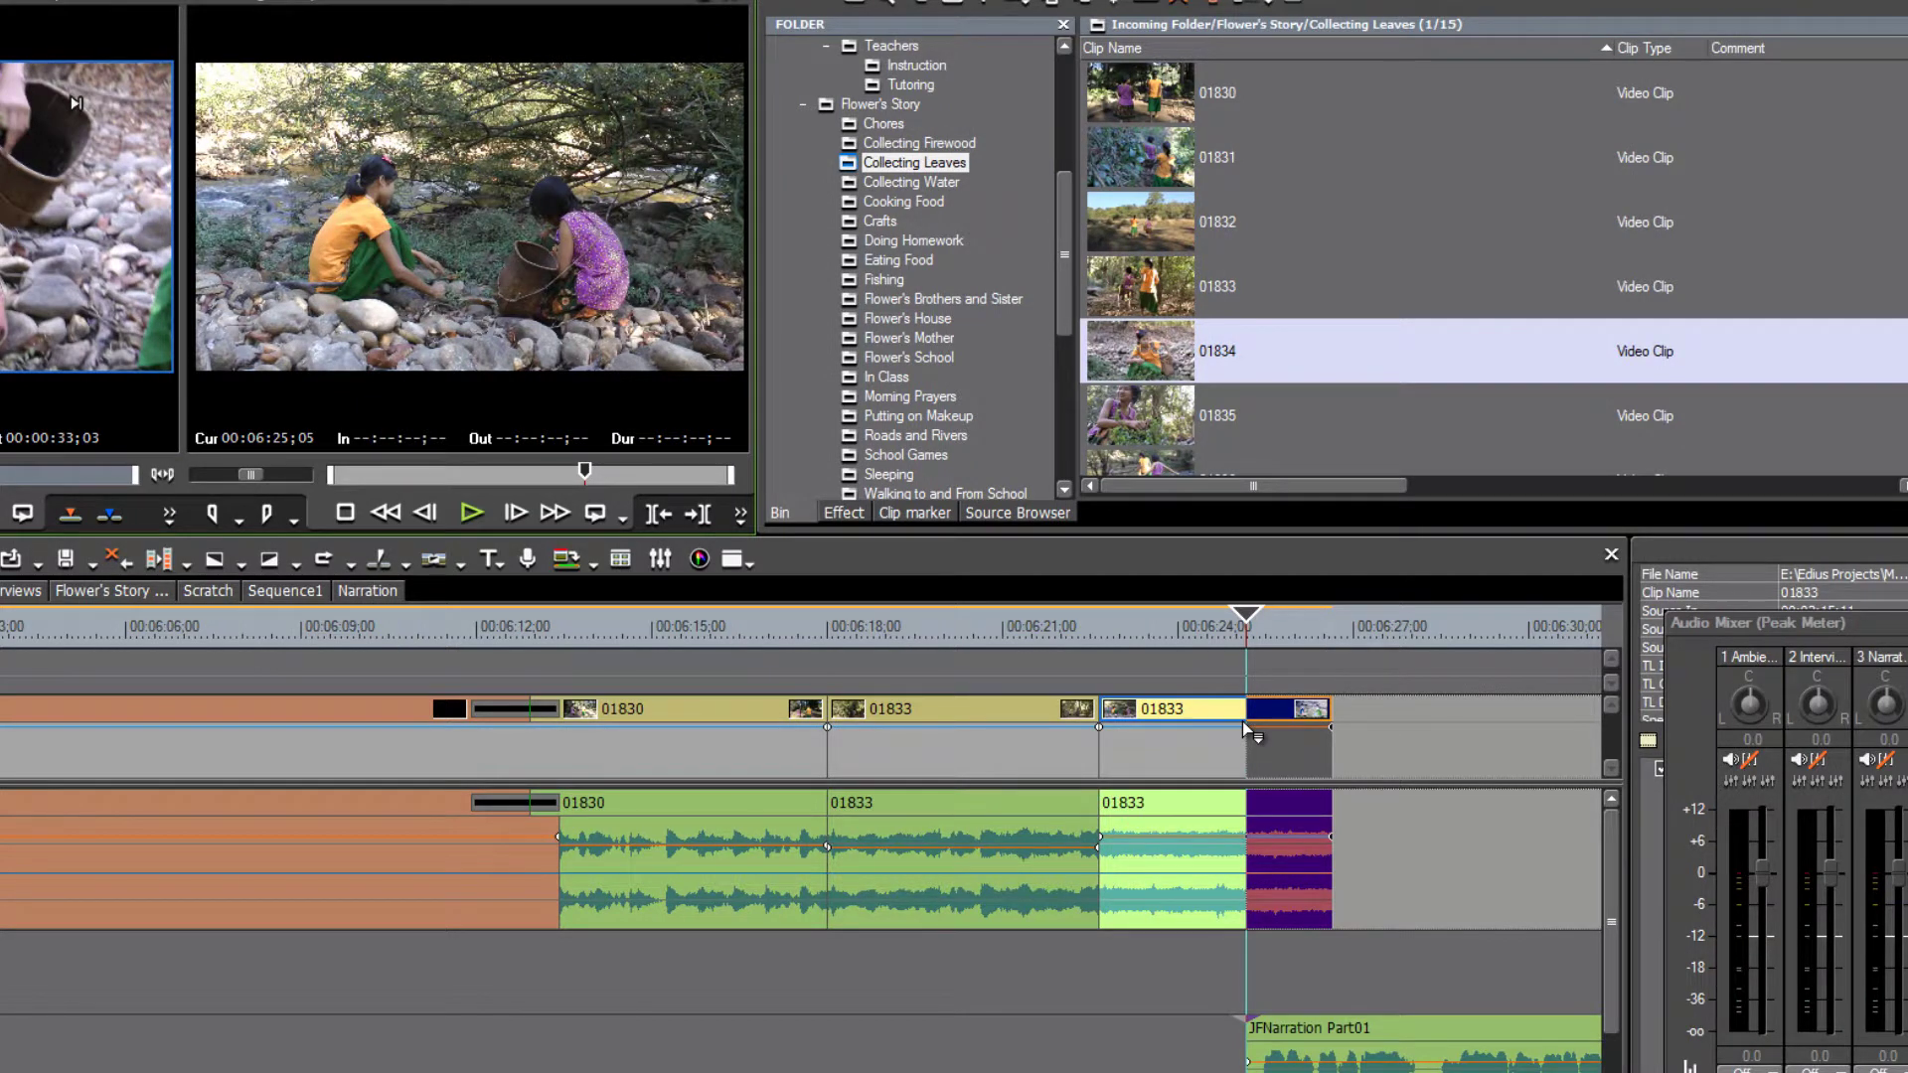
key(Escape)
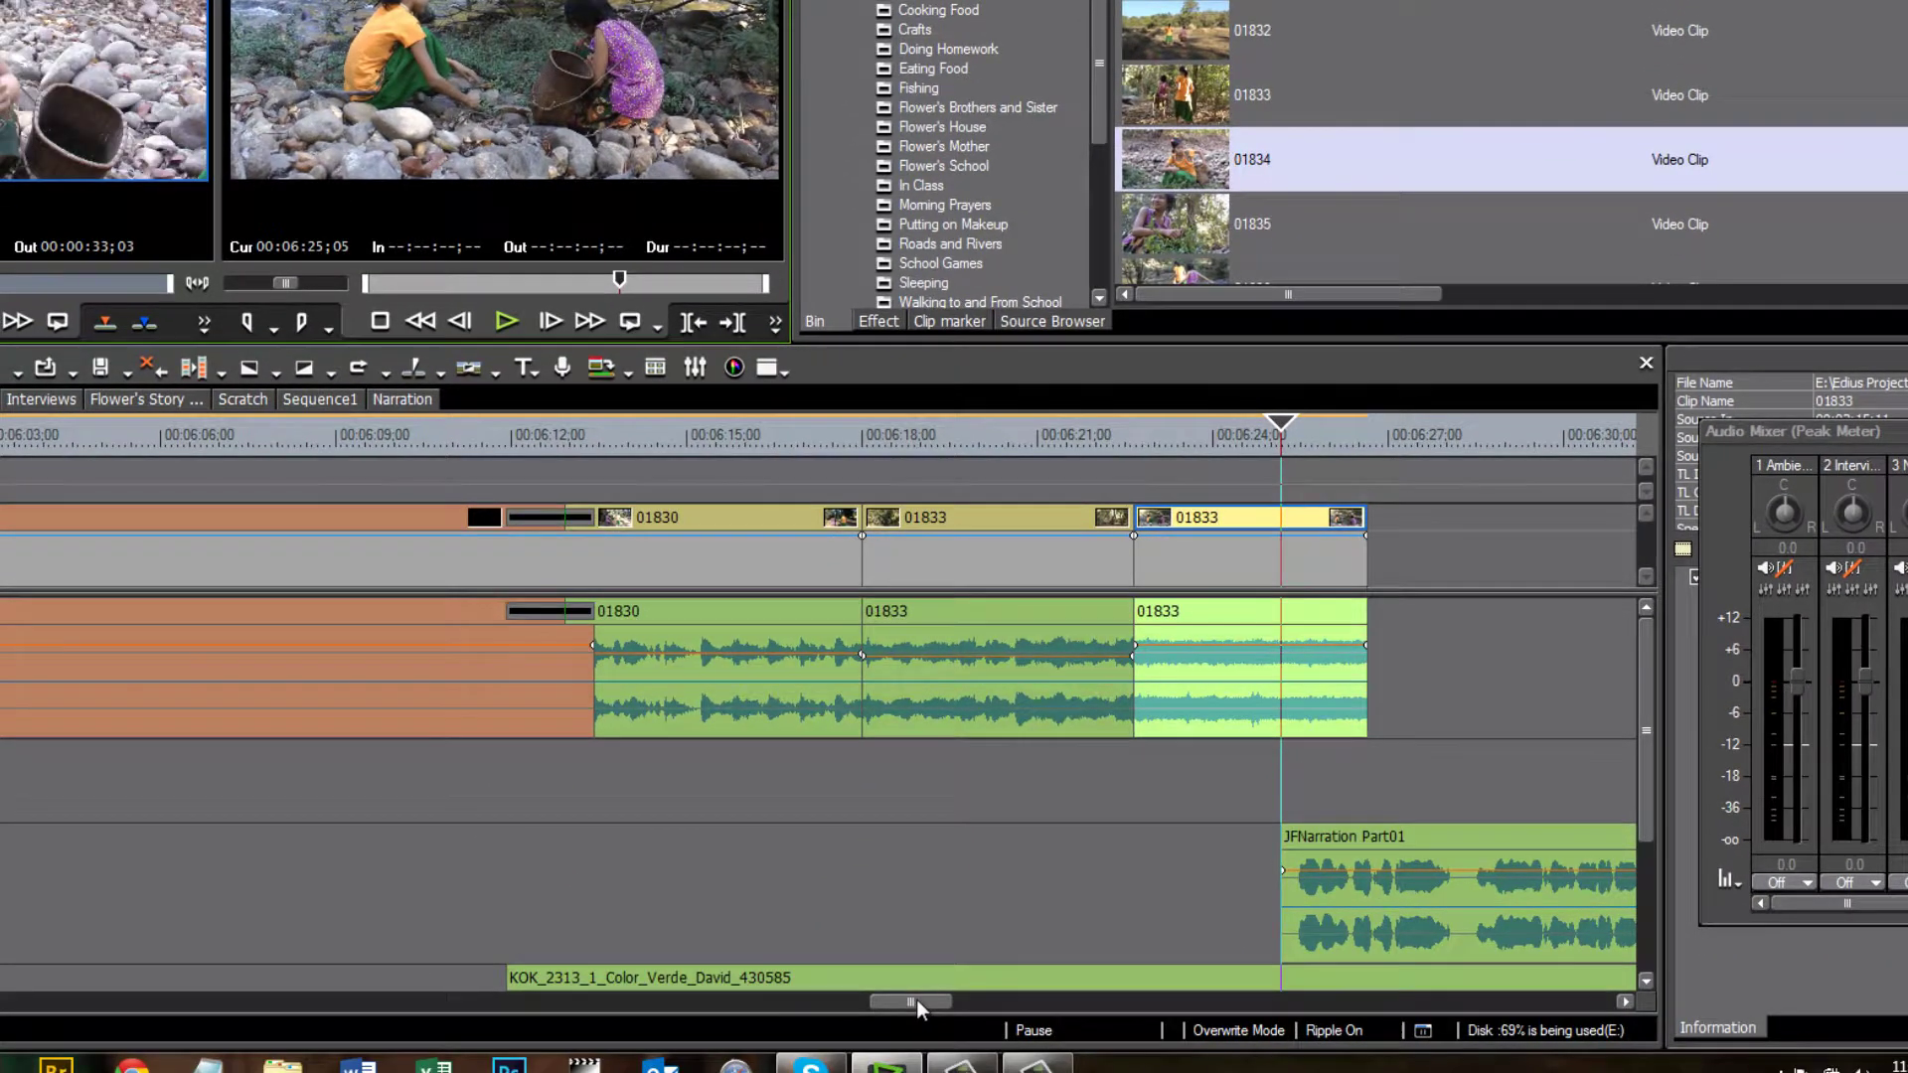
drag(916, 999, 958, 998)
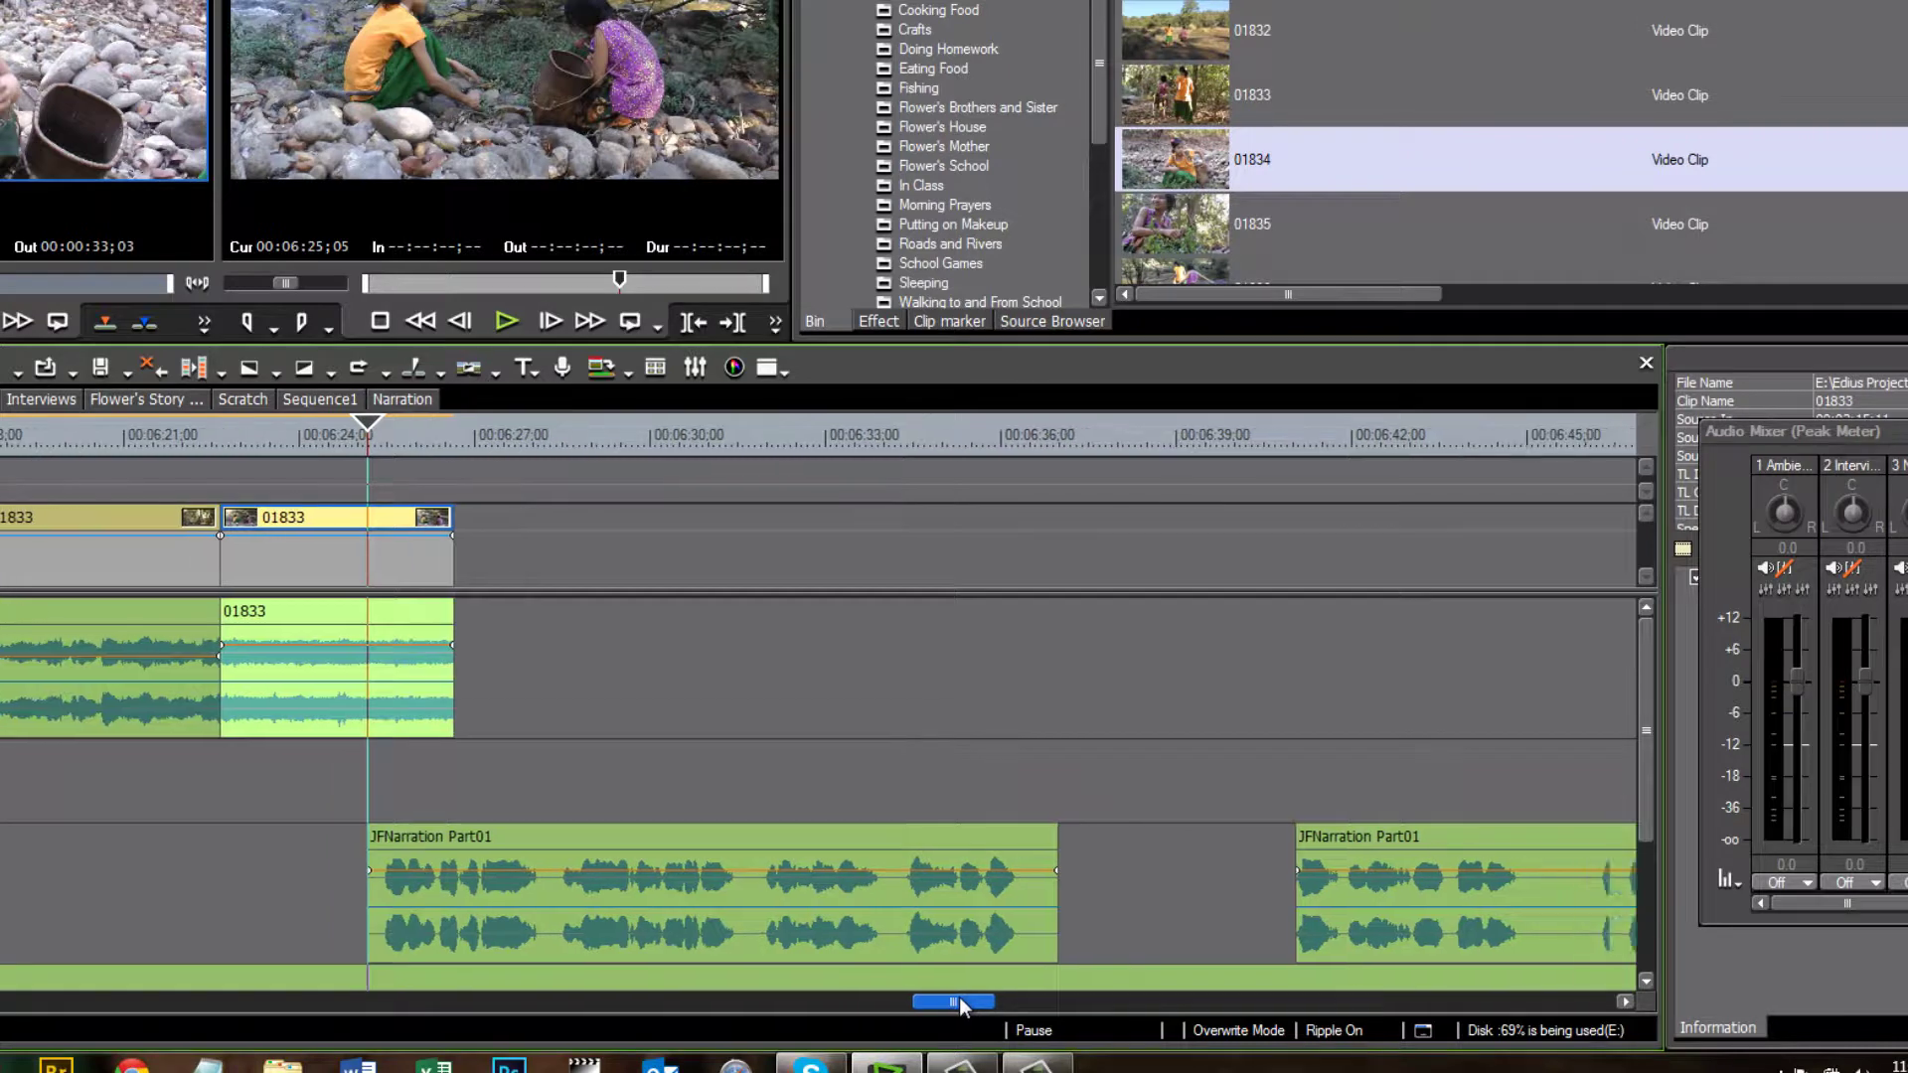
drag(364, 480, 363, 576)
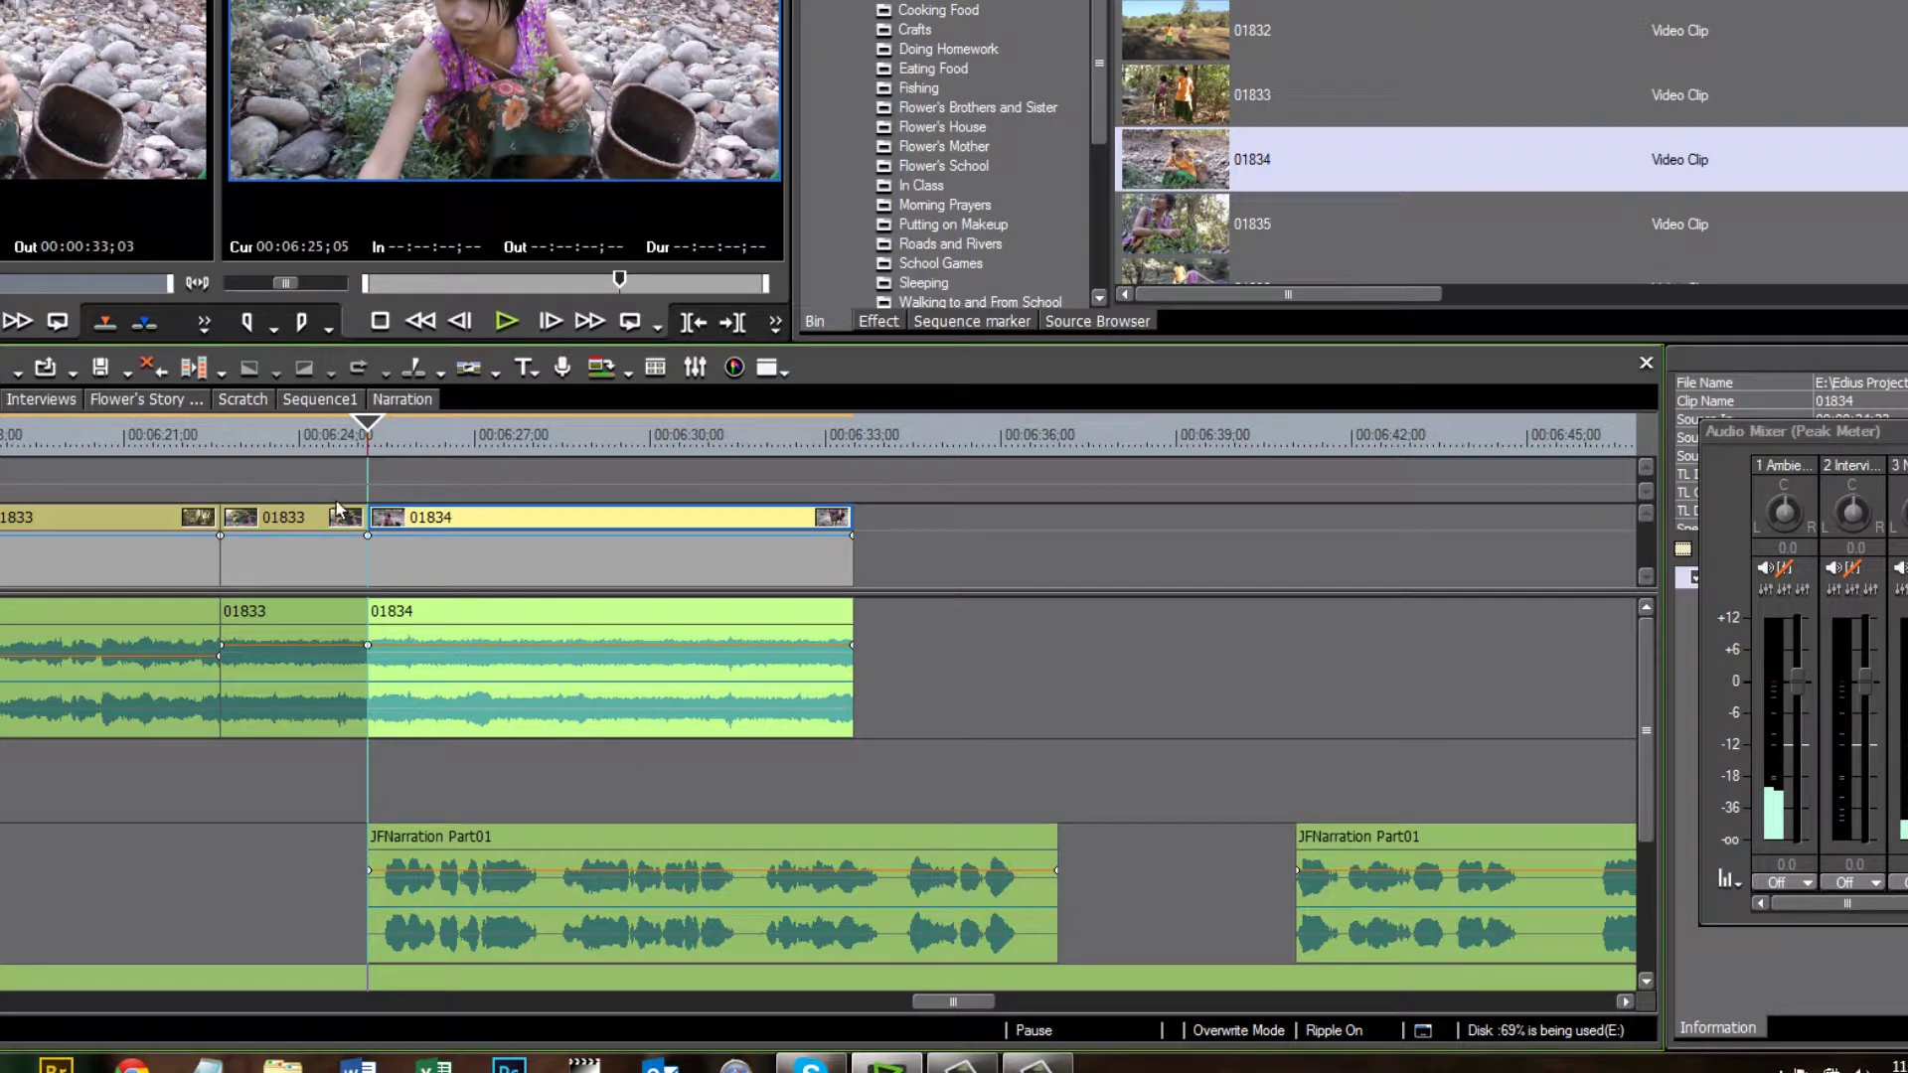
click(461, 521)
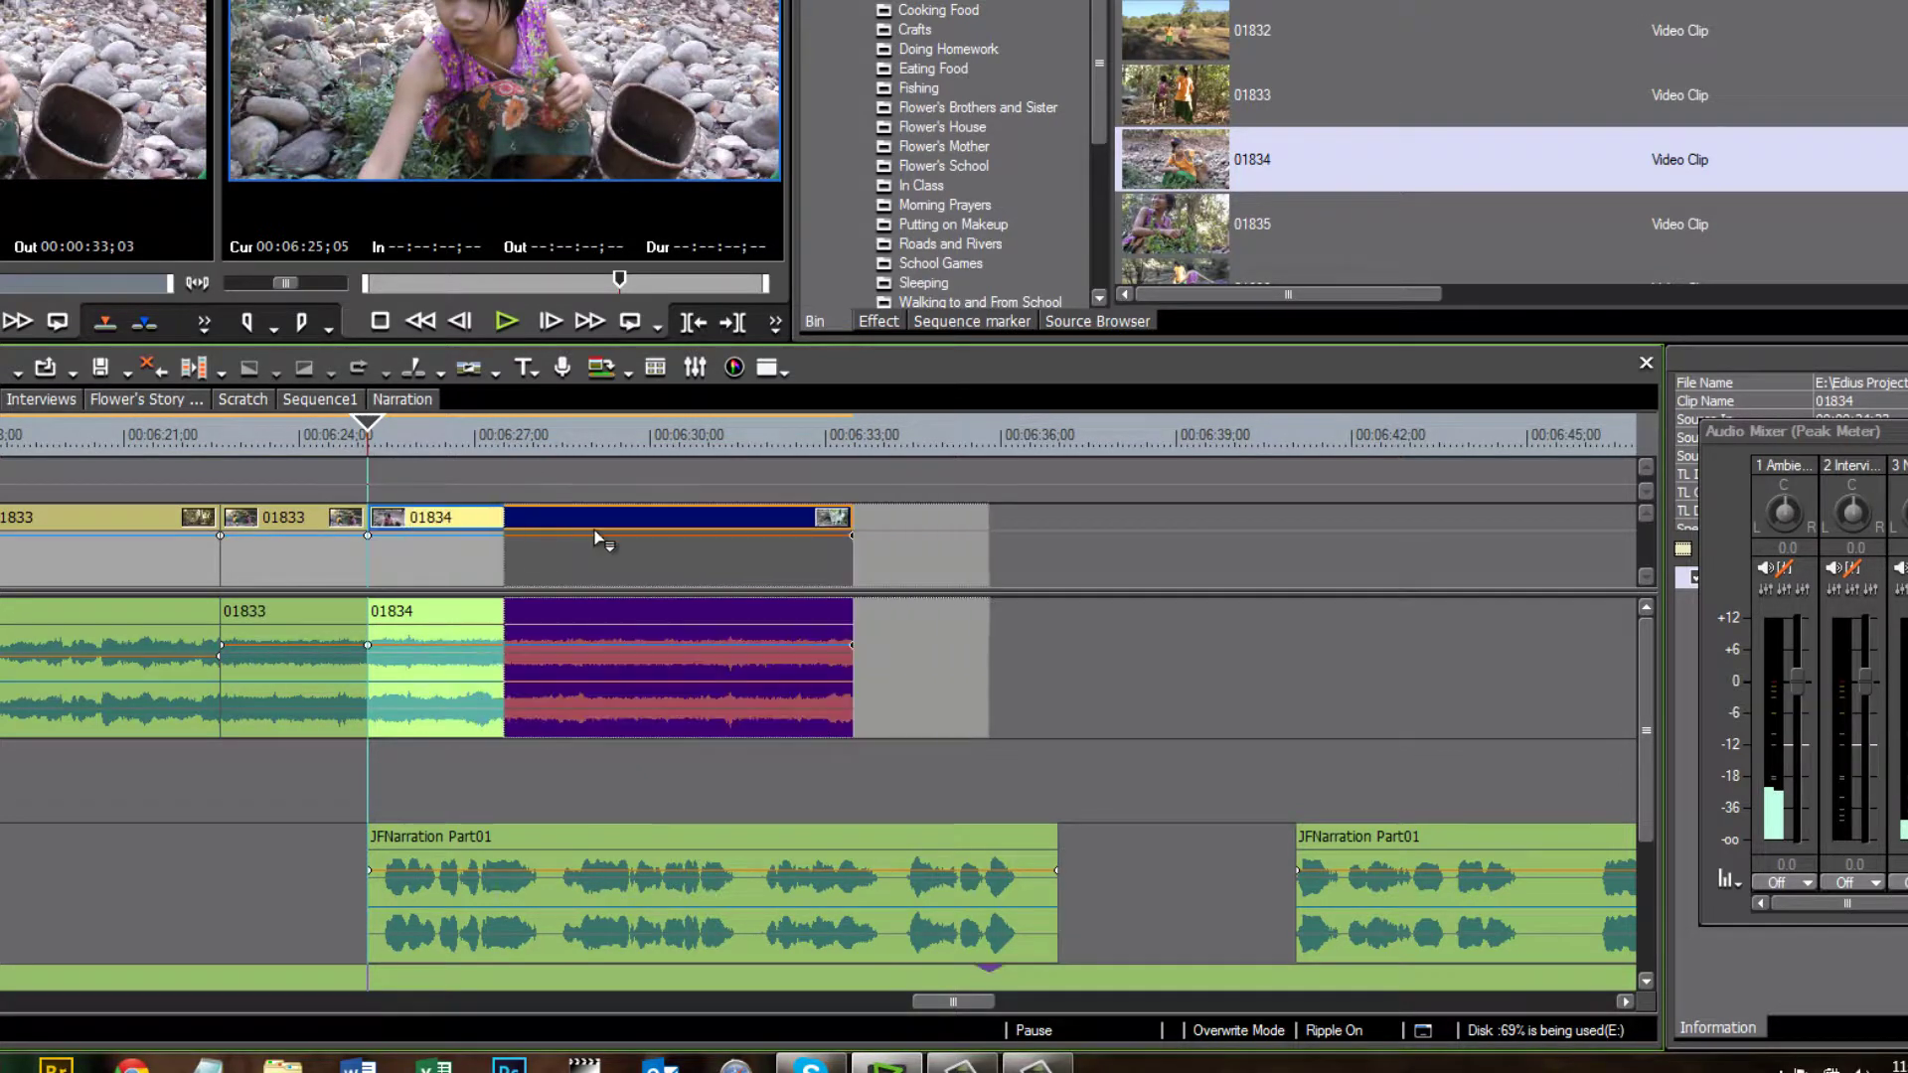
click(451, 533)
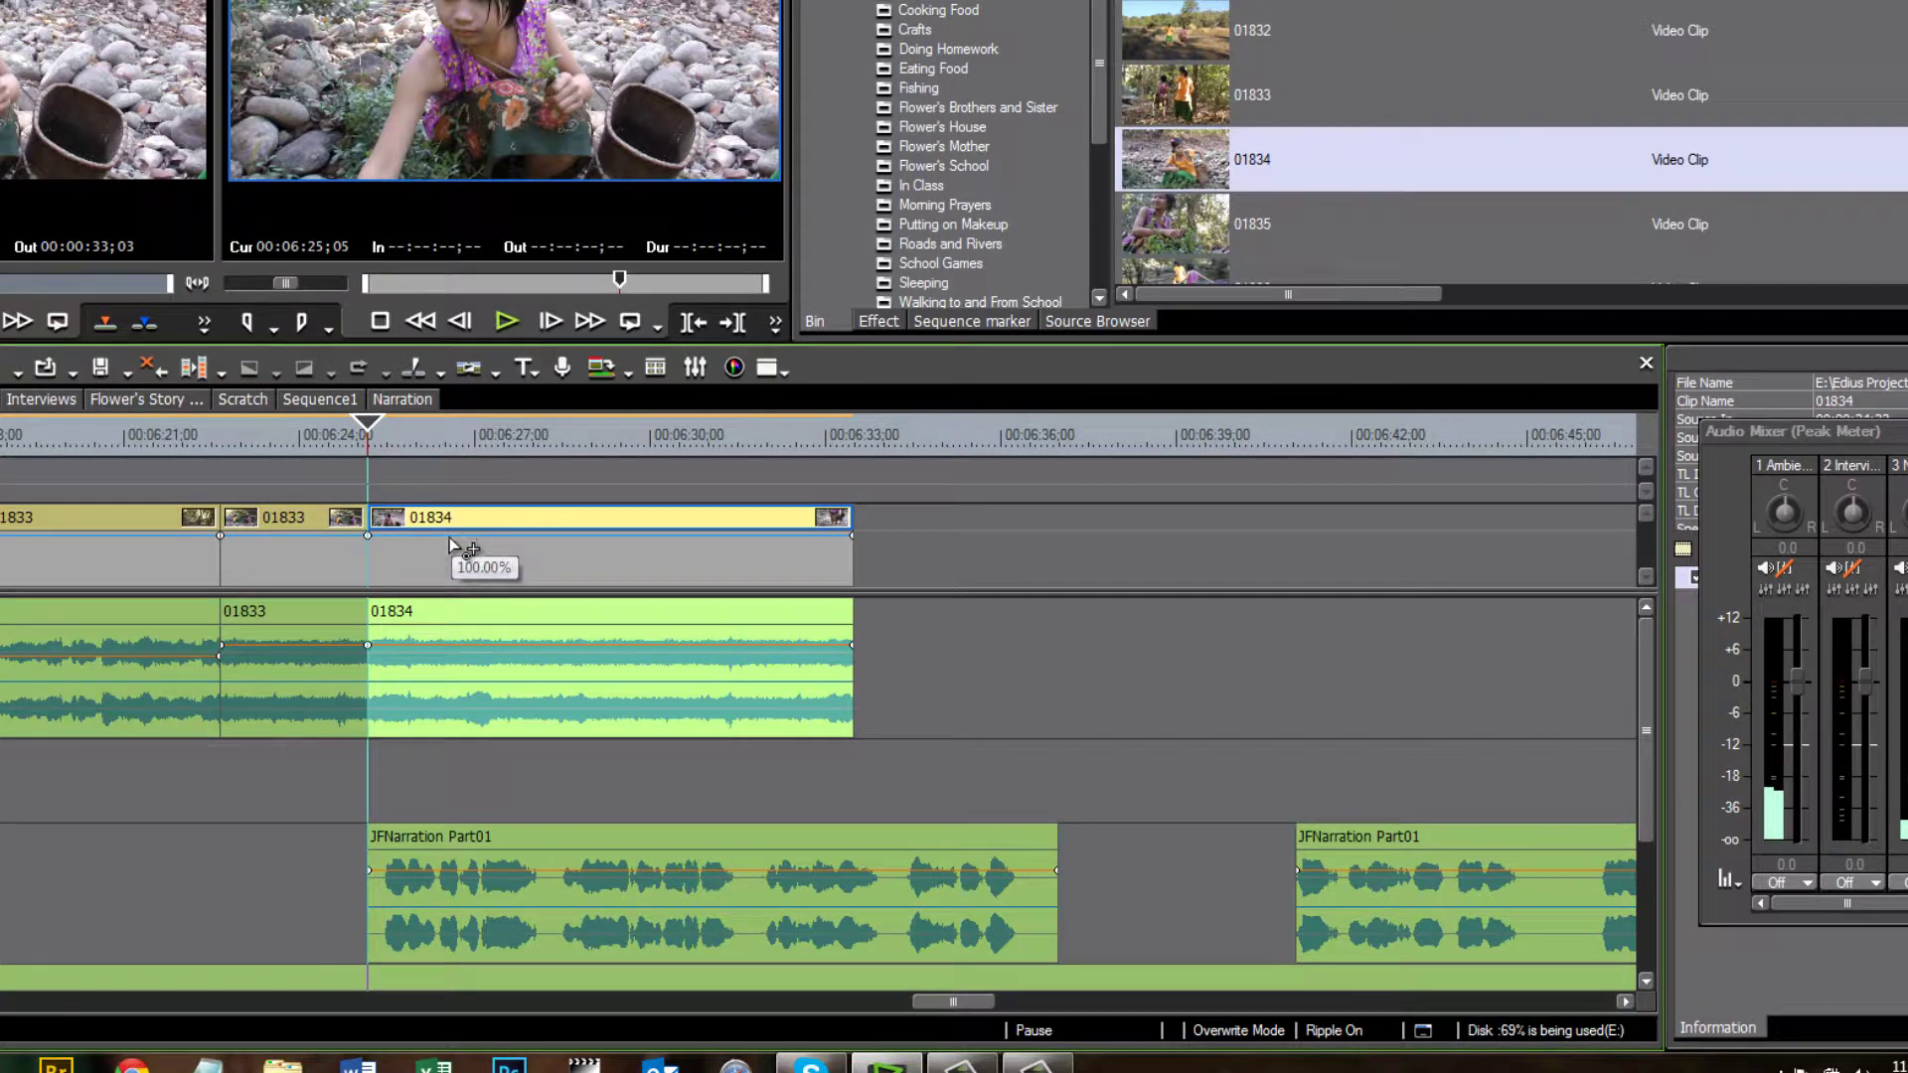
Lower the volume line of the second clip 01833 to about -17.4 dB and play across the cut into clip 01834
drag(367, 447, 276, 442)
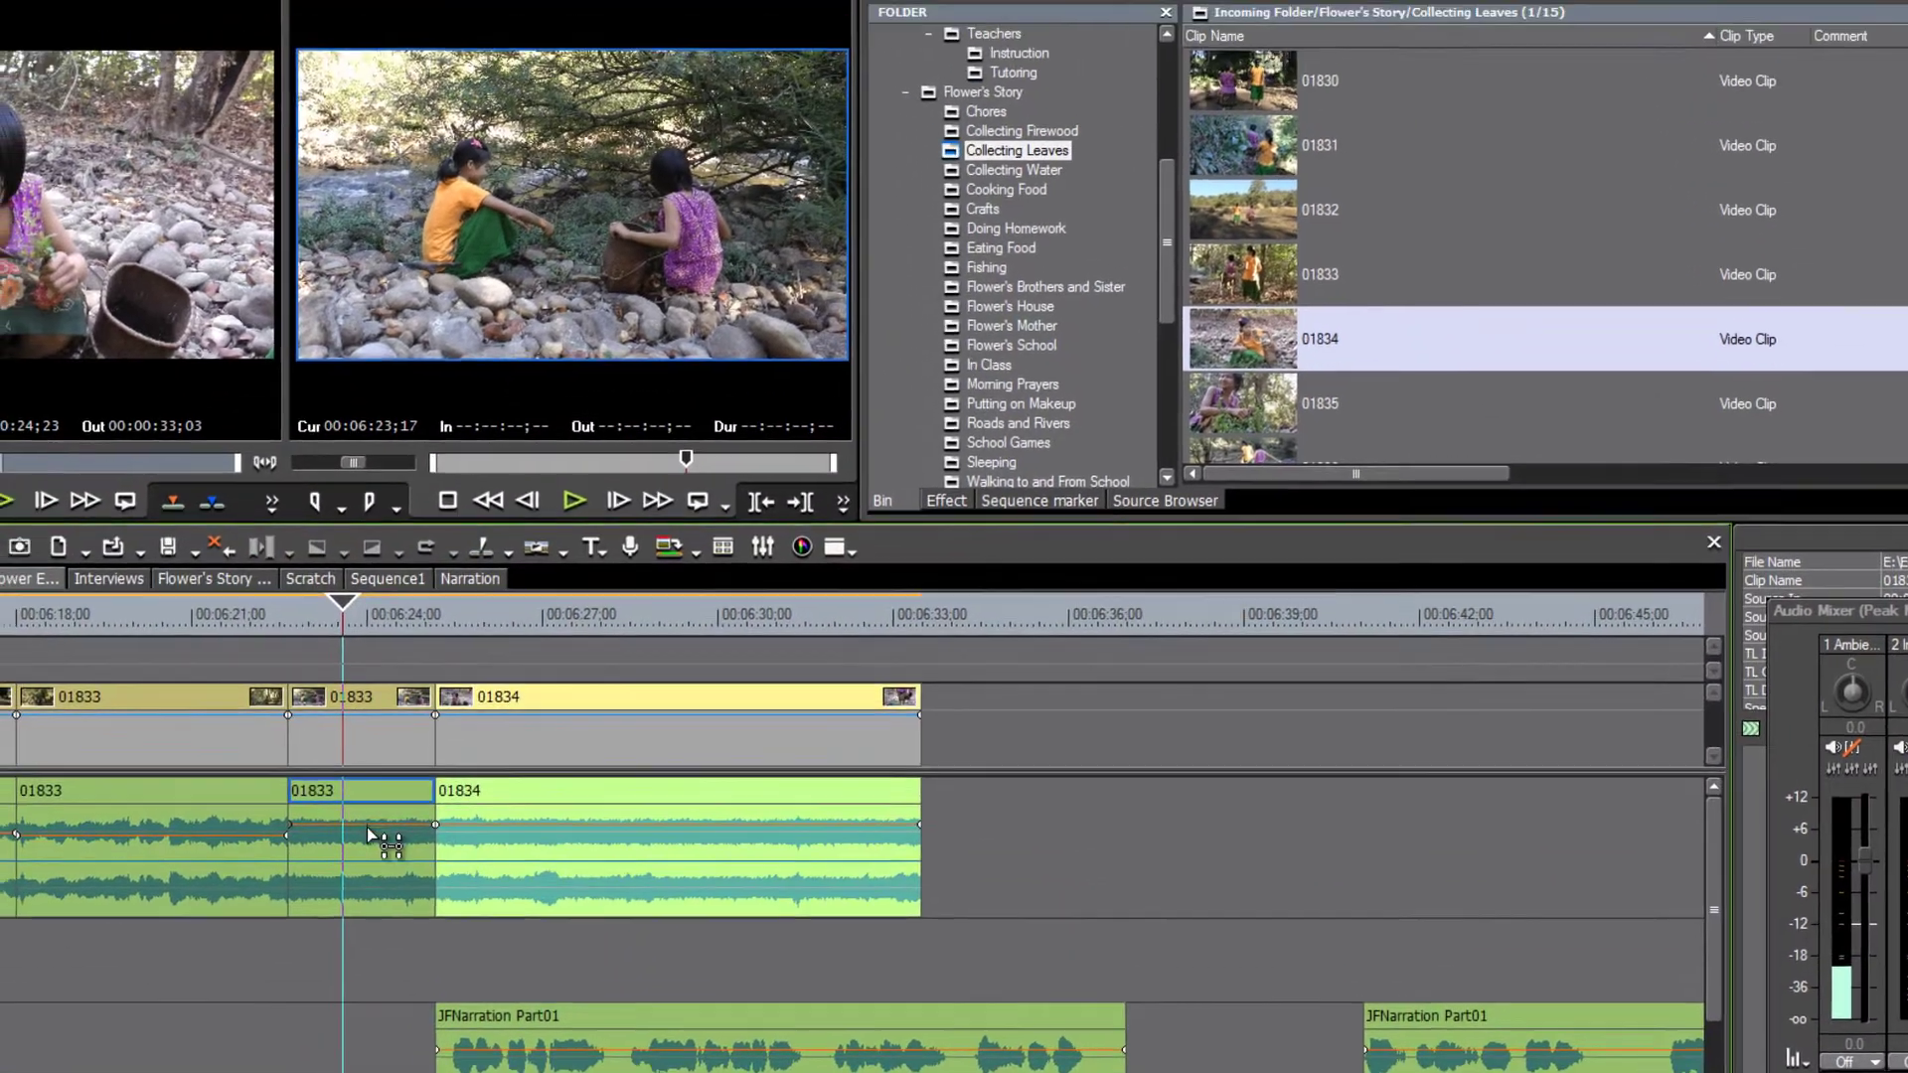
drag(368, 827, 371, 848)
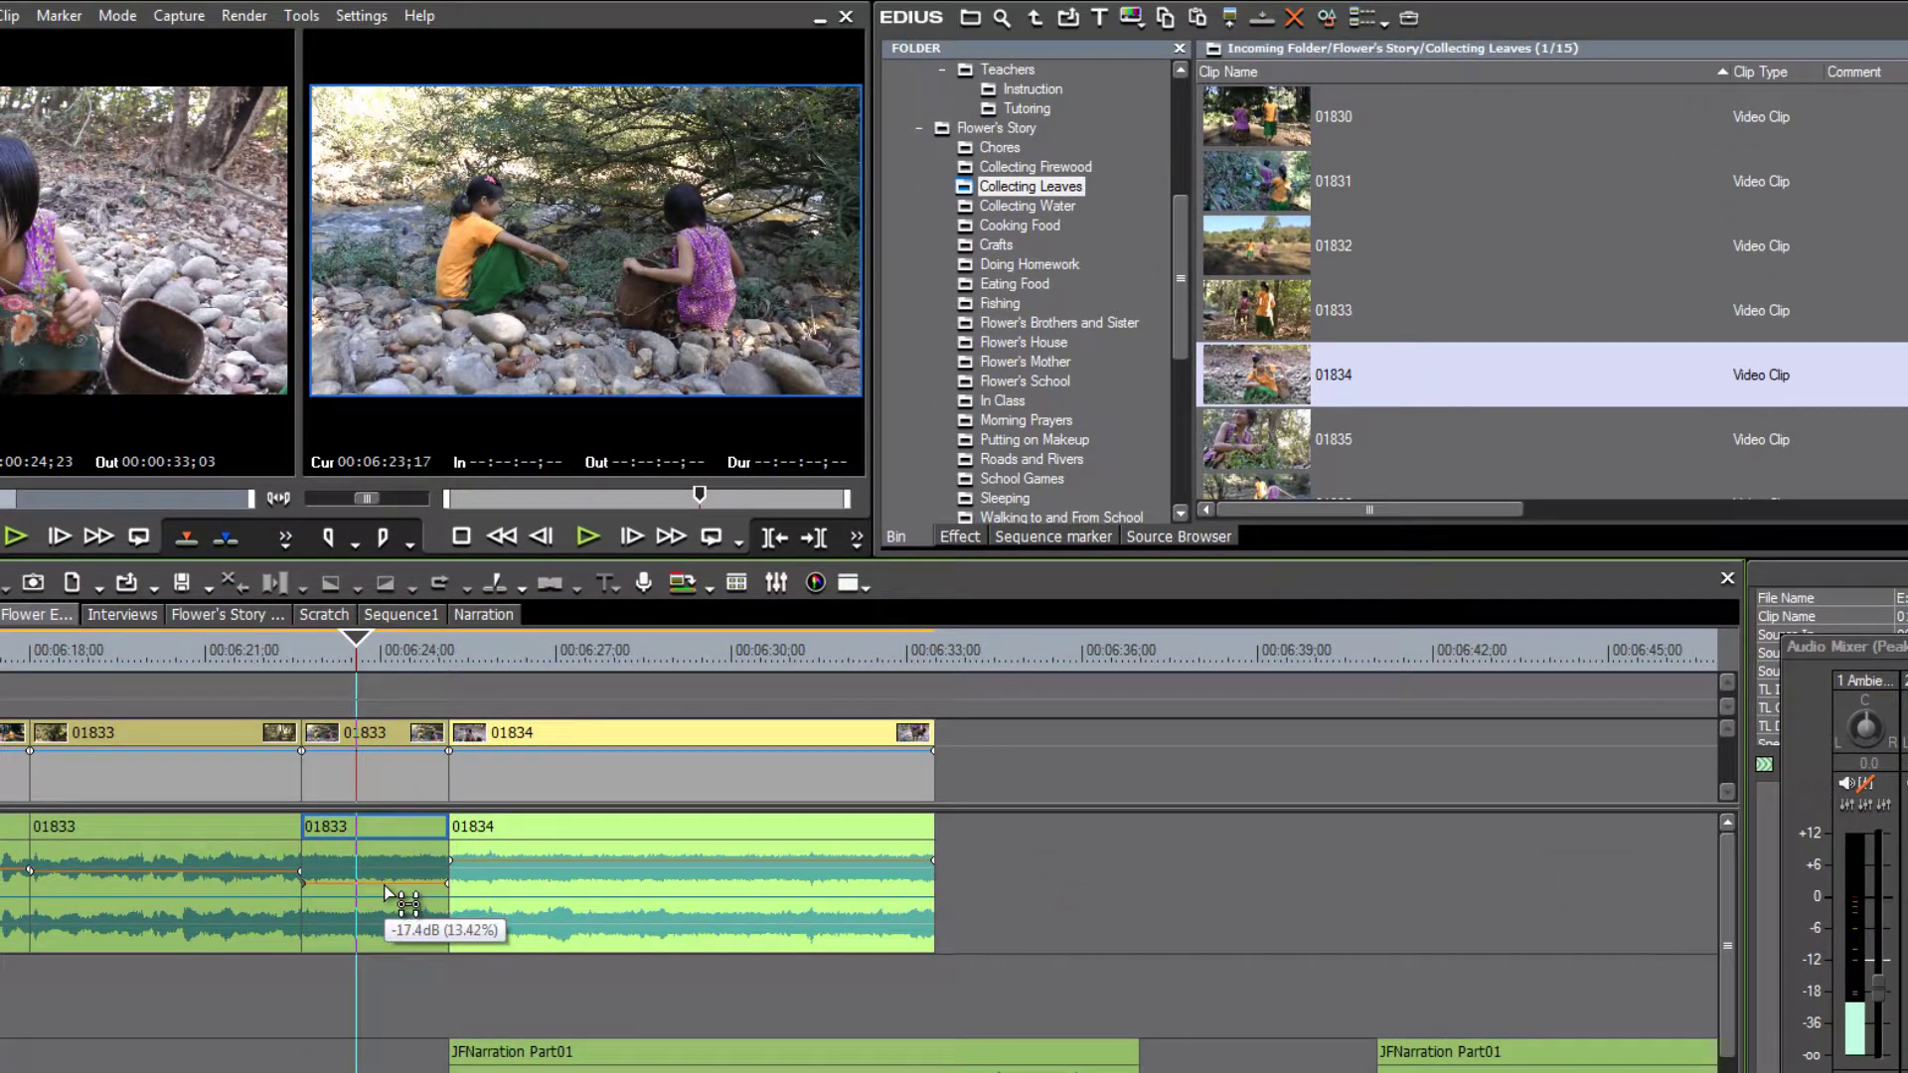
drag(356, 645, 250, 662)
key(space)
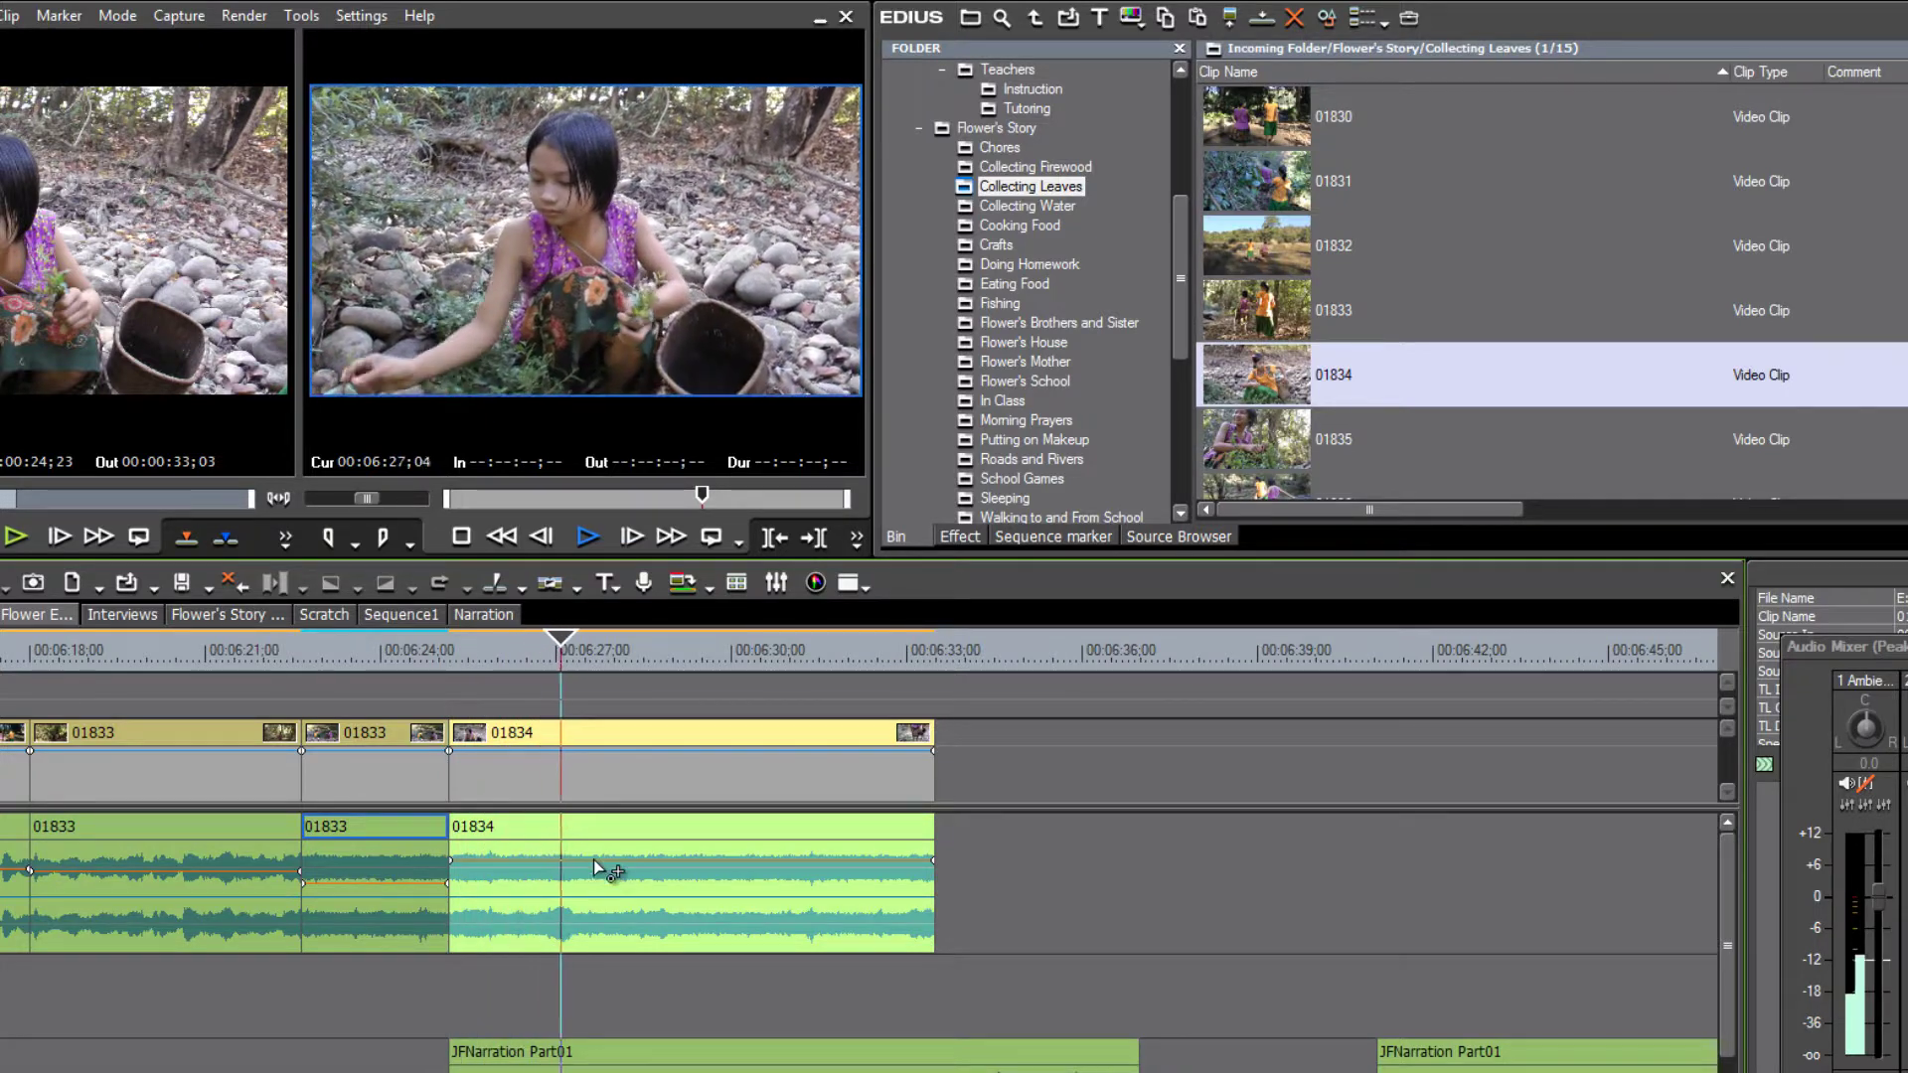
key(space)
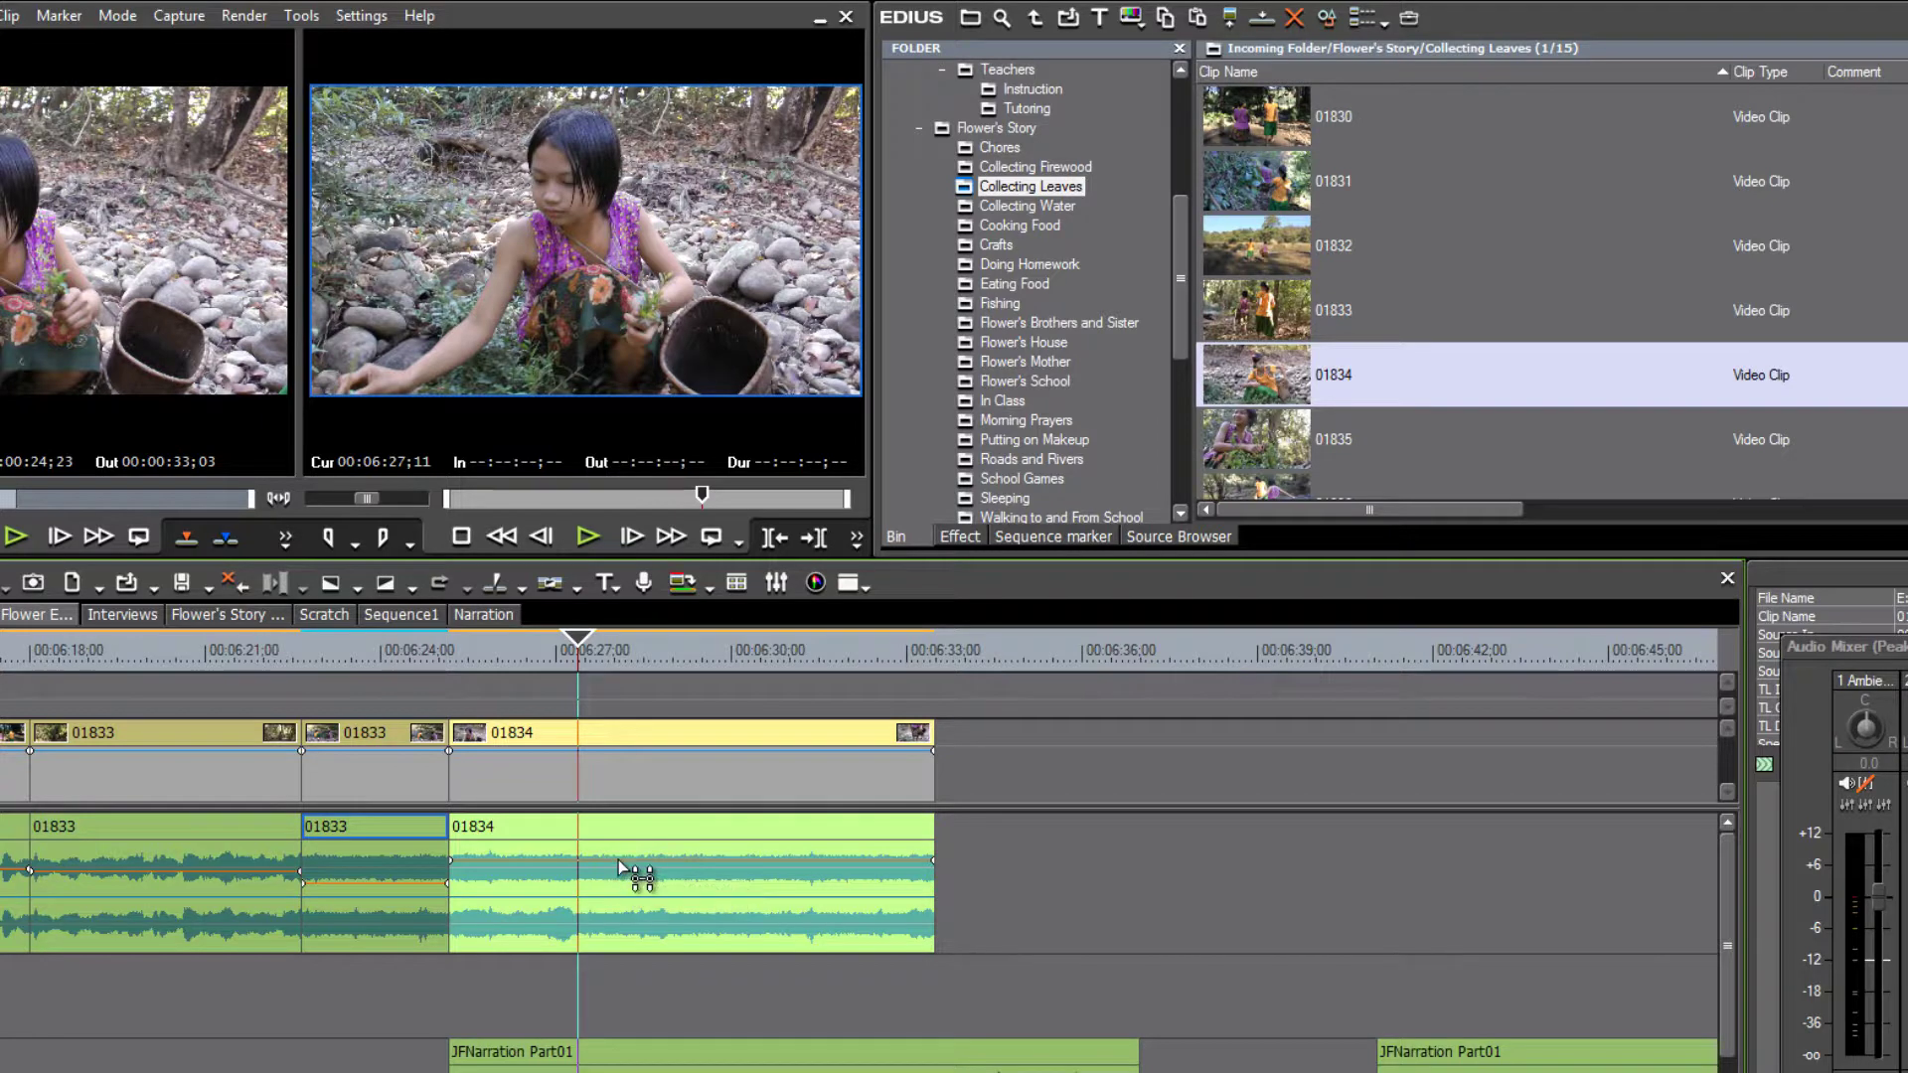
Lower the volume line of clip 01834 on 1 Ambient Audio and play the clip from its start
drag(629, 861, 620, 898)
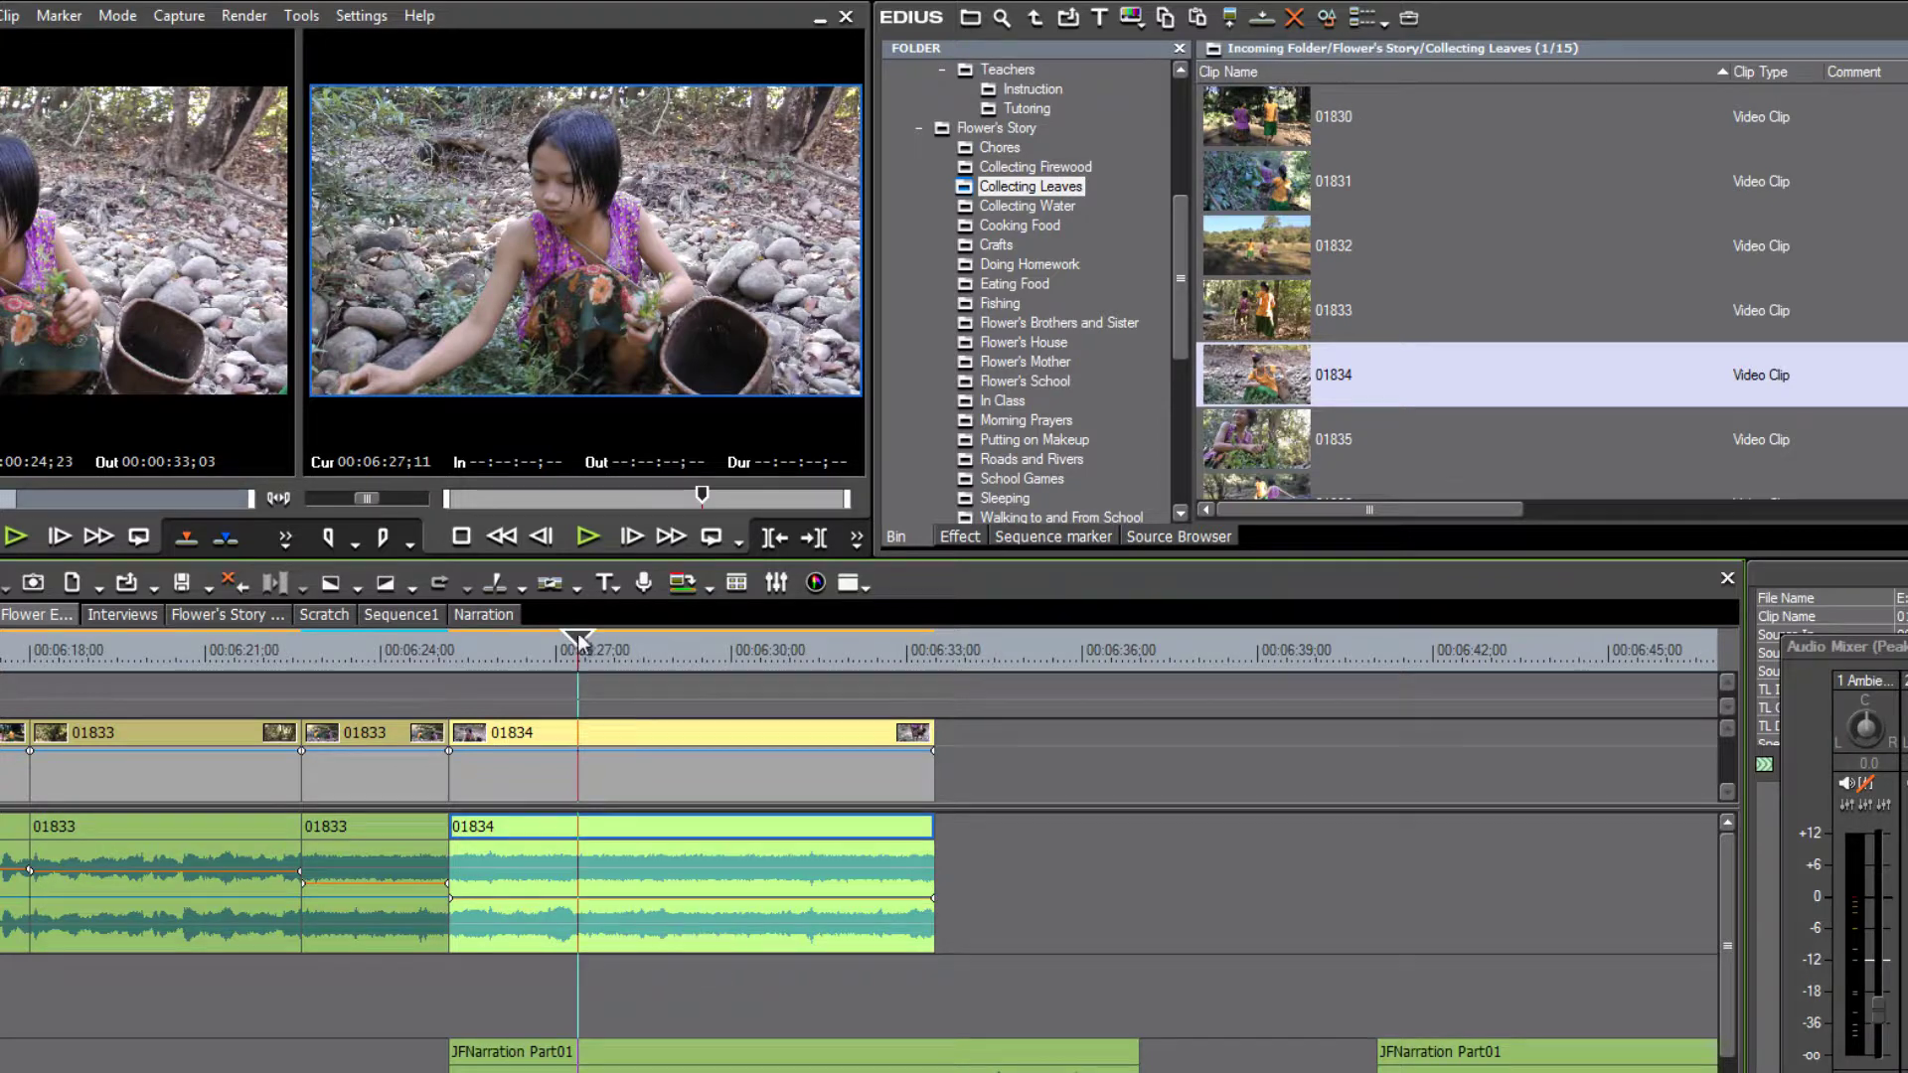
drag(578, 644, 450, 662)
key(space)
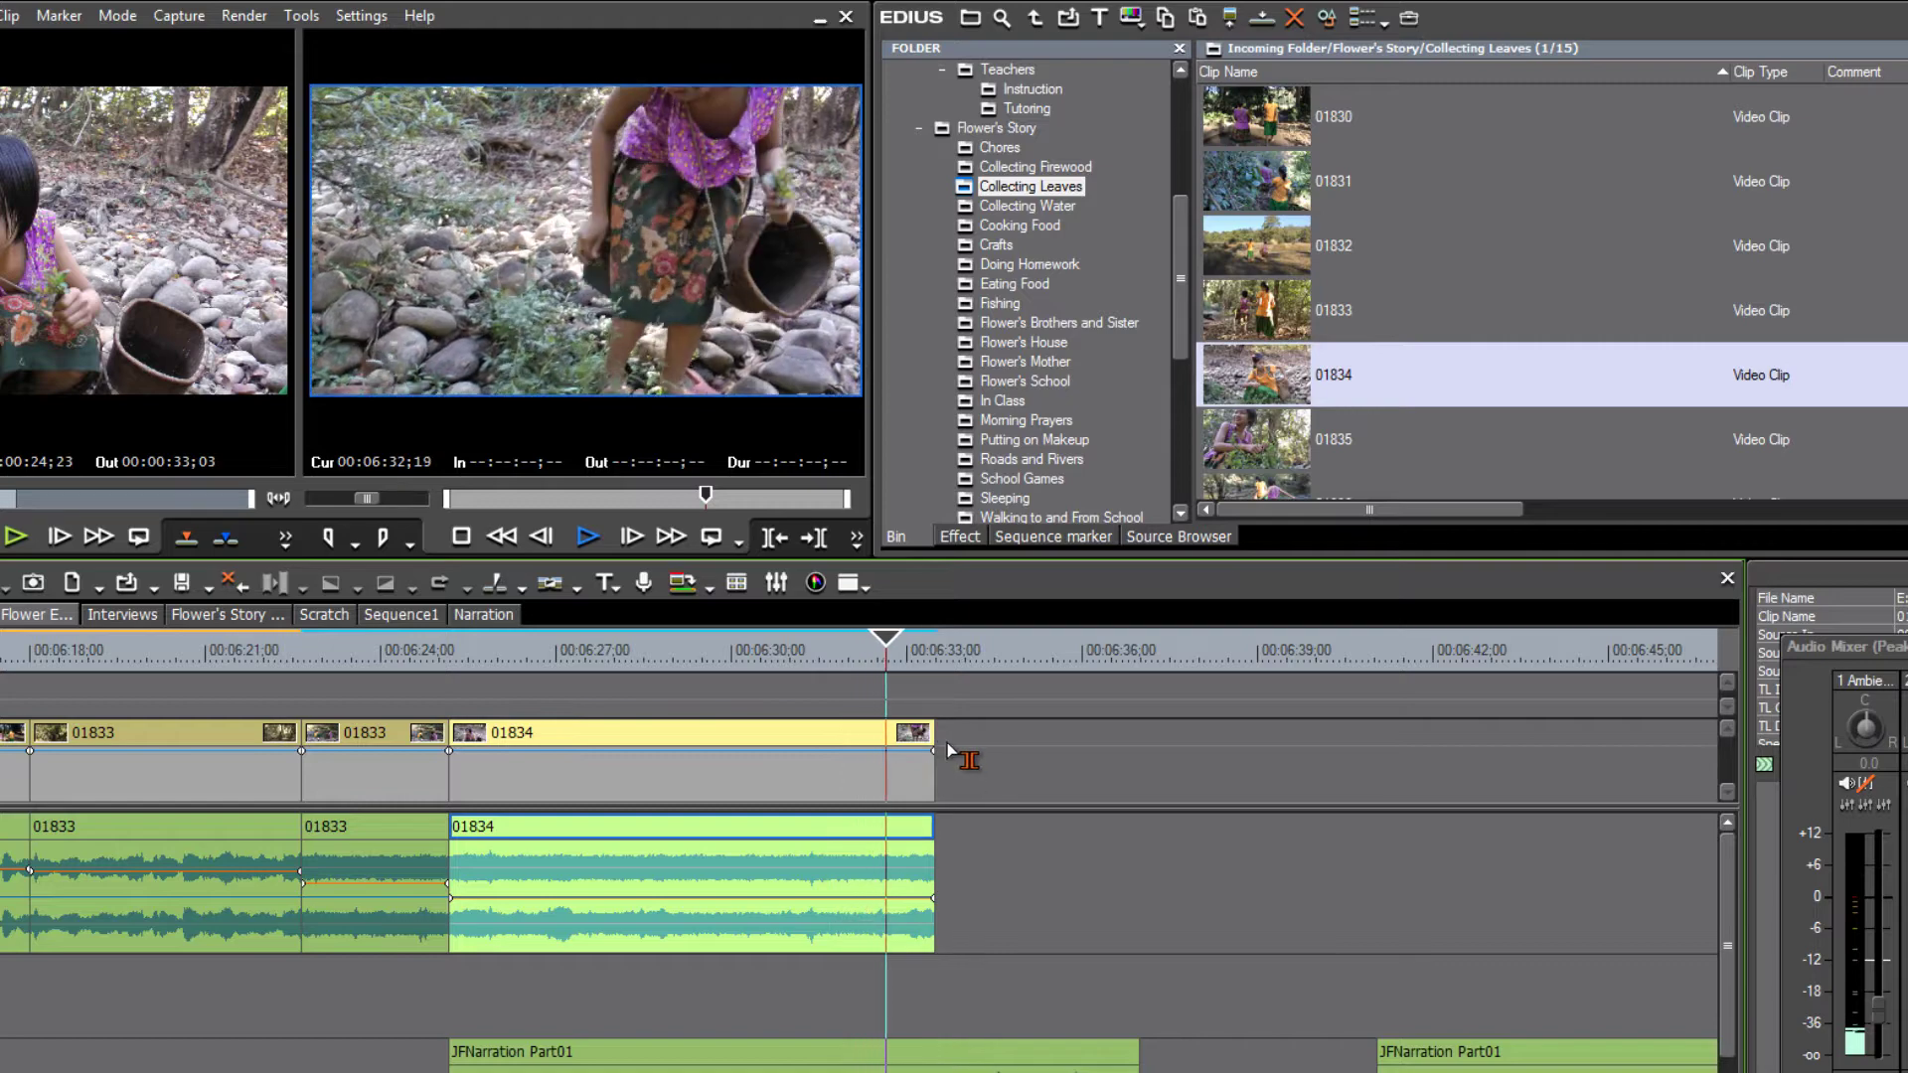
Trim the end of clip 01834 back to the timeline cursor at 00:06:31;17
drag(896, 644, 632, 690)
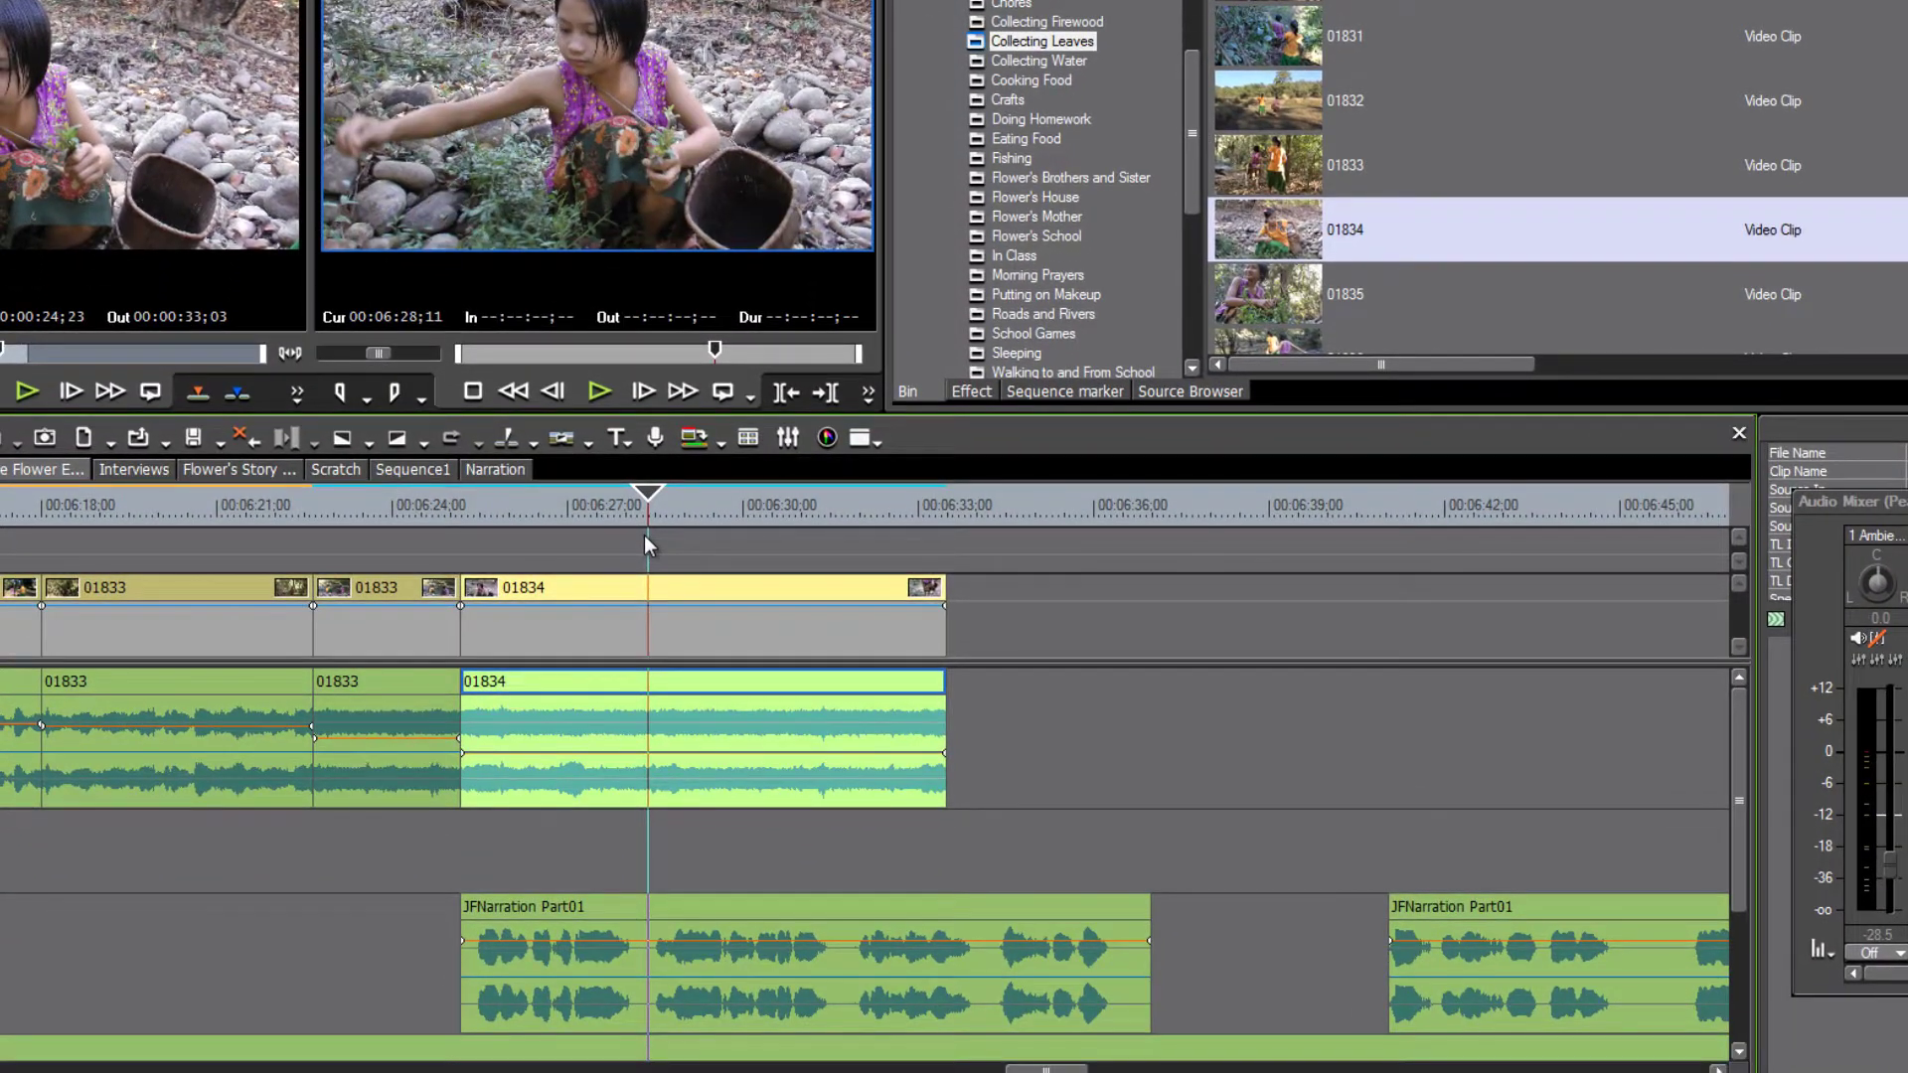
drag(648, 540, 831, 569)
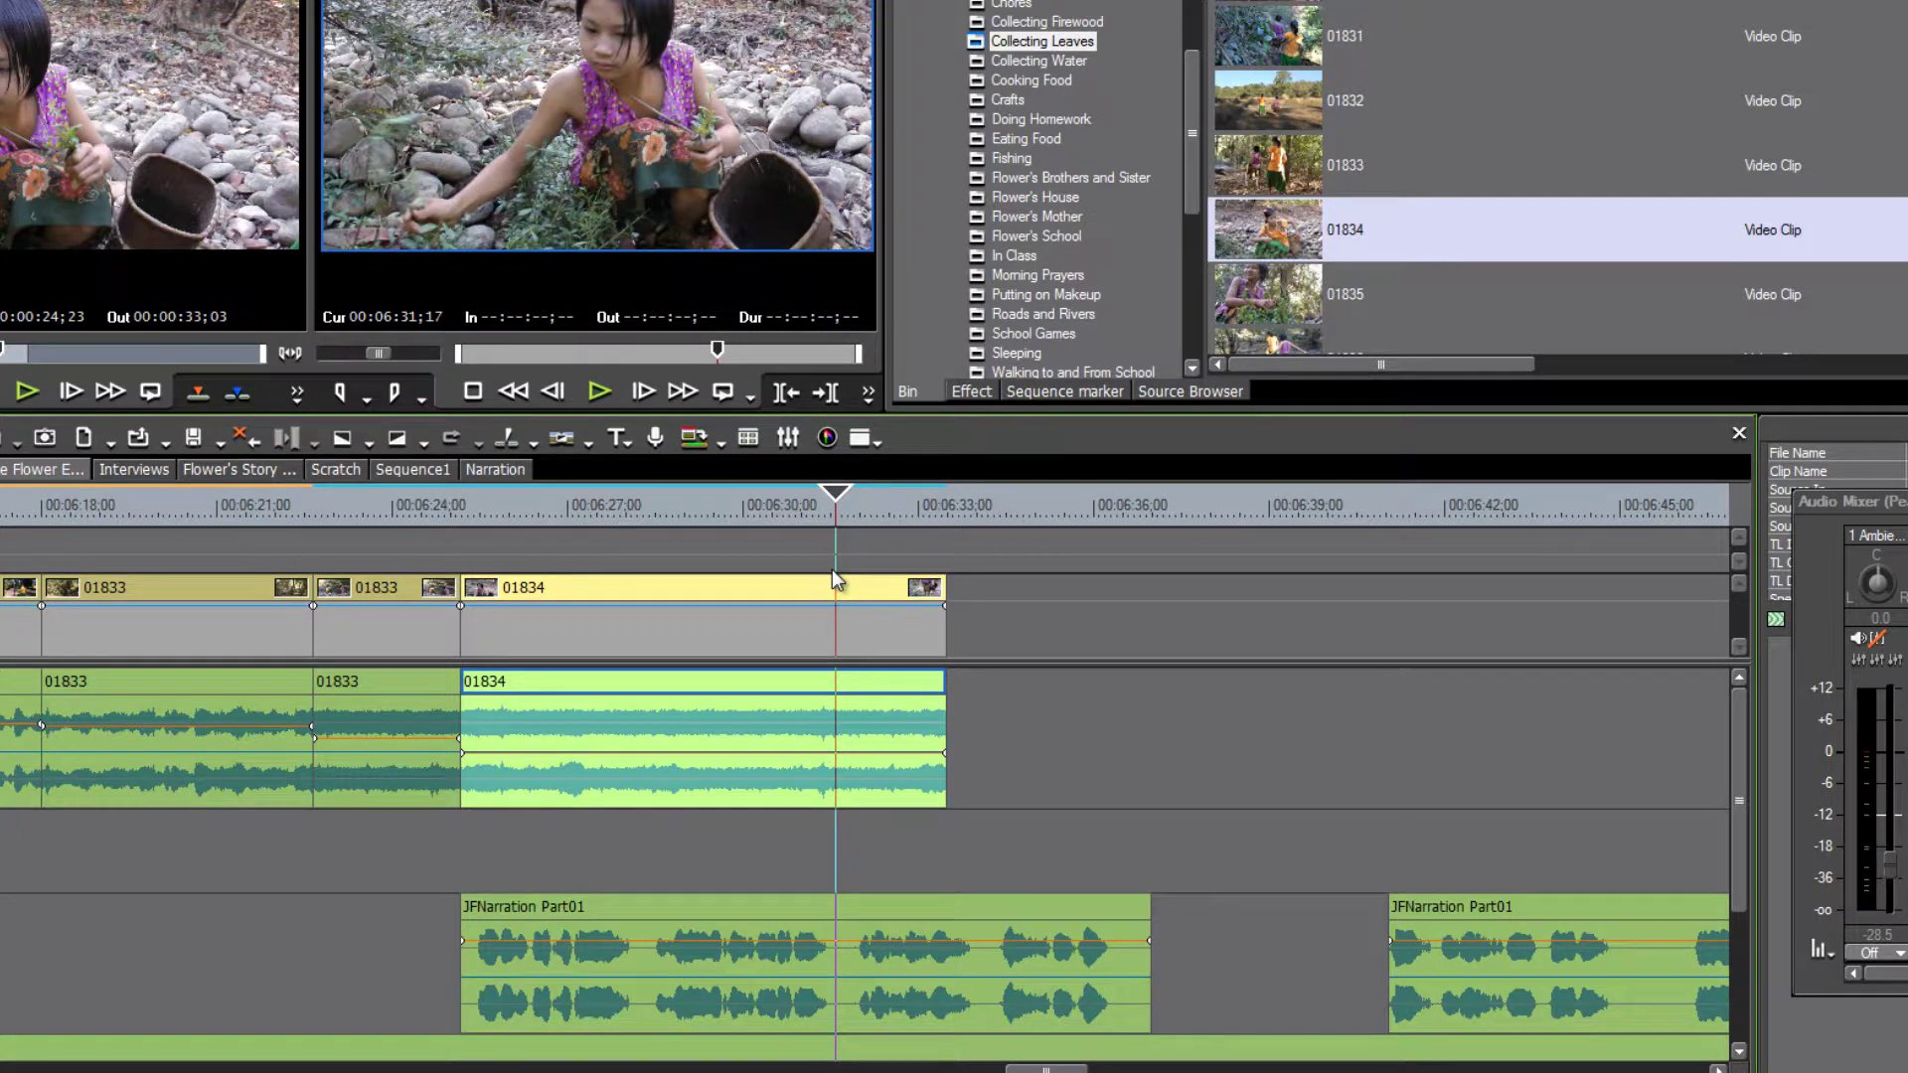
drag(941, 593, 839, 597)
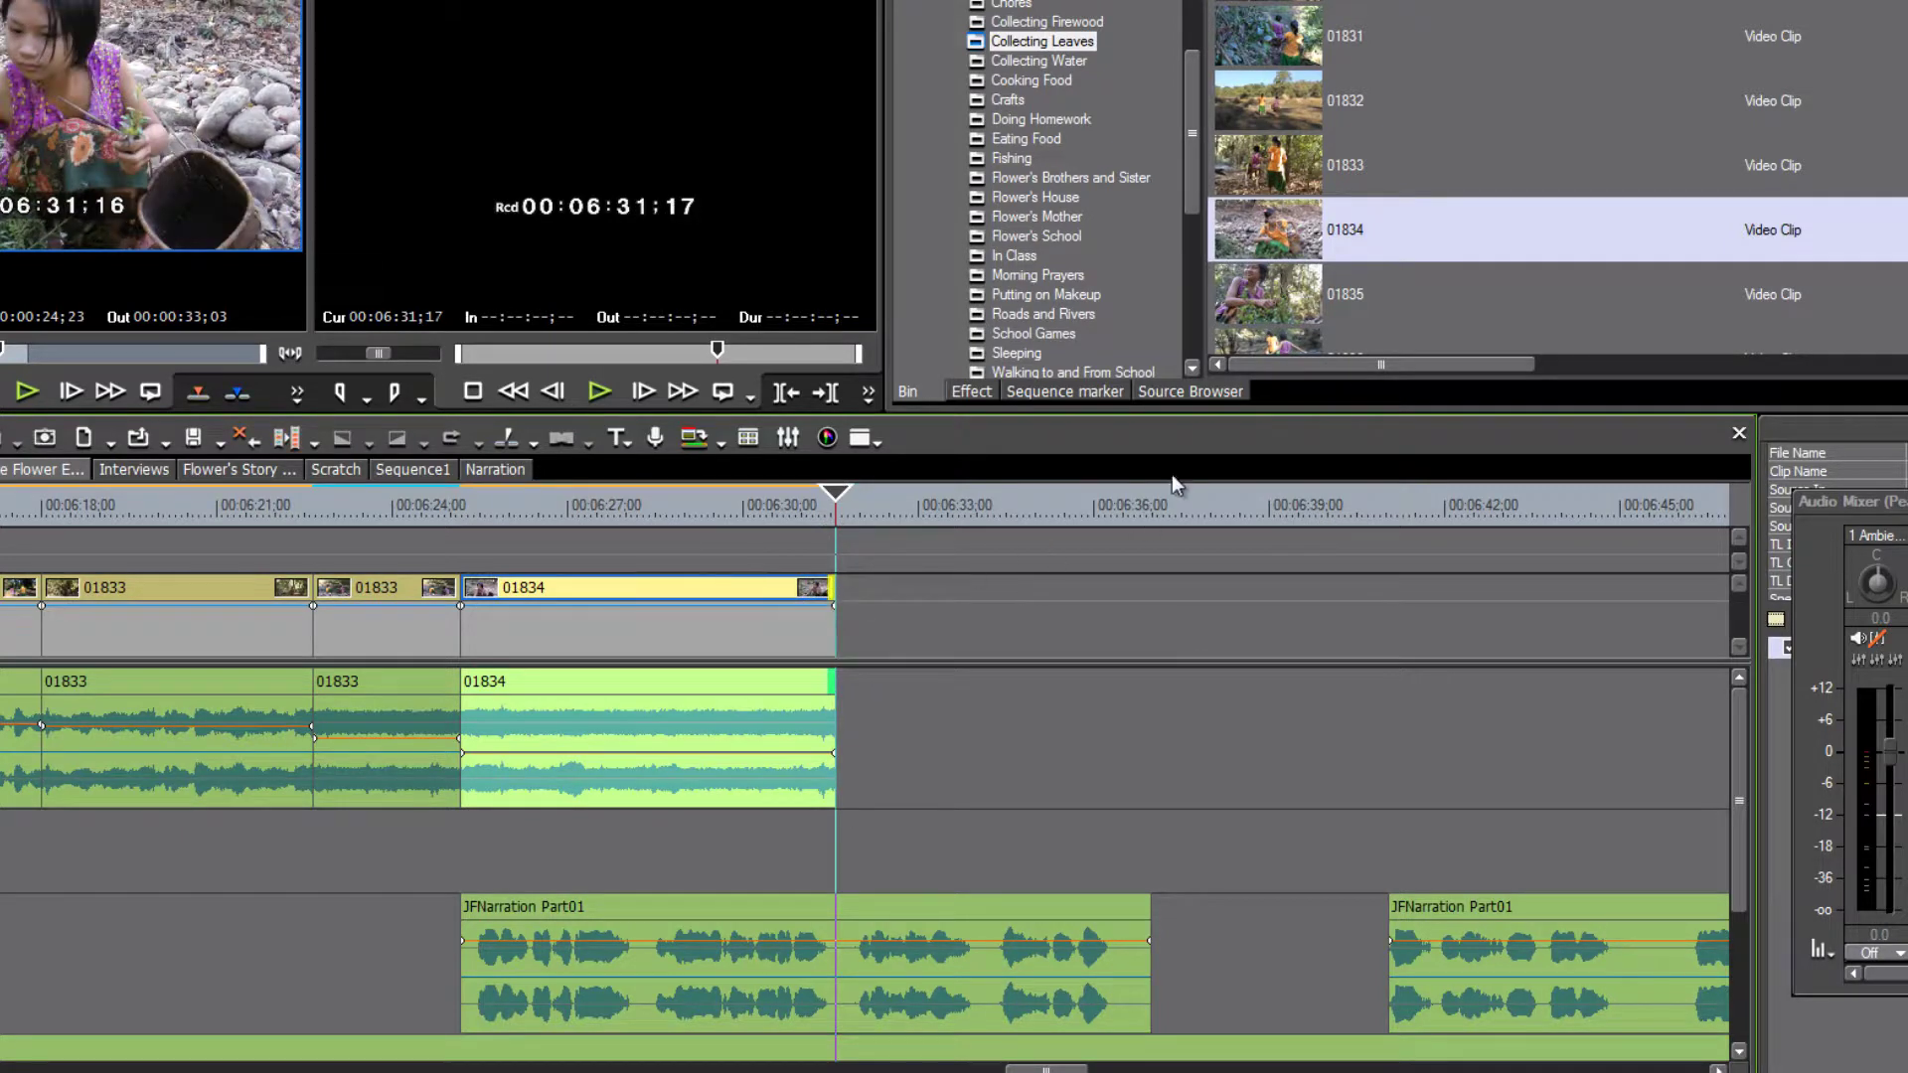
Open clip 01835 from the Collecting Leaves folder in the player and look through its footage
click(1268, 284)
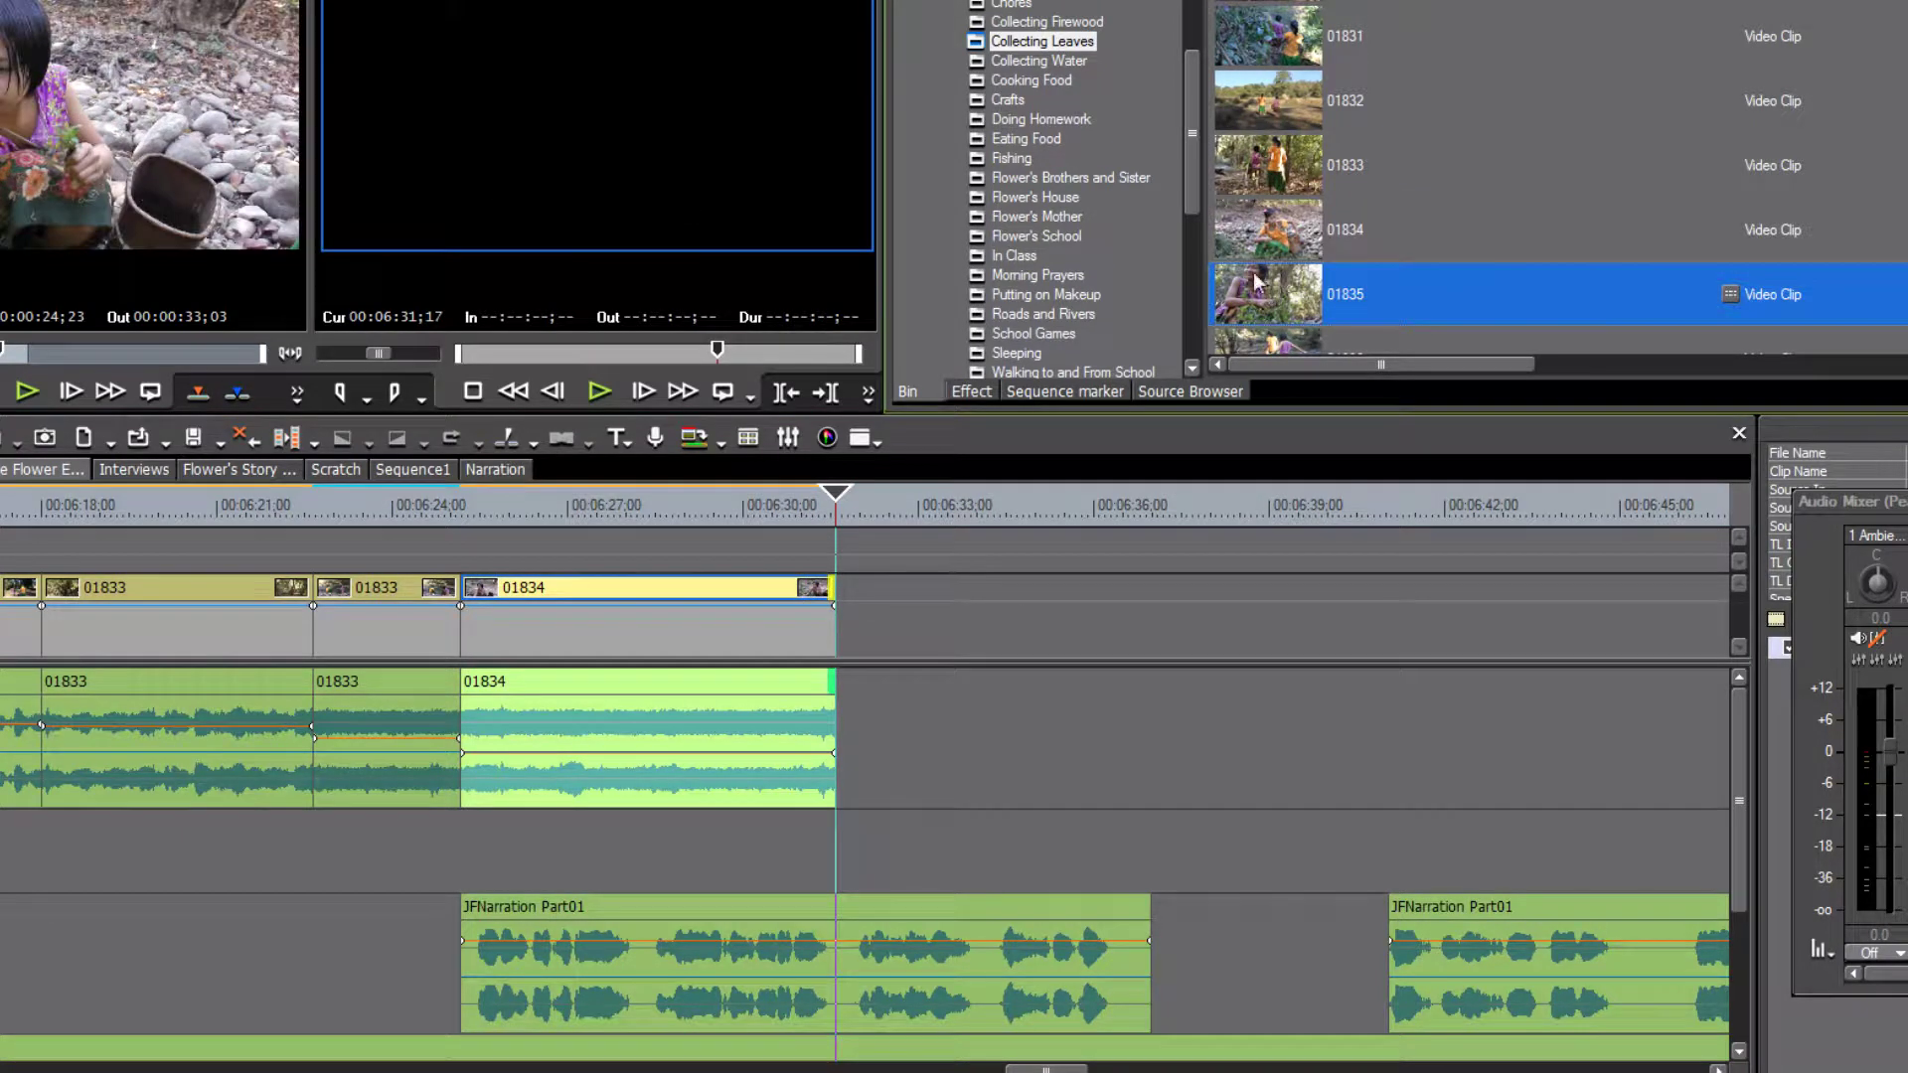
double_click(1267, 283)
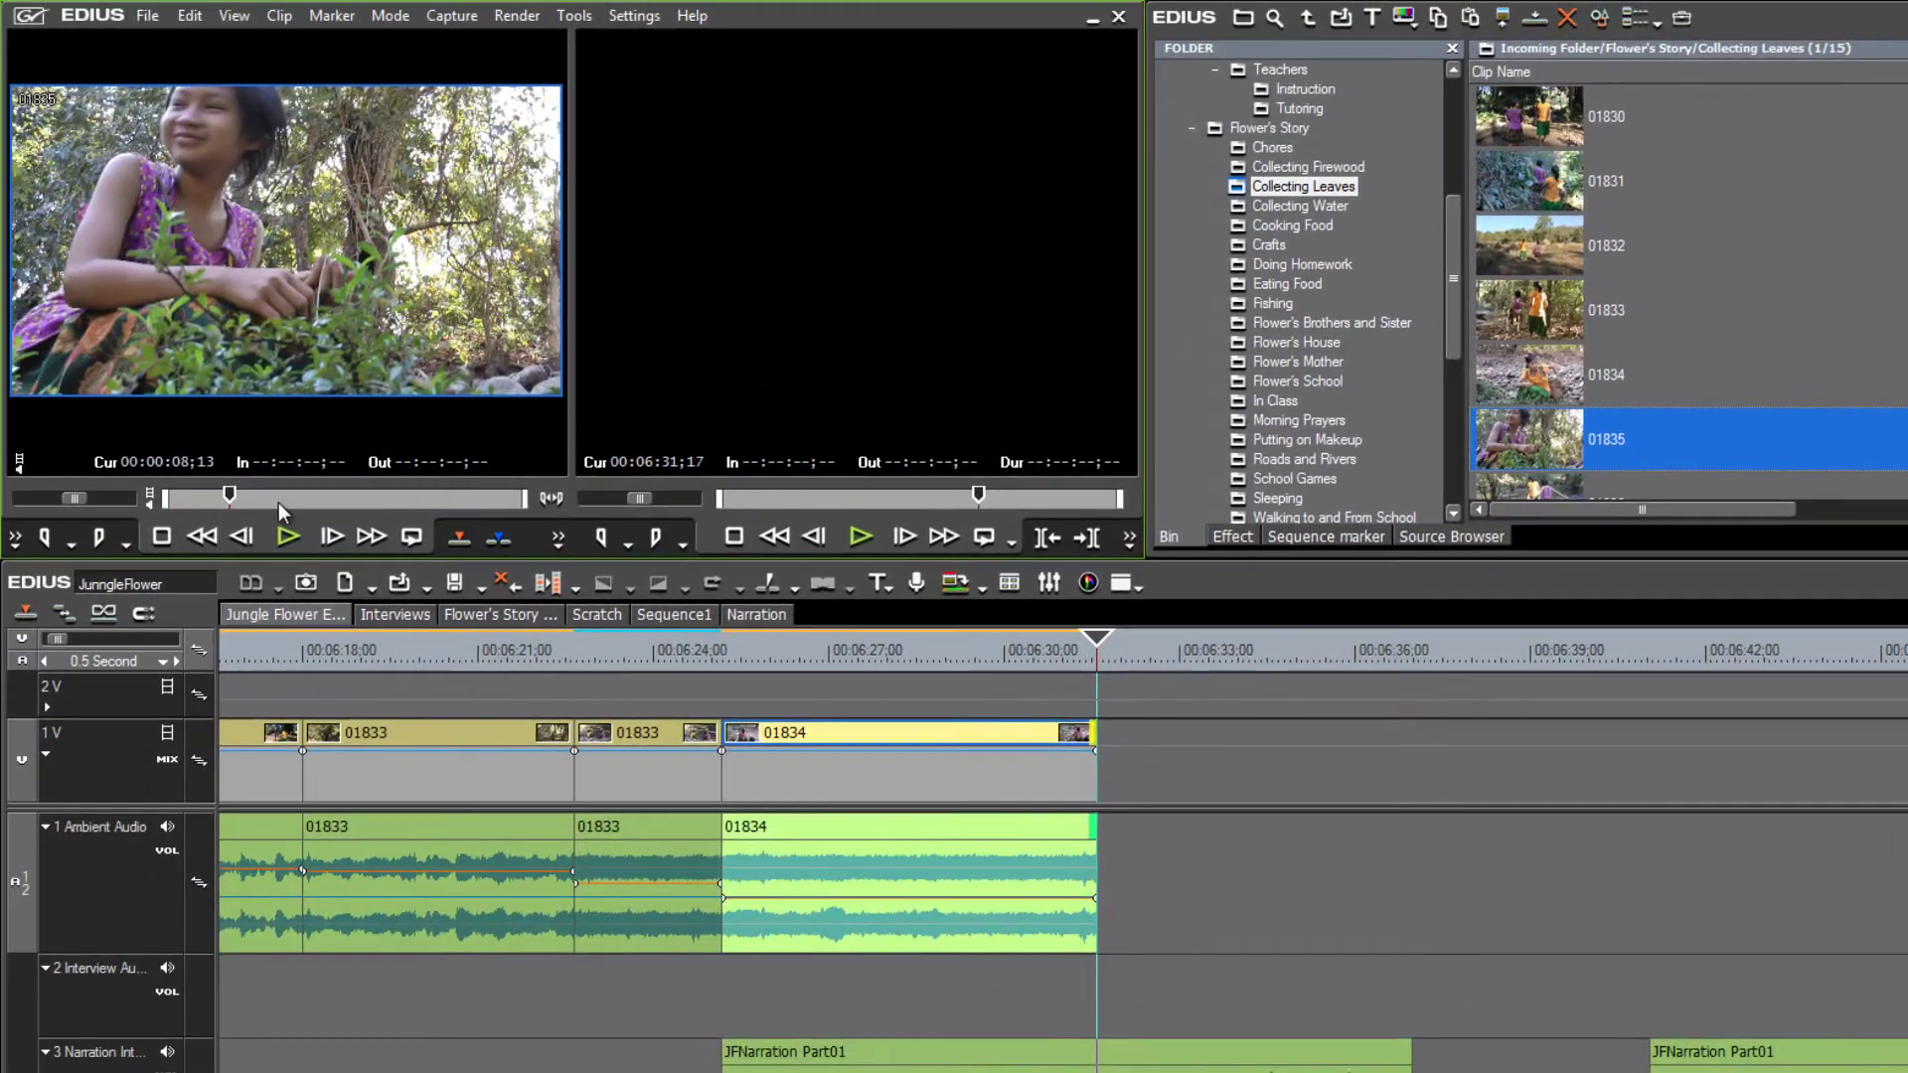
drag(278, 502, 338, 504)
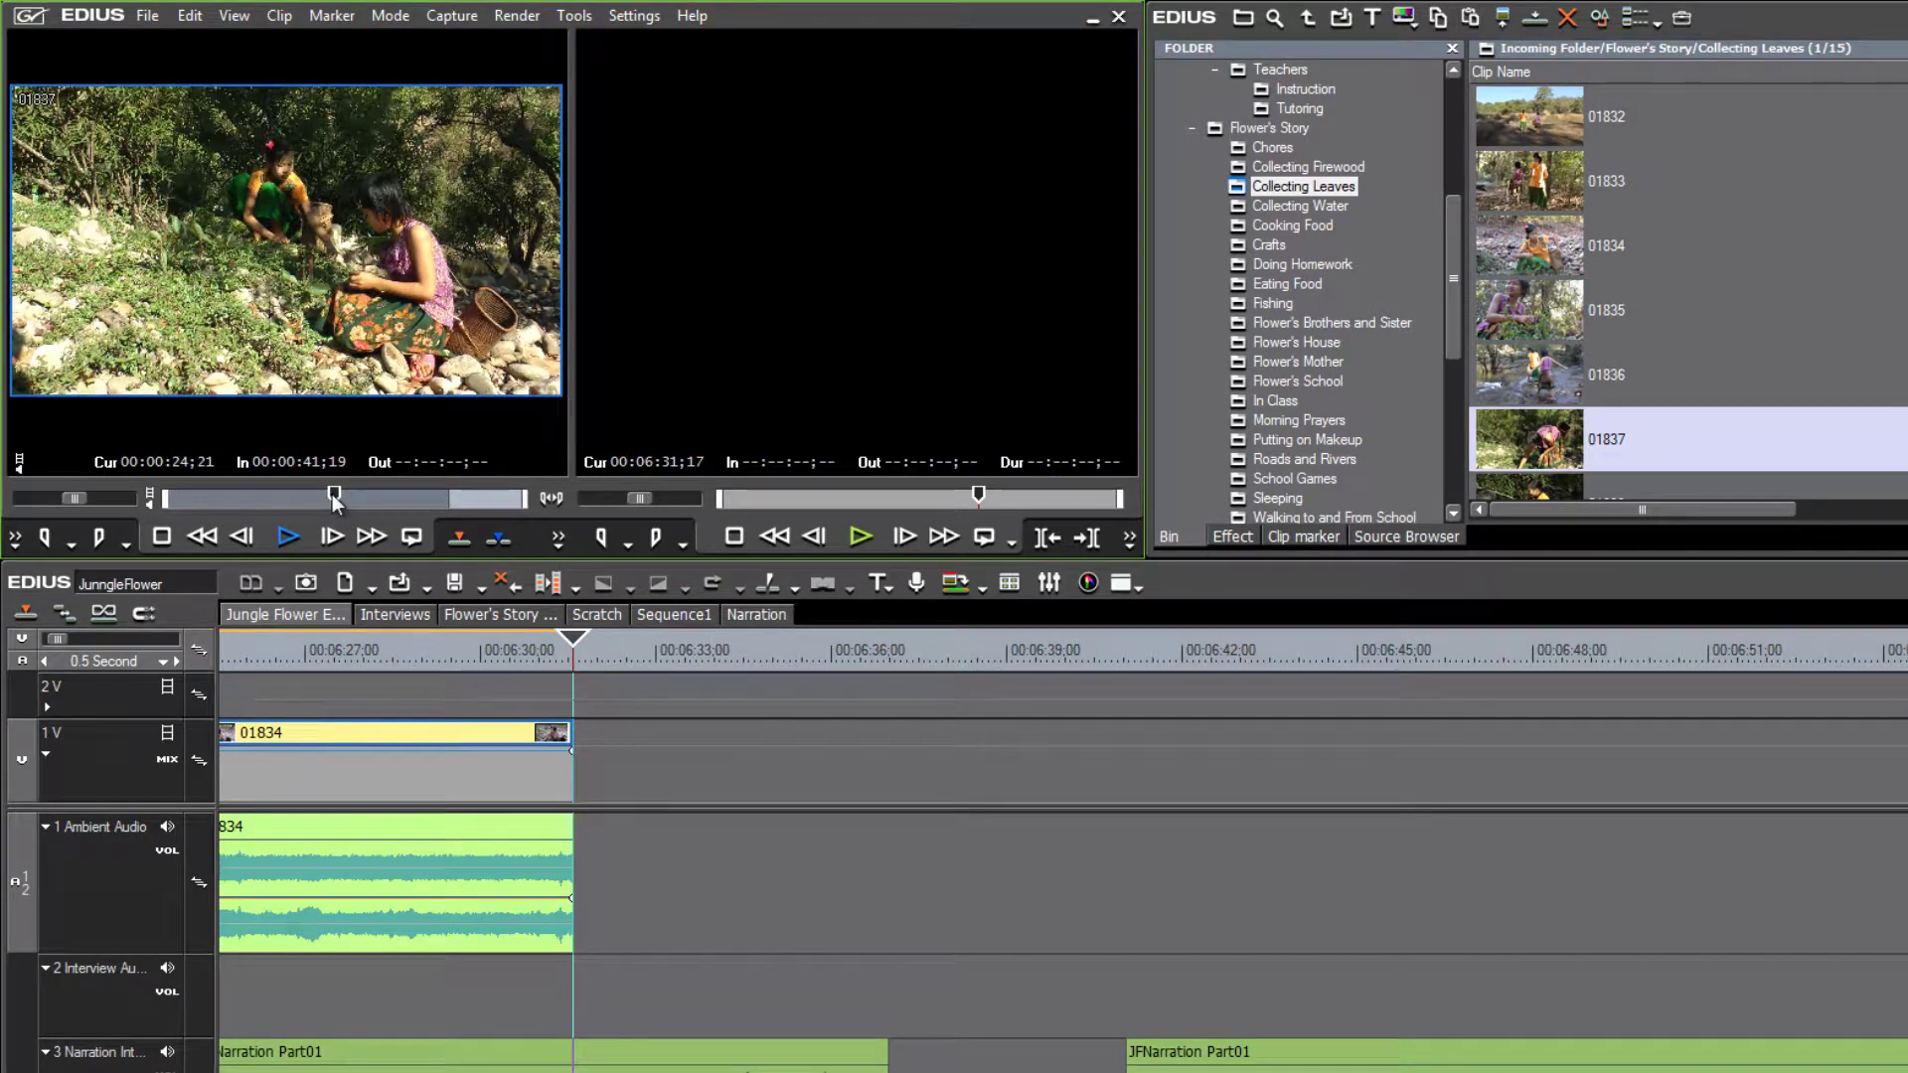
Mark clip 01837 from 00:00:23;21 to 00:00:30;02 and place it on 1 V and 1 Ambient Audio at 00:06:31;17
drag(333, 496, 320, 496)
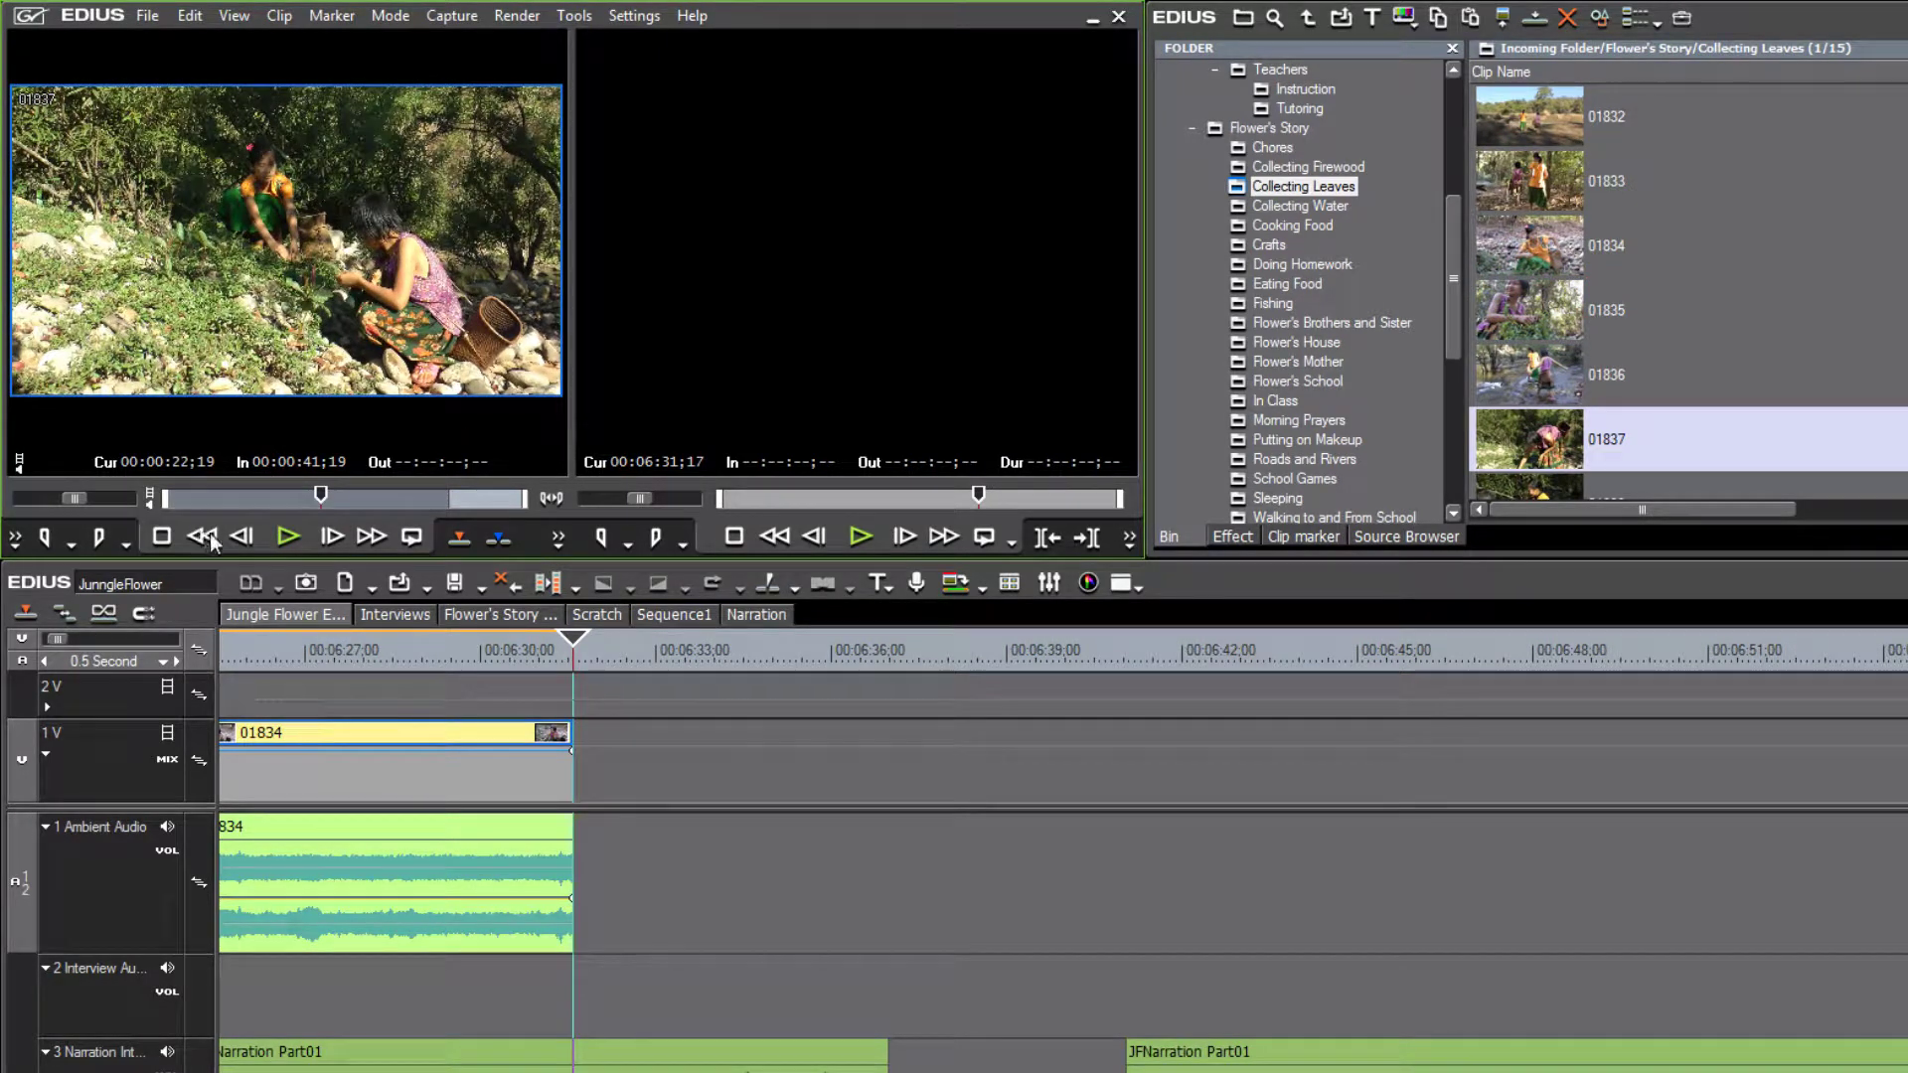
click(44, 537)
drag(330, 499, 371, 499)
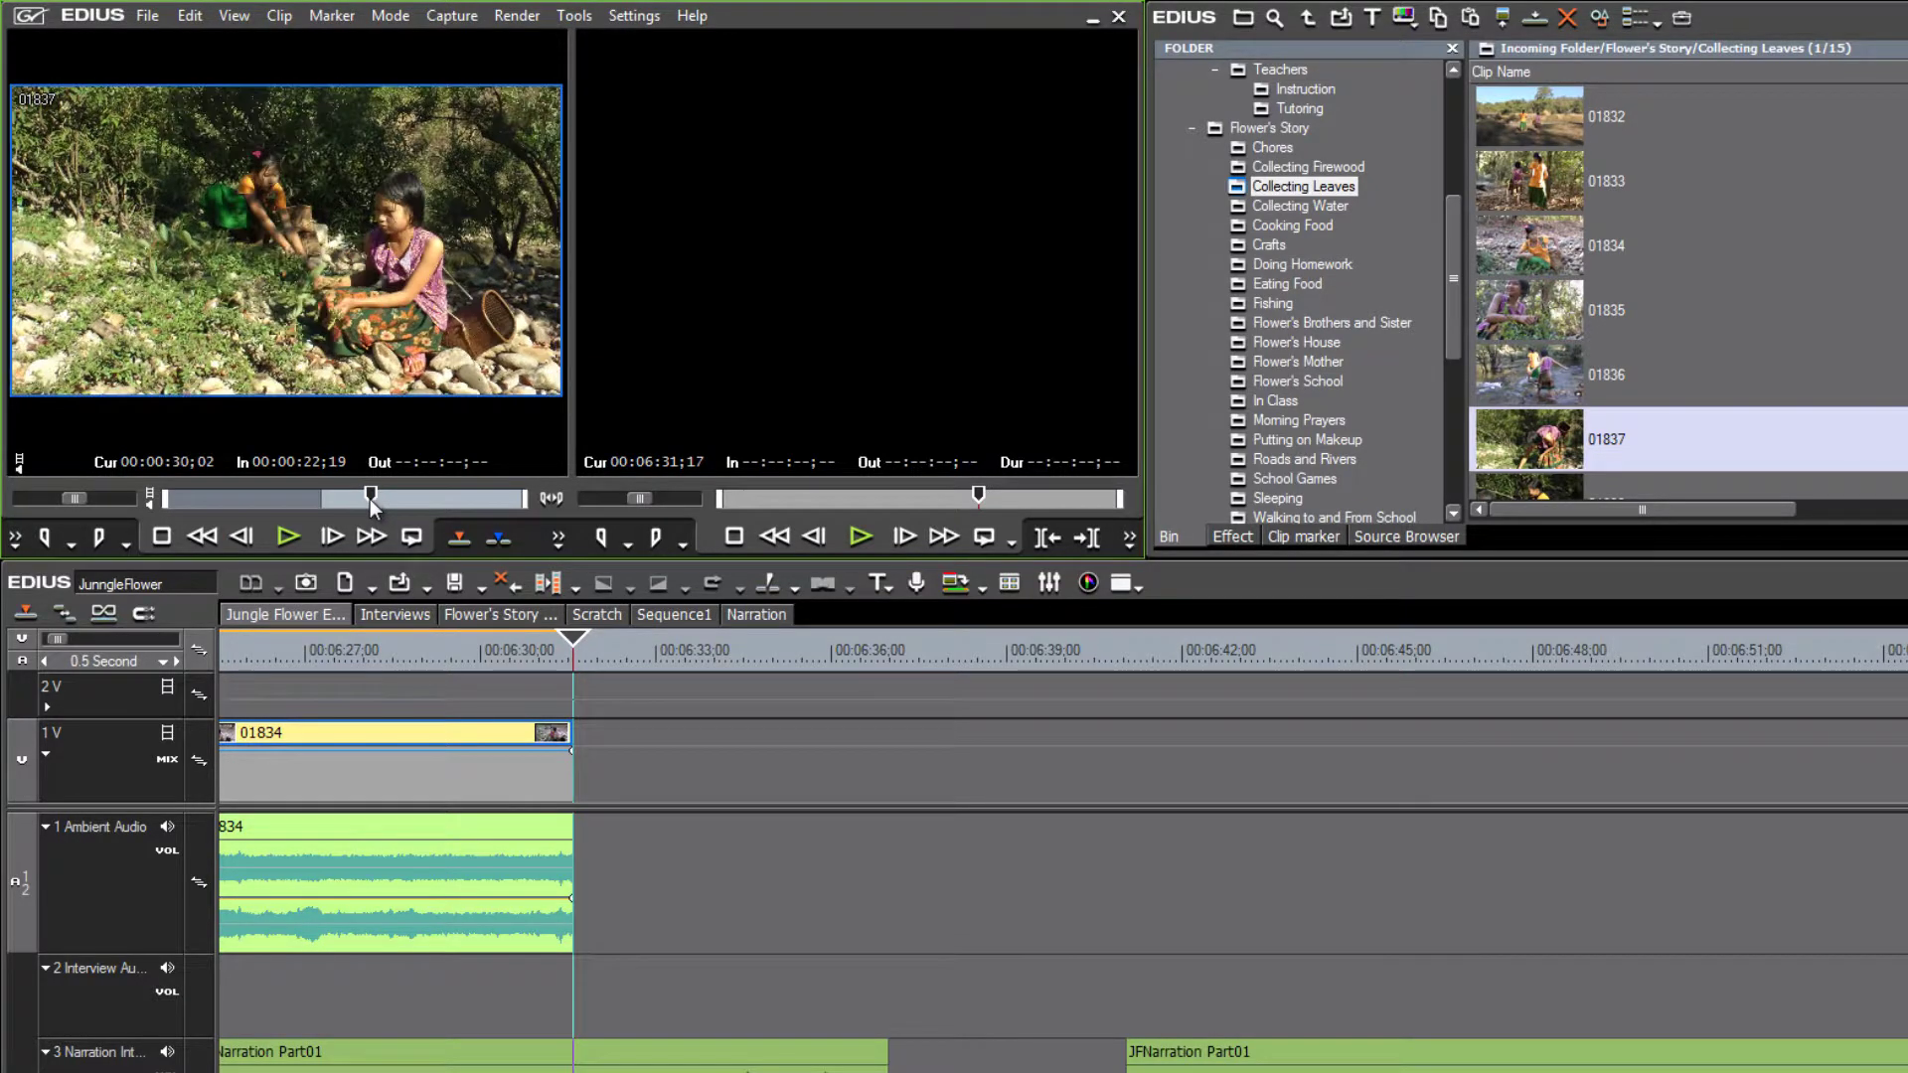
drag(330, 509, 339, 508)
click(98, 537)
mouse_move(190, 426)
mouse_down()
mouse_move(712, 569)
mouse_move(619, 789)
mouse_move(586, 779)
mouse_up()
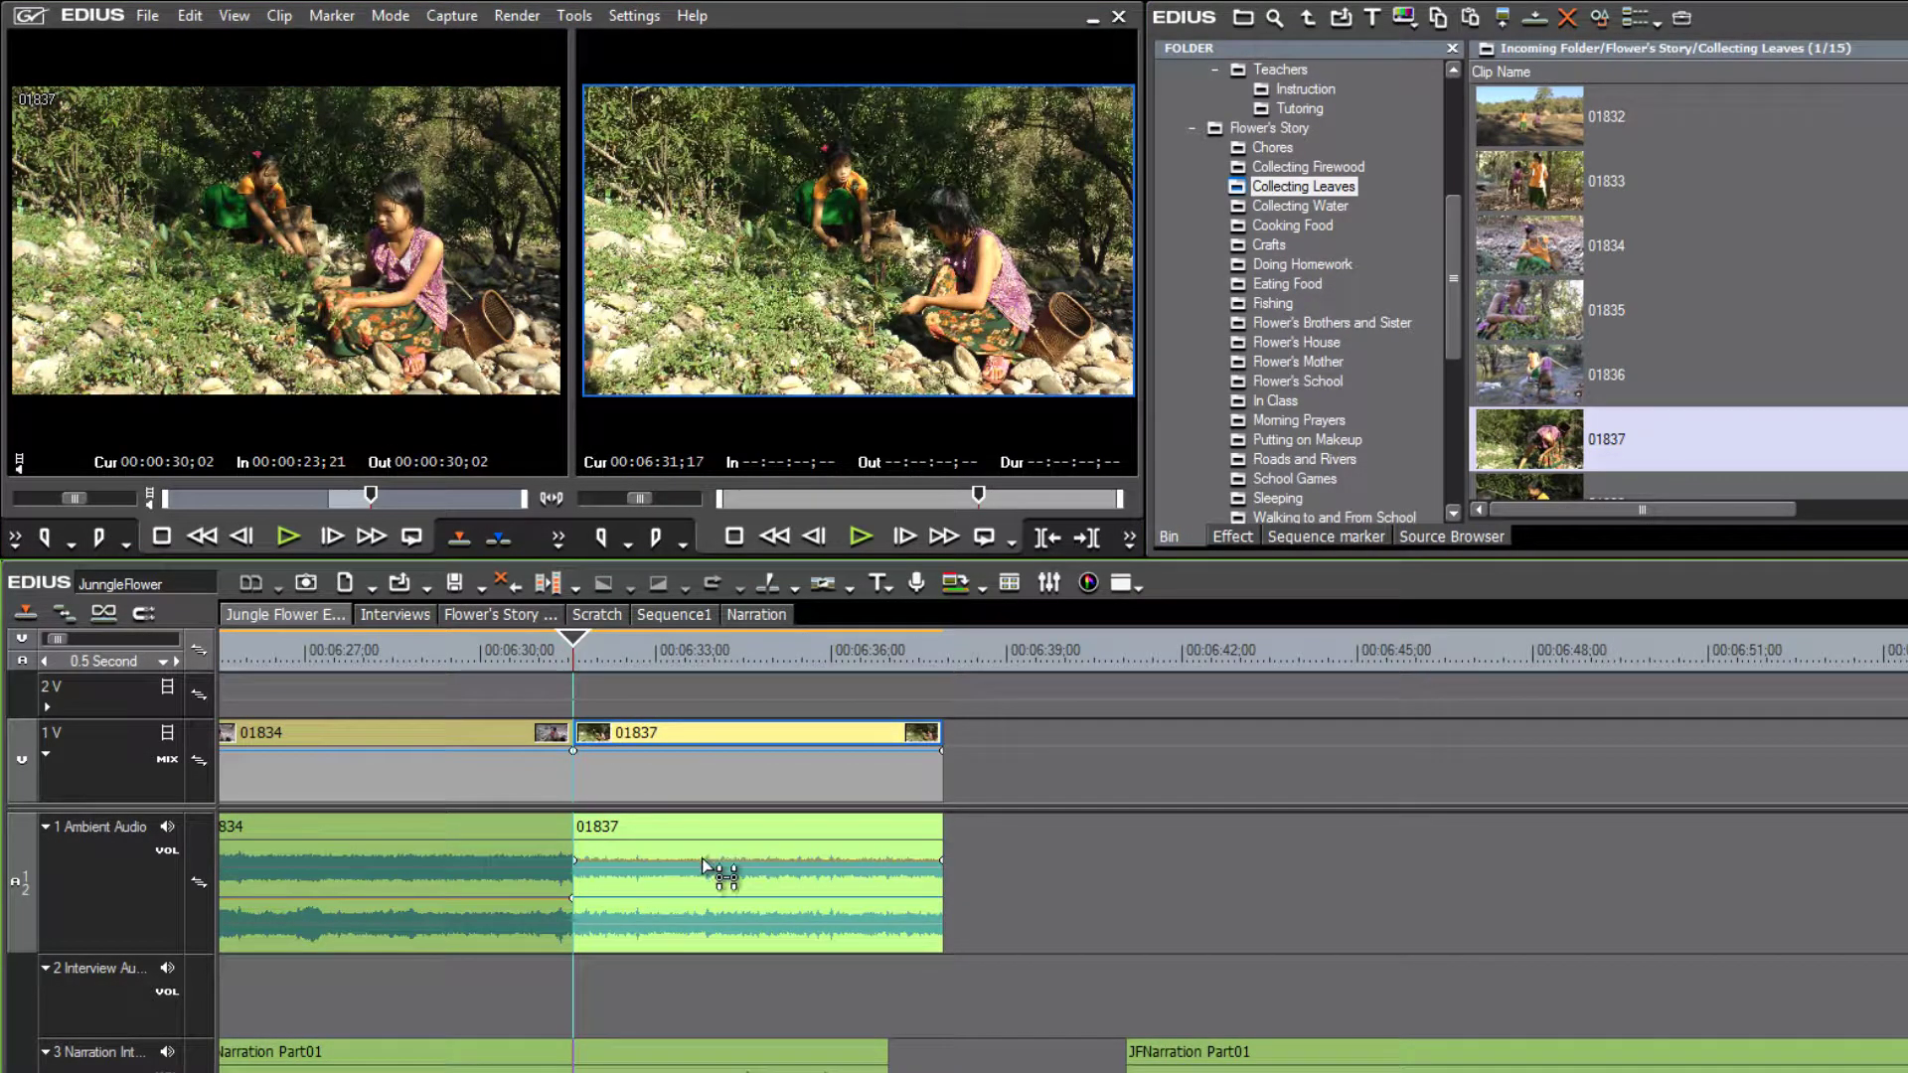
Lower the volume line of clip 01837 on 1 Ambient Audio and play across the cut from clip 01834
drag(702, 860, 700, 891)
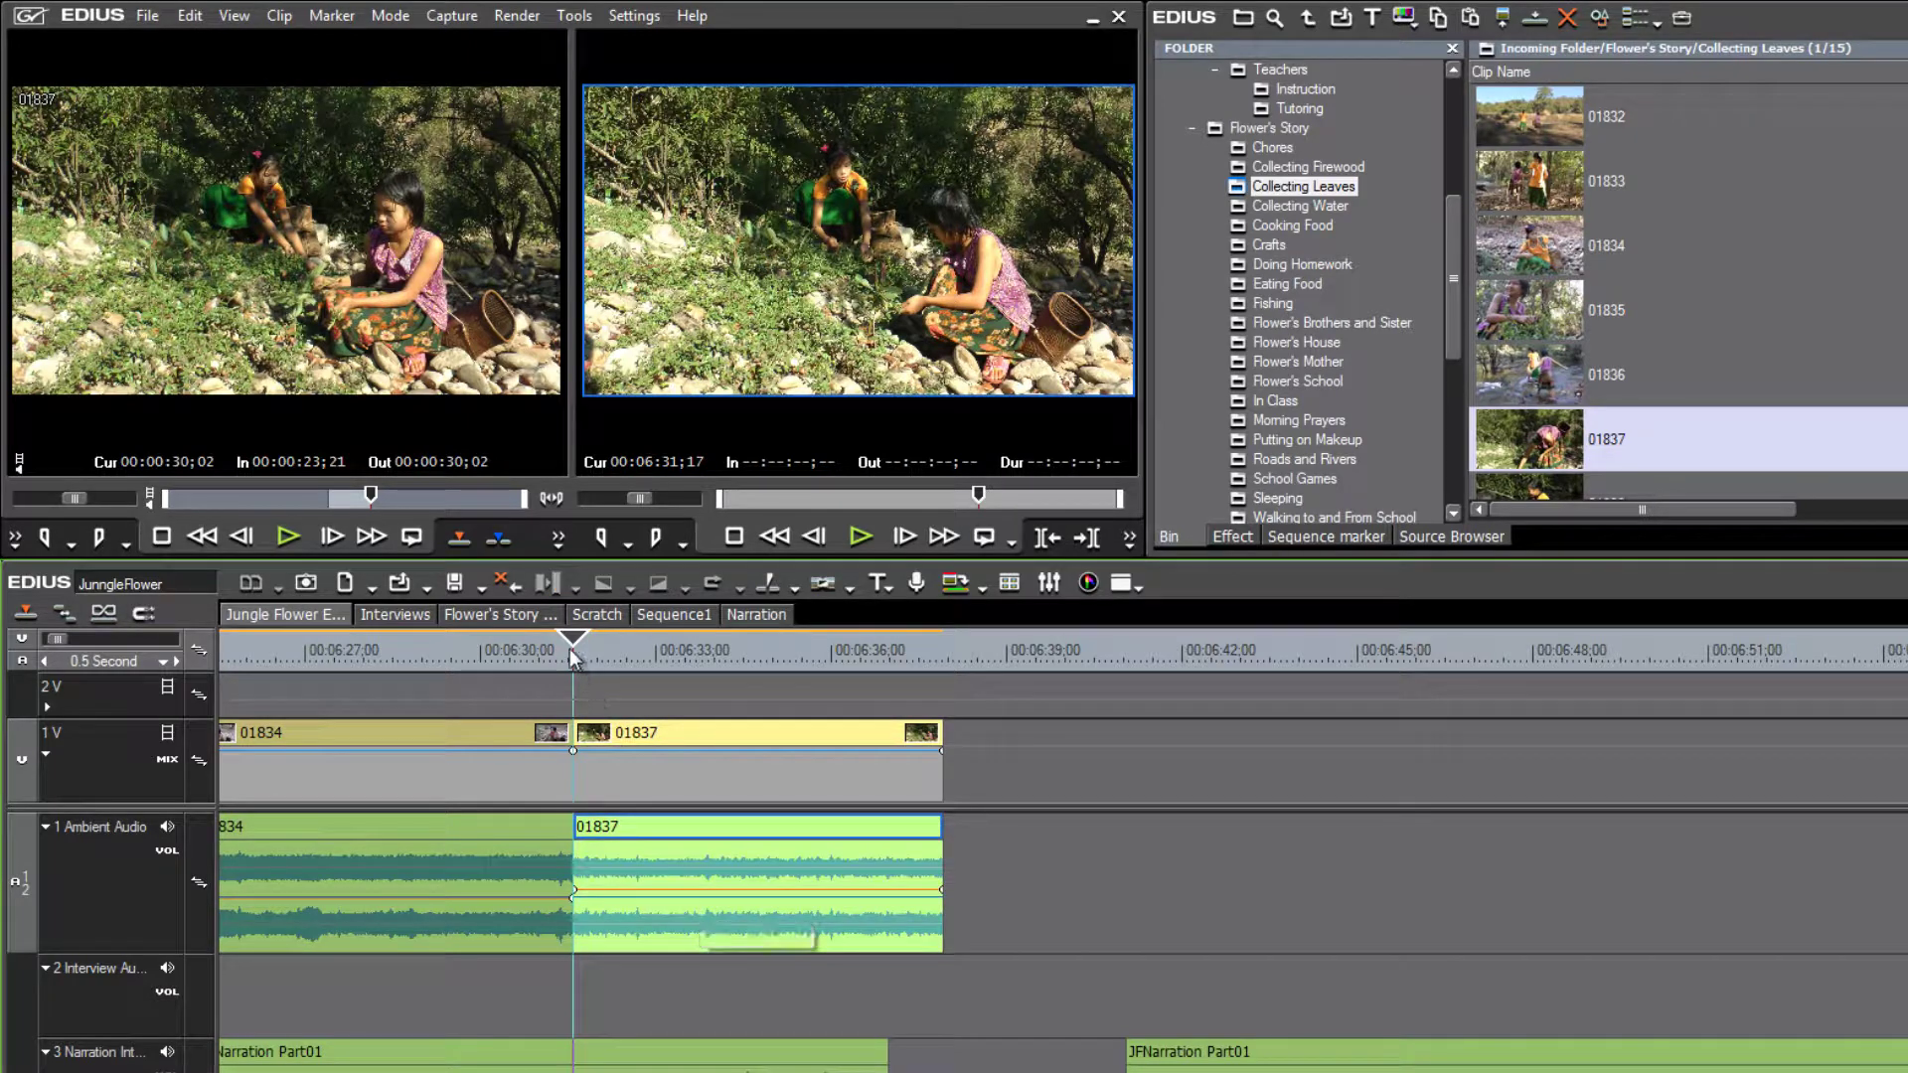
drag(571, 653, 527, 646)
key(space)
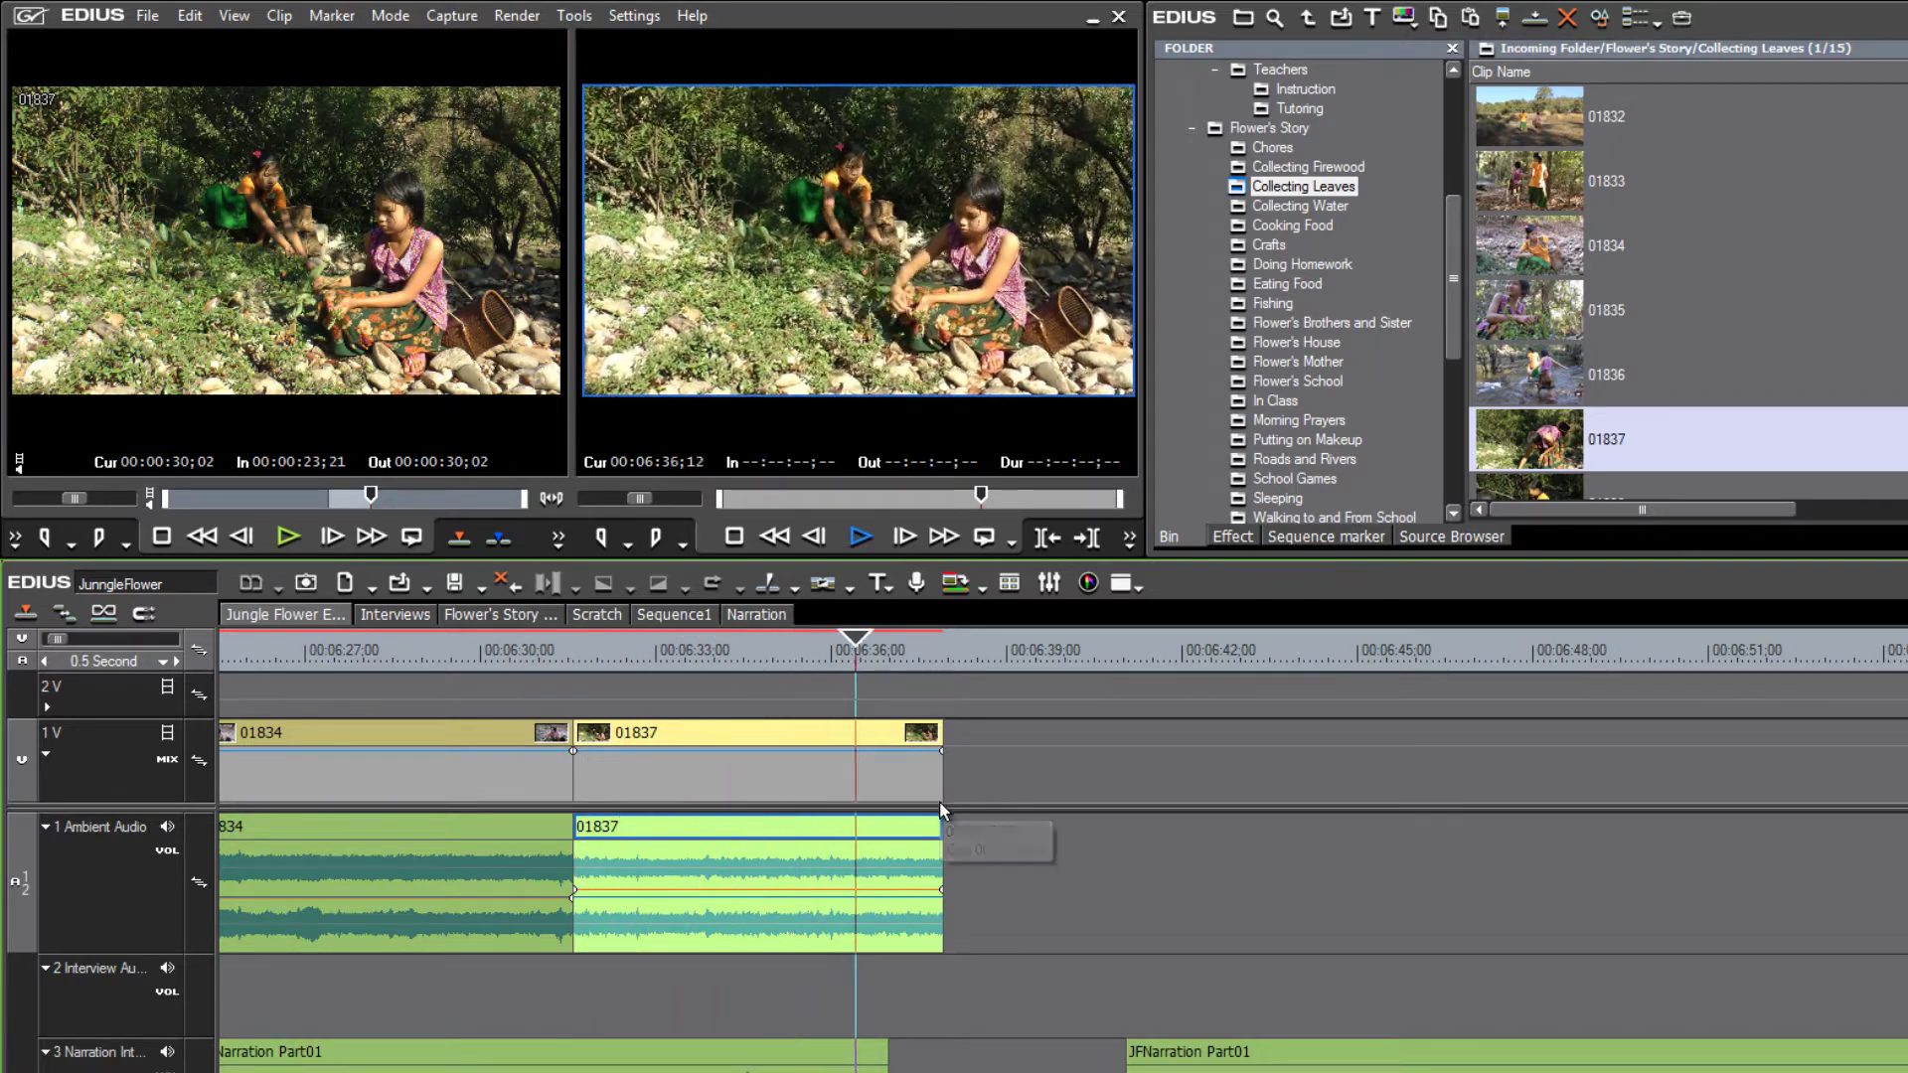
key(space)
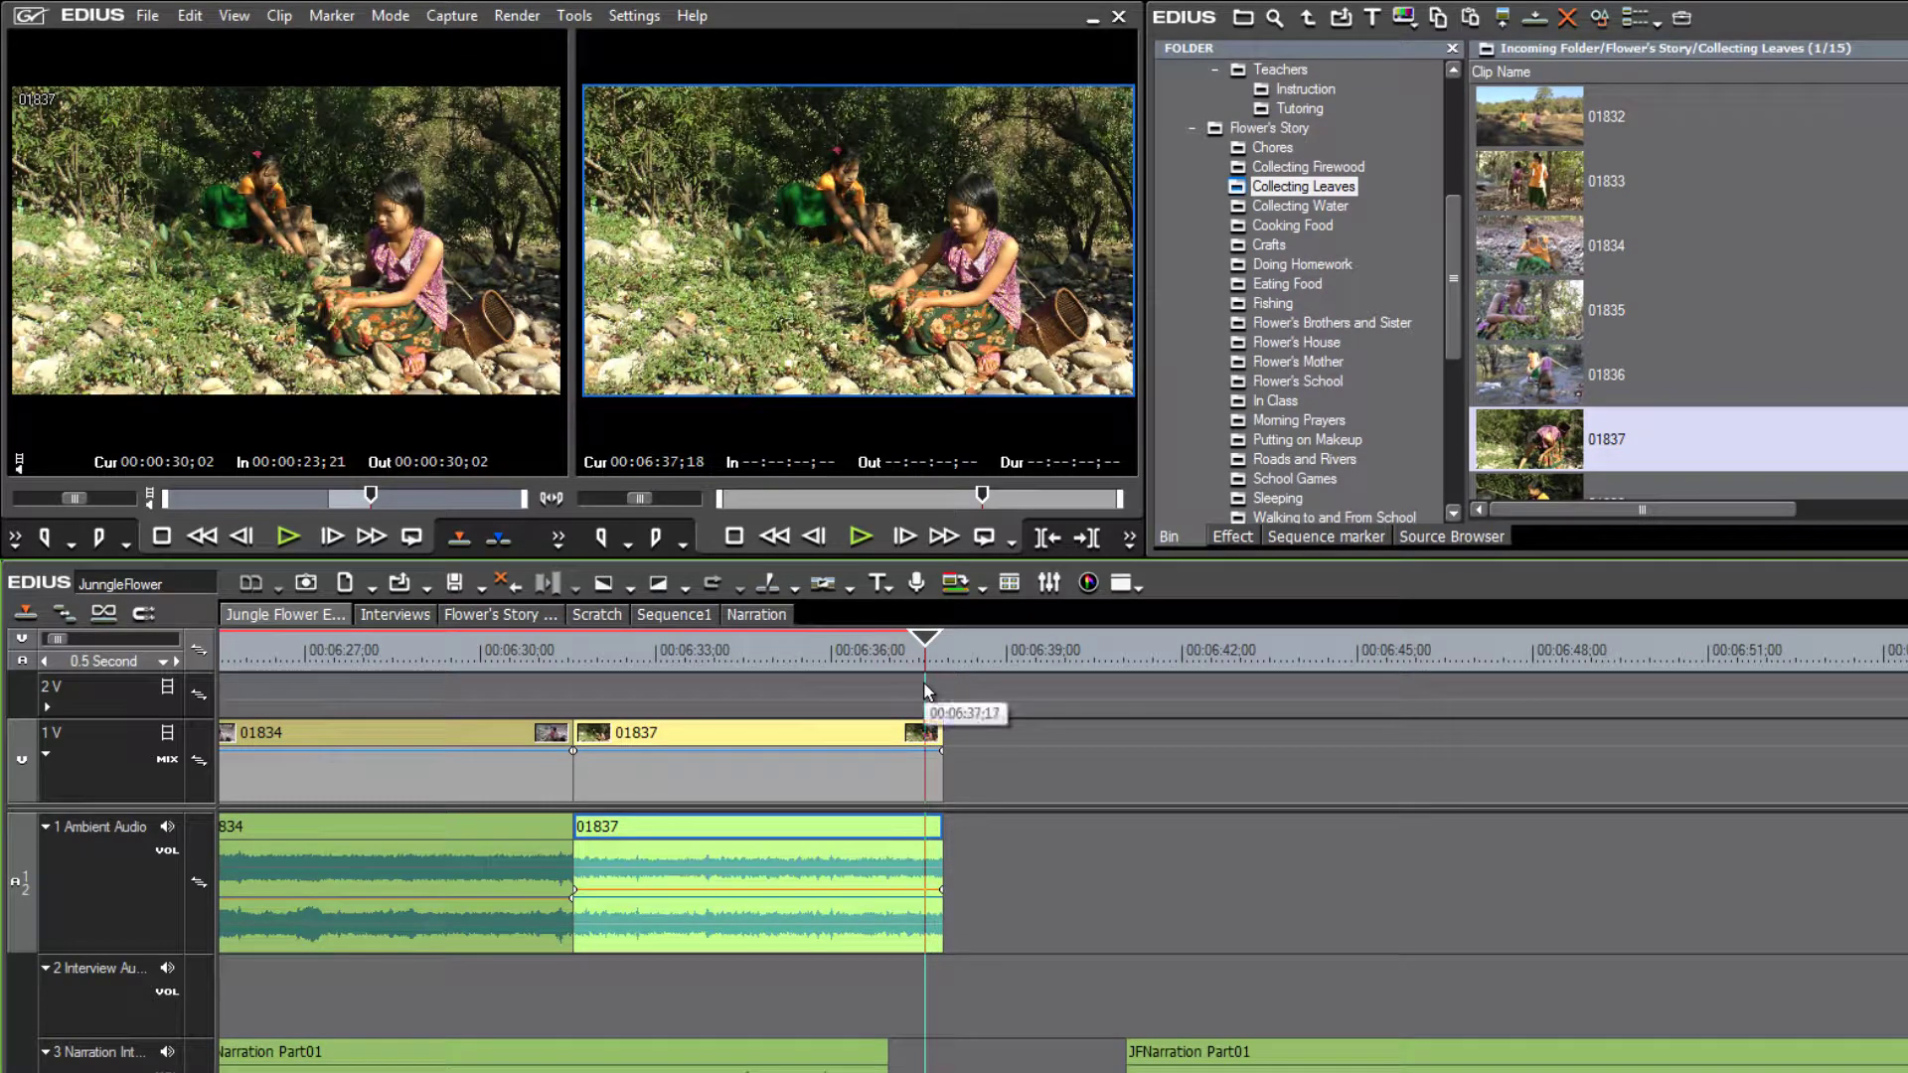
click(409, 651)
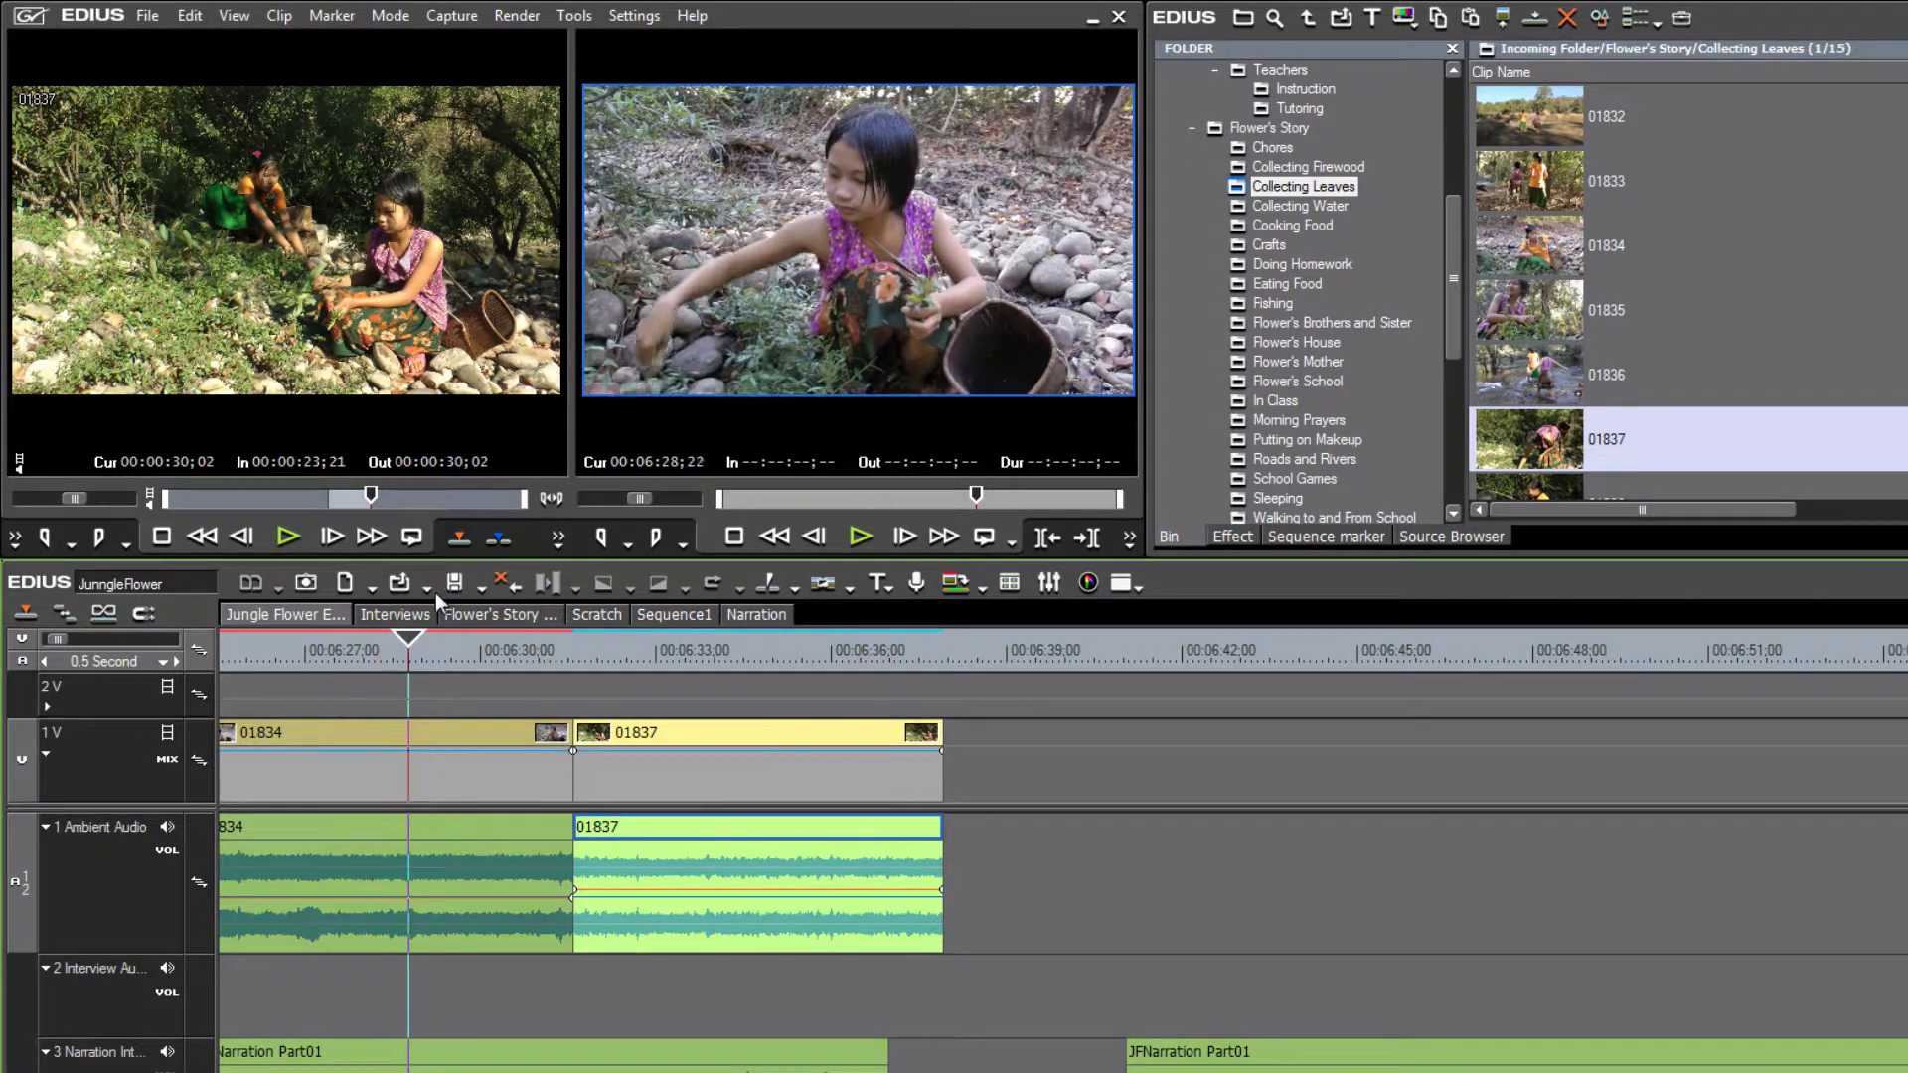
key(space)
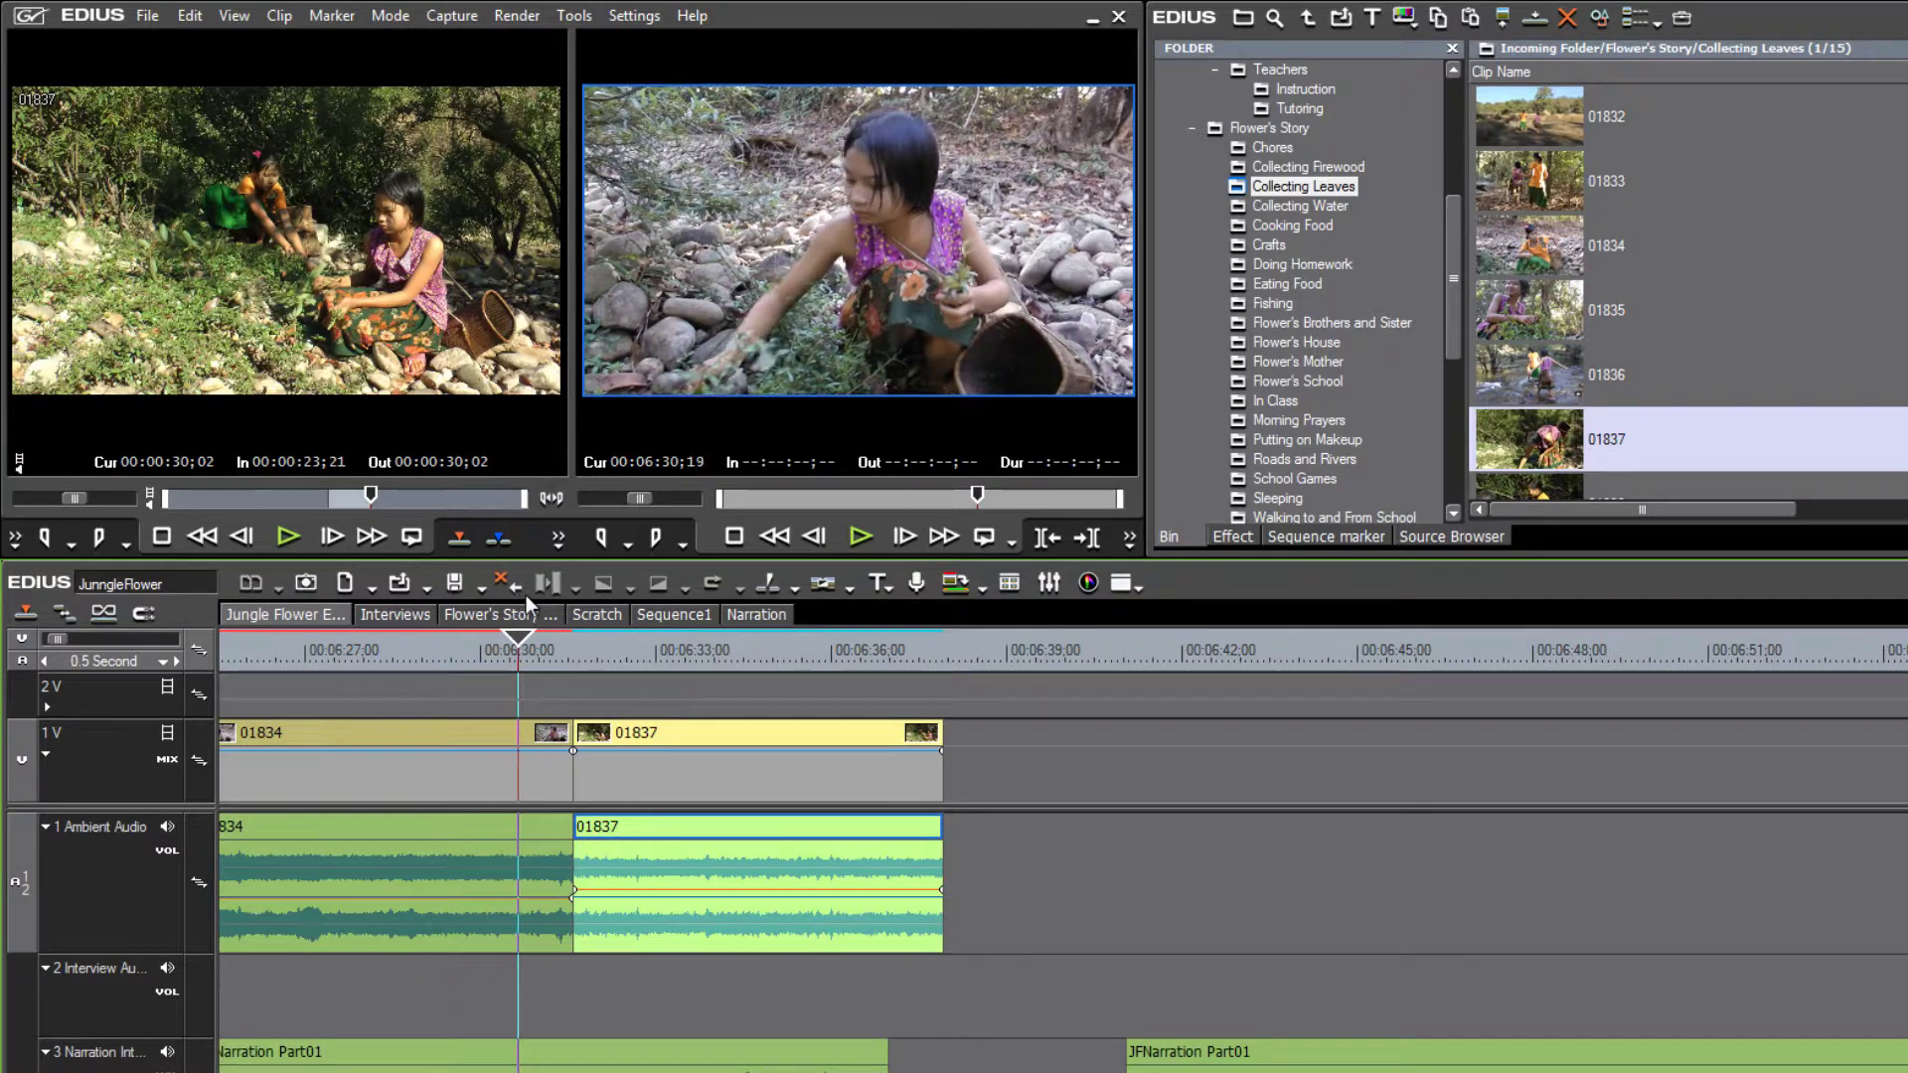
Review clip 01837 against the end of the narration, the music volume curve and the start of the next narration clip
drag(674, 648, 765, 655)
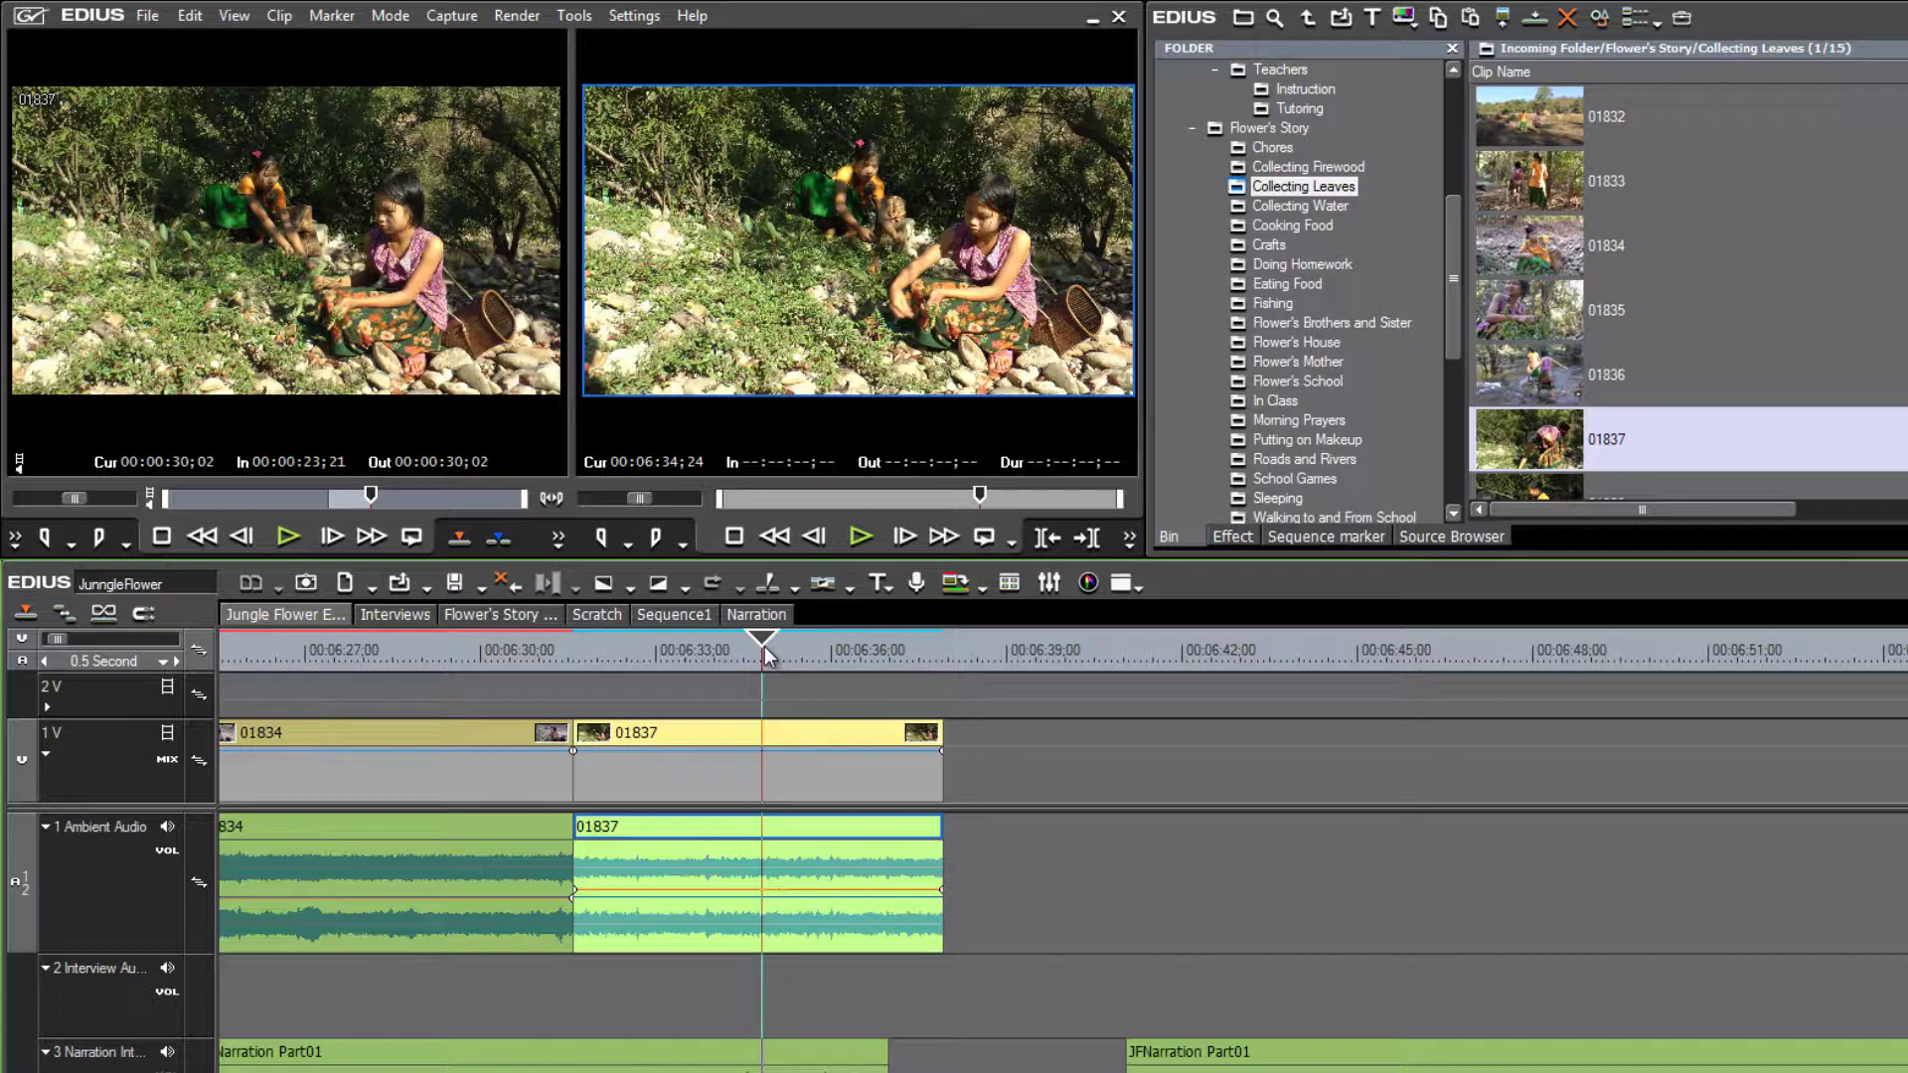
drag(767, 635, 862, 741)
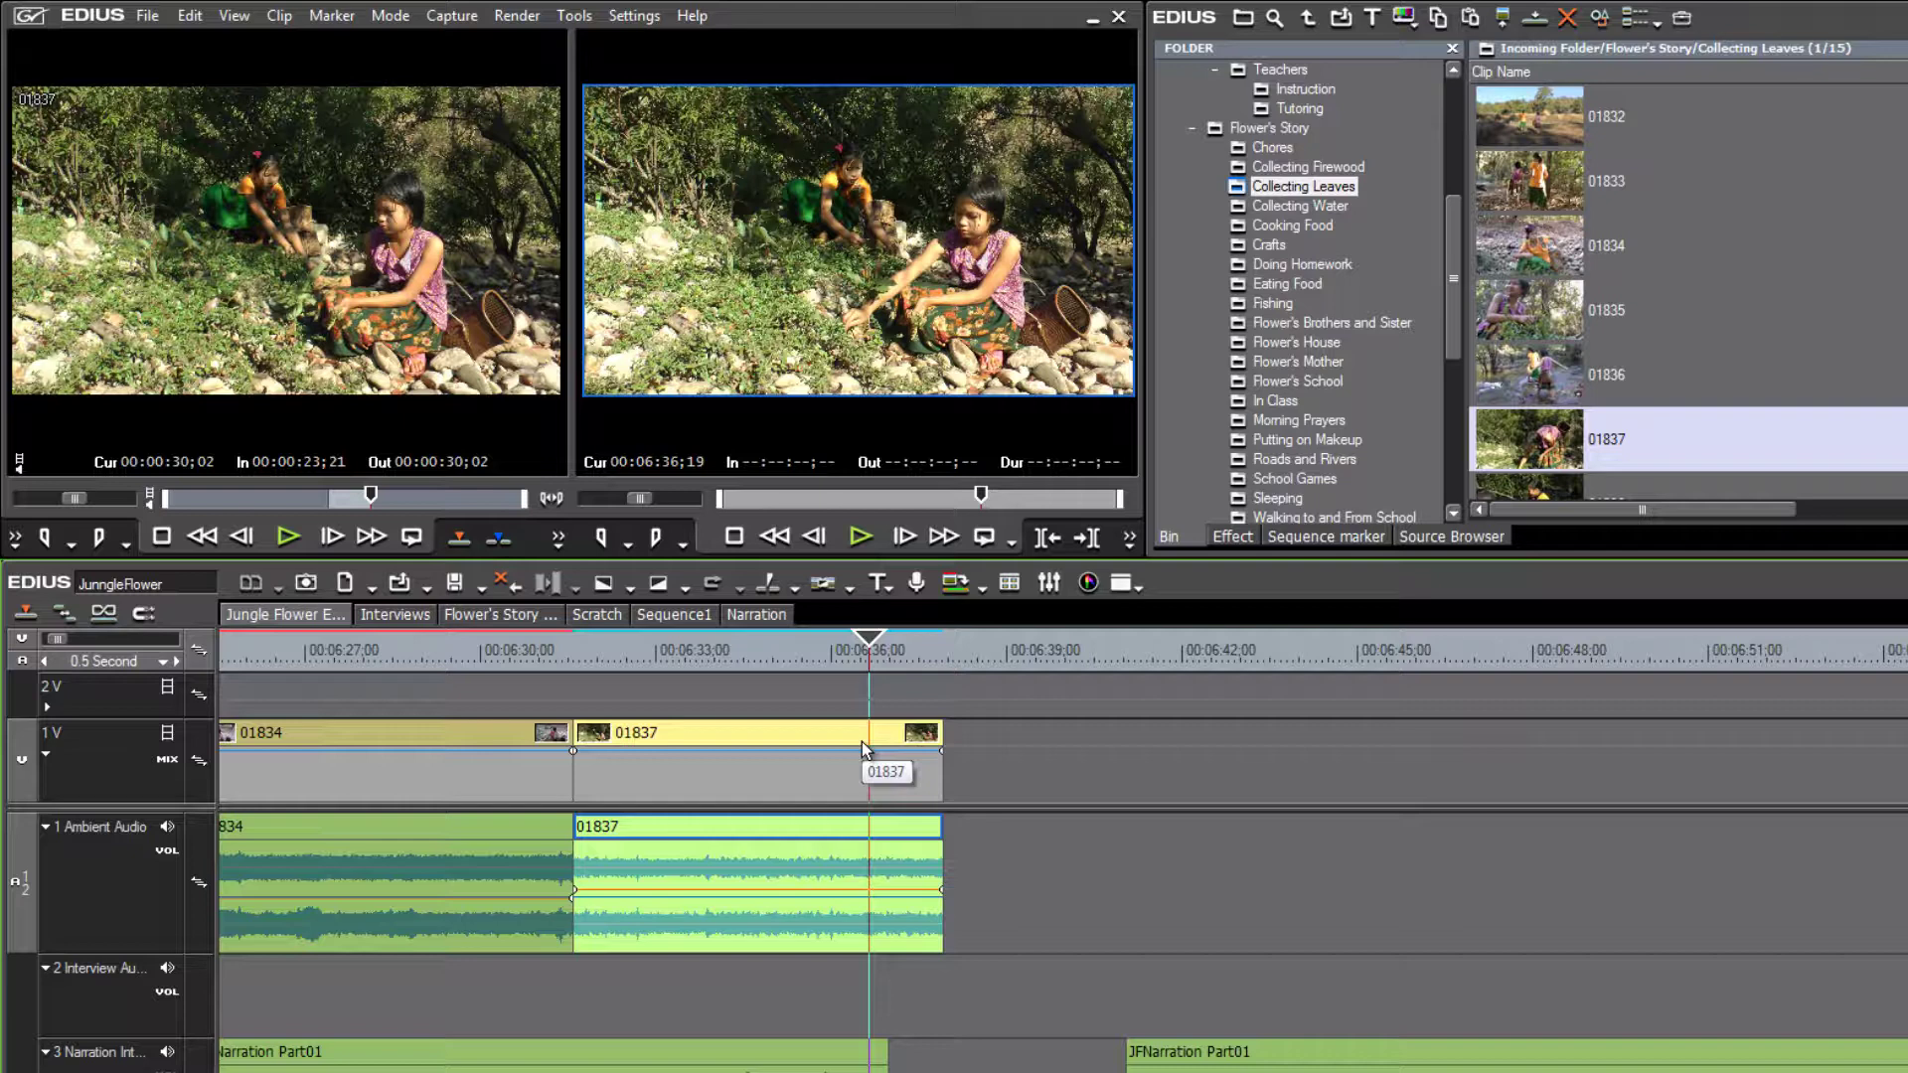
click(819, 652)
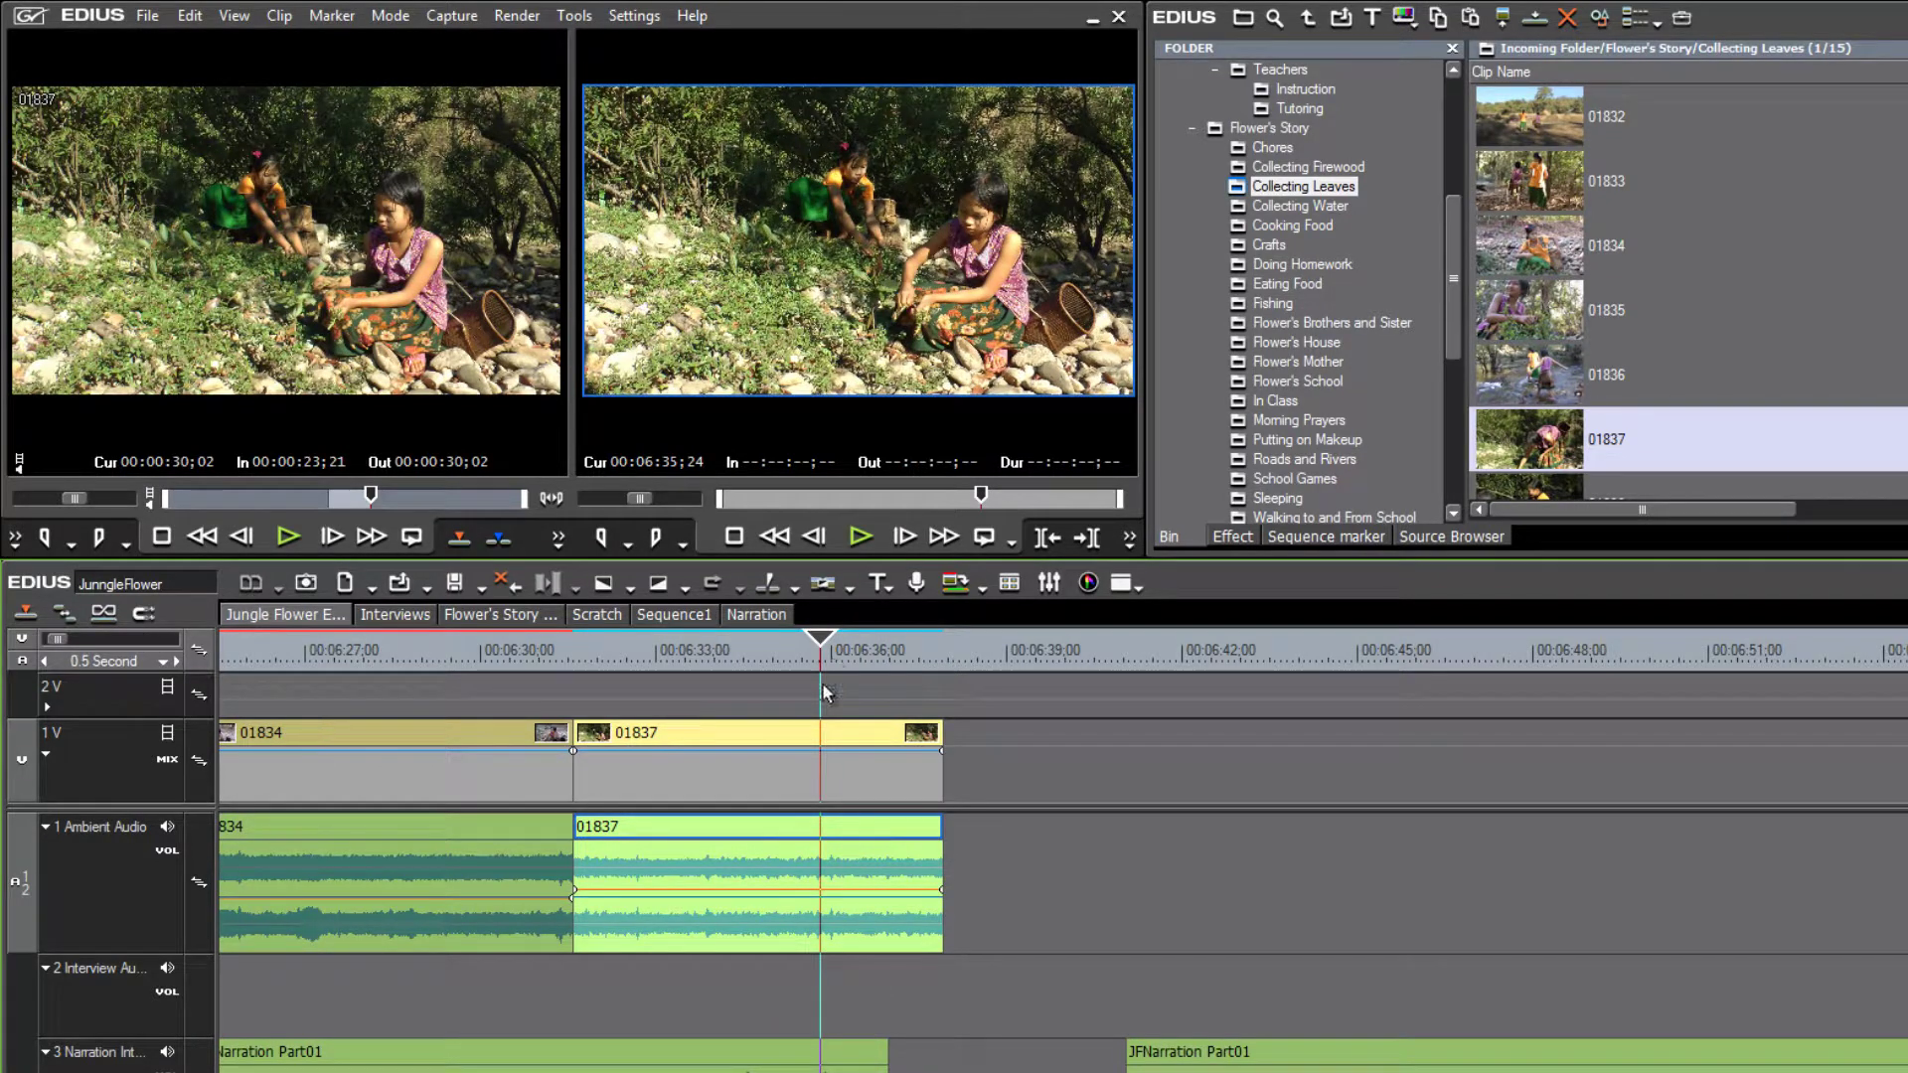
scroll(1534, 889, down, 3)
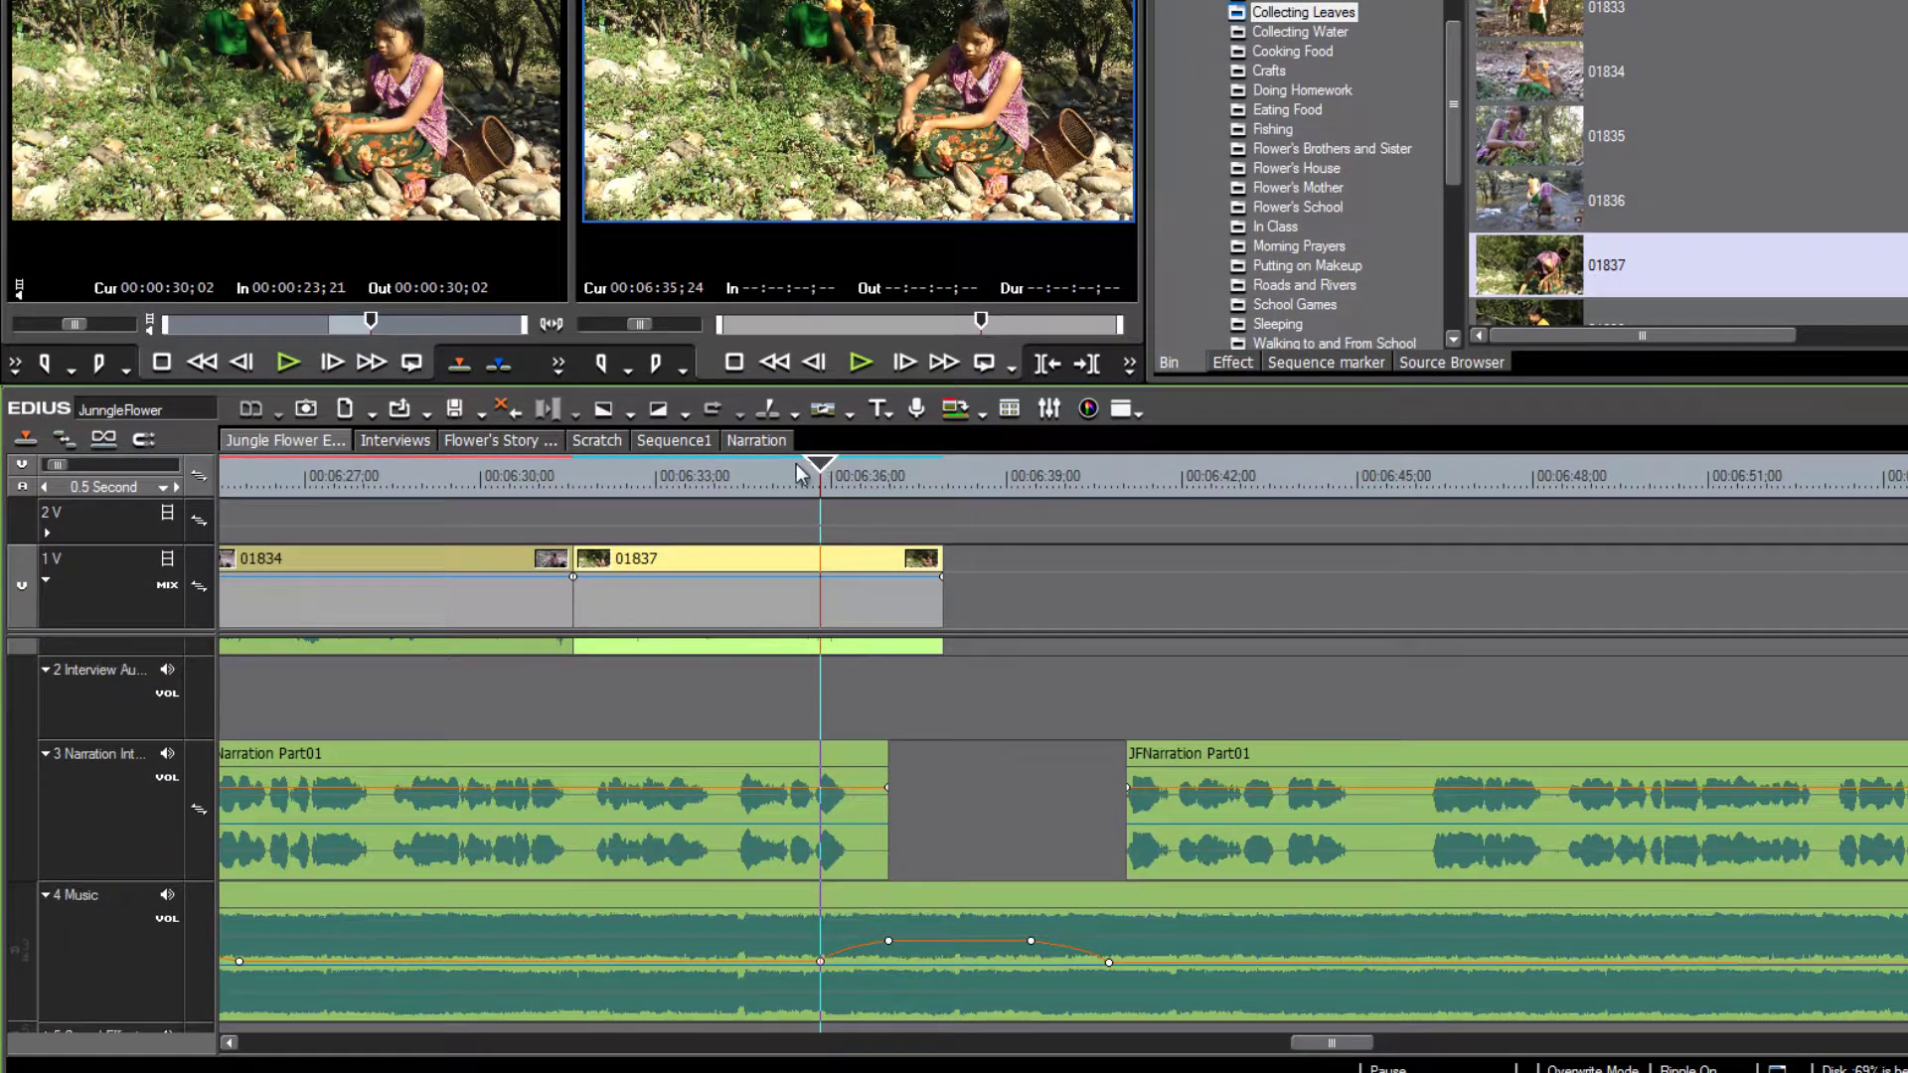
drag(821, 585, 755, 598)
drag(760, 485, 757, 487)
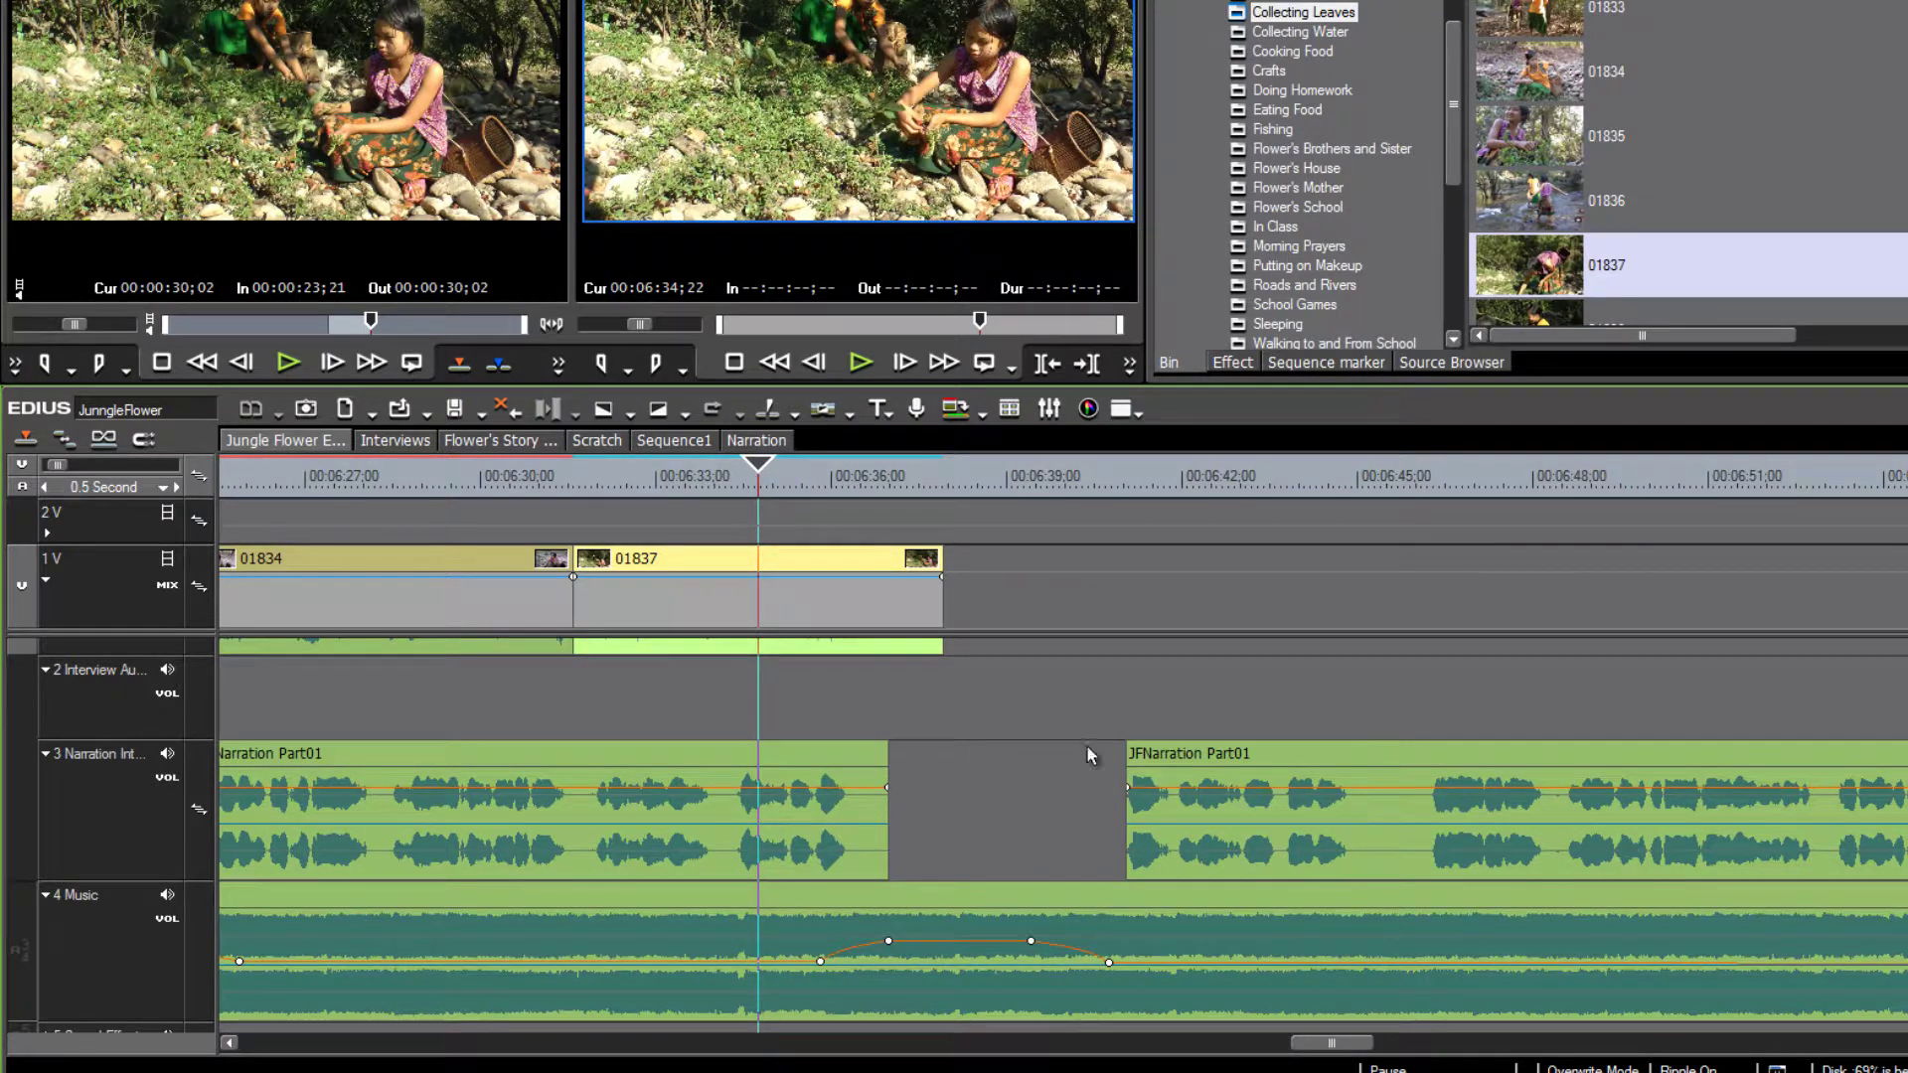
drag(760, 475, 696, 485)
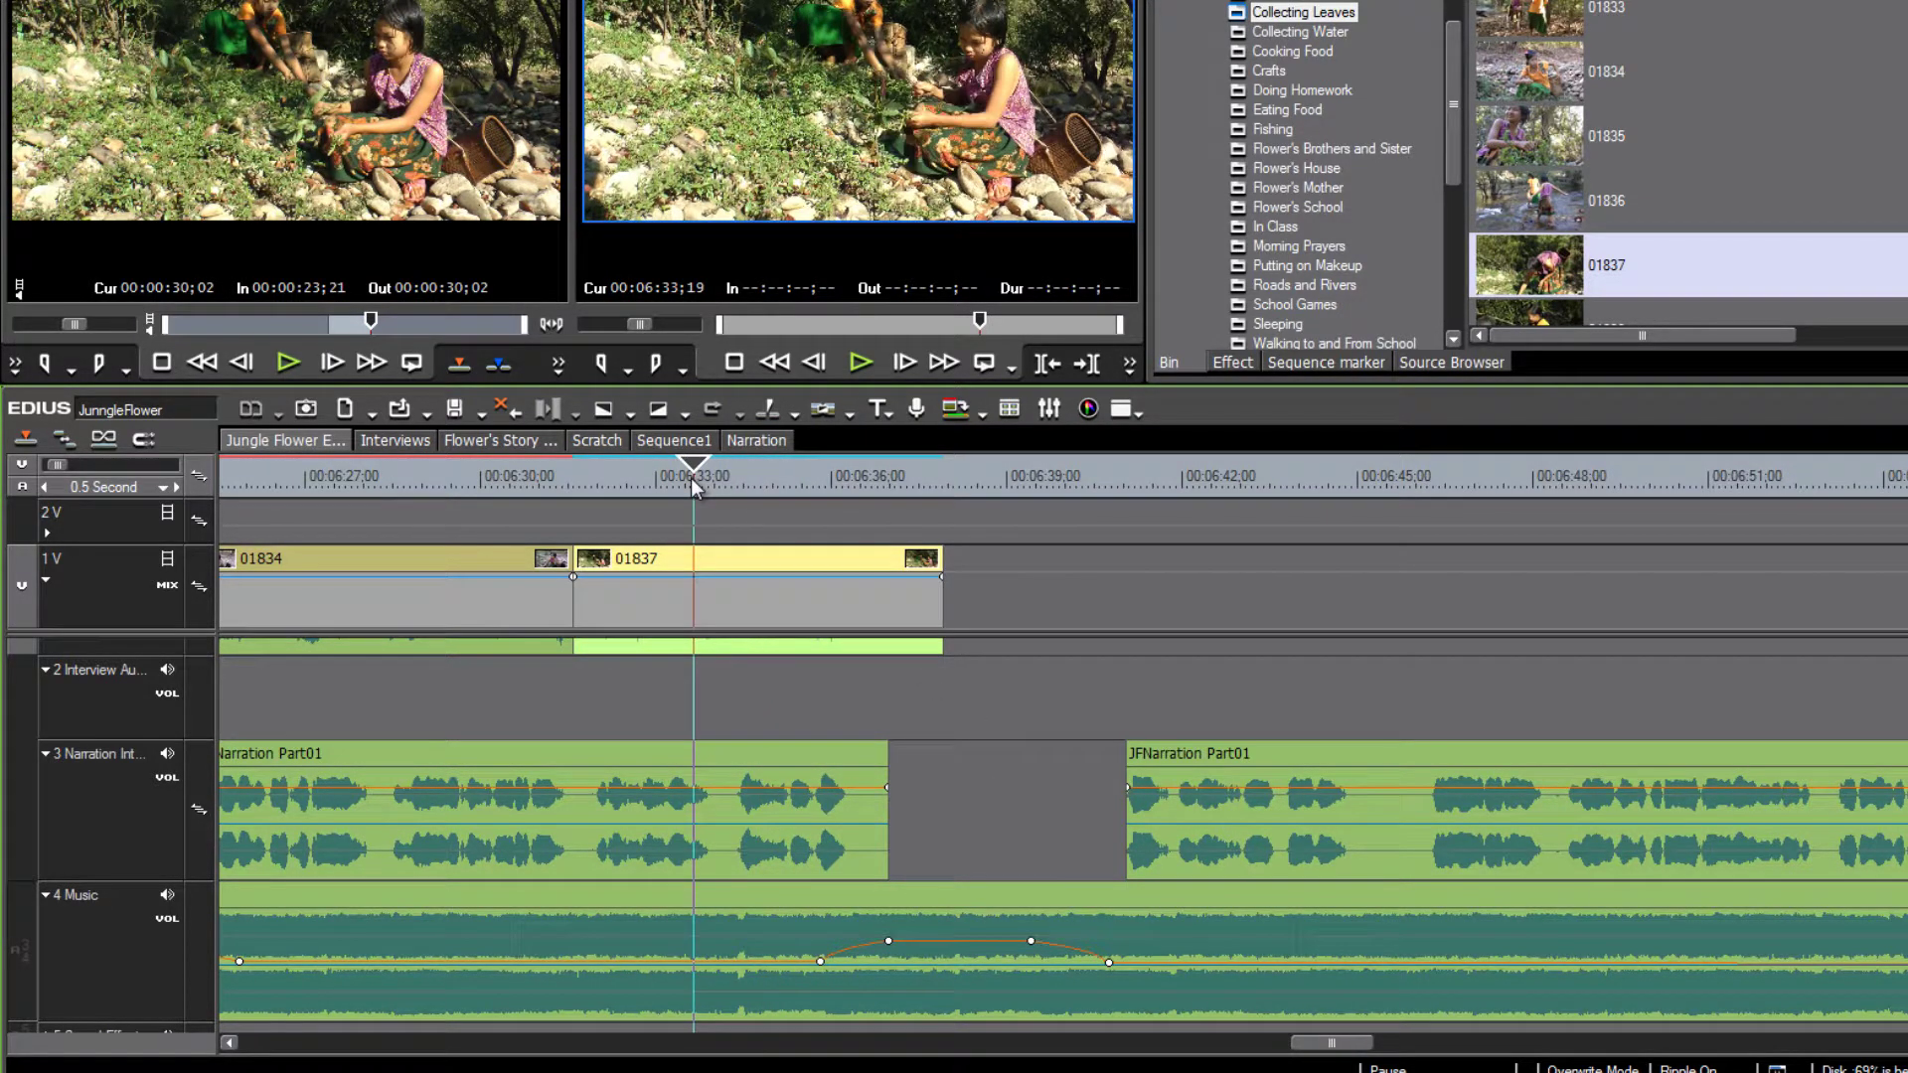
key(space)
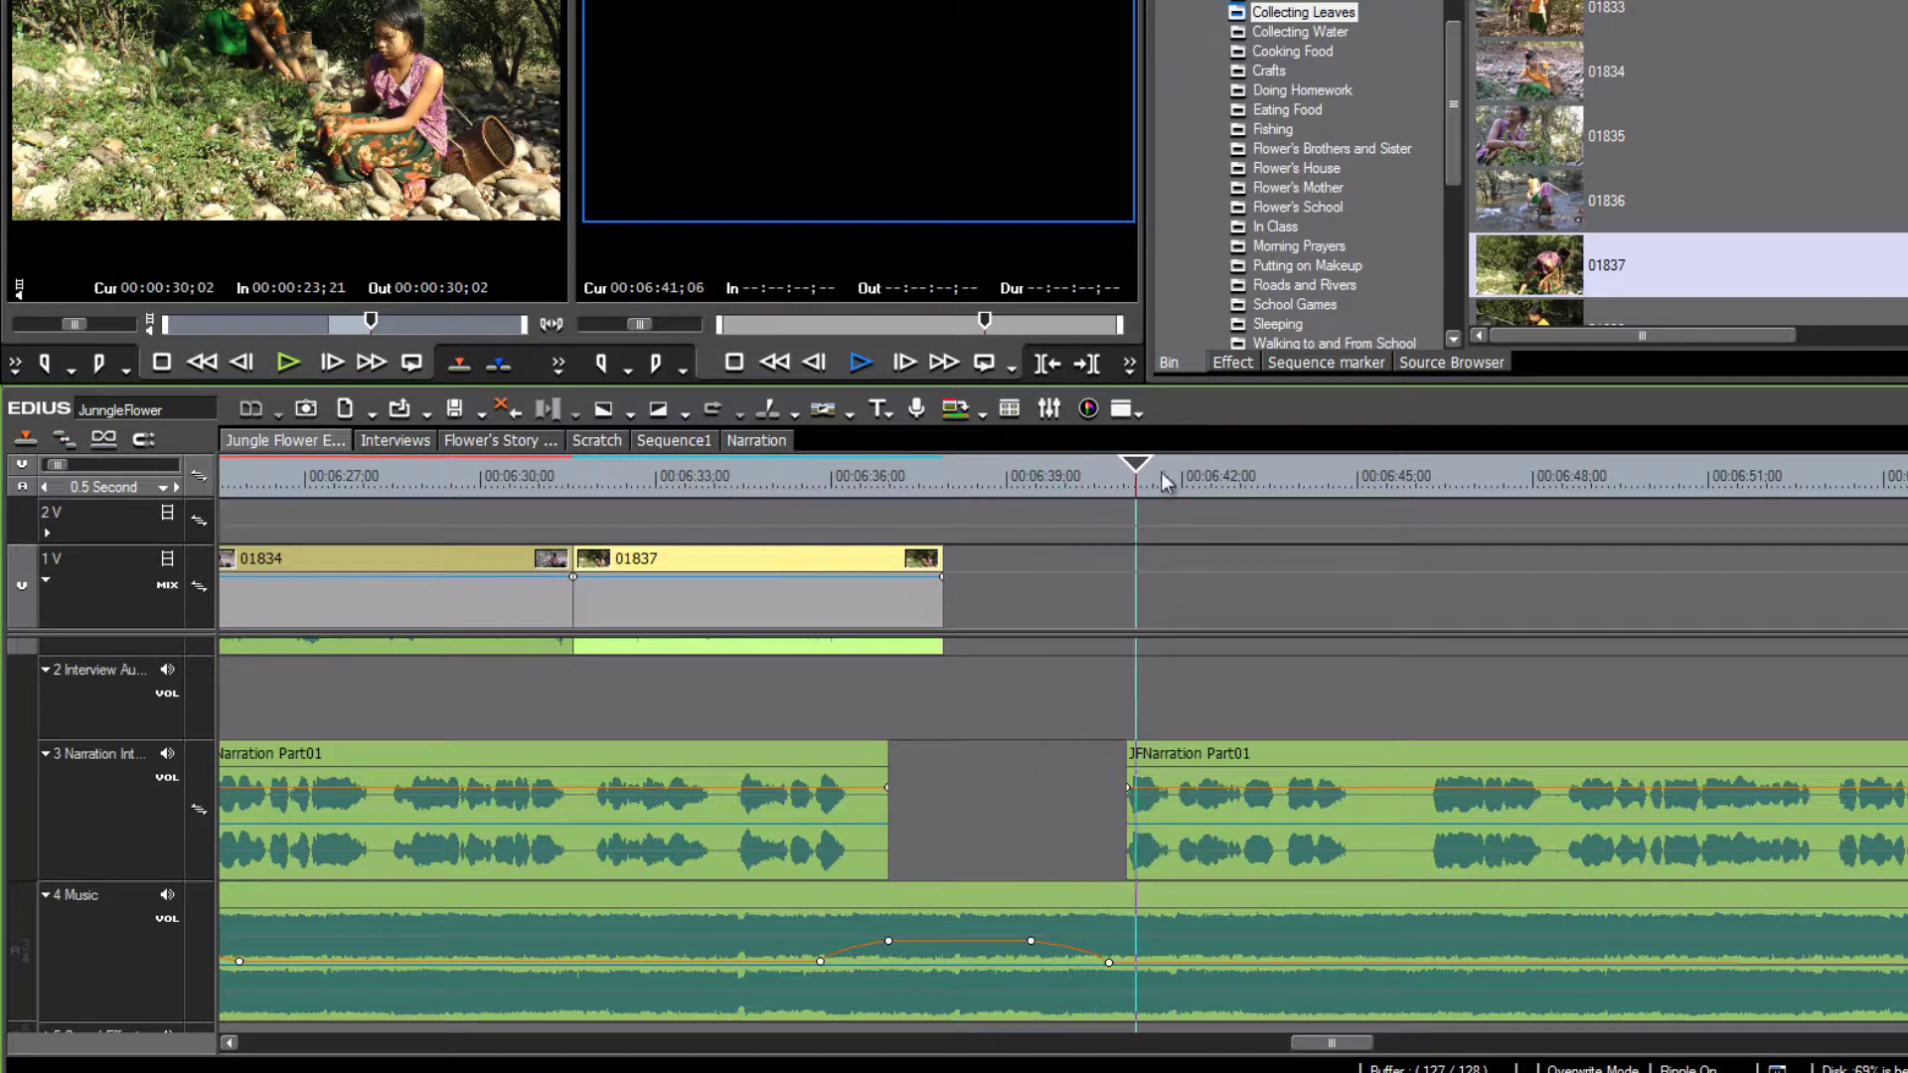
Place the marked clip 01836 on 1 V and 1 Ambient Audio at the narration's end, 00:06:36;29, overwriting the end of clip 01837
drag(1166, 482, 876, 485)
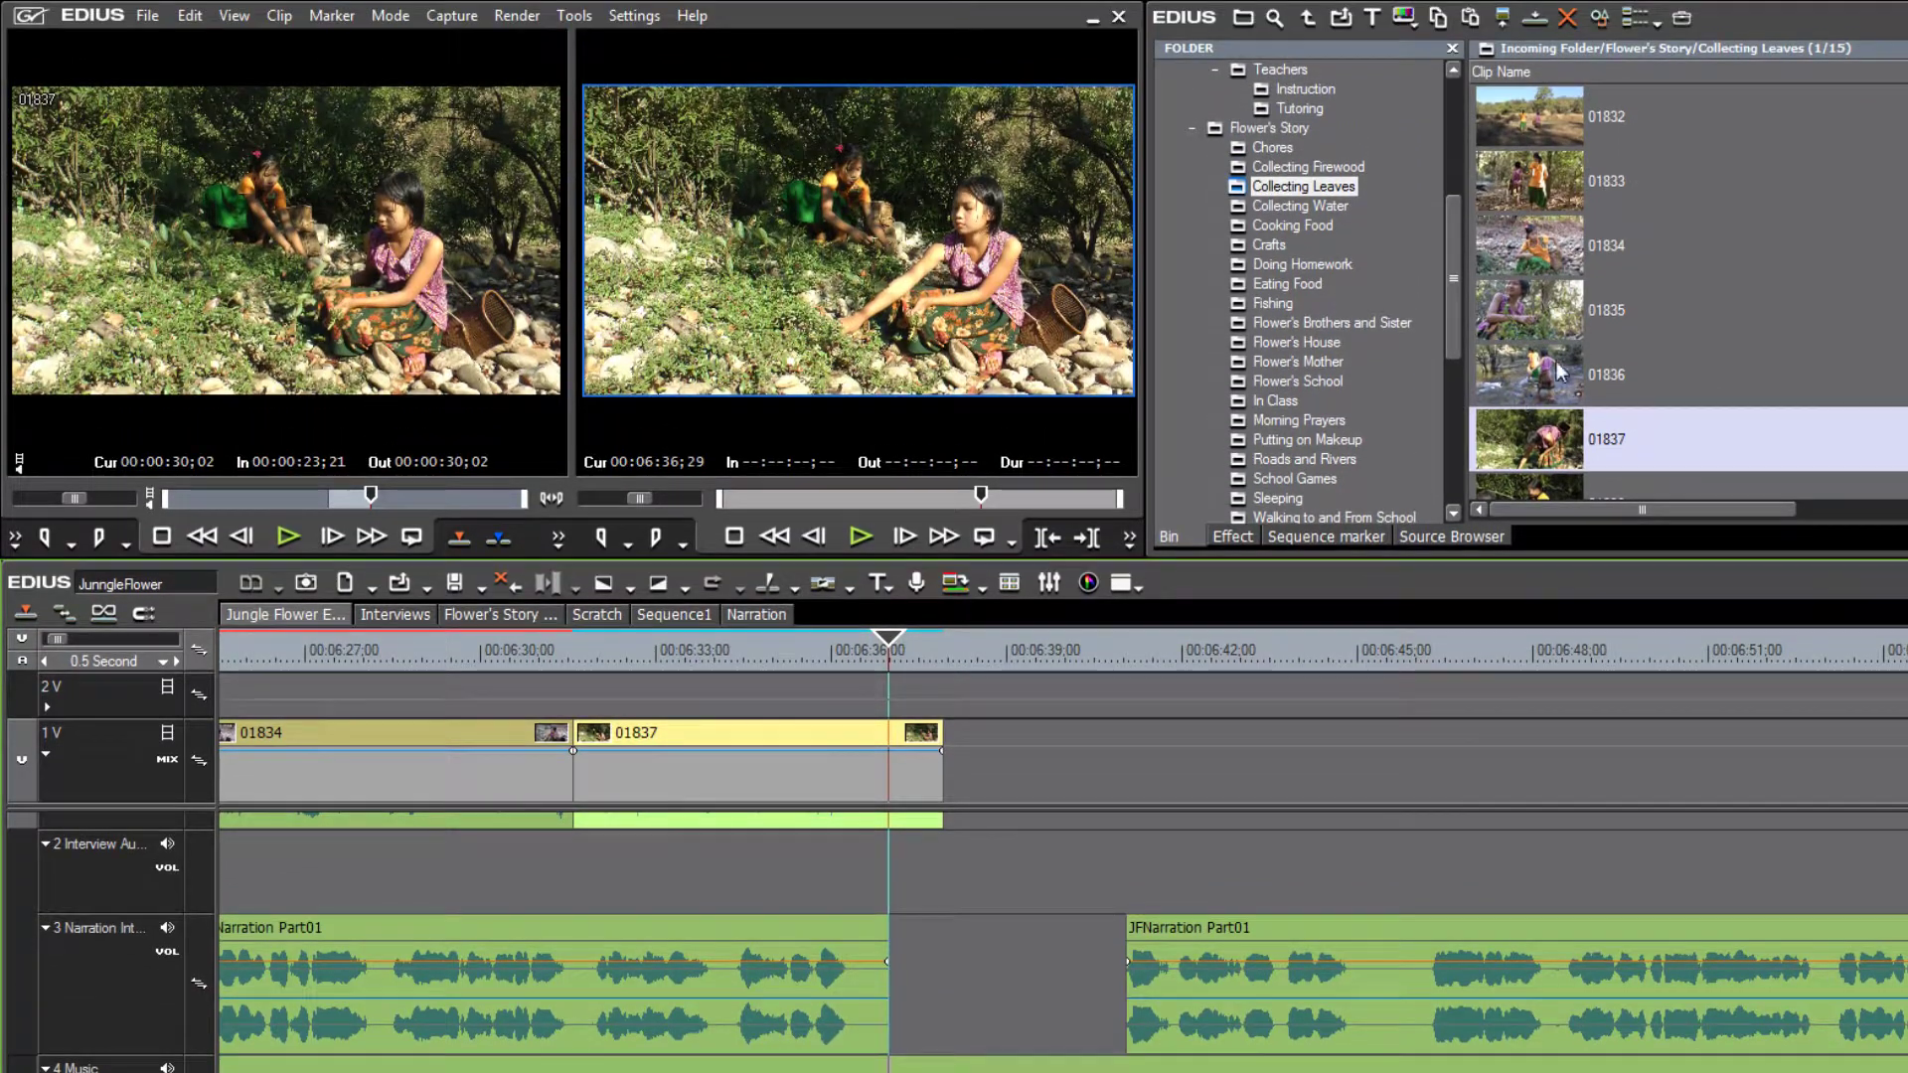
double_click(1556, 367)
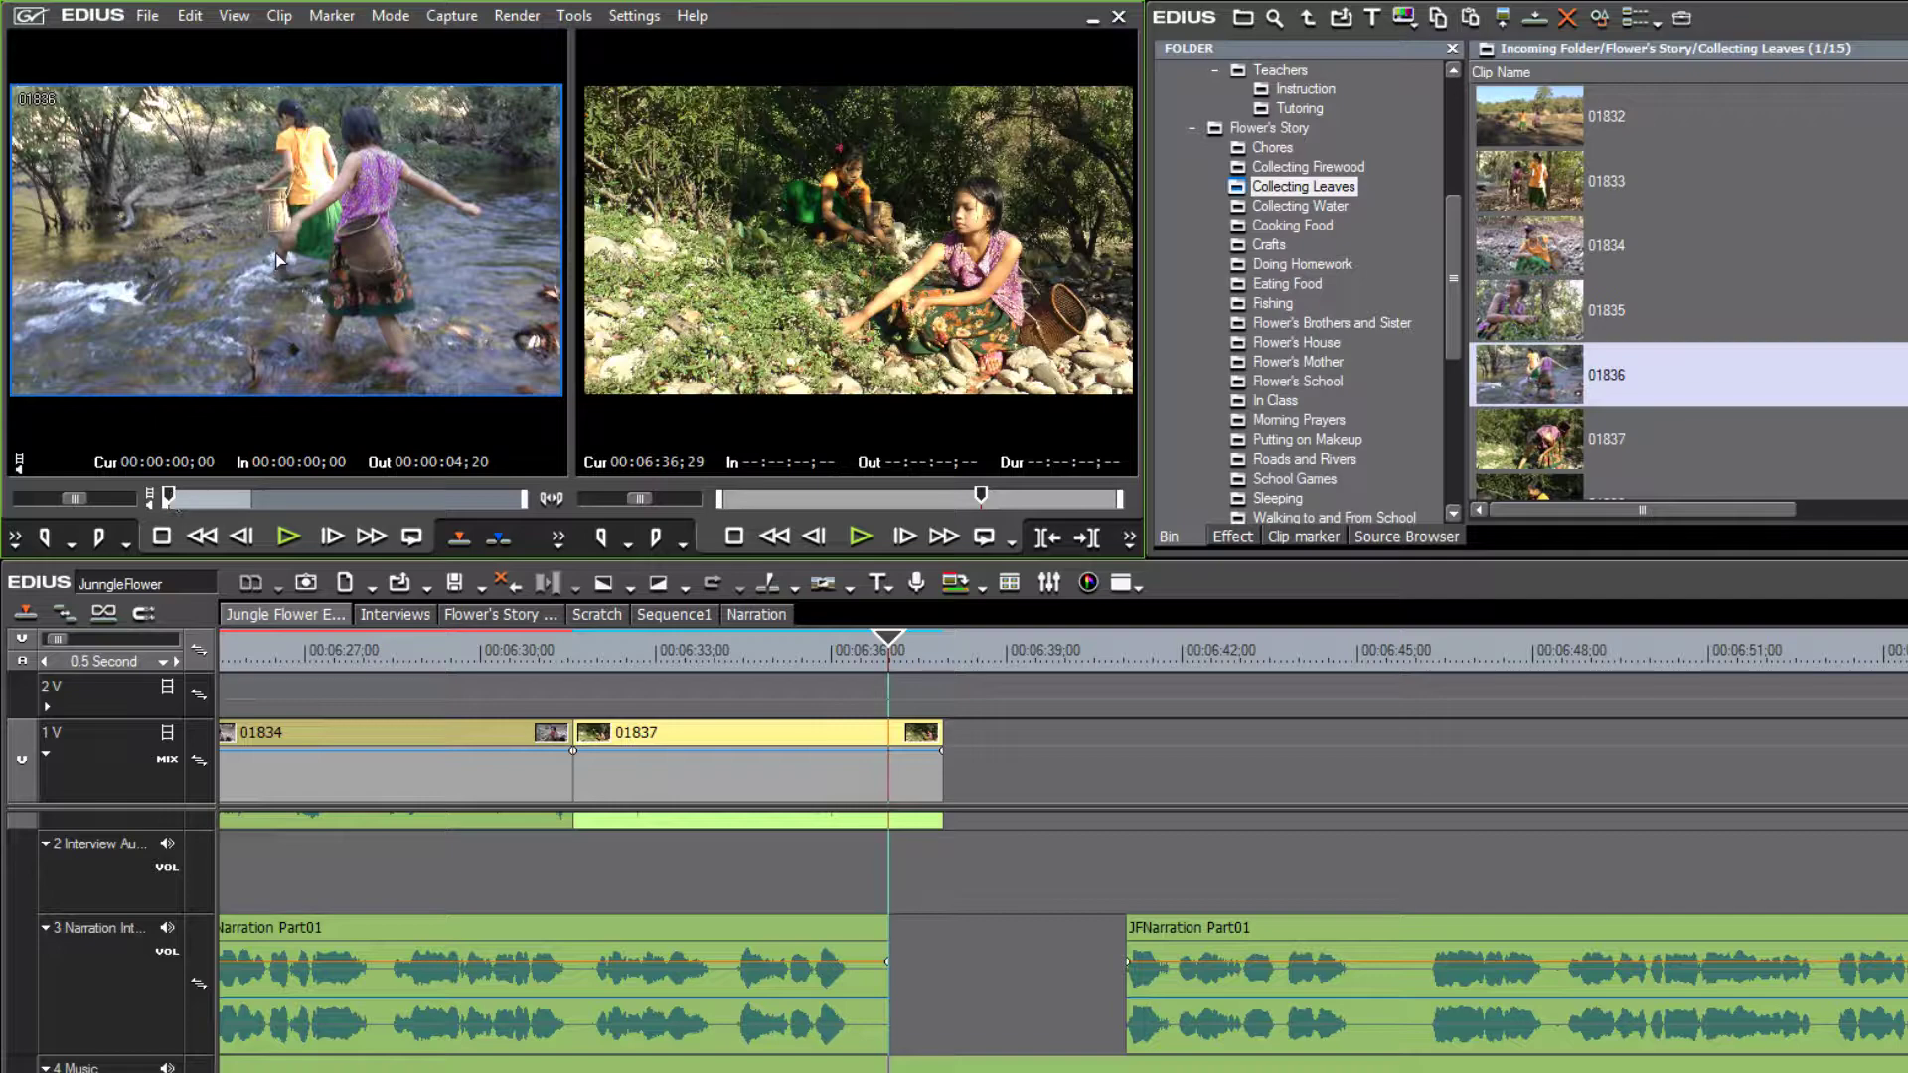
drag(277, 260, 963, 760)
Lower the volume line of clip 01836 on 1 Ambient Audio and play from its start into the next narration clip
key(space)
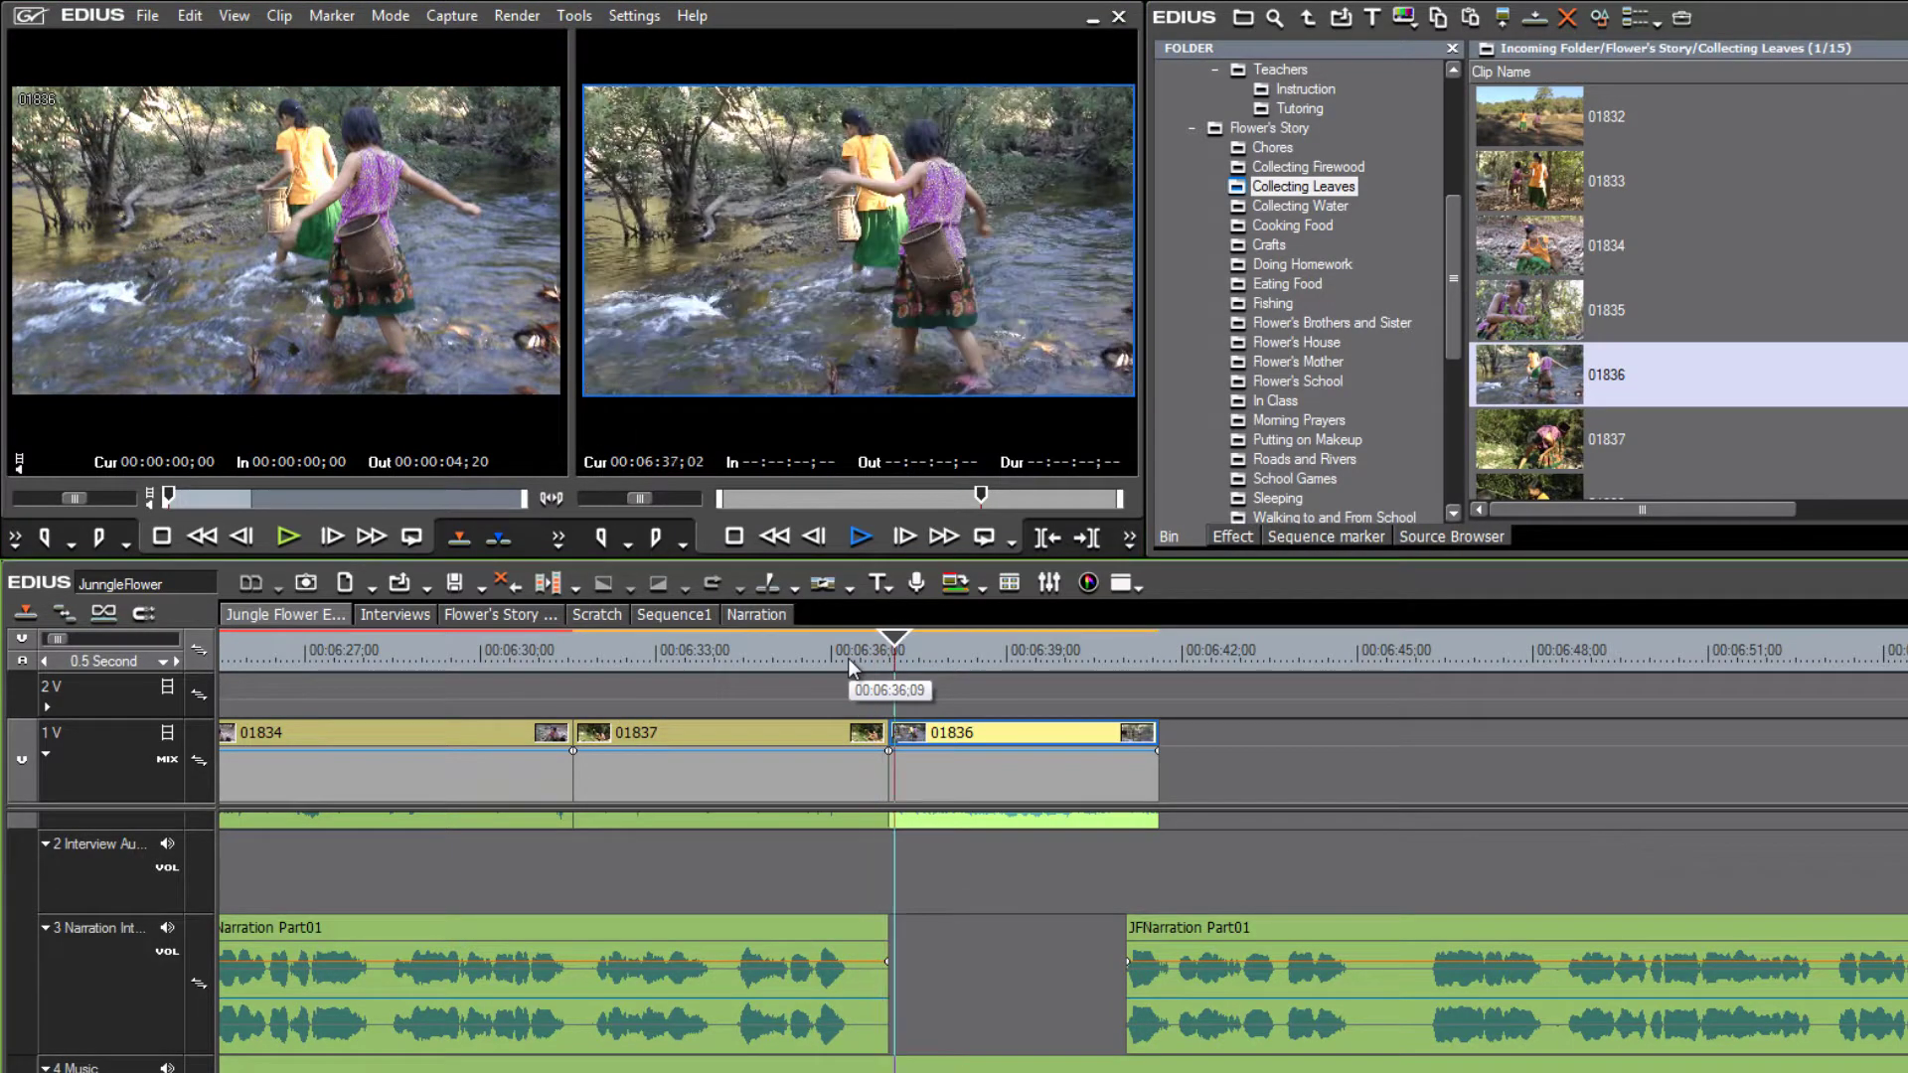
click(695, 819)
drag(970, 858, 970, 895)
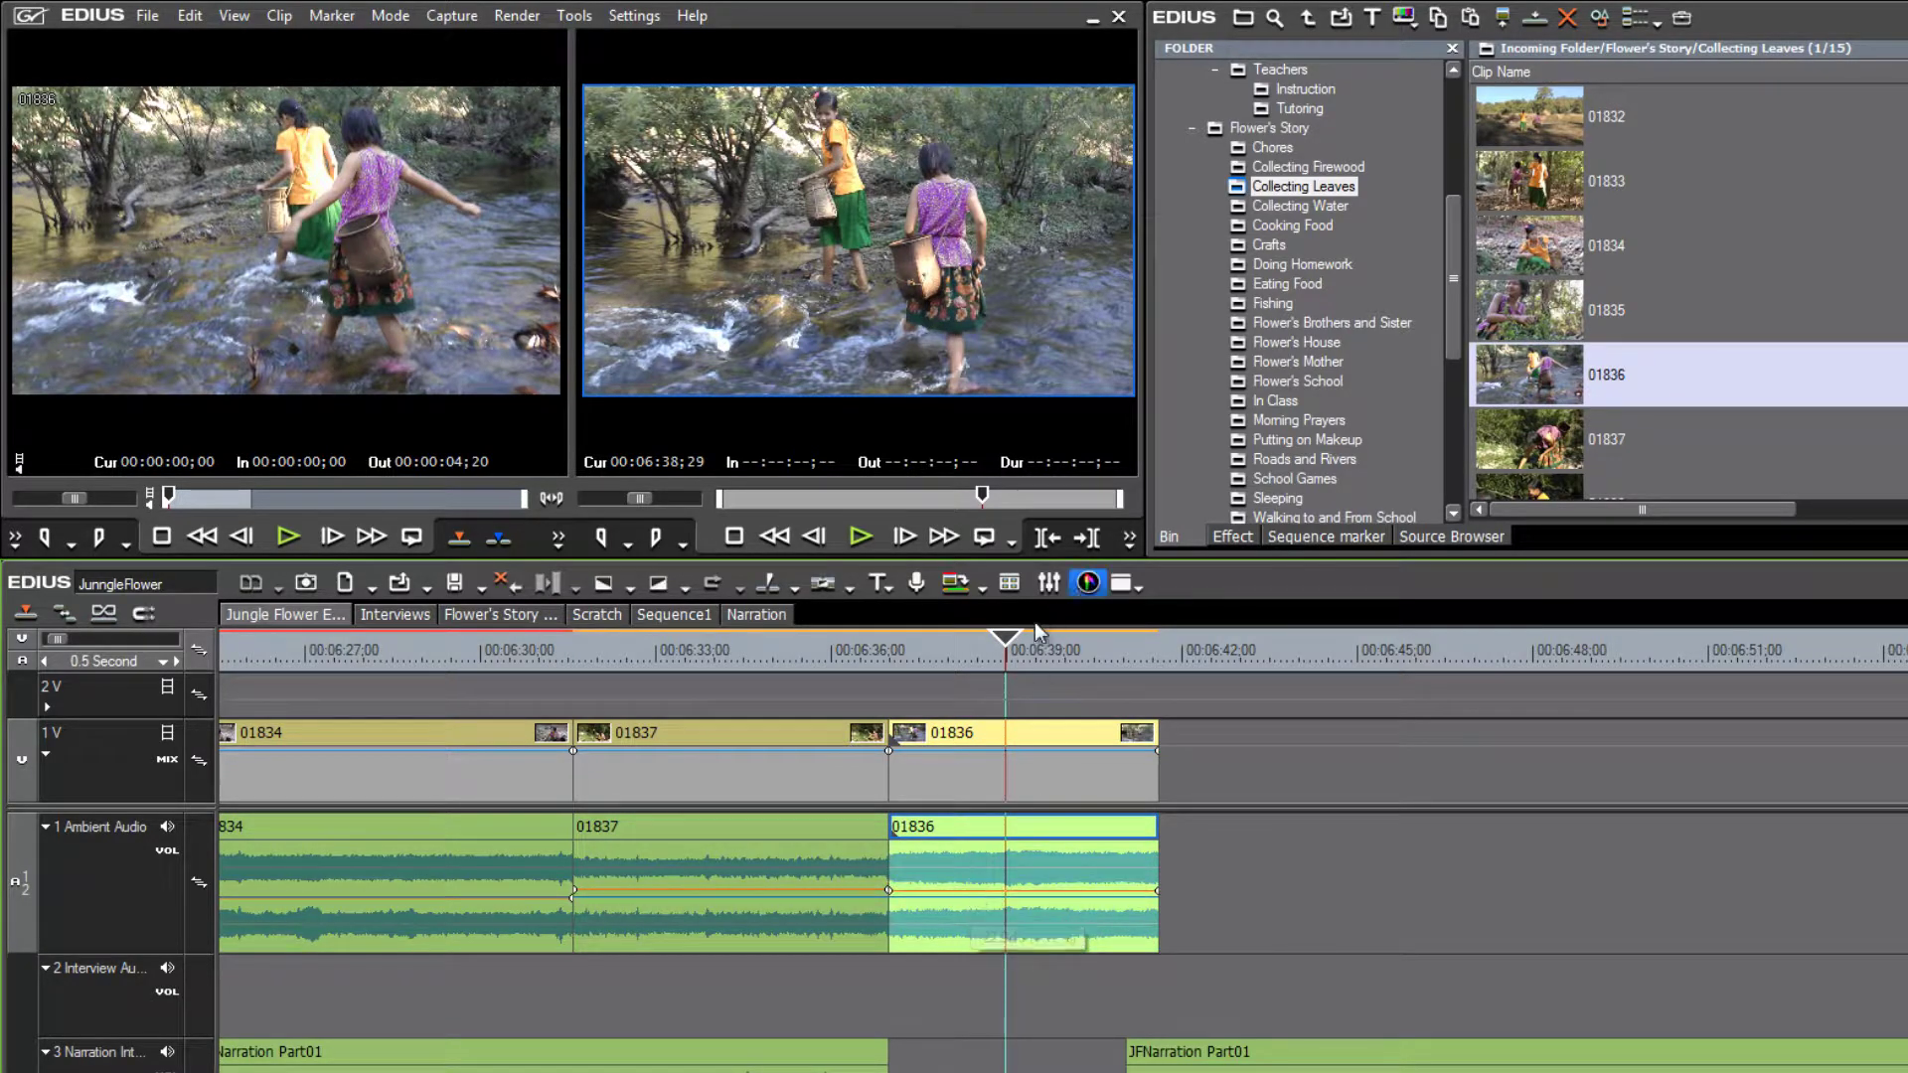
click(898, 660)
key(space)
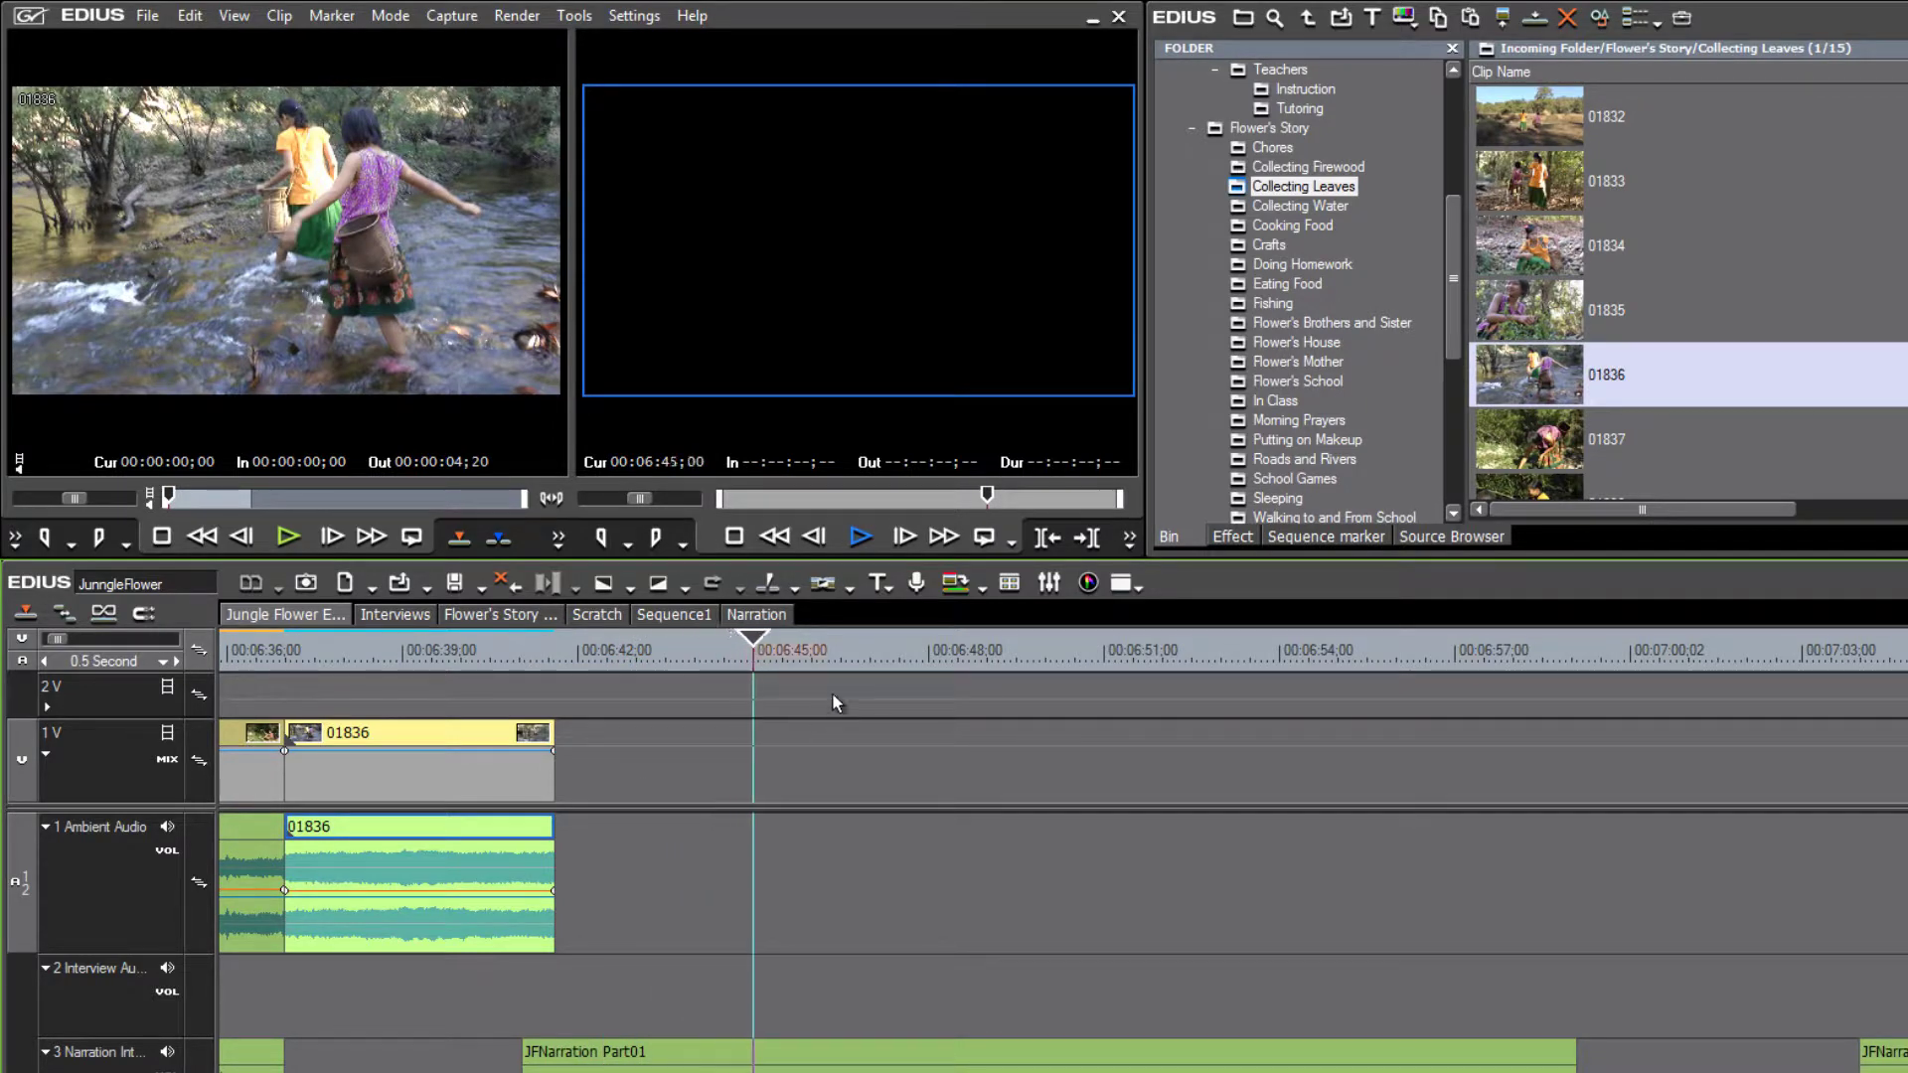
Mark clip 01837 from 00:00:41;25 to 00:00:46;27 and place it on 1 V and 1 Ambient Audio at 00:06:41;01, overwriting the end of clip 01836
click(791, 645)
drag(791, 646, 508, 666)
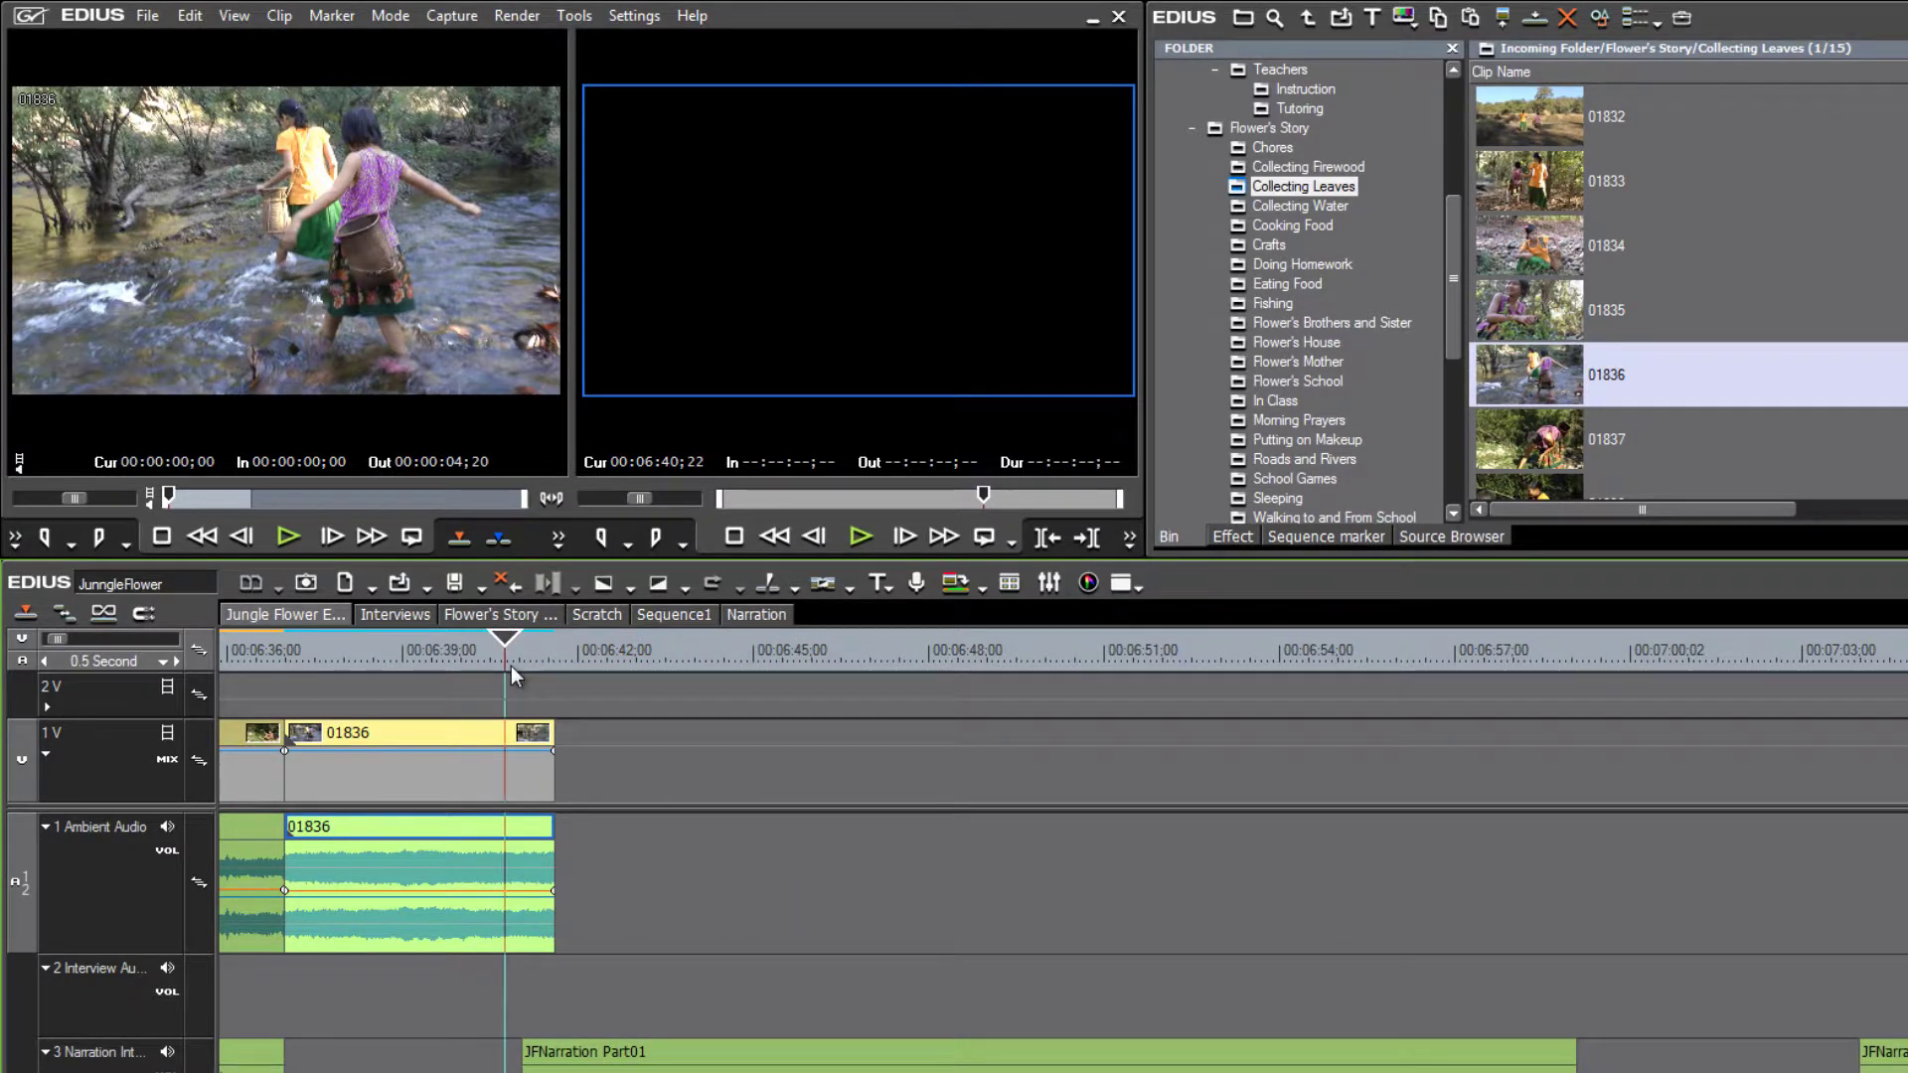
click(521, 671)
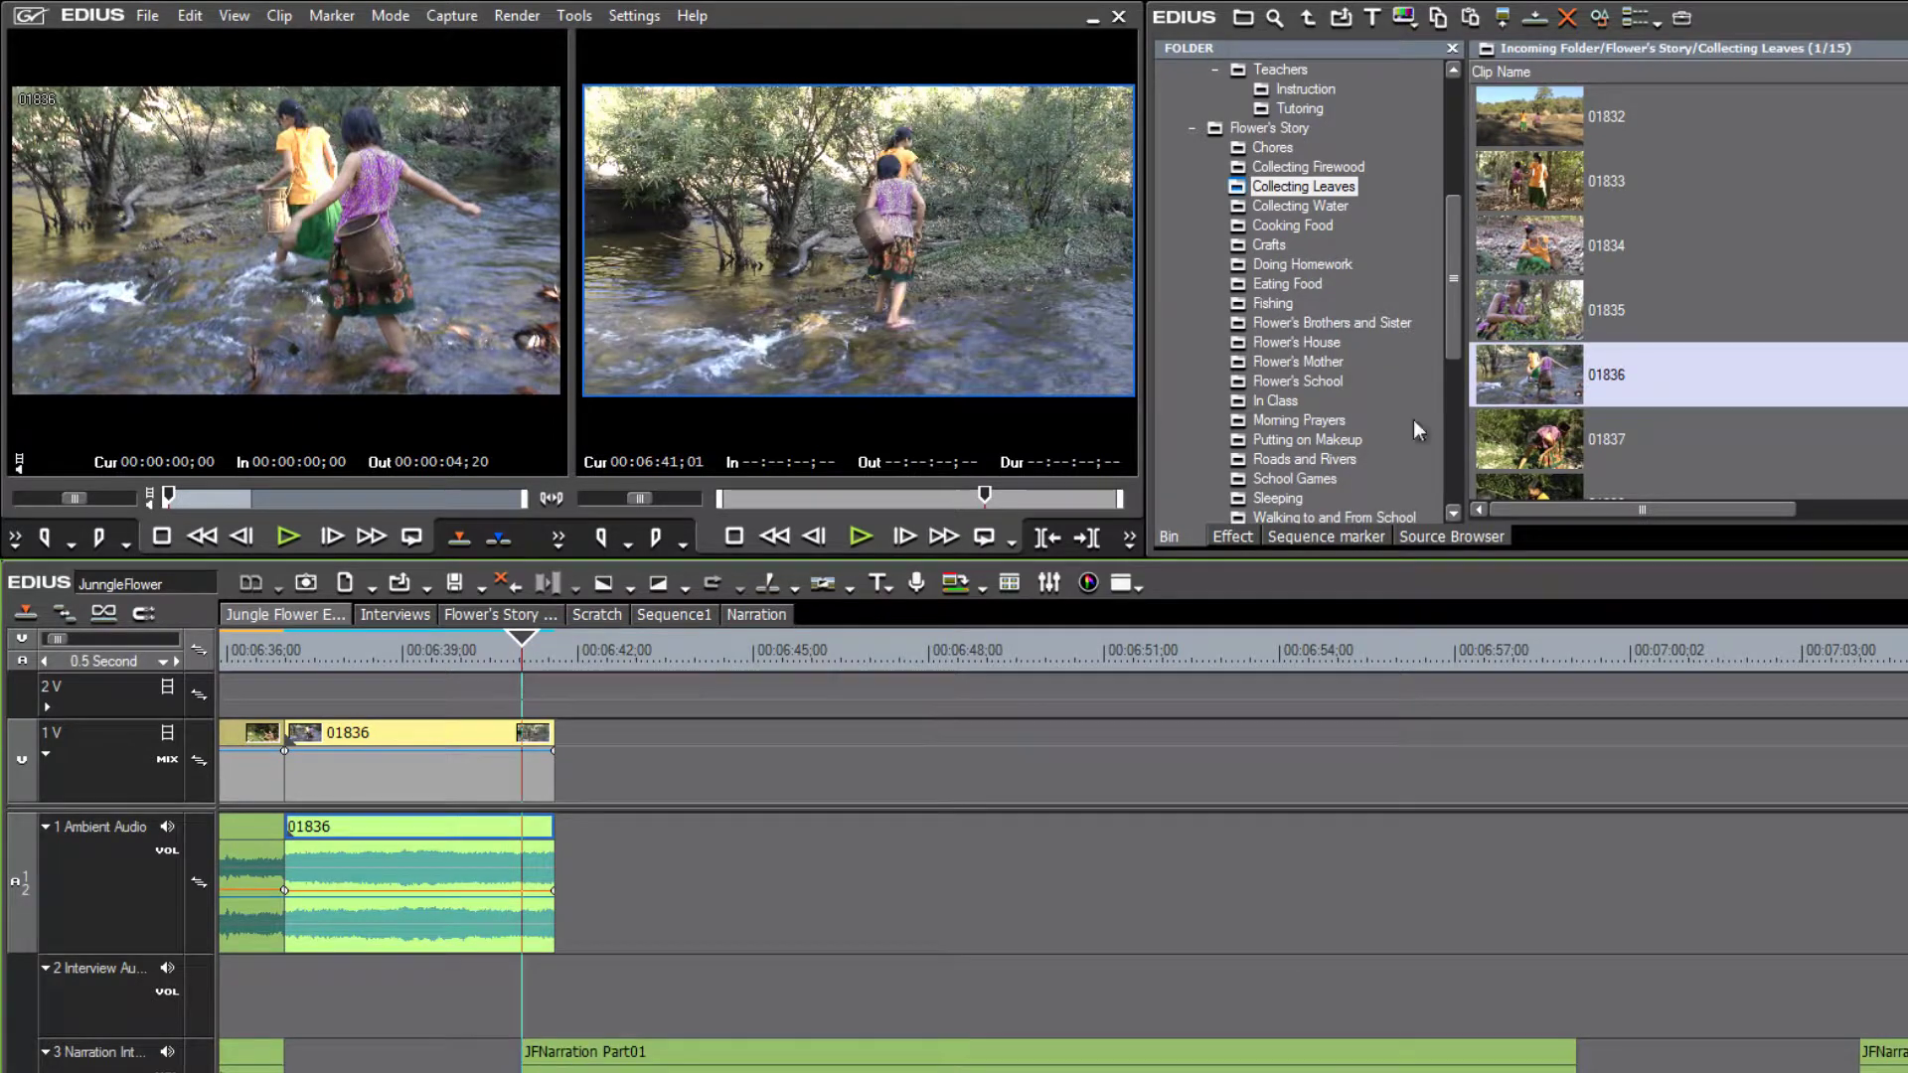
double_click(1541, 290)
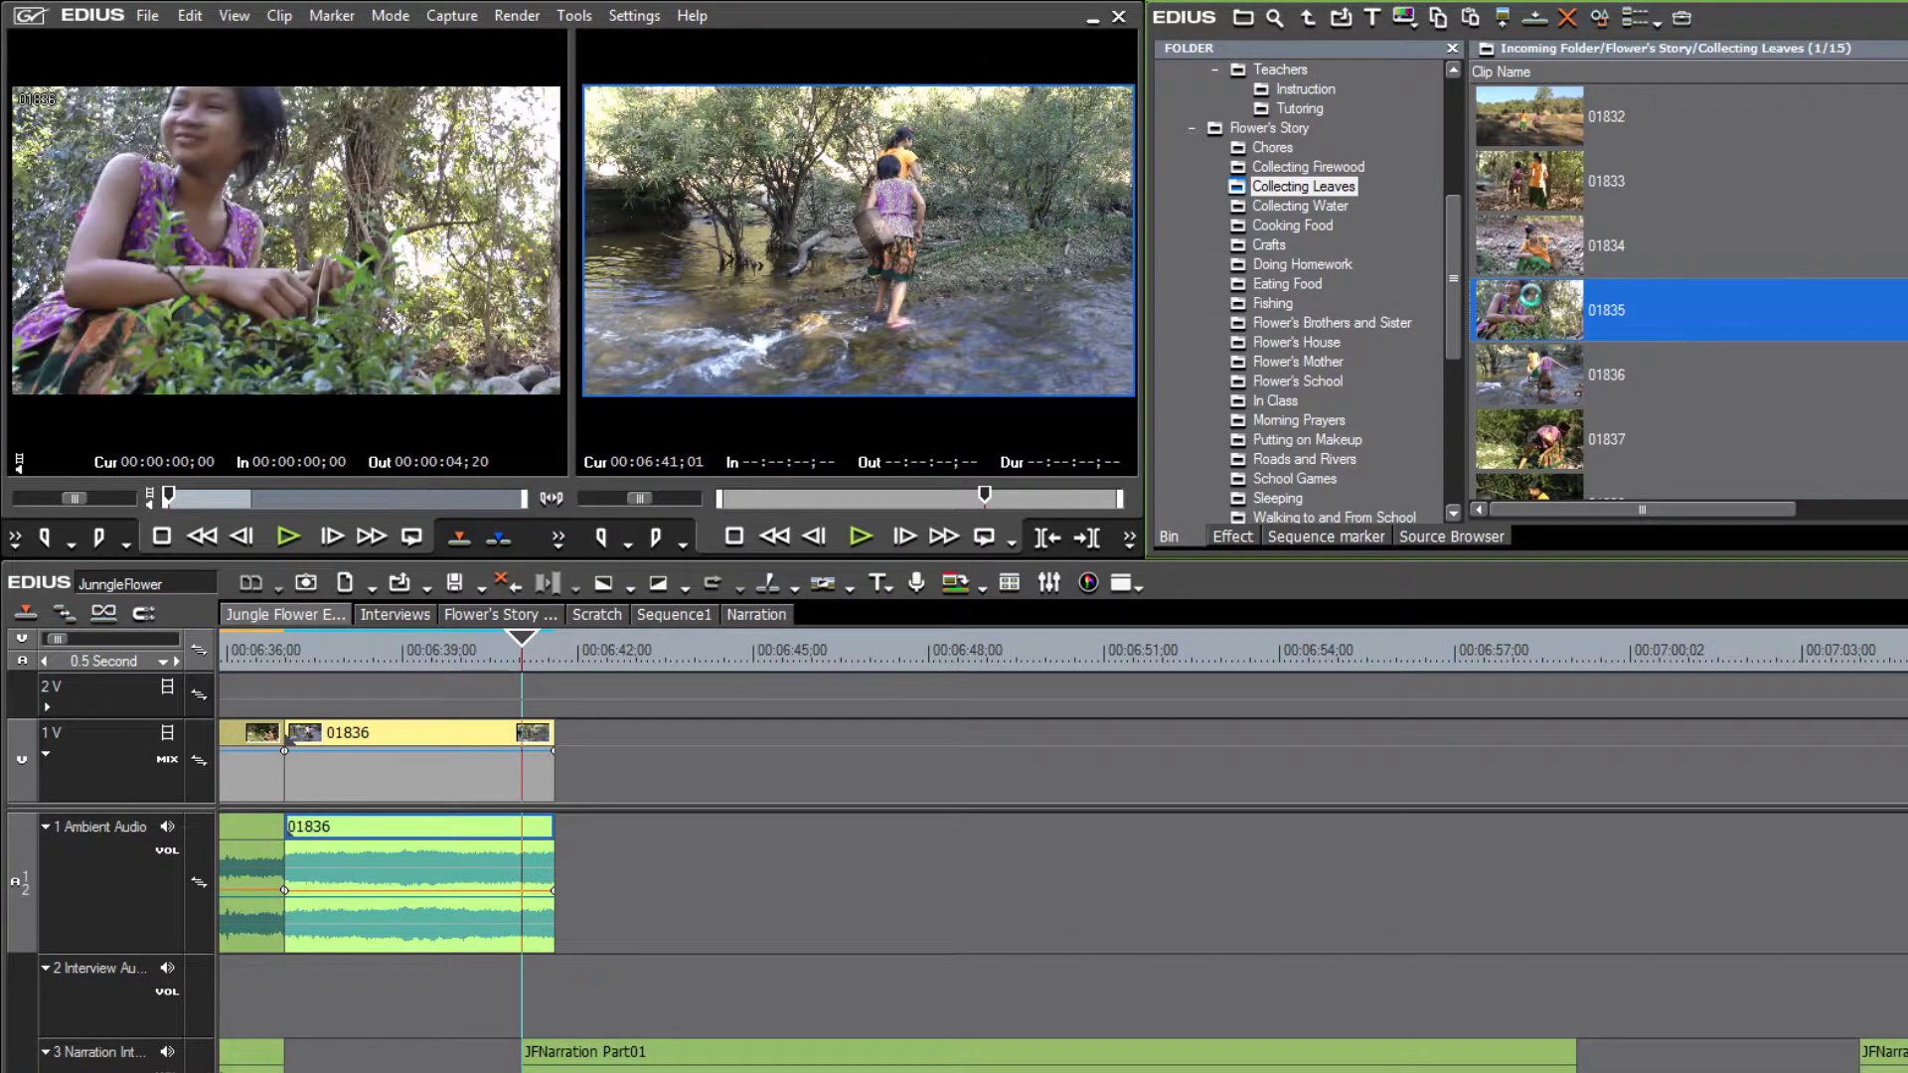
double_click(1543, 447)
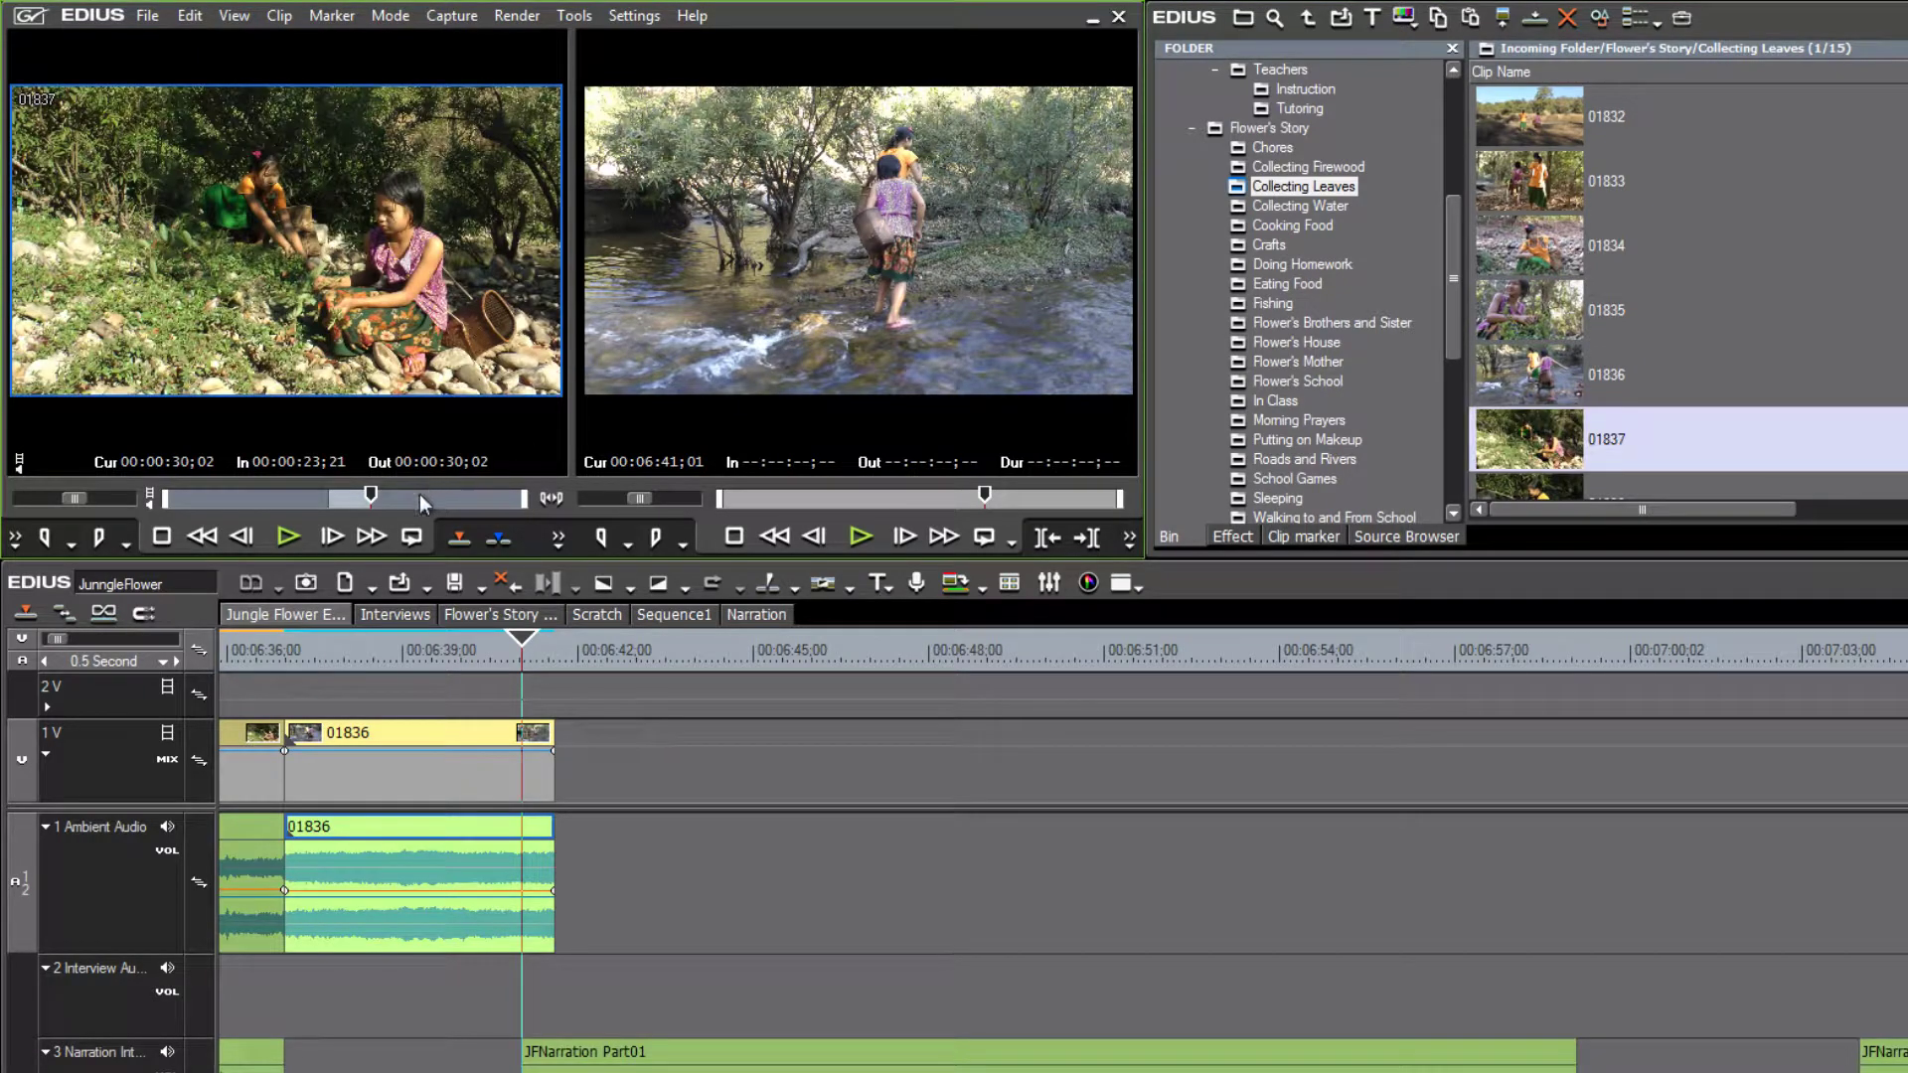
drag(419, 494, 473, 498)
drag(469, 506, 452, 512)
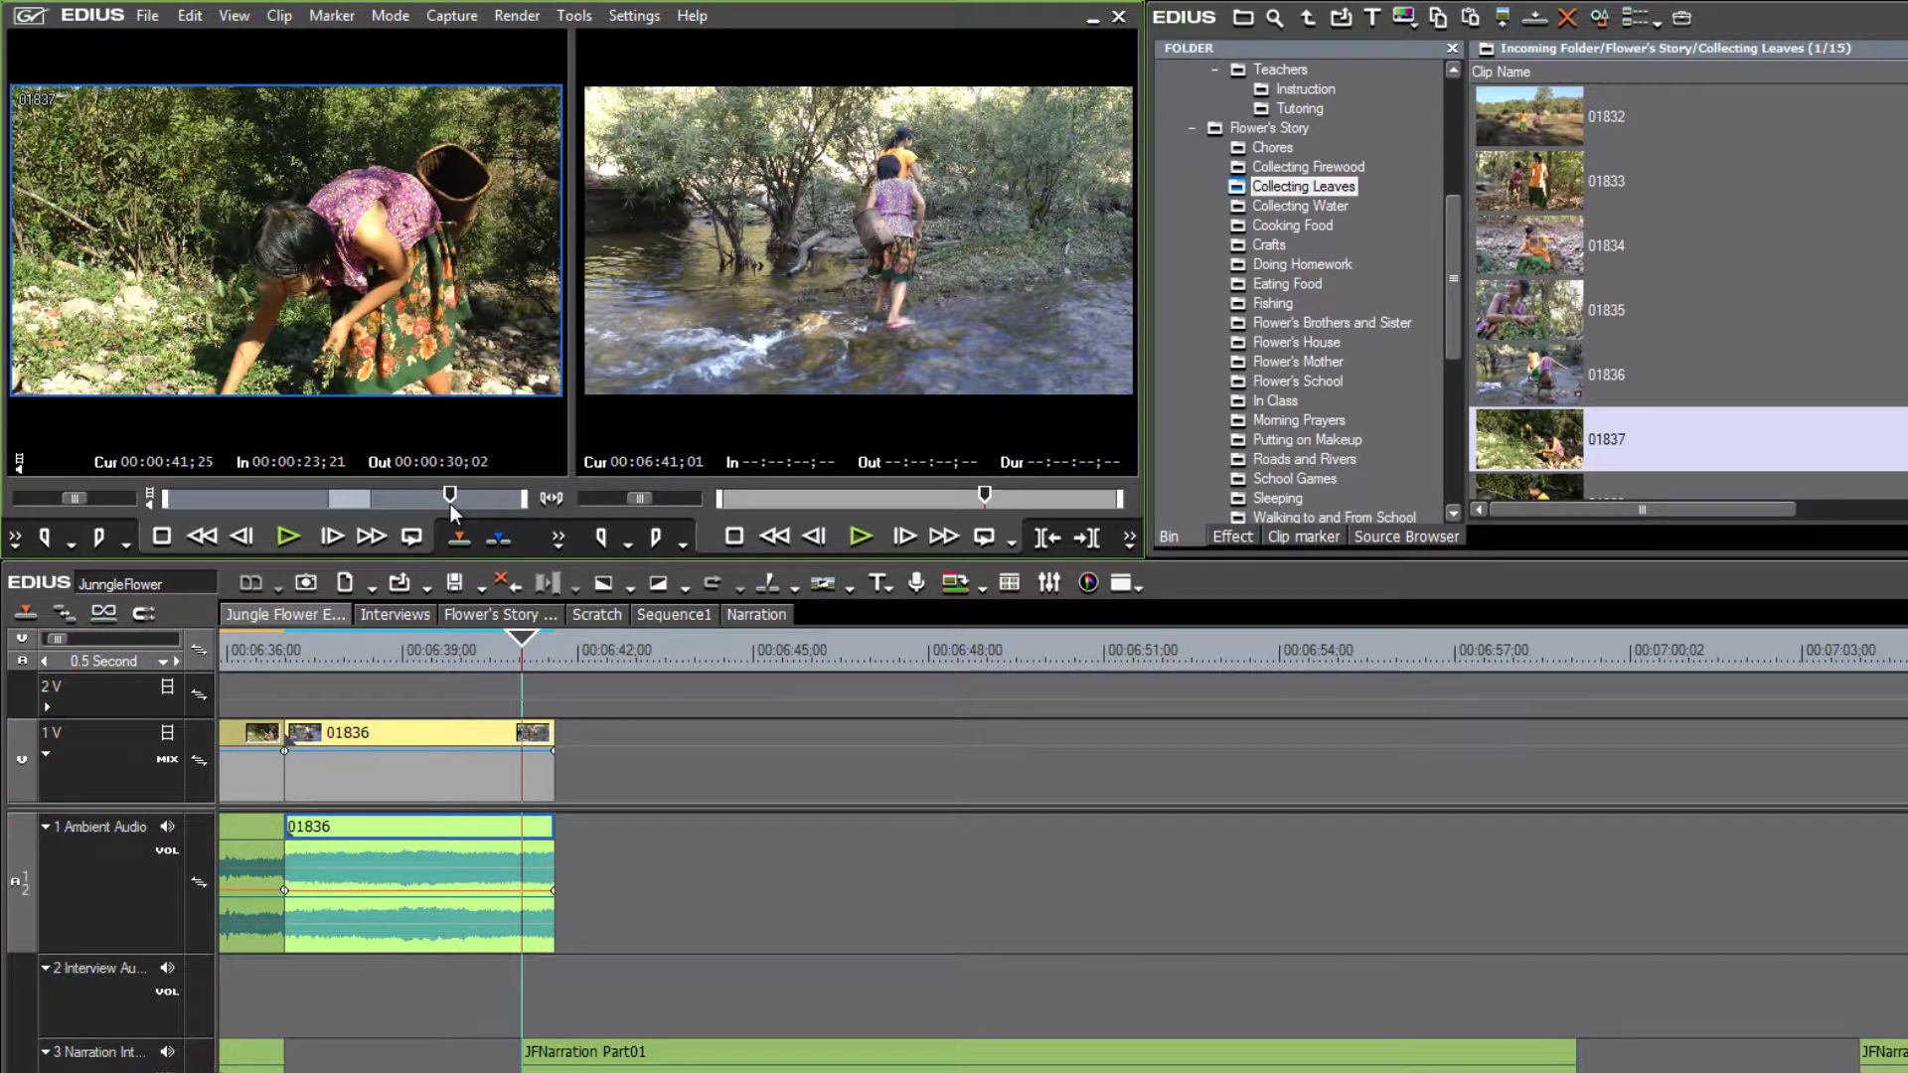
click(45, 538)
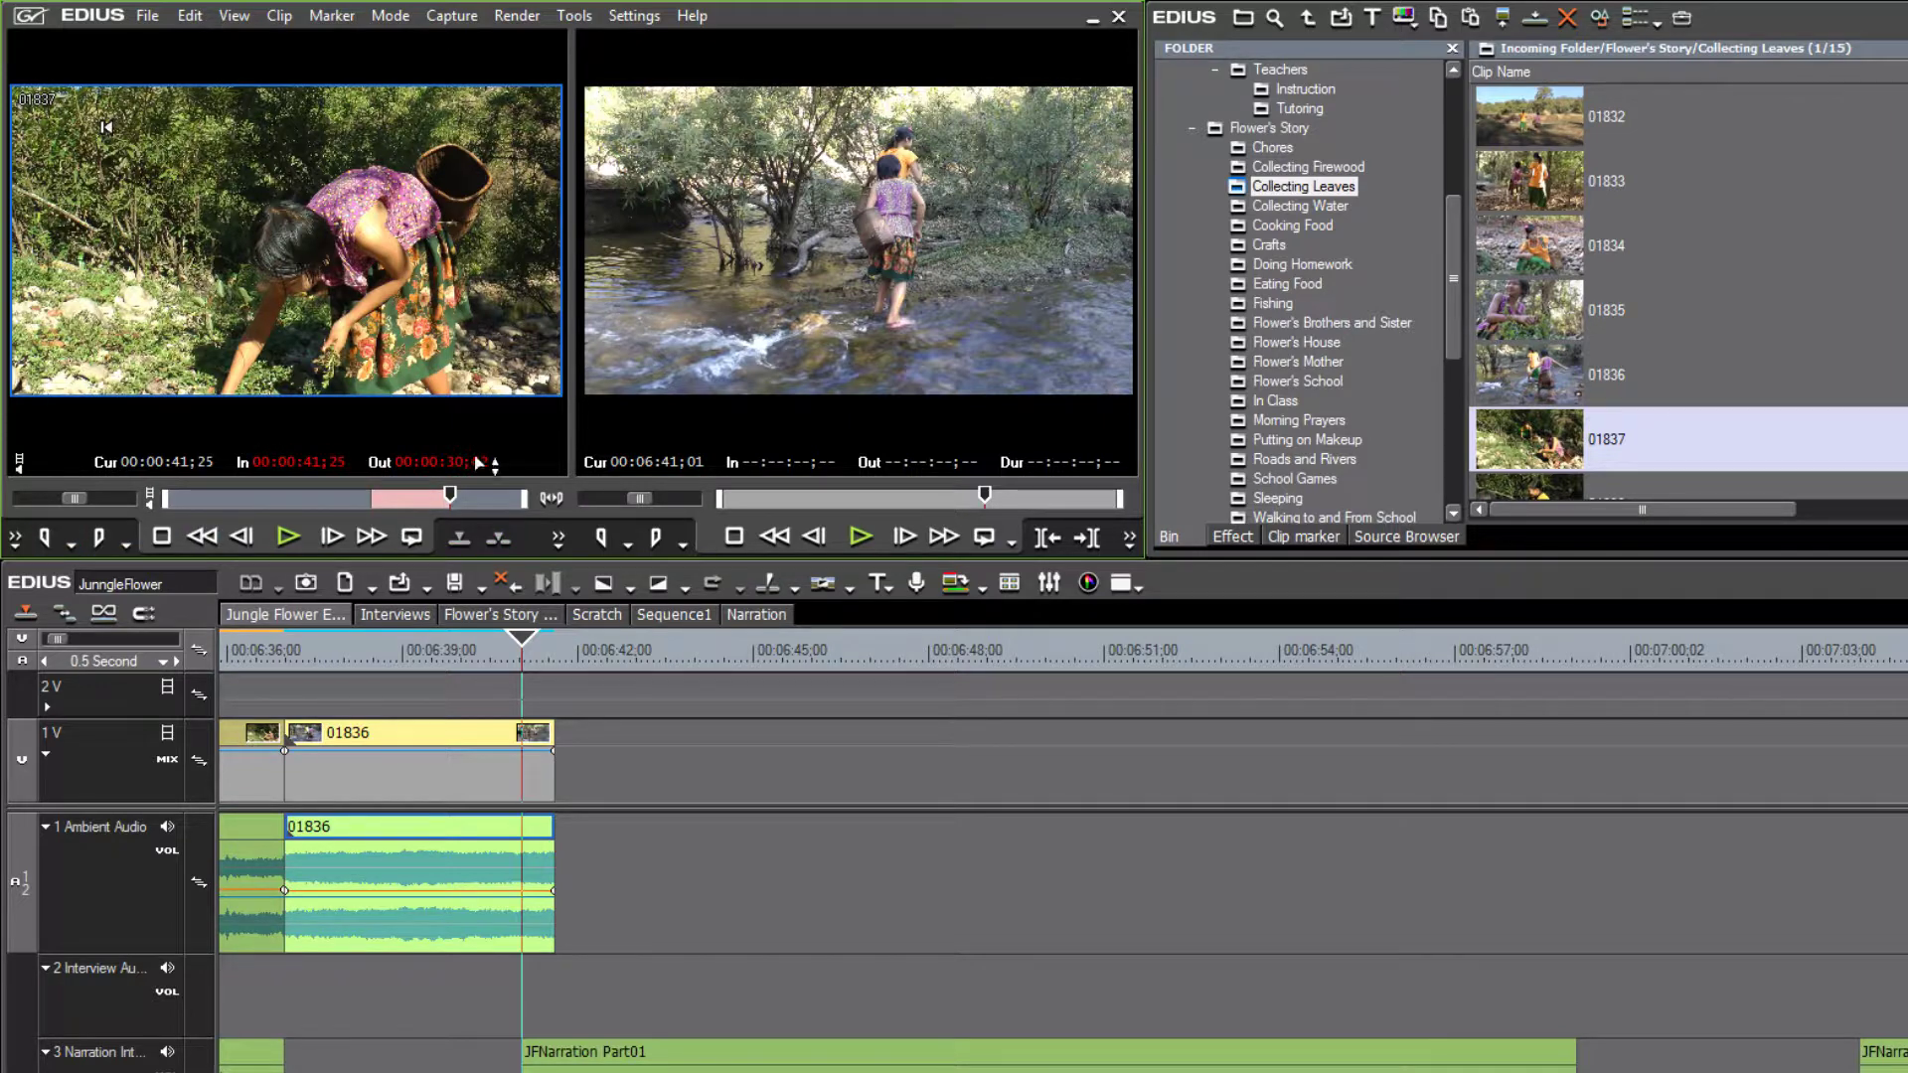
click(485, 500)
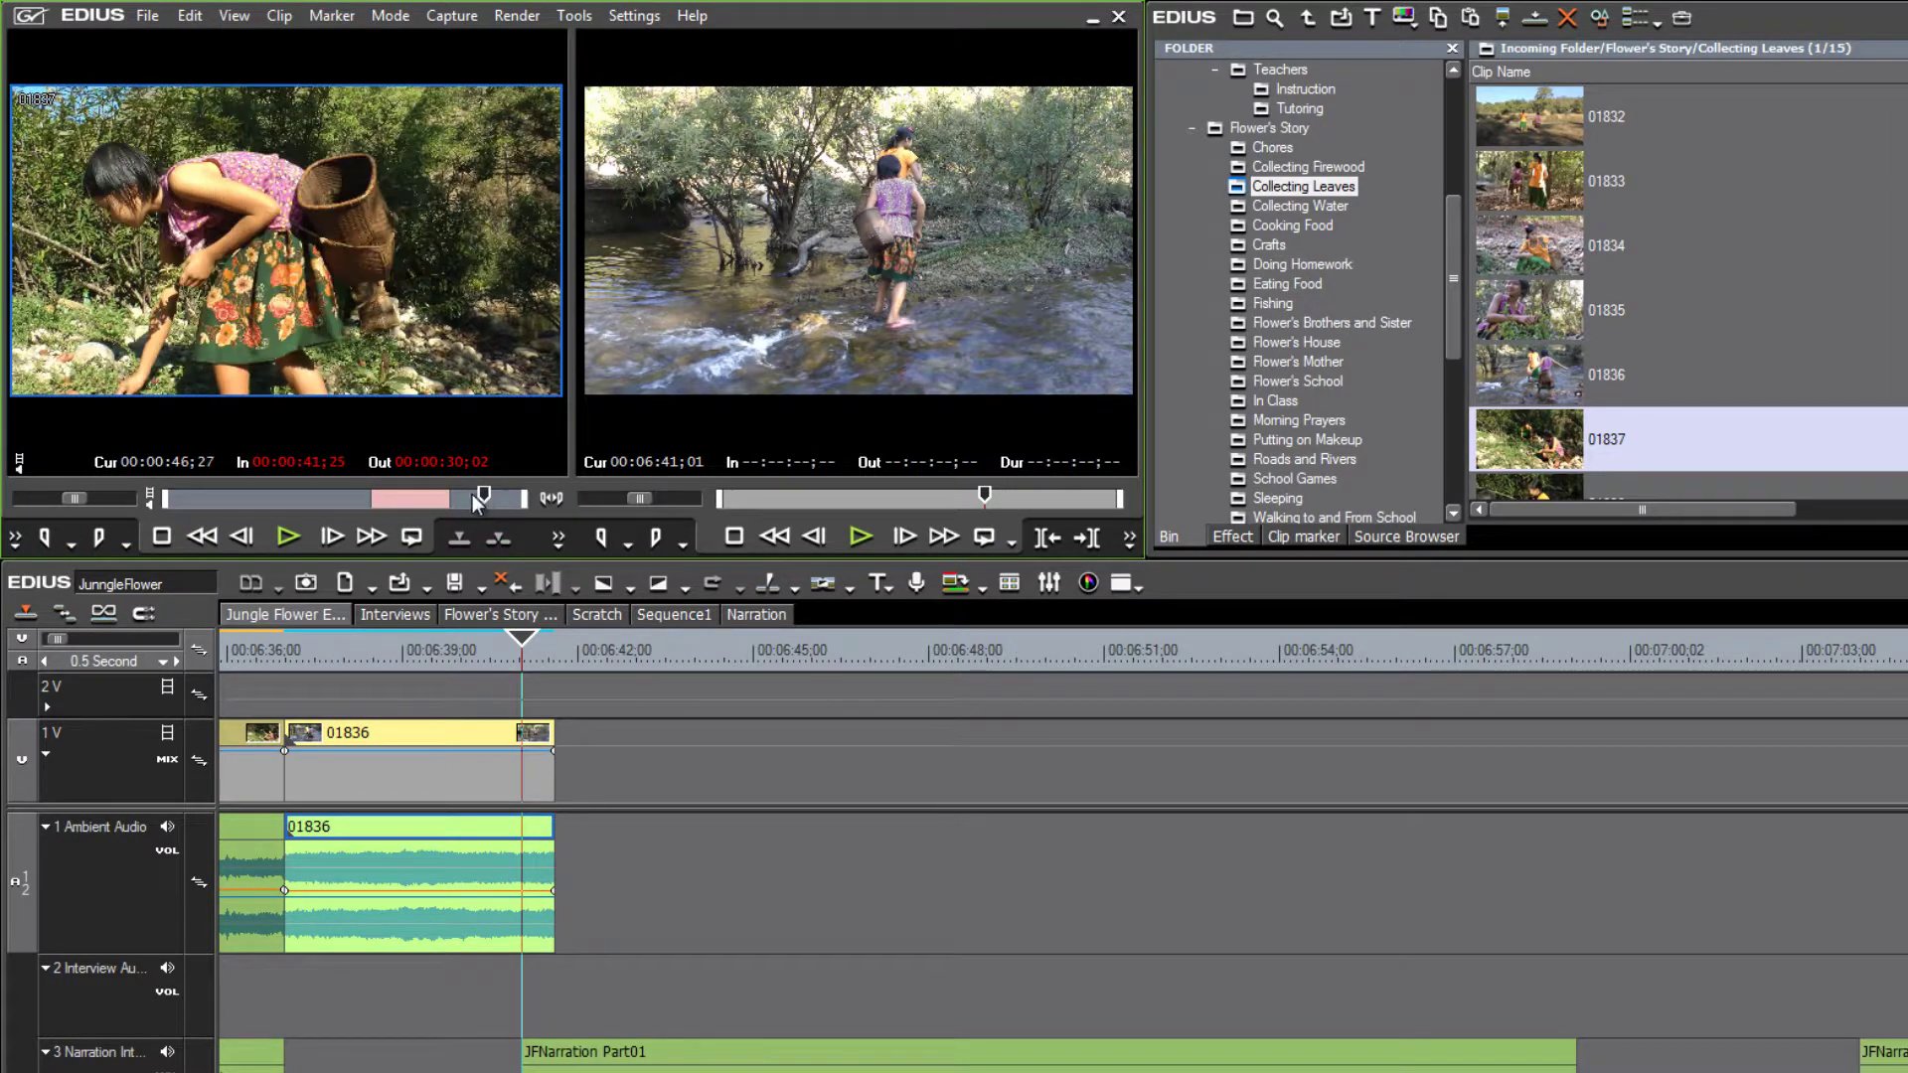
click(97, 538)
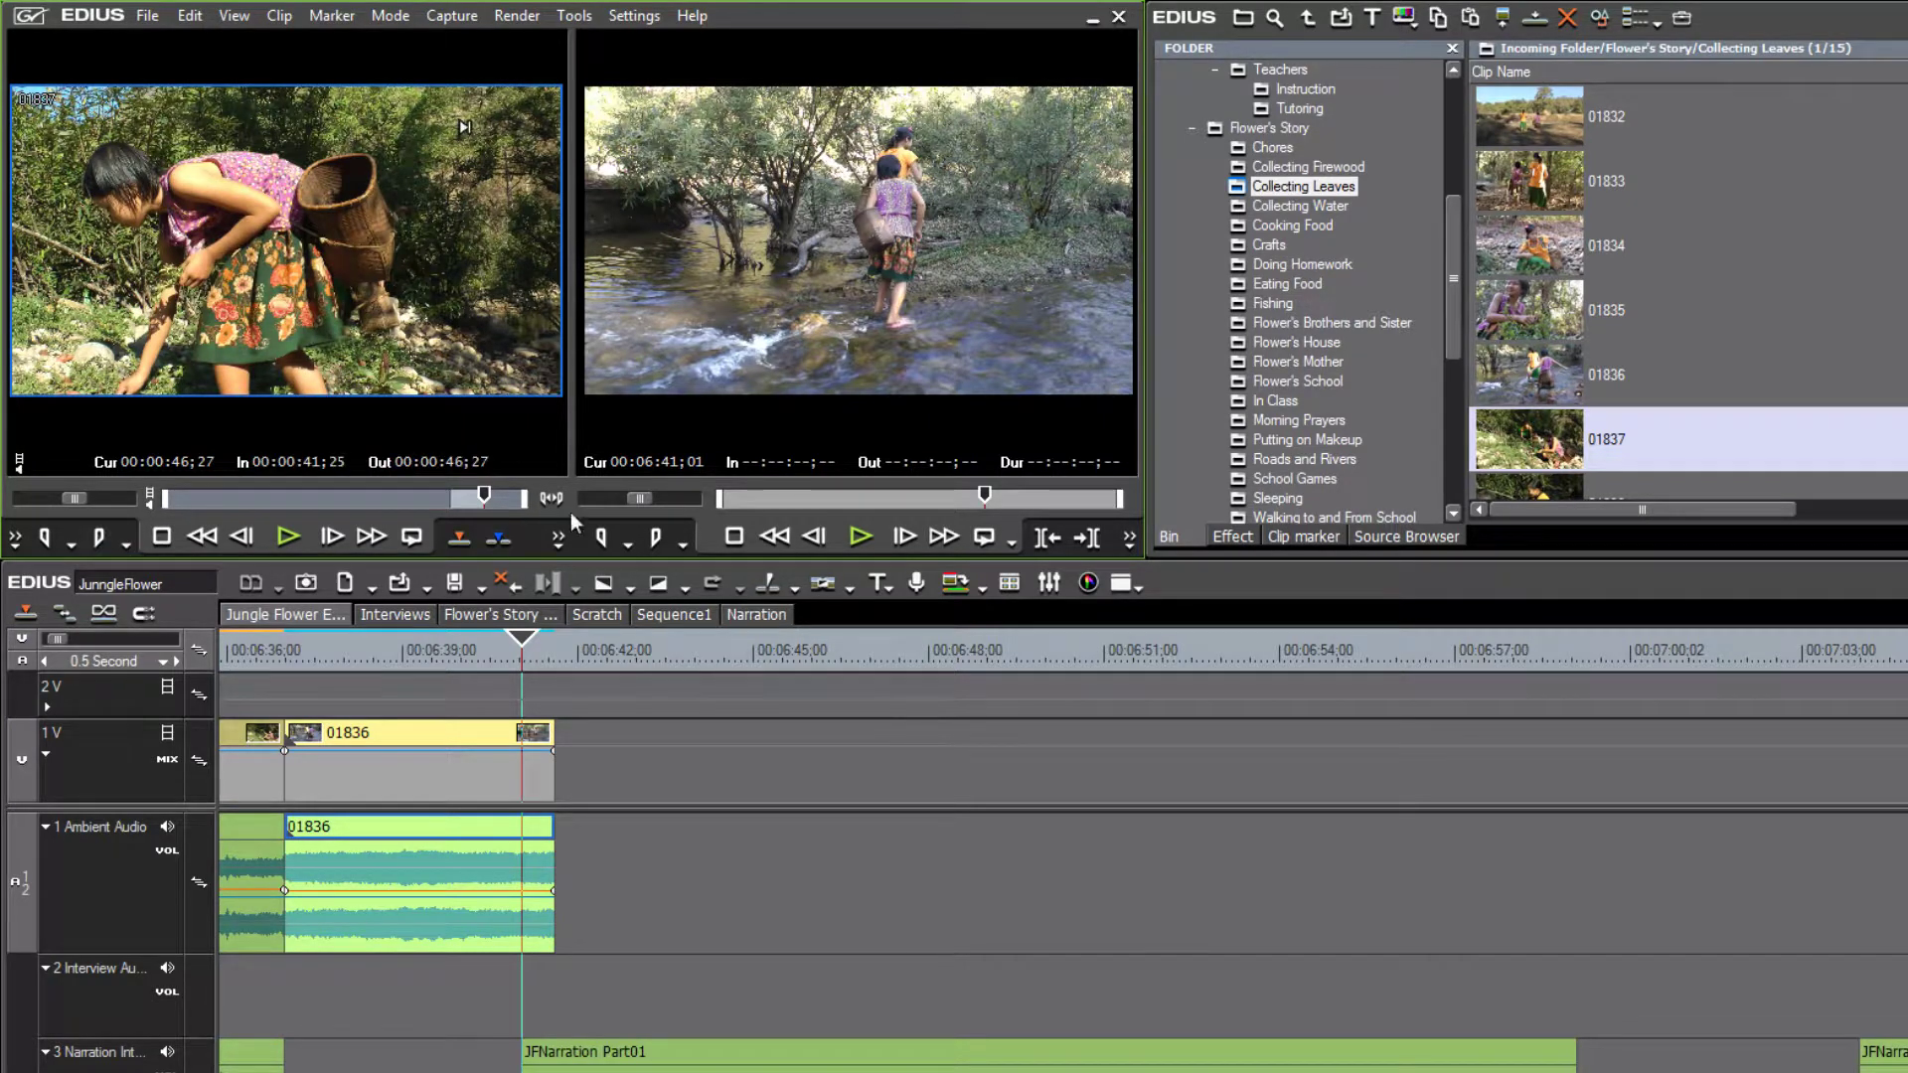
drag(582, 842, 524, 841)
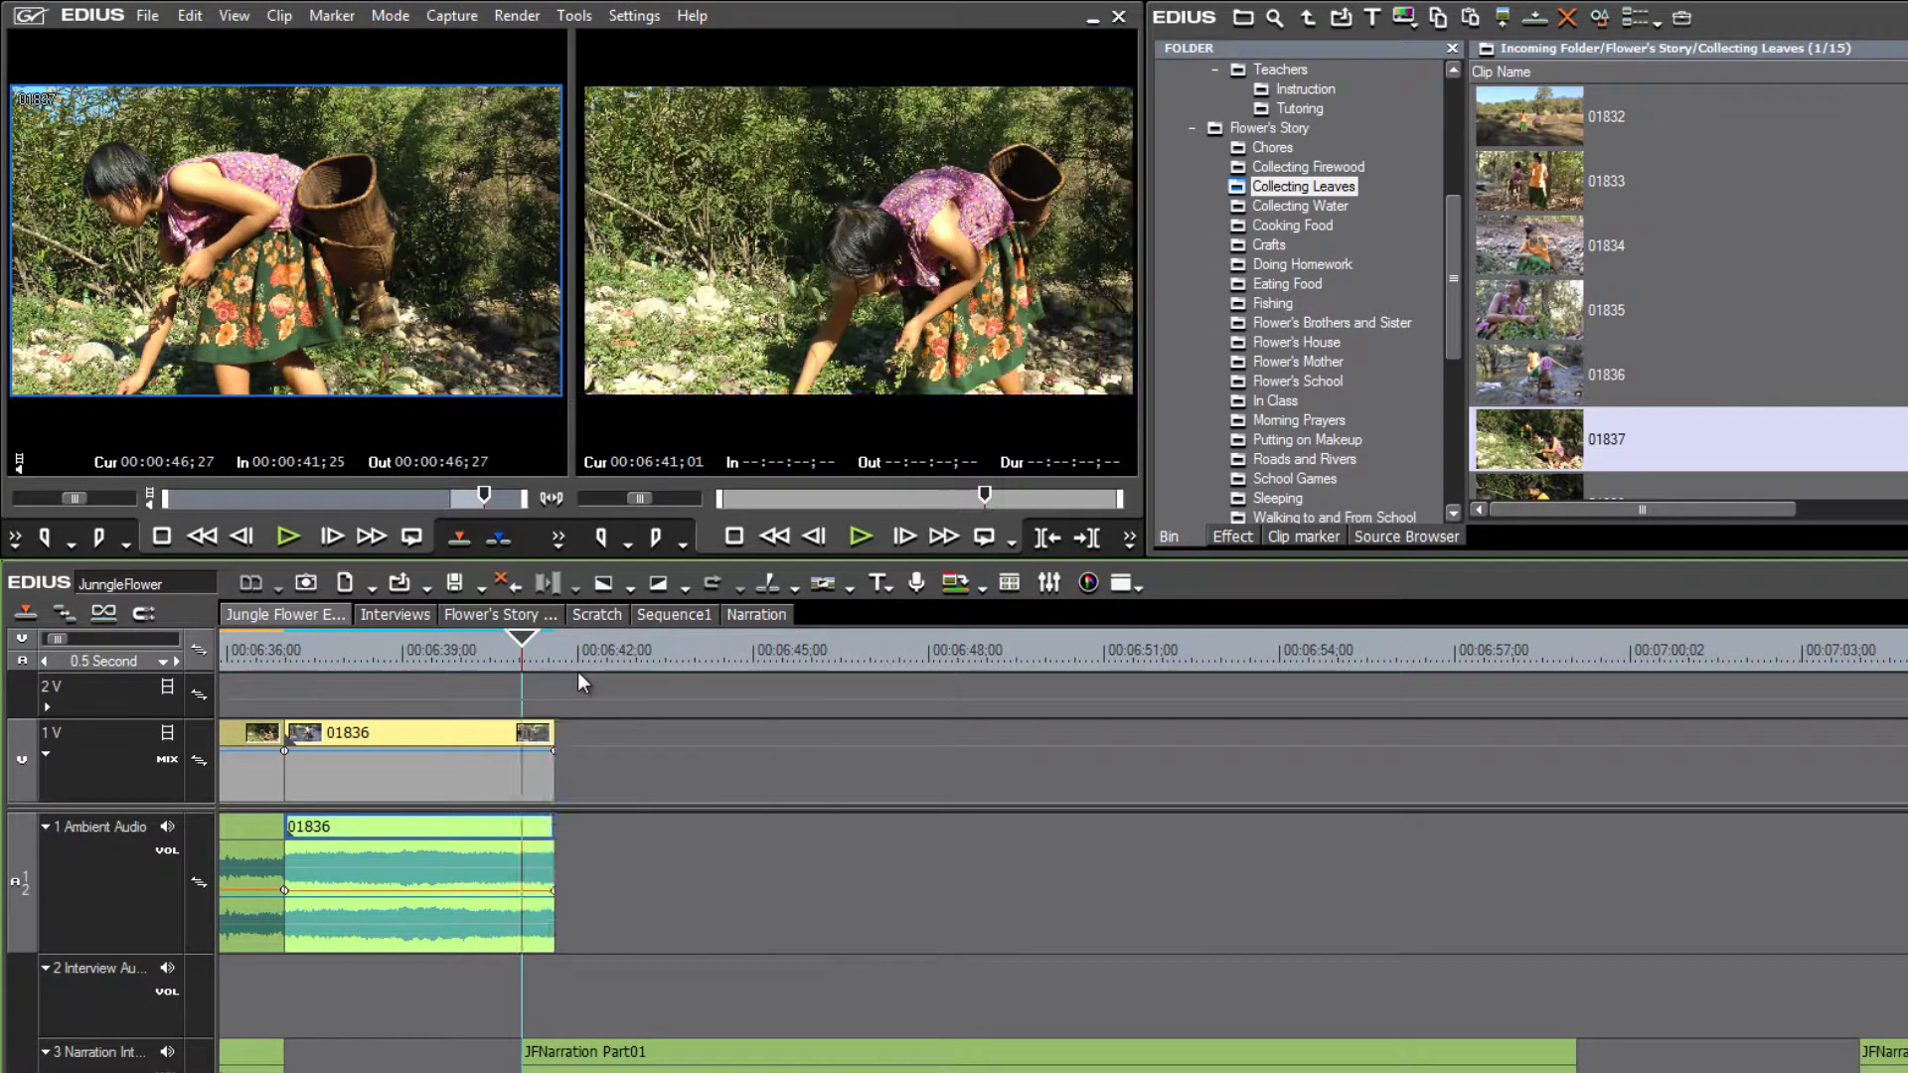
Play across the cut from clip 01836 and lower the volume line of the second clip 01837 on 1 Ambient Audio
click(503, 647)
key(space)
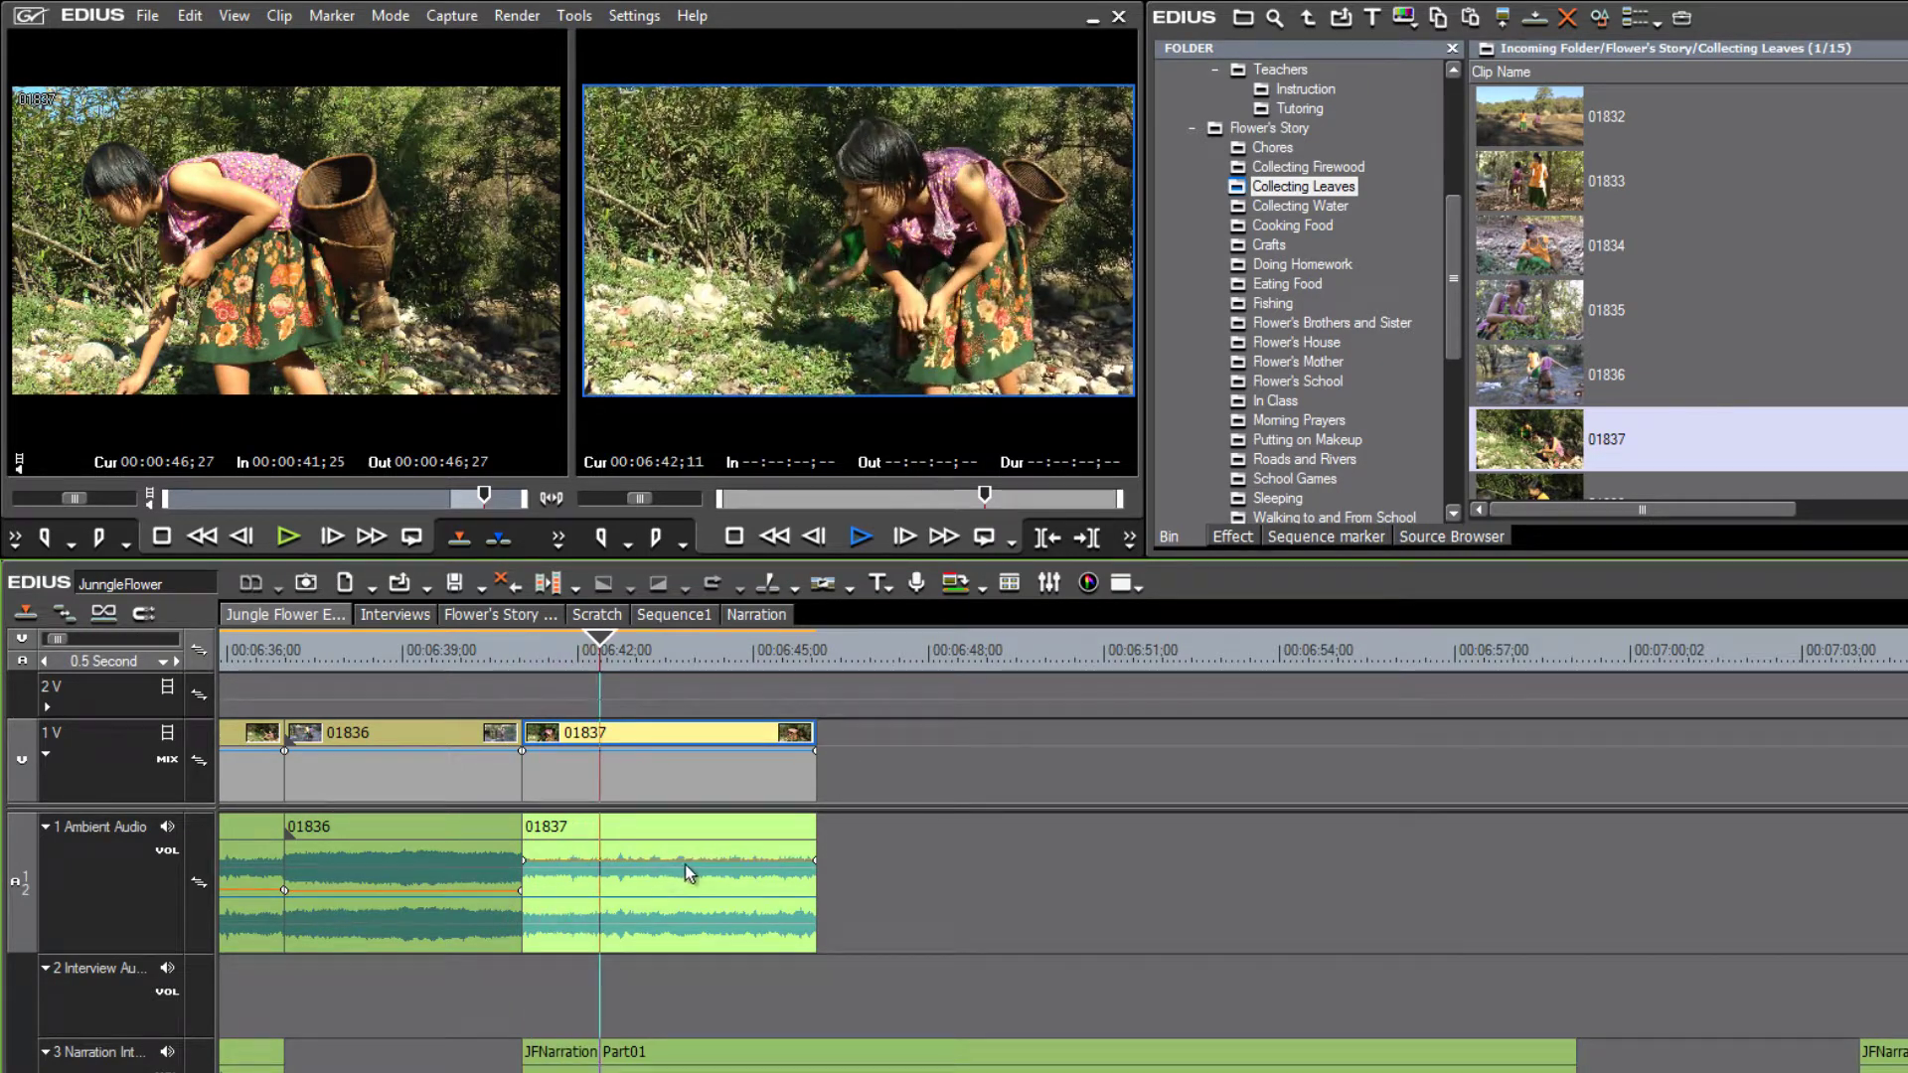
drag(700, 861, 705, 875)
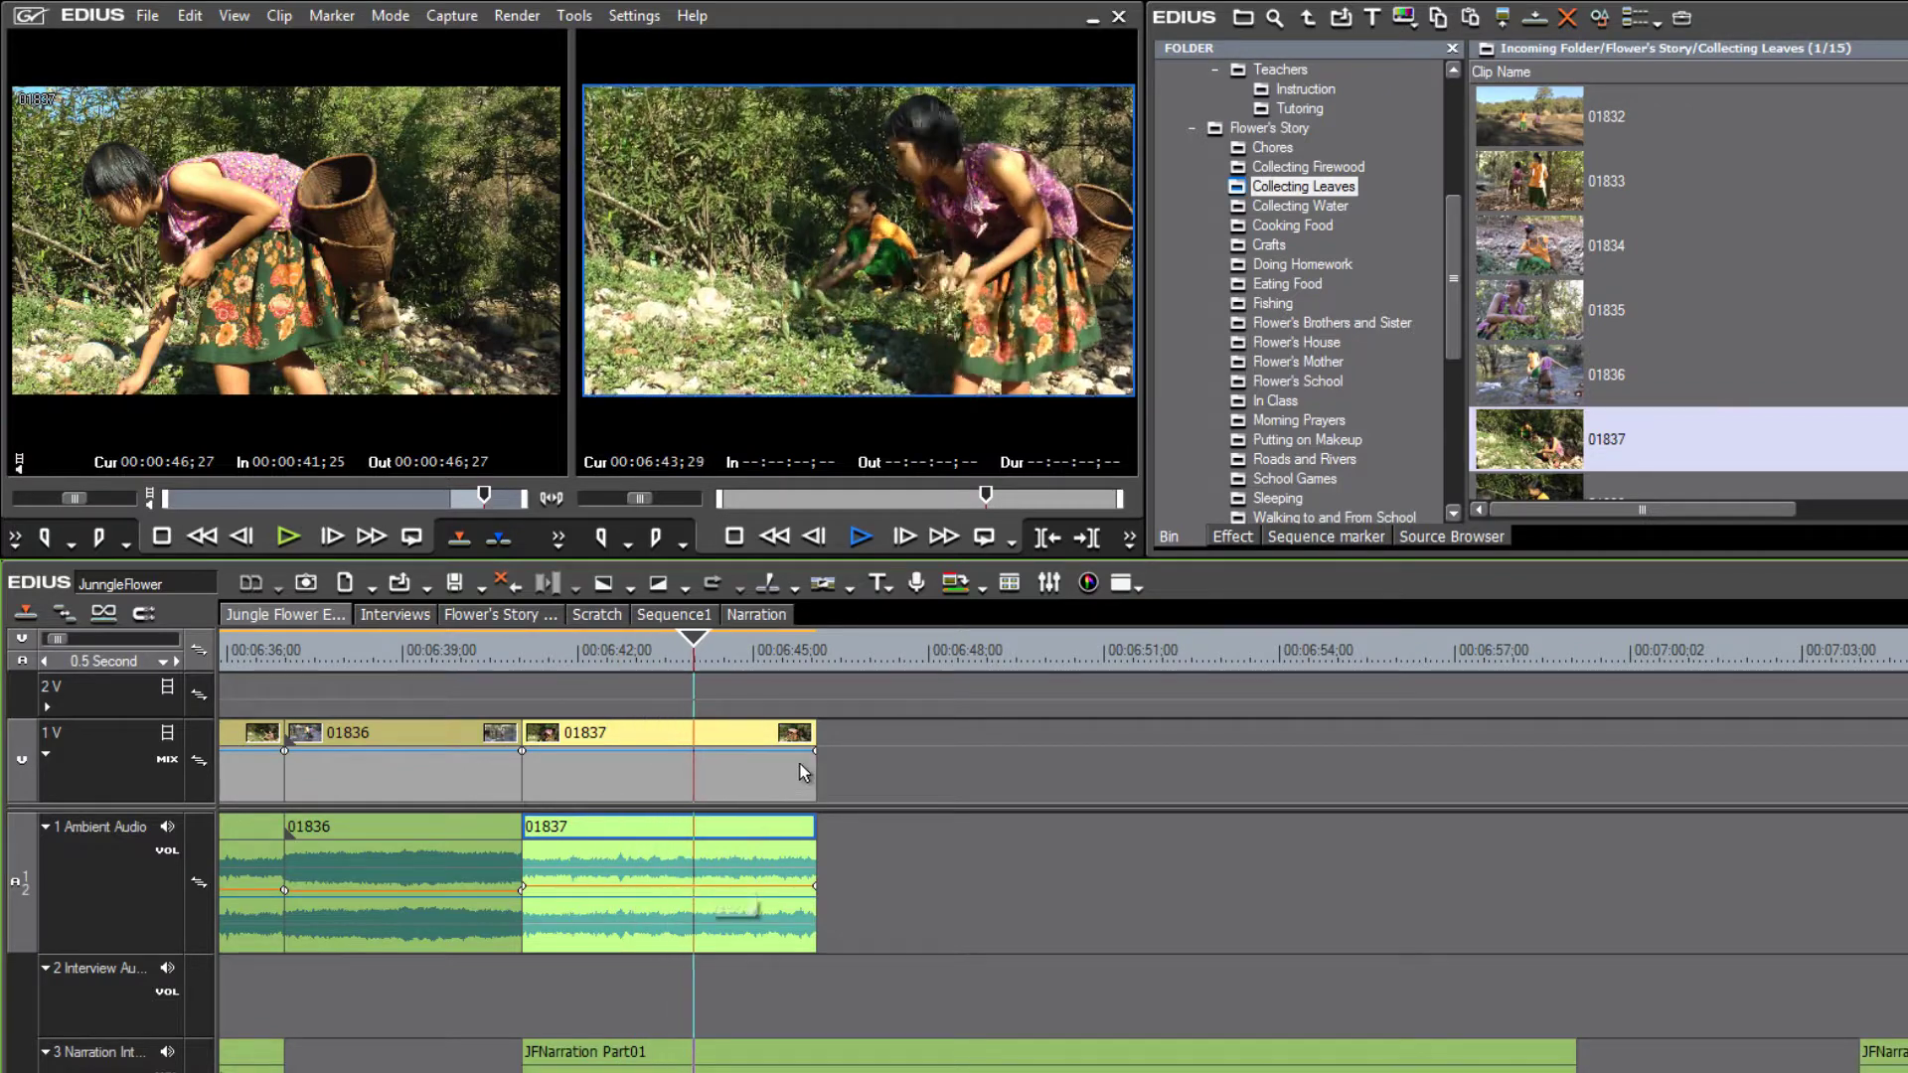
key(space)
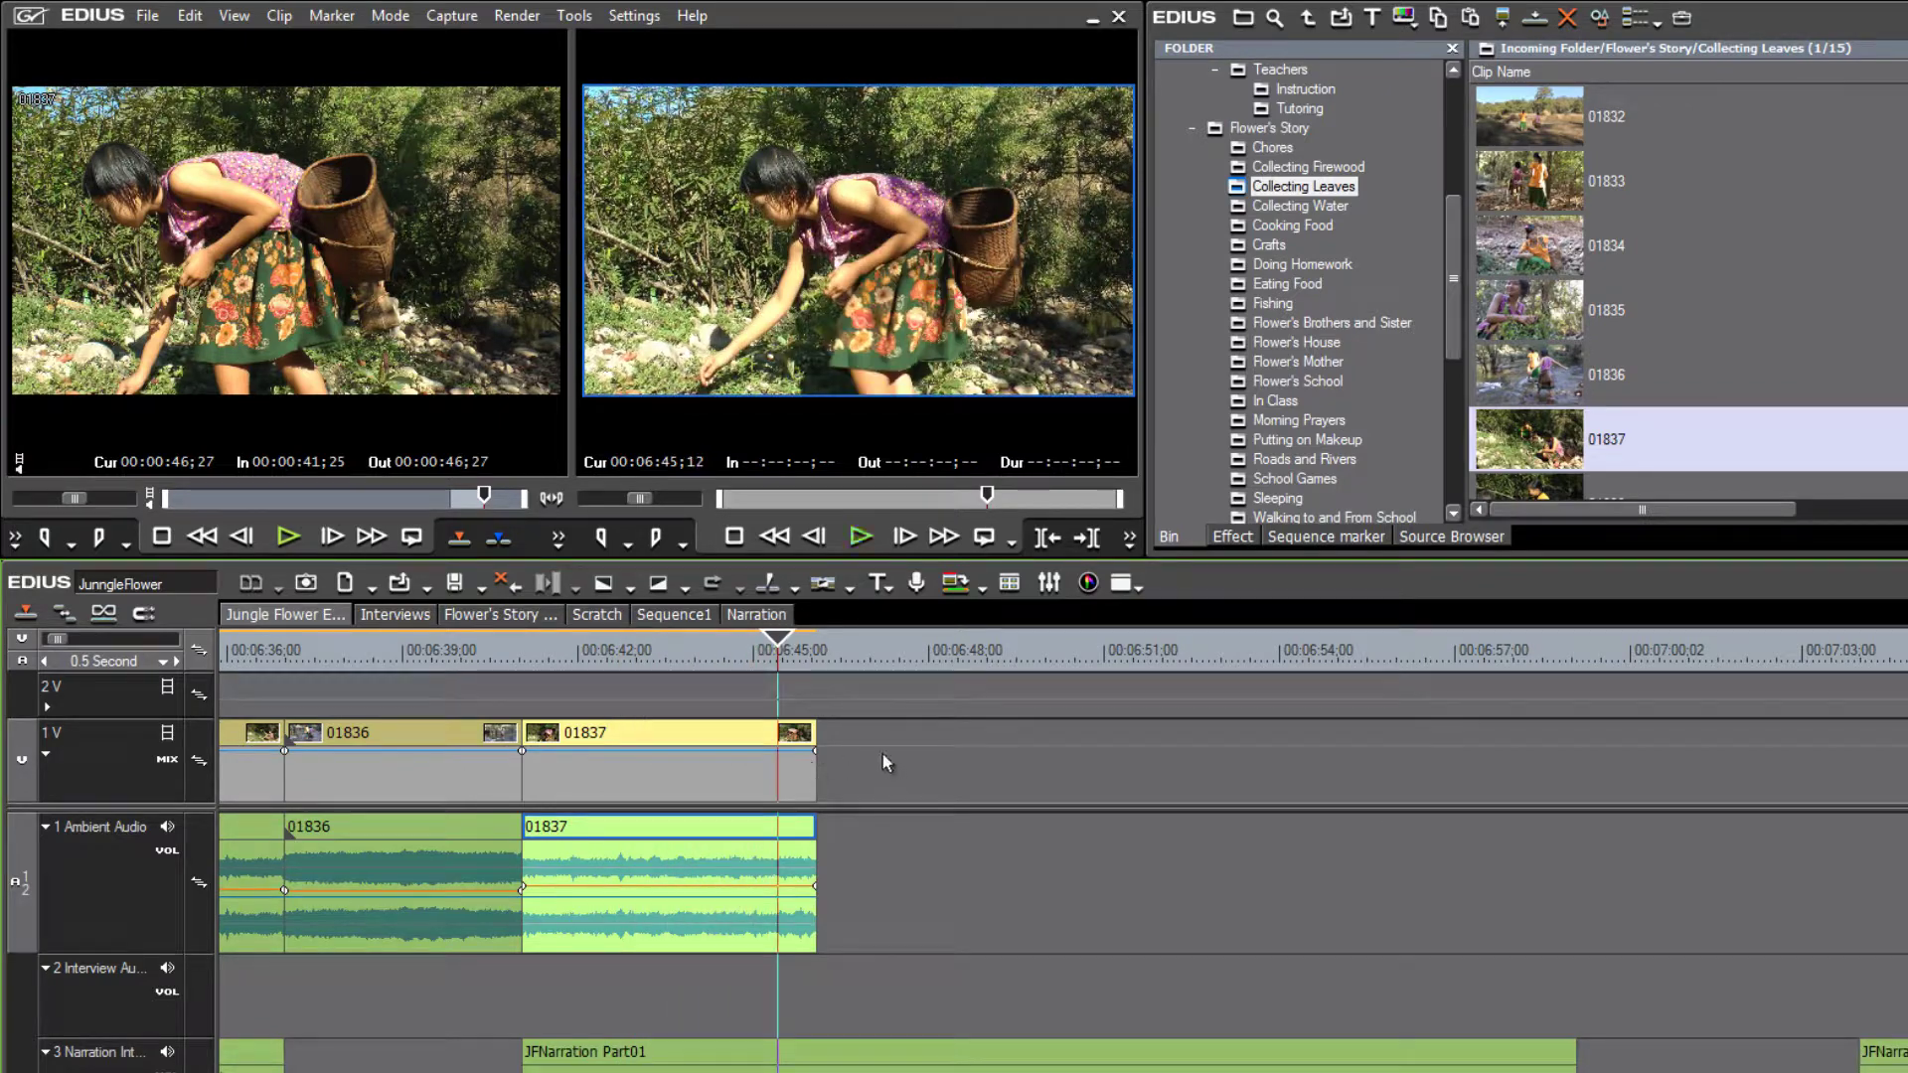
Trim the end of the last clip 01837 back to 00:06:45;12 and preview clip 01841 from the Collecting Leaves folder
drag(815, 740, 785, 743)
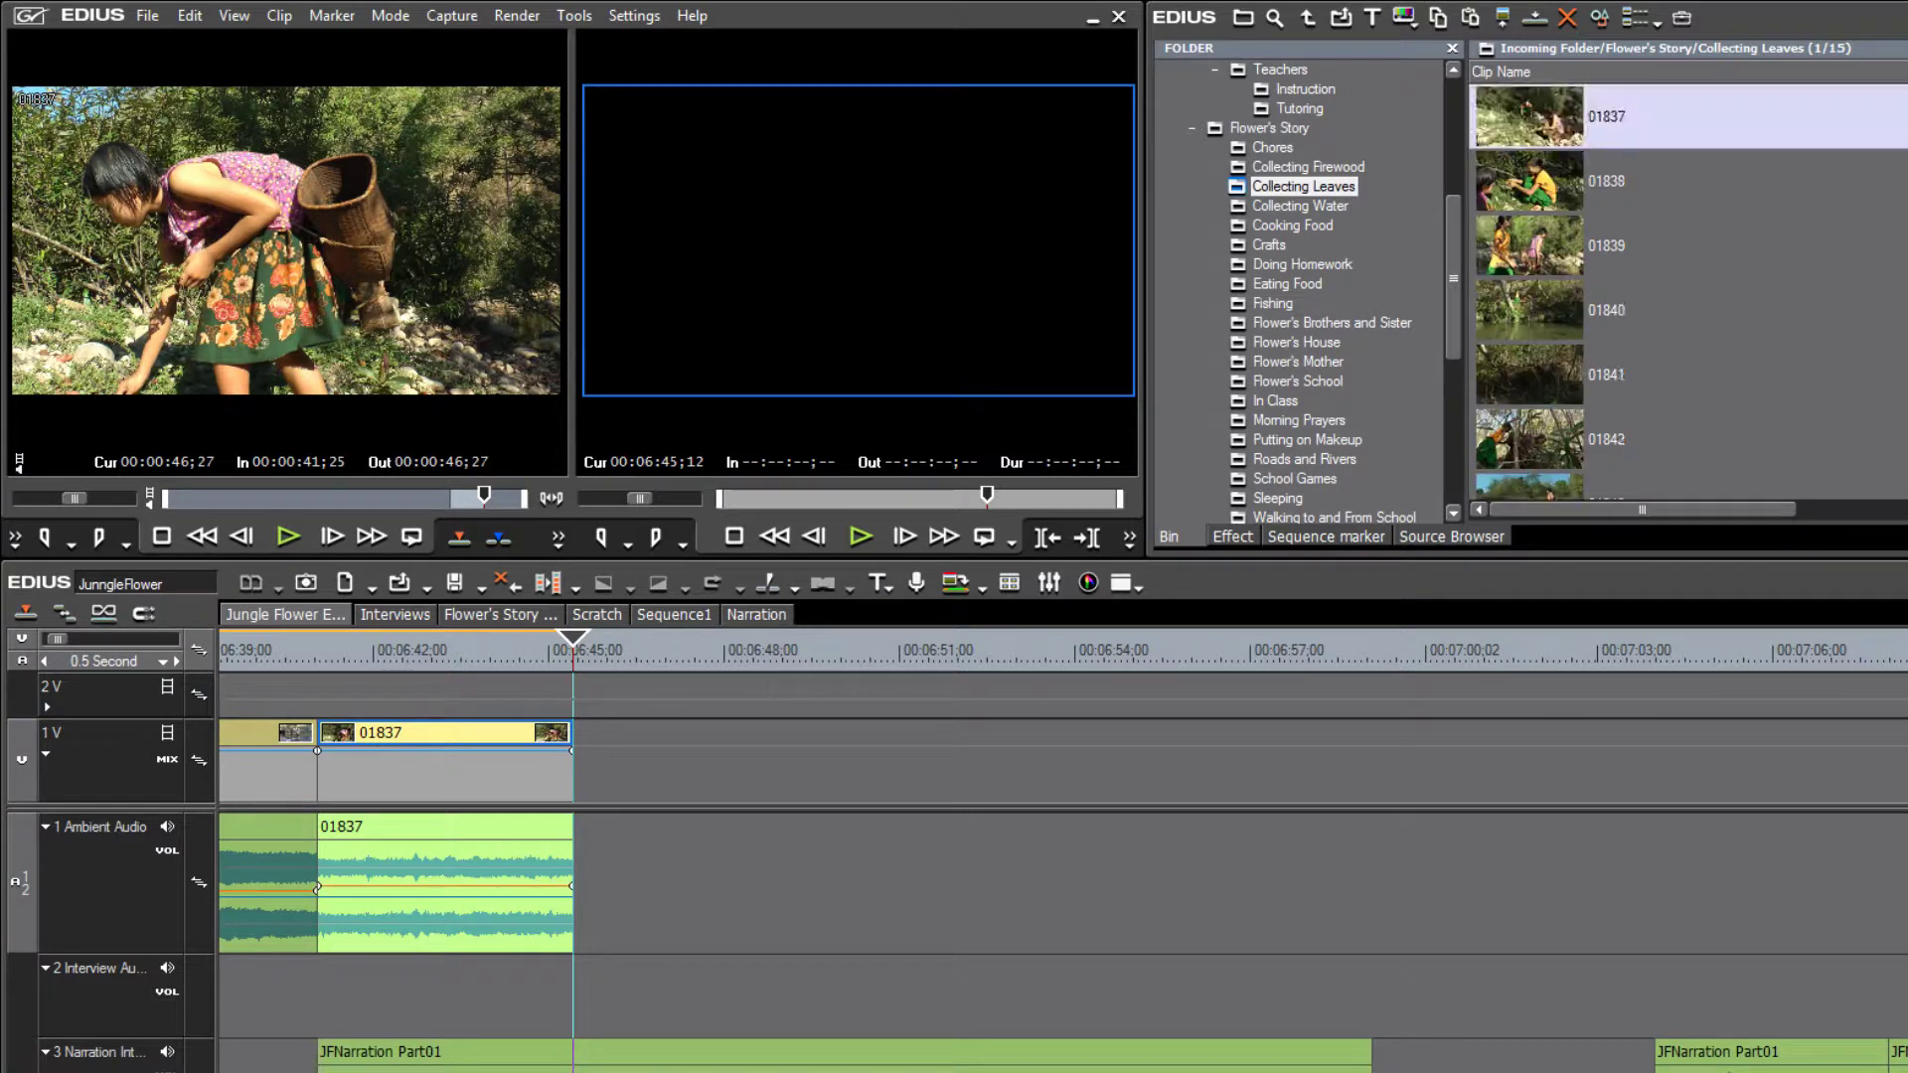
double_click(1709, 368)
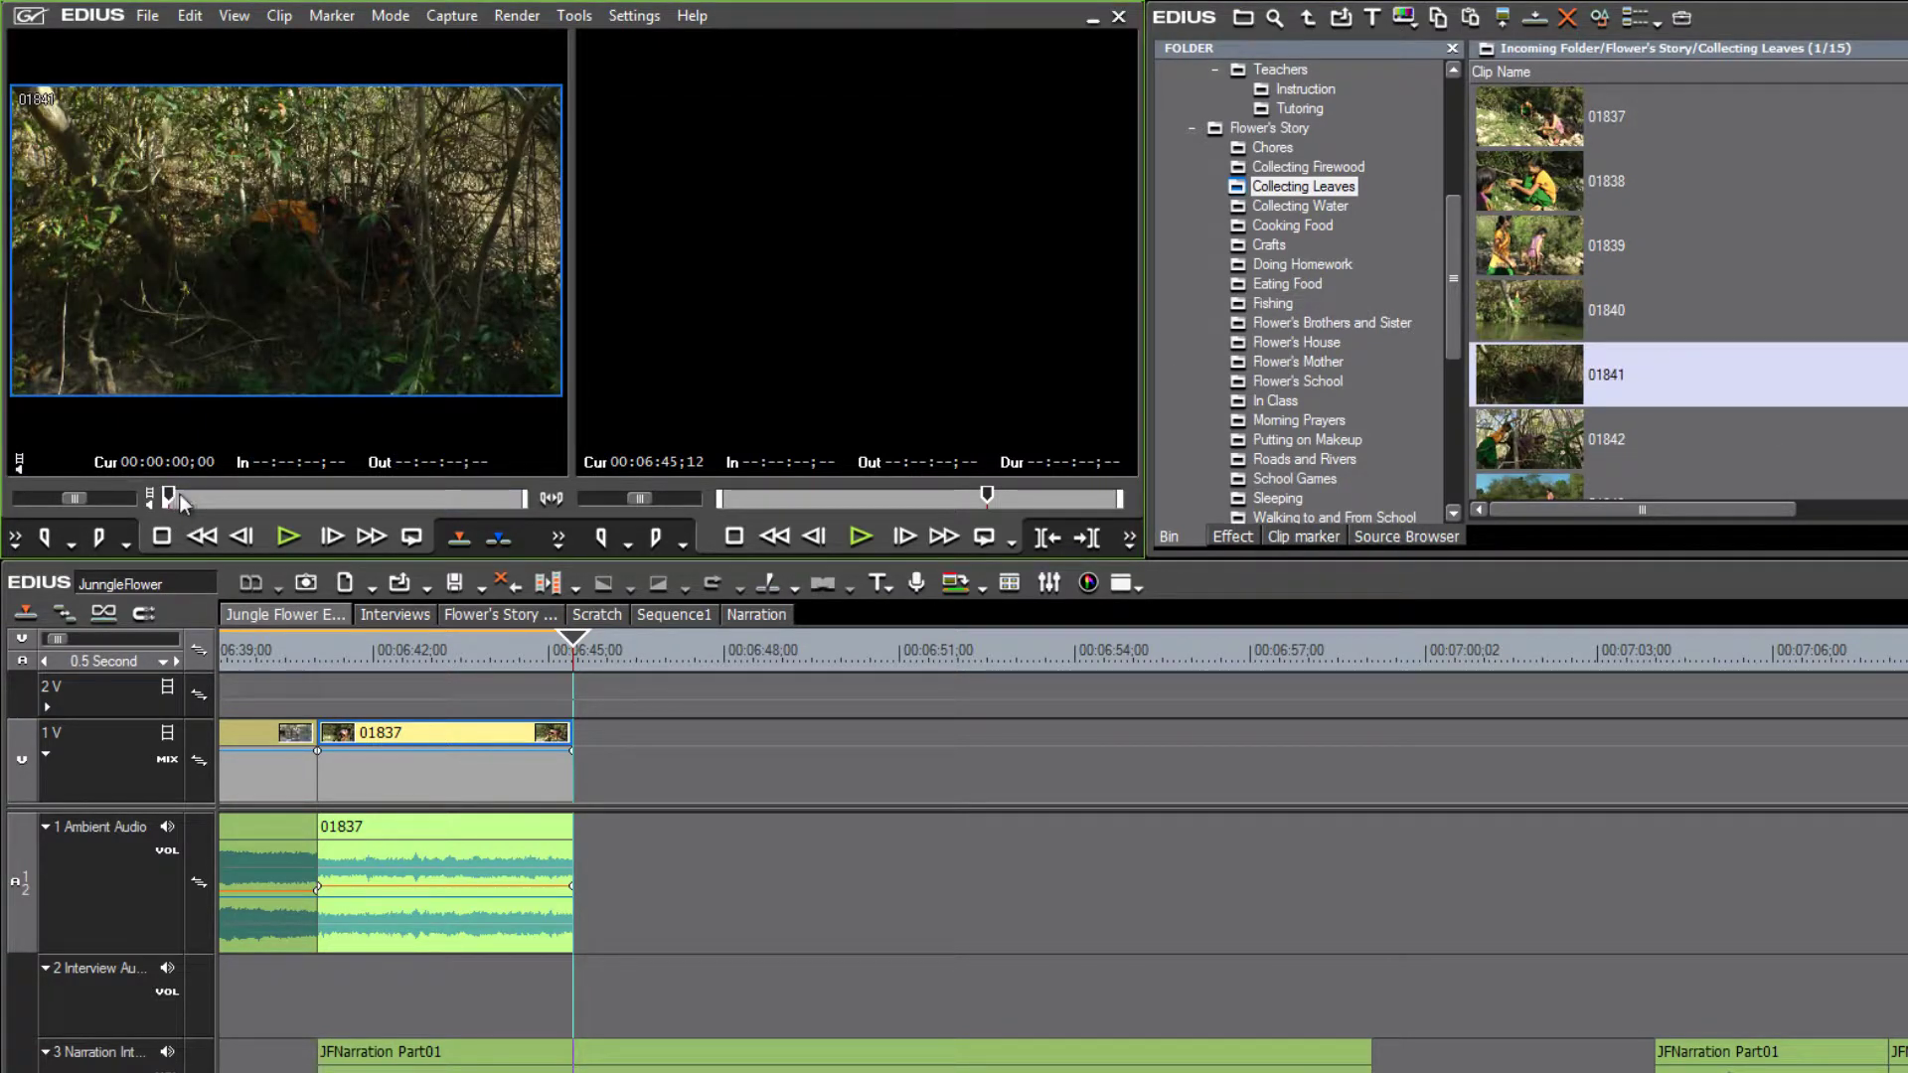
drag(179, 493, 414, 493)
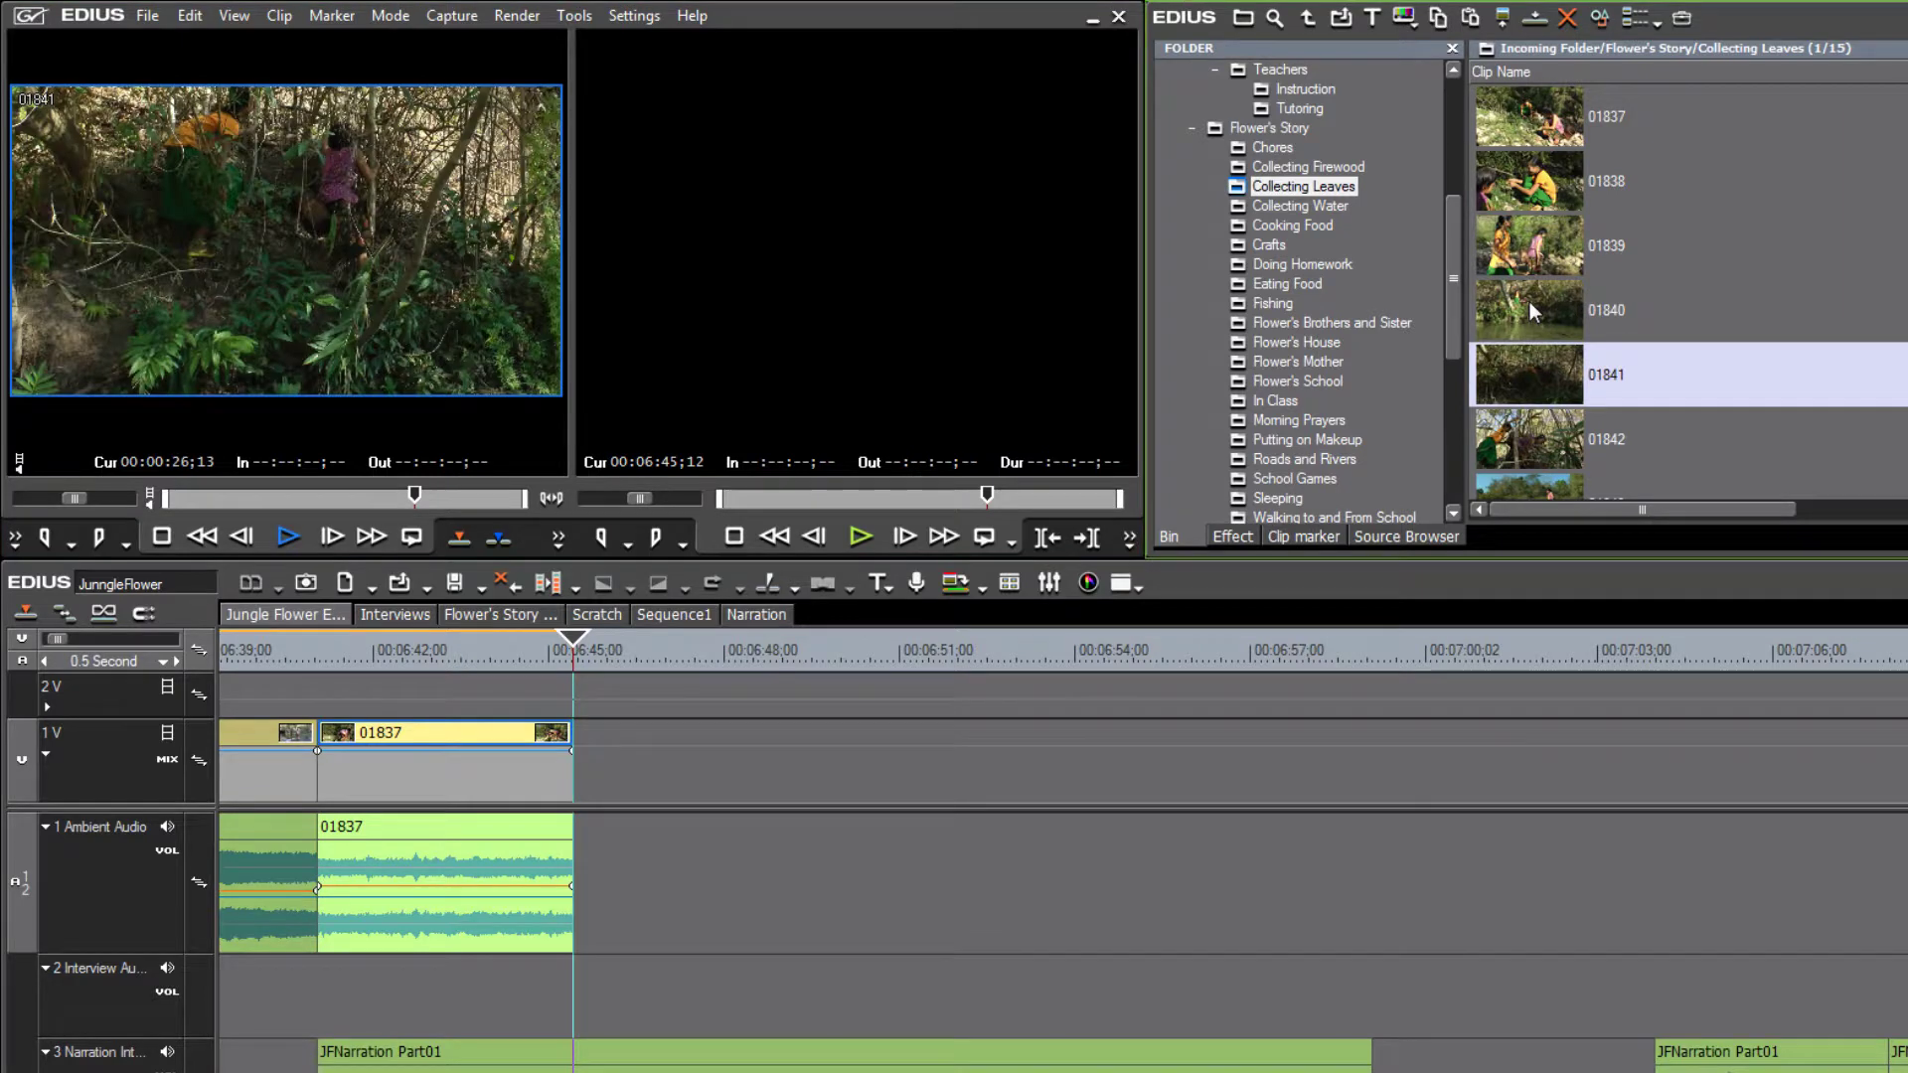
Place the marked clip 01840 on 1 V and 1 Ambient Audio at 00:06:45;12, right after clip 01837, and play it
double_click(1529, 301)
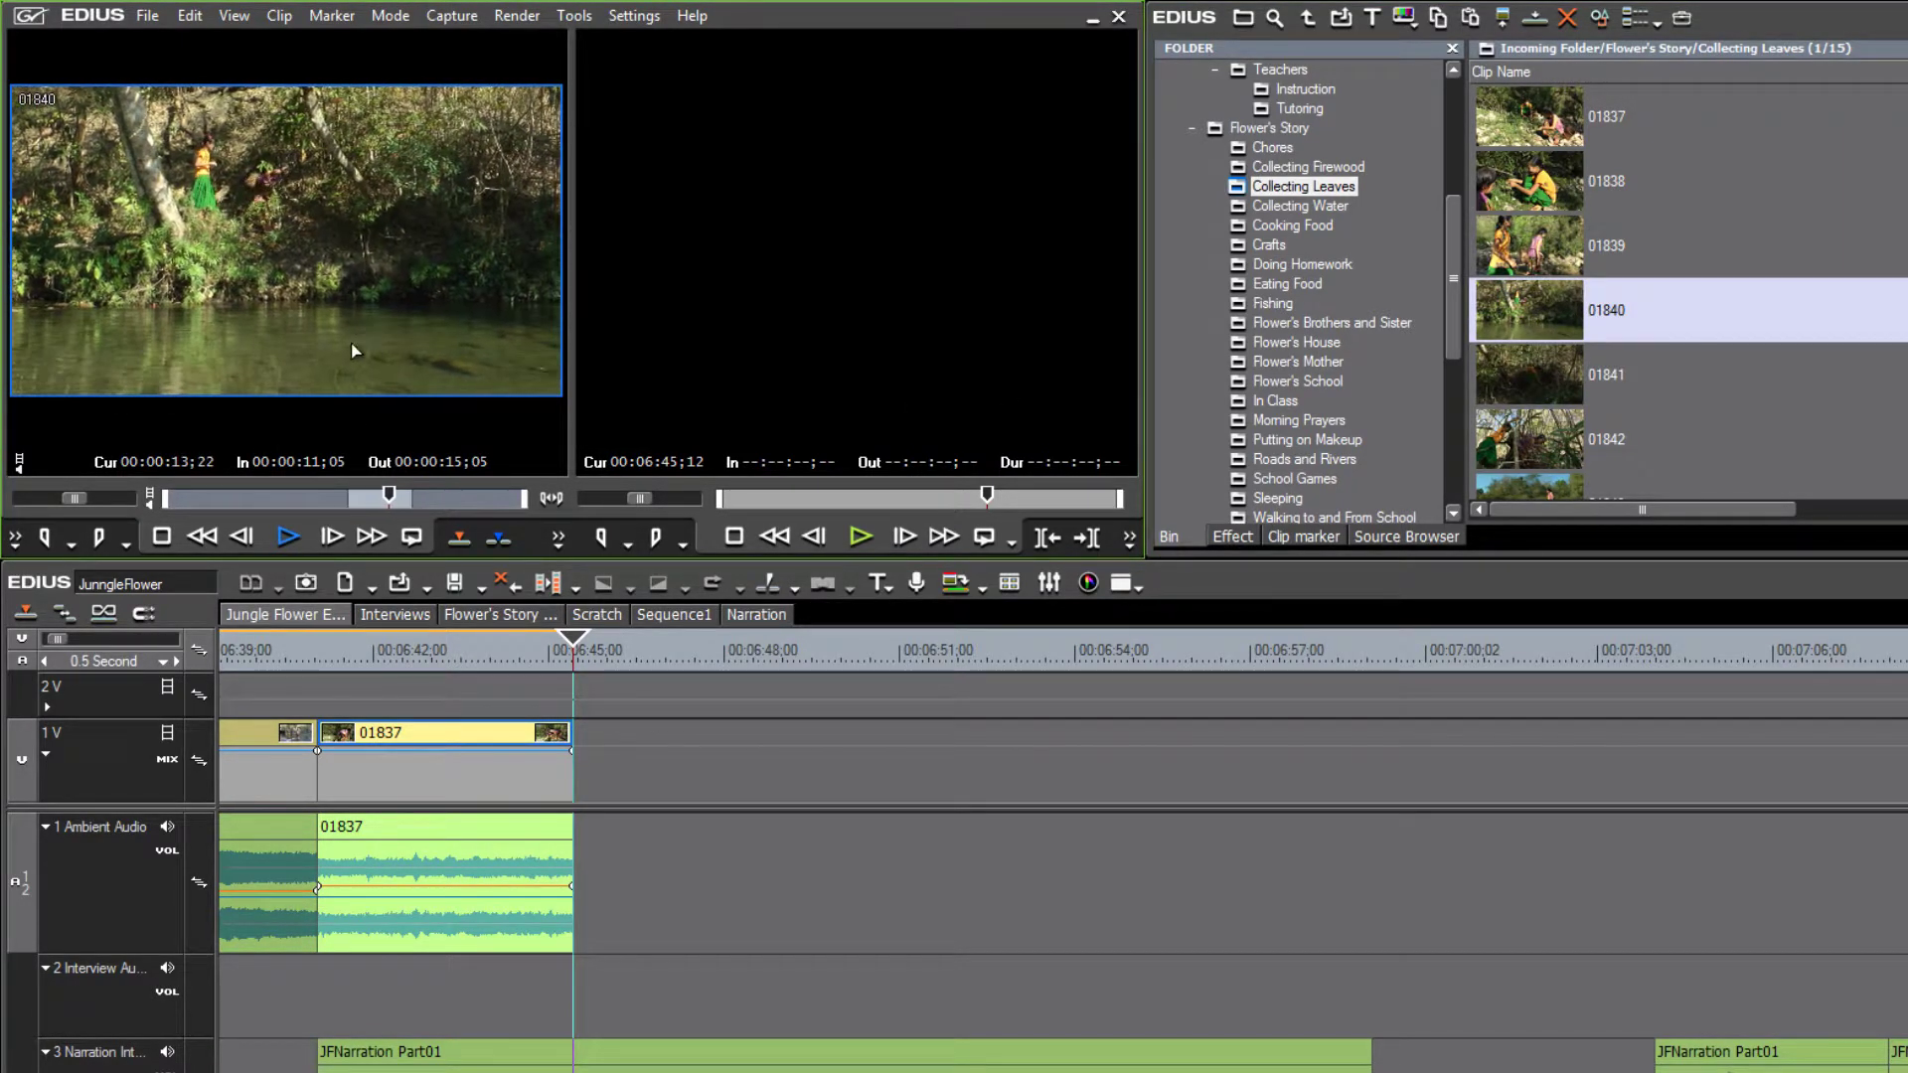
key(space)
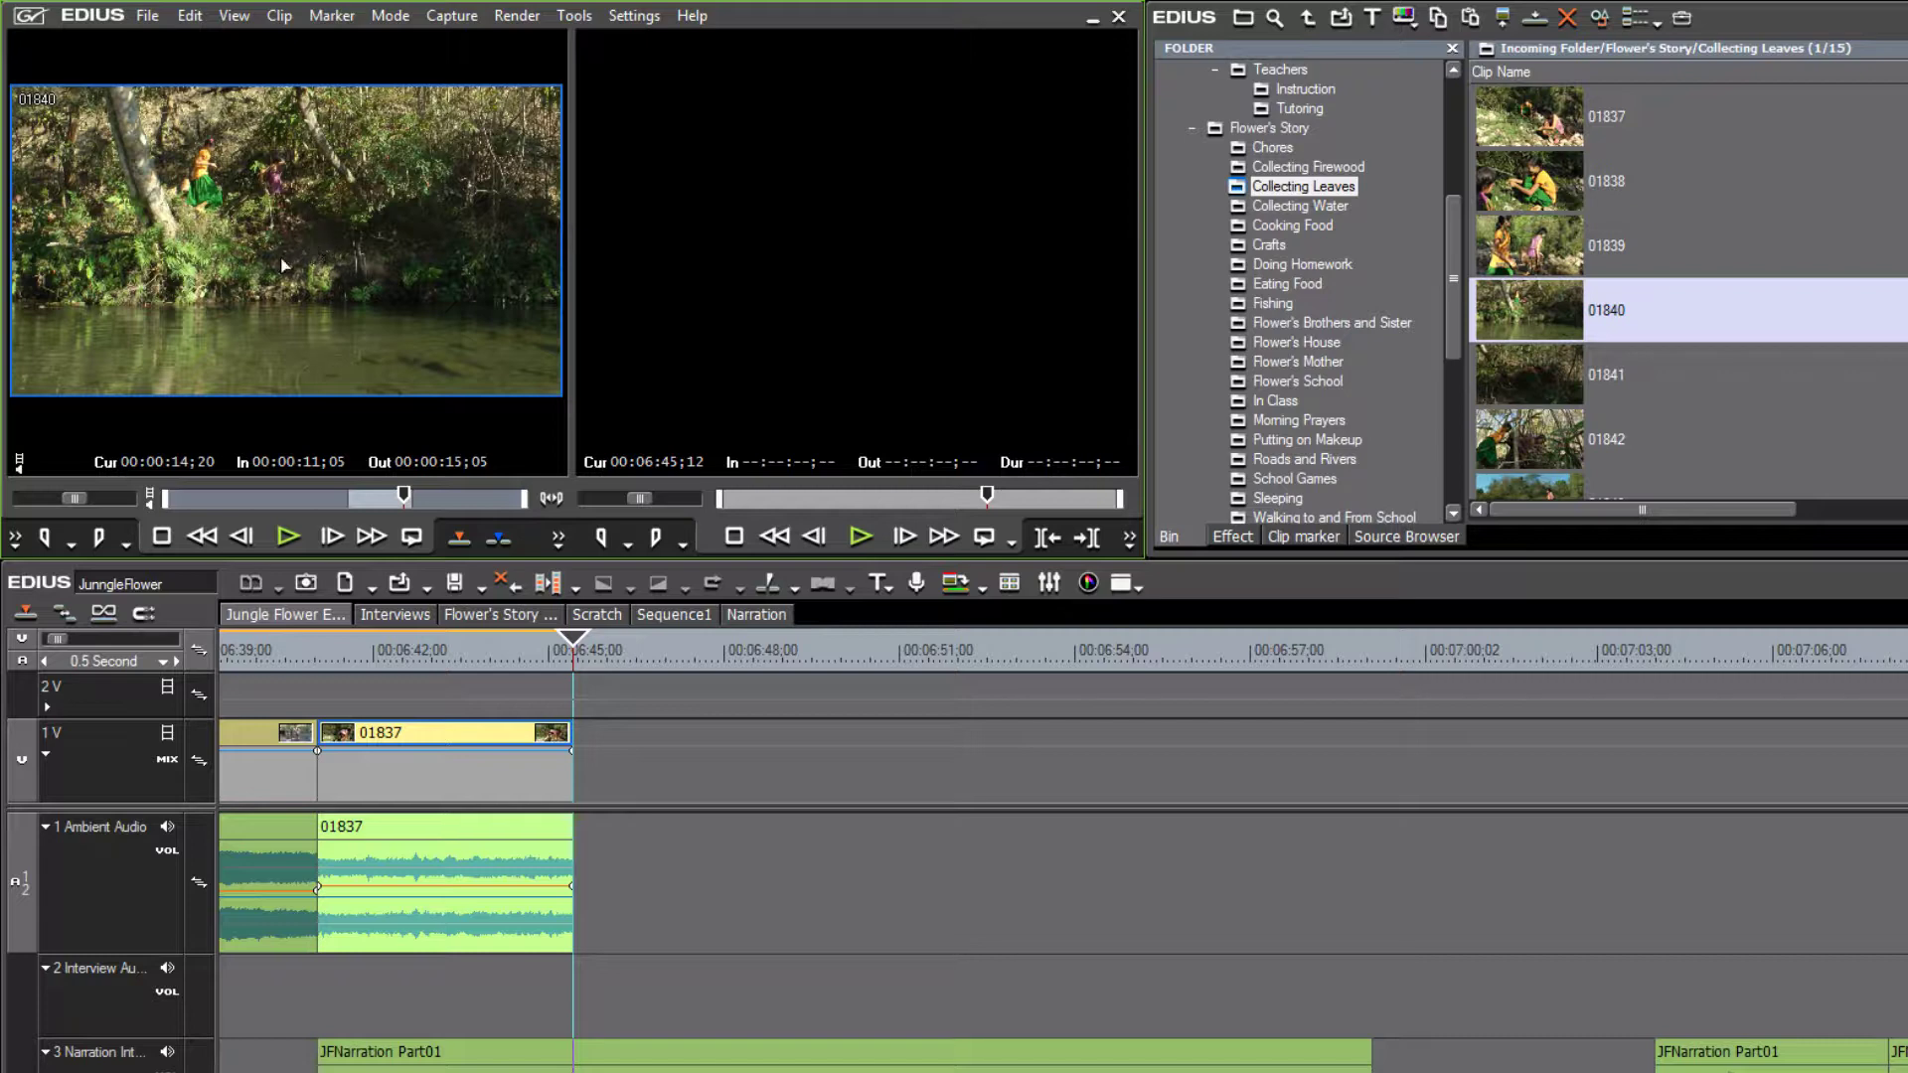
drag(565, 707, 571, 869)
key(space)
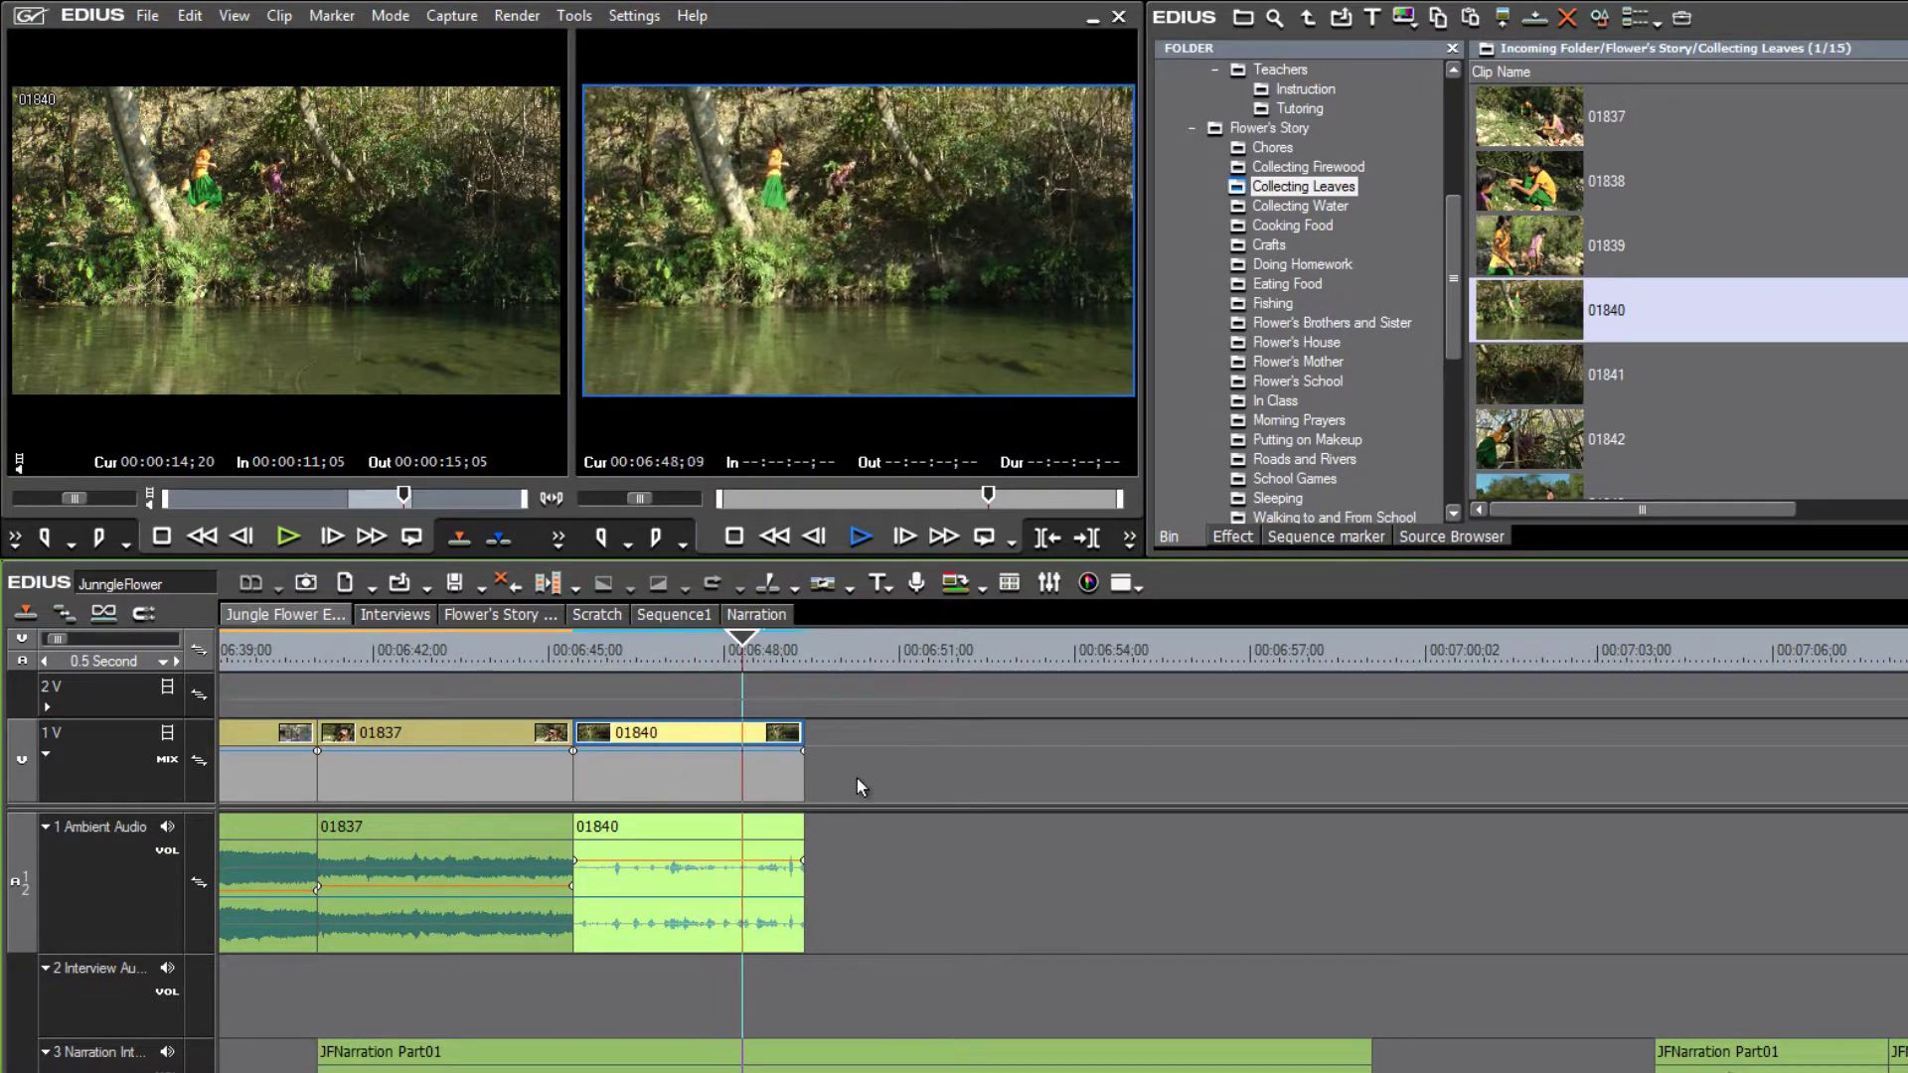
key(space)
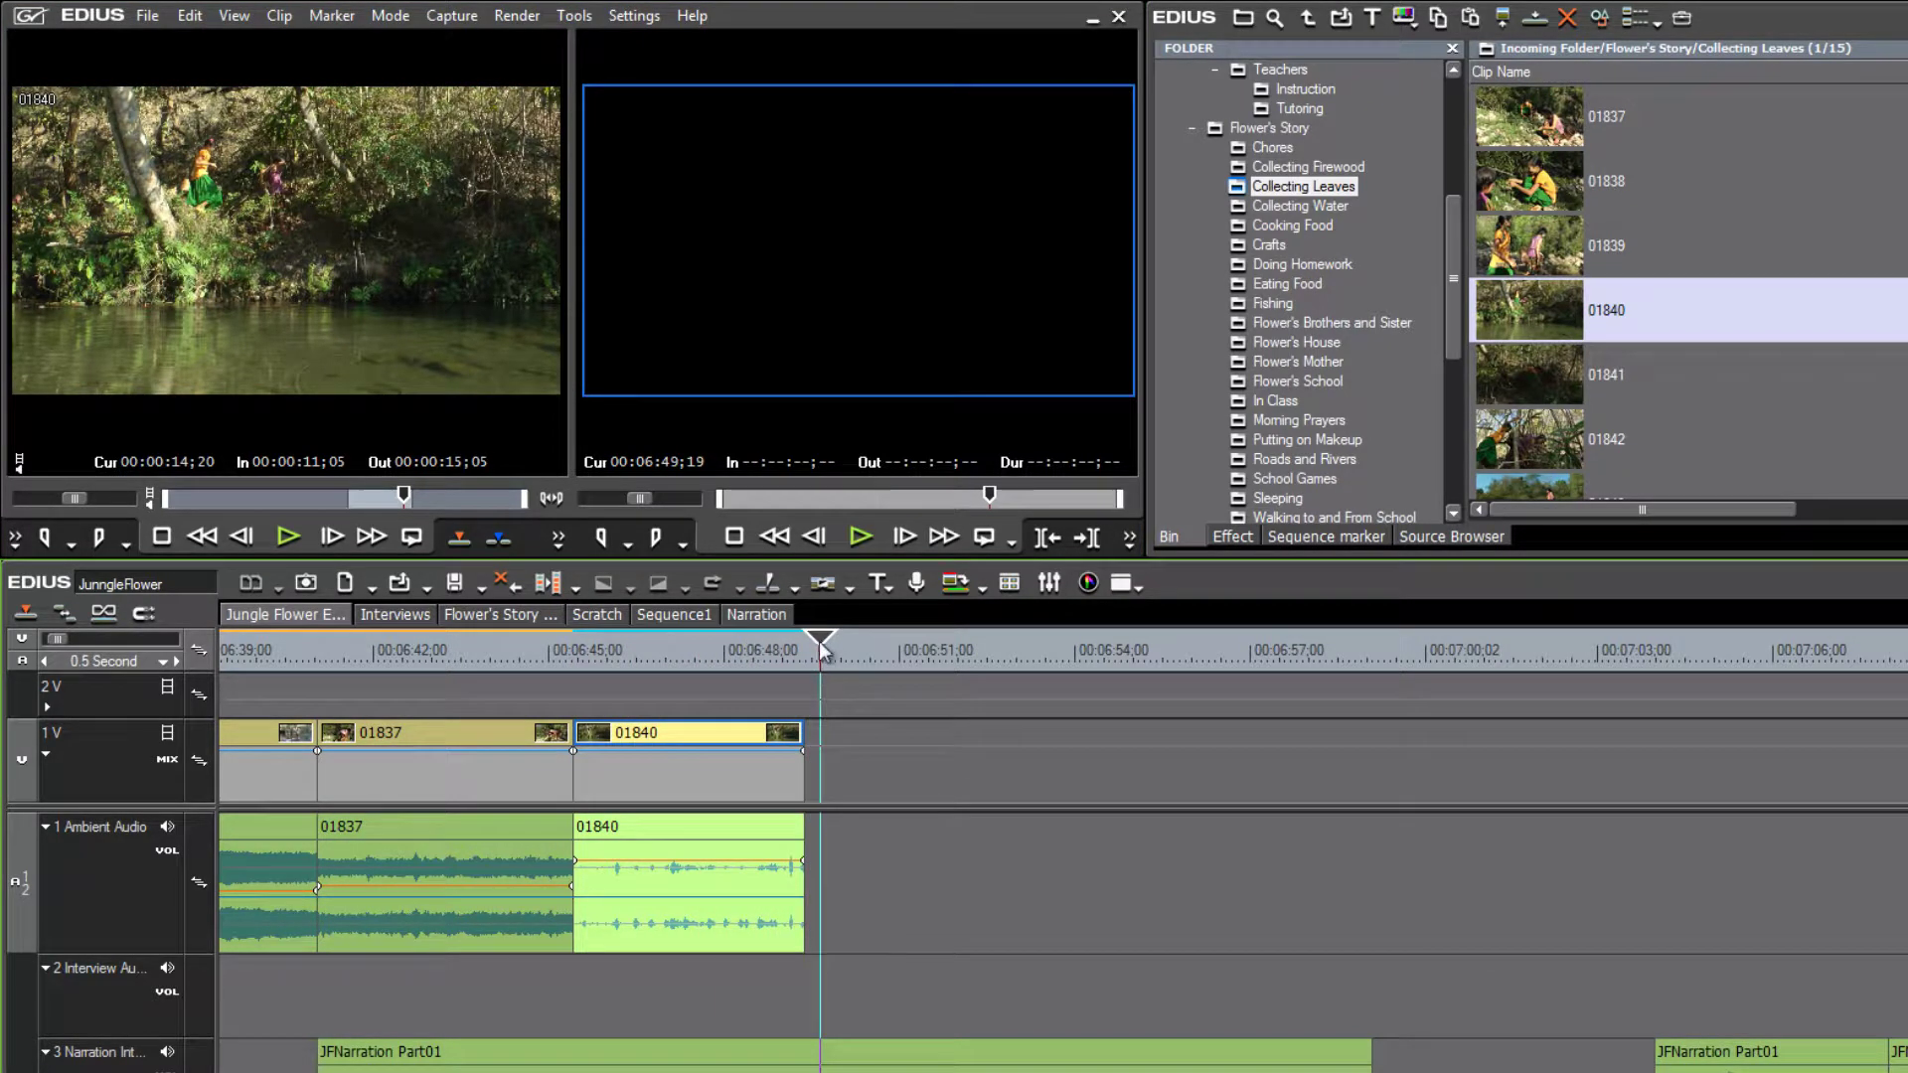
Mark clip 01842 from 00:00:45;11 to 00:00:52;22 and place it on 1 V and 1 Ambient Audio at 00:06:49;11, after clip 01840
click(792, 656)
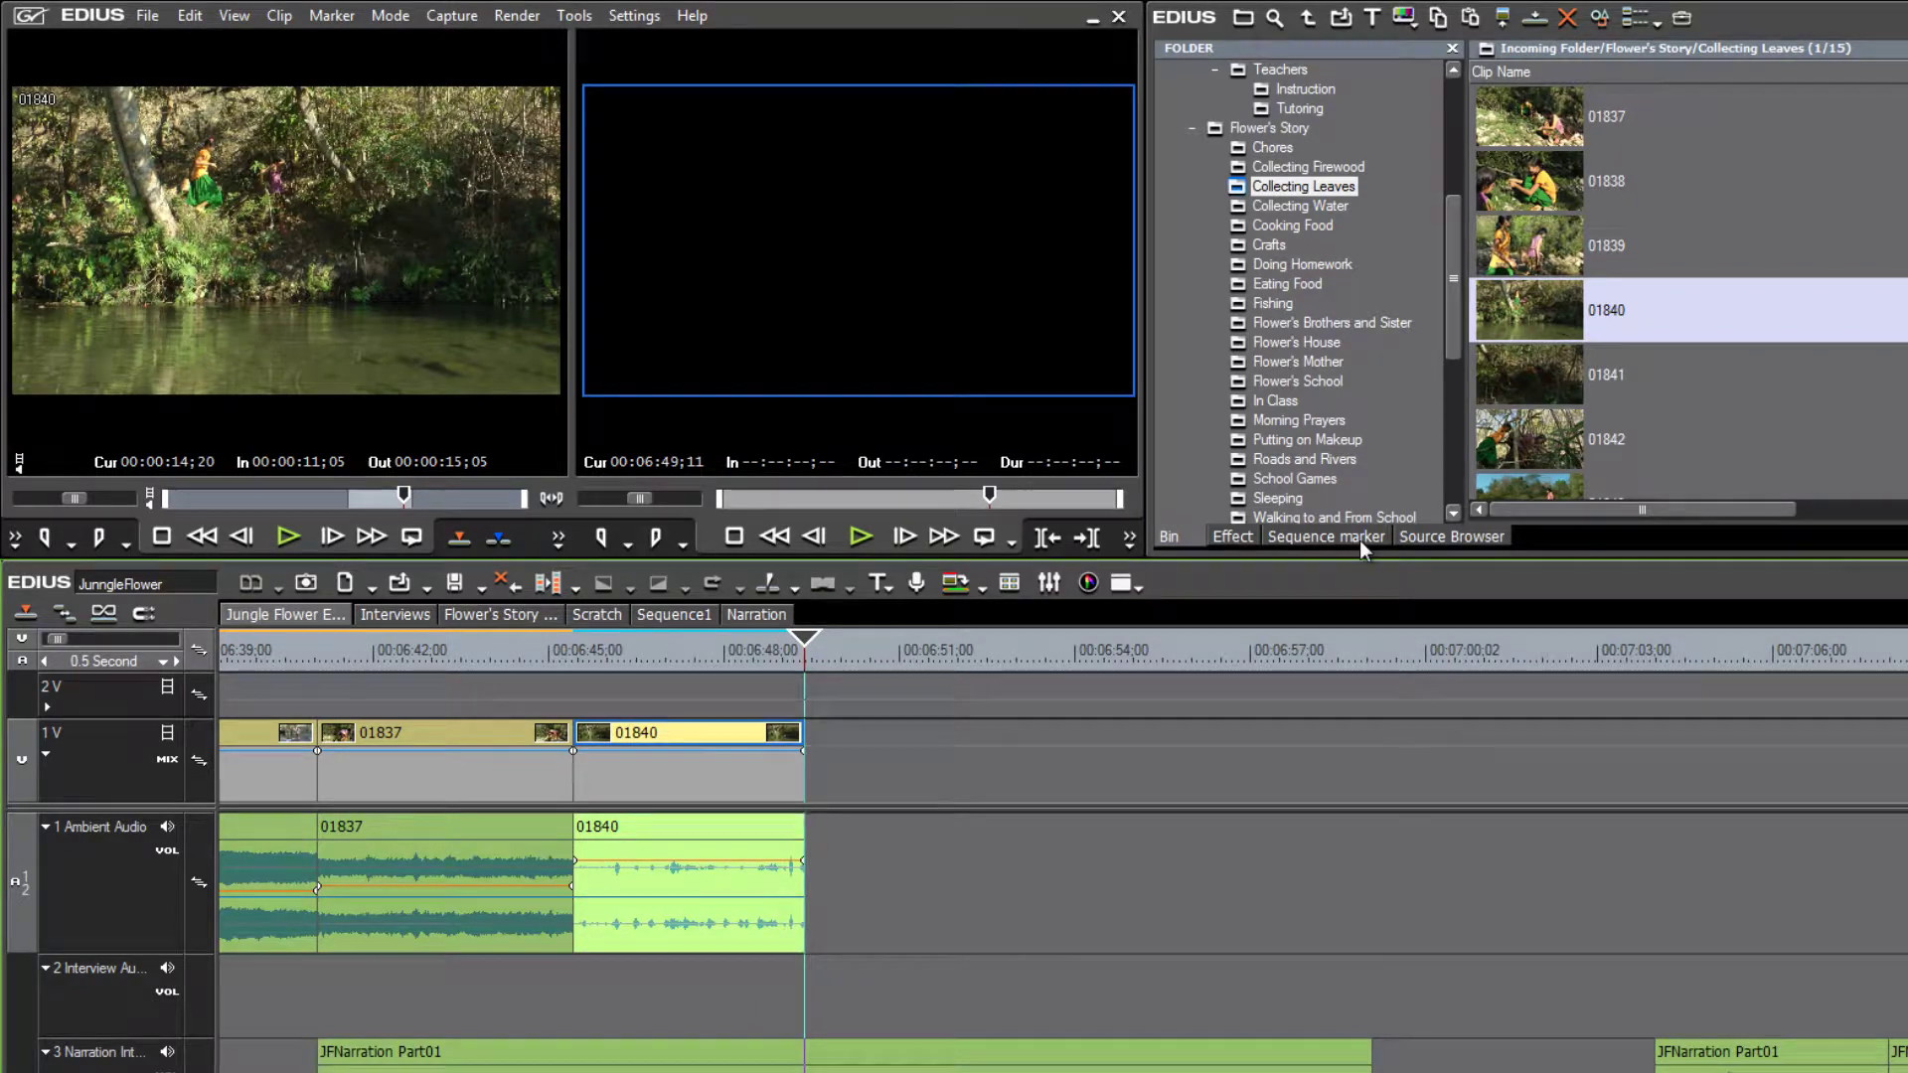
double_click(1530, 438)
drag(272, 498, 386, 498)
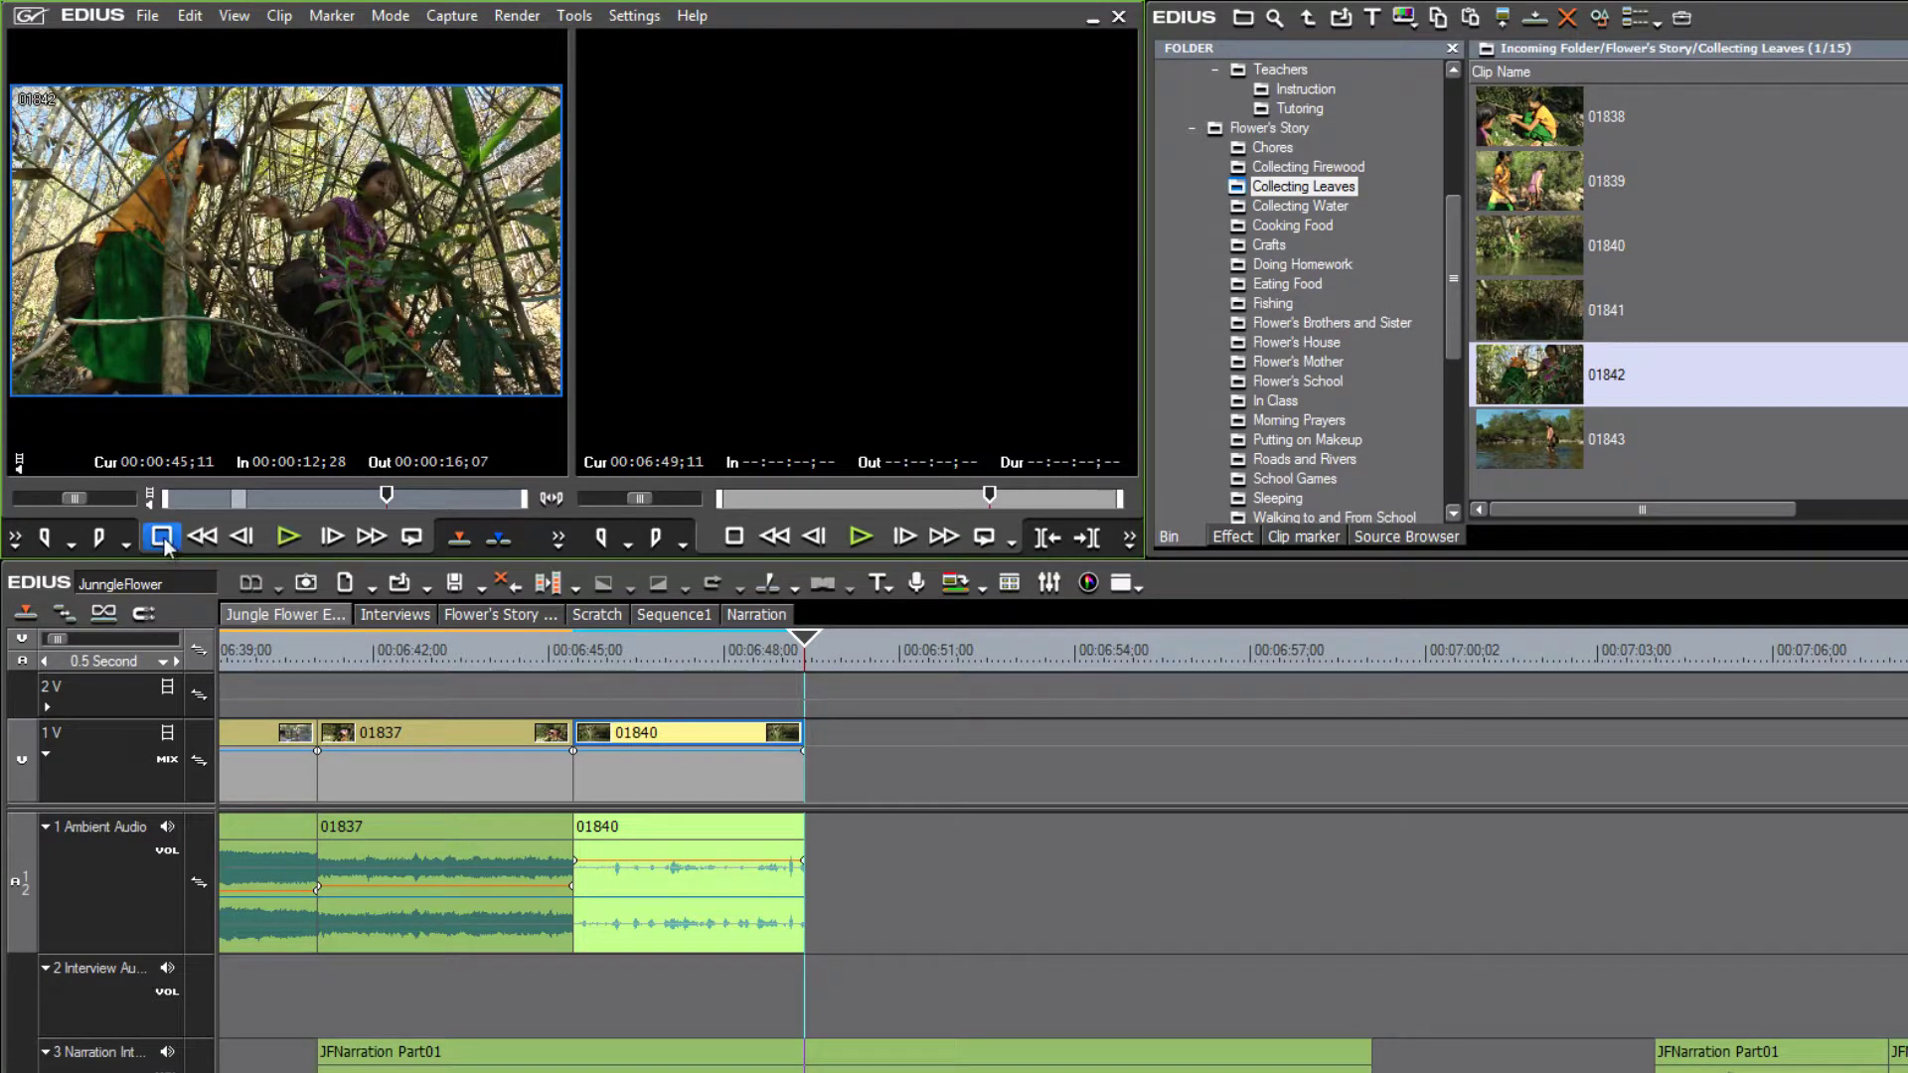
key(i)
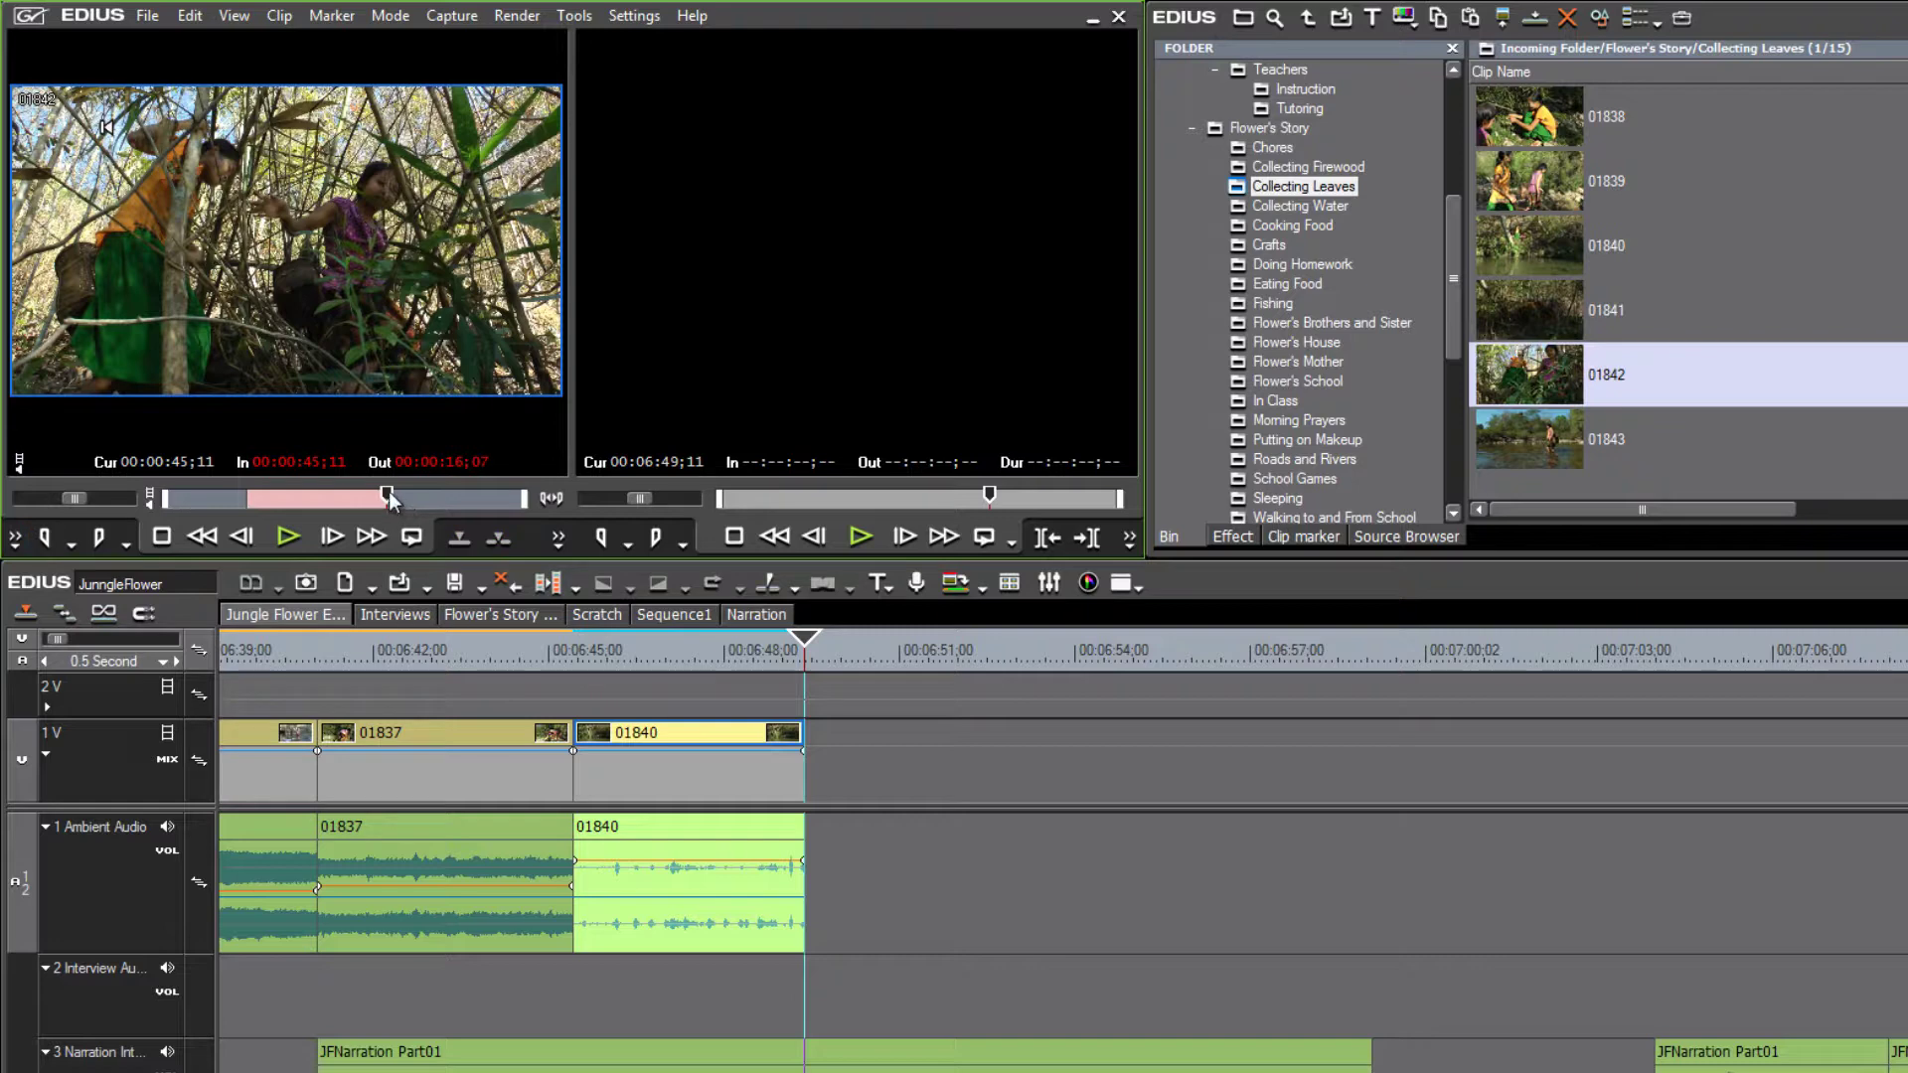
drag(418, 496, 425, 499)
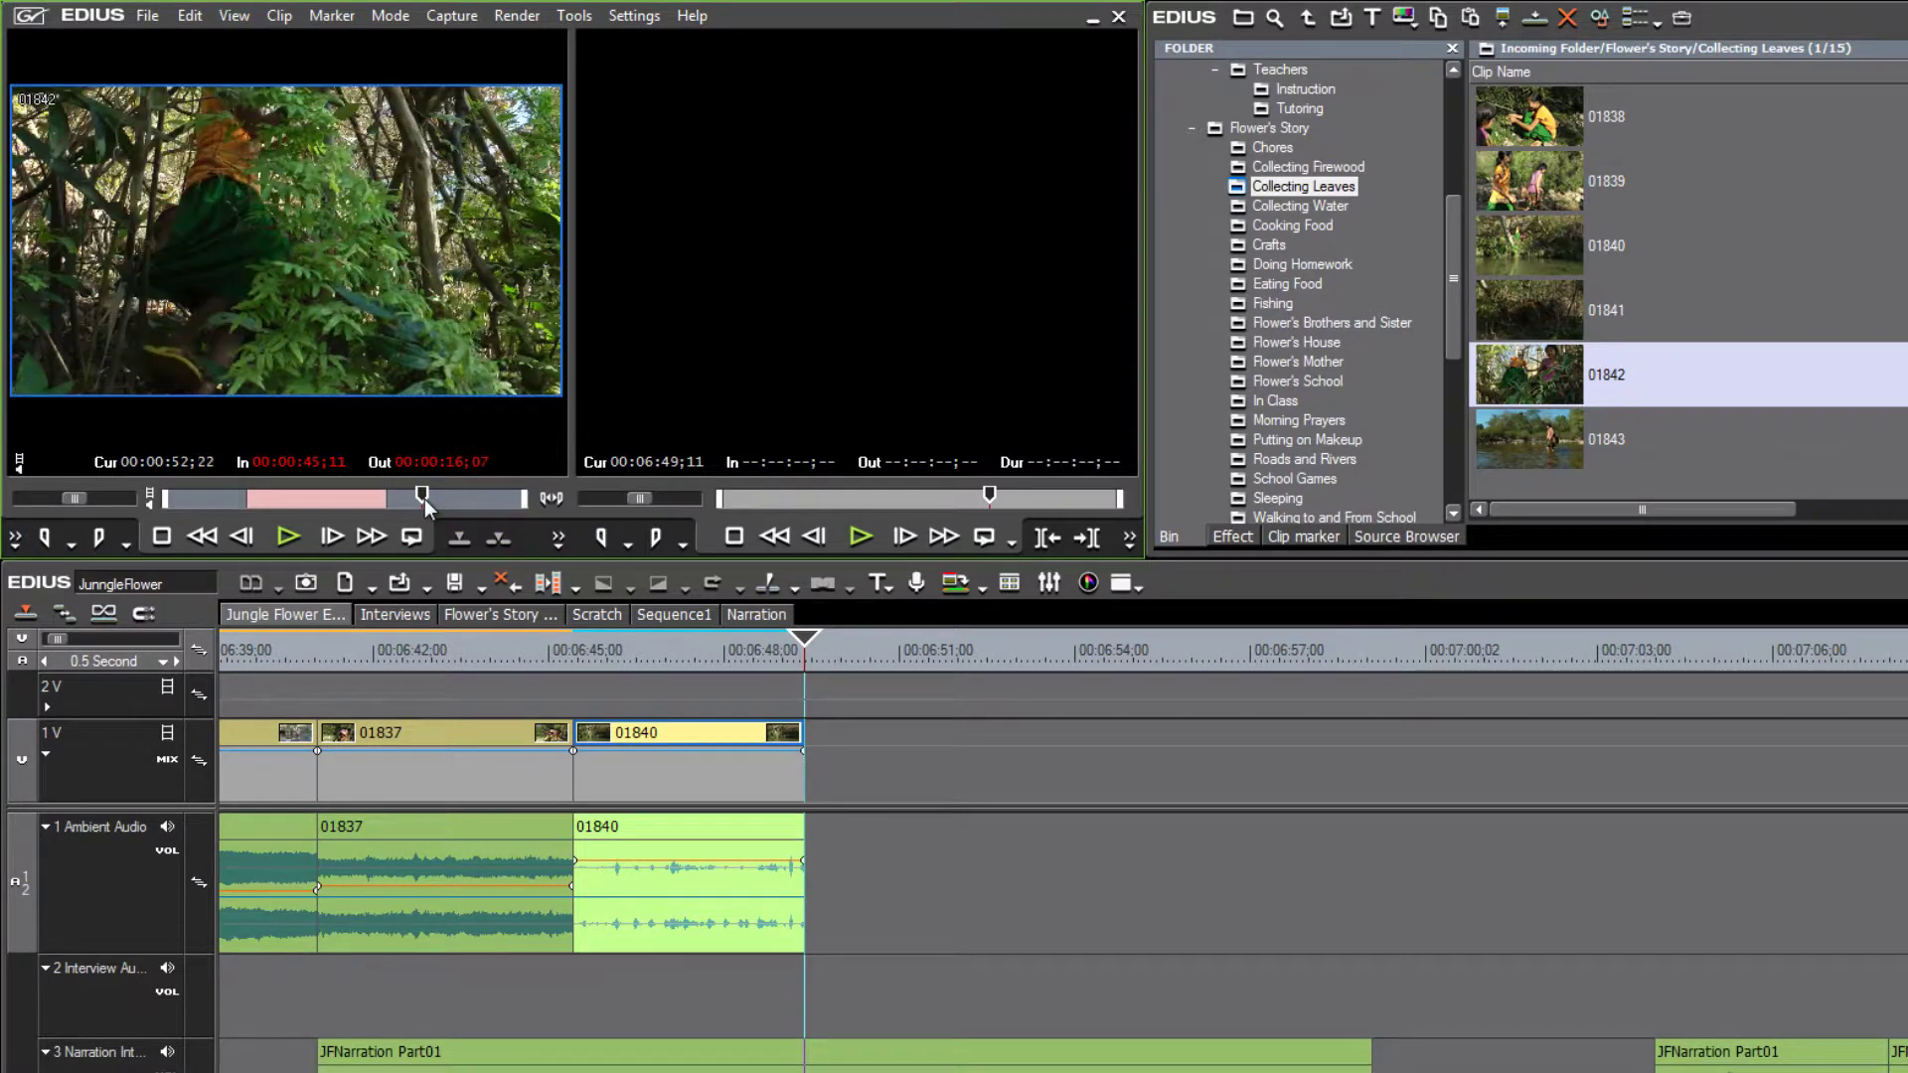
click(98, 537)
drag(901, 845, 809, 779)
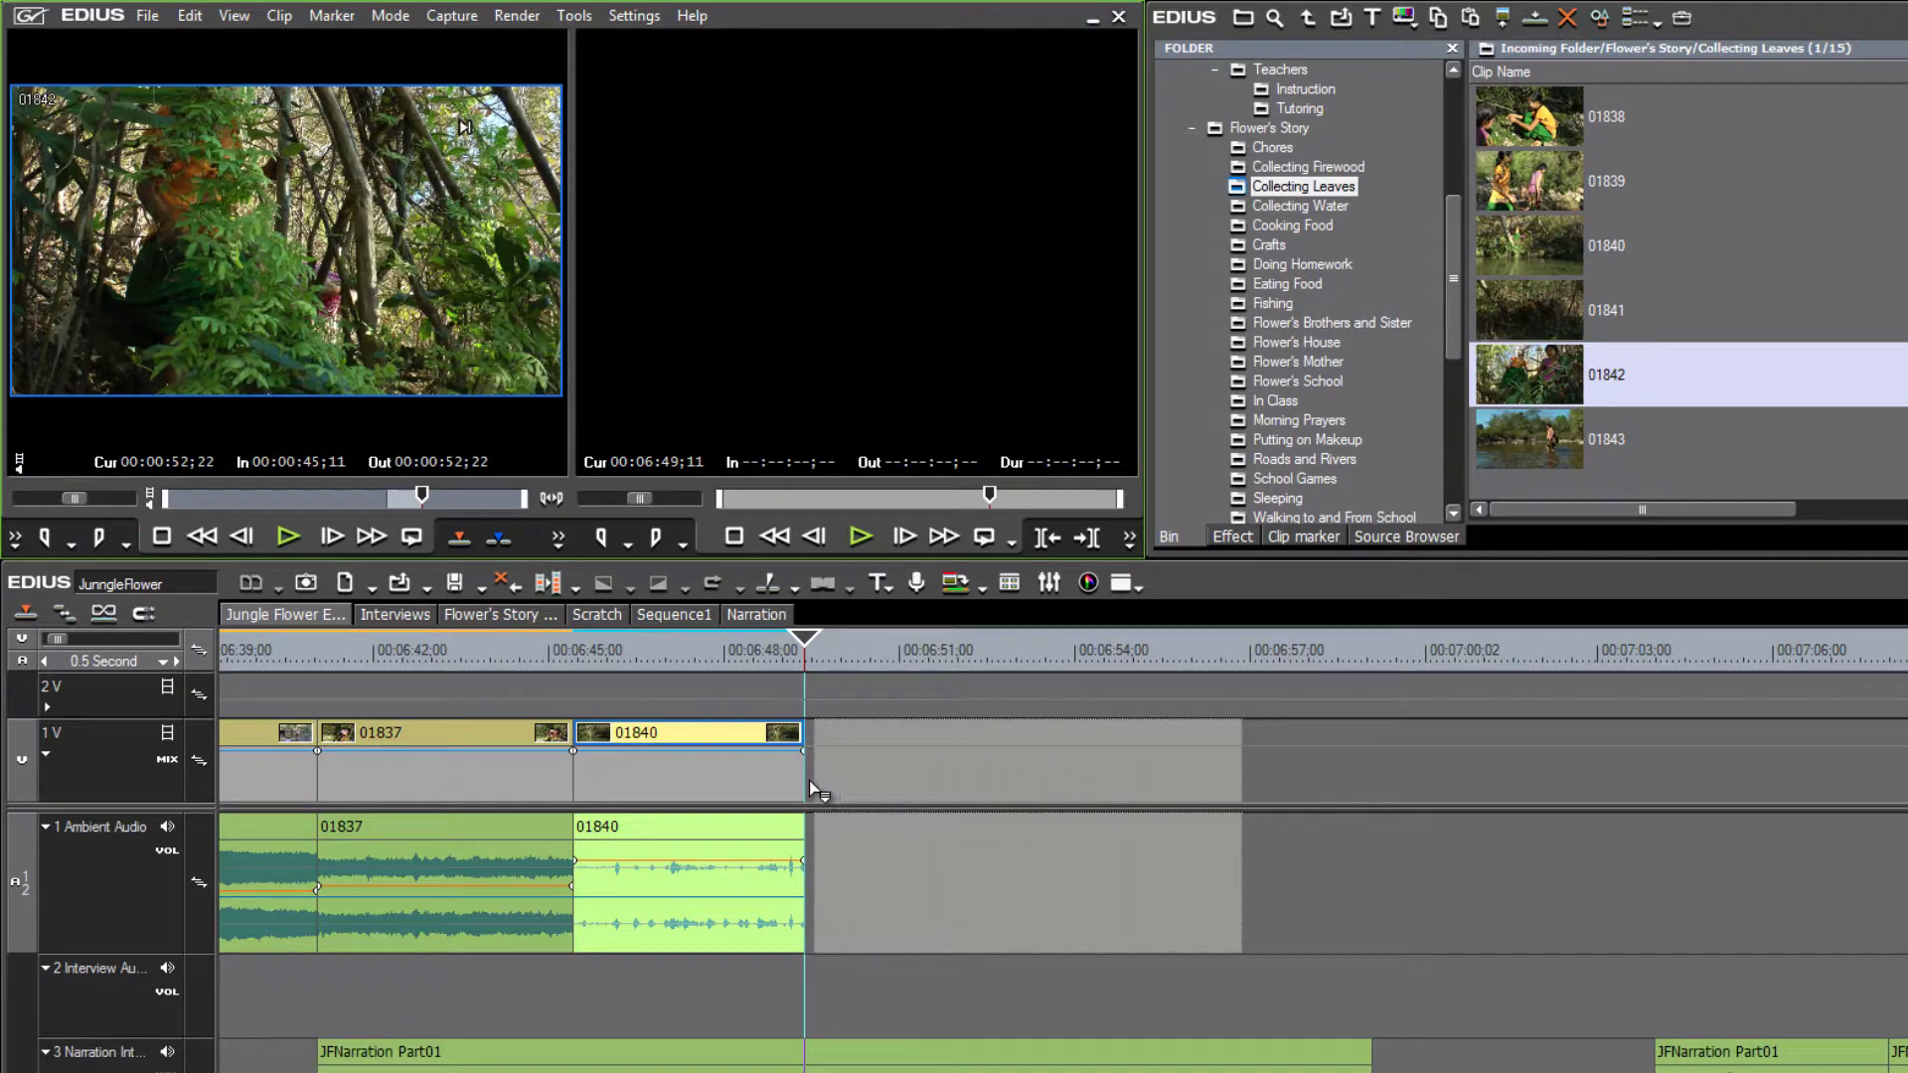
Lower the volume line of clip 01842 on 1 Ambient Audio and play across the cut from clip 01840
drag(807, 644, 775, 646)
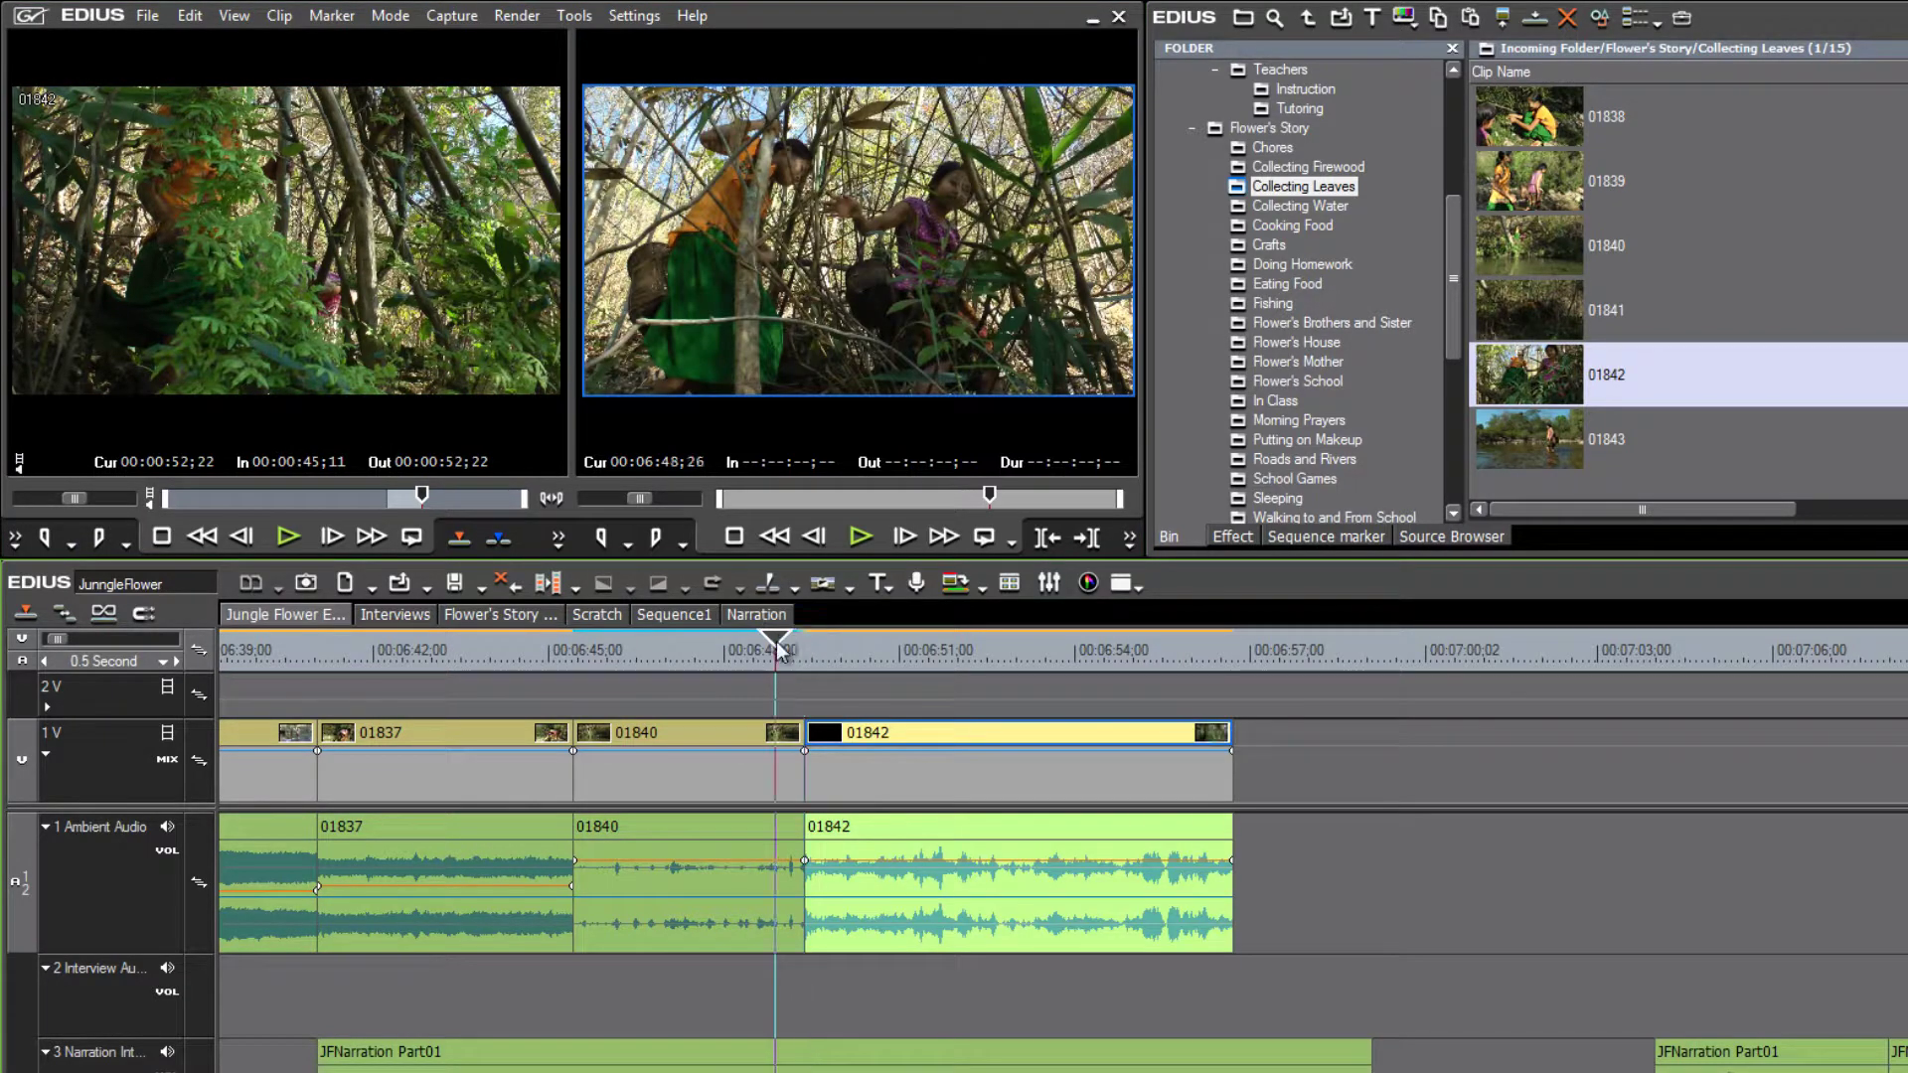
drag(926, 860, 926, 875)
key(space)
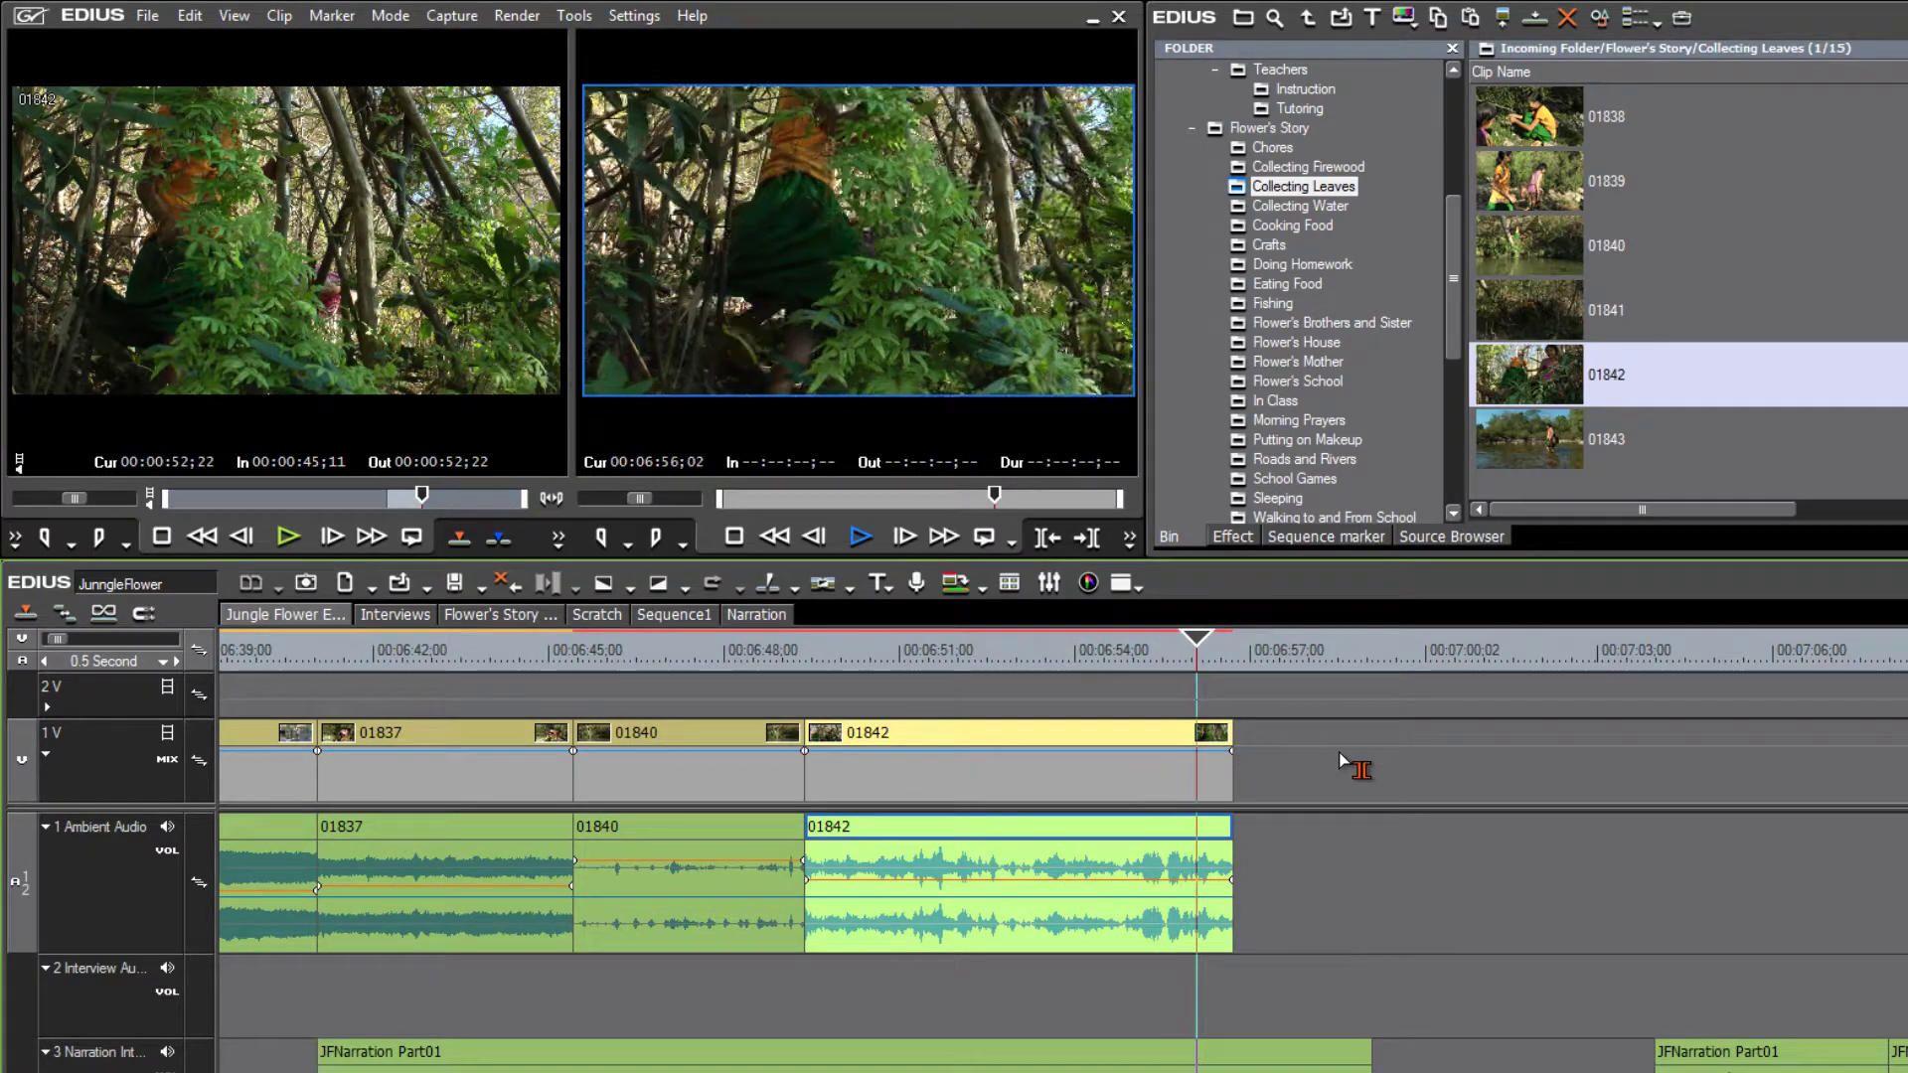
key(space)
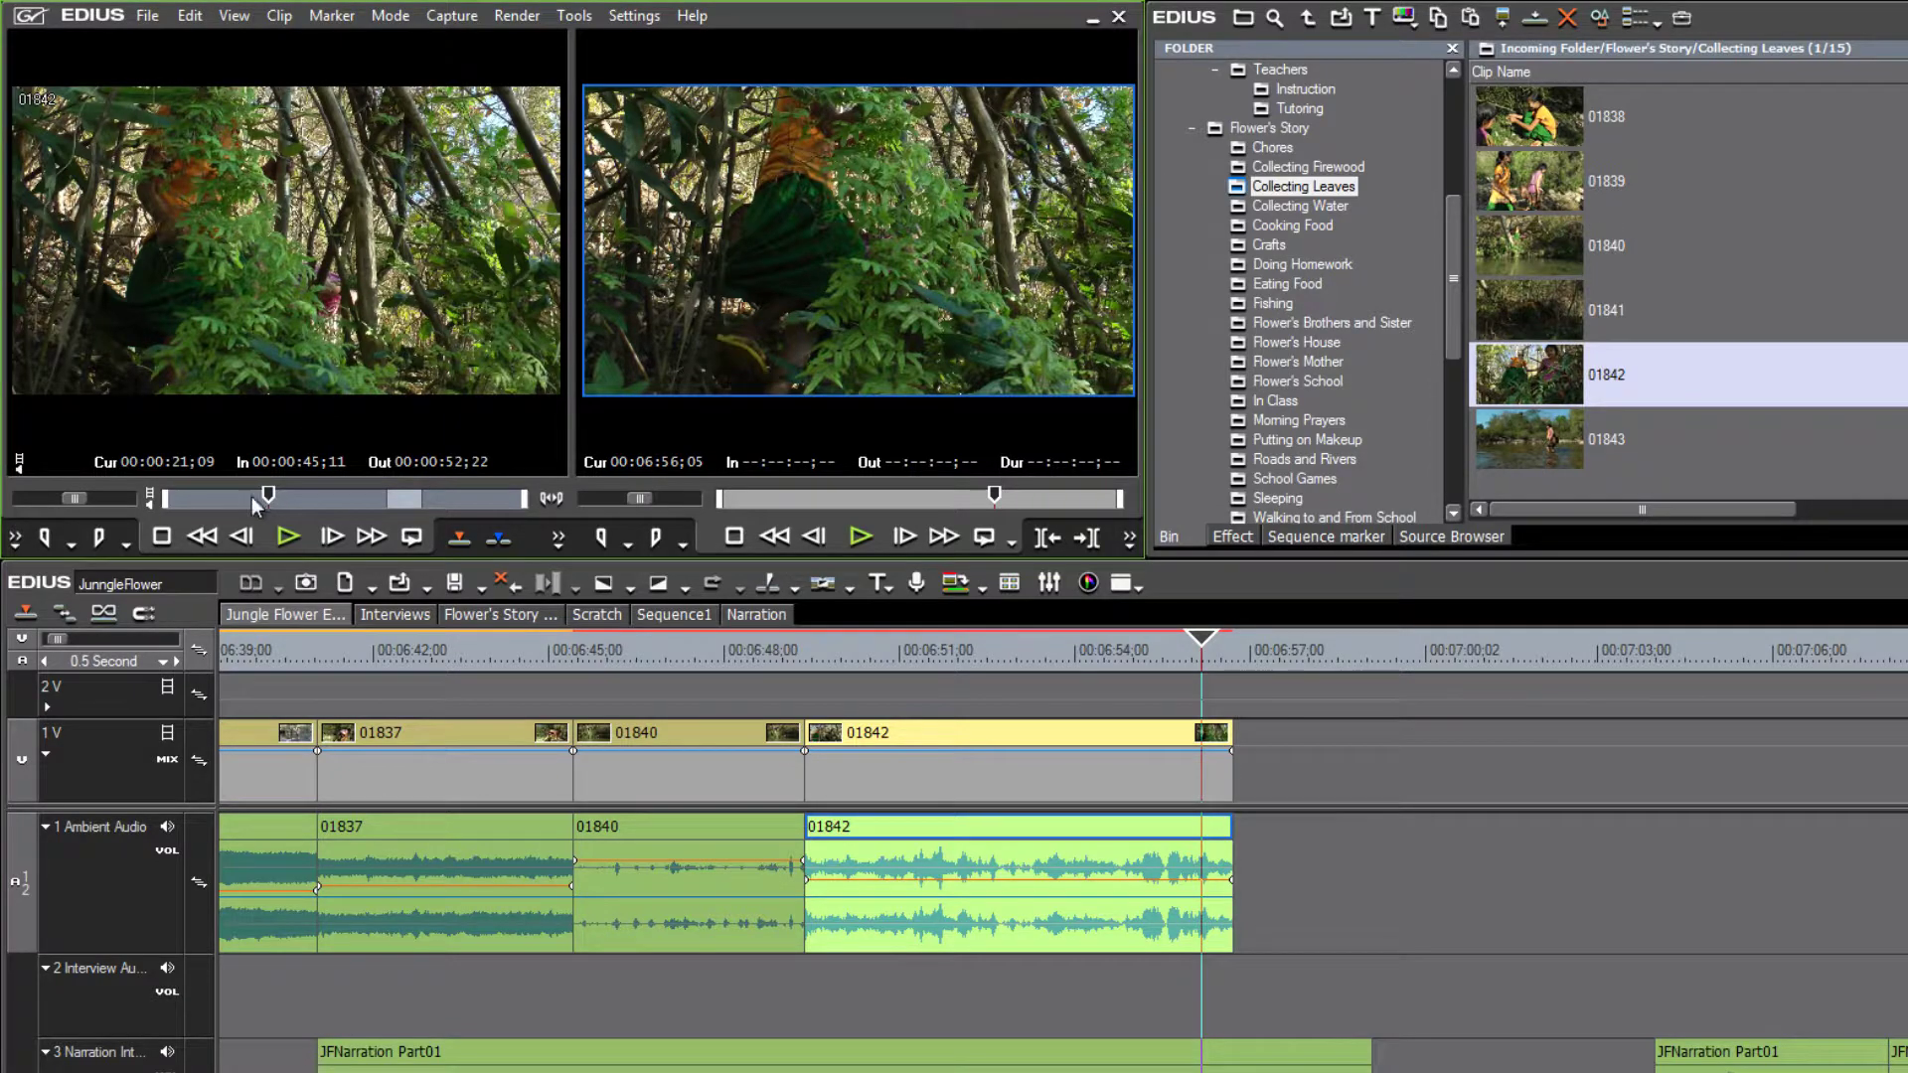
Mark clip 01842 from 00:00:12;28 to 00:00:19;00, place it at 00:06:55;12 over the end of the first clip 01842, and play across the cut
drag(246, 499, 278, 534)
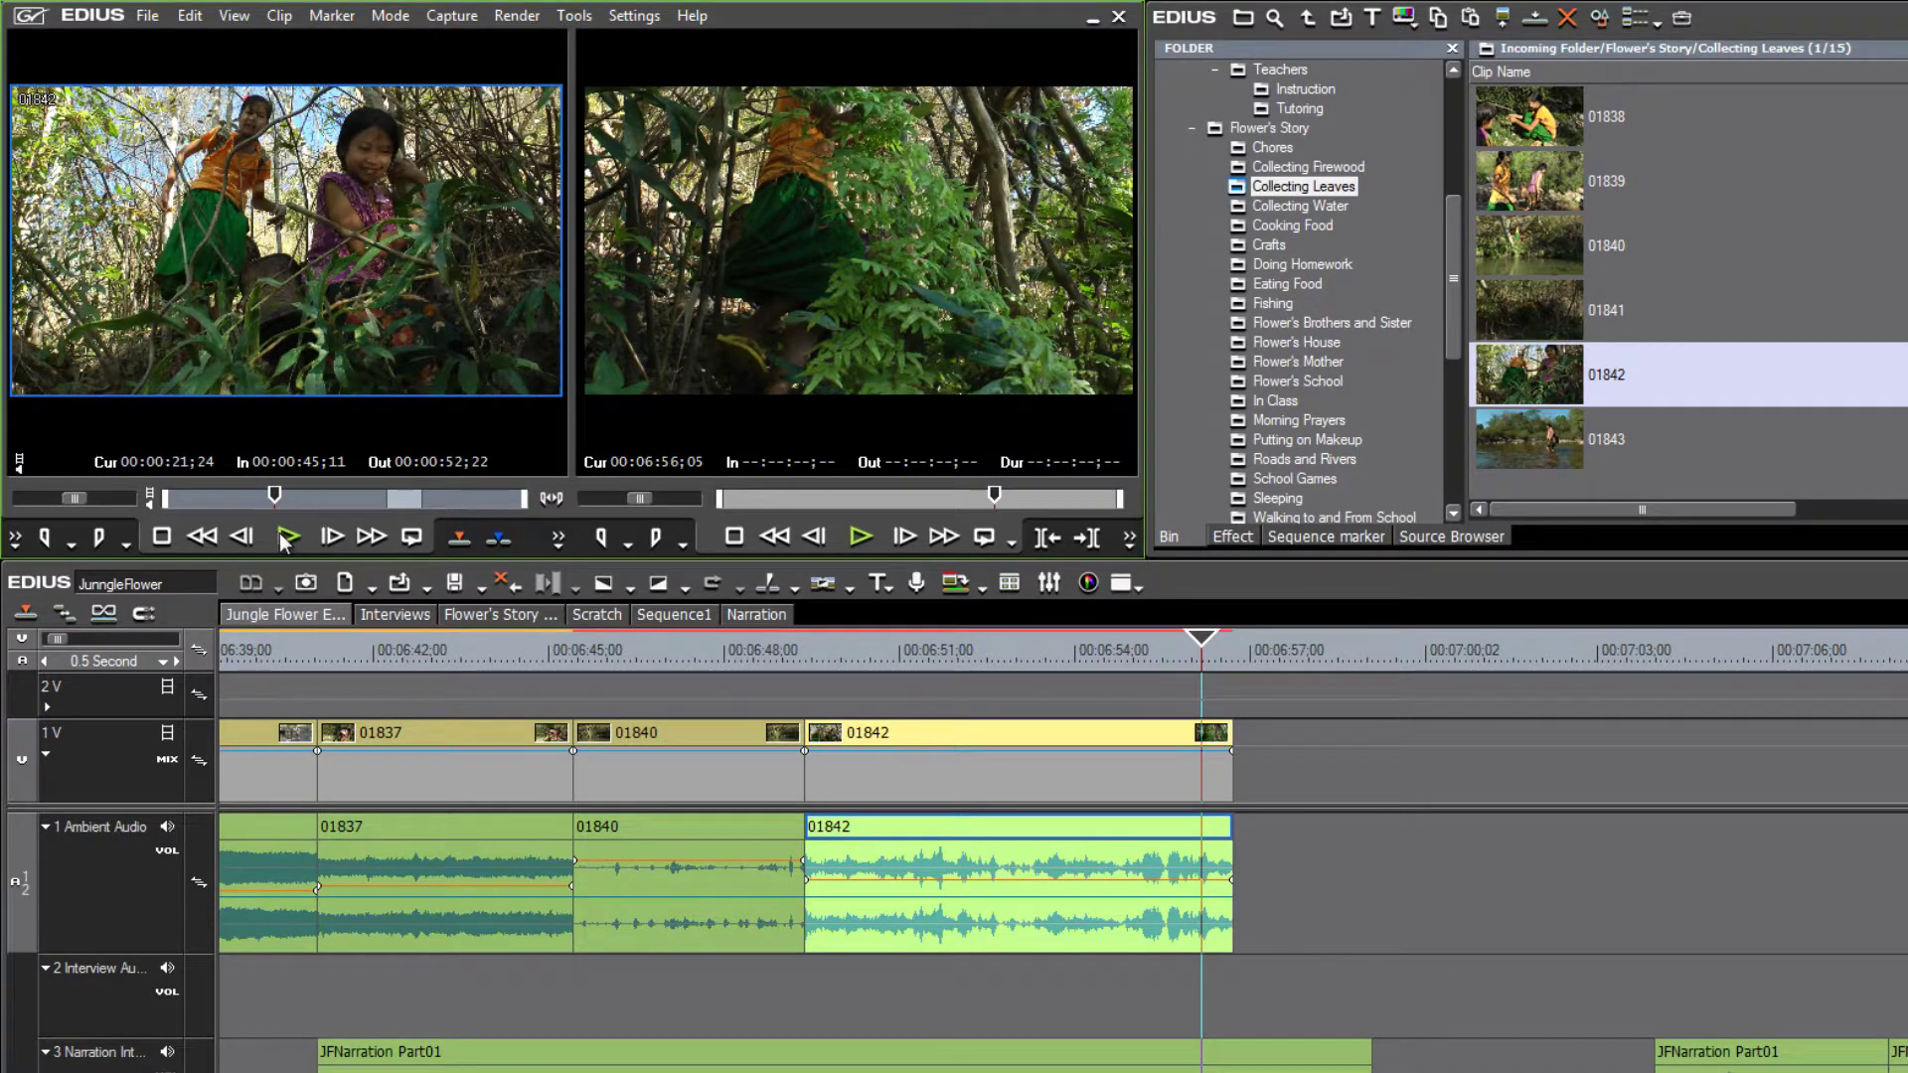
click(286, 537)
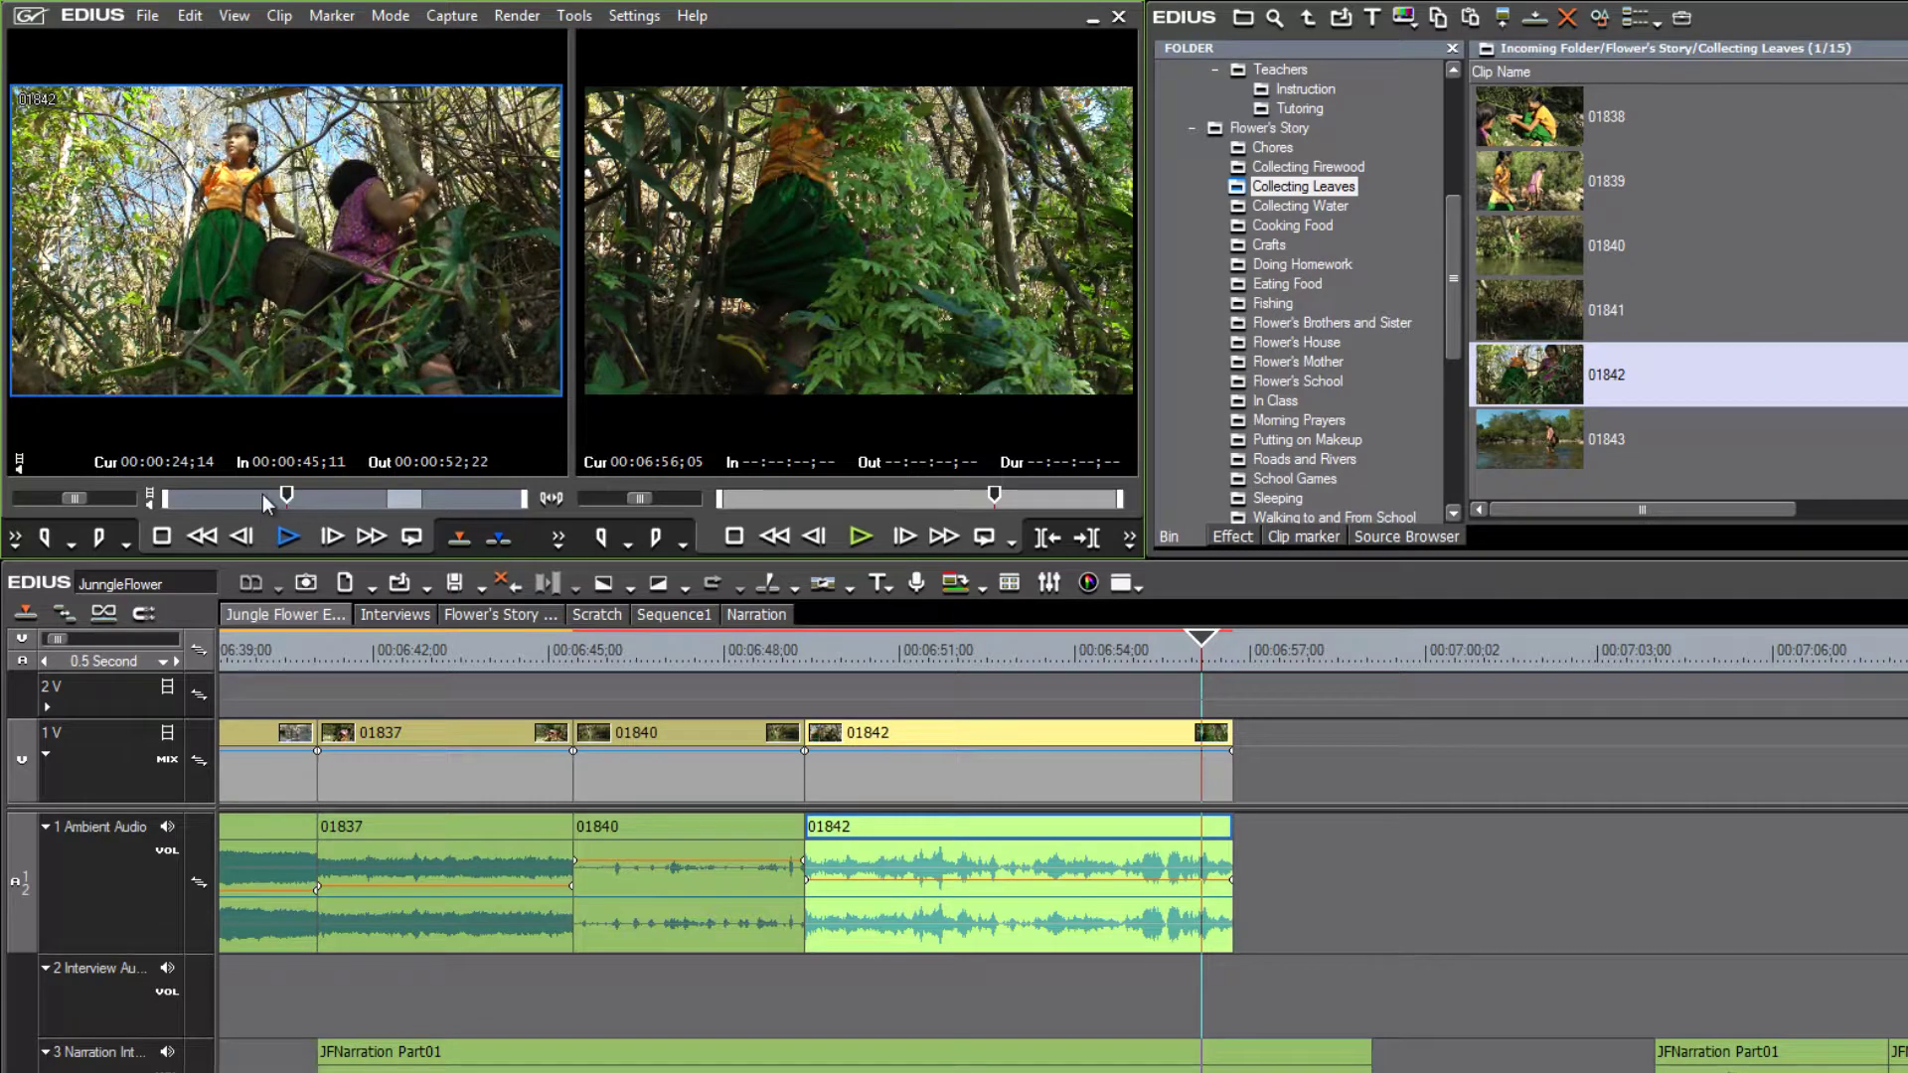
key(Left)
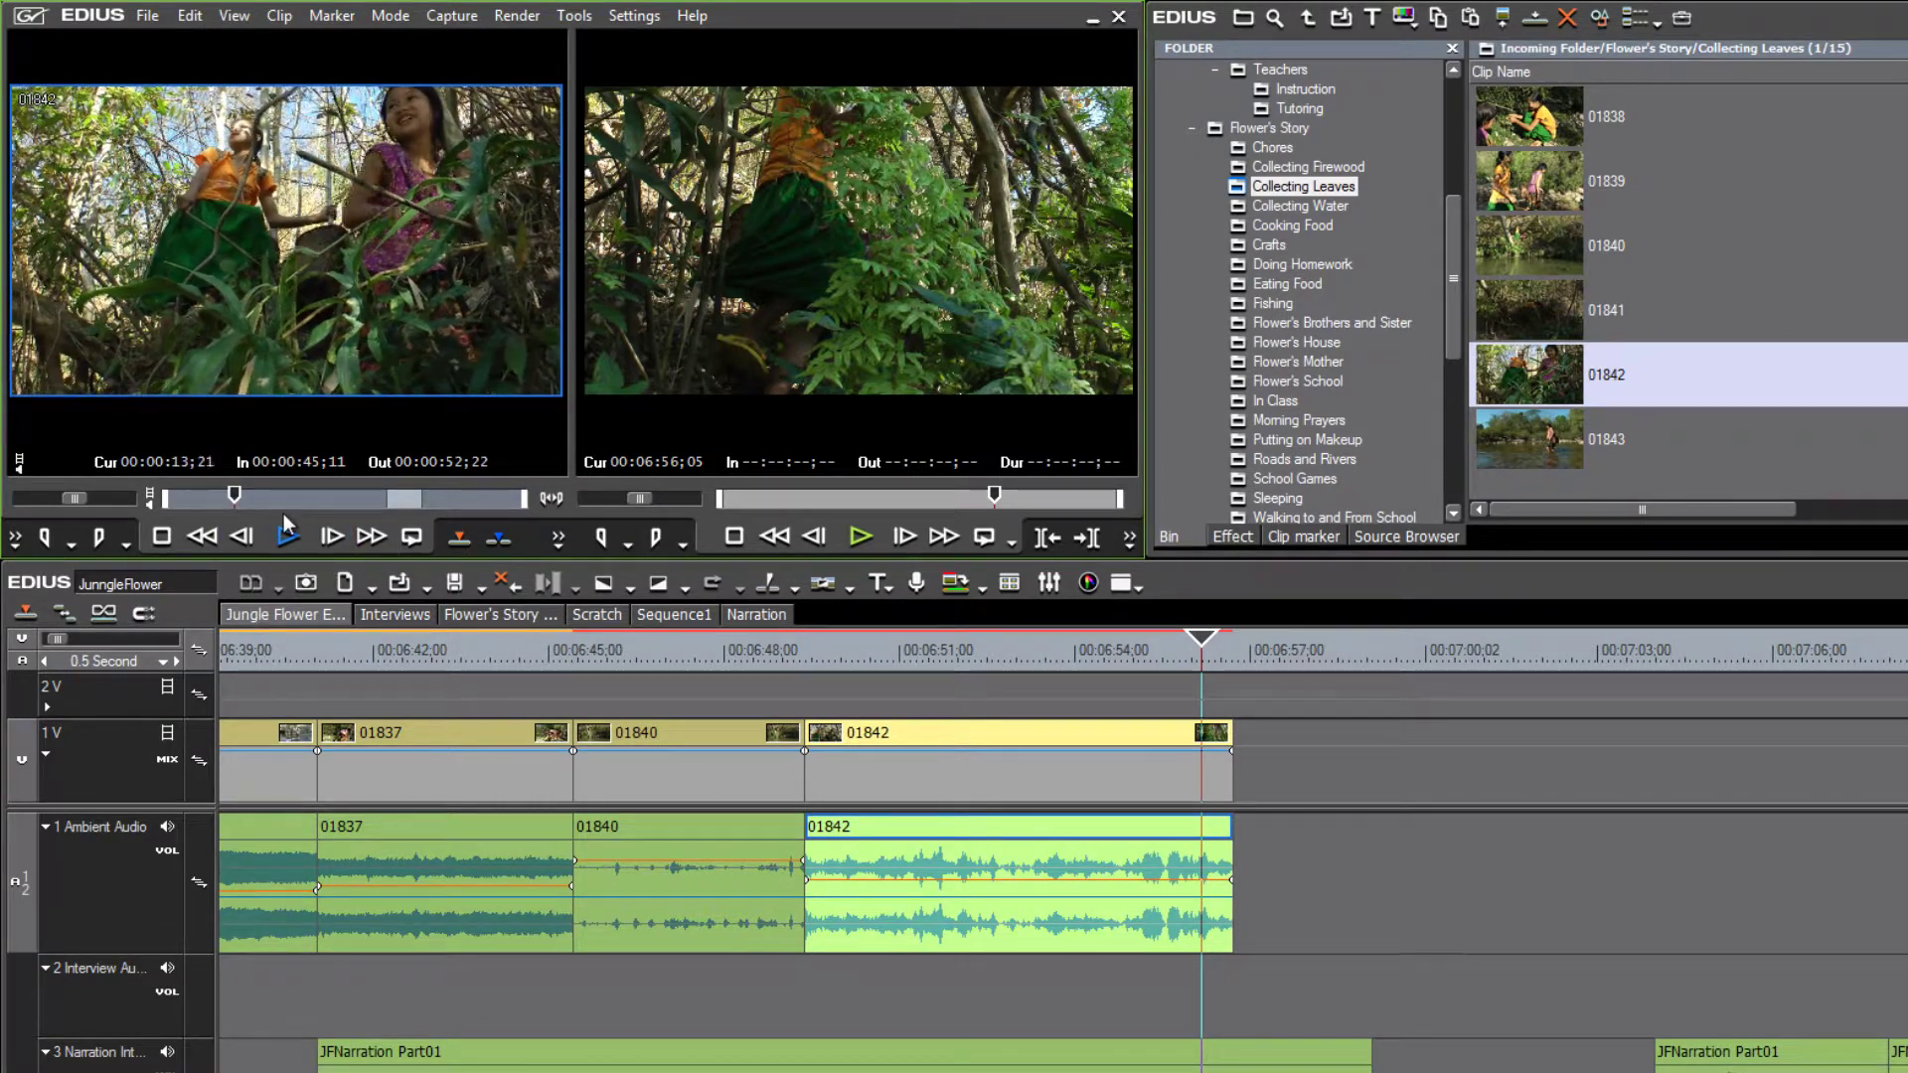
click(285, 519)
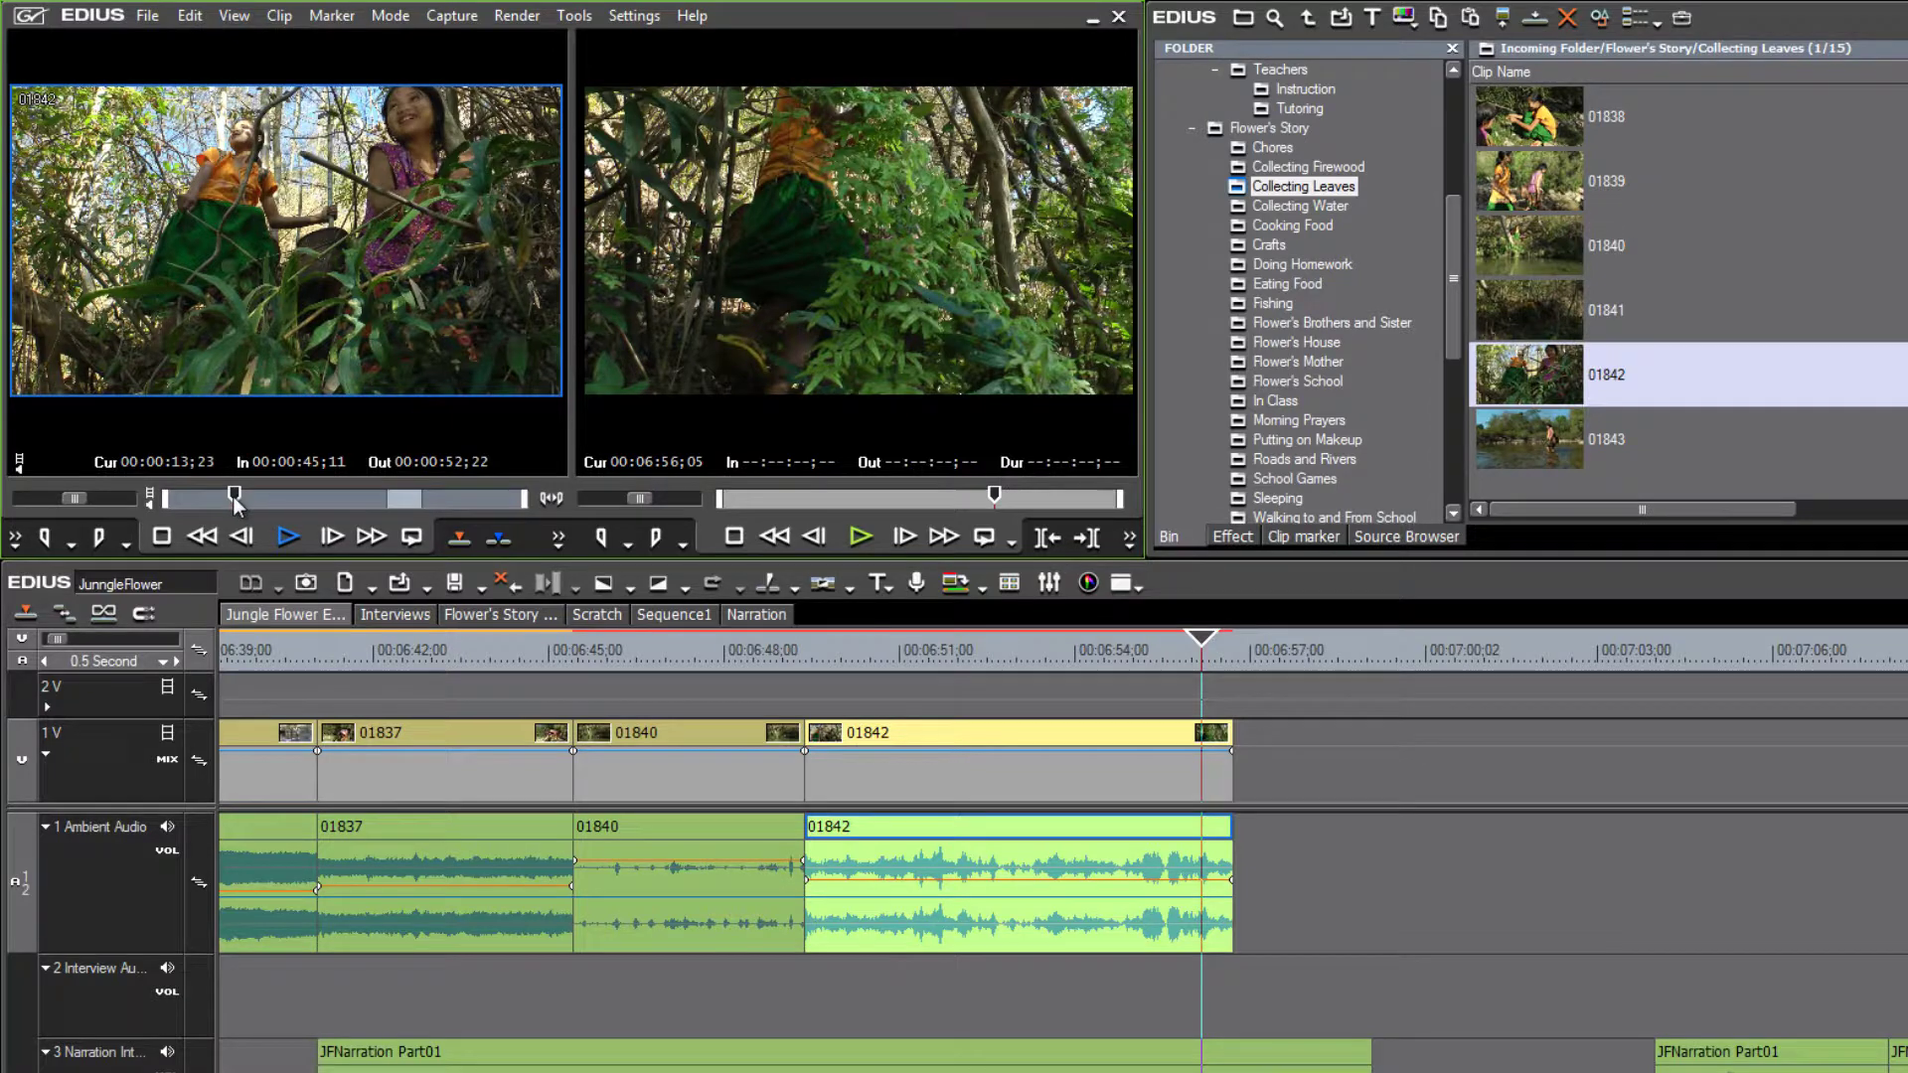
key(i)
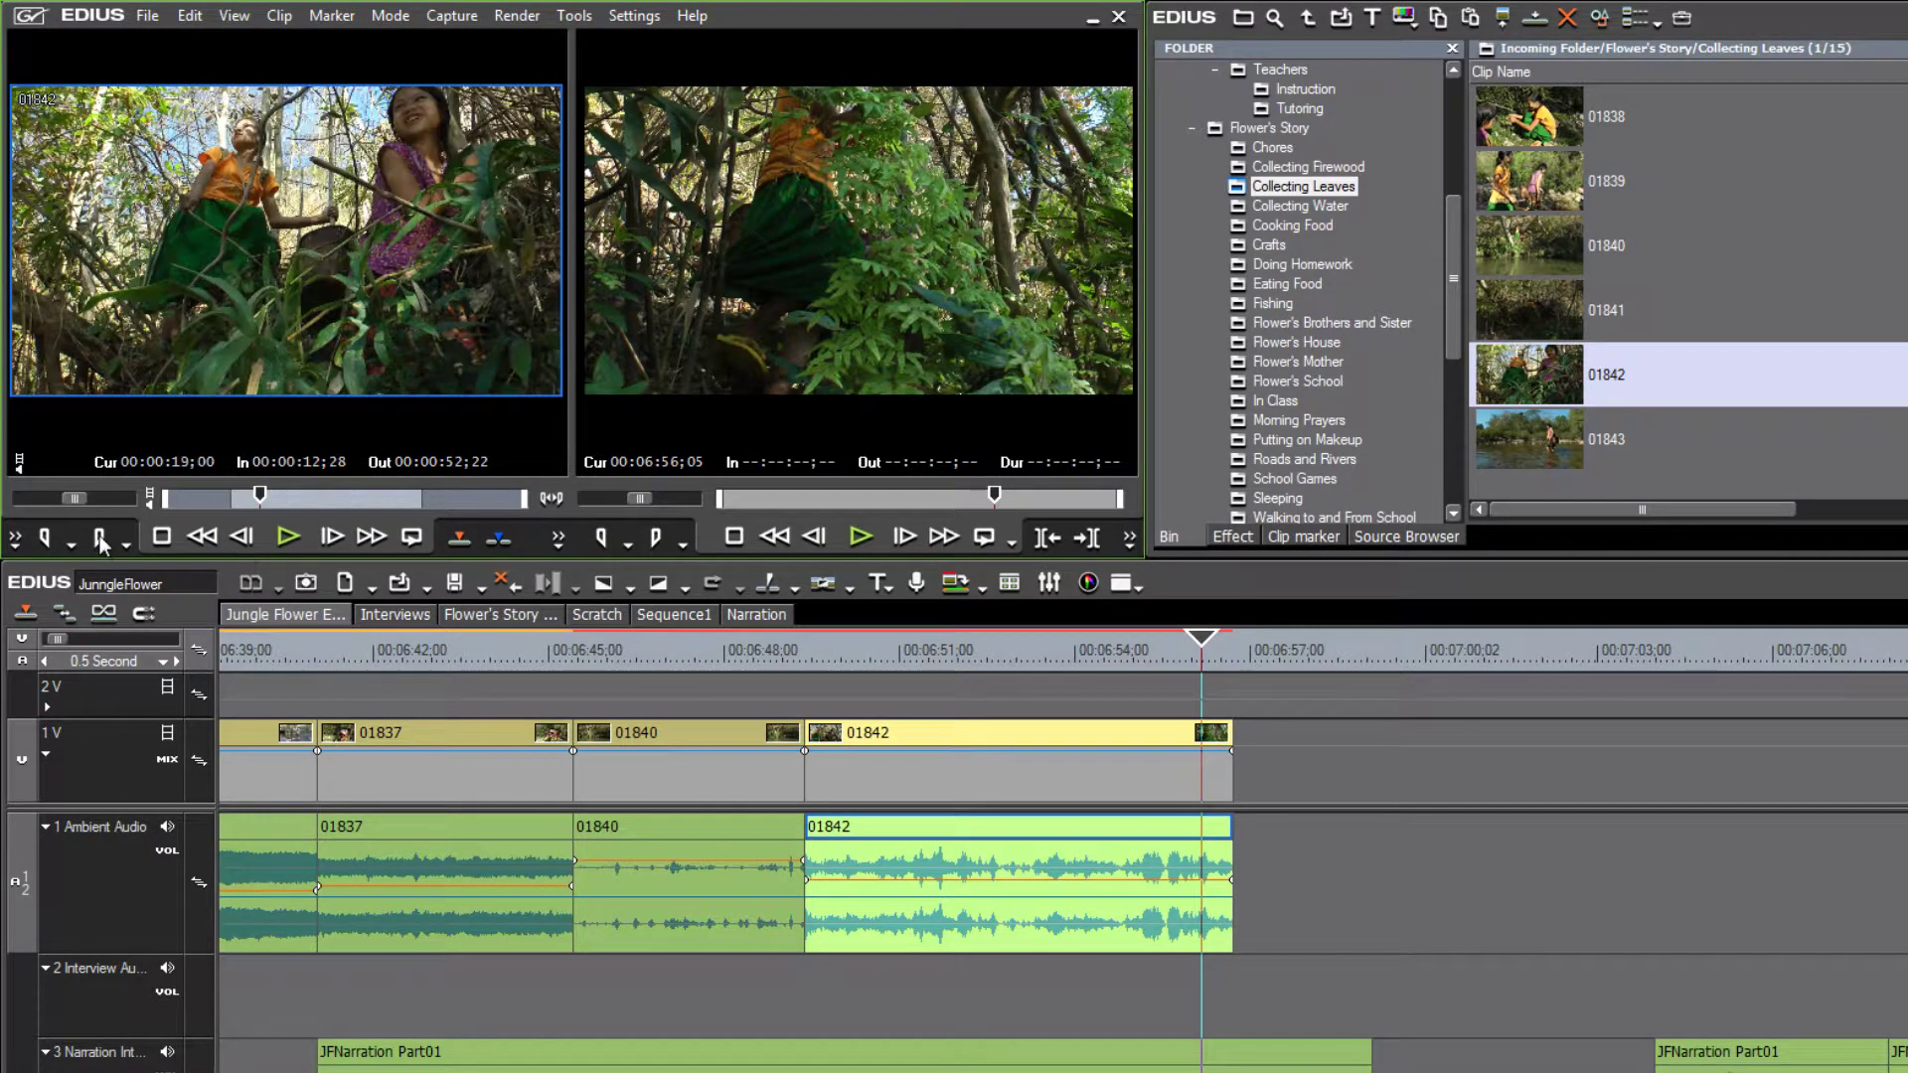
click(259, 497)
key(o)
drag(1238, 829, 1158, 741)
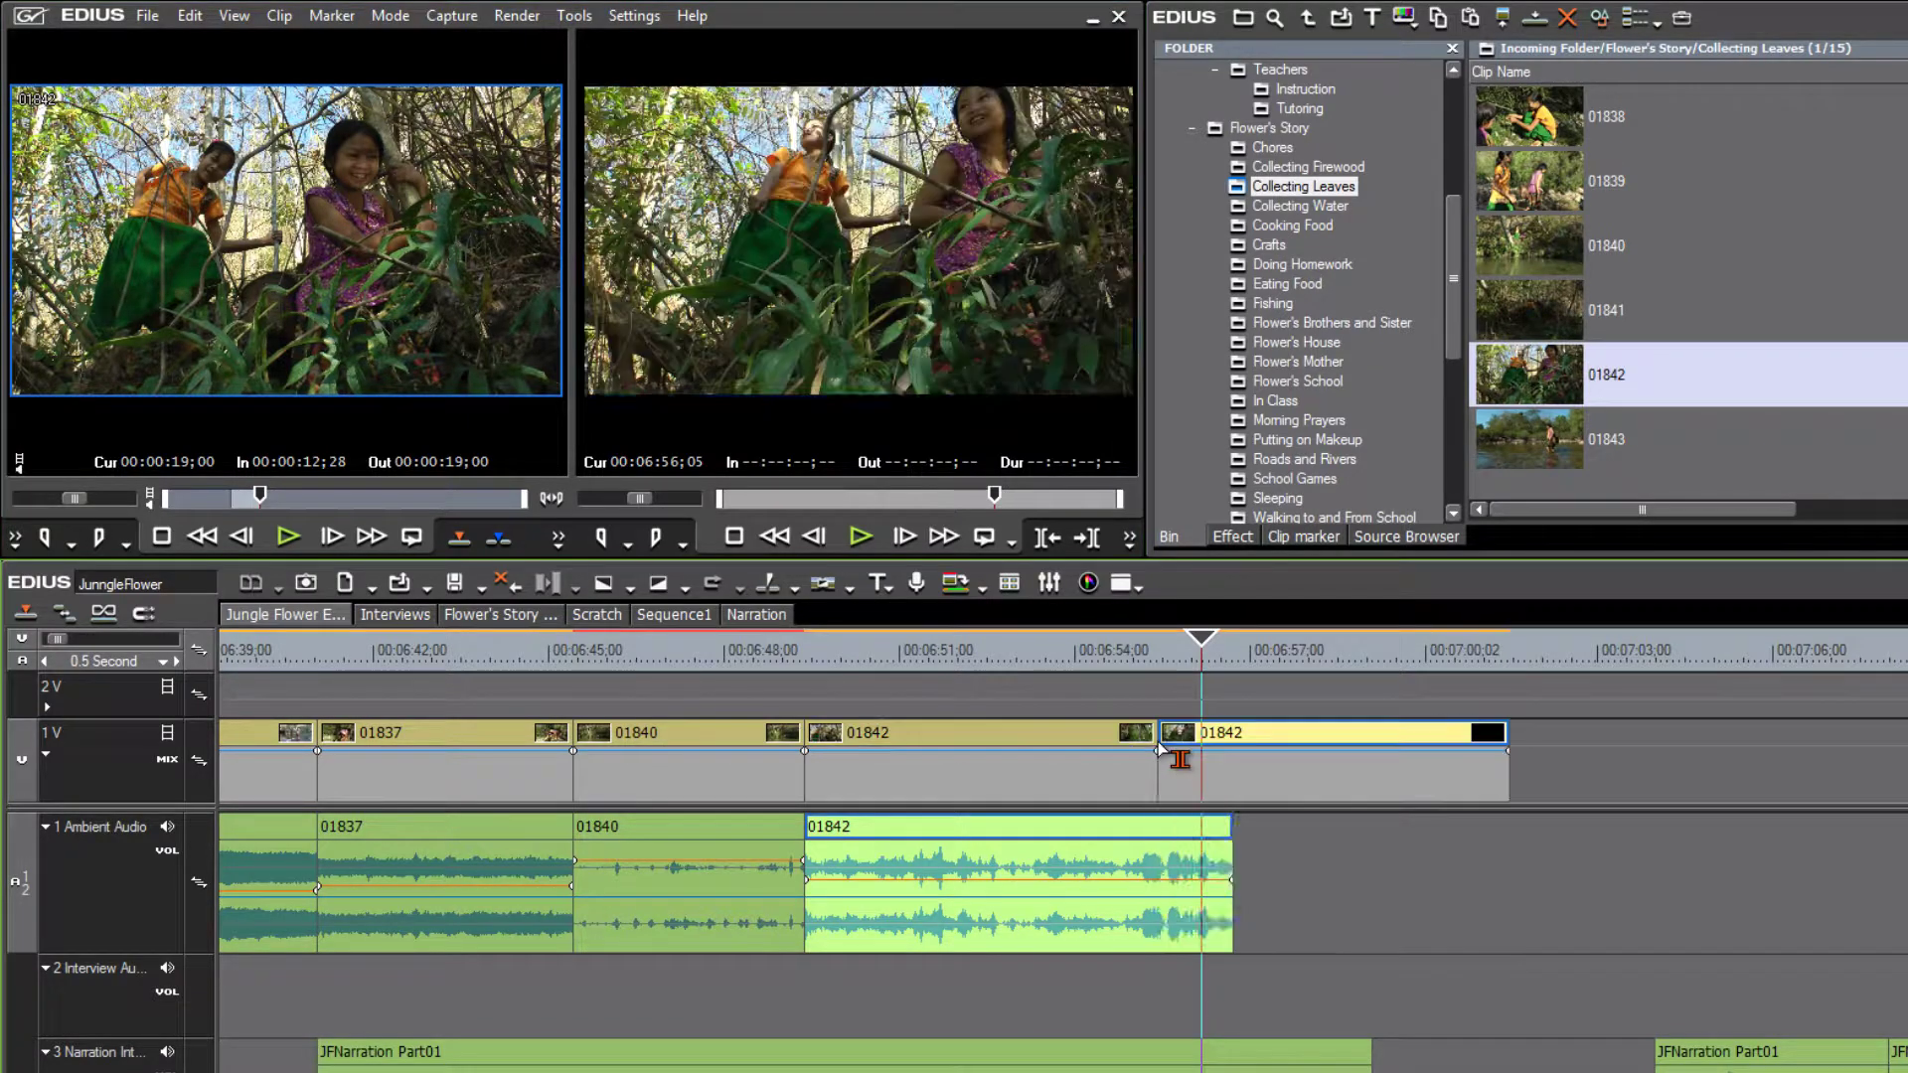
click(1014, 658)
key(space)
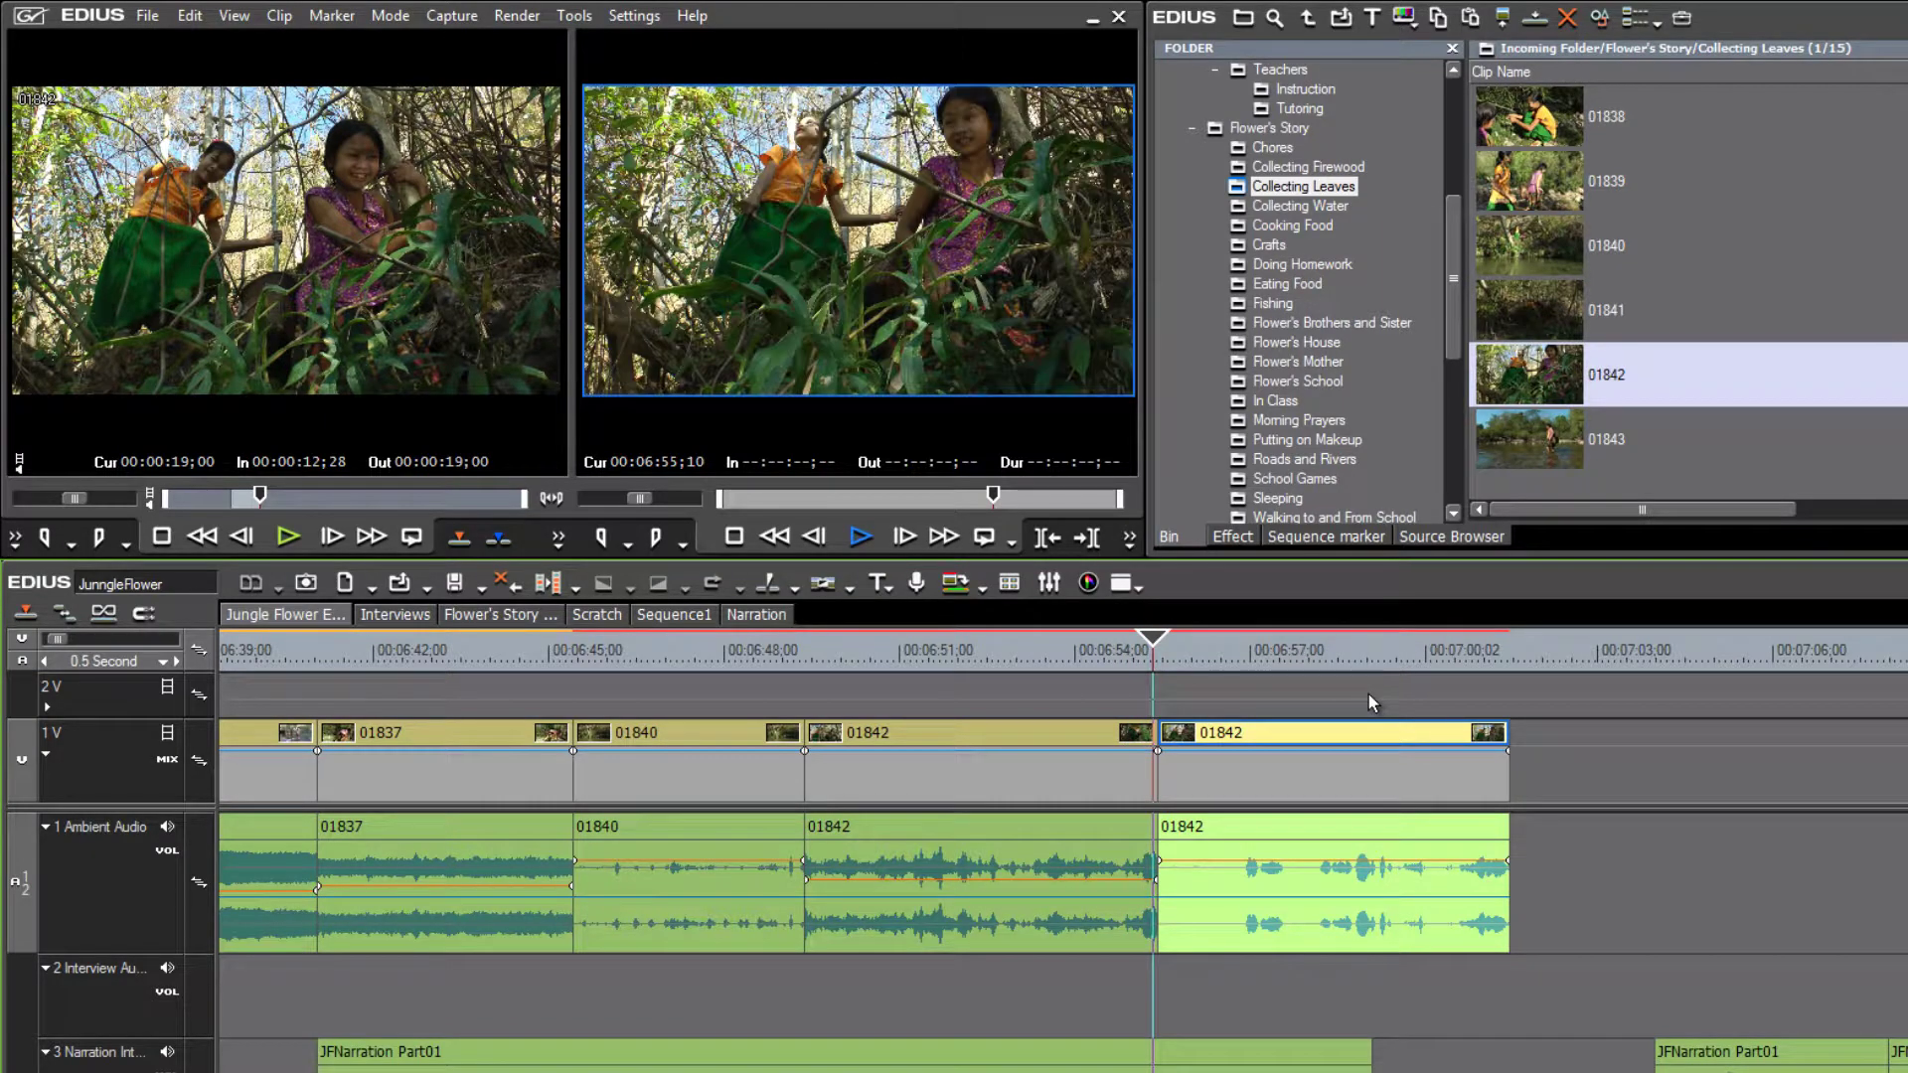
key(space)
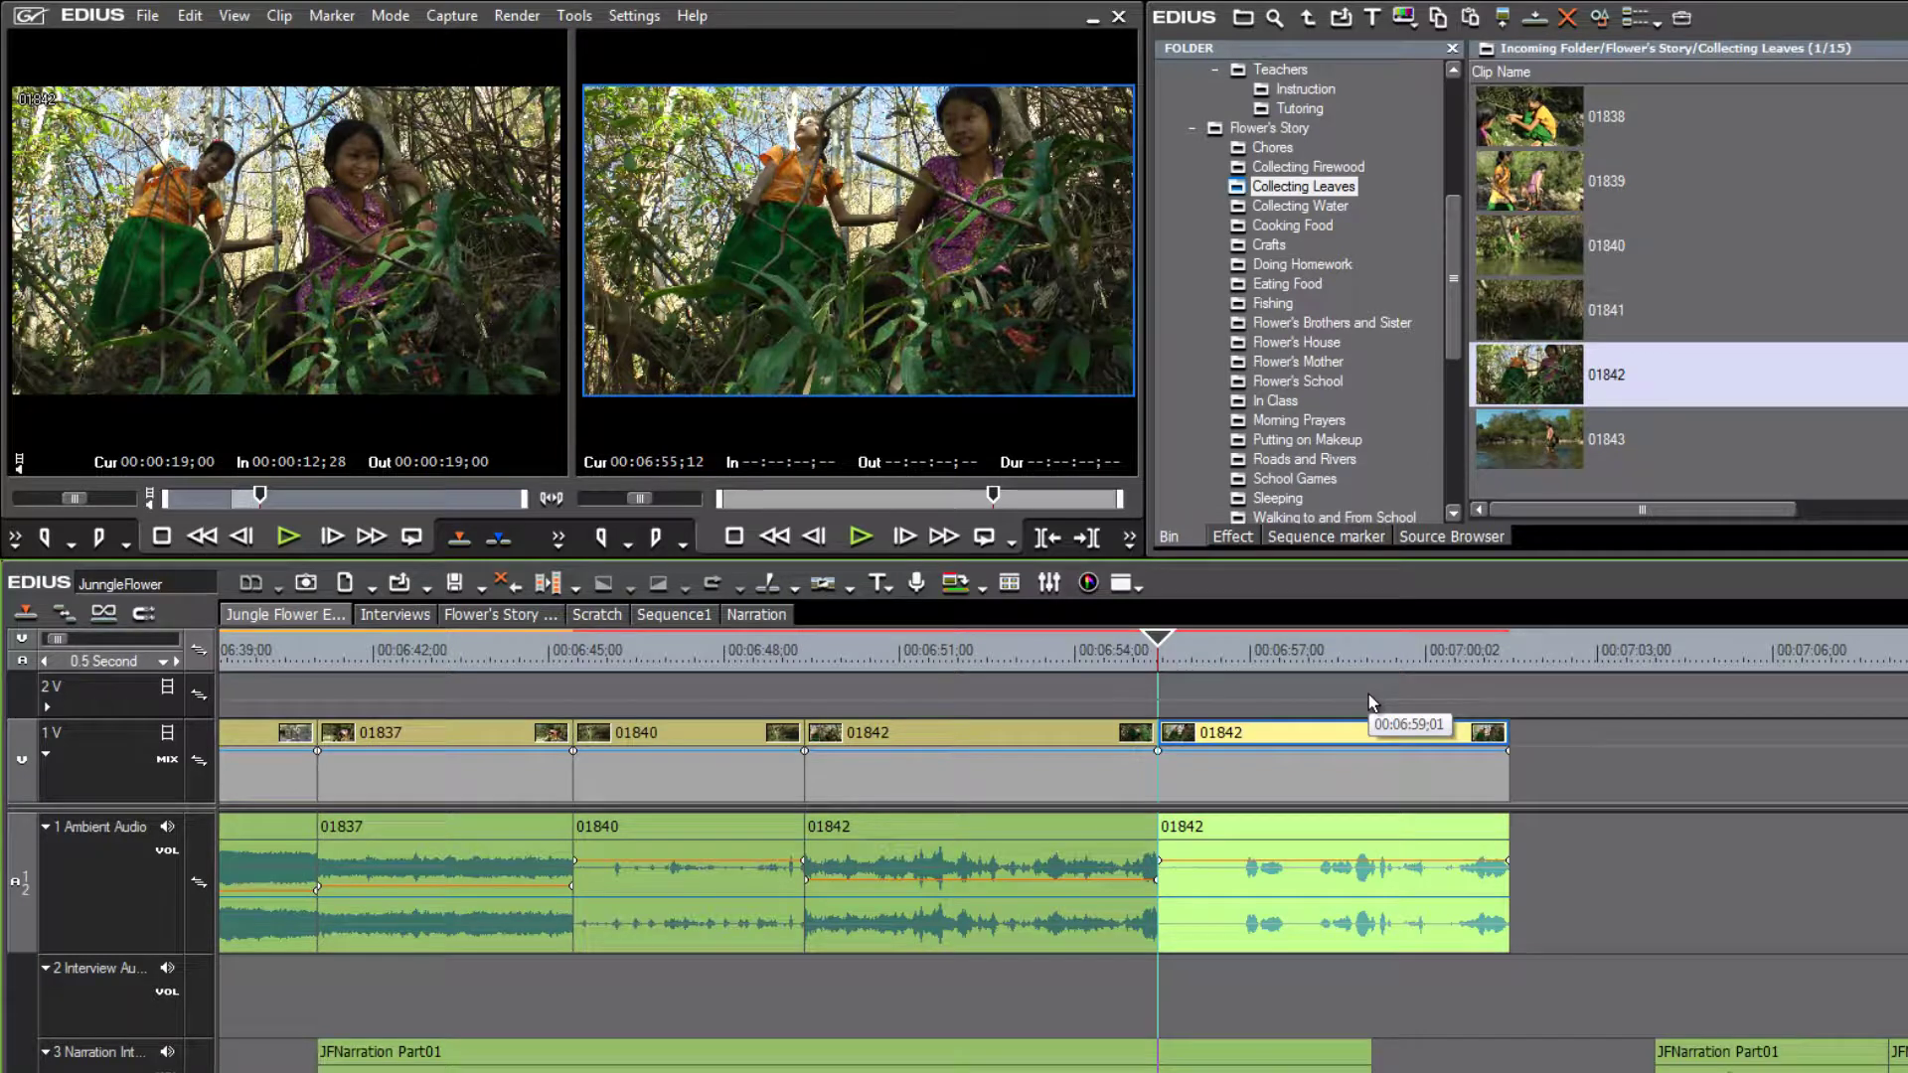
Move the second clip 01842 about 2.5 seconds later and extend the end of the first clip 01842 to 00:06:56;09
drag(1155, 641, 1049, 677)
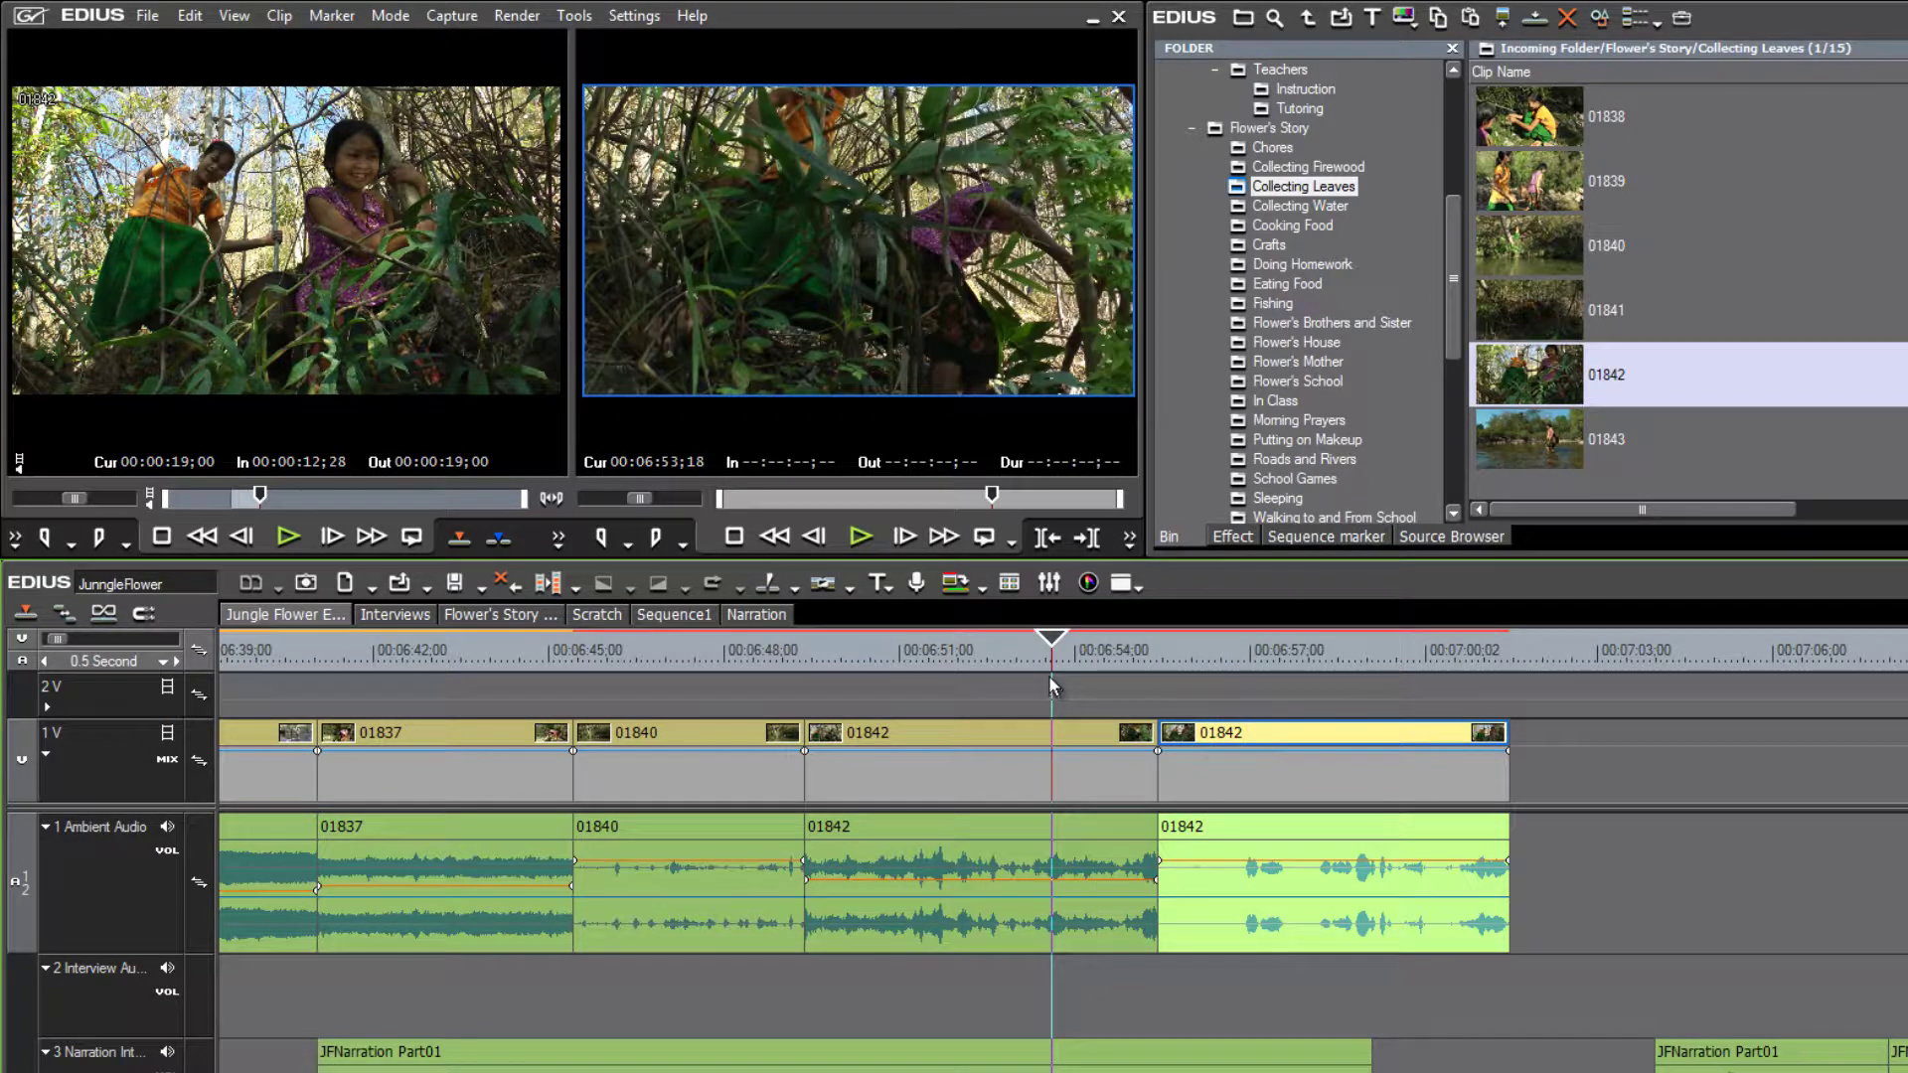
key(space)
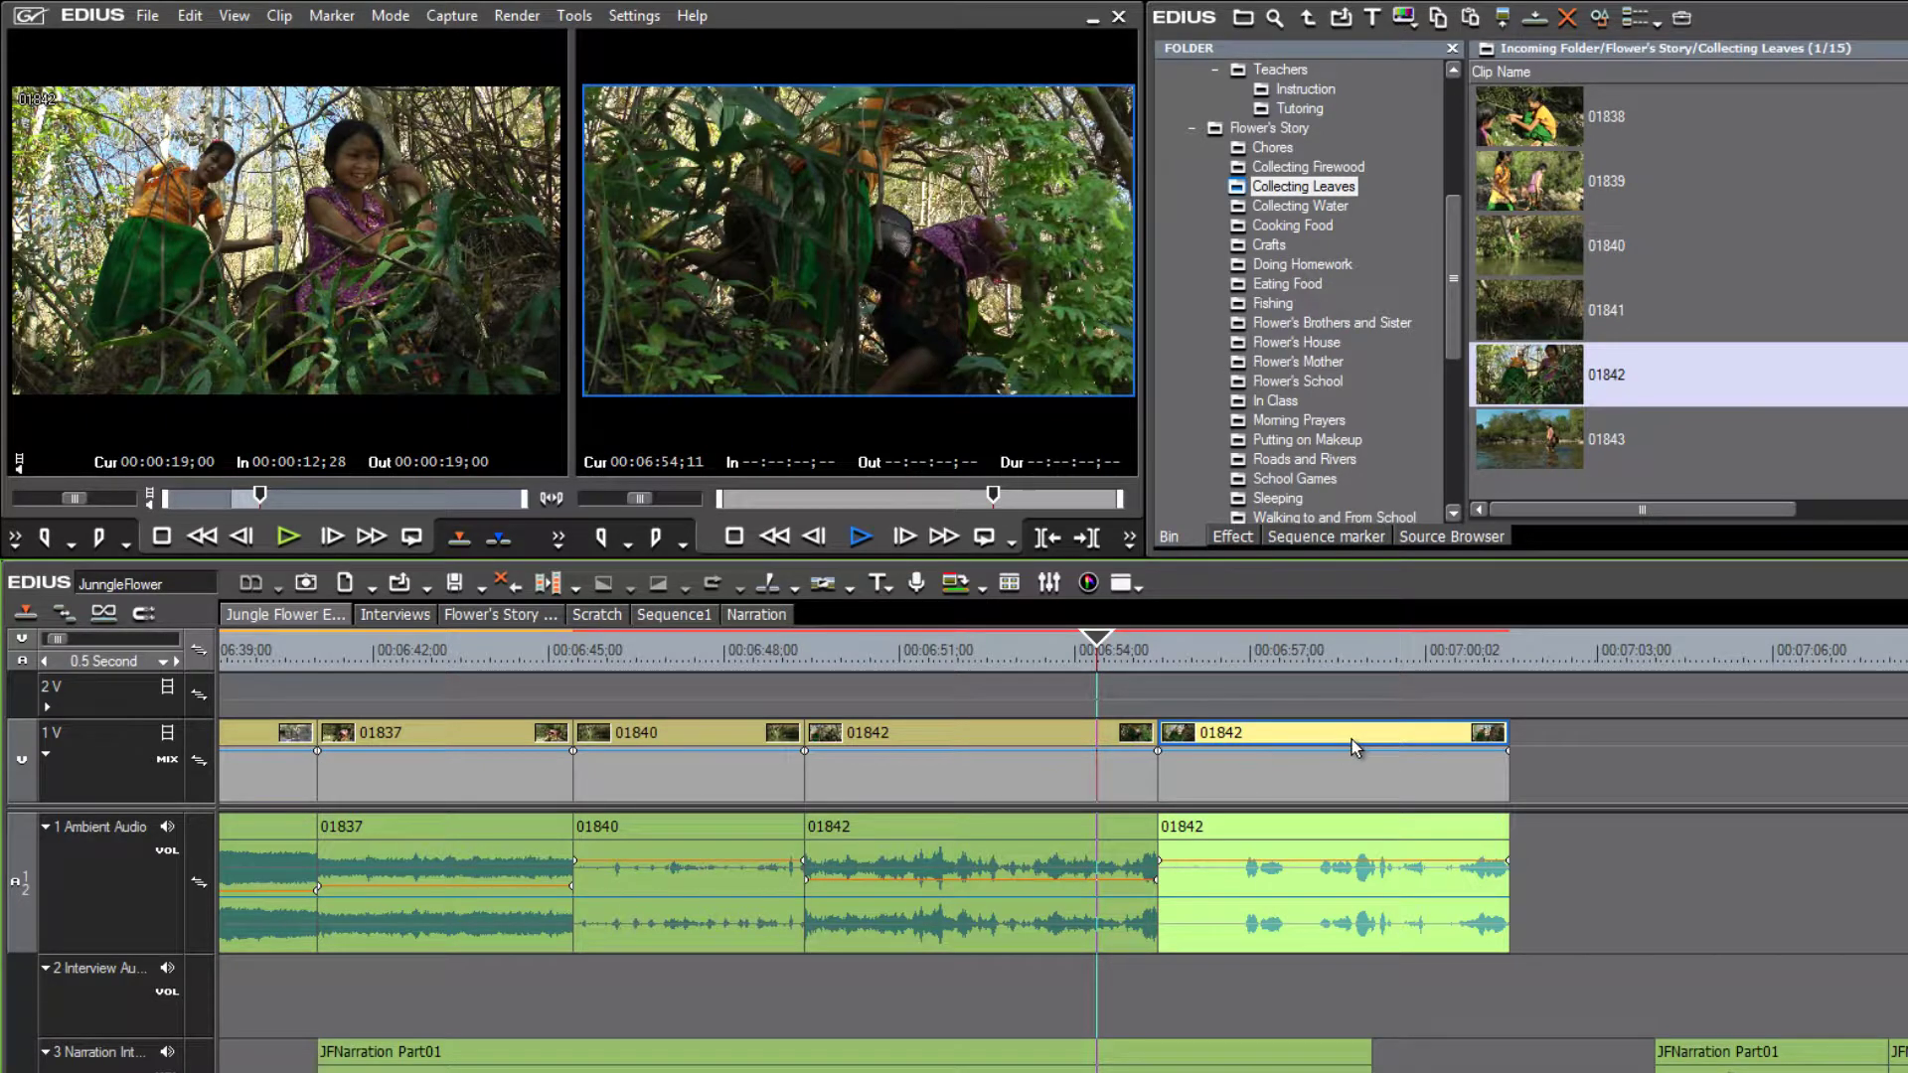
key(space)
drag(1362, 739, 1503, 757)
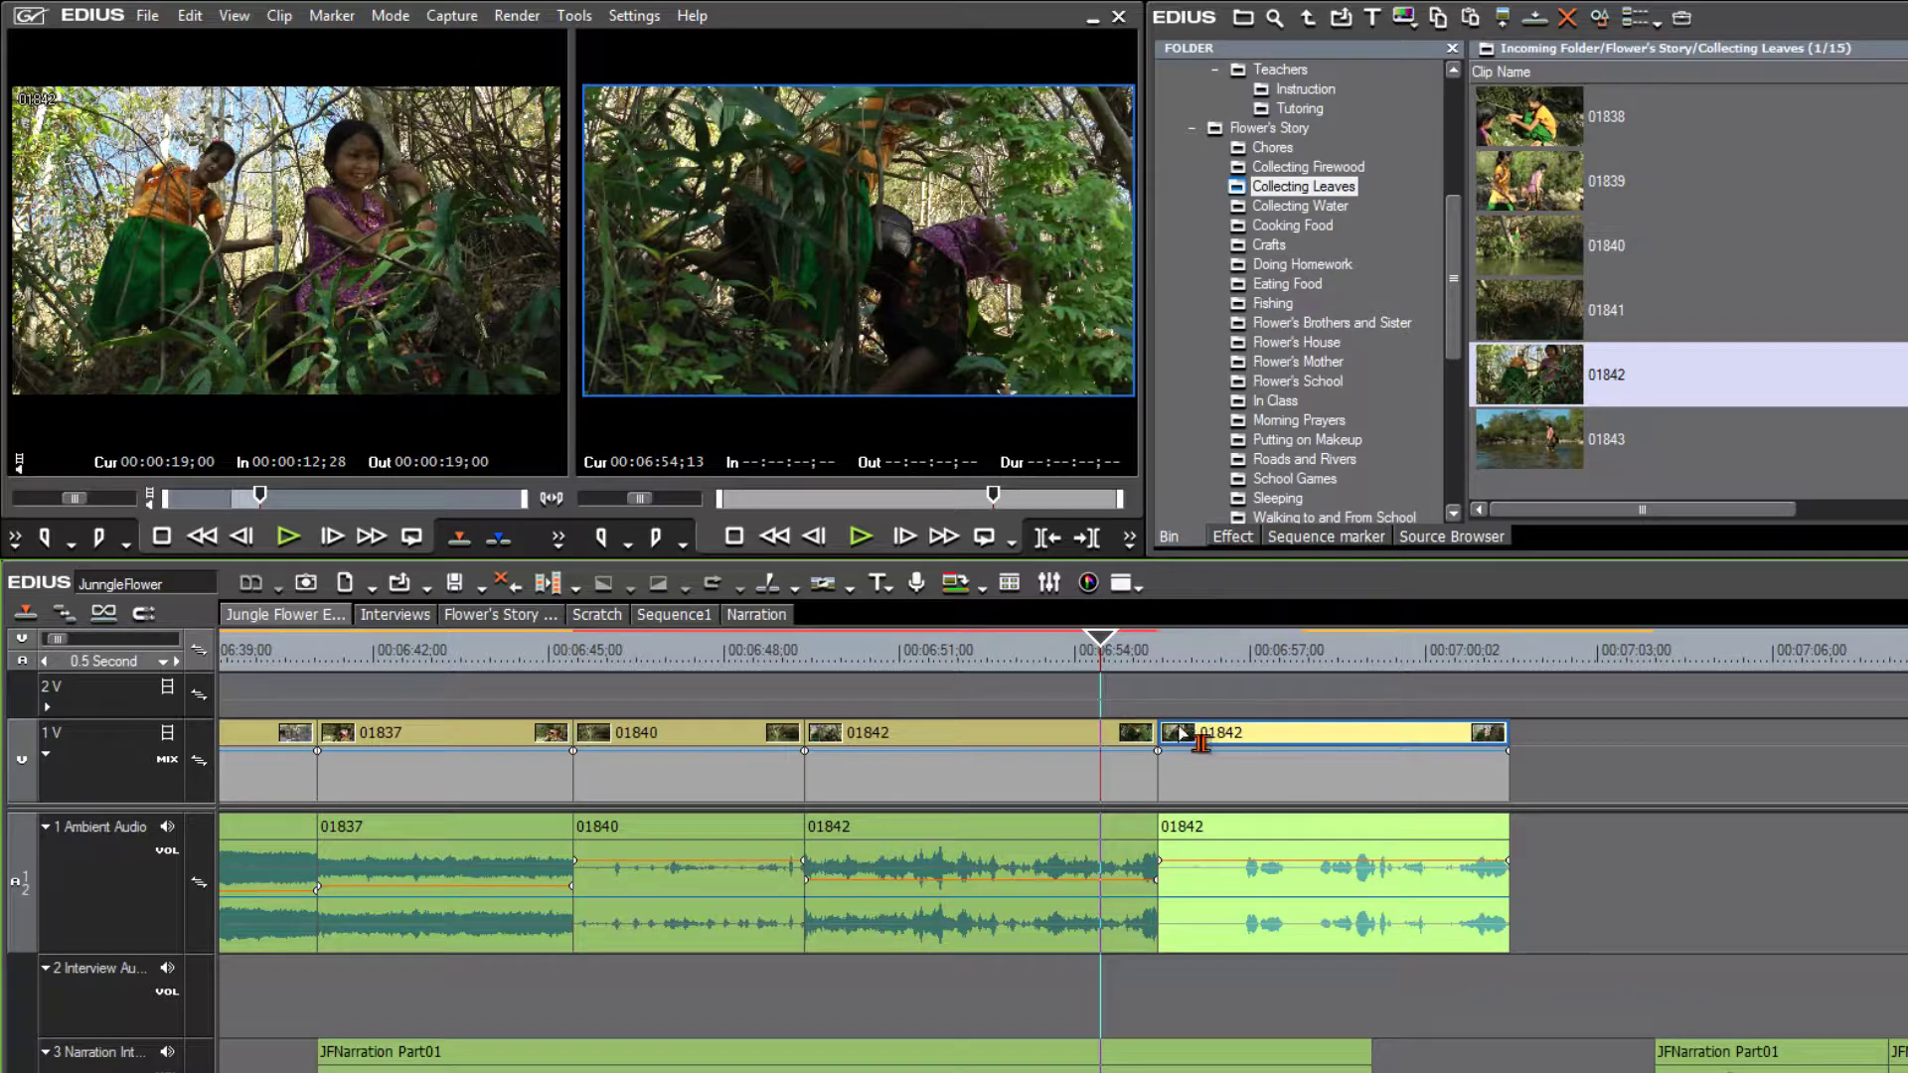
drag(1154, 735, 1209, 743)
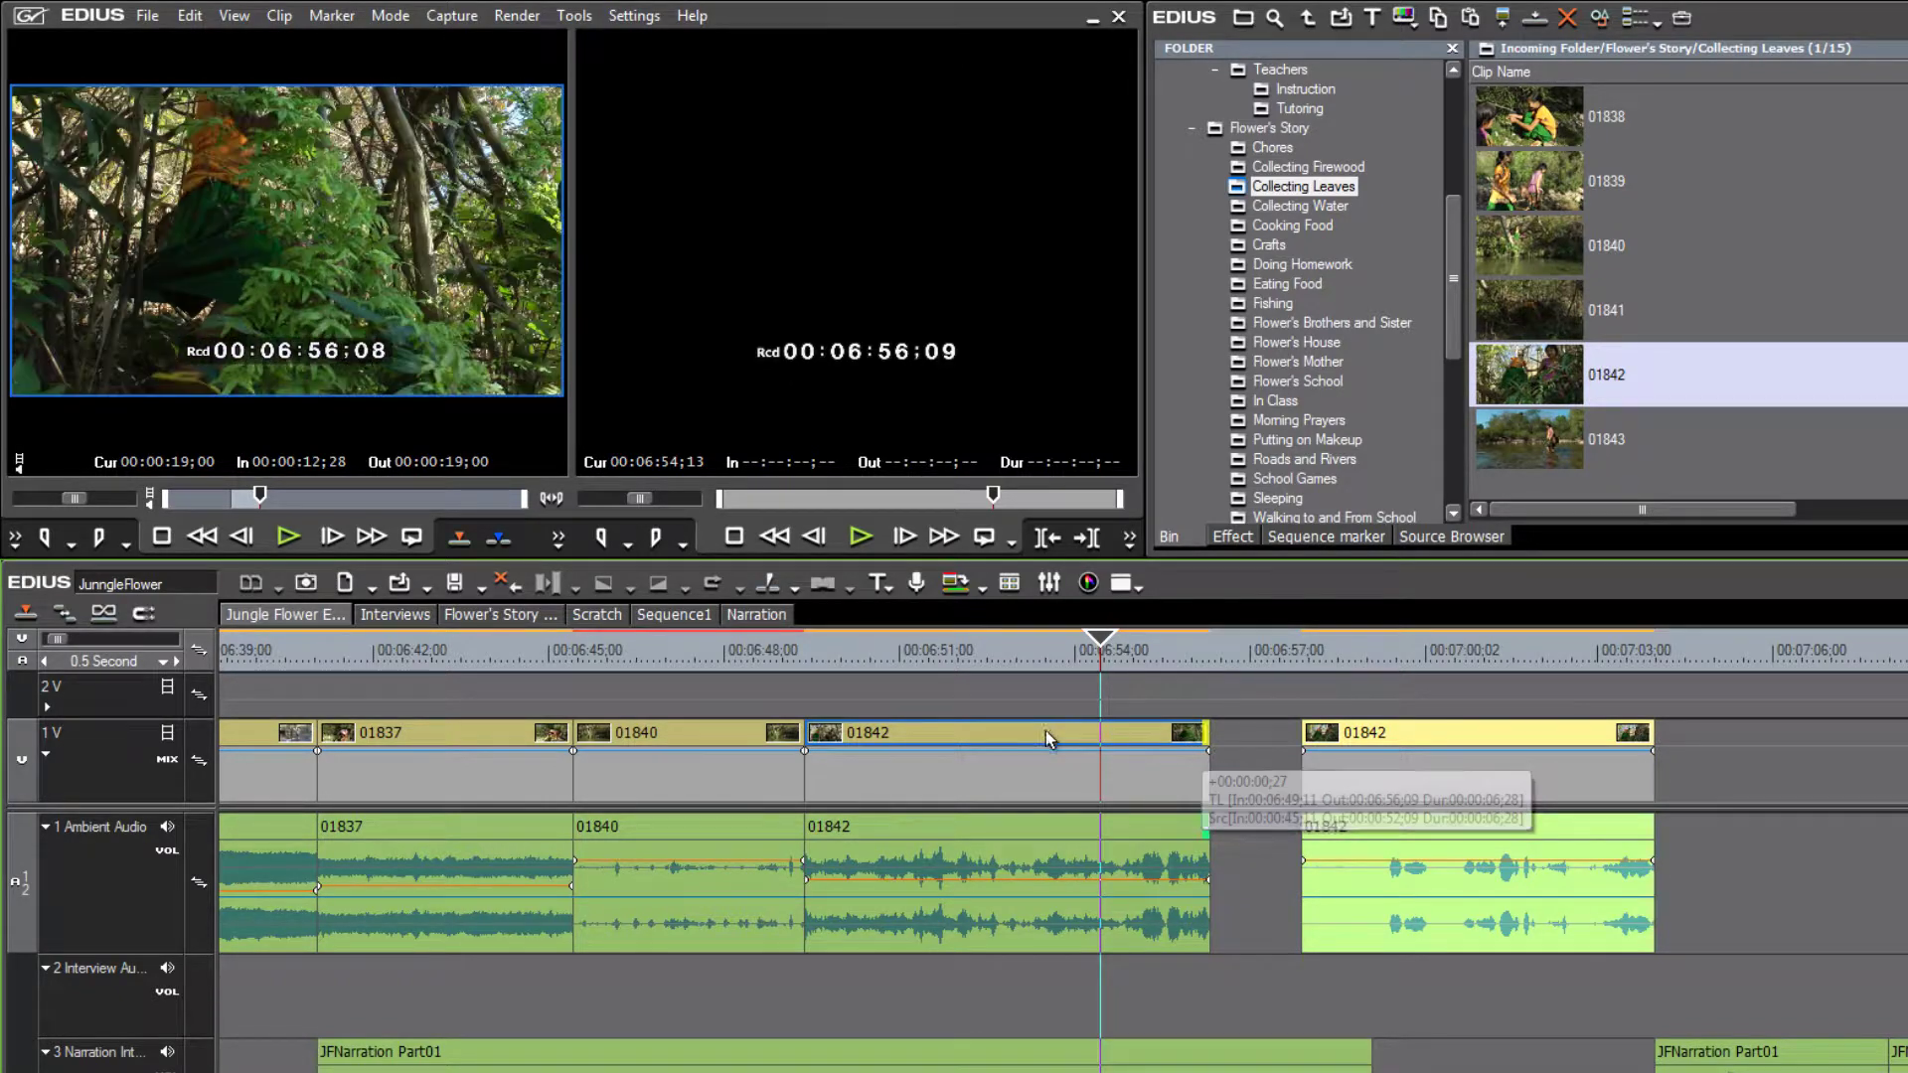
Slide the first clip 01842 against the second, extend its start back to the end of clip 01840, and play across the cut
drag(1046, 732, 1138, 735)
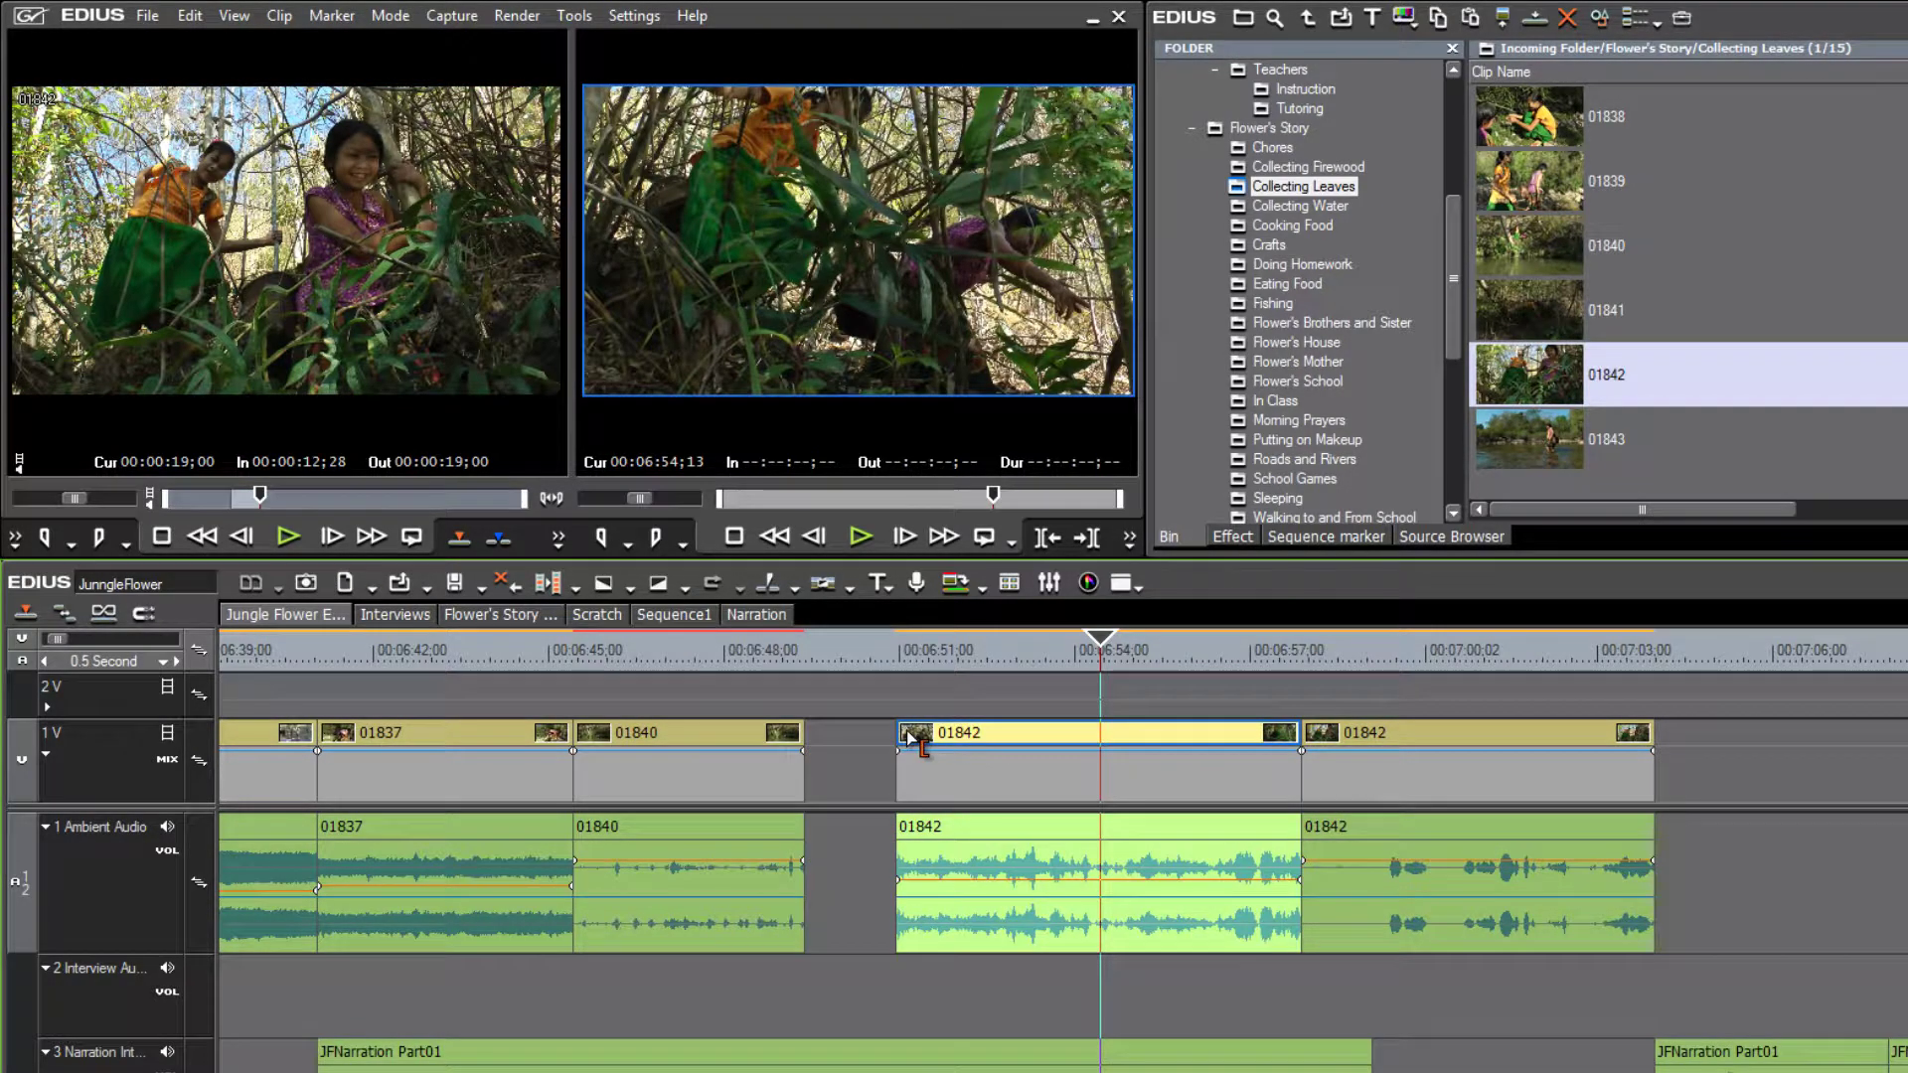
drag(899, 740, 826, 741)
click(1208, 659)
key(space)
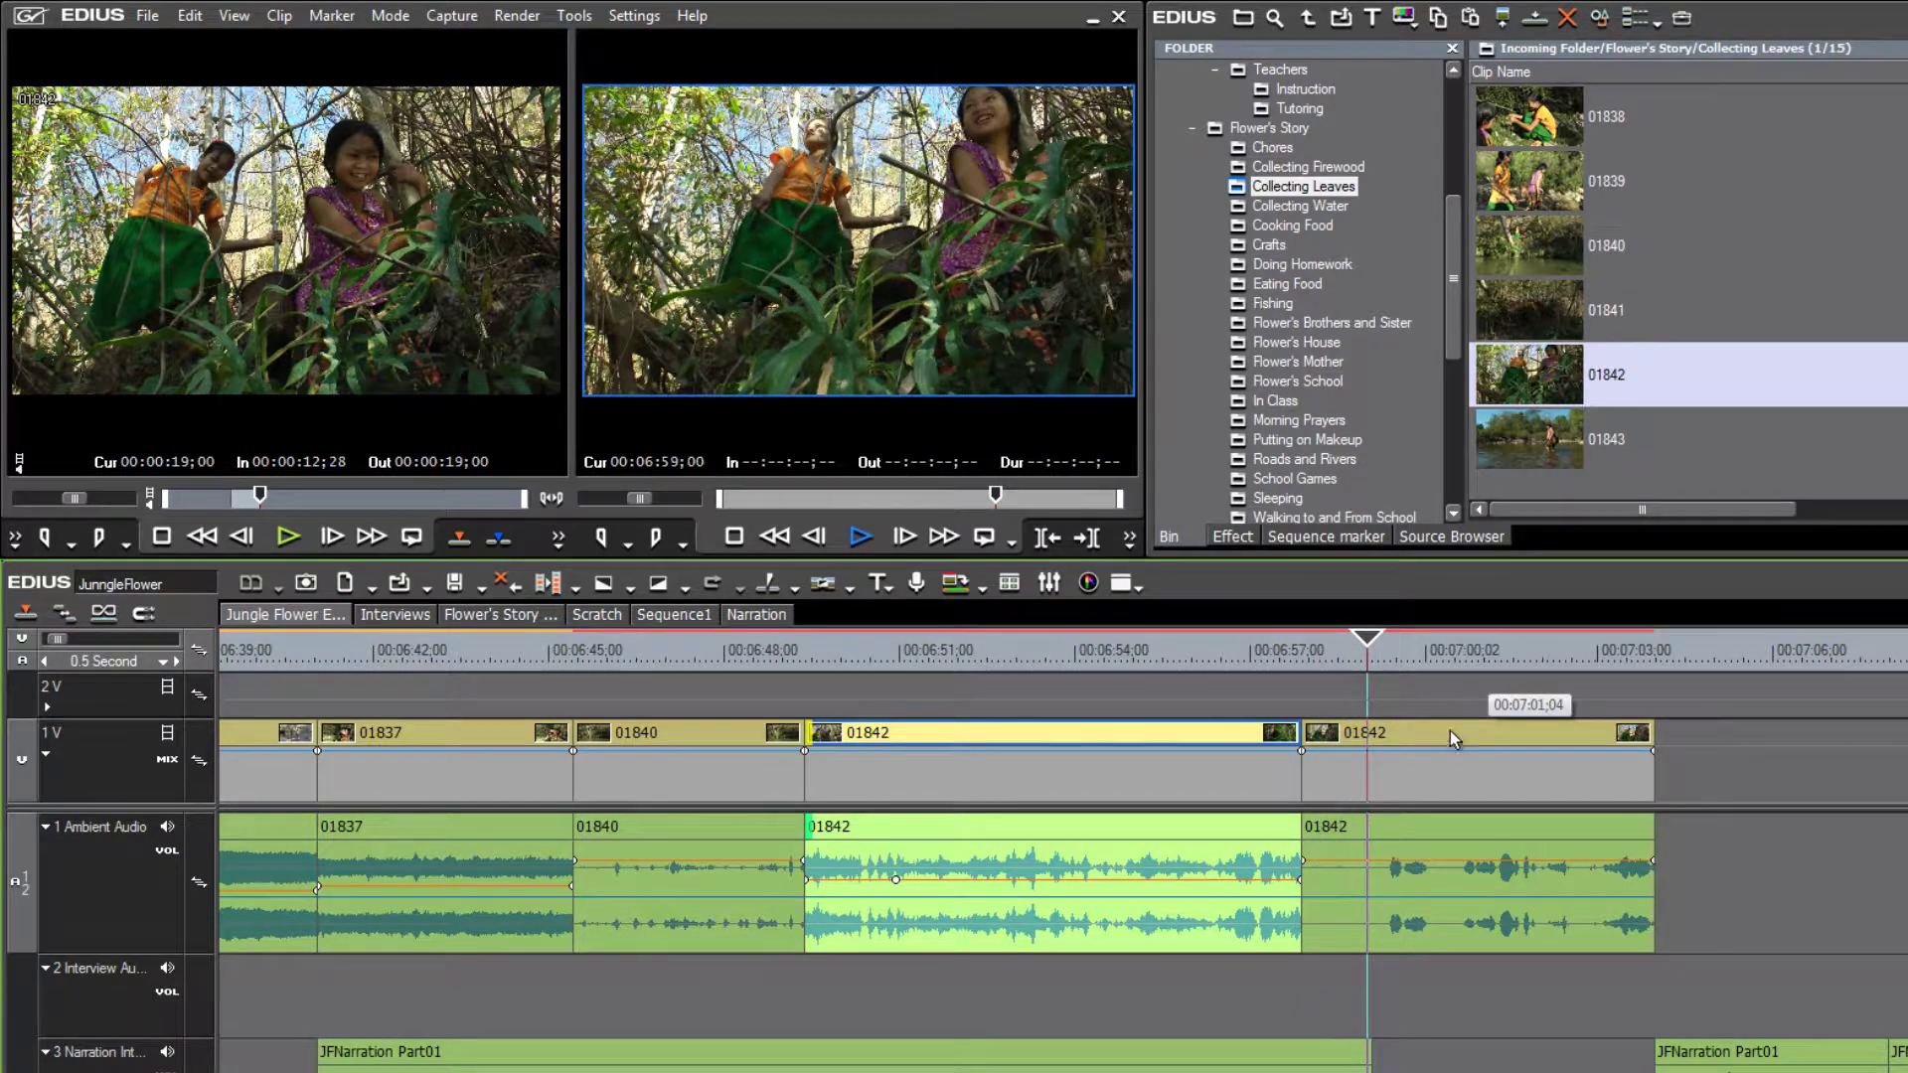
key(space)
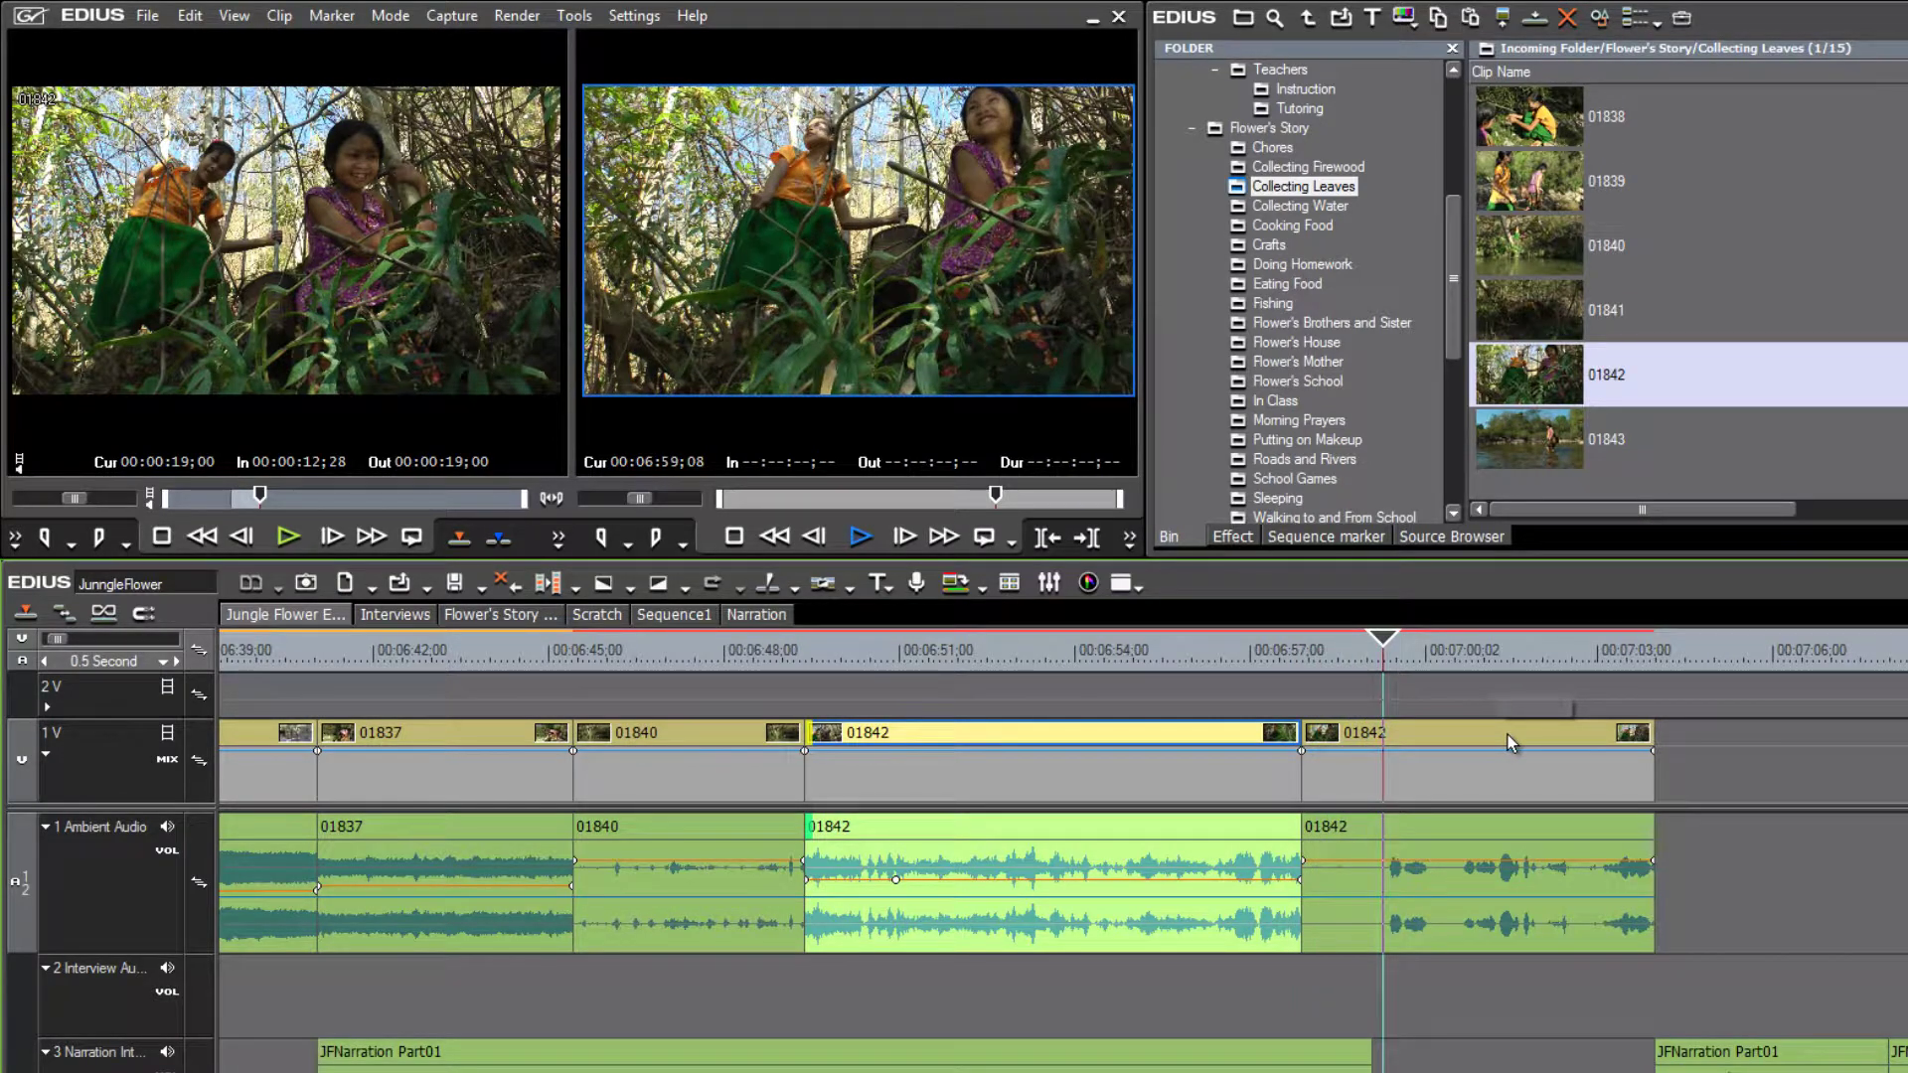
Move the second clip 01842 to 00:06:58;23 with the first clip 01842 extended to meet it, and play across the cut
click(1381, 736)
drag(1384, 736, 1428, 714)
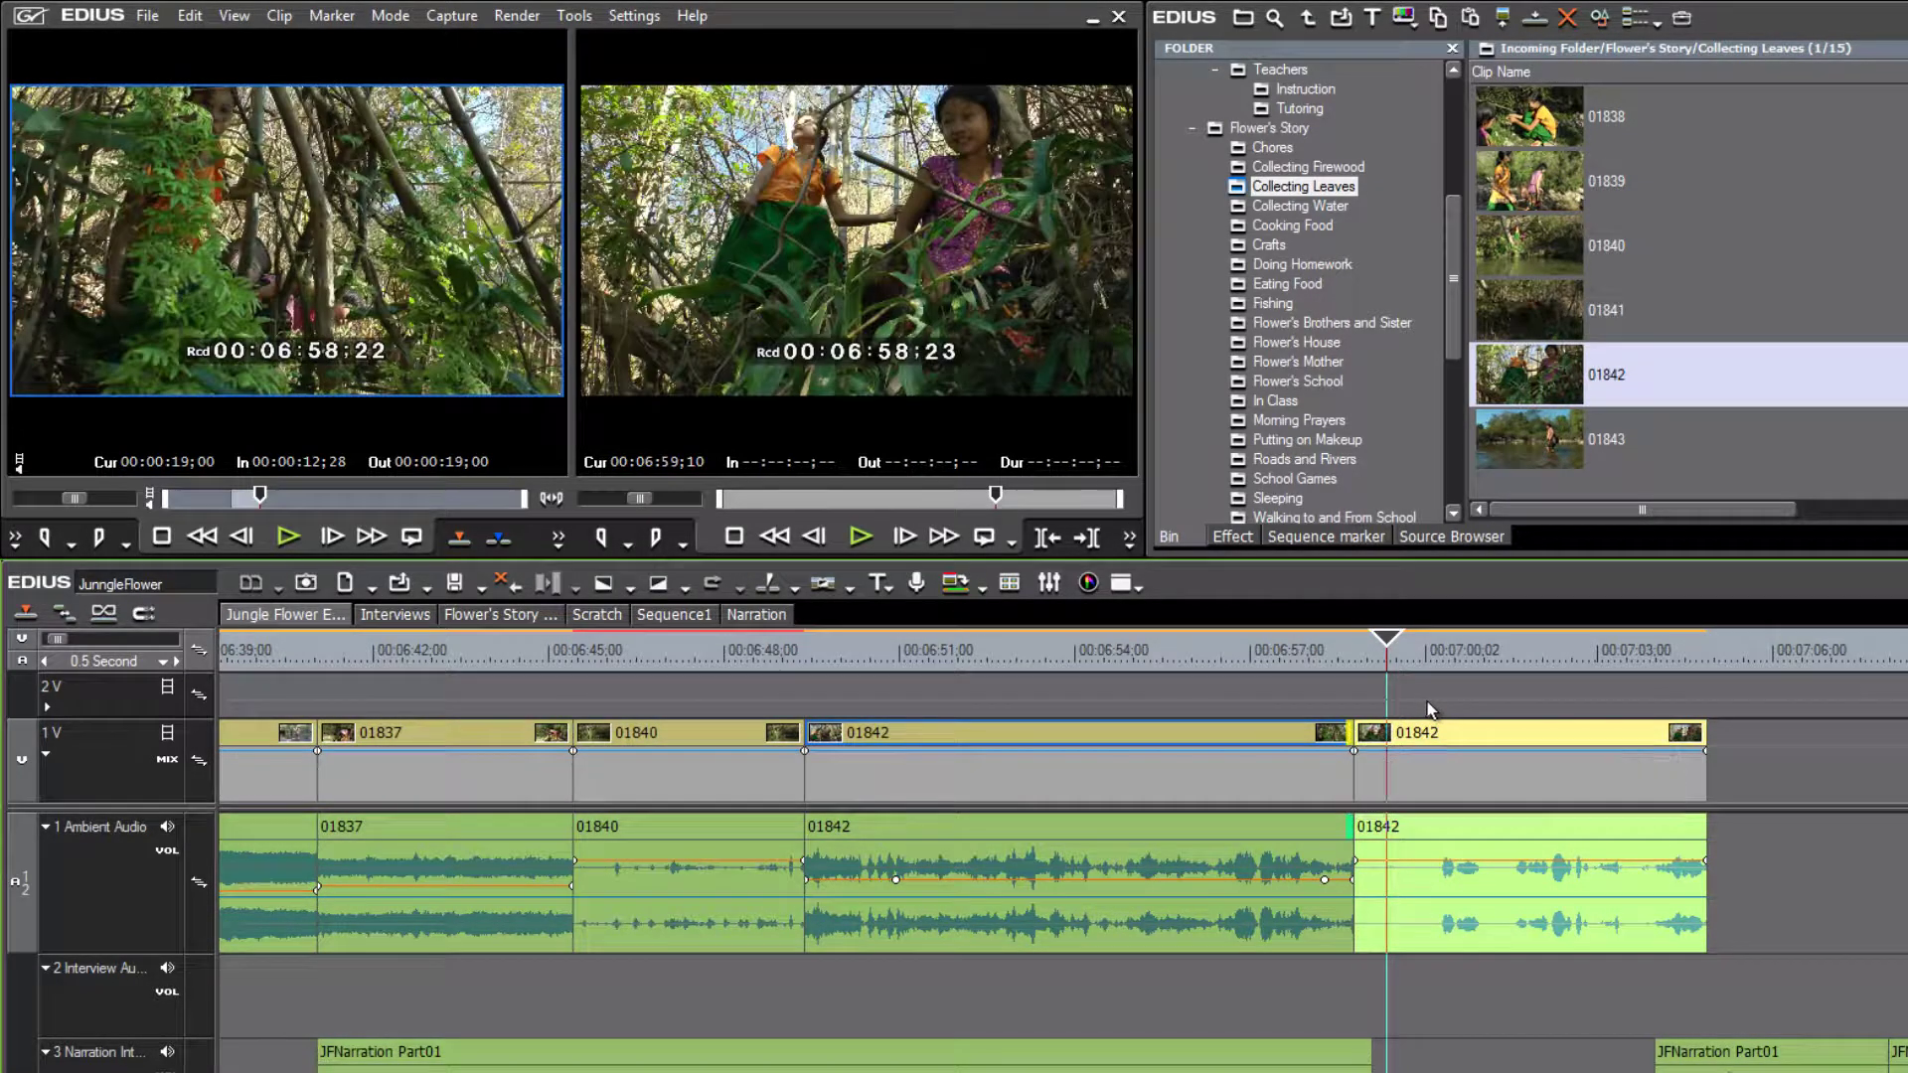
key(space)
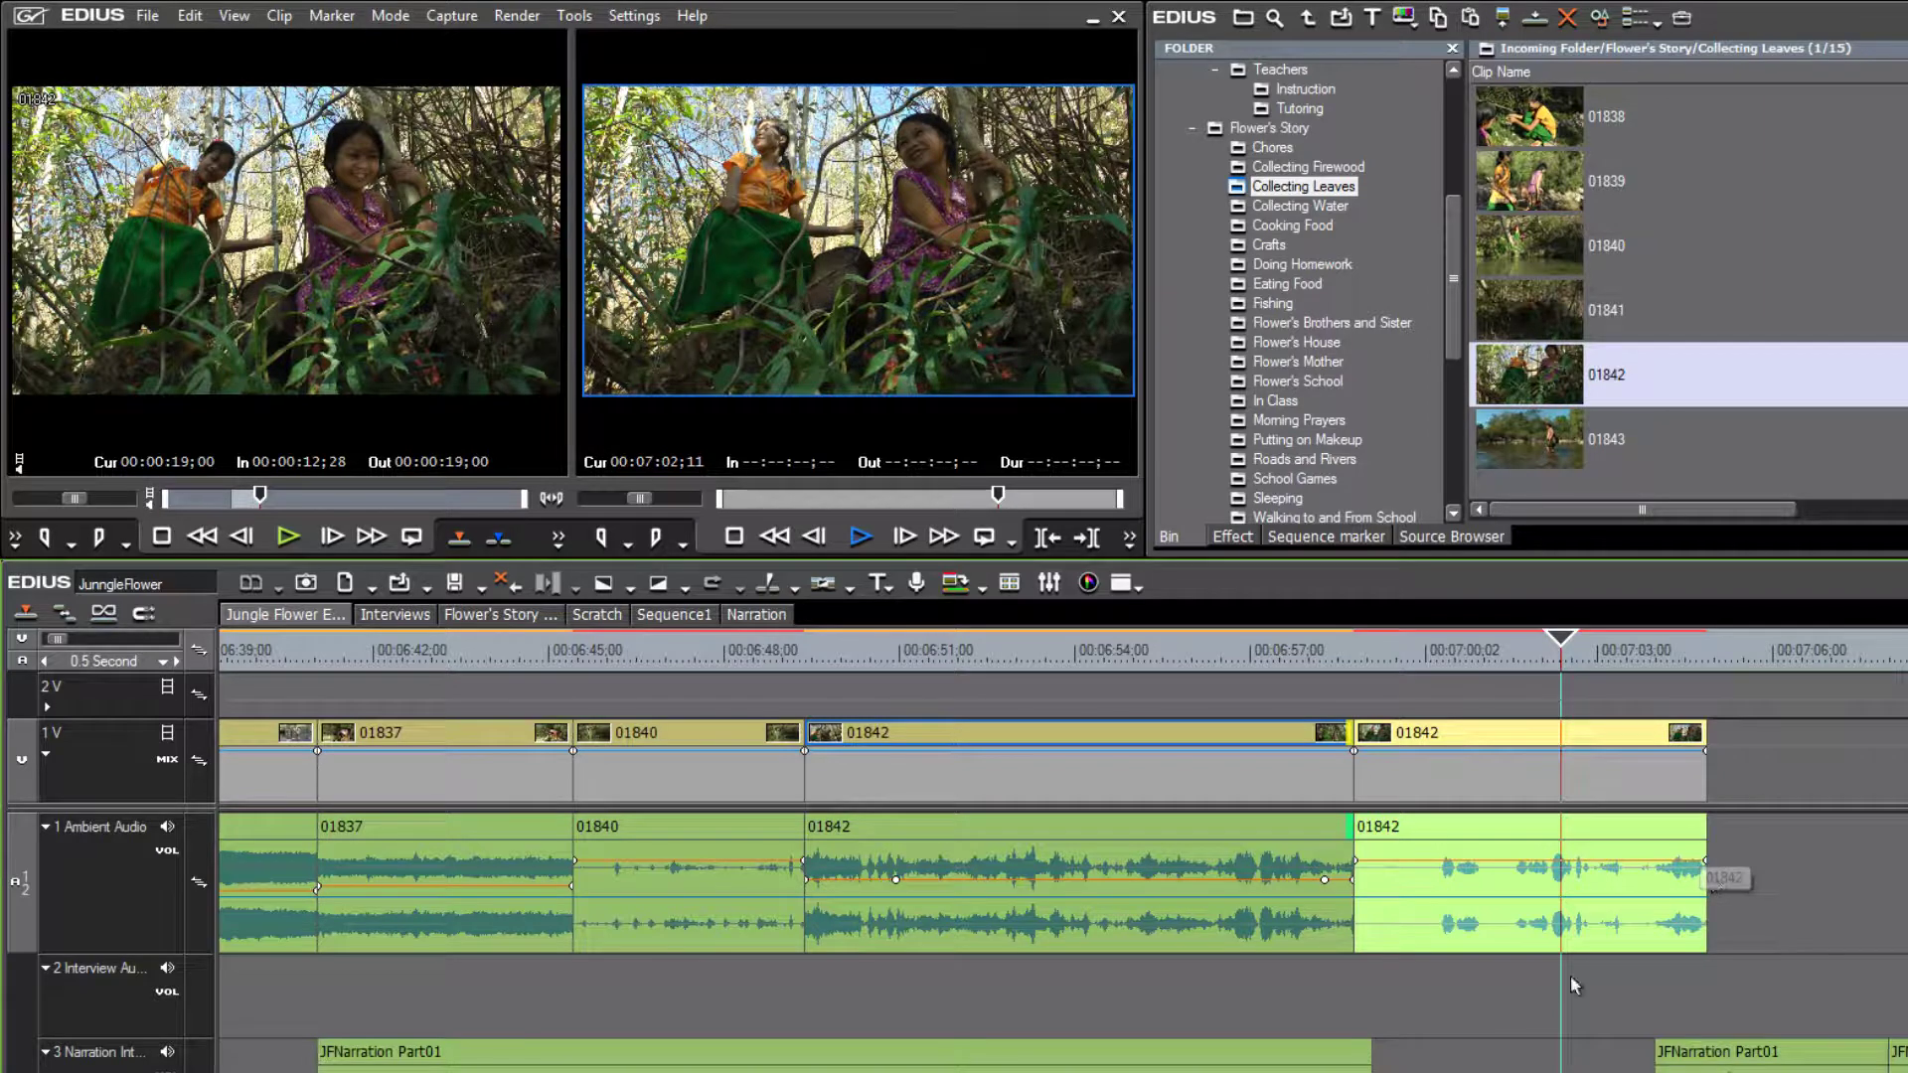
key(space)
Examine the remaining uncovered narration and the Flower06 interview section, playing from 00:07:50;04, and return to the first clip 01842
scroll(1061, 845, right, 10)
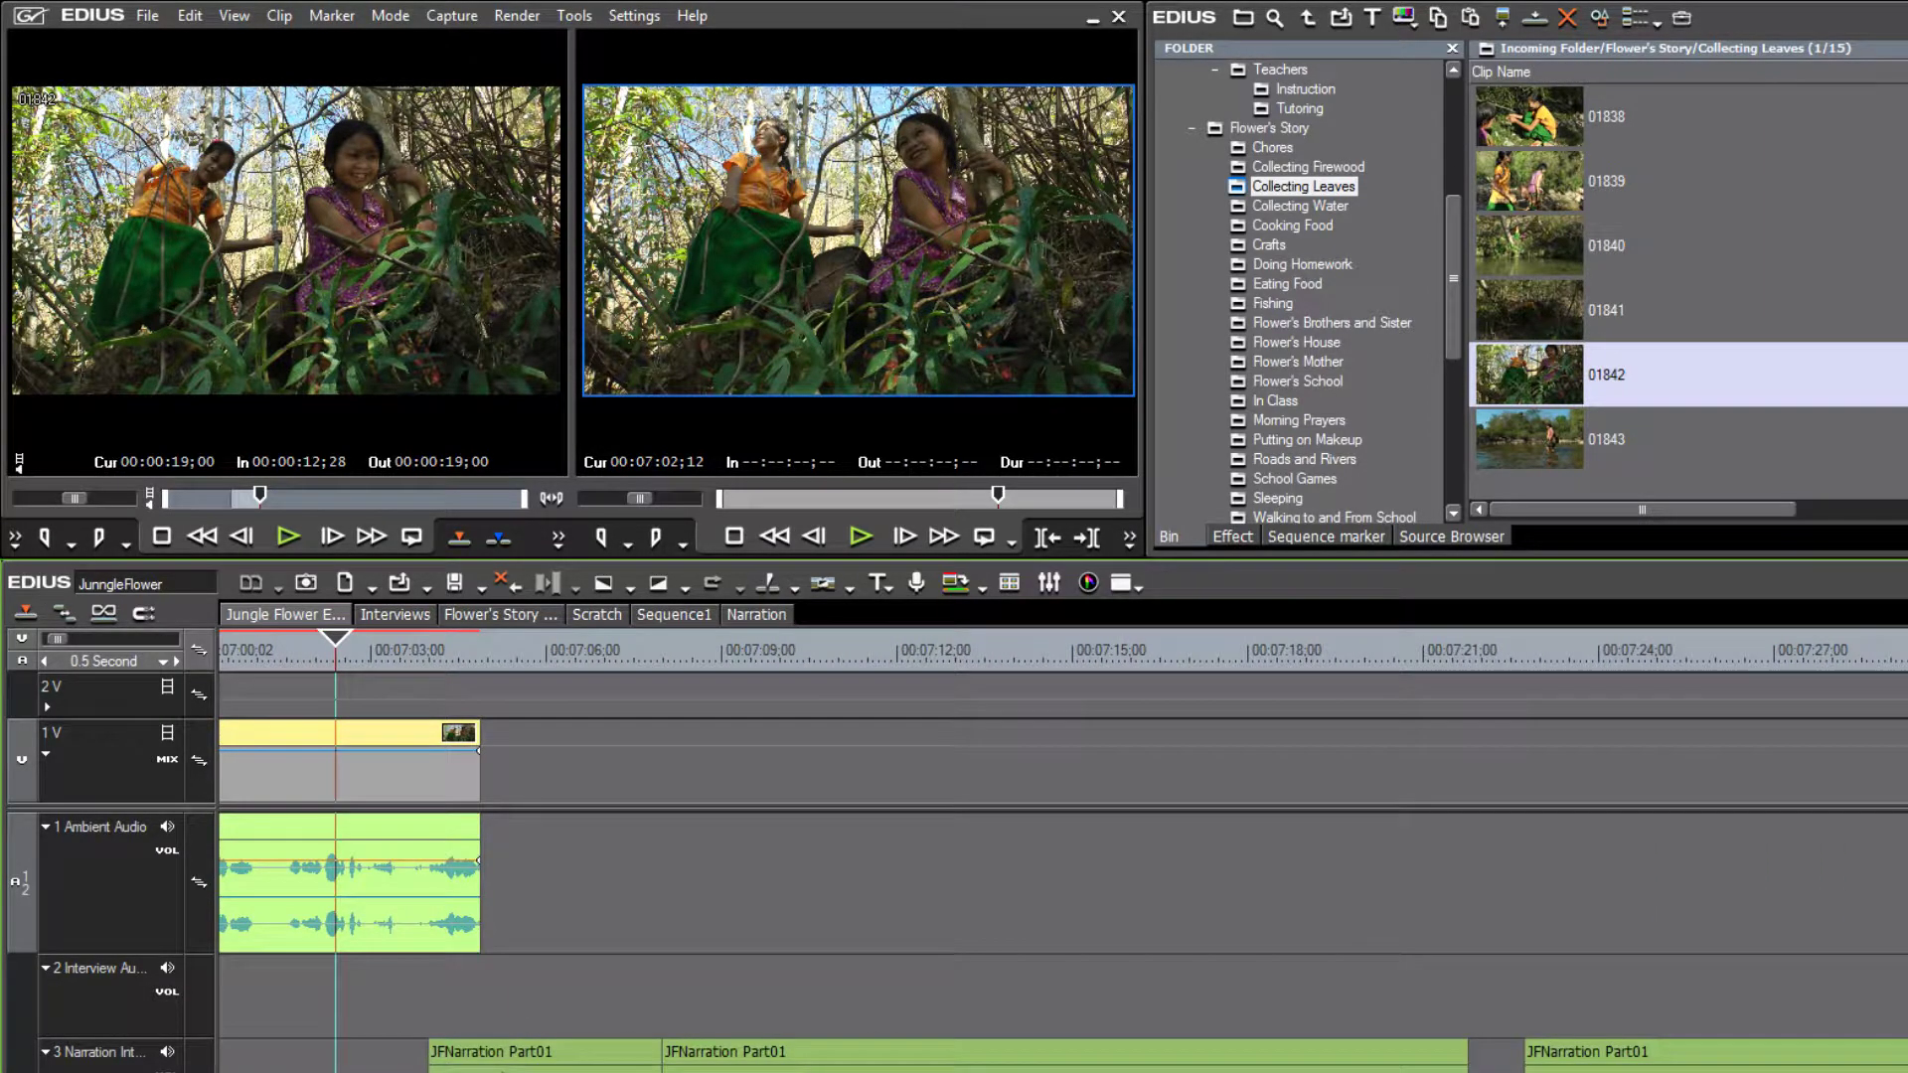
scroll(1062, 845, left, 5)
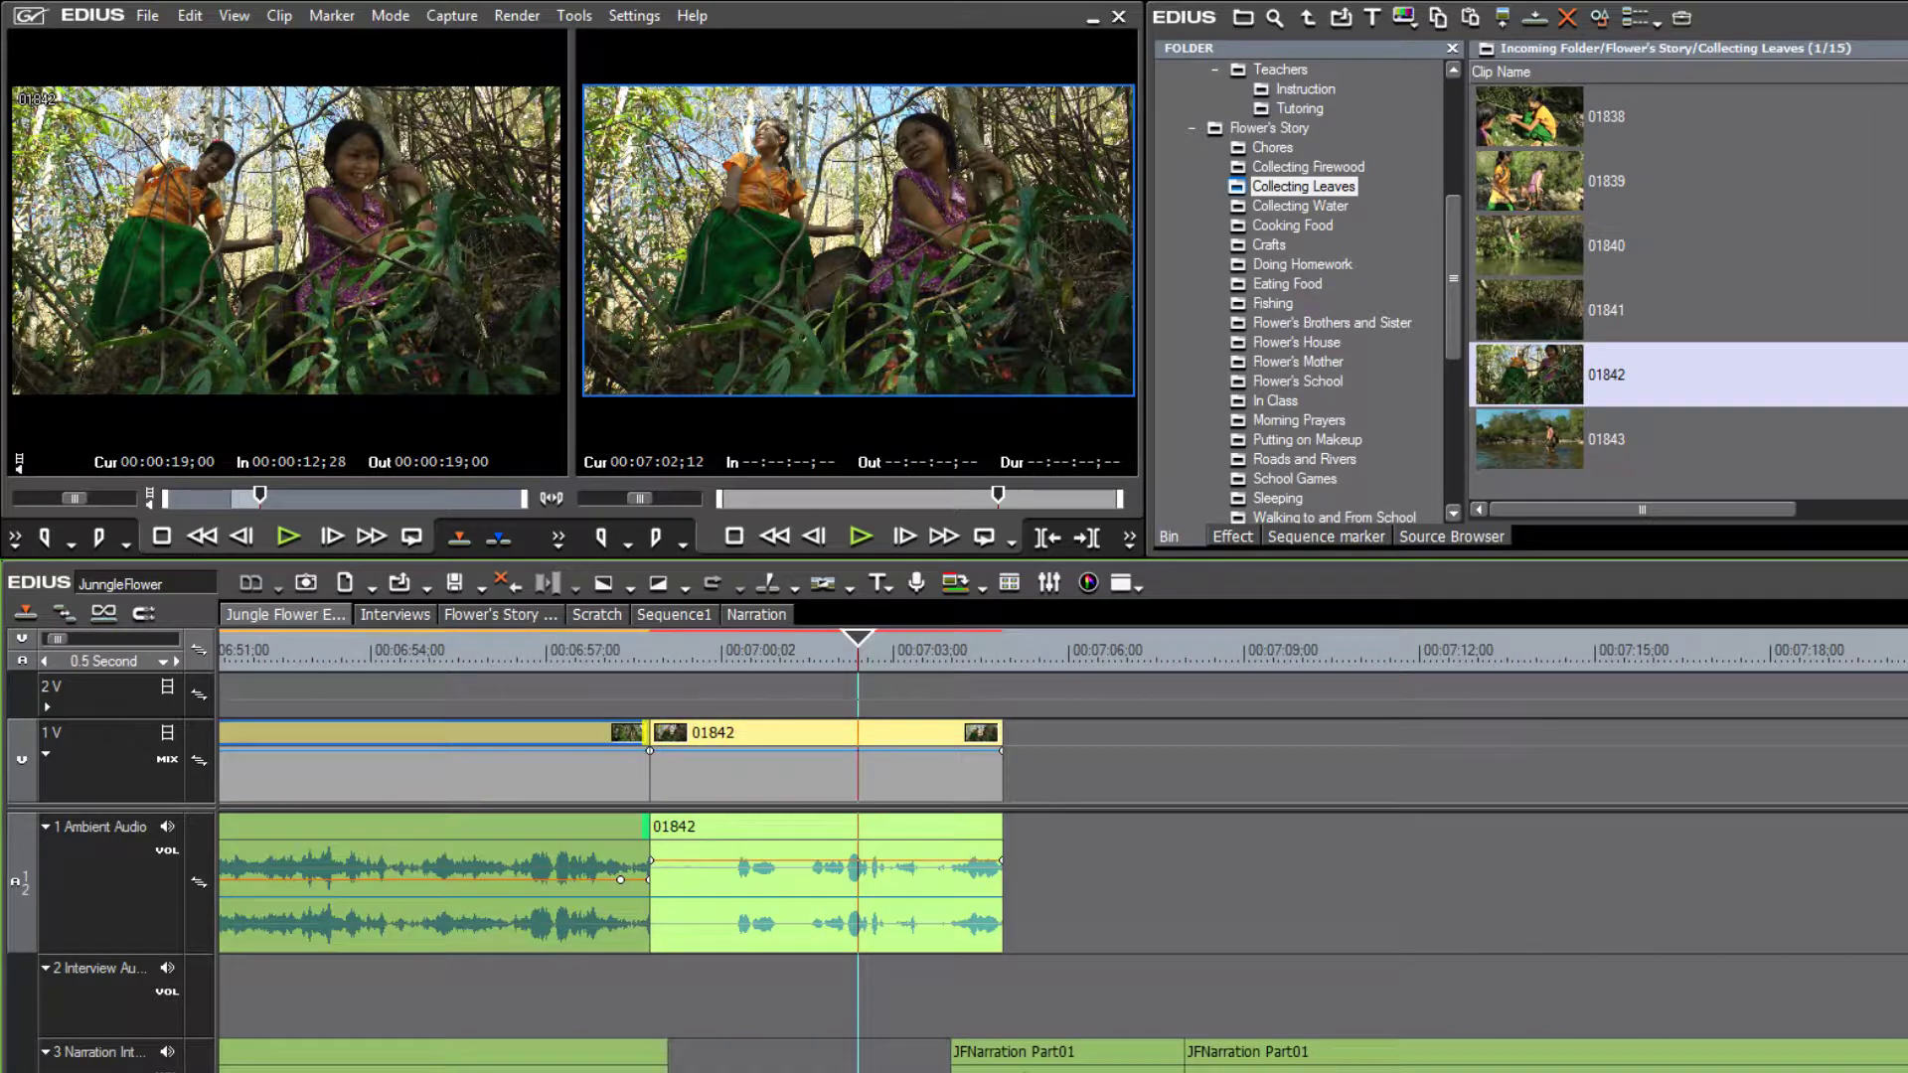
scroll(1195, 849, down, 2)
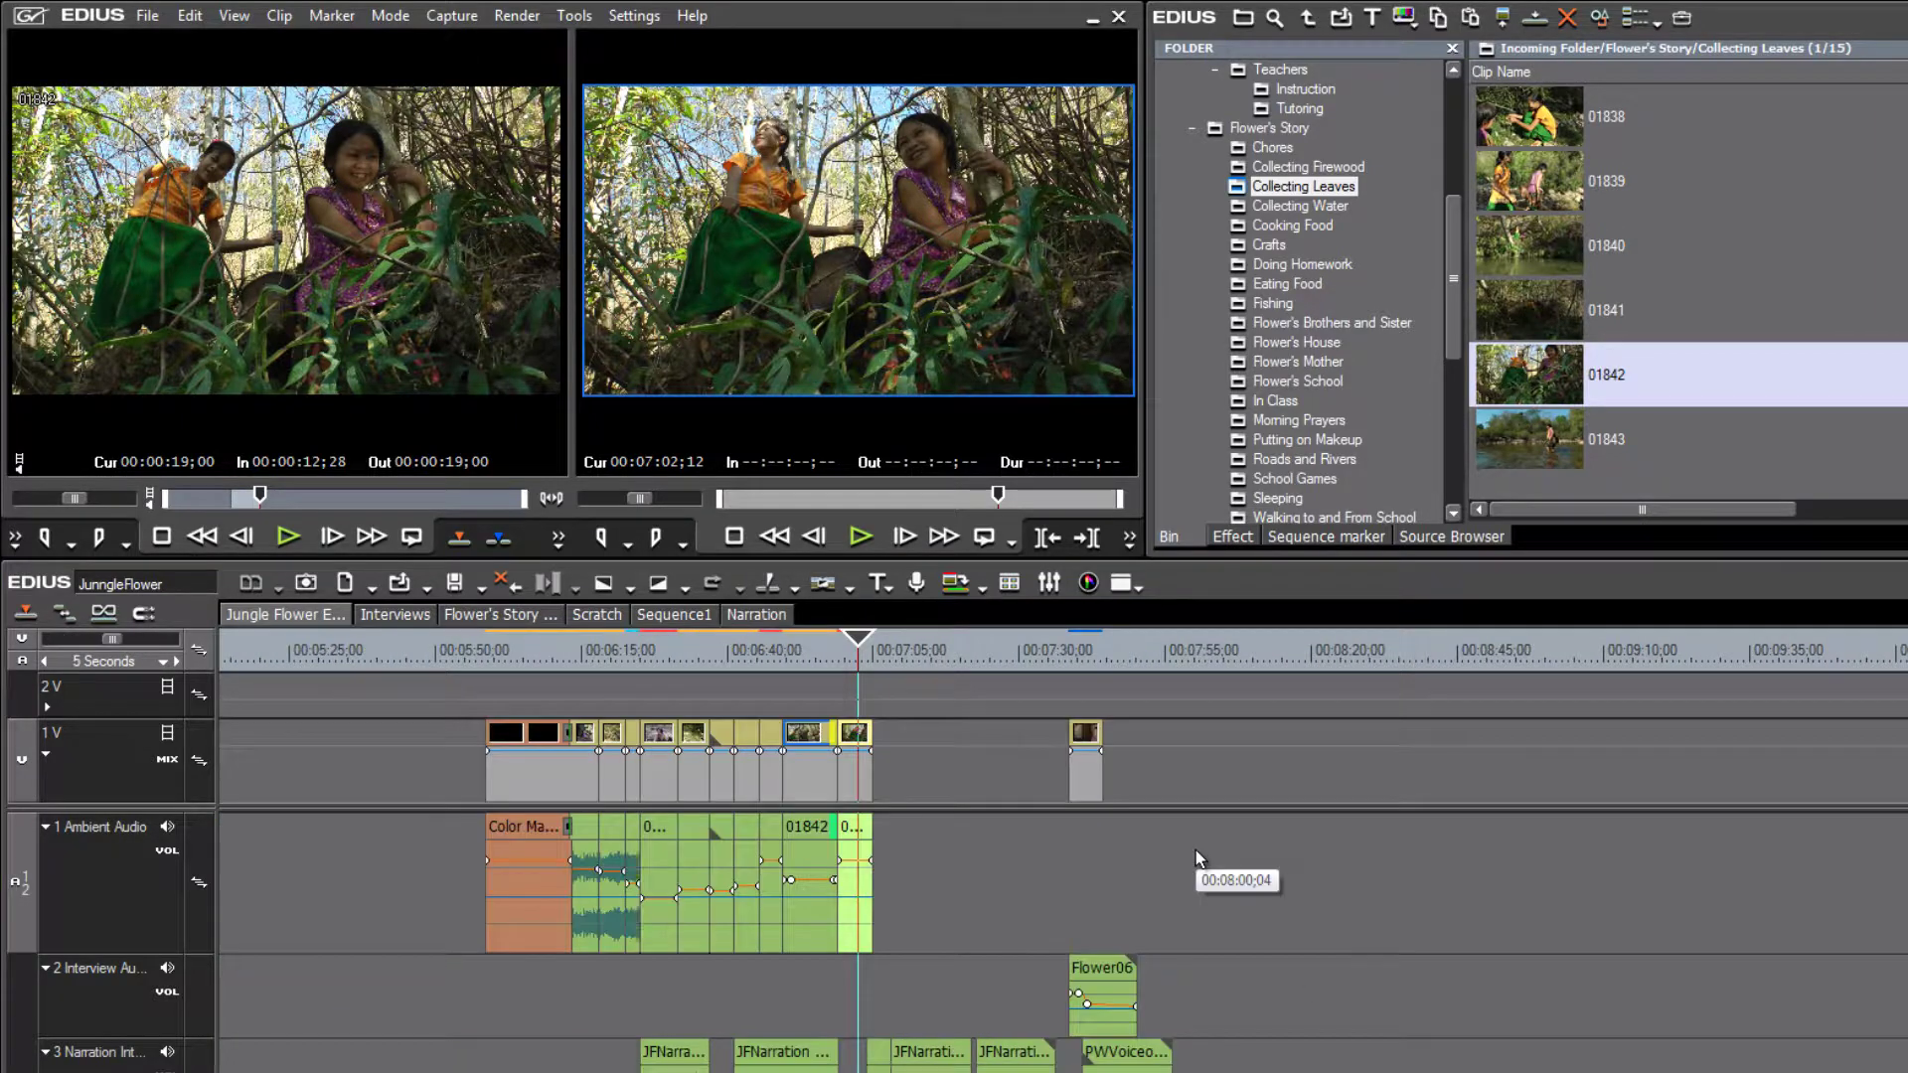
drag(864, 646, 1135, 707)
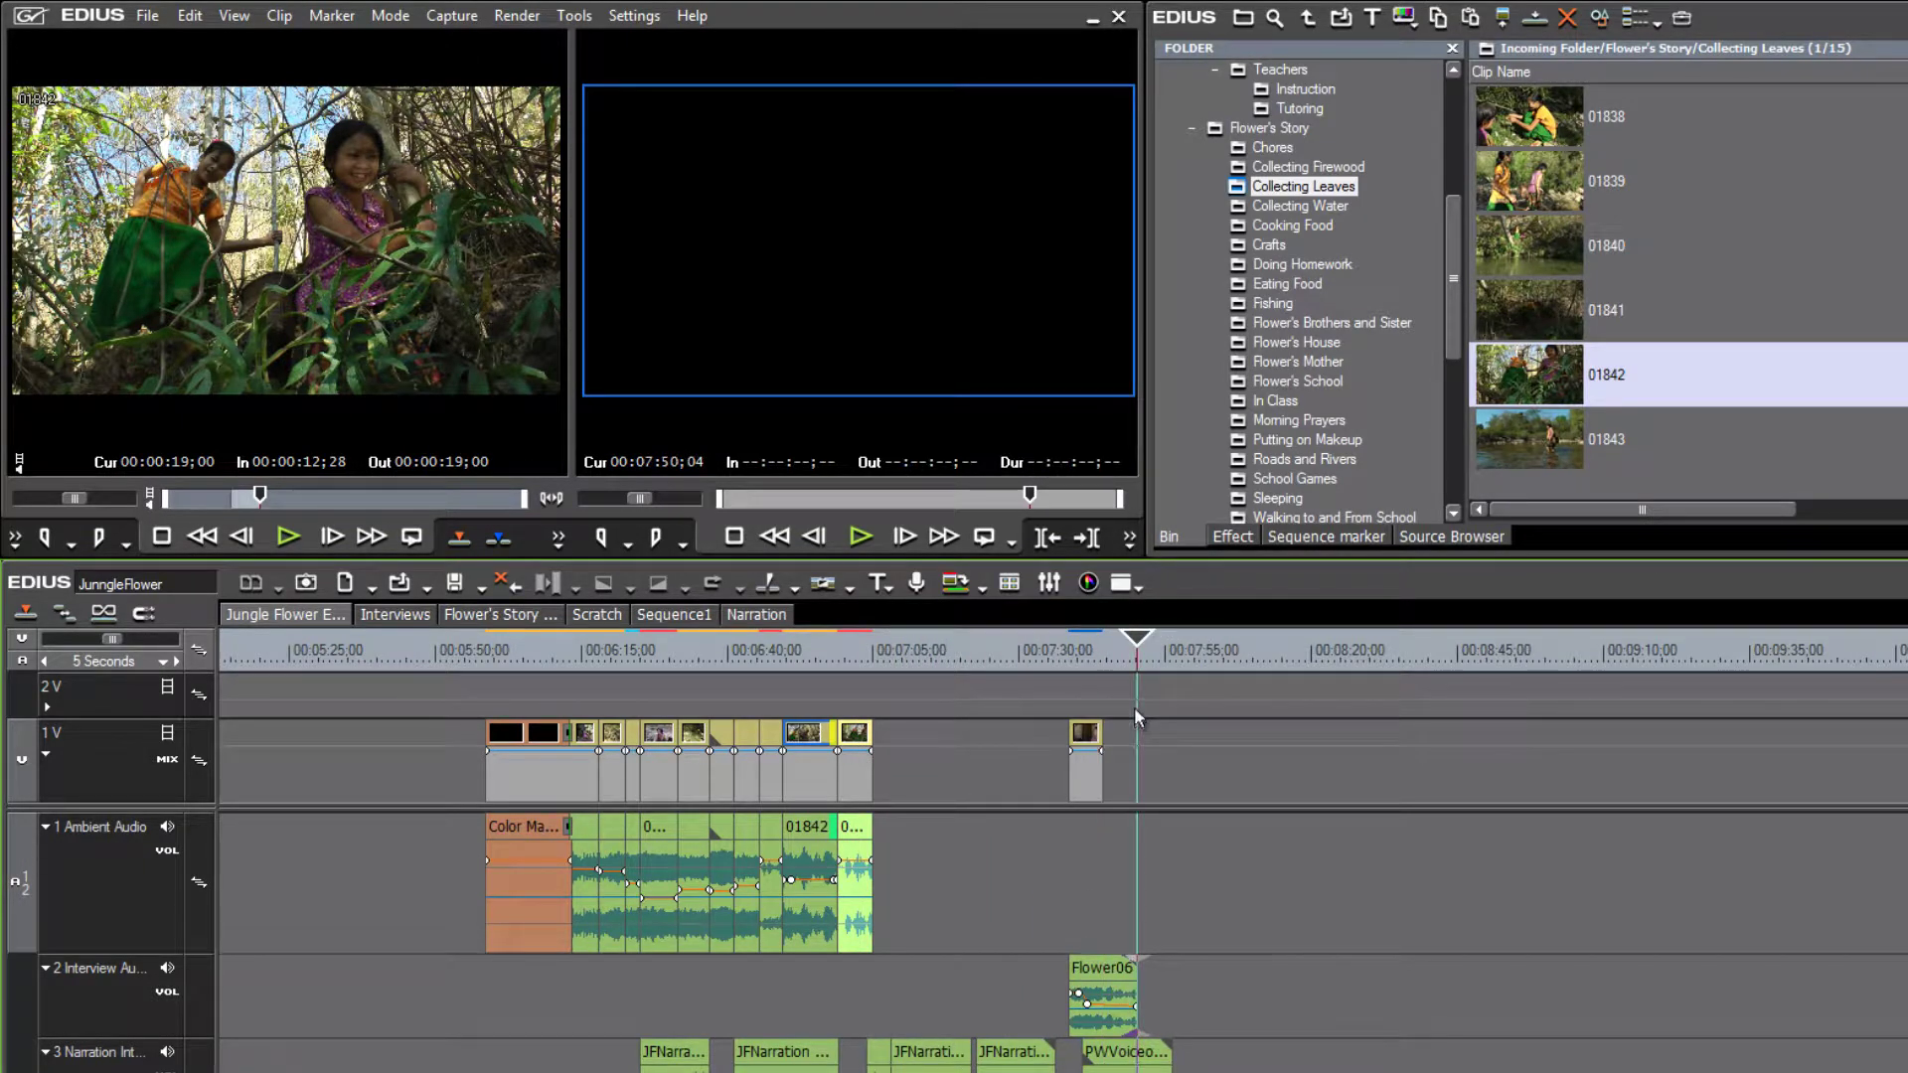
key(space)
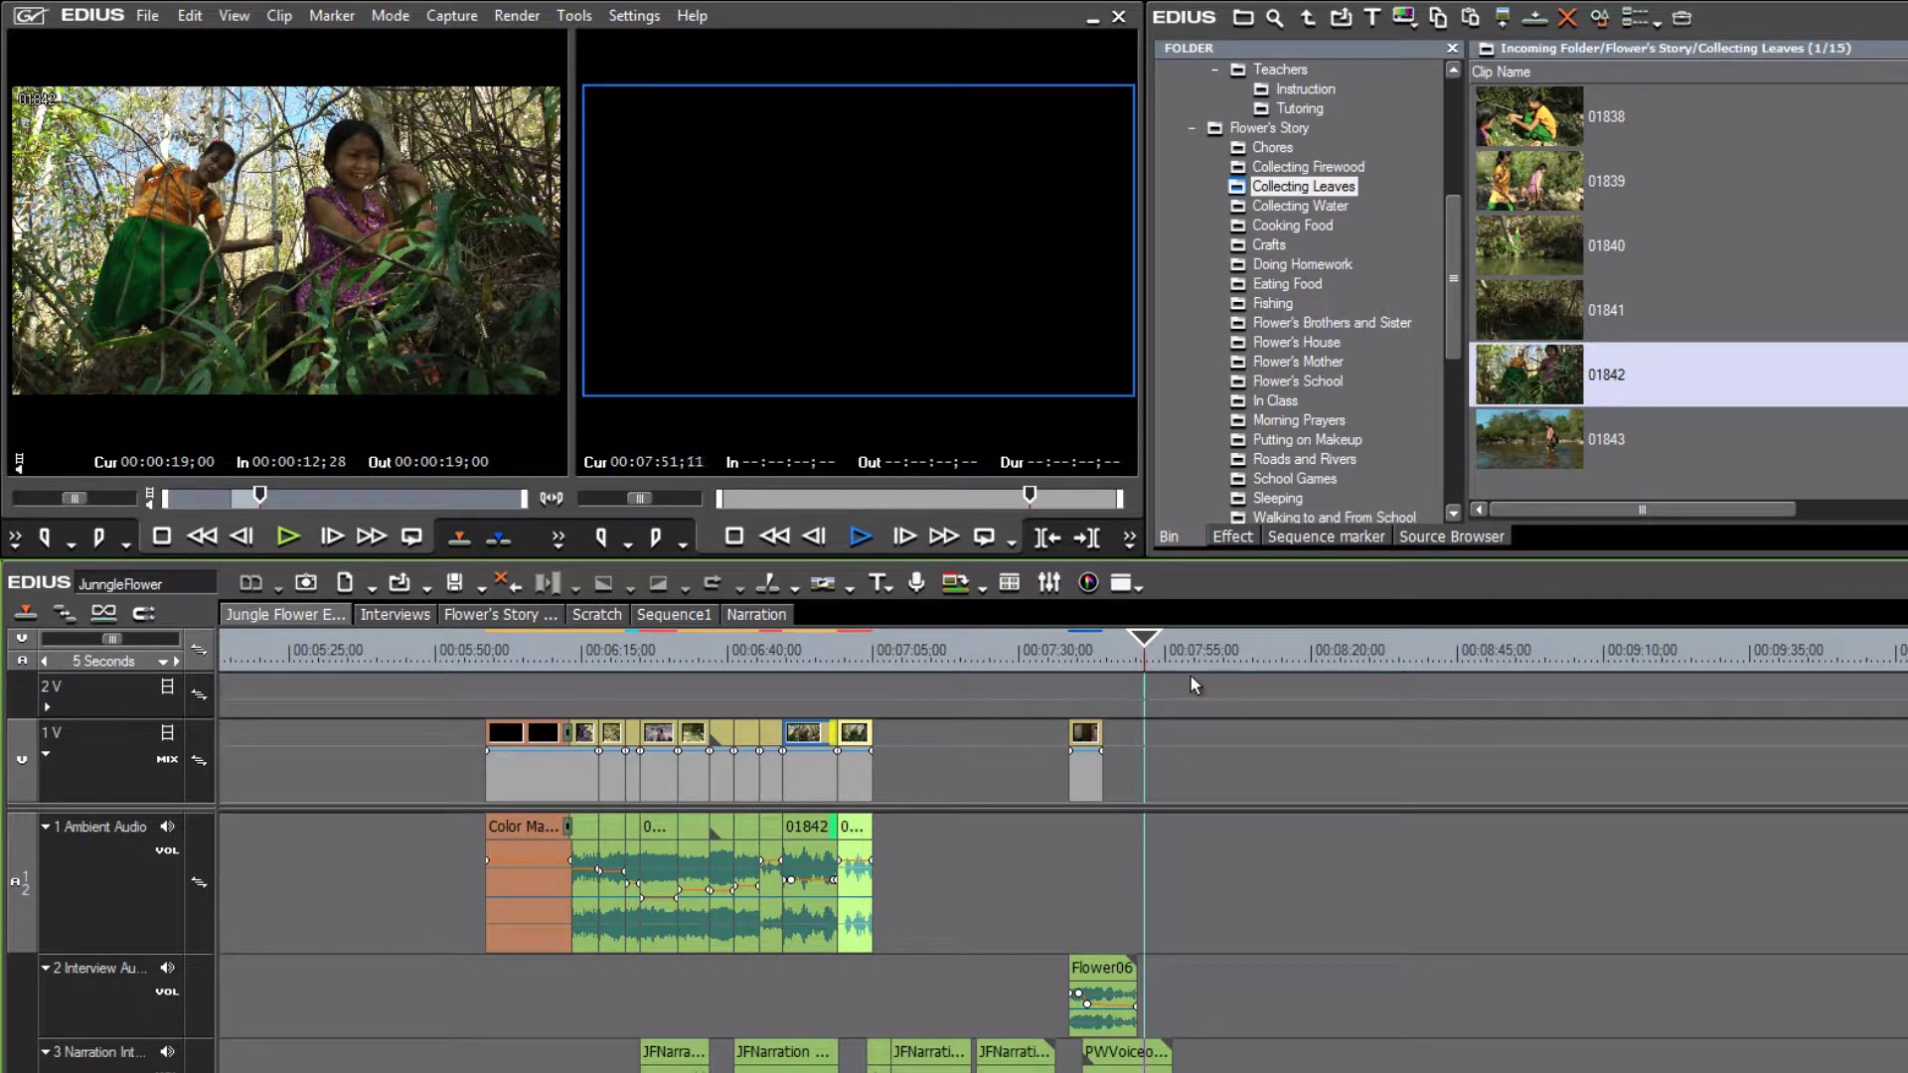
click(1143, 644)
drag(1143, 644, 817, 708)
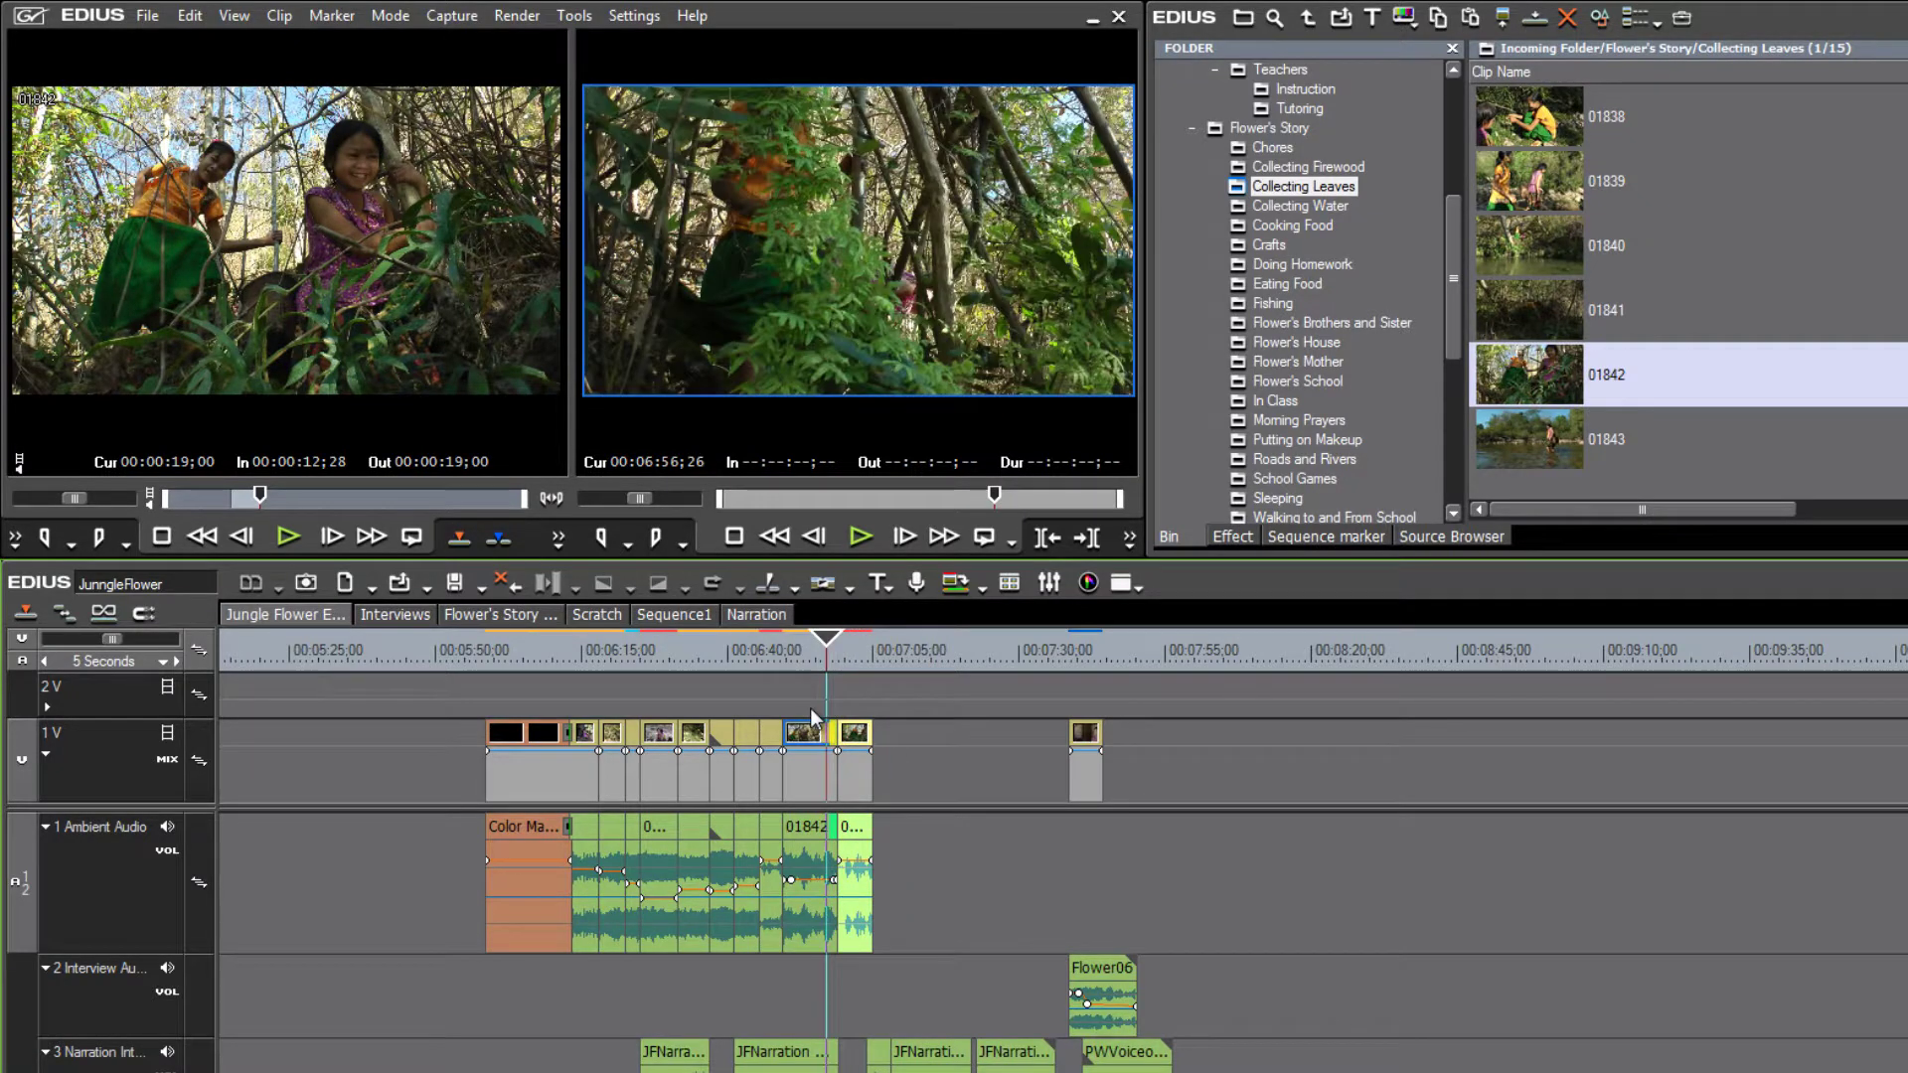